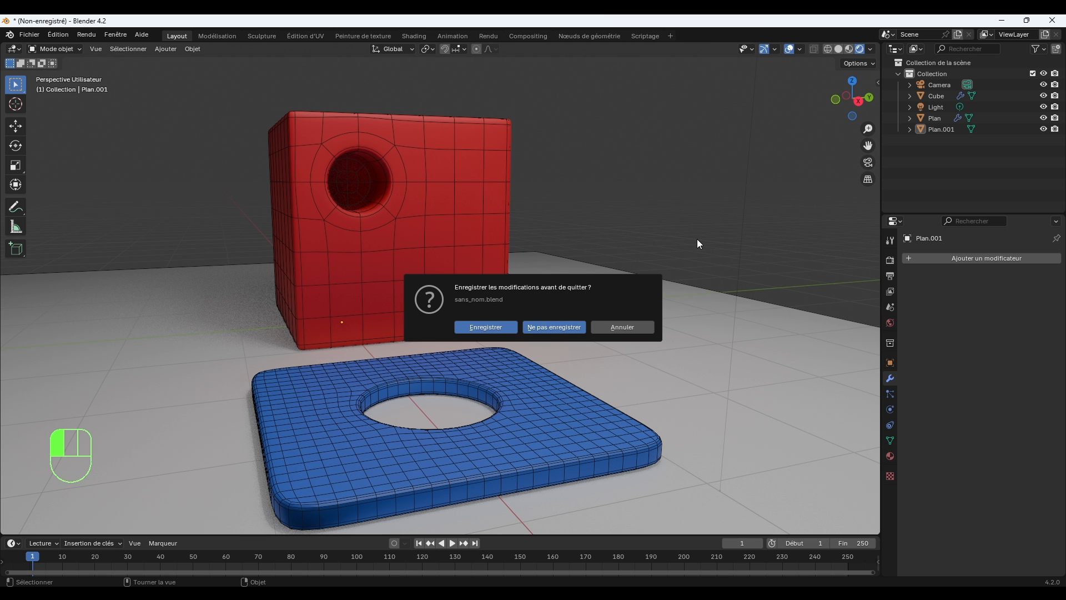
# Discard the unsaved changes of the old scene and delete all default objects from the new one.
pyautogui.press('n')
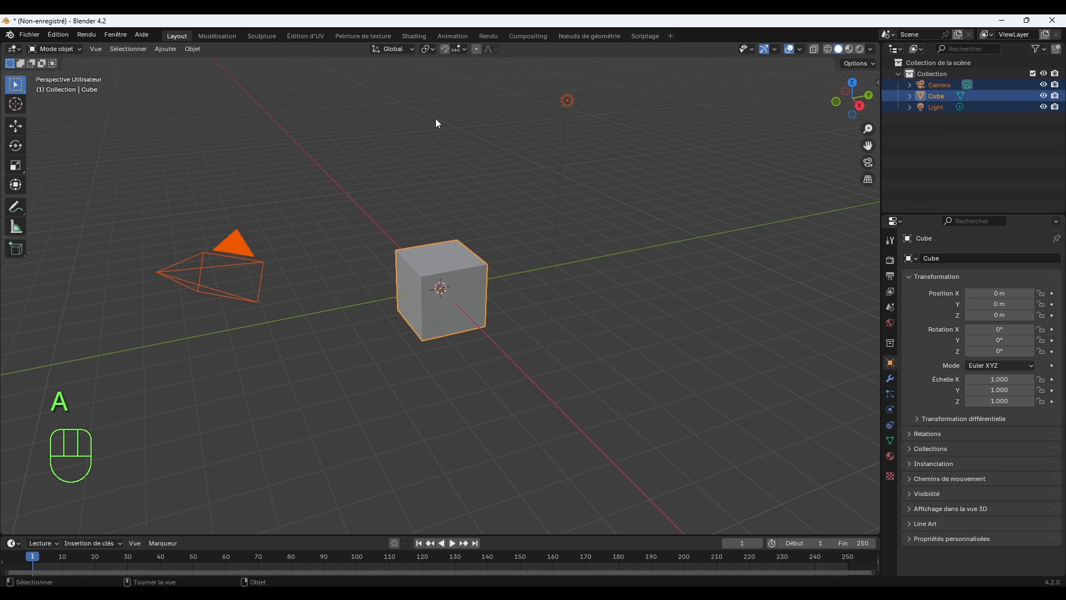
pyautogui.press('Delete')
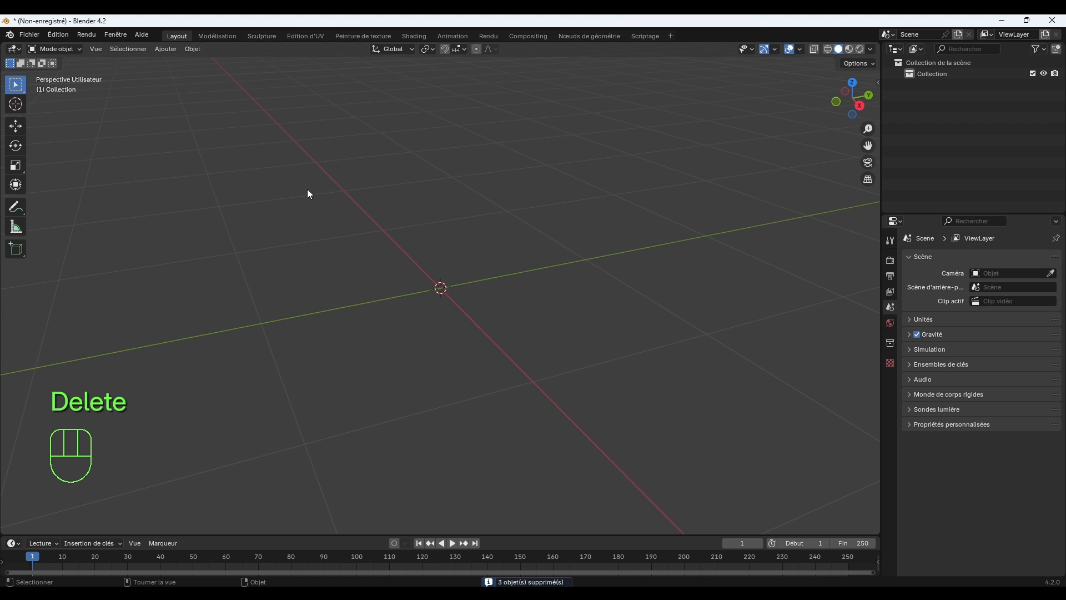
# Add a torus mesh to the empty scene and show its creation settings.
pyautogui.click(165, 49)
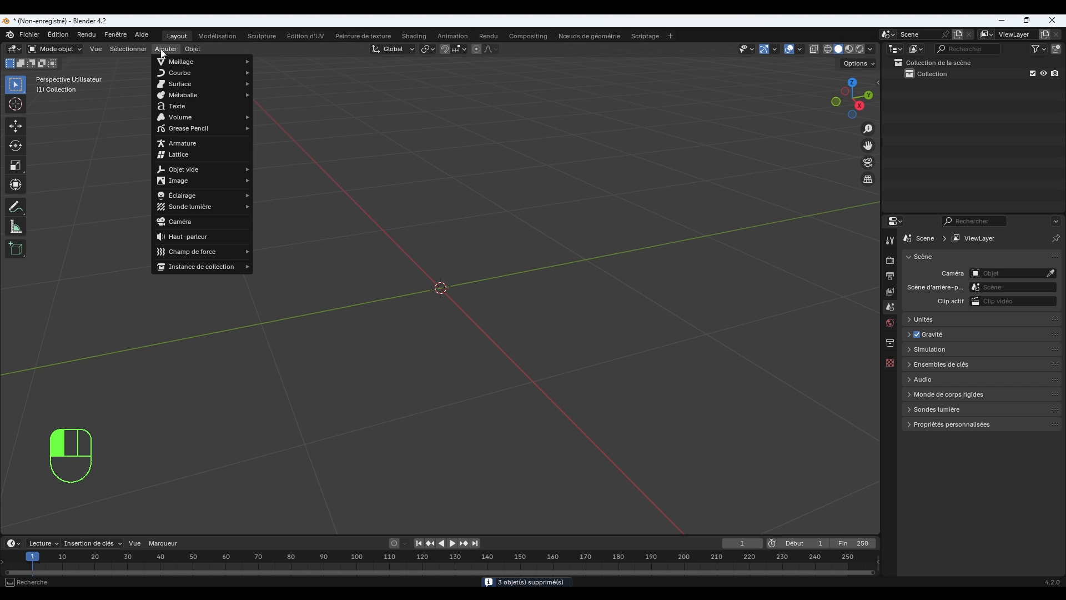
pyautogui.moveTo(172, 62)
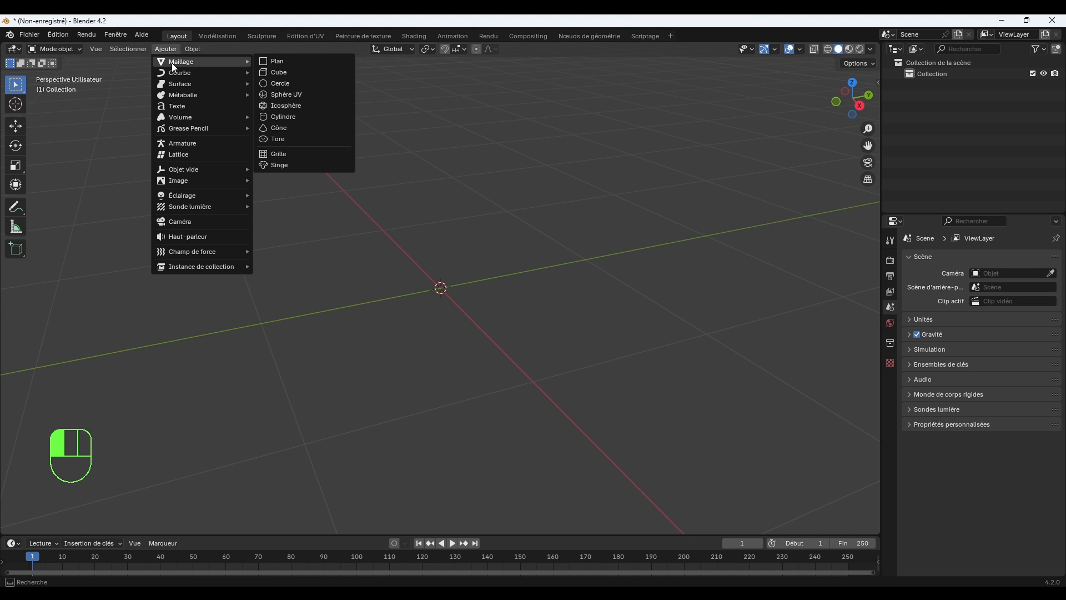
pyautogui.click(281, 139)
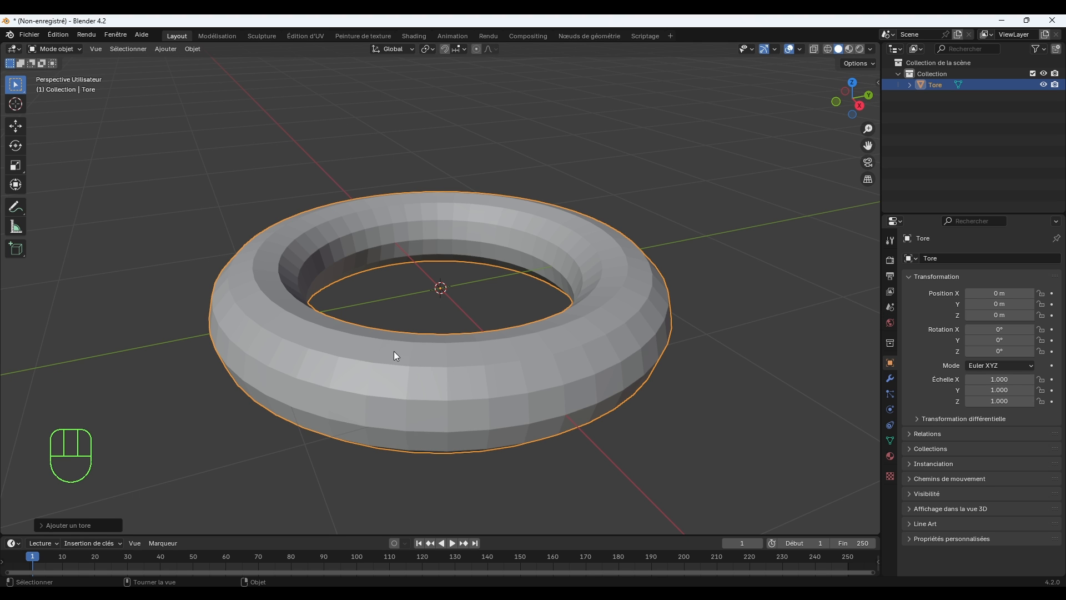
pyautogui.click(40, 525)
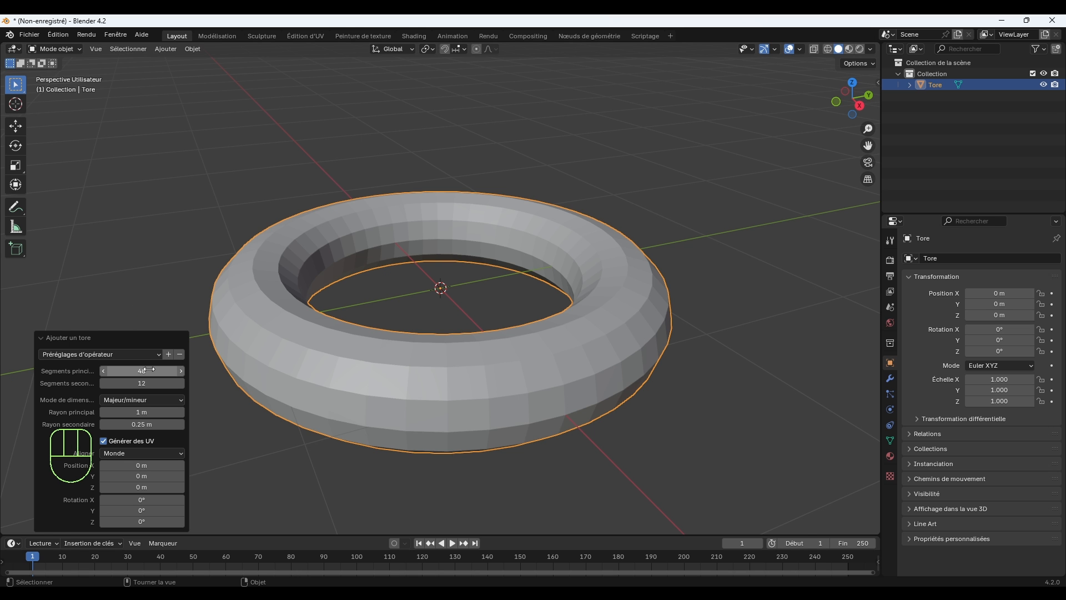
# Try 32 major segments and 8 minor segments for the torus.
pyautogui.moveTo(150, 370); pyautogui.dragTo(96, 370)
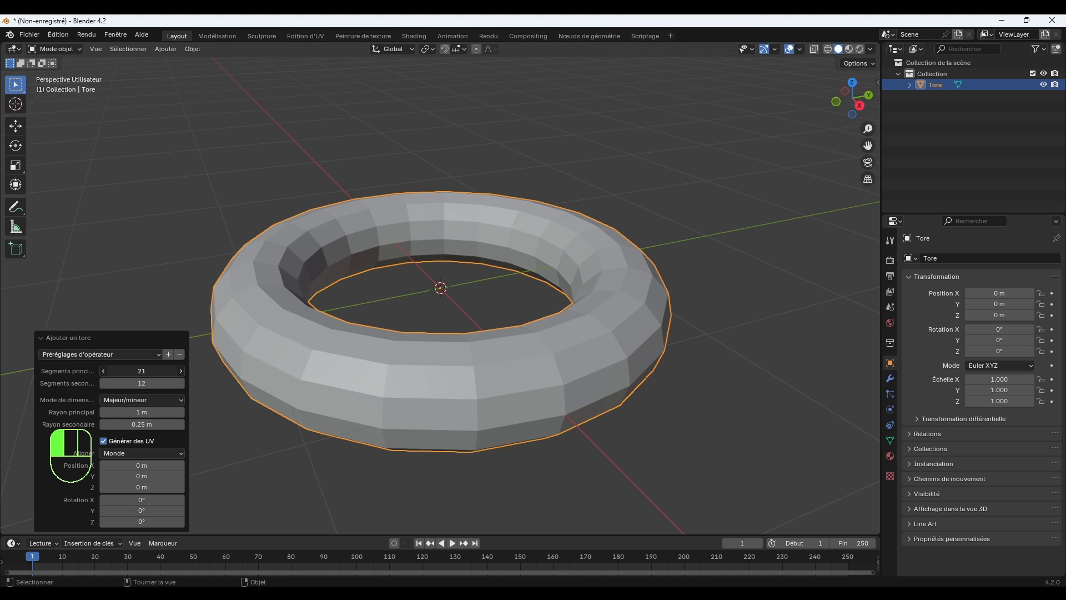
pyautogui.click(102, 372)
pyautogui.moveTo(140, 383)
pyautogui.mouseDown()
pyautogui.moveTo(124, 383)
pyautogui.moveTo(158, 371)
pyautogui.mouseUp()
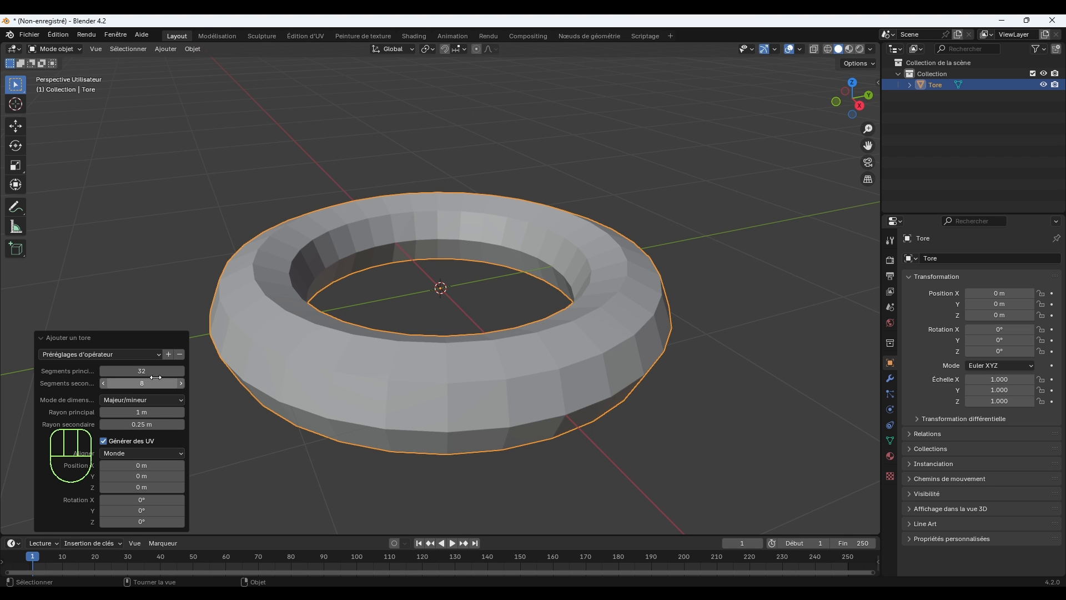
# Set the torus's major radius to 0.31 m and its minor radius to 0.15 m.
pyautogui.moveTo(321, 332); pyautogui.dragTo(382, 368, button='middle')
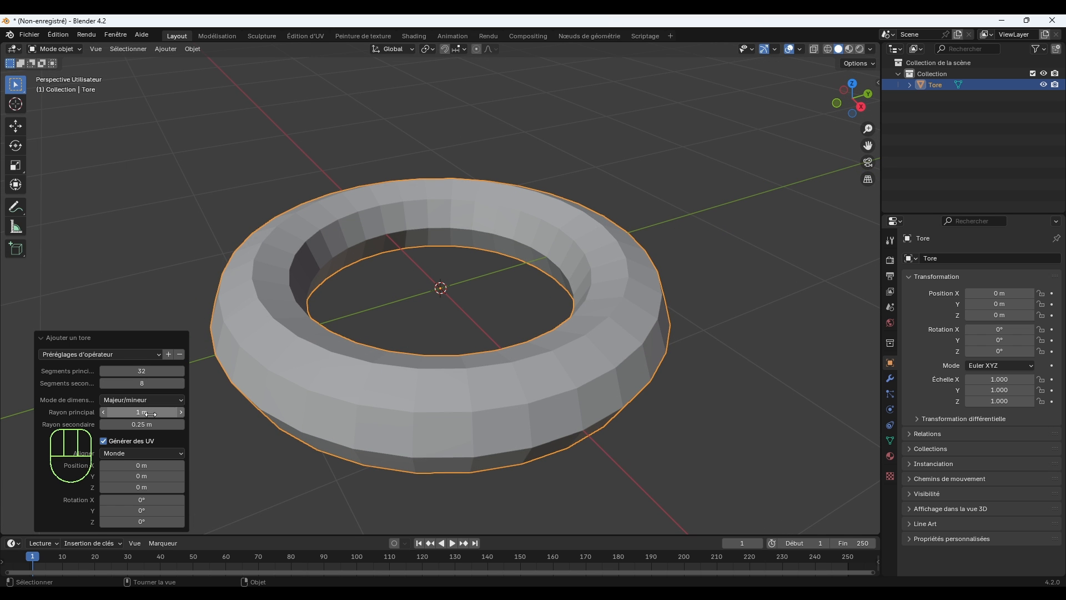
pyautogui.moveTo(149, 412); pyautogui.dragTo(114, 412)
pyautogui.scroll(2, 465, 289)
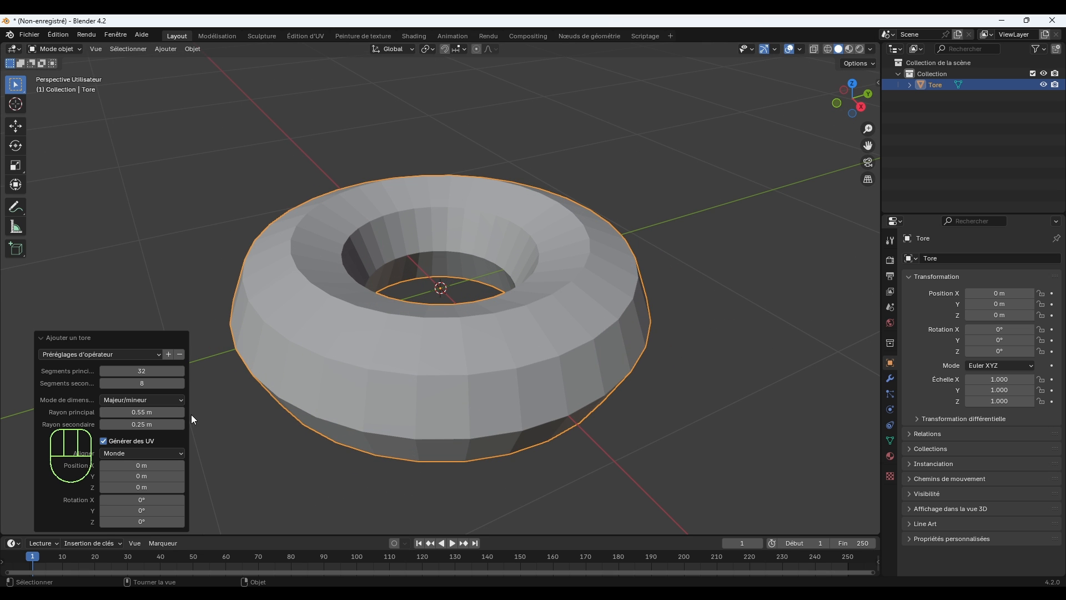
pyautogui.moveTo(152, 425); pyautogui.dragTo(129, 412)
pyautogui.scroll(5, 550, 256)
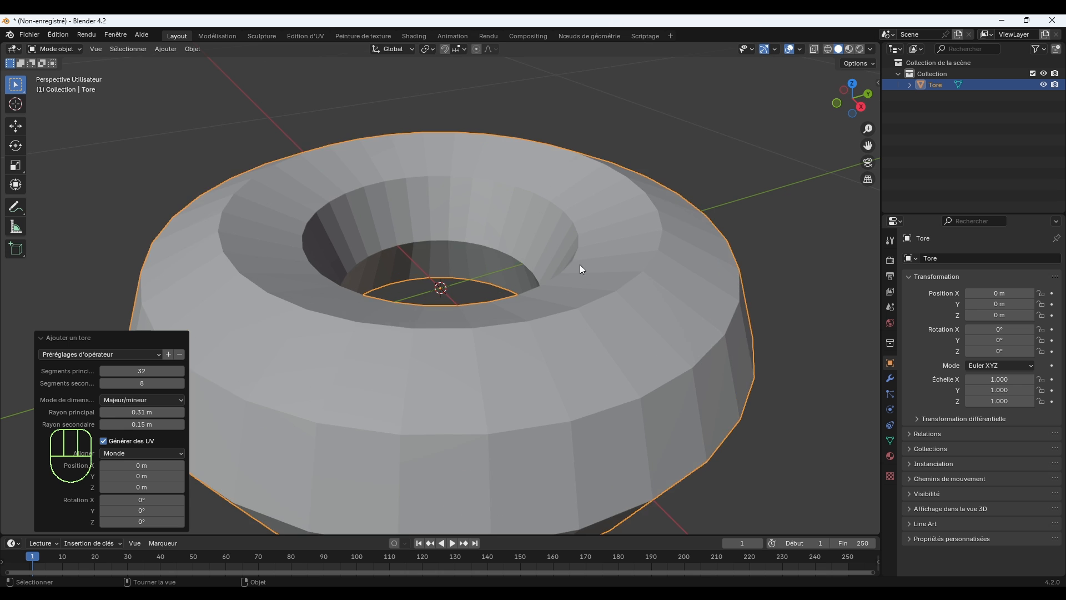
# Set the torus to 26 major segments and 12 minor segments, confirm the settings and deselect it.
pyautogui.moveTo(580, 264); pyautogui.dragTo(566, 287, button='middle')
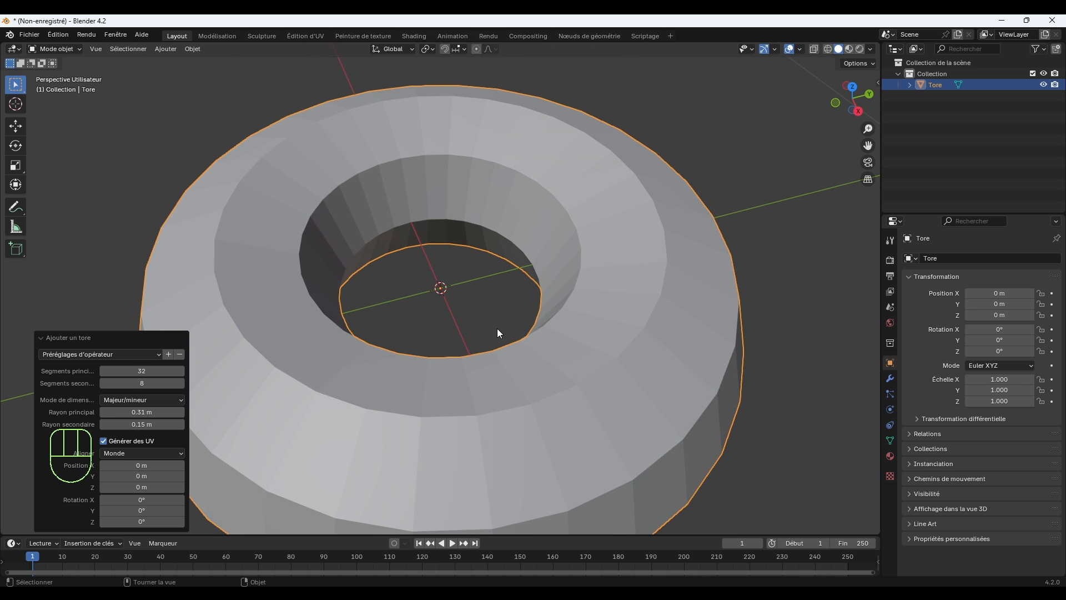
pyautogui.scroll(-2, 488, 333)
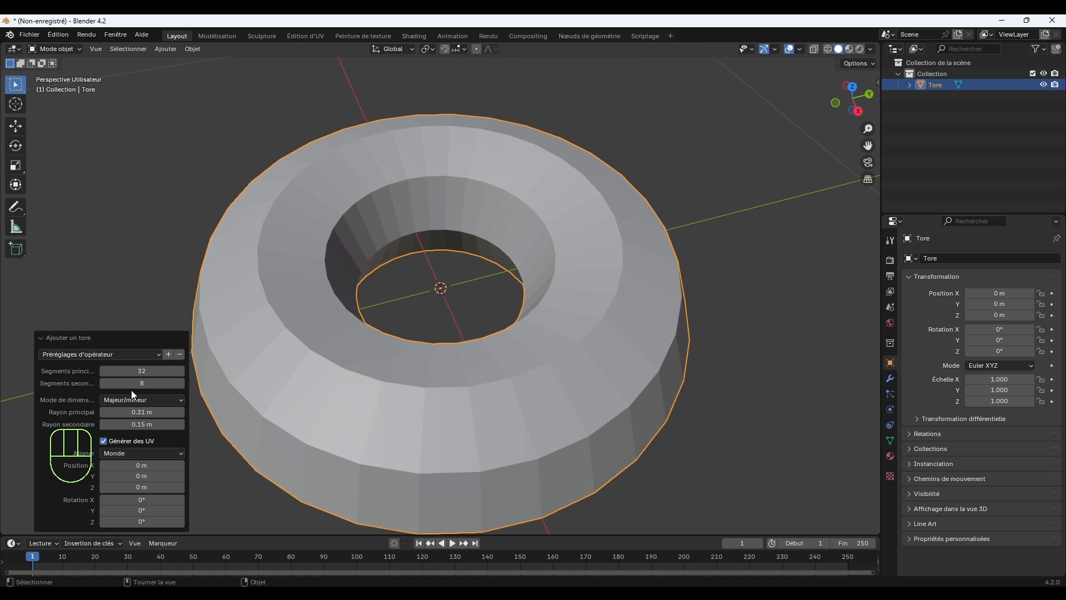
pyautogui.moveTo(131, 390)
pyautogui.mouseDown()
pyautogui.moveTo(114, 390)
pyautogui.moveTo(131, 389)
pyautogui.moveTo(130, 371)
pyautogui.moveTo(85, 371)
pyautogui.moveTo(128, 370)
pyautogui.mouseUp()
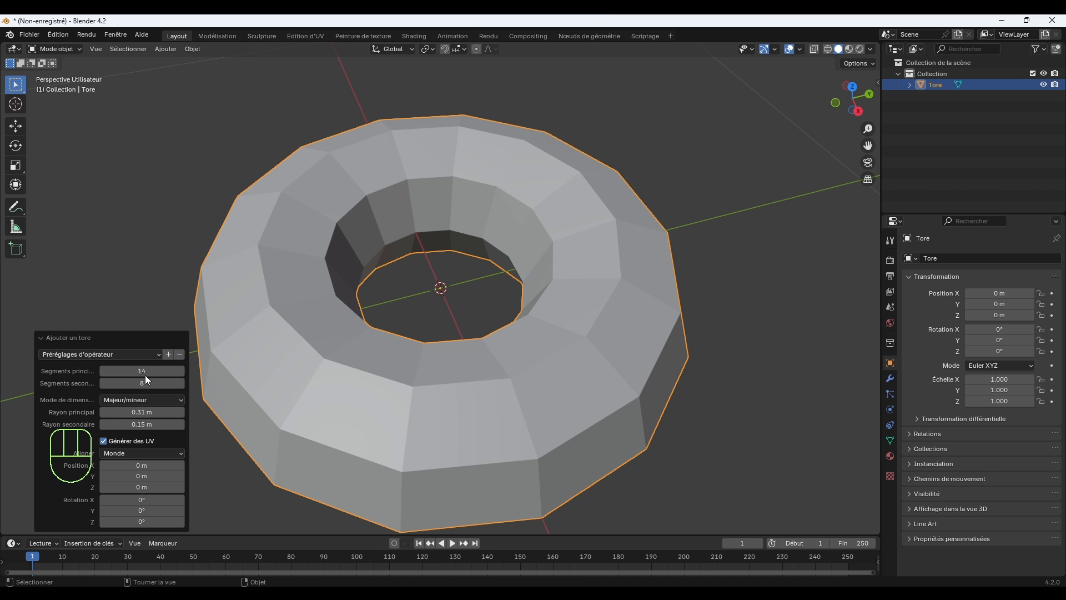
pyautogui.moveTo(428, 366); pyautogui.dragTo(467, 372, button='middle')
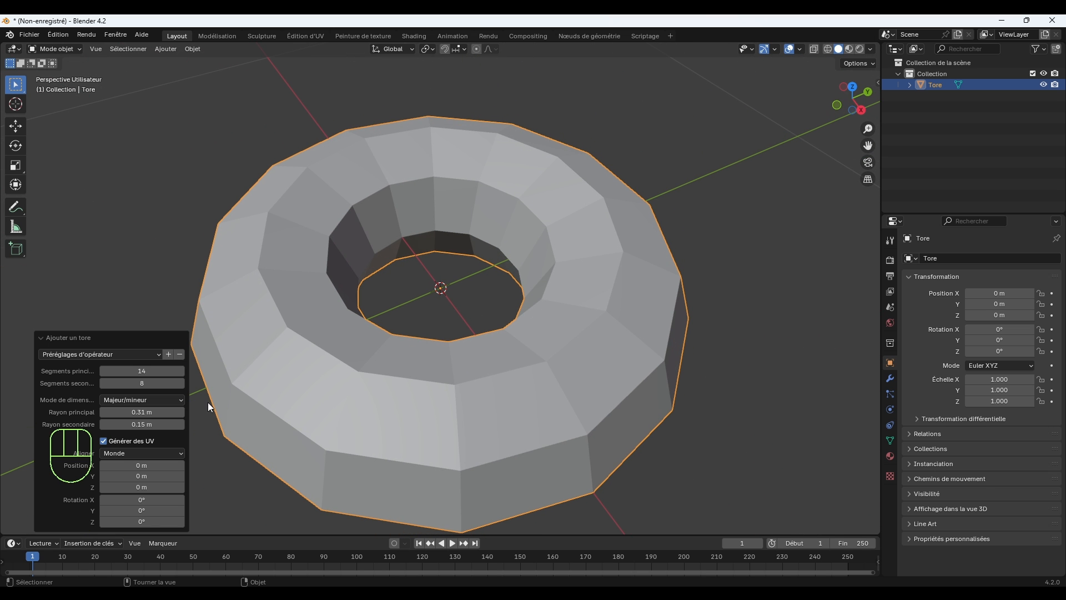
pyautogui.moveTo(146, 371)
pyautogui.mouseDown()
pyautogui.moveTo(194, 371)
pyautogui.moveTo(149, 382)
pyautogui.moveTo(158, 383)
pyautogui.mouseUp()
pyautogui.moveTo(413, 335); pyautogui.dragTo(457, 349, button='middle')
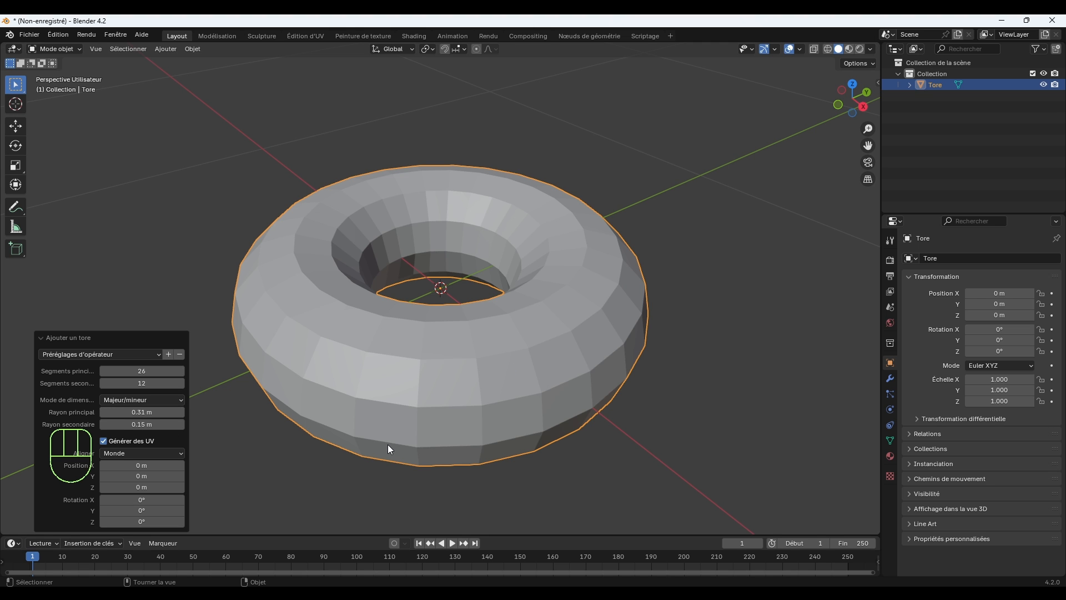
pyautogui.press('Return')
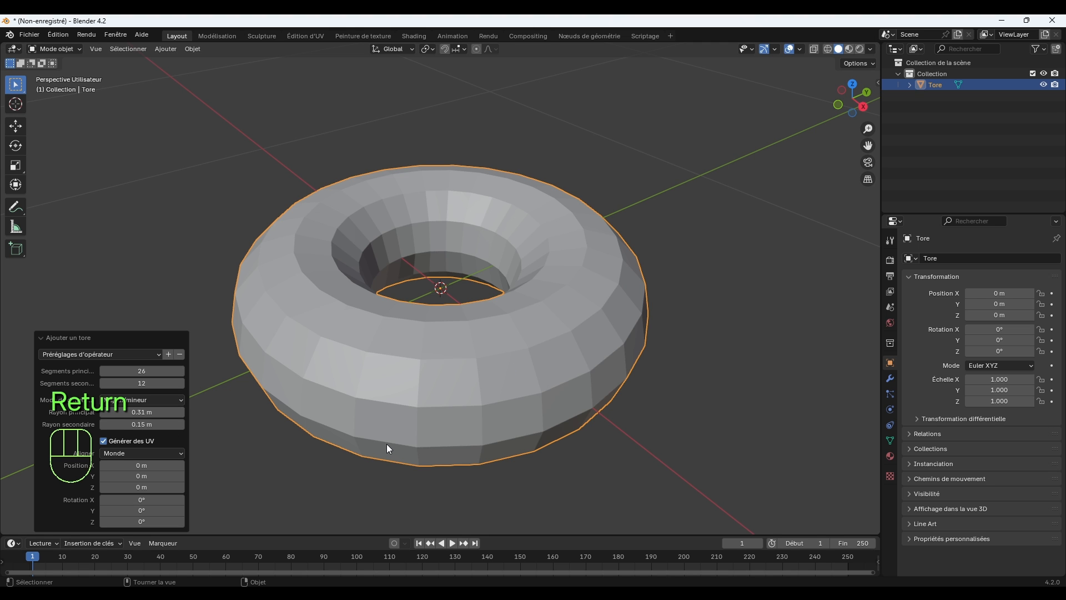
pyautogui.click(361, 508)
# Put the torus in Edit Mode with face selection active.
pyautogui.moveTo(542, 341); pyautogui.dragTo(654, 393, button='middle')
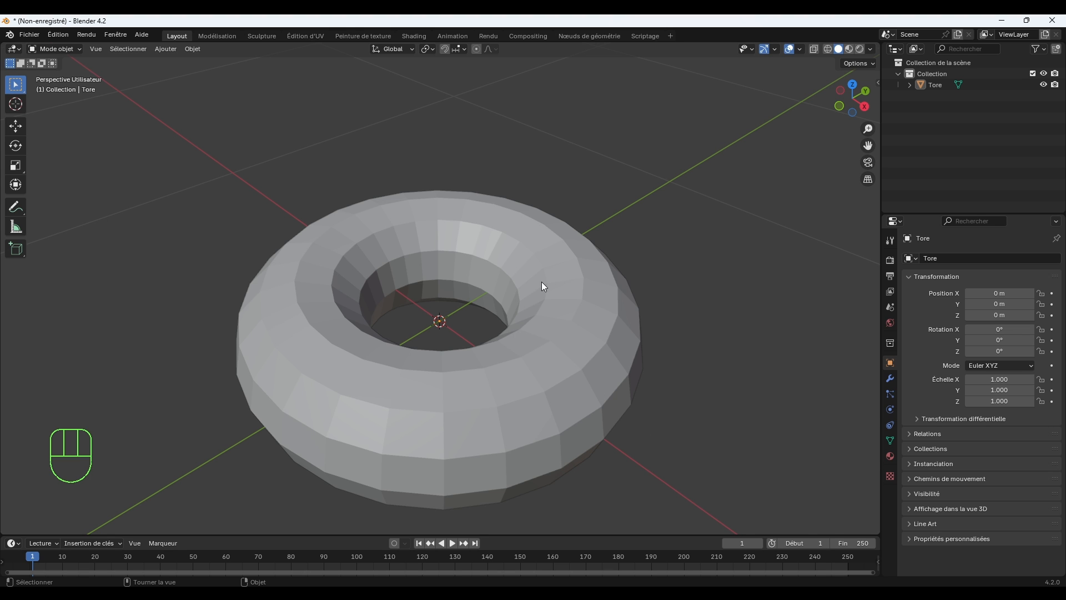
pyautogui.press('Tab')
pyautogui.click(119, 52)
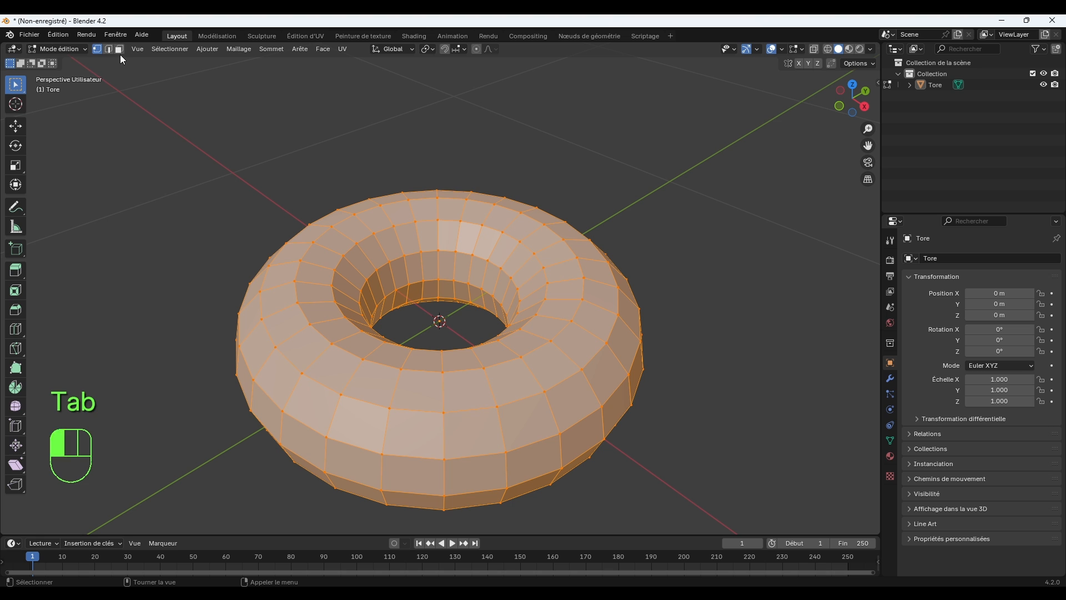
pyautogui.click(527, 461)
# Select four adjacent face loops around the torus's upper half, from the outer shoulder to the upper inner wall.
pyautogui.click(503, 390)
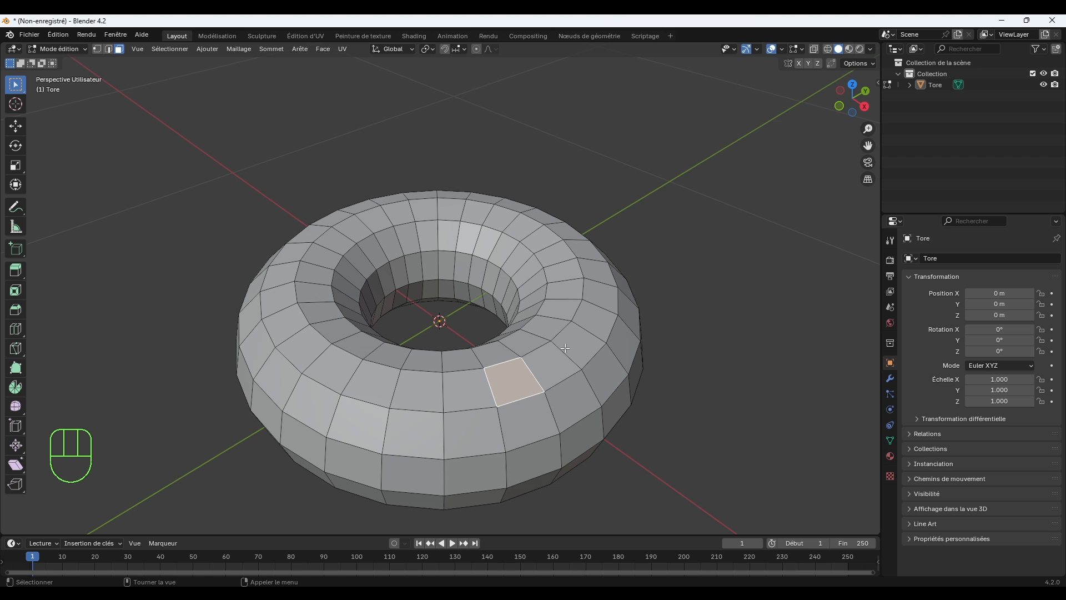
pyautogui.keyDown('alt'); pyautogui.click(495, 393); pyautogui.keyUp('alt')
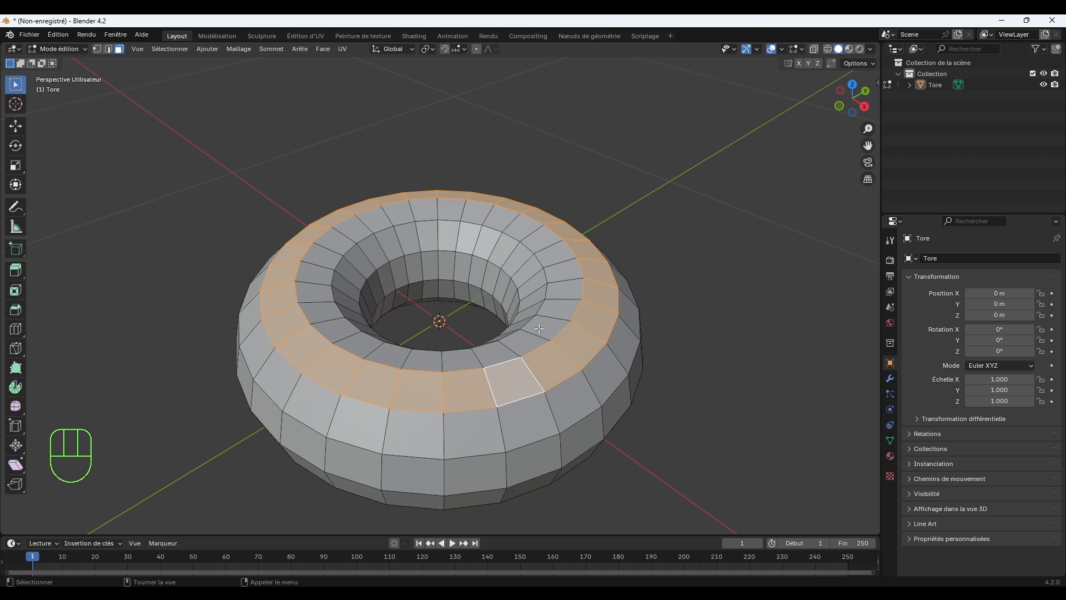
pyautogui.keyDown('alt'); pyautogui.keyDown('shift'); pyautogui.click(481, 359); pyautogui.keyUp('shift'); pyautogui.keyUp('alt')
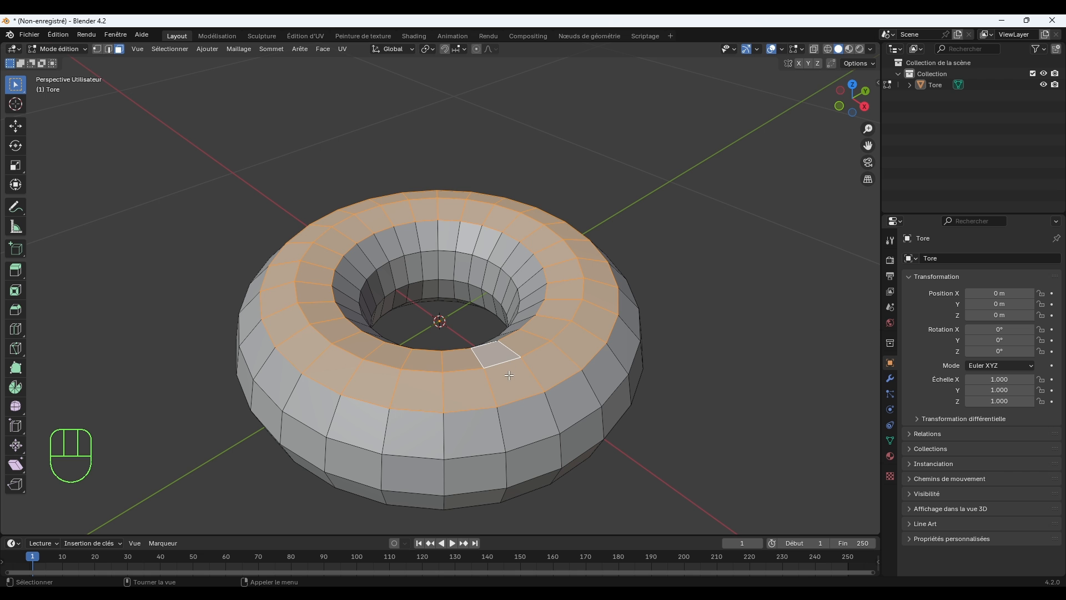
pyautogui.keyDown('alt'); pyautogui.keyDown('shift'); pyautogui.click(506, 432); pyautogui.keyUp('shift'); pyautogui.keyUp('alt')
pyautogui.moveTo(506, 432); pyautogui.dragTo(599, 333, button='middle')
pyautogui.scroll(3, 604, 253)
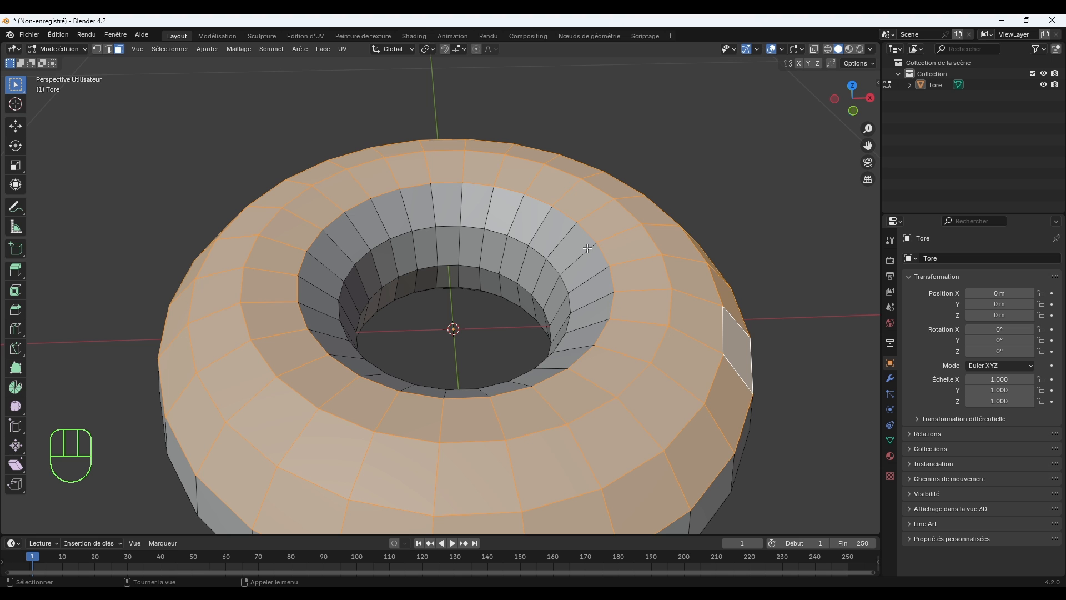
pyautogui.keyDown('alt'); pyautogui.keyDown('shift'); pyautogui.click(509, 239); pyautogui.keyUp('shift'); pyautogui.keyUp('alt')
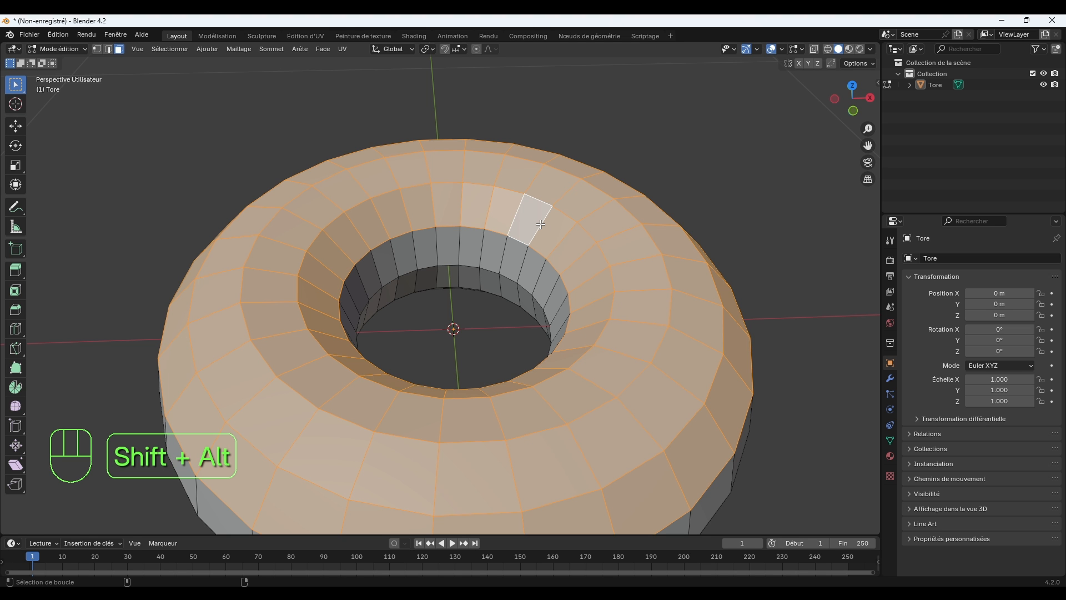
# Add irregular groups of single faces around the hole's inner wall, just below the selected loops, to the selection.
pyautogui.scroll(1, 509, 239)
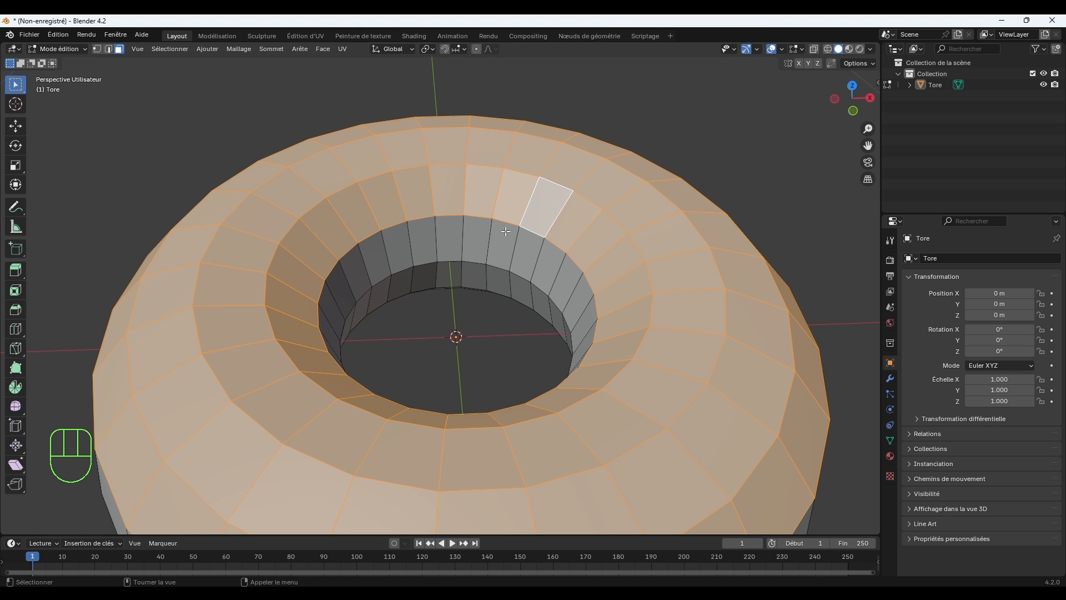
pyautogui.keyDown('shift'); pyautogui.click(459, 235); pyautogui.keyUp('shift')
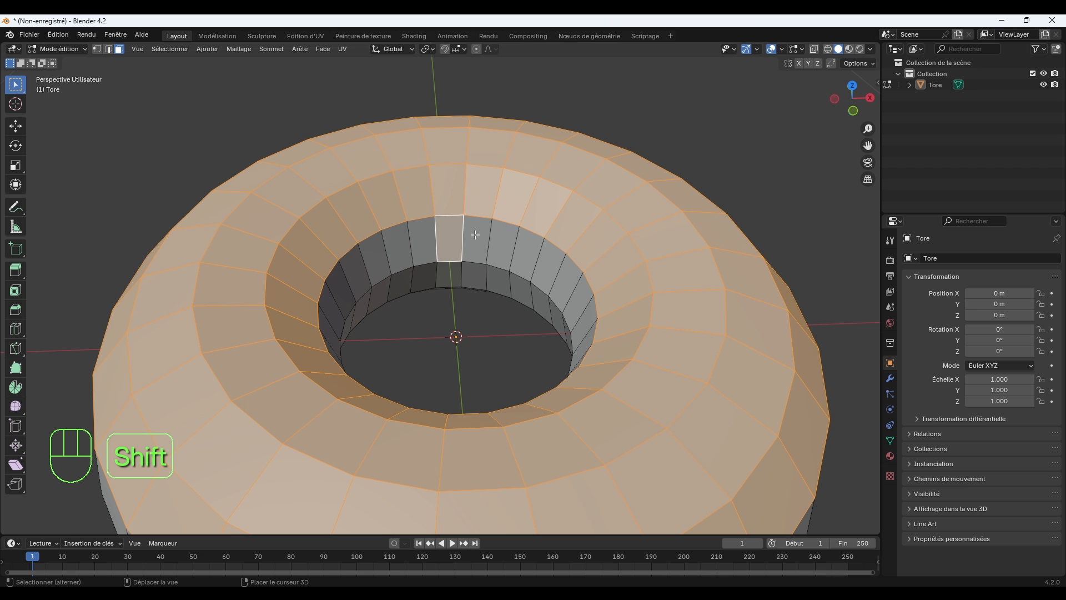
pyautogui.keyDown('shift'); pyautogui.click(476, 235); pyautogui.keyUp('shift')
pyautogui.keyDown('shift'); pyautogui.click(530, 259); pyautogui.keyUp('shift')
pyautogui.keyDown('shift'); pyautogui.click(549, 267); pyautogui.keyUp('shift')
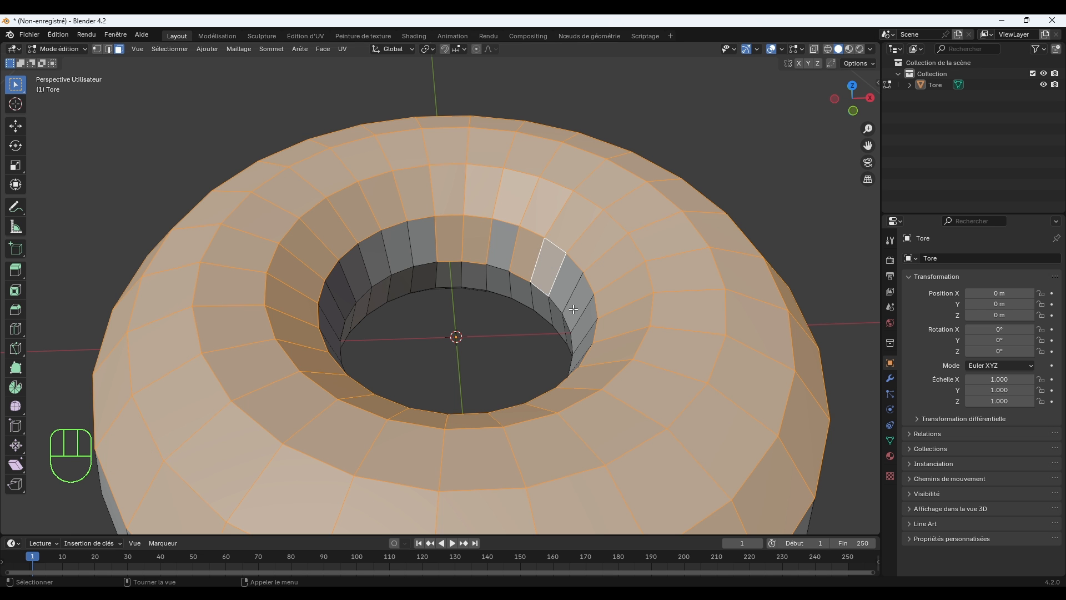
pyautogui.moveTo(575, 310); pyautogui.dragTo(697, 303, button='middle')
pyautogui.keyDown('shift'); pyautogui.click(493, 230); pyautogui.keyUp('shift')
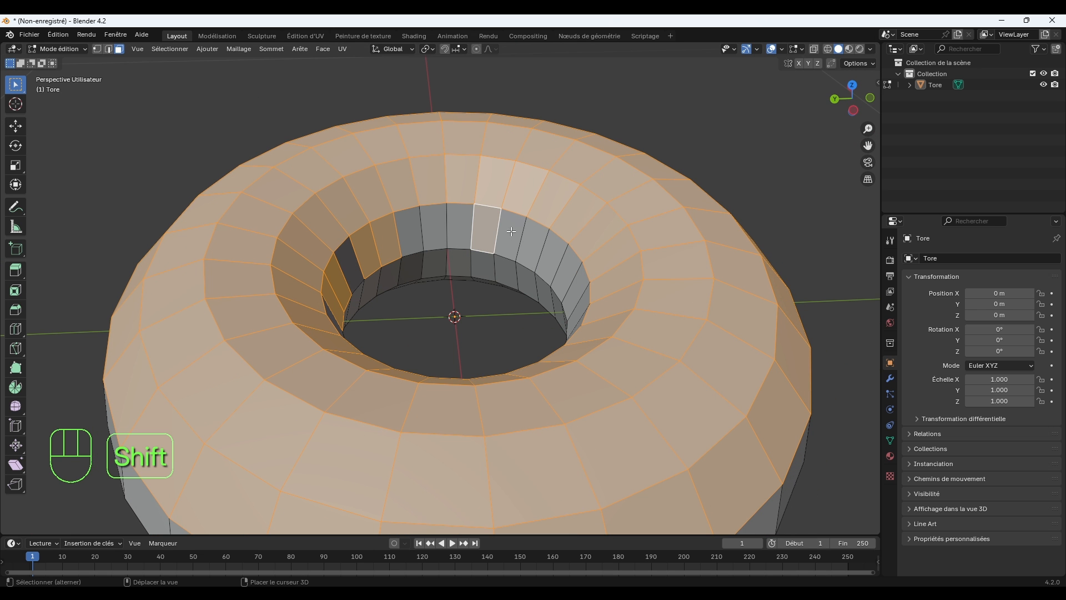
pyautogui.keyDown('shift'); pyautogui.click(520, 234); pyautogui.keyUp('shift')
pyautogui.moveTo(561, 264); pyautogui.dragTo(503, 262, button='middle')
pyautogui.keyDown('shift'); pyautogui.click(447, 226); pyautogui.keyUp('shift')
pyautogui.keyDown('shift'); pyautogui.click(445, 258); pyautogui.keyUp('shift')
pyautogui.keyDown('shift'); pyautogui.click(472, 263); pyautogui.keyUp('shift')
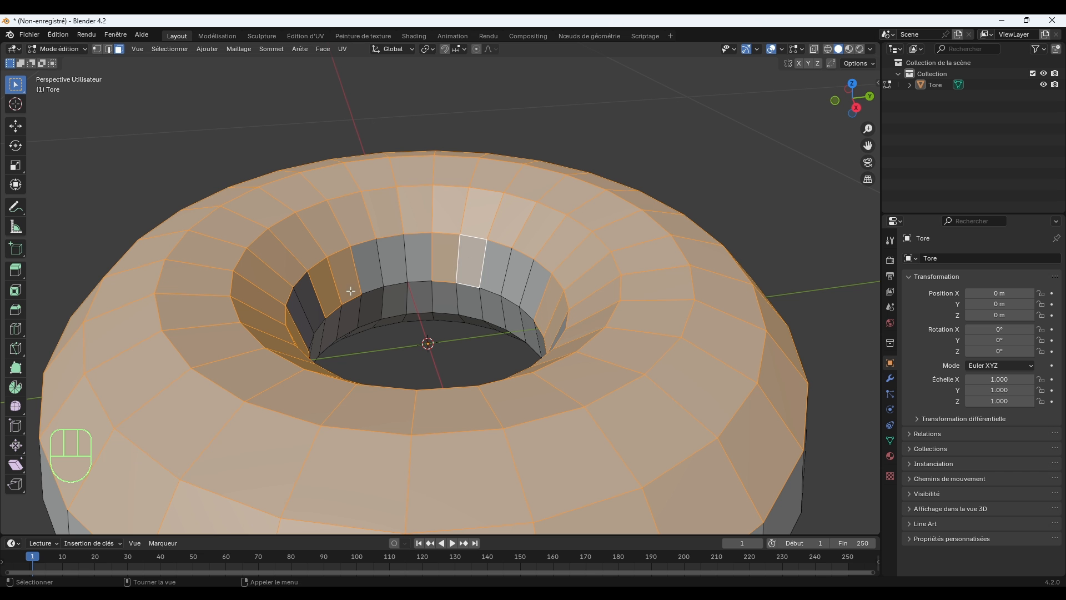
pyautogui.moveTo(548, 260); pyautogui.dragTo(244, 287, button='middle')
pyautogui.scroll(-3, 245, 288)
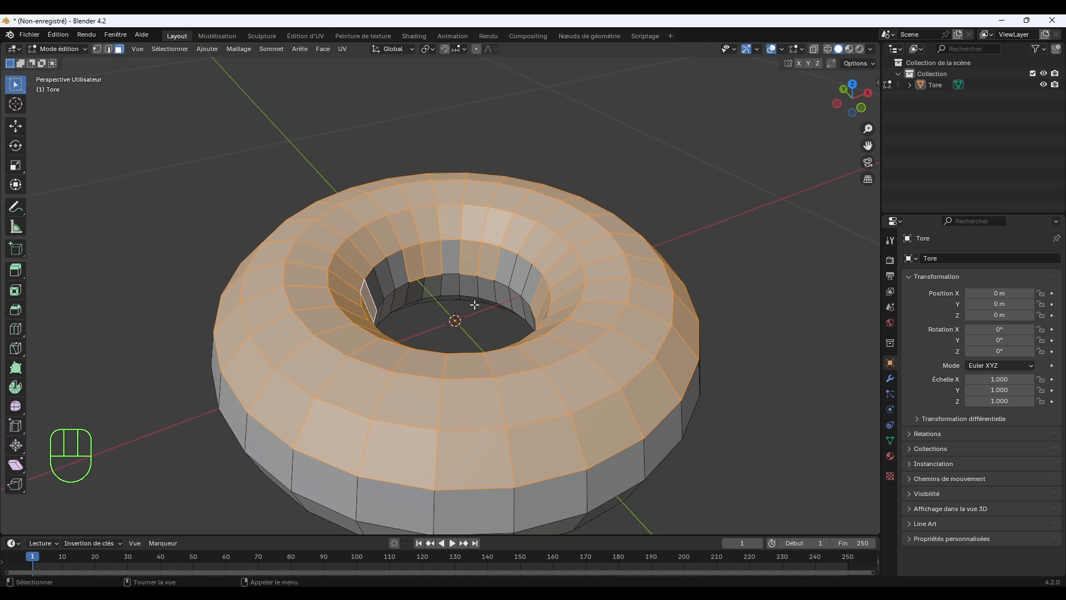
# Extend the selection with irregularly spaced faces all around the torus's outer side, directly below the selected loops.
pyautogui.moveTo(475, 305); pyautogui.dragTo(530, 398, button='middle')
pyautogui.keyDown('shift'); pyautogui.click(496, 440); pyautogui.keyUp('shift')
pyautogui.keyDown('shift'); pyautogui.click(570, 428); pyautogui.keyUp('shift')
pyautogui.moveTo(569, 428); pyautogui.dragTo(479, 420, button='middle')
pyautogui.keyDown('shift'); pyautogui.click(567, 405); pyautogui.keyUp('shift')
pyautogui.moveTo(415, 403); pyautogui.dragTo(466, 389, button='middle')
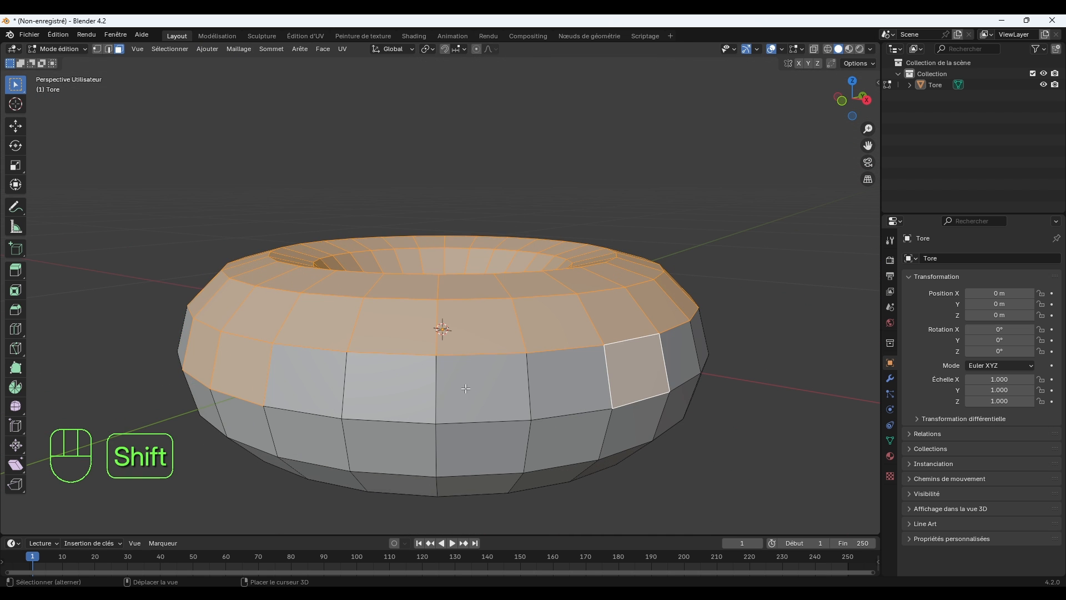
pyautogui.keyDown('shift'); pyautogui.click(467, 389); pyautogui.keyUp('shift')
pyautogui.moveTo(640, 366); pyautogui.dragTo(519, 373, button='middle')
pyautogui.keyDown('shift'); pyautogui.click(518, 416); pyautogui.keyUp('shift')
pyautogui.keyDown('shift'); pyautogui.click(575, 404); pyautogui.keyUp('shift')
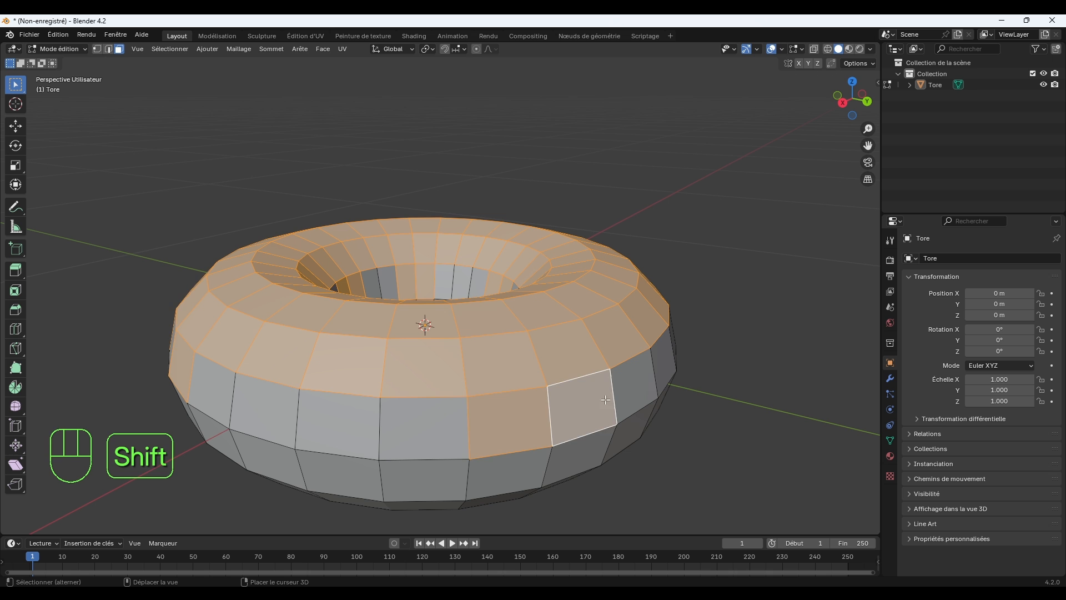
pyautogui.keyDown('shift'); pyautogui.click(638, 390); pyautogui.keyUp('shift')
pyautogui.moveTo(421, 412); pyautogui.dragTo(457, 407, button='middle')
pyautogui.keyDown('shift'); pyautogui.click(506, 397); pyautogui.keyUp('shift')
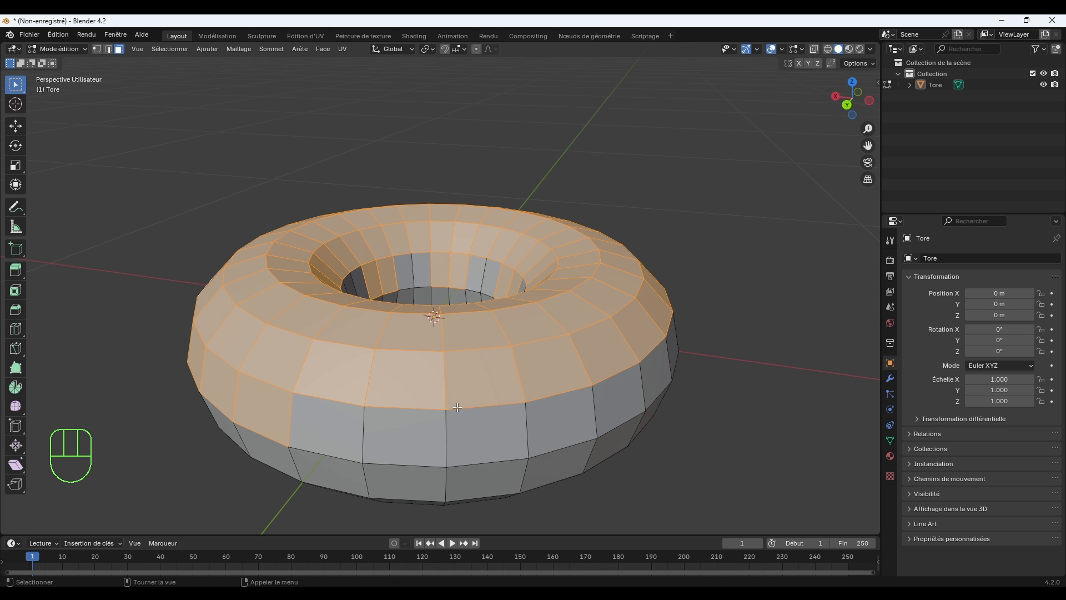
pyautogui.keyDown('shift'); pyautogui.click(520, 435); pyautogui.keyUp('shift')
pyautogui.moveTo(520, 435); pyautogui.dragTo(543, 398, button='middle')
pyautogui.keyDown('shift'); pyautogui.click(543, 398); pyautogui.keyUp('shift')
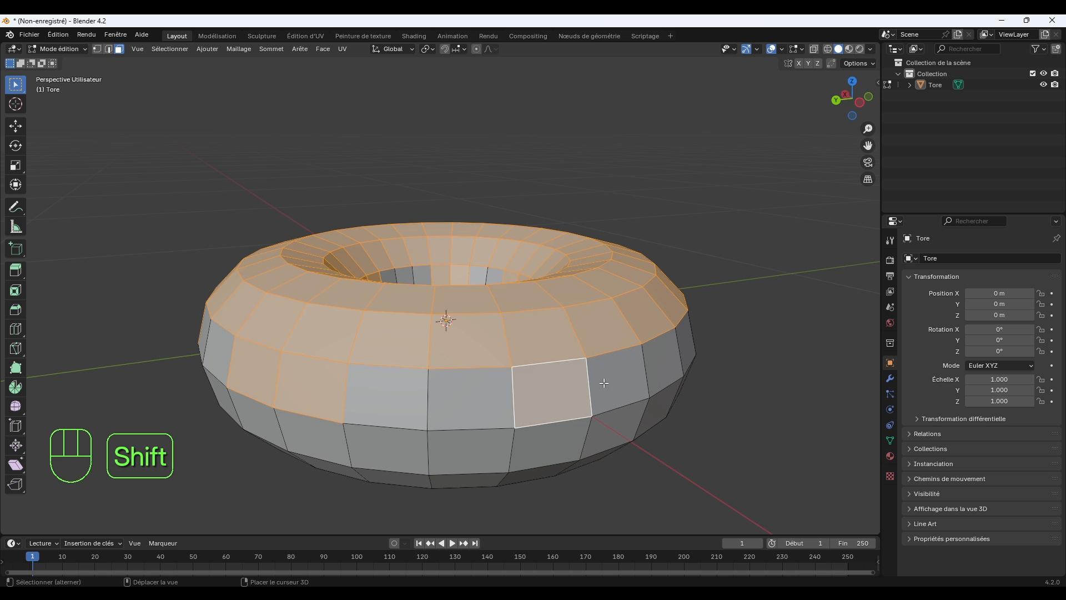
pyautogui.keyDown('shift'); pyautogui.click(610, 380); pyautogui.keyUp('shift')
pyautogui.moveTo(665, 372); pyautogui.dragTo(575, 390, button='middle')
pyautogui.keyDown('shift'); pyautogui.click(535, 431); pyautogui.keyUp('shift')
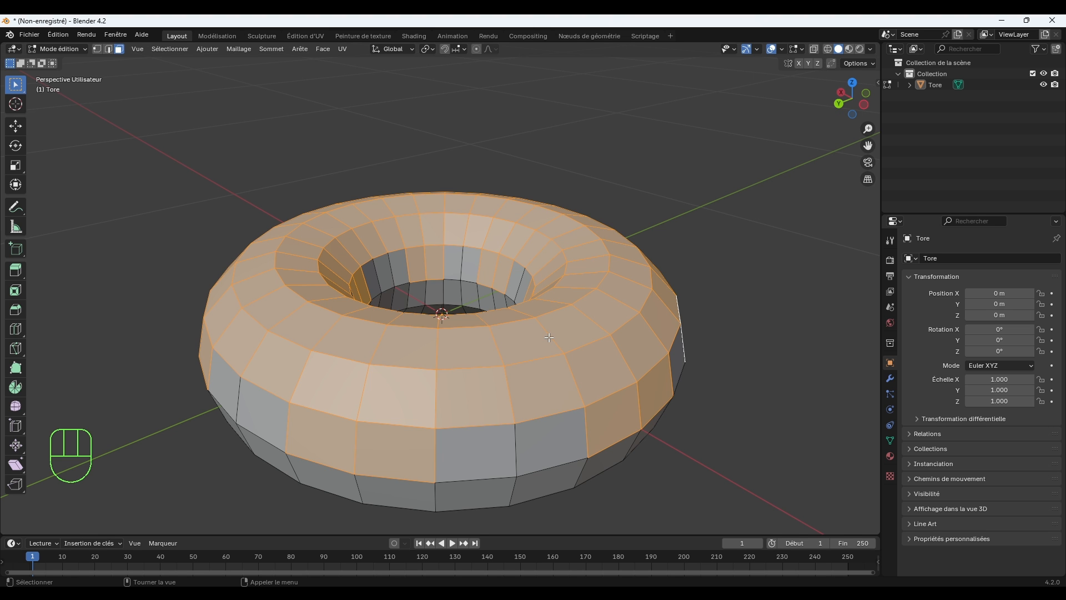
# Duplicate the selected upper faces in place and separate the copy into its own object by loose parts.
pyautogui.hotkey('shift', 'd')
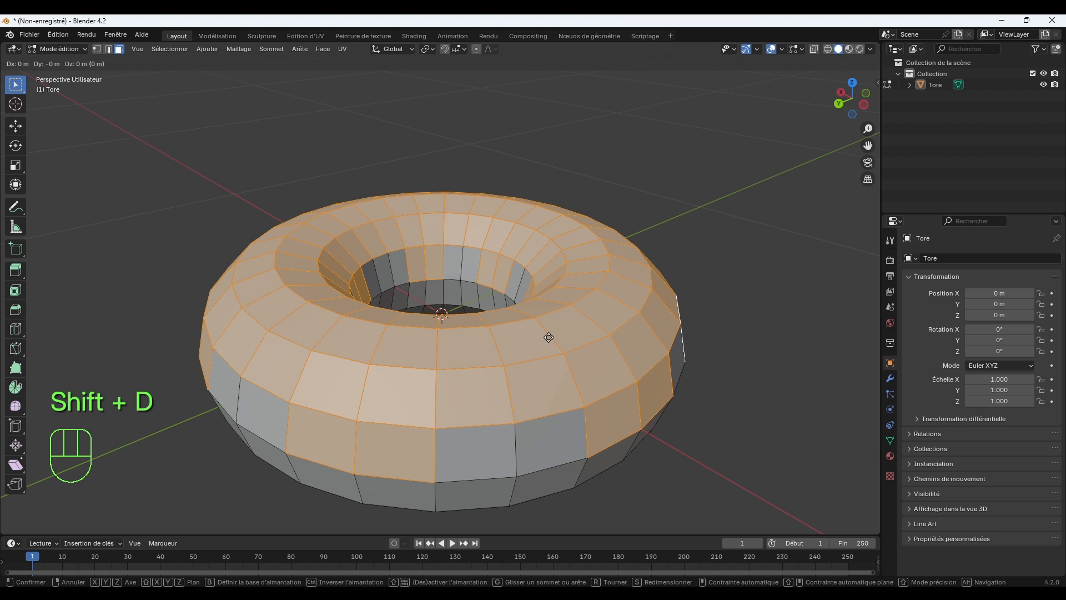
pyautogui.rightClick(549, 337)
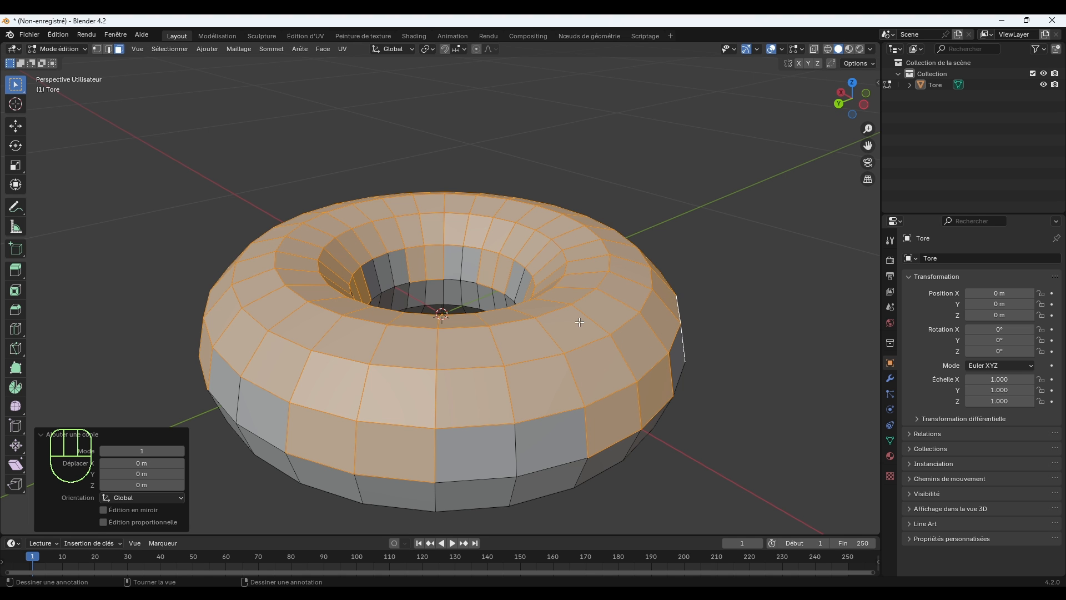
pyautogui.scroll(-1, 608, 356)
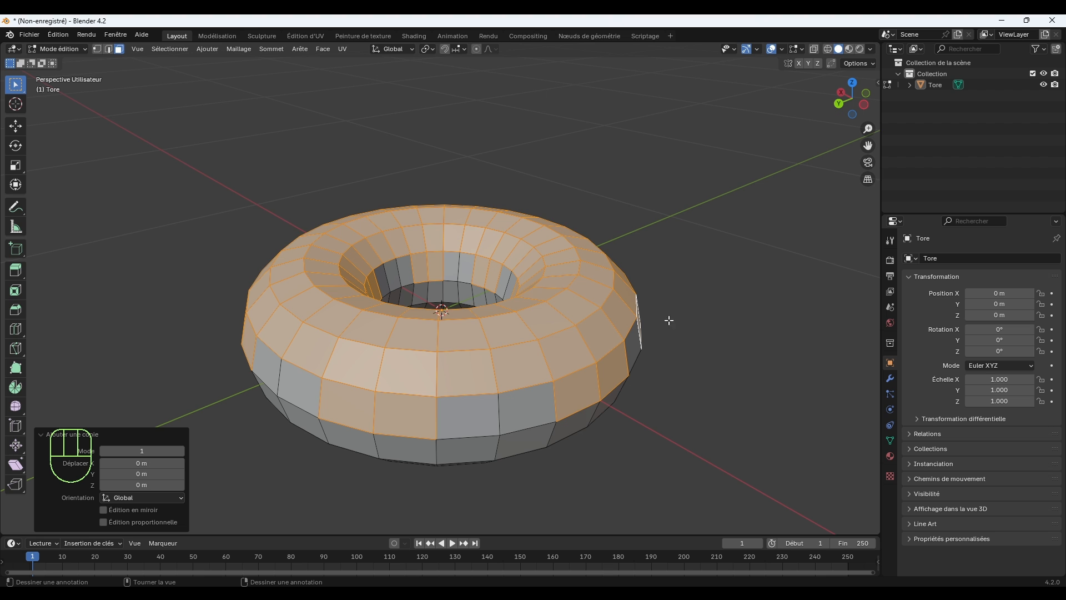
pyautogui.rightClick(671, 300)
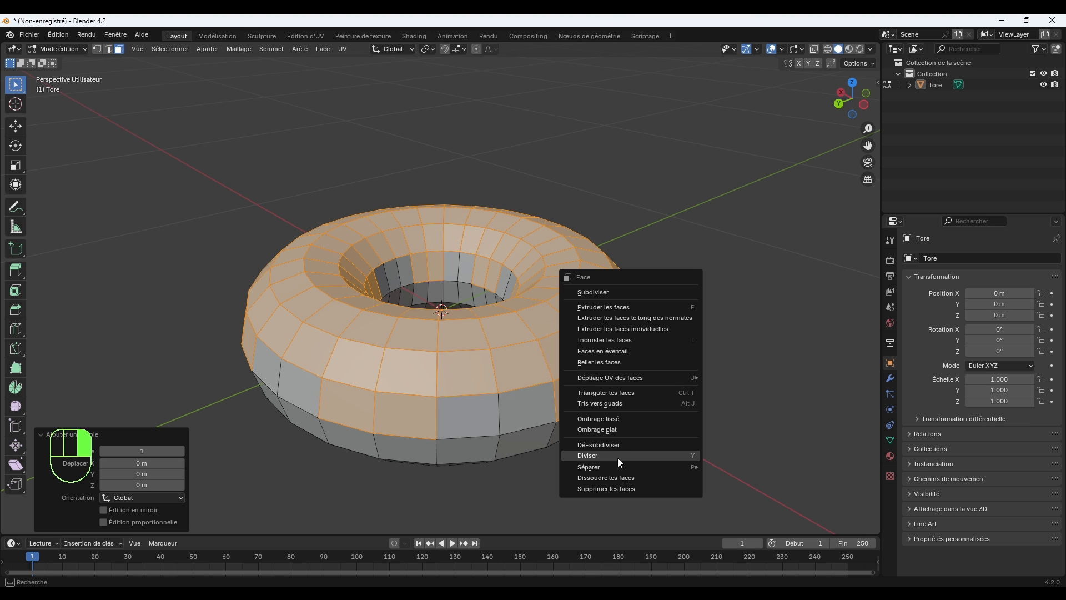
pyautogui.moveTo(619, 468)
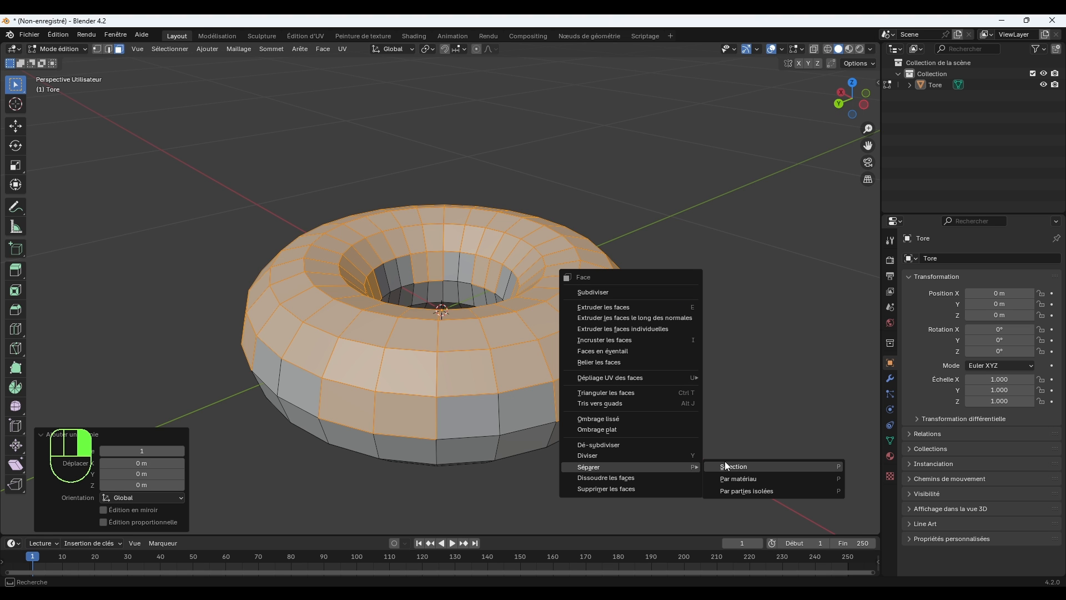
pyautogui.click(750, 492)
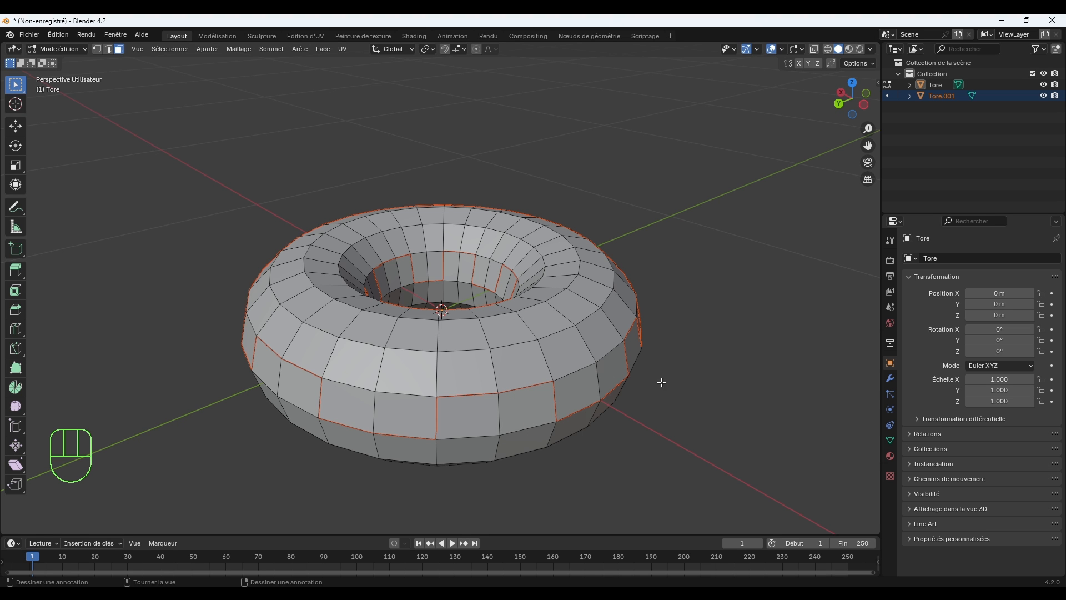
# Return to Object Mode and rename the original torus object Donut.
pyautogui.click(44, 51)
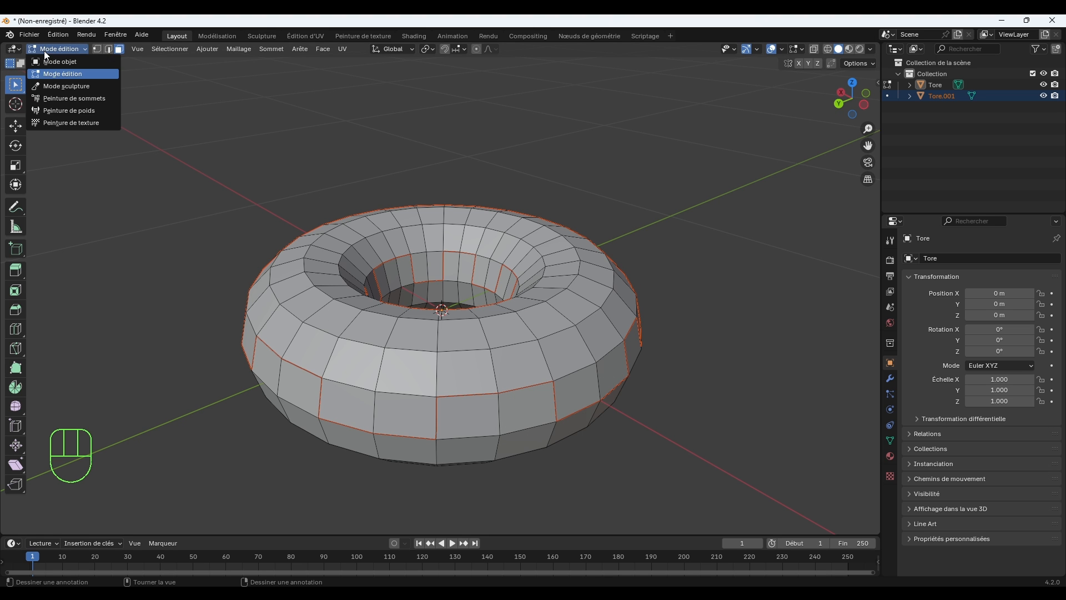
pyautogui.click(57, 60)
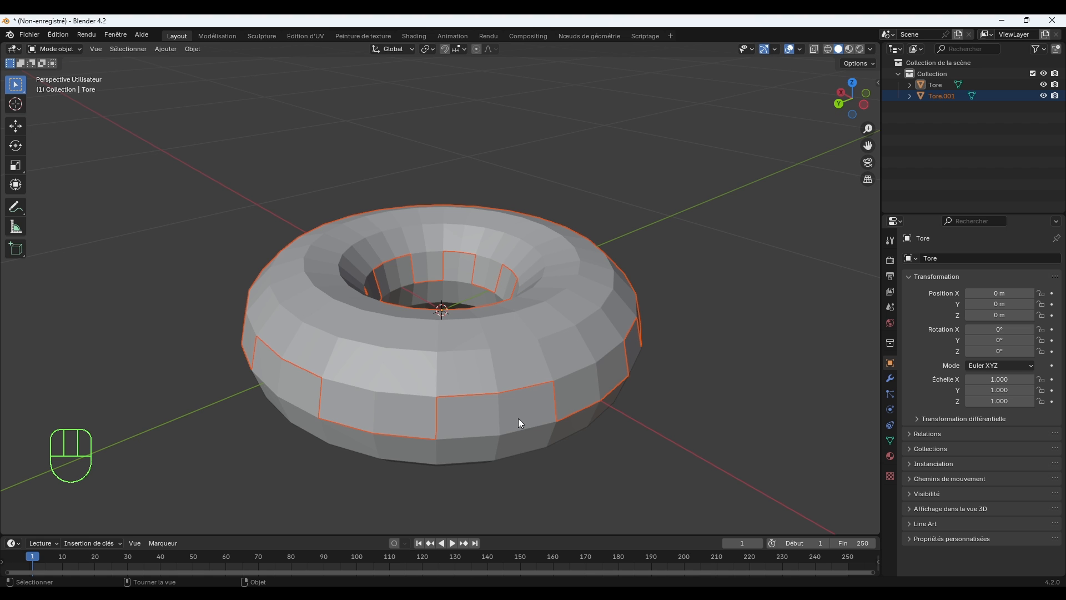
pyautogui.click(503, 428)
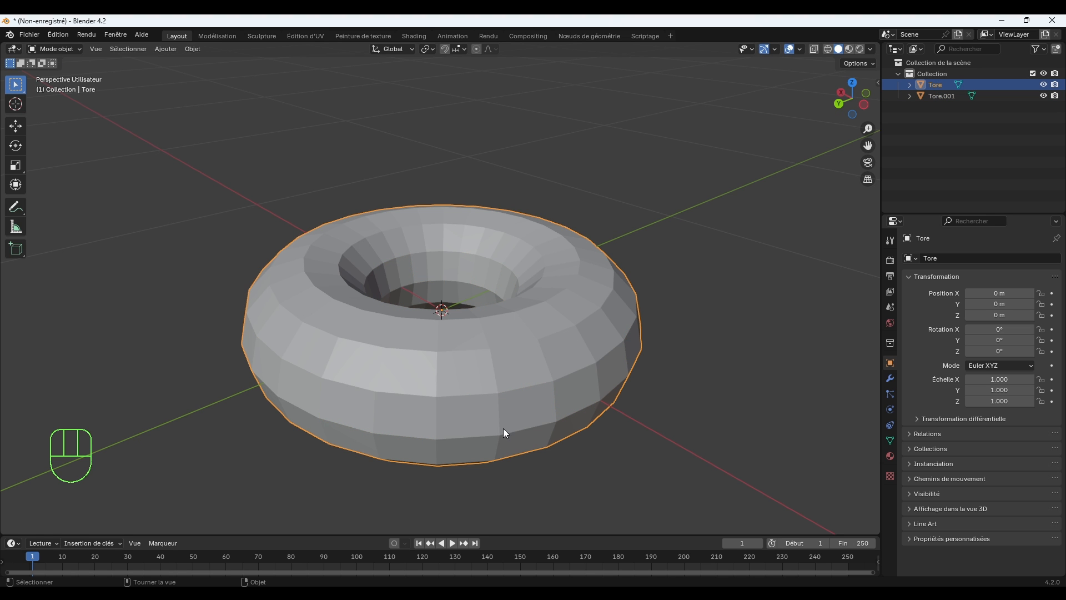
pyautogui.doubleClick(936, 82)
pyautogui.write('Do')
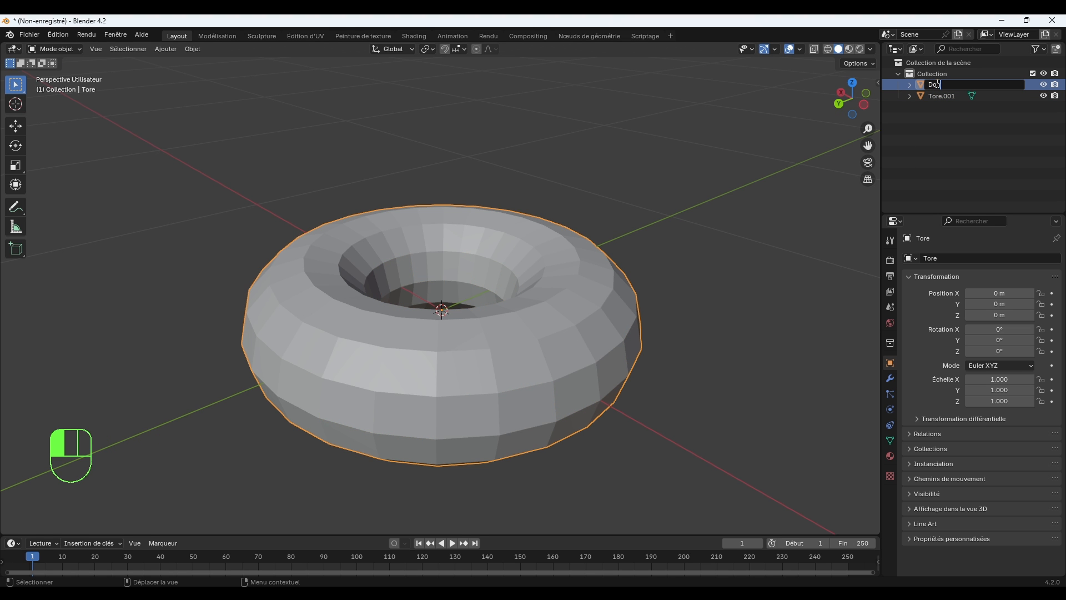
pyautogui.write('nut')
pyautogui.press('Return')
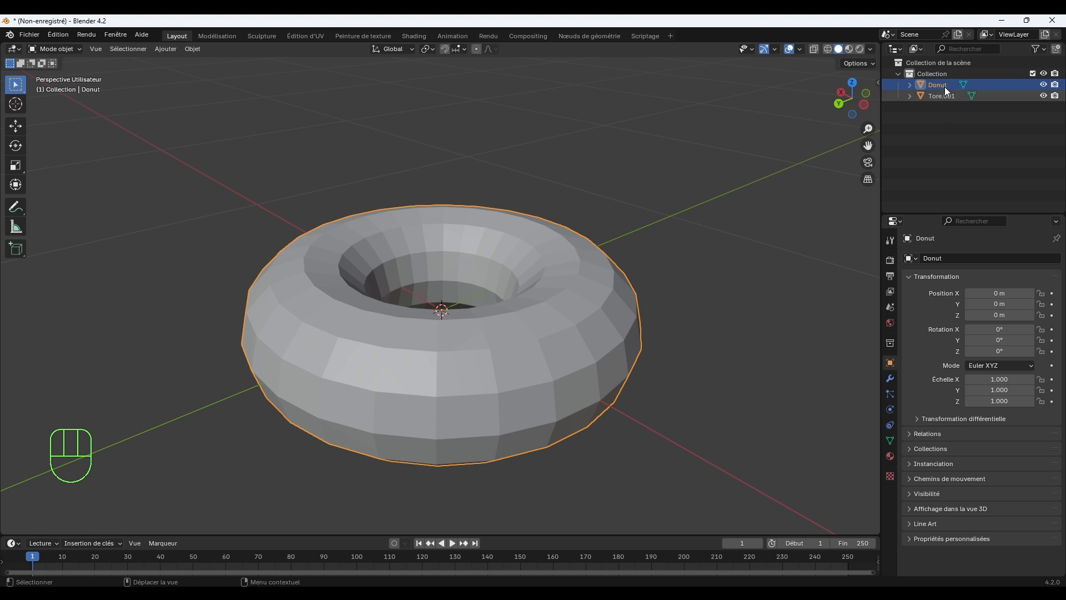
# Rename the separated upper-face object Glacage.
pyautogui.click(942, 94)
pyautogui.doubleClick(941, 96)
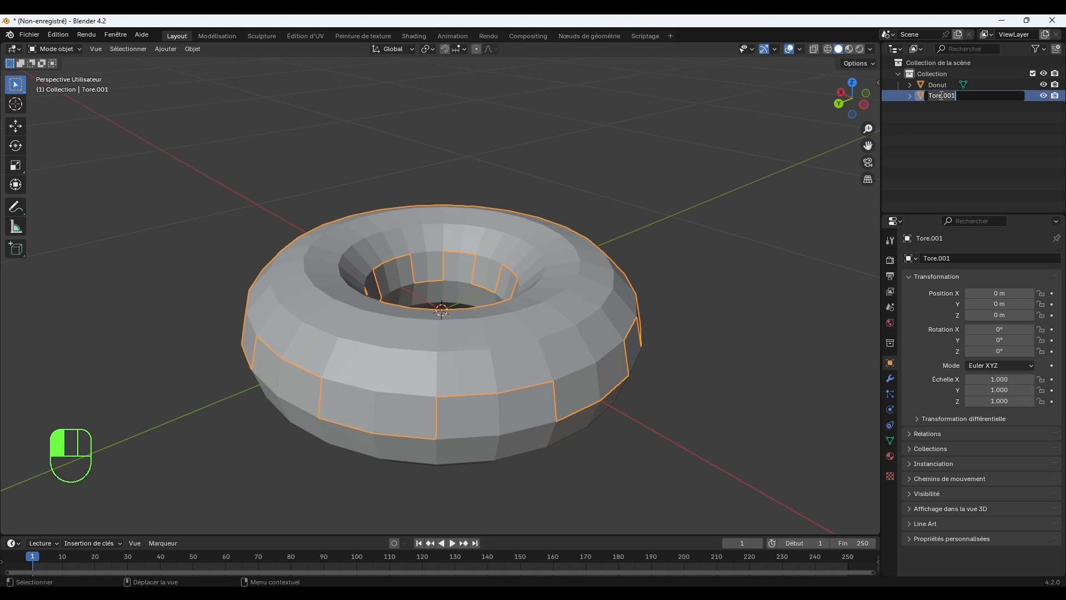
pyautogui.write('Glacage')
pyautogui.press('Return')
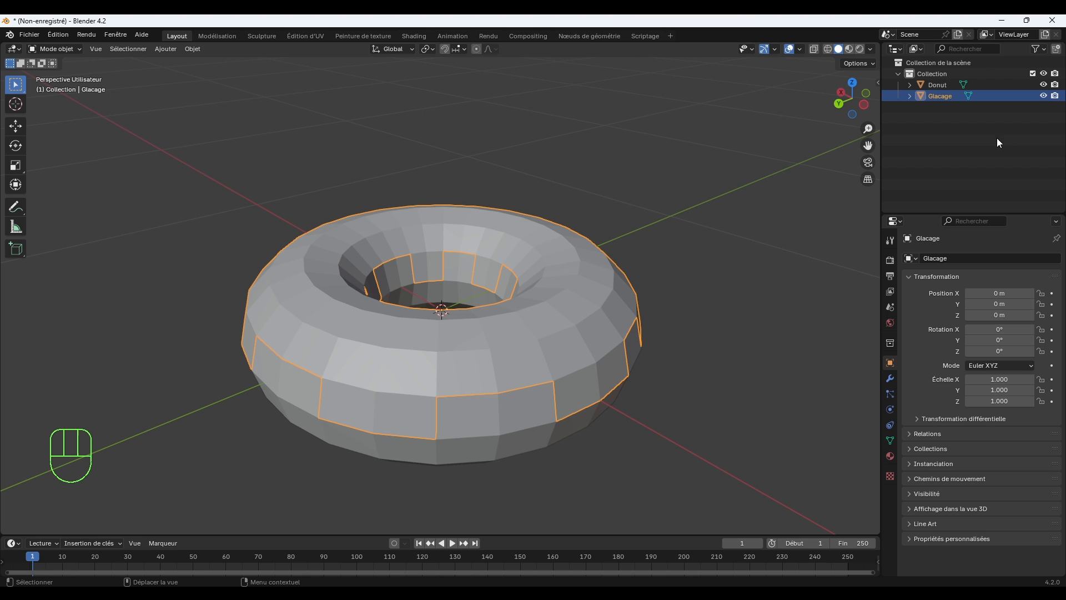
# Examine the scale and dimensions of the Donut and Glacage objects, with the modifier properties open.
pyautogui.click(605, 412)
pyautogui.click(509, 421)
pyautogui.click(593, 344)
pyautogui.click(888, 379)
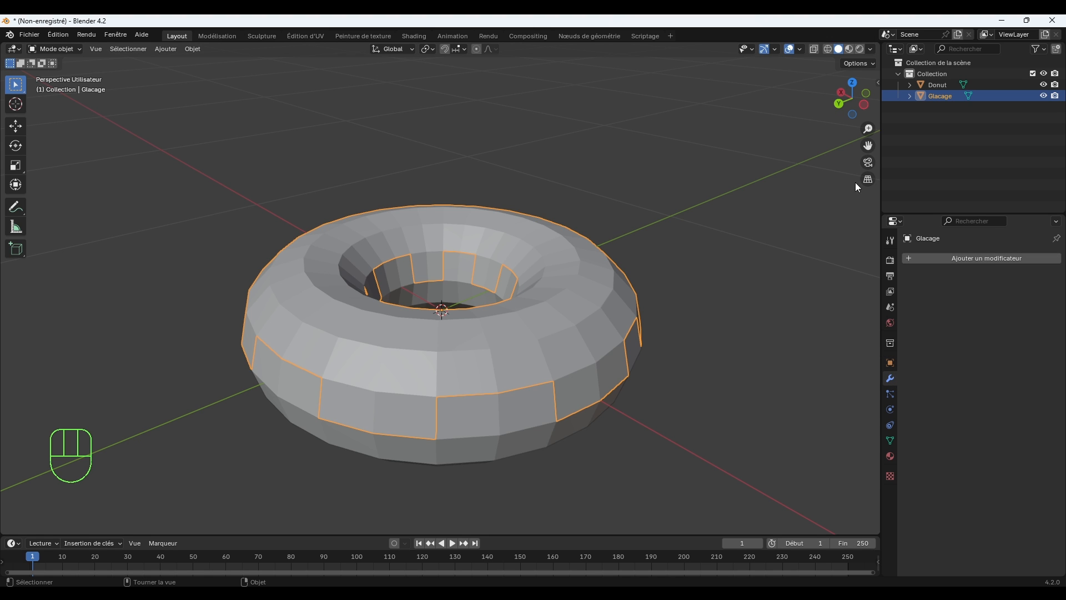
pyautogui.click(877, 82)
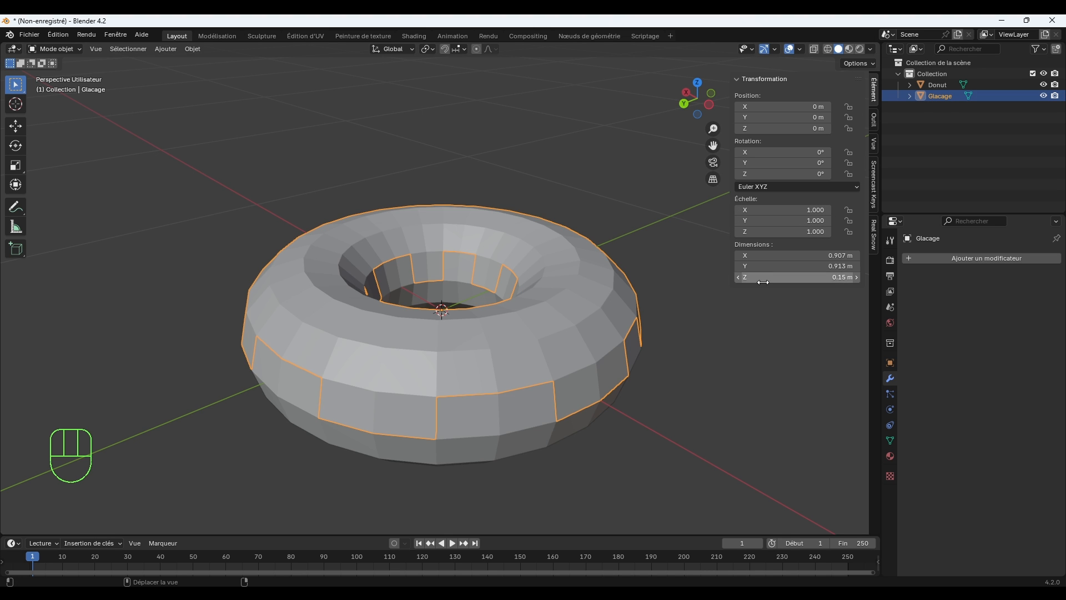
pyautogui.click(519, 418)
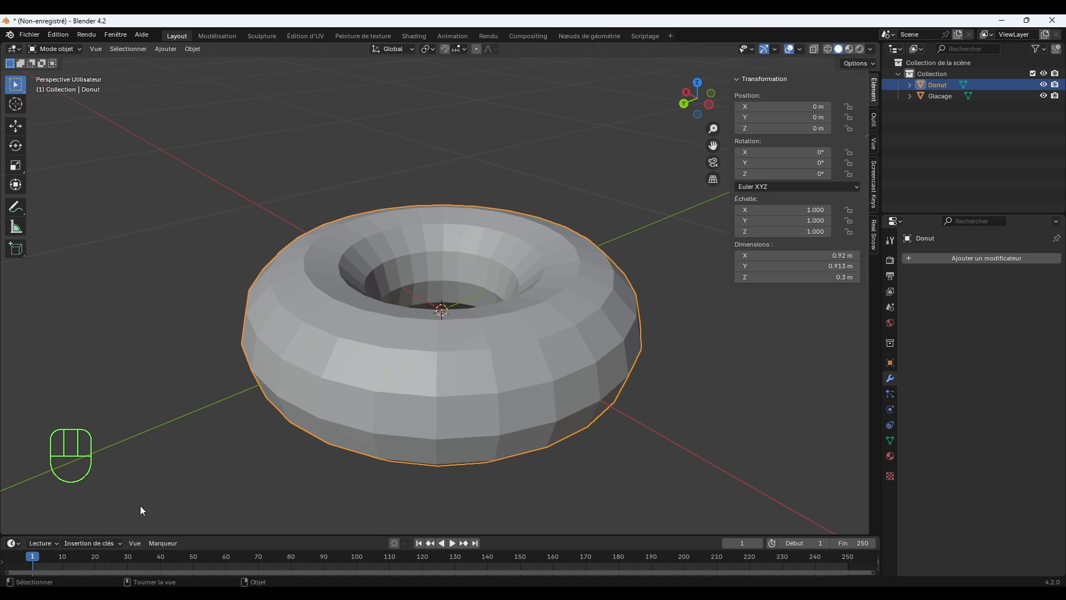
pyautogui.click(740, 381)
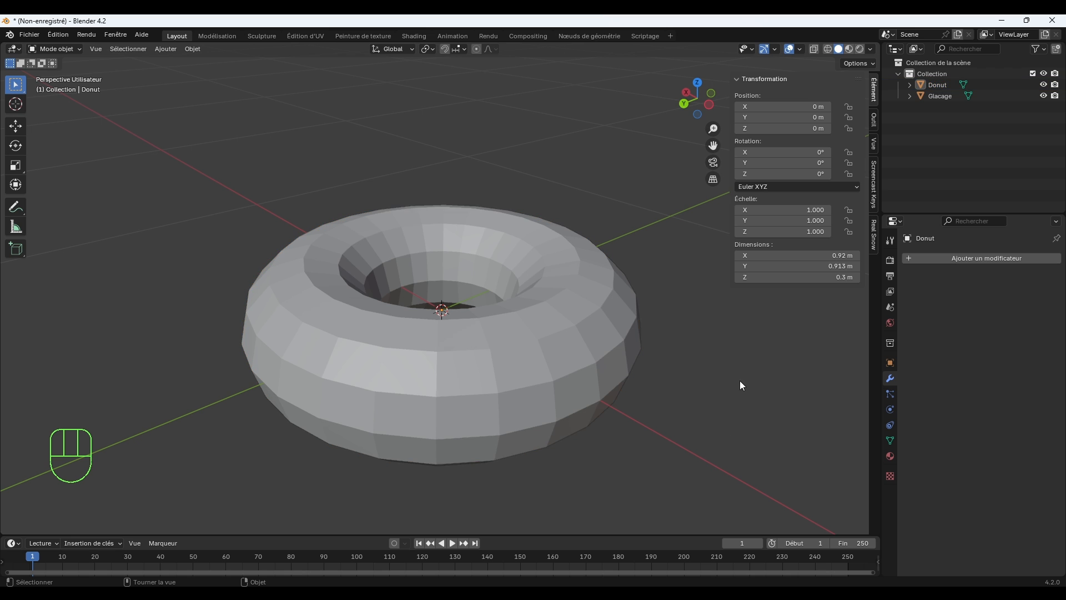
pyautogui.click(525, 357)
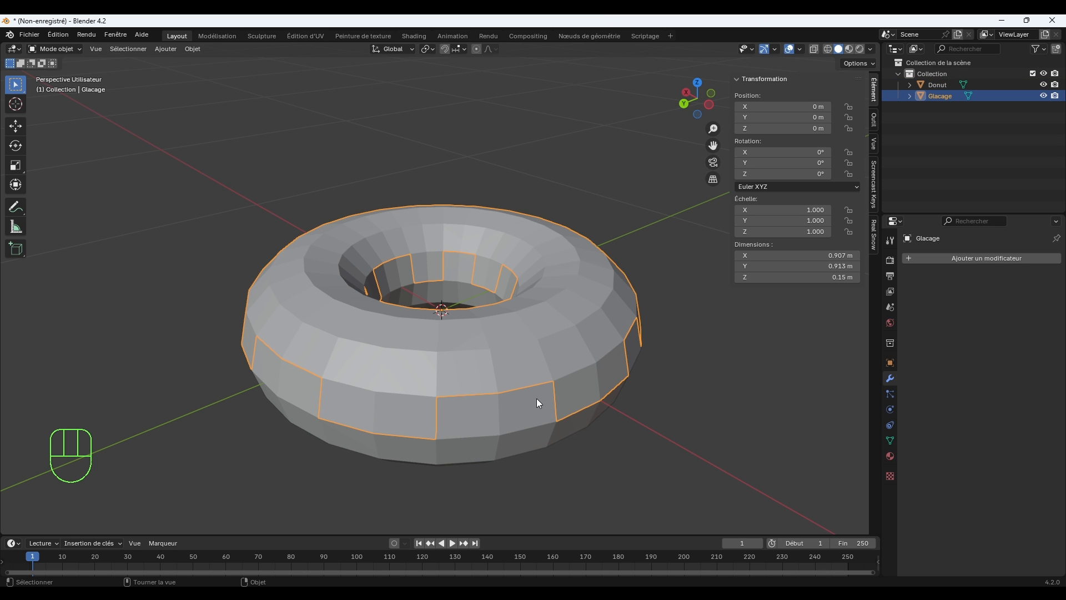
# Apply the scale of the Glacage object and close the transform sidebar.
pyautogui.click(464, 451)
pyautogui.click(571, 375)
pyautogui.hotkey('ctrl', 'a')
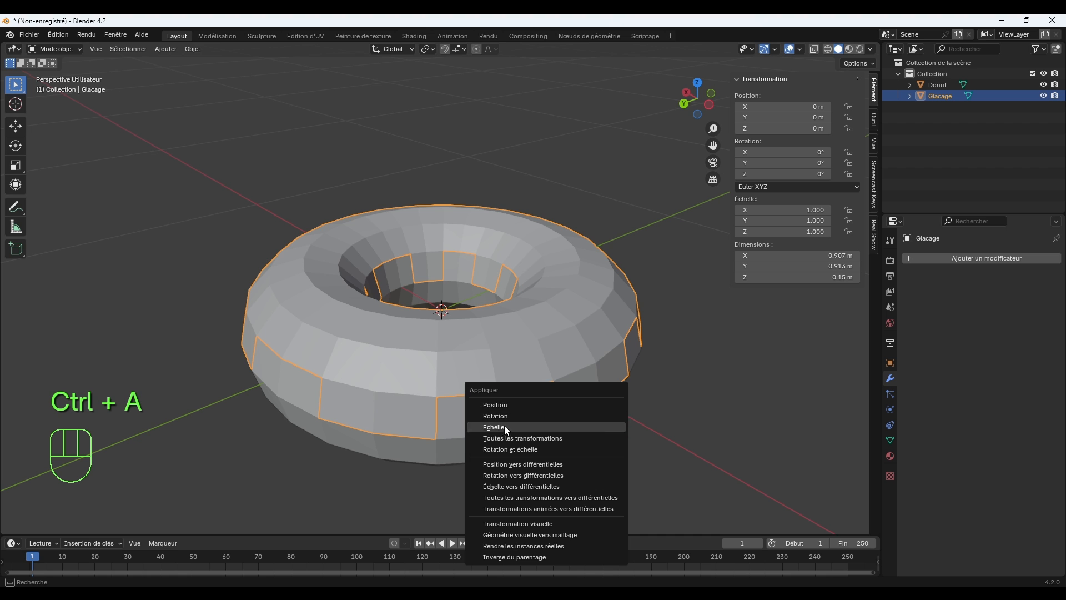
pyautogui.click(519, 428)
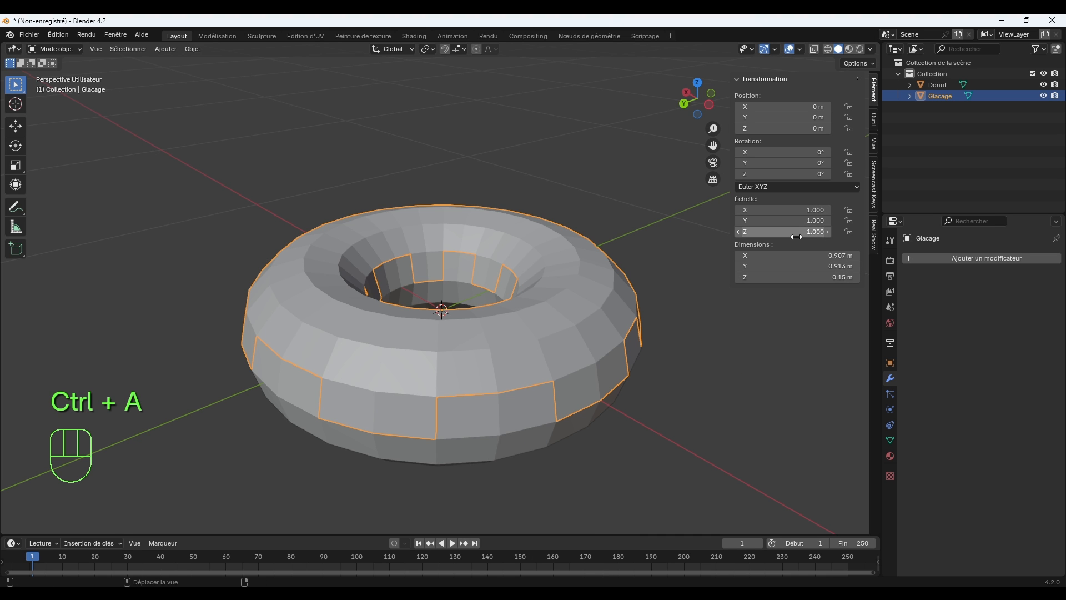
pyautogui.moveTo(730, 188); pyautogui.dragTo(867, 189)
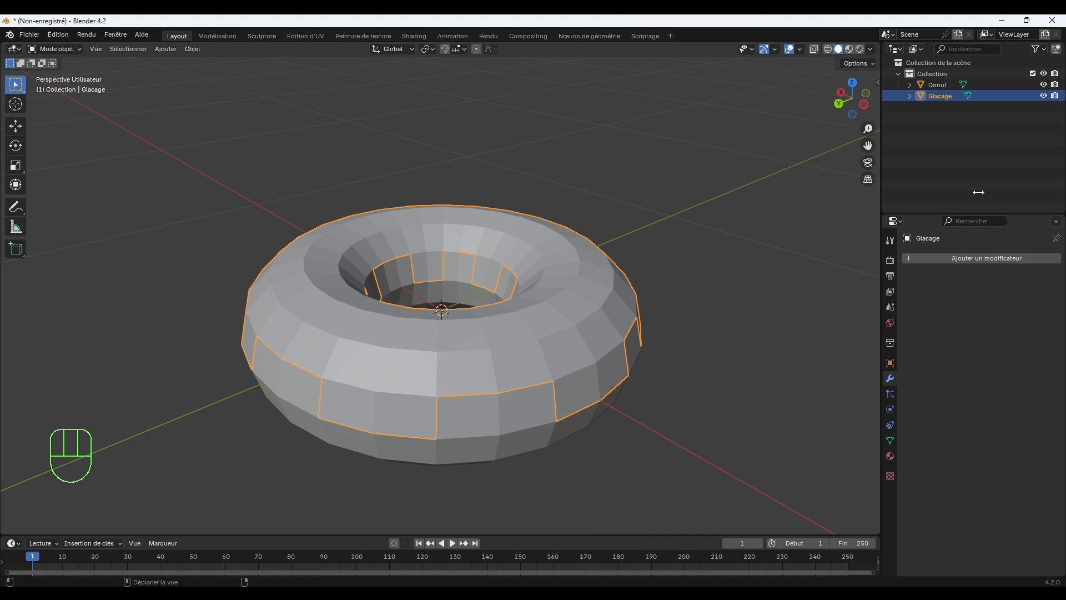
# Add a Solidify modifier to the Glacage object.
pyautogui.click(976, 263)
pyautogui.moveTo(976, 262)
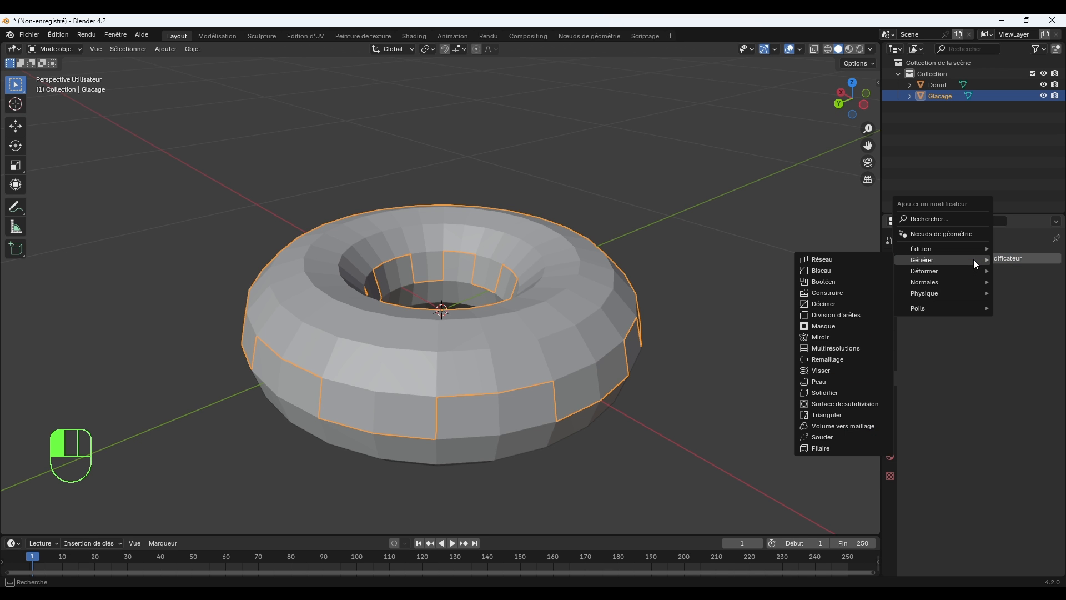
pyautogui.click(844, 392)
# Set the icing's Solidify thickness to -0.01 m so the layer extends outward from the donut.
pyautogui.moveTo(635, 410); pyautogui.dragTo(708, 364, button='middle')
pyautogui.scroll(3, 734, 363)
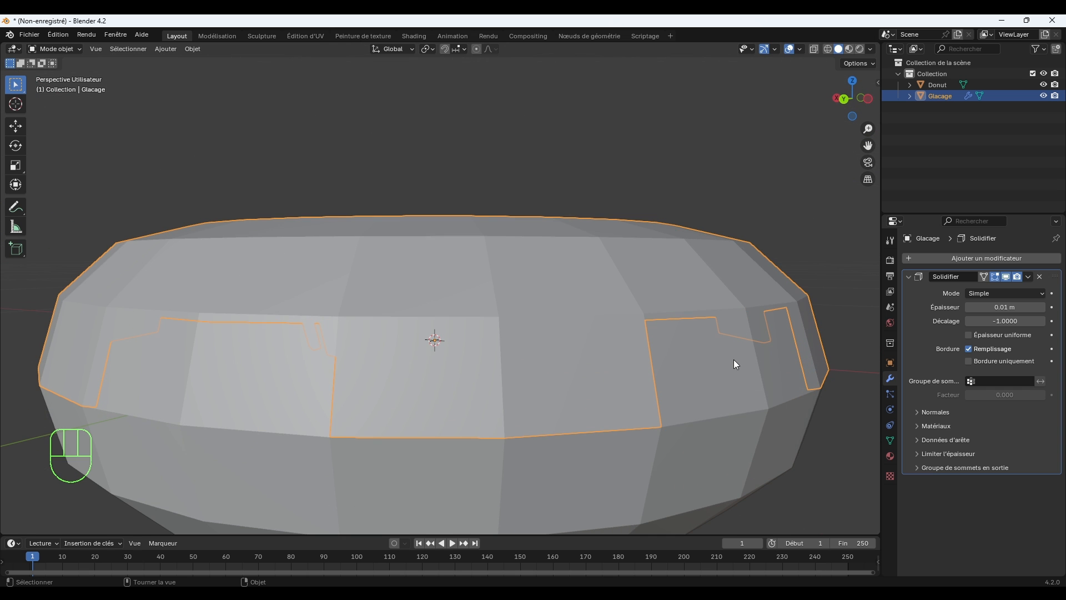
pyautogui.keyDown('shift'); pyautogui.moveTo(767, 380); pyautogui.dragTo(687, 386, button='middle'); pyautogui.keyUp('shift')
pyautogui.moveTo(1005, 307)
pyautogui.mouseDown()
pyautogui.moveTo(1039, 307)
pyautogui.moveTo(1025, 307)
pyautogui.mouseUp()
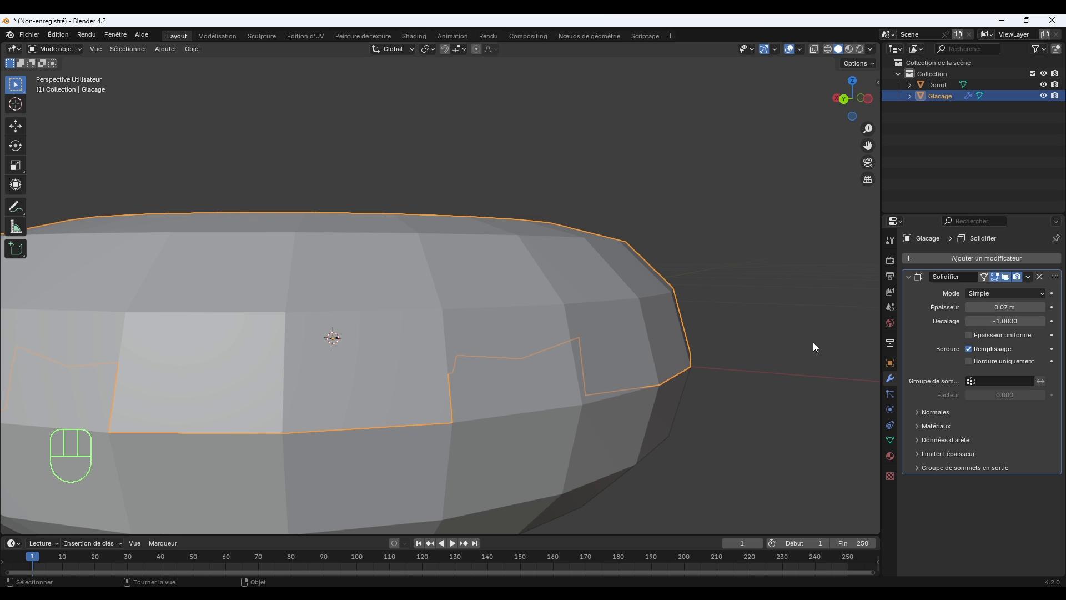
pyautogui.moveTo(1006, 307); pyautogui.dragTo(980, 307)
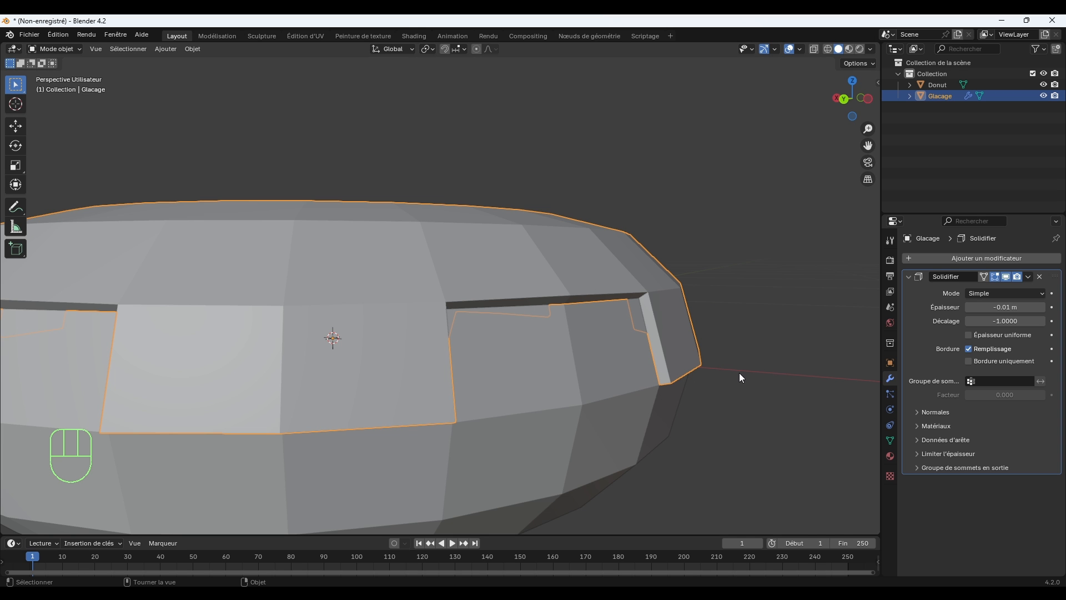
pyautogui.scroll(-5, 739, 375)
pyautogui.moveTo(738, 376); pyautogui.dragTo(633, 376, button='middle')
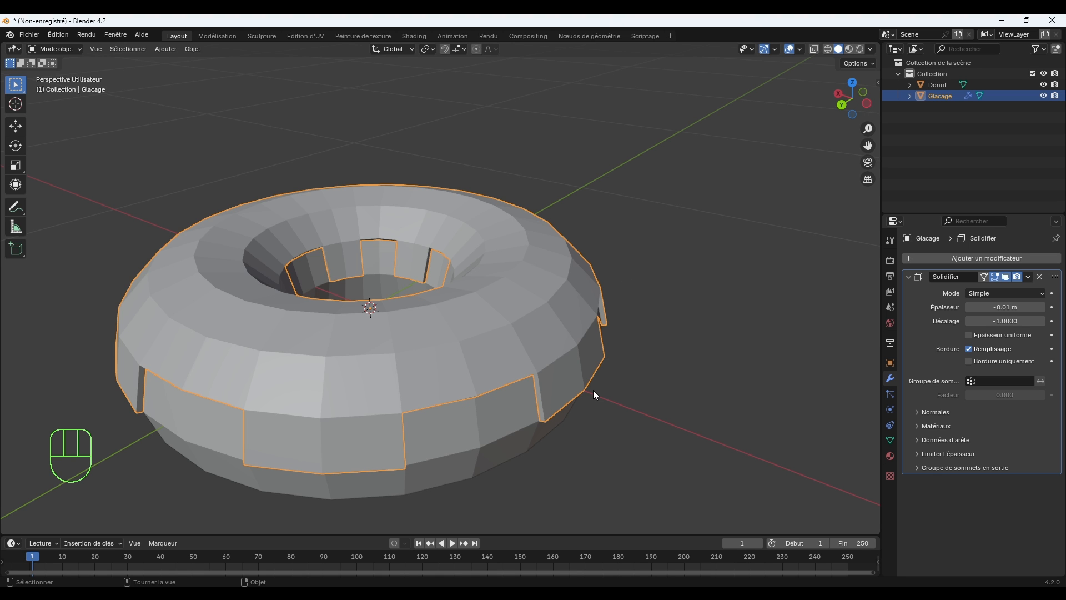
# Add a Subdivision Surface modifier to the icing after its Solidify modifier.
pyautogui.click(937, 258)
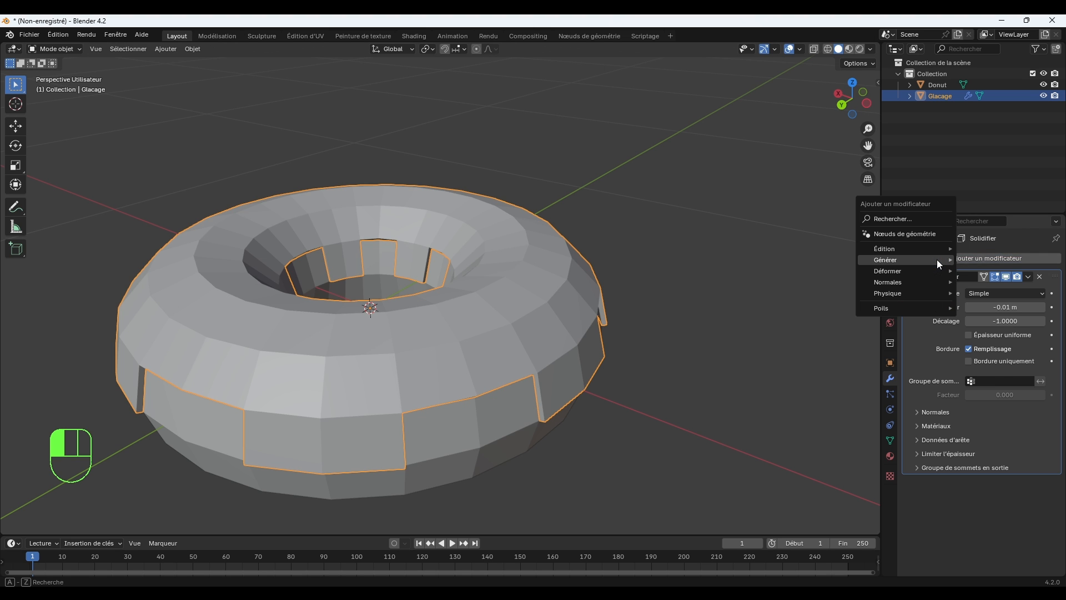
pyautogui.moveTo(935, 260)
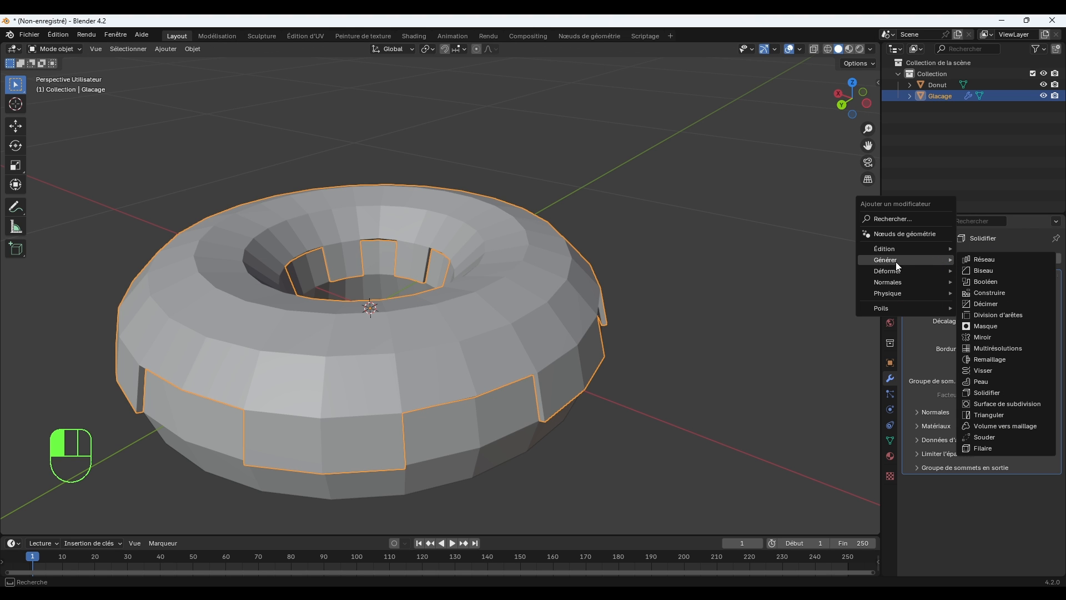
pyautogui.click(1006, 410)
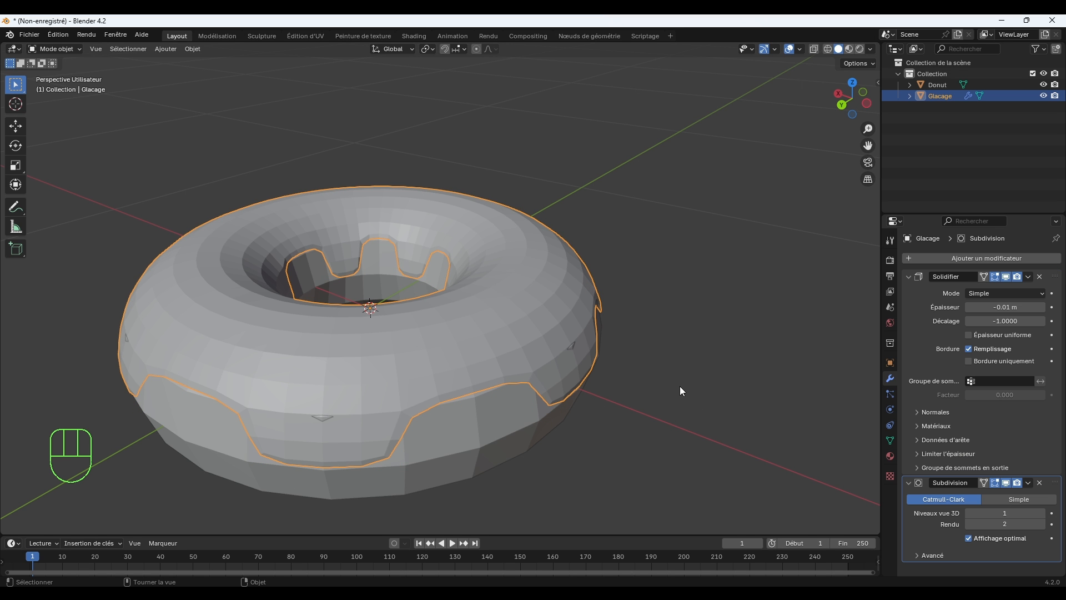
# Select the Donut object and add a Subdivision Surface modifier to it.
pyautogui.moveTo(498, 435); pyautogui.dragTo(524, 425, button='middle')
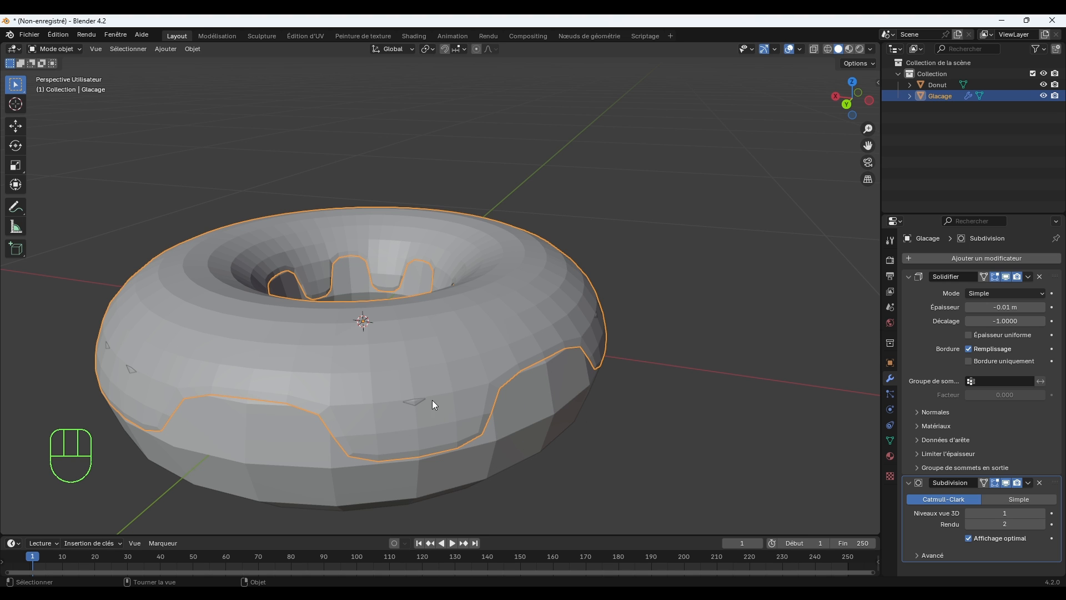
pyautogui.click(557, 396)
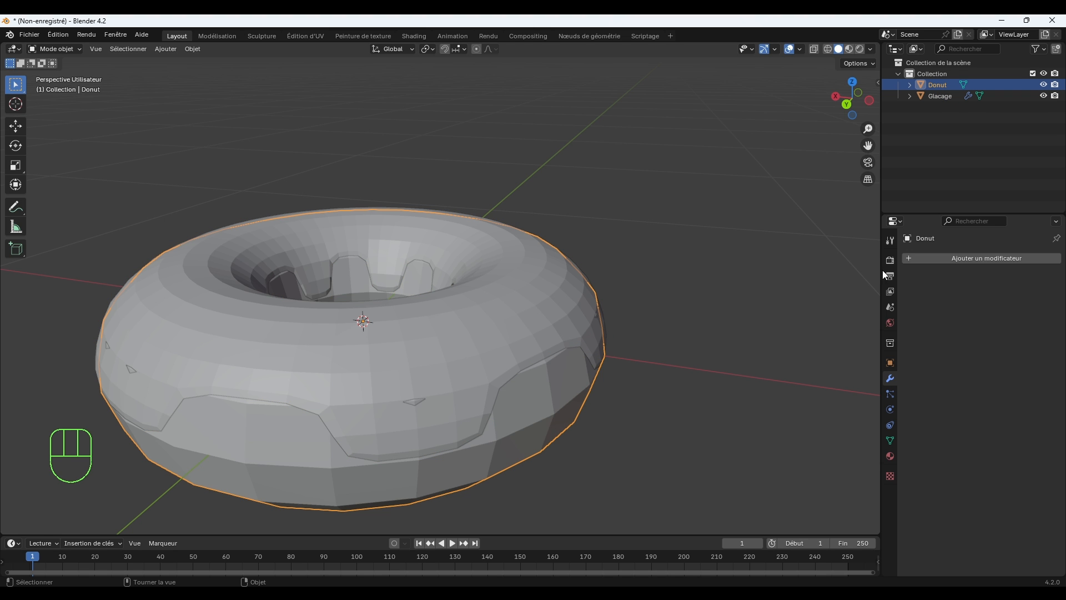
pyautogui.click(921, 260)
pyautogui.moveTo(889, 261)
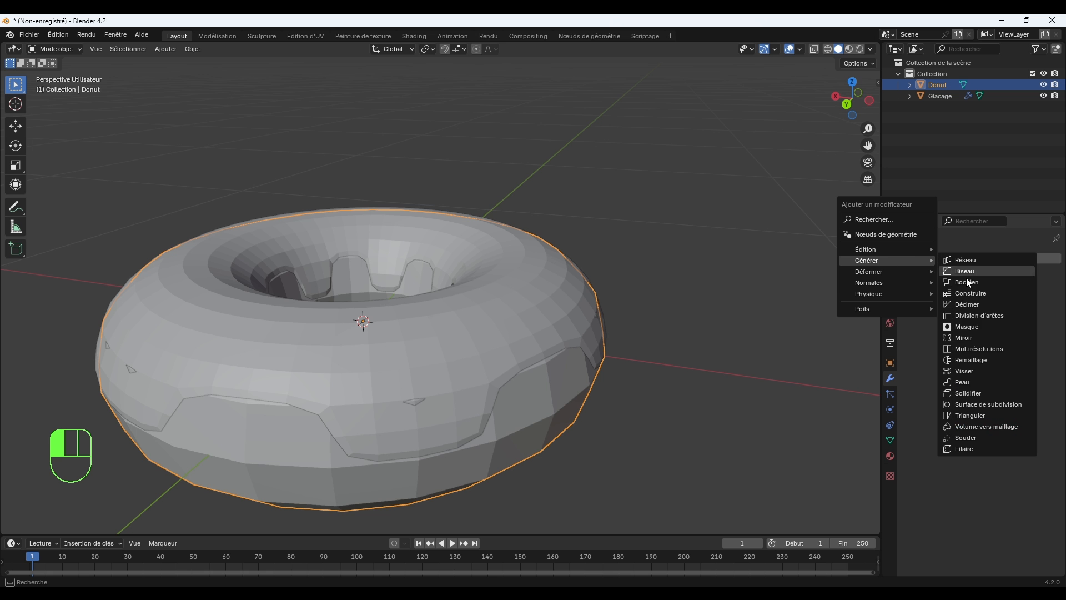
pyautogui.click(990, 404)
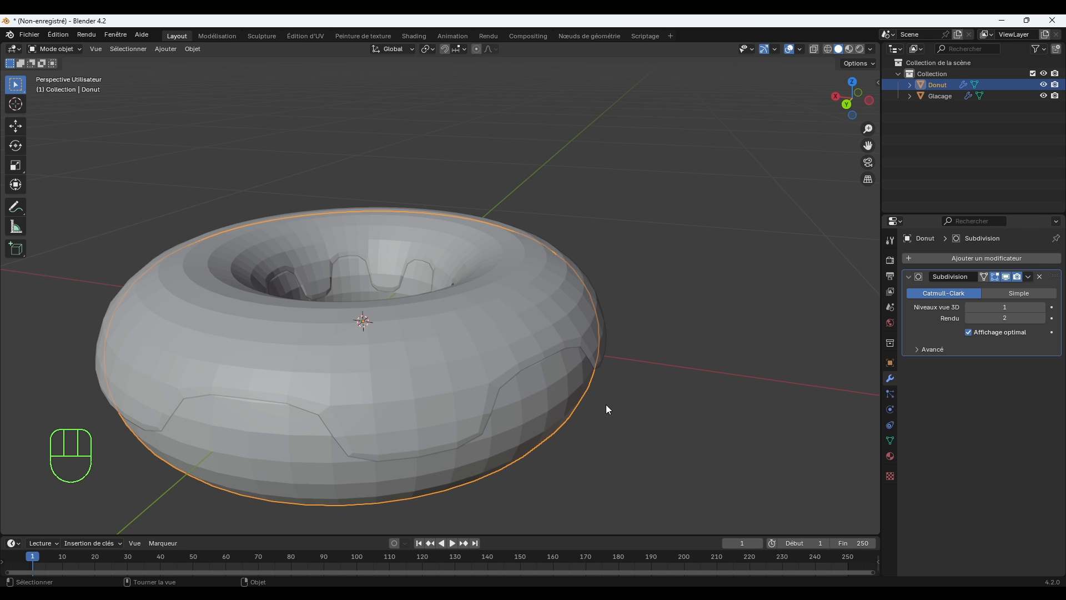
# Select the Glacage icing and examine how its dripping edge sits against the donut from the side and from below.
pyautogui.click(648, 372)
pyautogui.moveTo(651, 399); pyautogui.dragTo(622, 283, button='middle')
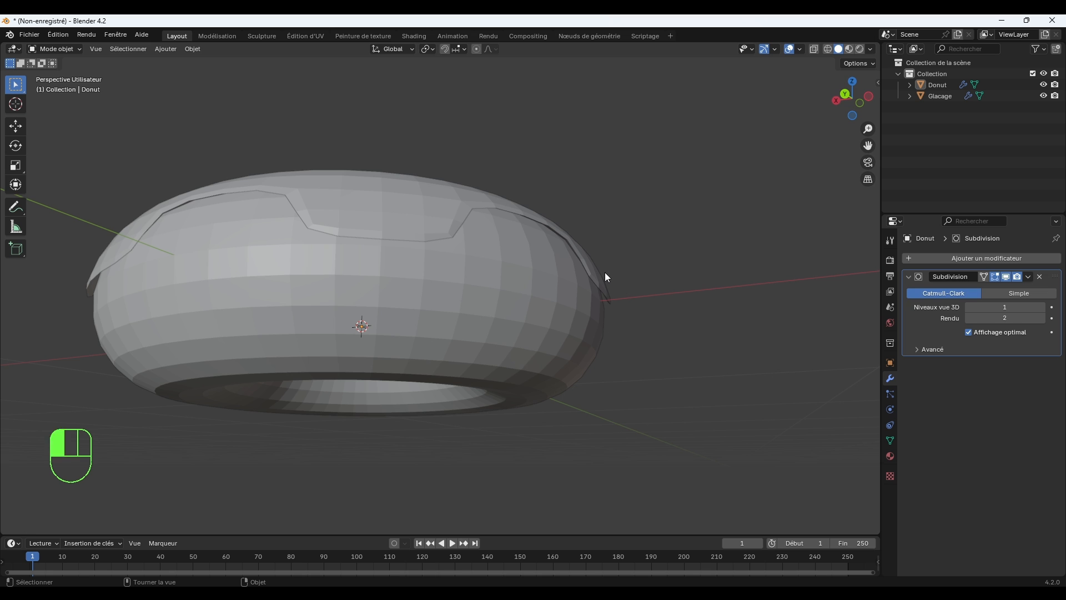
pyautogui.click(604, 272)
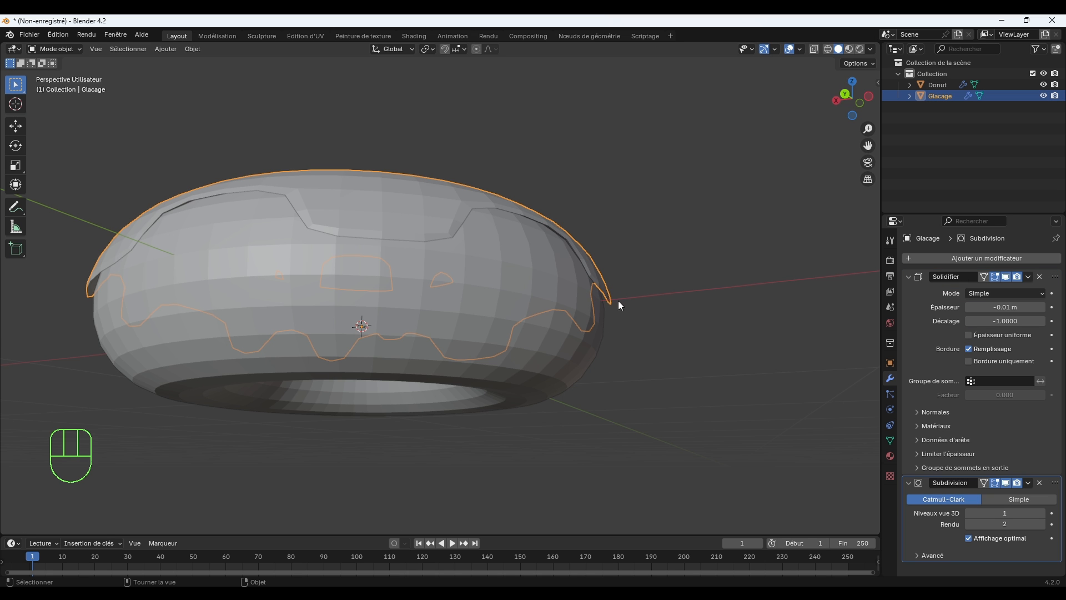
pyautogui.moveTo(638, 313)
pyautogui.mouseDown(button='middle')
pyautogui.moveTo(607, 364)
pyautogui.moveTo(631, 330)
pyautogui.mouseUp(button='middle')
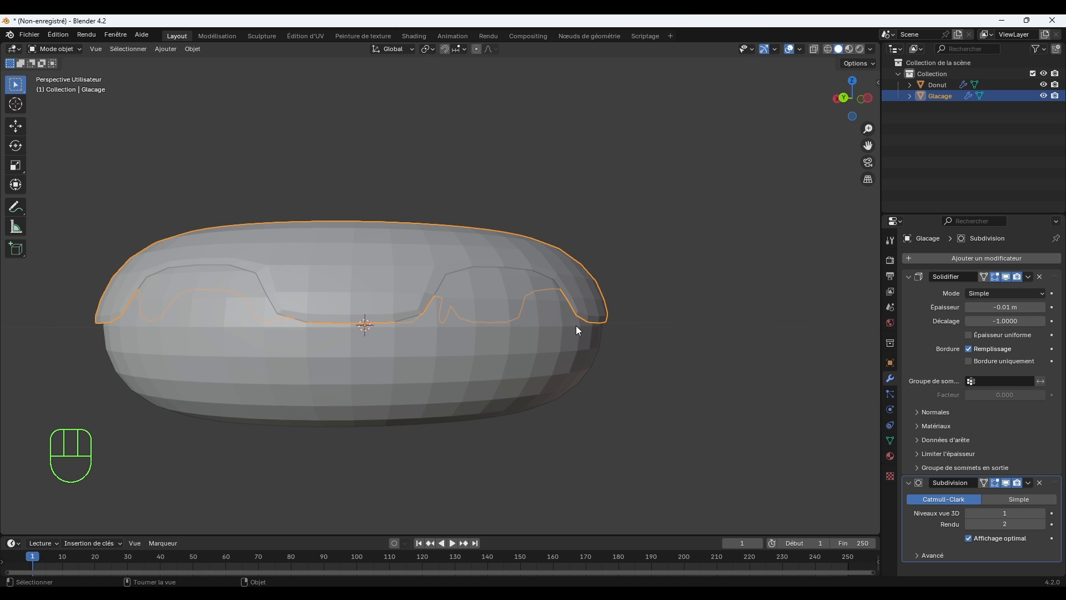
pyautogui.scroll(2, 580, 325)
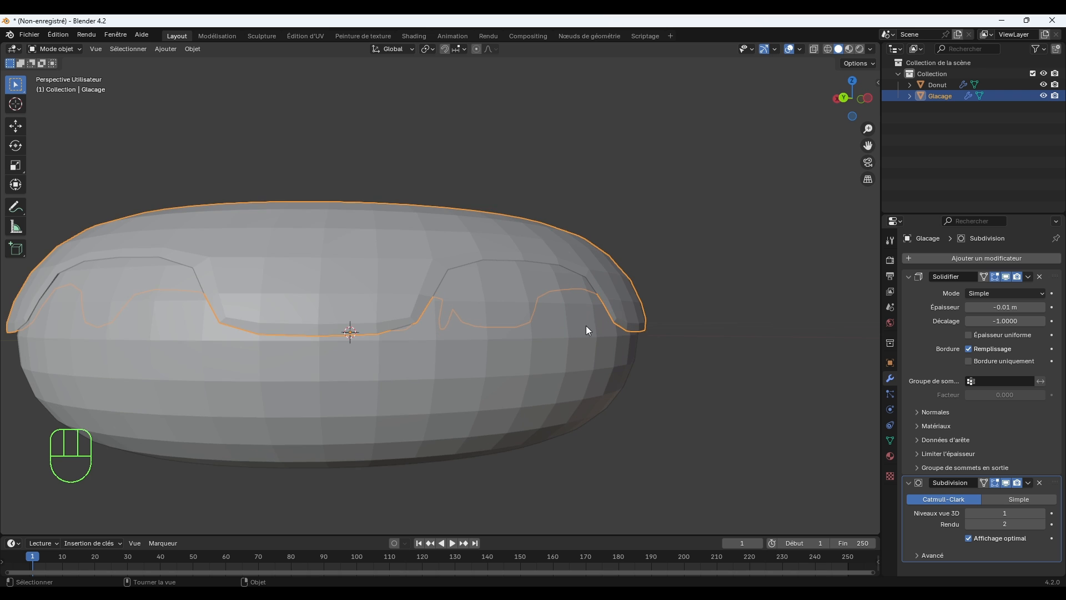
pyautogui.moveTo(588, 326); pyautogui.dragTo(588, 319, button='middle')
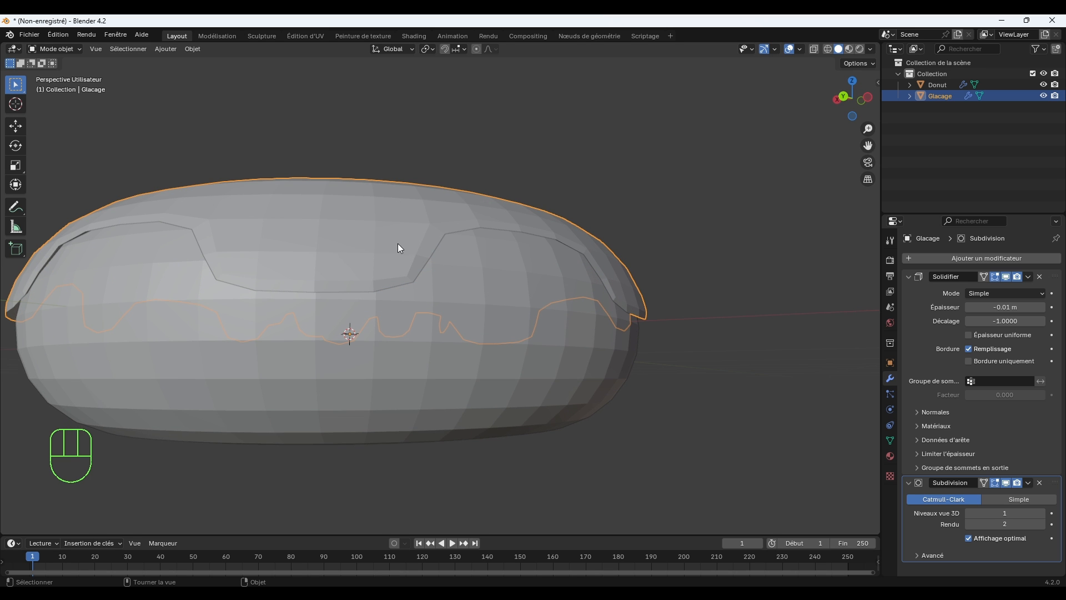
pyautogui.click(696, 193)
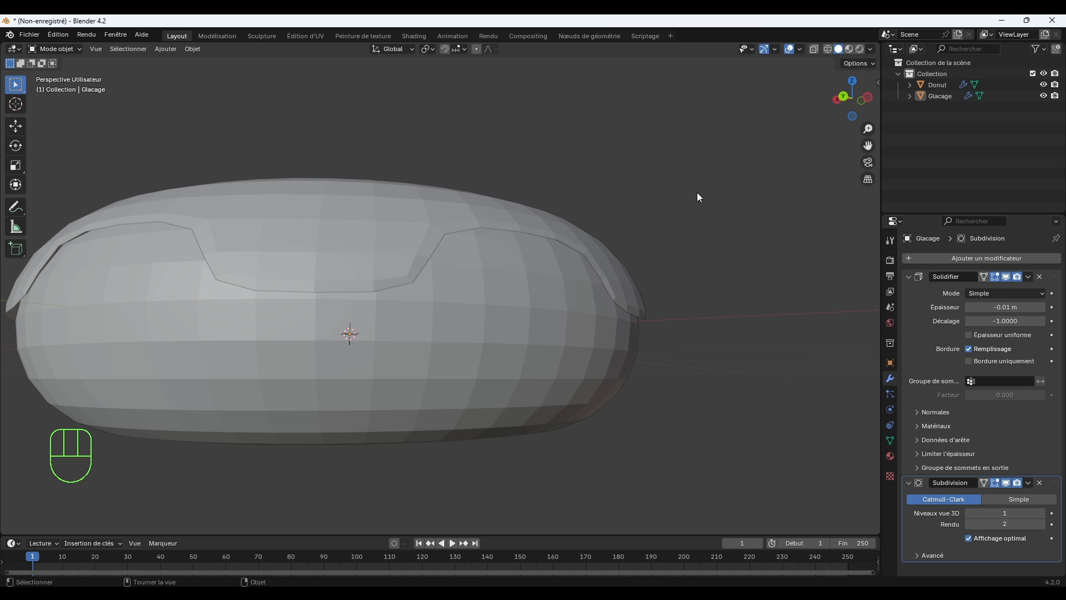
pyautogui.hotkey('ctrl', 'z')
pyautogui.moveTo(708, 304)
pyautogui.mouseDown(button='middle')
pyautogui.moveTo(726, 281)
pyautogui.moveTo(709, 341)
pyautogui.moveTo(674, 311)
pyautogui.moveTo(697, 289)
pyautogui.mouseUp(button='middle')
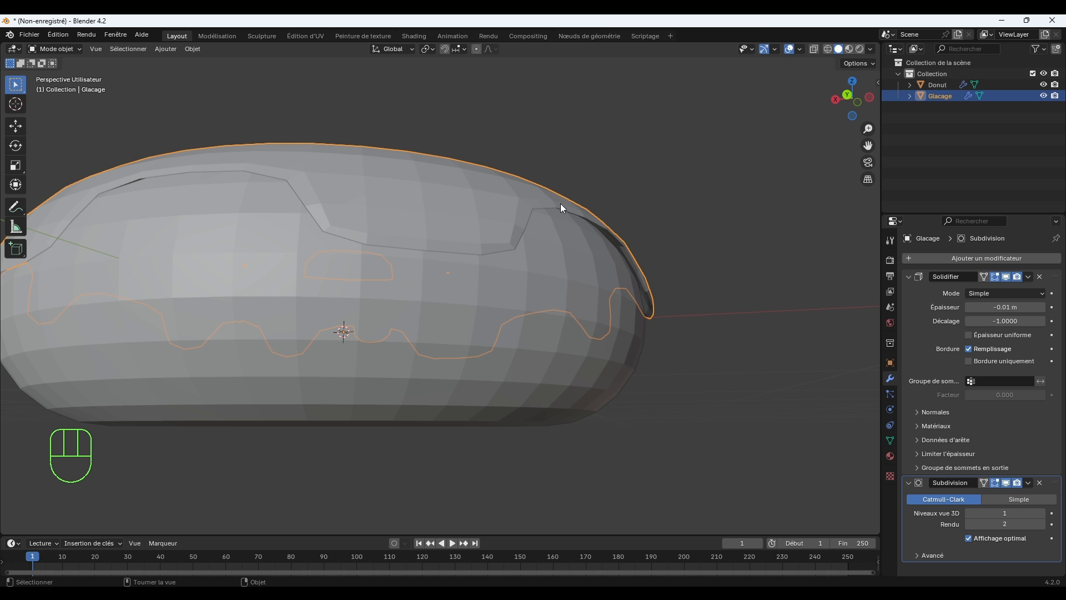
# Isolate the icing in local view and enter Edit Mode on its mesh.
pyautogui.press('KP_Divide')
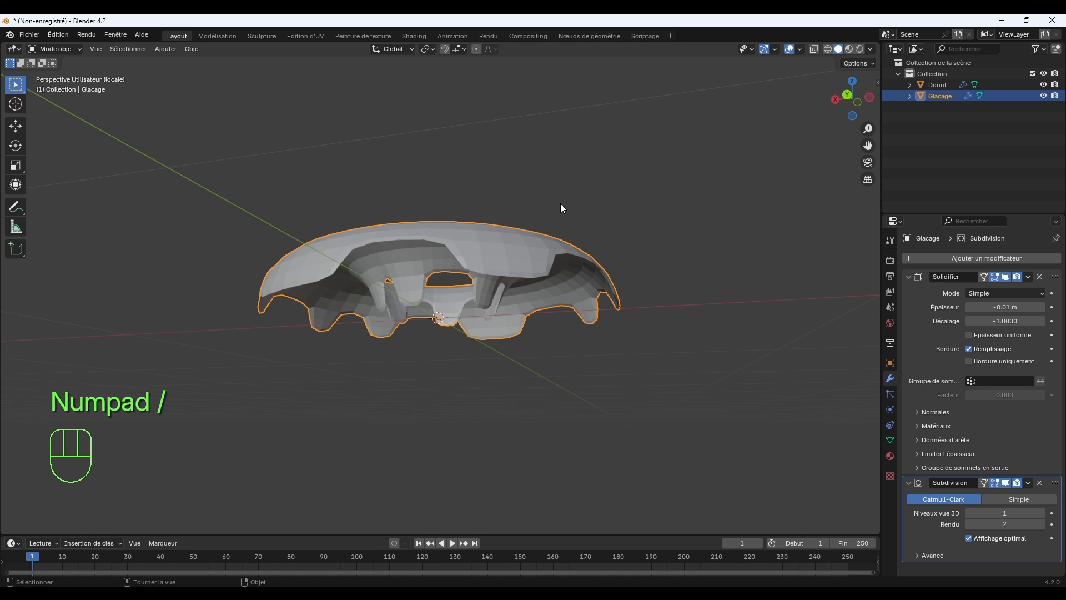
pyautogui.scroll(5, 561, 203)
pyautogui.moveTo(561, 203); pyautogui.dragTo(558, 263, button='middle')
pyautogui.moveTo(506, 370); pyautogui.dragTo(640, 294, button='middle')
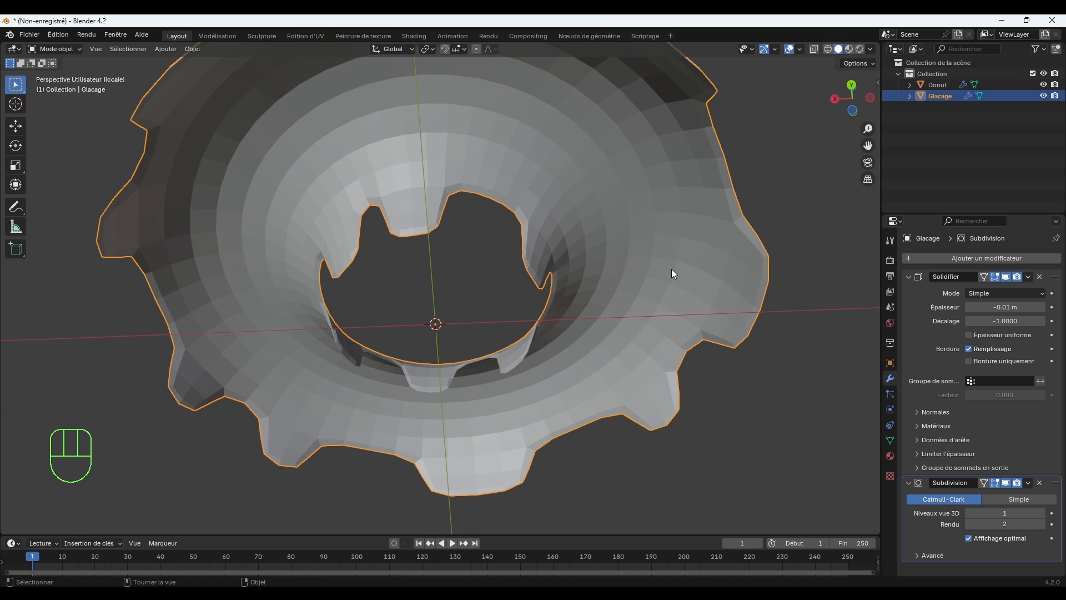
pyautogui.press('Tab')
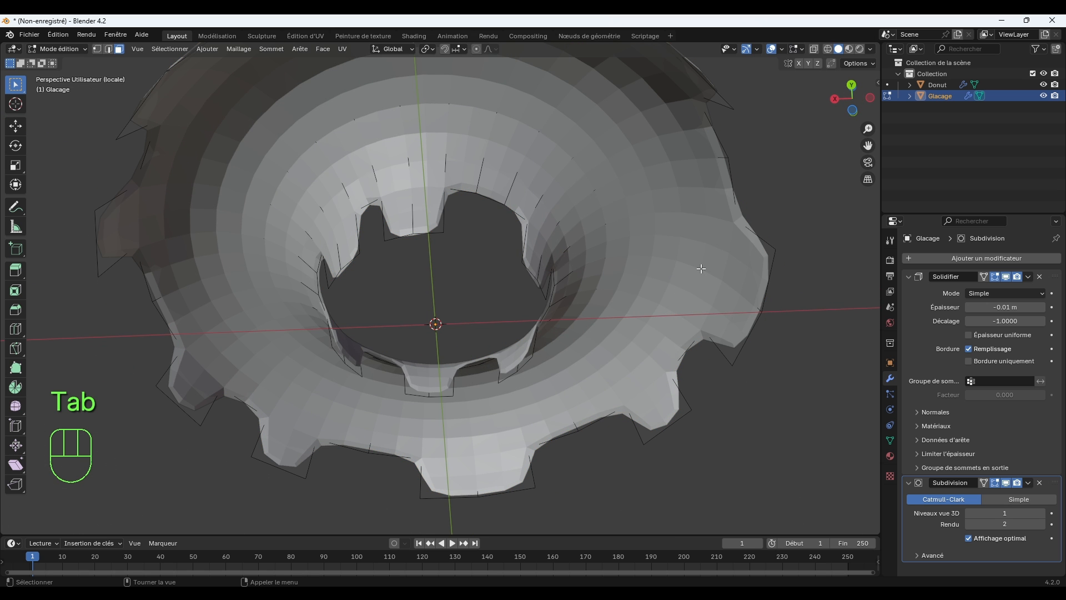
# Set the icing's Solidify thickness to -0.03 m.
pyautogui.moveTo(766, 262); pyautogui.dragTo(718, 322, button='middle')
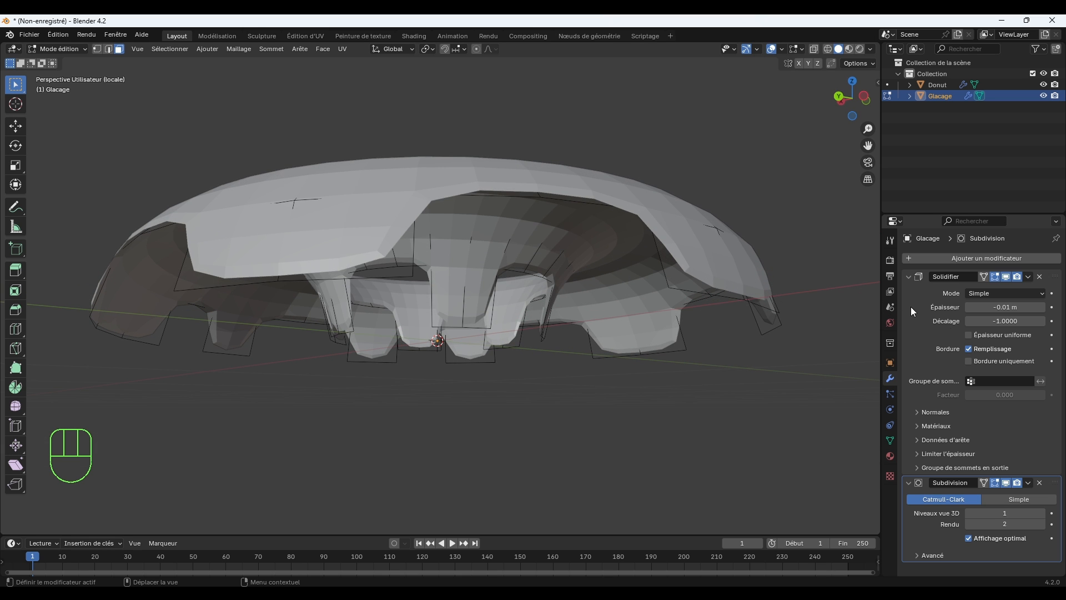
pyautogui.click(969, 307)
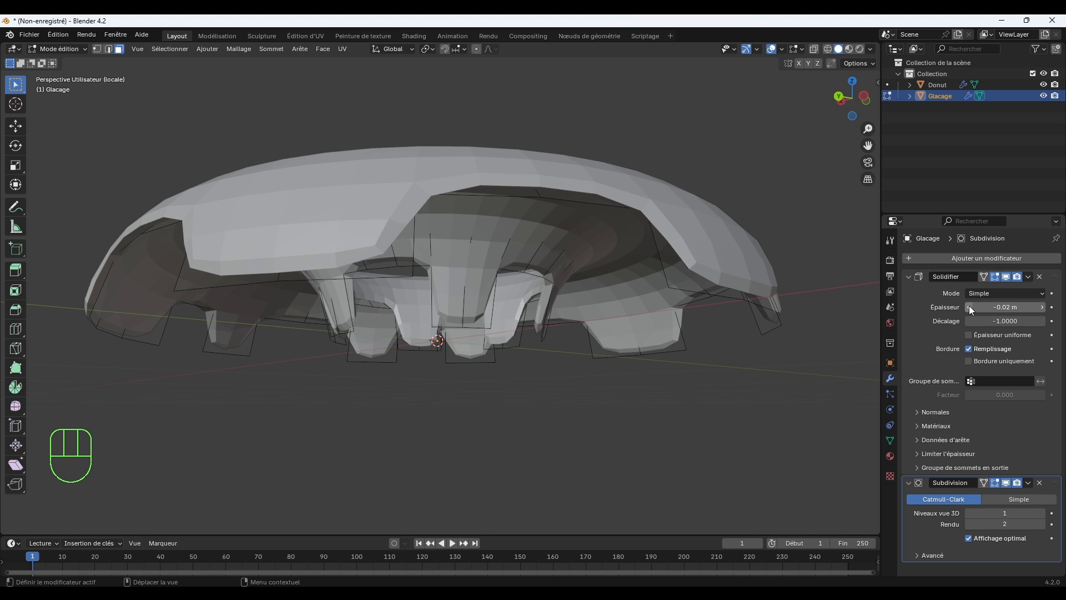
pyautogui.click(969, 307)
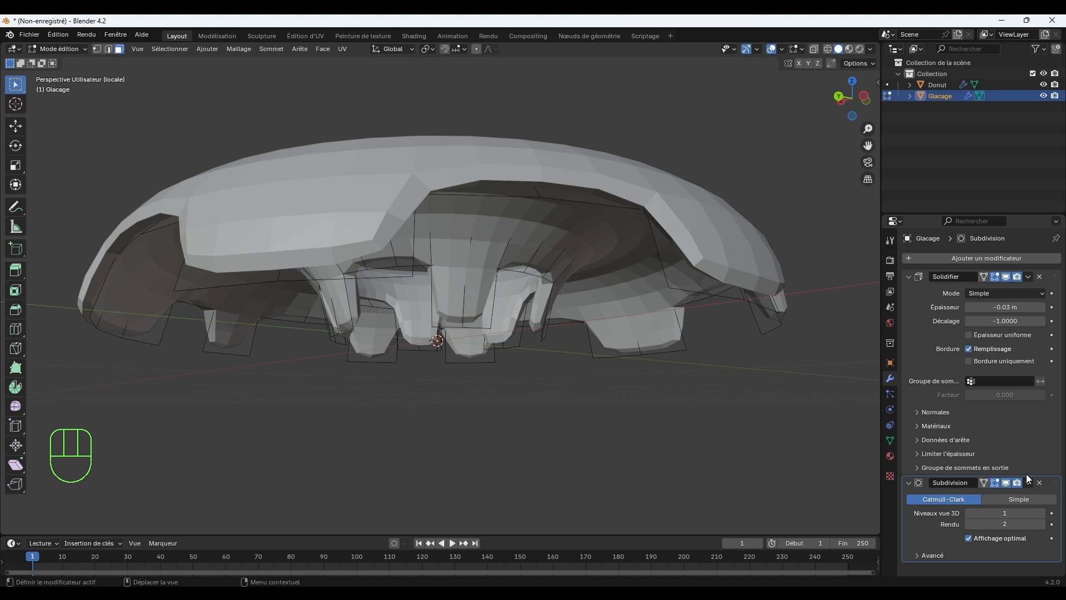
# Turn off the viewport display of the icing's Subdivision modifier and check the solidified shape from below.
pyautogui.click(1006, 483)
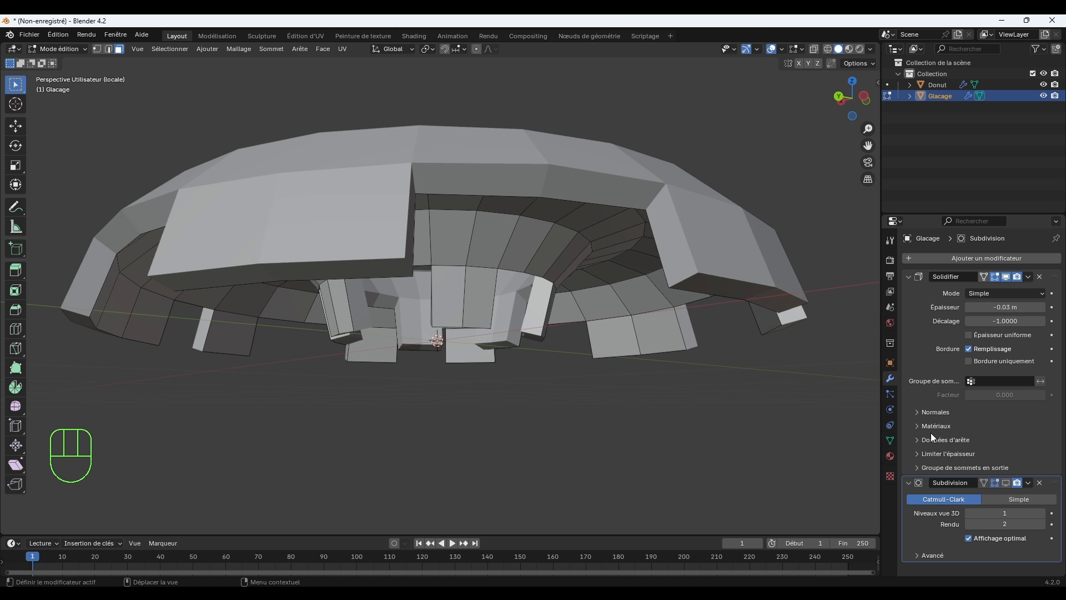
pyautogui.moveTo(628, 349); pyautogui.dragTo(658, 315, button='middle')
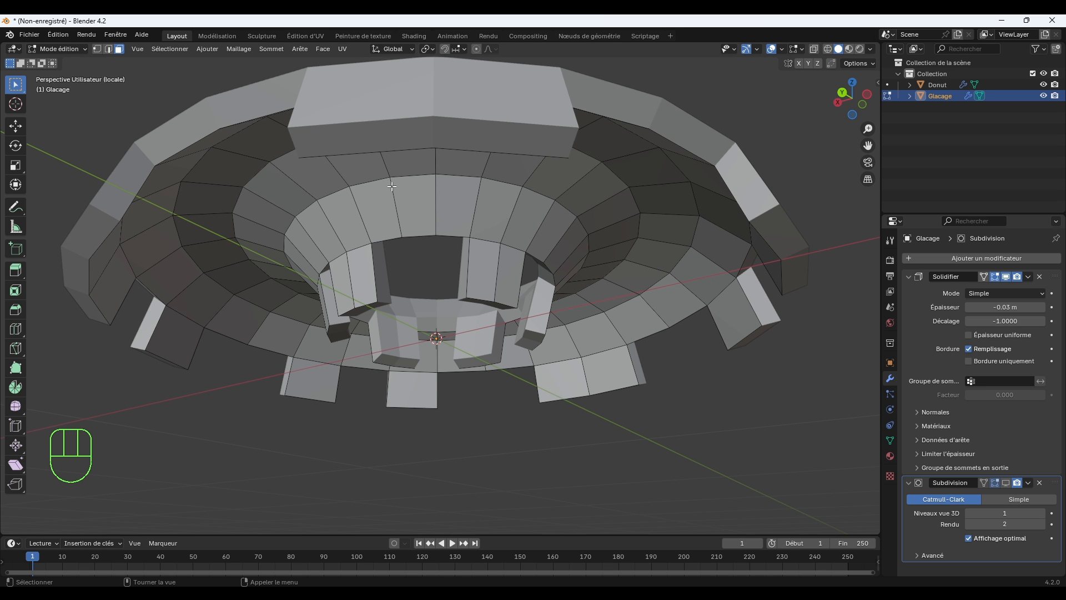
pyautogui.press('Tab')
pyautogui.press('Tab')
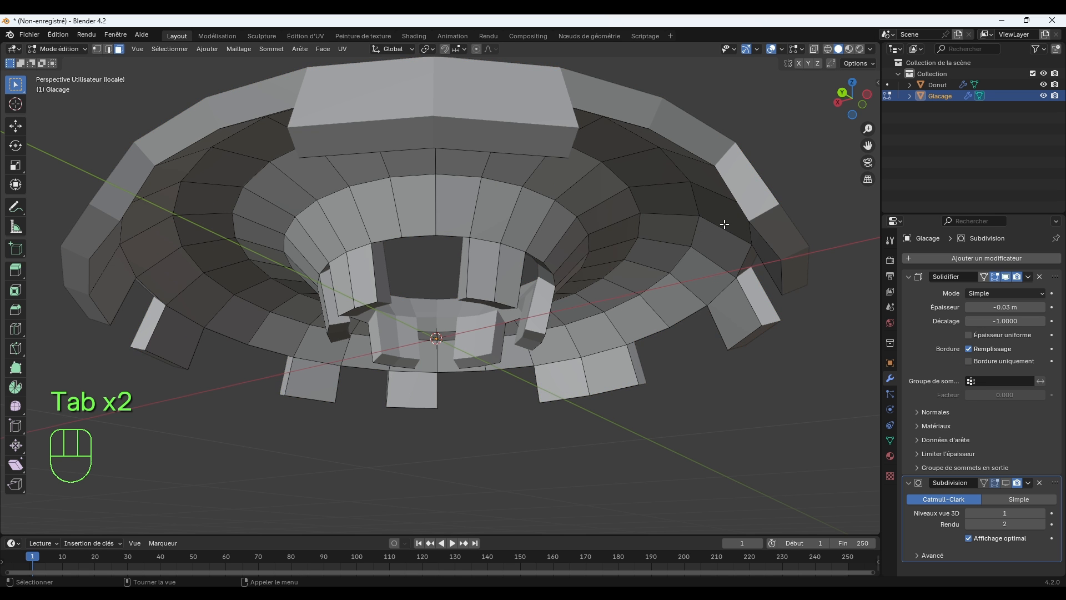
pyautogui.moveTo(725, 243); pyautogui.dragTo(718, 282, button='middle')
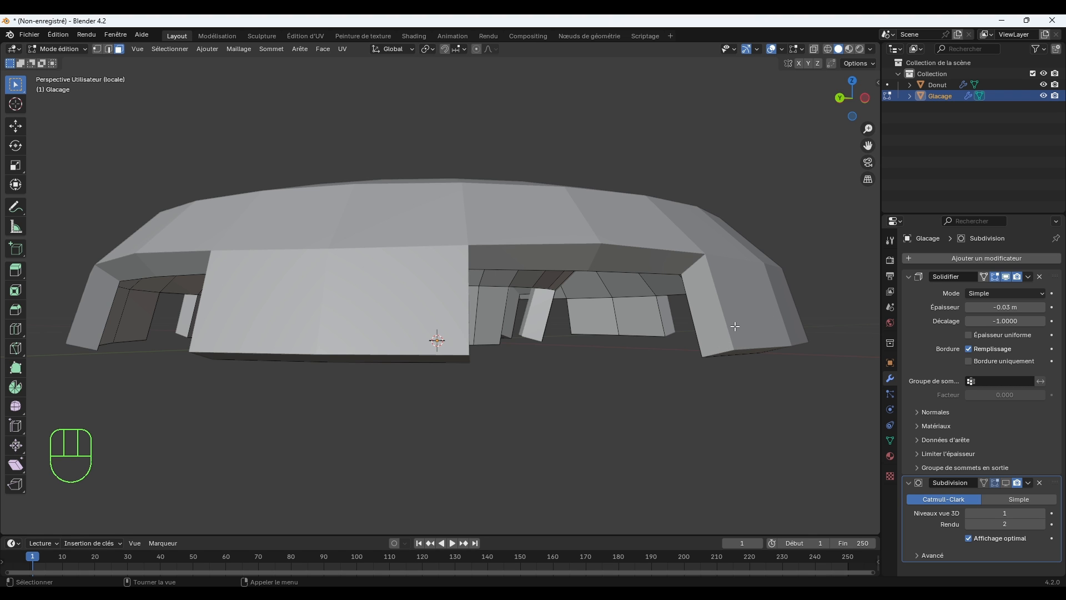
# Return the icing to Object Mode and apply its Solidify modifier.
pyautogui.click(1029, 277)
pyautogui.click(79, 48)
pyautogui.click(68, 60)
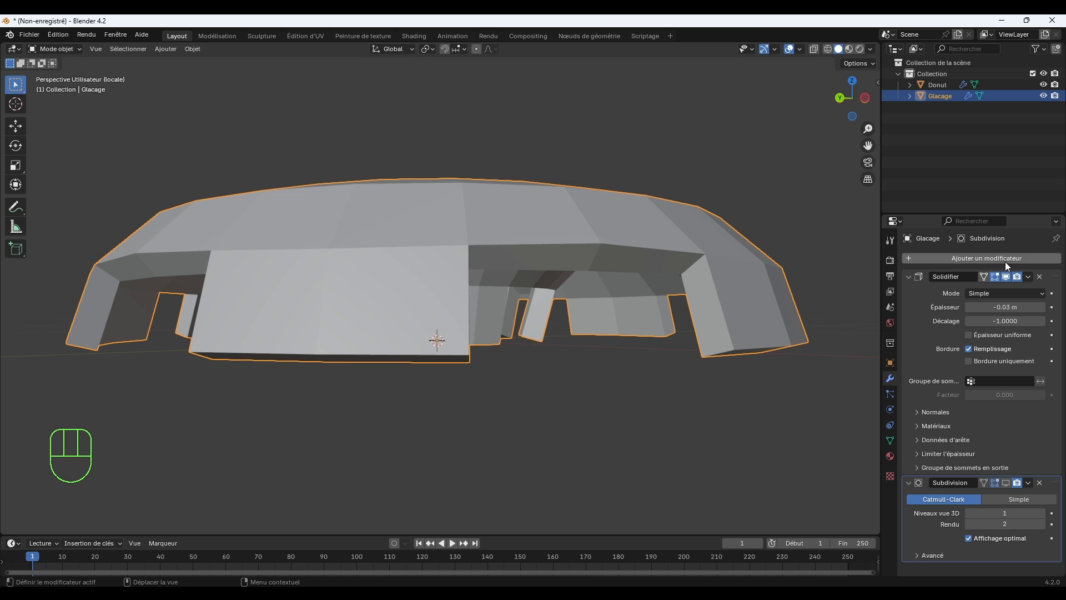
pyautogui.click(1030, 276)
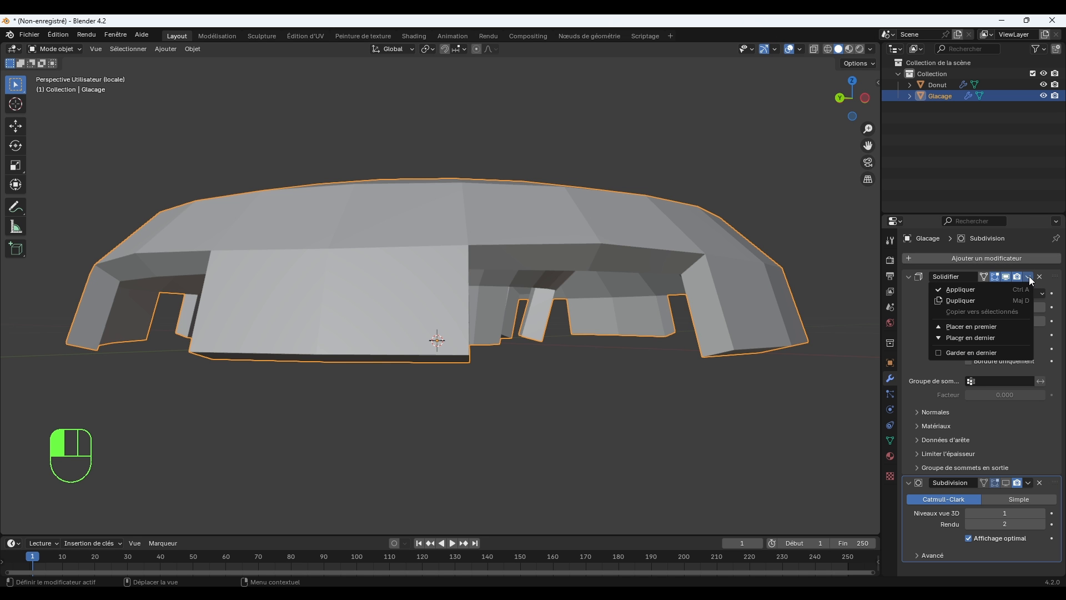
pyautogui.click(973, 288)
pyautogui.moveTo(778, 389); pyautogui.dragTo(728, 374, button='middle')
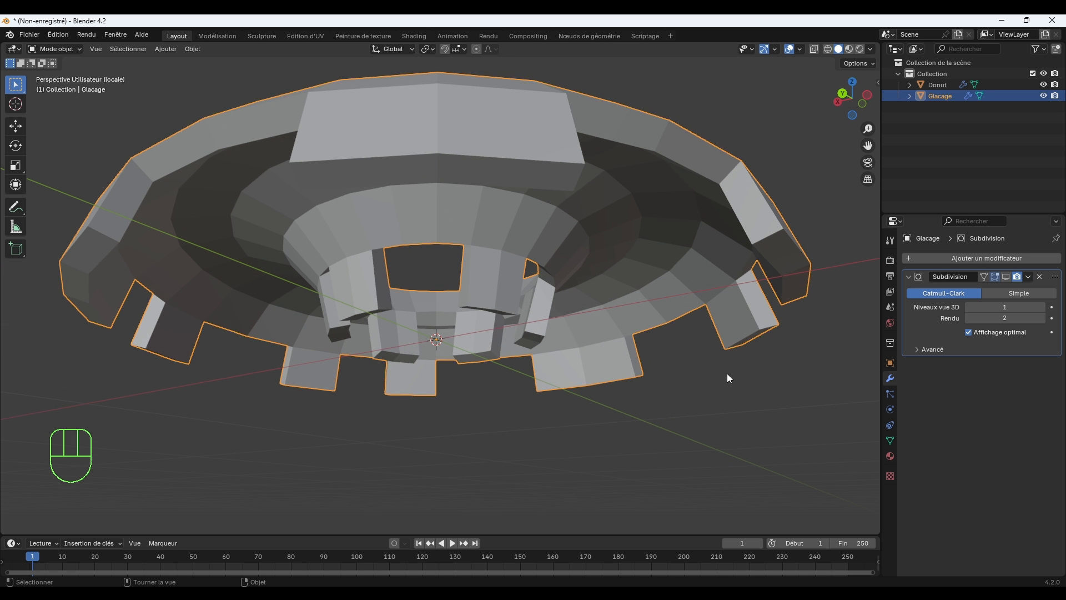
# Enter Edit Mode on the icing and select individual faces on its inner underside to try out face selection.
pyautogui.press('Tab')
pyautogui.moveTo(740, 334); pyautogui.dragTo(714, 247, button='middle')
pyautogui.click(714, 244)
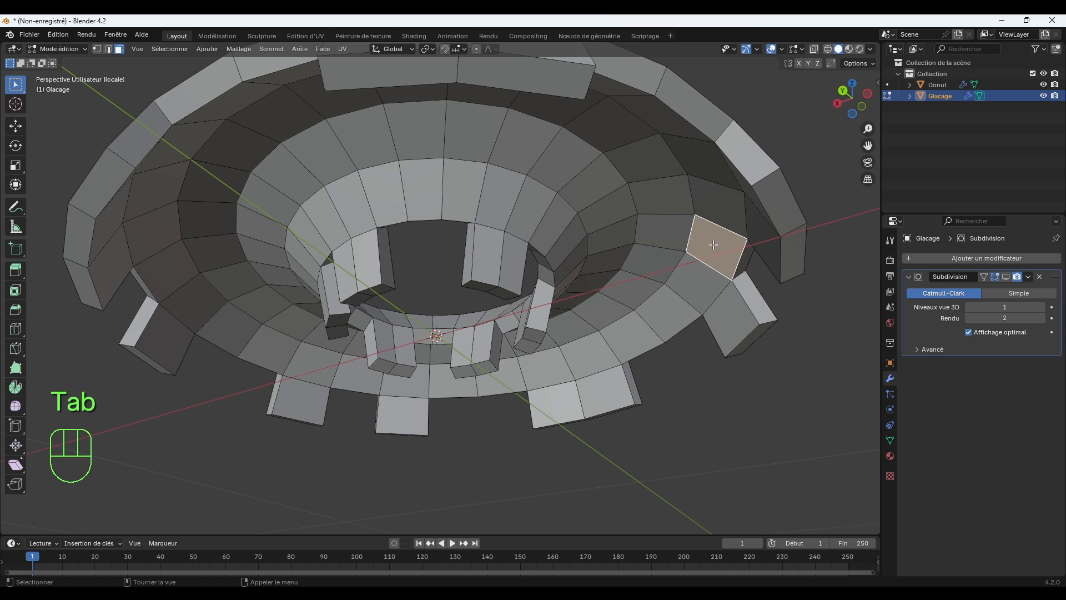
pyautogui.click(683, 283)
pyautogui.click(623, 340)
pyautogui.click(549, 366)
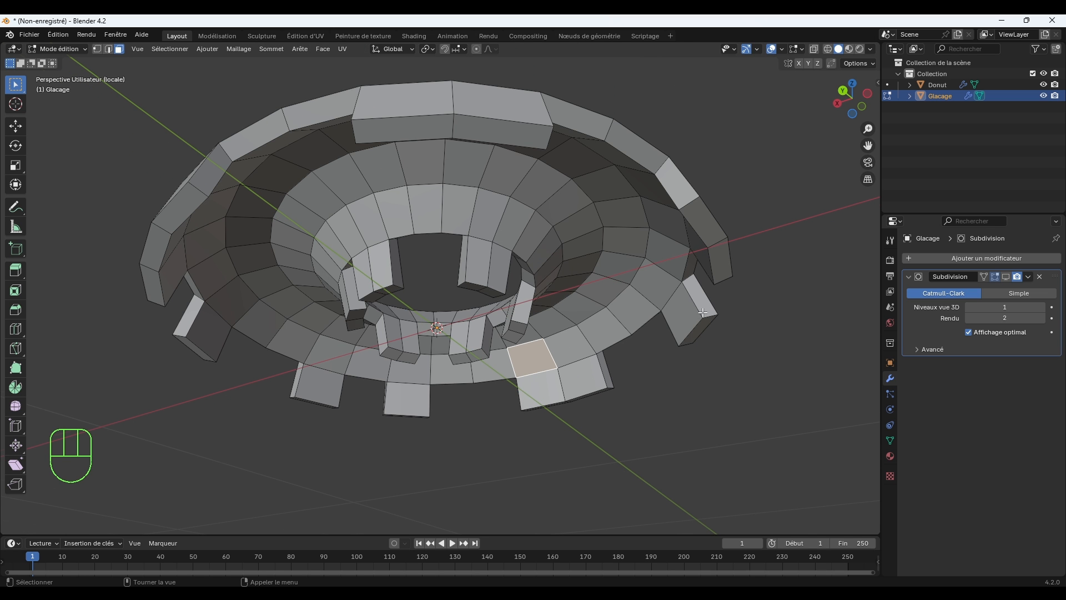
# View the icing from directly below in orthographic projection, with its whole inner underside in sight.
pyautogui.moveTo(688, 333); pyautogui.dragTo(679, 312, button='middle')
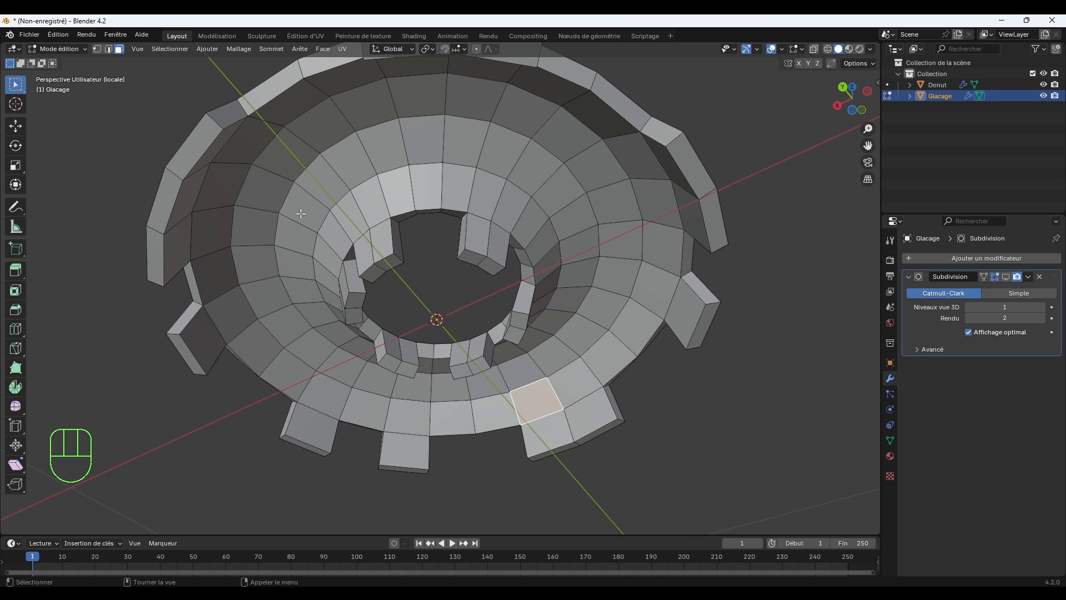
pyautogui.moveTo(349, 231); pyautogui.dragTo(378, 220, button='middle')
pyautogui.press('KP_7')
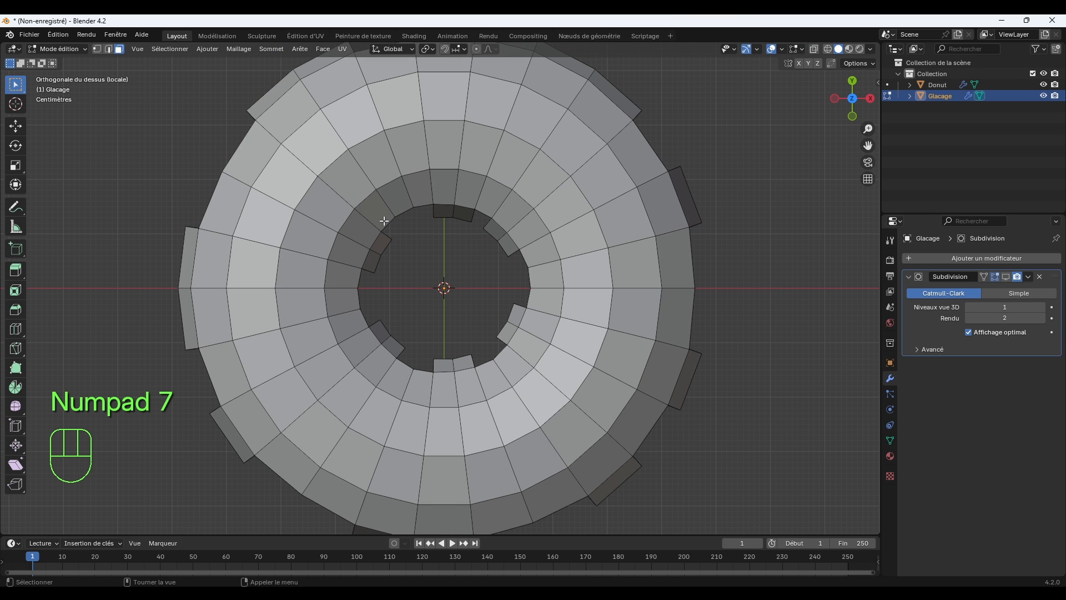
pyautogui.press('KP_7')
pyautogui.press('ctrl')
pyautogui.press('ctrl+KP_7')
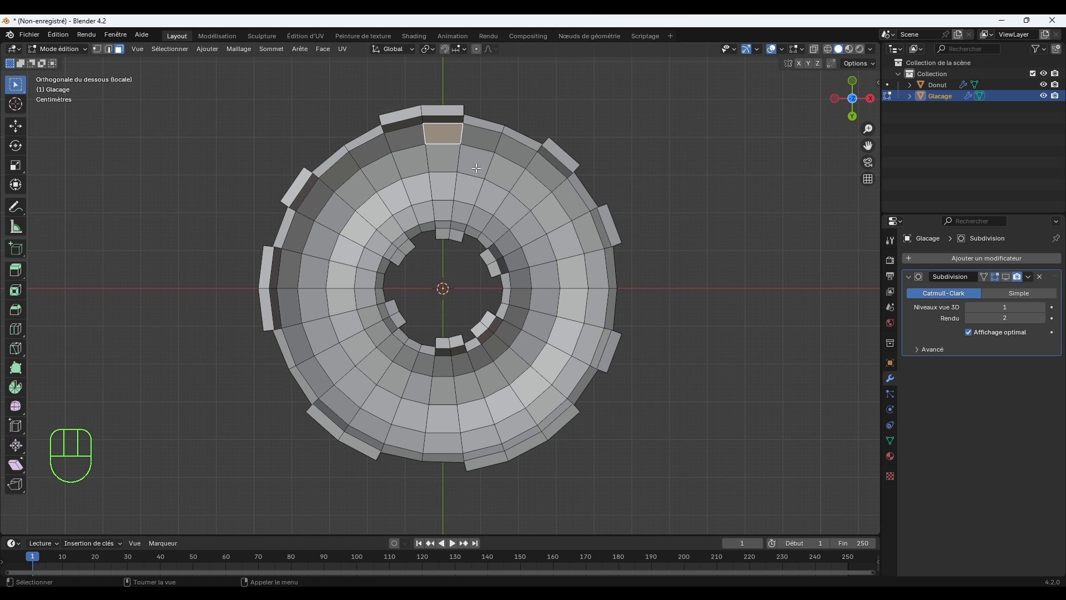
pyautogui.moveTo(476, 168); pyautogui.dragTo(498, 280, button='middle')
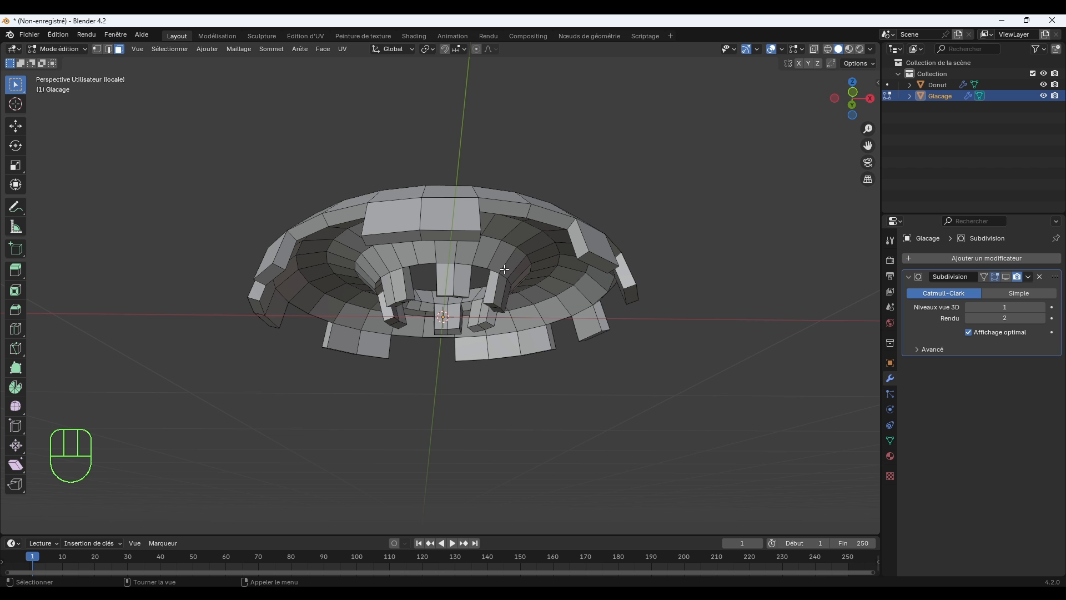
pyautogui.press('KP_7')
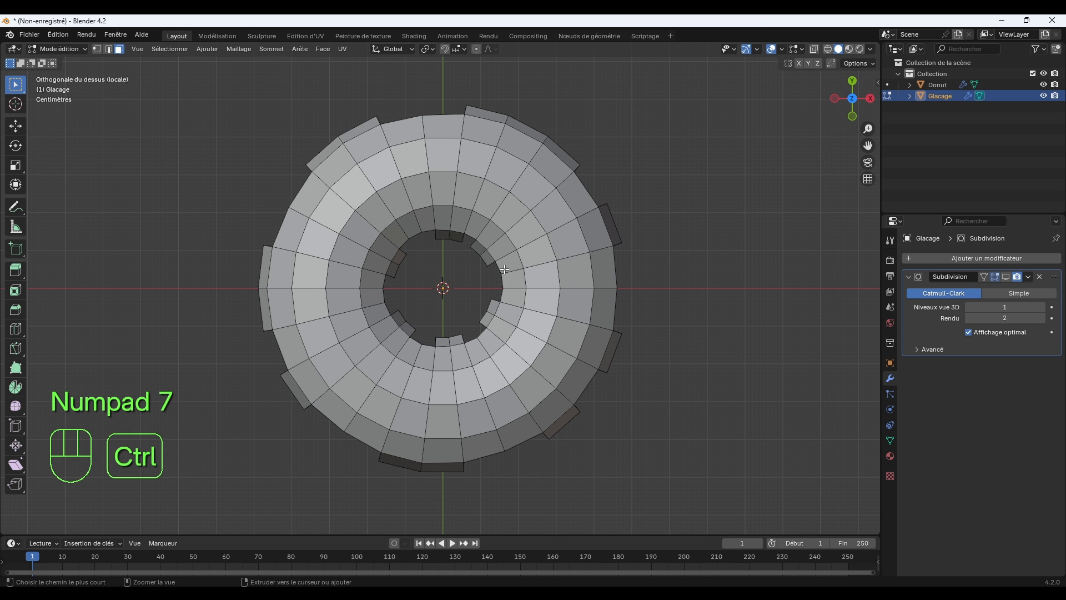
pyautogui.press('ctrl+KP_7')
pyautogui.scroll(2, 504, 269)
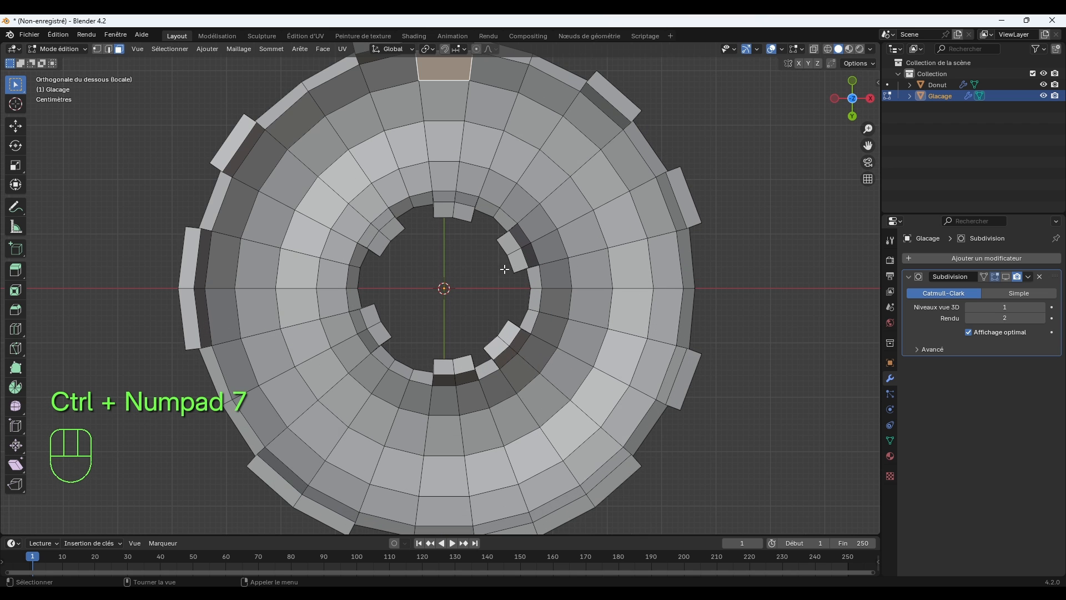
# Select the four concentric face loops covering the icing's inner underside and delete those faces.
pyautogui.keyDown('shift'); pyautogui.click(560, 189); pyautogui.keyUp('shift')
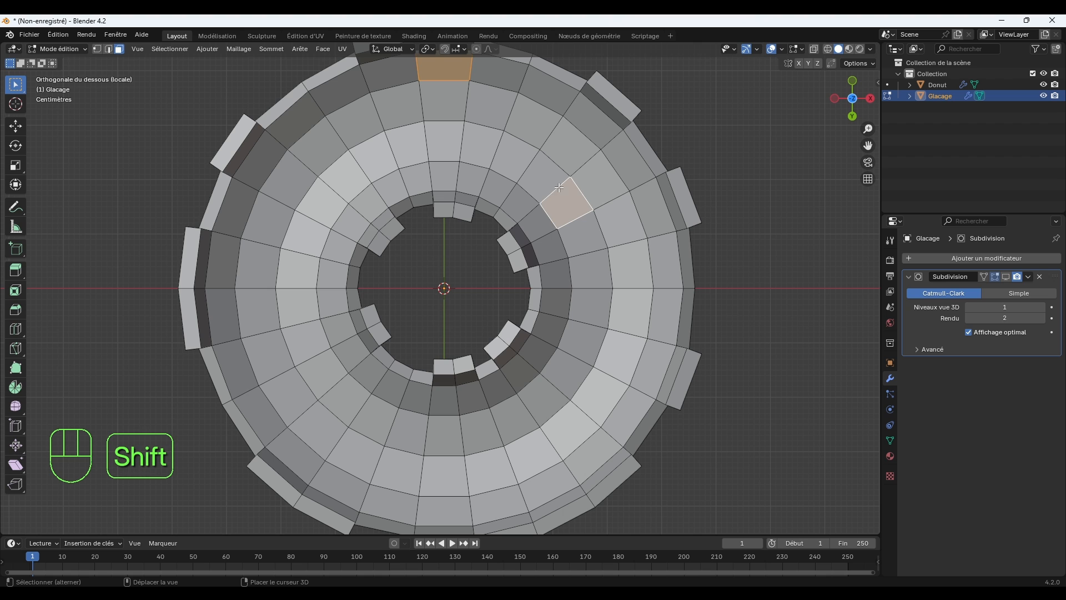
pyautogui.click(561, 193)
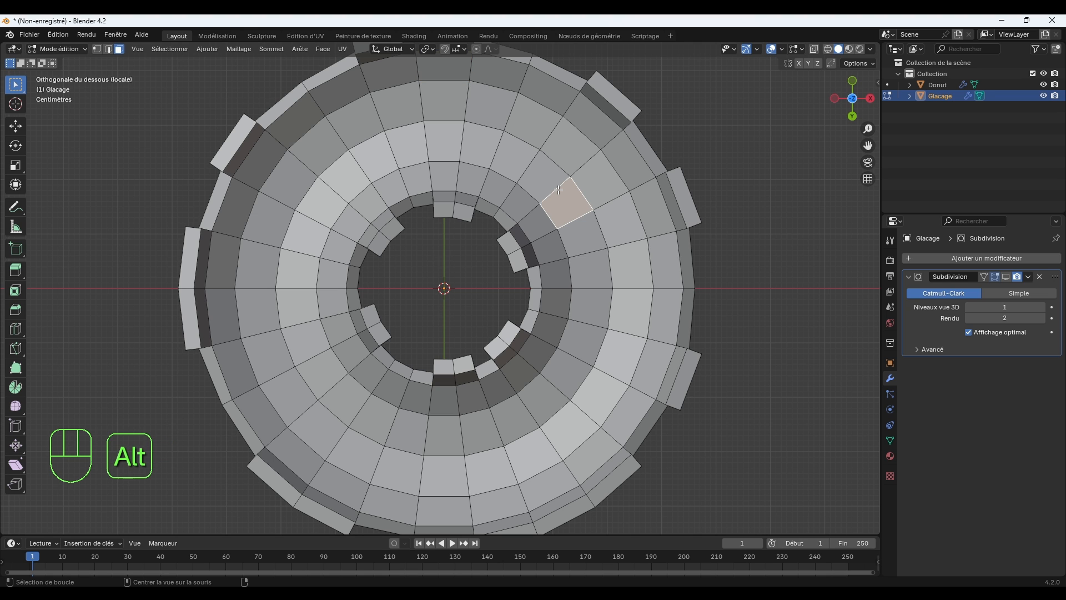
pyautogui.keyDown('alt'); pyautogui.click(559, 189); pyautogui.keyUp('alt')
pyautogui.press('shift')
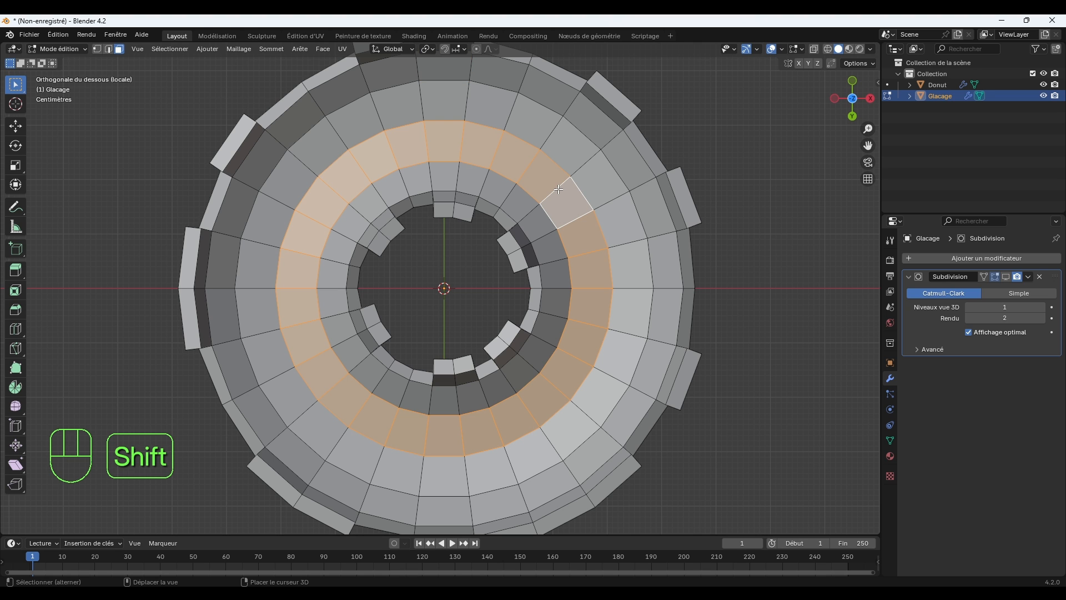
pyautogui.keyDown('alt'); pyautogui.keyDown('shift'); pyautogui.click(585, 170); pyautogui.keyUp('shift'); pyautogui.keyUp('alt')
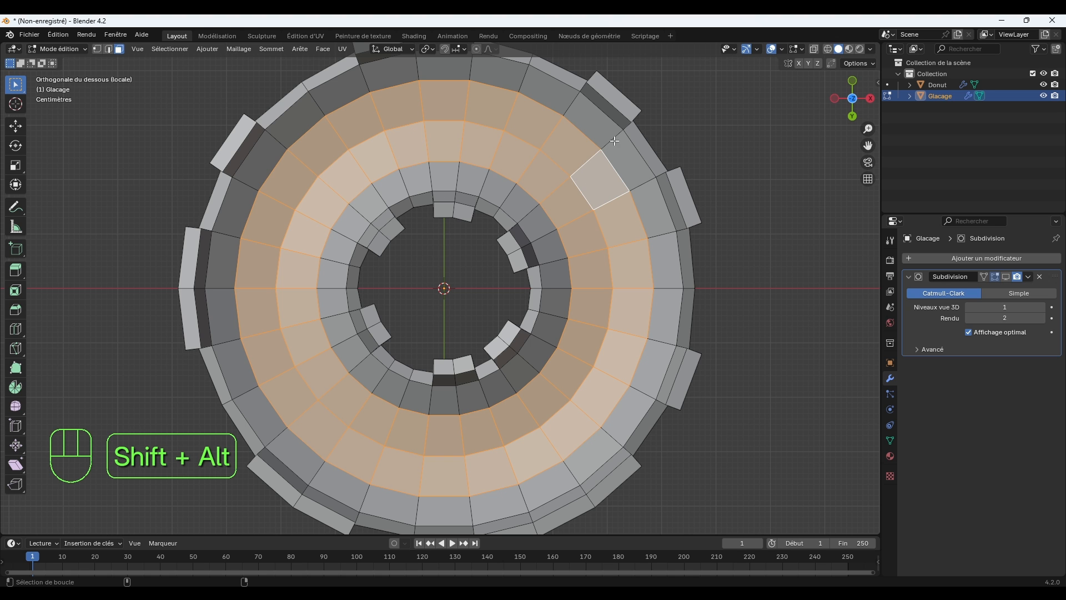
pyautogui.keyDown('alt'); pyautogui.keyDown('shift'); pyautogui.click(609, 163); pyautogui.keyUp('shift'); pyautogui.keyUp('alt')
pyautogui.keyDown('alt'); pyautogui.keyDown('shift'); pyautogui.click(531, 210); pyautogui.keyUp('shift'); pyautogui.keyUp('alt')
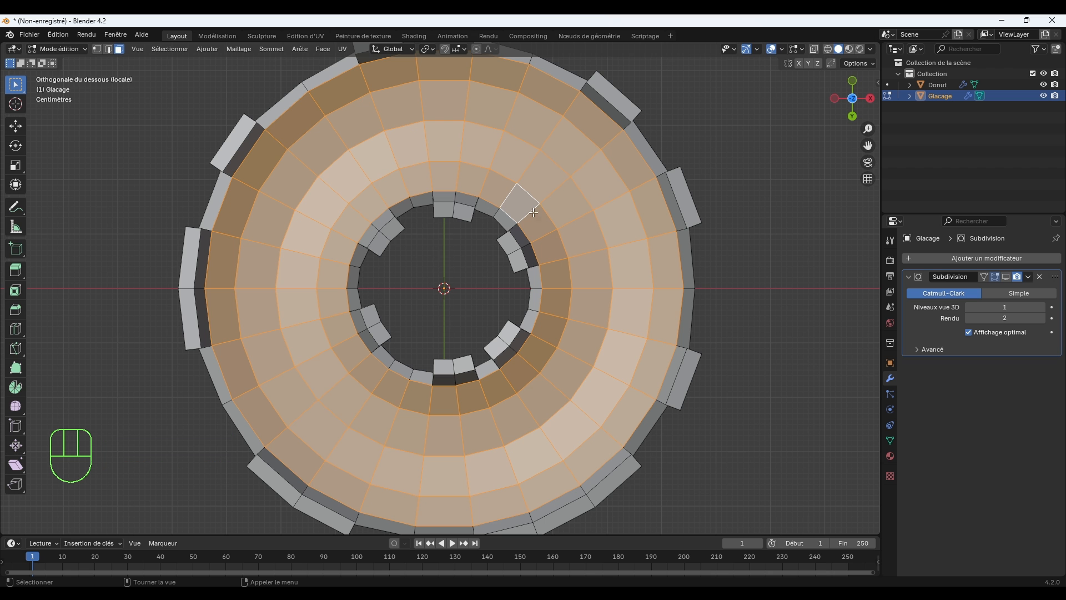
pyautogui.moveTo(644, 224); pyautogui.dragTo(673, 336, button='middle')
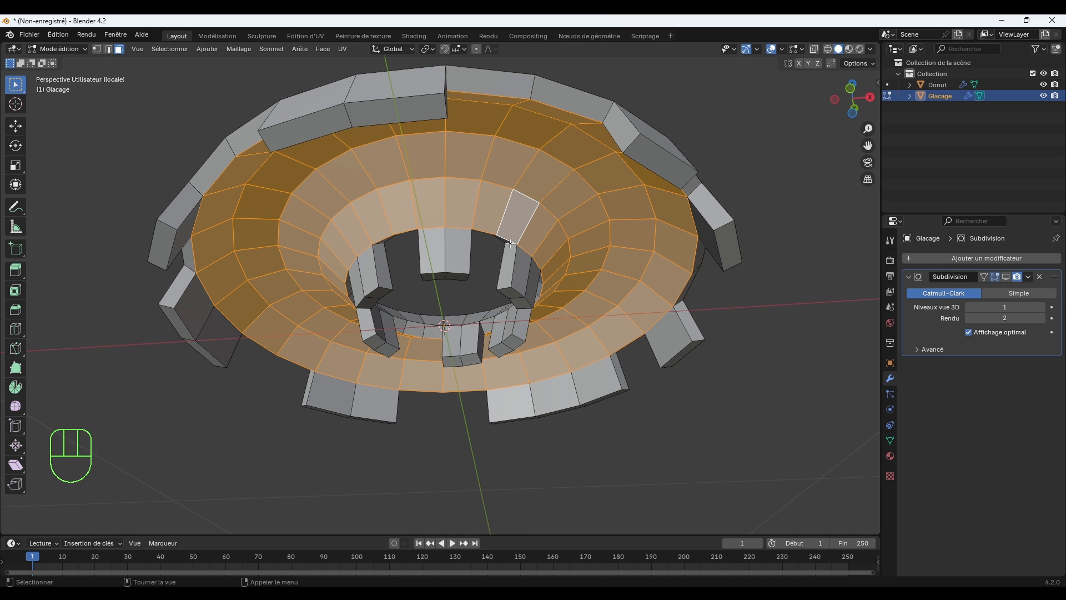
pyautogui.press('Delete')
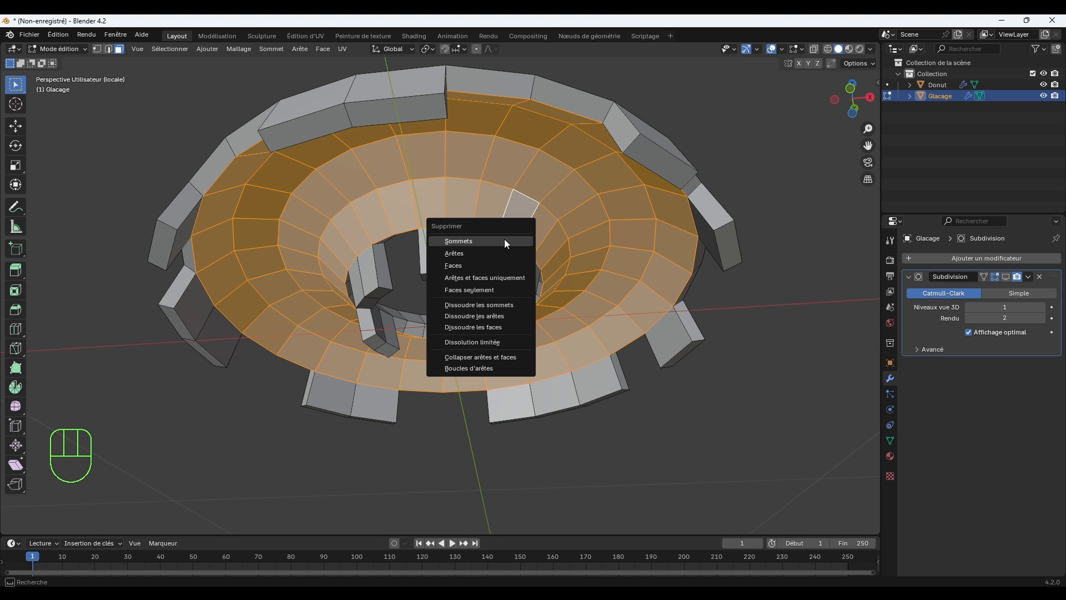
pyautogui.click(479, 266)
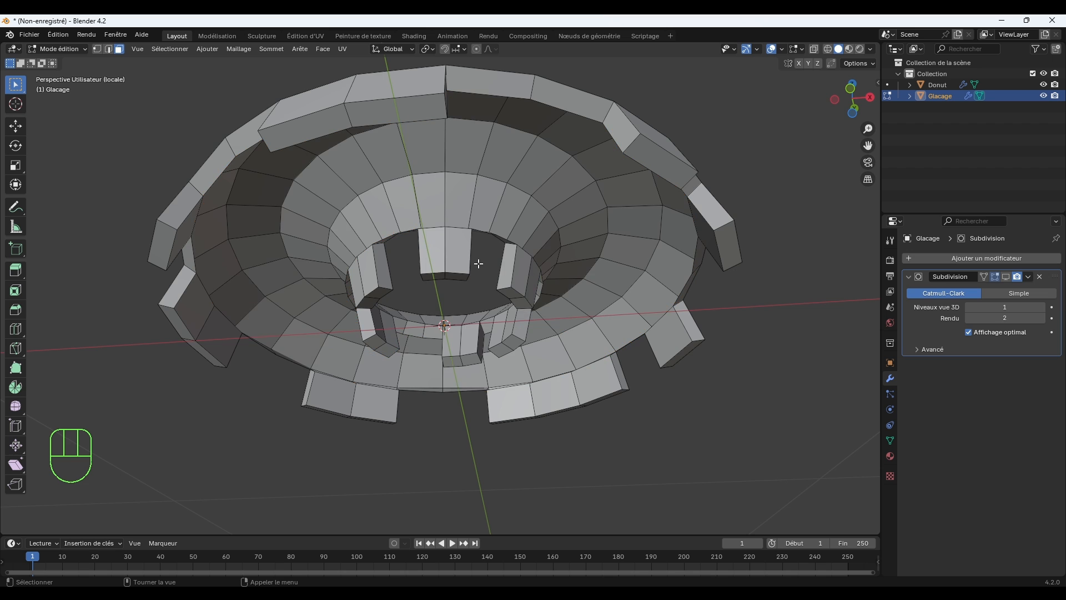
# Select all the inward-facing faces of the drips around the icing's outer rim.
pyautogui.moveTo(518, 228); pyautogui.dragTo(597, 182, button='middle')
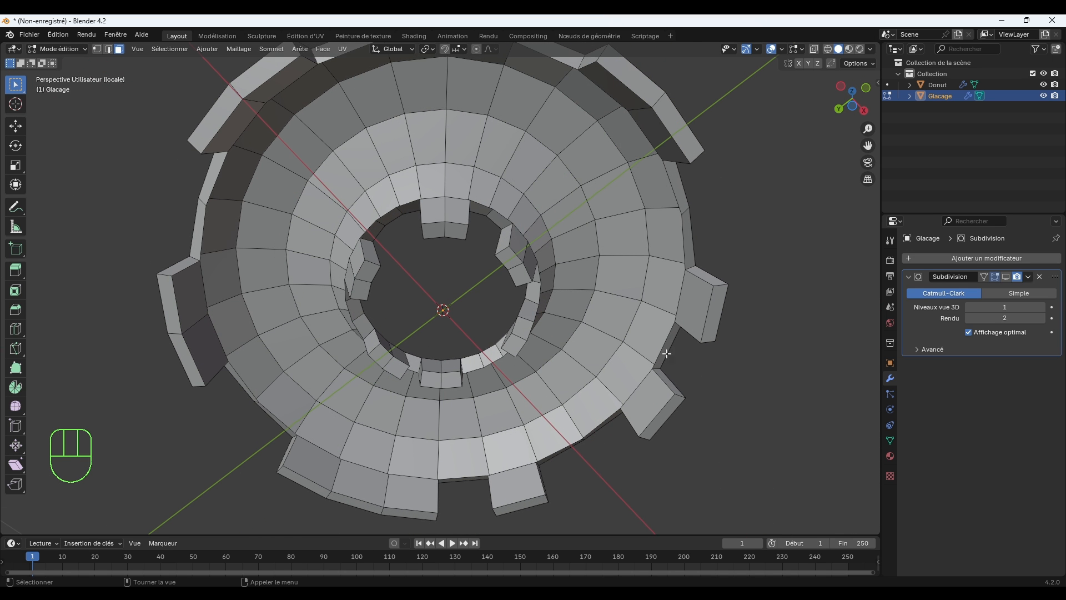
pyautogui.click(647, 401)
pyautogui.moveTo(696, 297); pyautogui.dragTo(740, 326, button='middle')
pyautogui.keyDown('shift'); pyautogui.click(670, 323); pyautogui.keyUp('shift')
pyautogui.keyDown('shift'); pyautogui.click(632, 370); pyautogui.keyUp('shift')
pyautogui.keyDown('shift'); pyautogui.click(659, 348); pyautogui.keyUp('shift')
pyautogui.moveTo(663, 310); pyautogui.dragTo(766, 295, button='middle')
pyautogui.keyDown('shift'); pyautogui.click(683, 328); pyautogui.keyUp('shift')
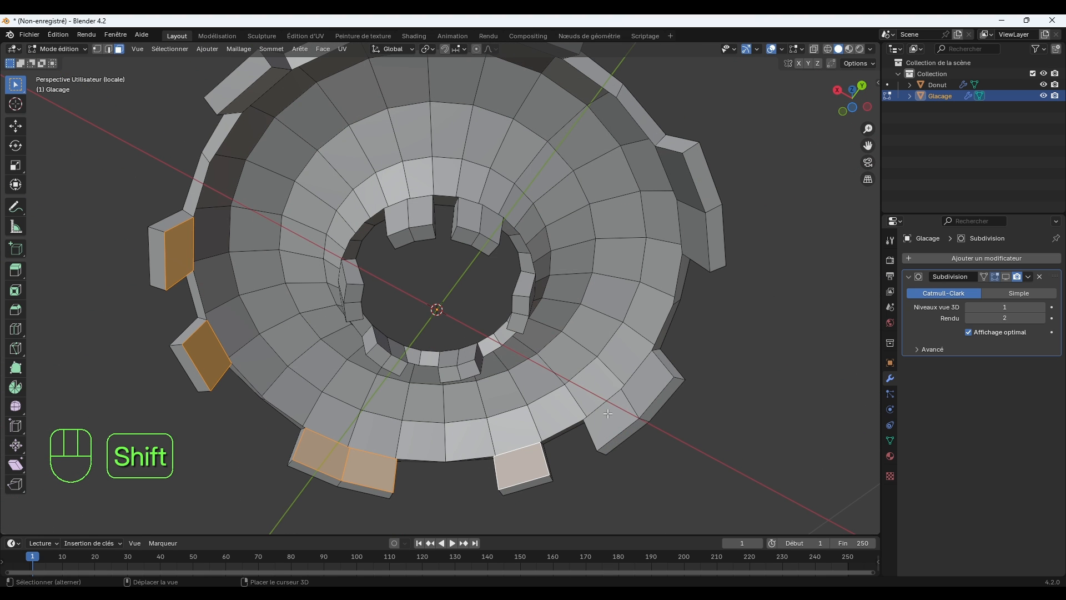
pyautogui.keyDown('shift'); pyautogui.click(626, 402); pyautogui.keyUp('shift')
pyautogui.keyDown('shift'); pyautogui.click(651, 375); pyautogui.keyUp('shift')
pyautogui.moveTo(680, 305); pyautogui.dragTo(730, 371, button='middle')
pyautogui.keyDown('shift'); pyautogui.click(654, 390); pyautogui.keyUp('shift')
pyautogui.keyDown('shift'); pyautogui.click(678, 352); pyautogui.keyUp('shift')
pyautogui.keyDown('shift'); pyautogui.click(672, 378); pyautogui.keyUp('shift')
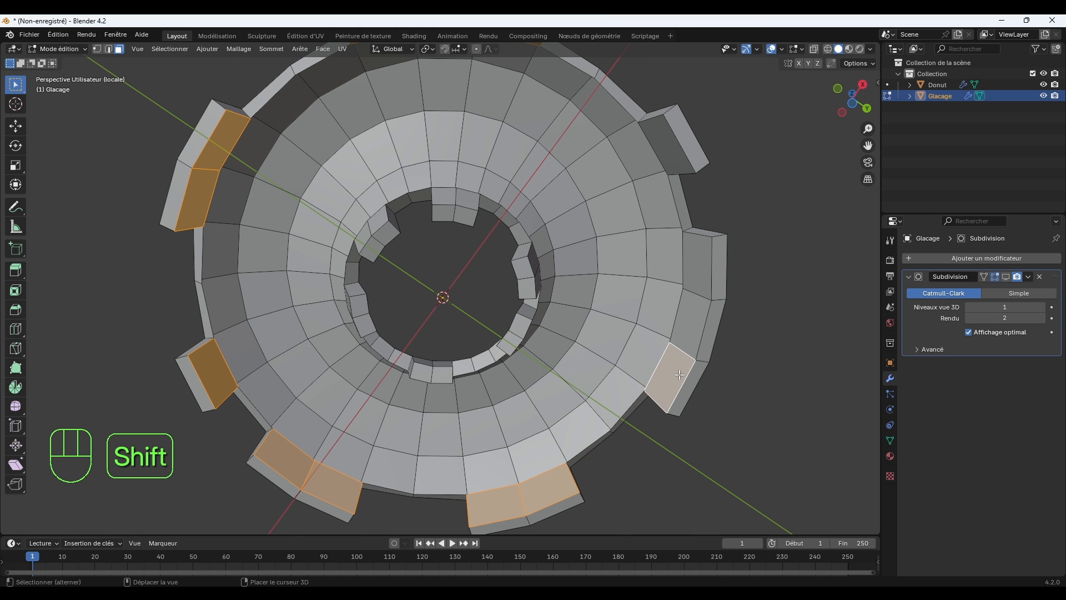
pyautogui.keyDown('shift'); pyautogui.click(692, 325); pyautogui.keyUp('shift')
pyautogui.keyDown('shift'); pyautogui.click(699, 266); pyautogui.keyUp('shift')
pyautogui.moveTo(725, 205); pyautogui.dragTo(765, 208, button='middle')
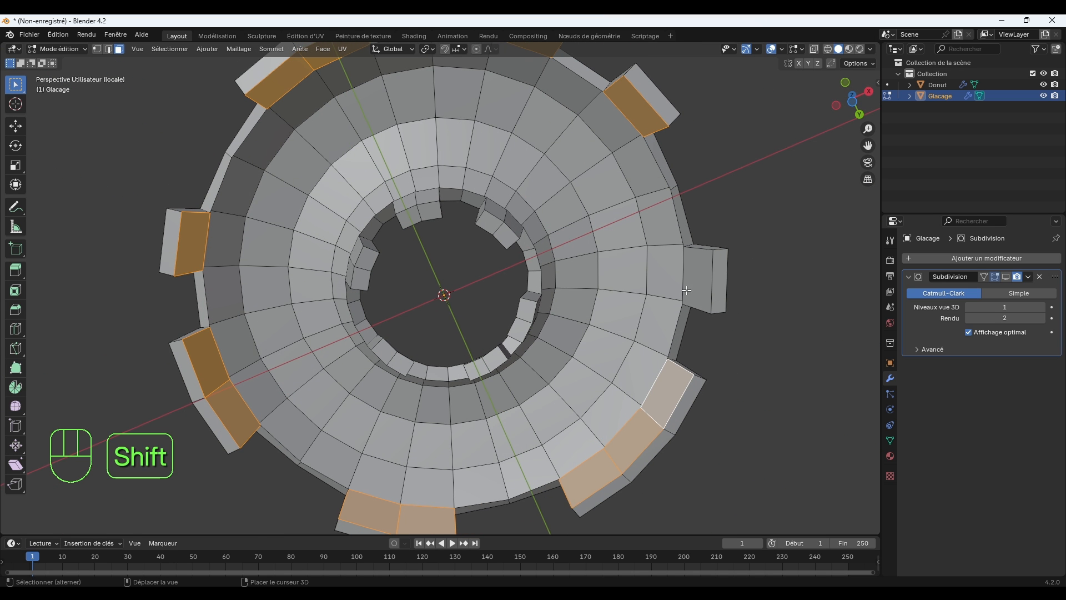
pyautogui.keyDown('shift'); pyautogui.click(704, 276); pyautogui.keyUp('shift')
# Add the donut-facing faces of the drips around the central hole to the selection and delete all selected faces.
pyautogui.moveTo(758, 257); pyautogui.dragTo(410, 258, button='middle')
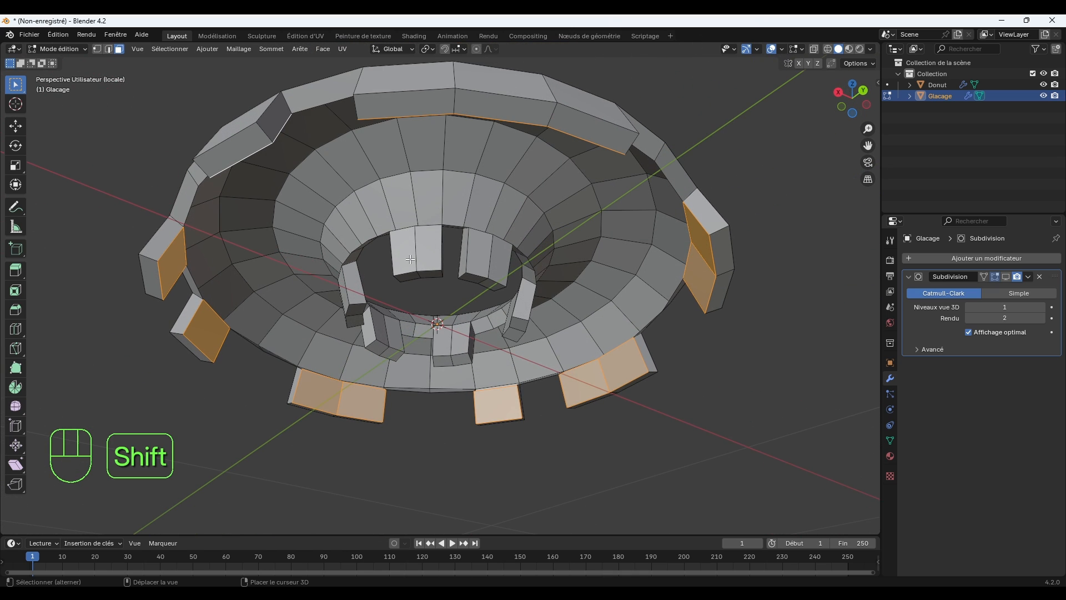
pyautogui.keyDown('shift'); pyautogui.click(405, 256); pyautogui.keyUp('shift')
pyautogui.keyDown('shift'); pyautogui.click(429, 250); pyautogui.keyUp('shift')
pyautogui.keyDown('shift'); pyautogui.click(478, 250); pyautogui.keyUp('shift')
pyautogui.keyDown('shift'); pyautogui.click(498, 254); pyautogui.keyUp('shift')
pyautogui.moveTo(559, 264); pyautogui.dragTo(460, 258, button='middle')
pyautogui.keyDown('shift'); pyautogui.click(484, 251); pyautogui.keyUp('shift')
pyautogui.keyDown('shift'); pyautogui.click(501, 256); pyautogui.keyUp('shift')
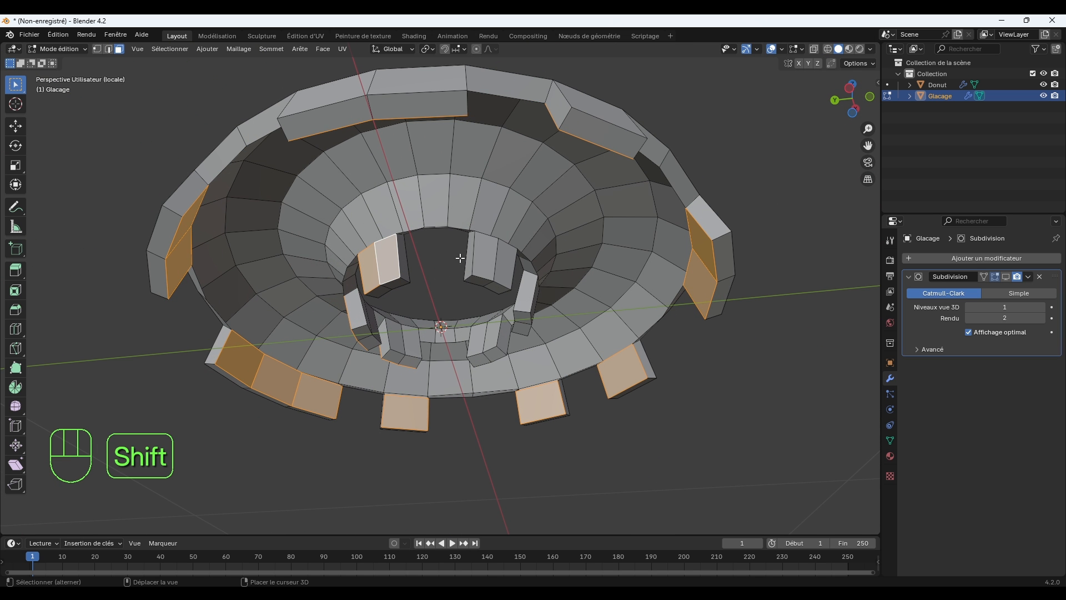
pyautogui.keyDown('shift'); pyautogui.click(483, 247); pyautogui.keyUp('shift')
pyautogui.keyDown('shift'); pyautogui.click(507, 255); pyautogui.keyUp('shift')
pyautogui.moveTo(530, 278); pyautogui.dragTo(462, 283, button='middle')
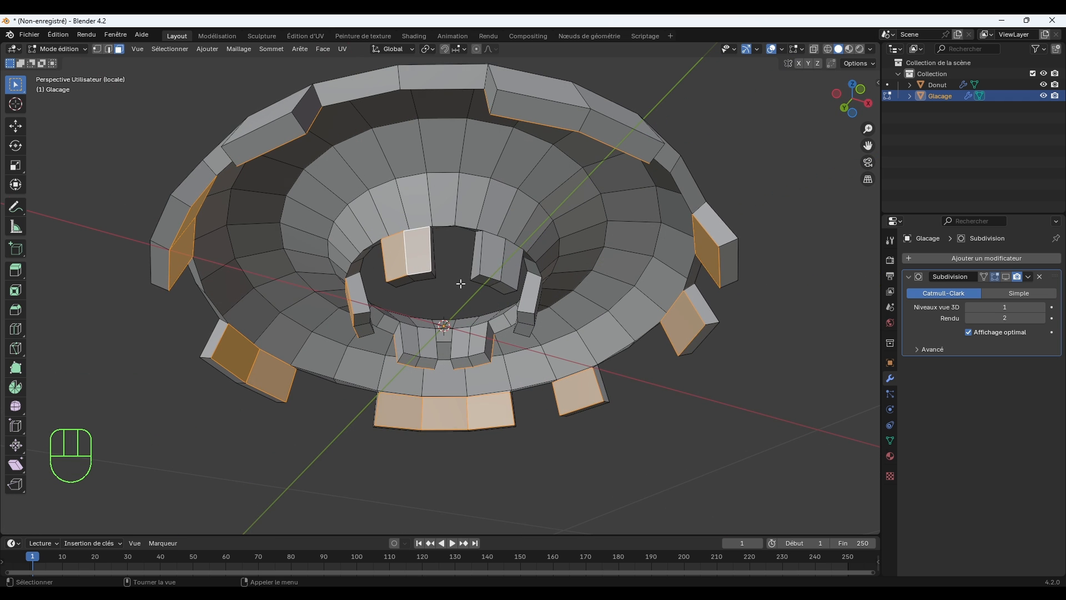
pyautogui.keyDown('shift'); pyautogui.click(499, 247); pyautogui.keyUp('shift')
pyautogui.keyDown('shift'); pyautogui.click(509, 251); pyautogui.keyUp('shift')
pyautogui.moveTo(509, 251); pyautogui.dragTo(535, 246, button='middle')
pyautogui.keyDown('shift'); pyautogui.click(485, 246); pyautogui.keyUp('shift')
pyautogui.keyDown('shift'); pyautogui.click(508, 253); pyautogui.keyUp('shift')
pyautogui.press('Delete')
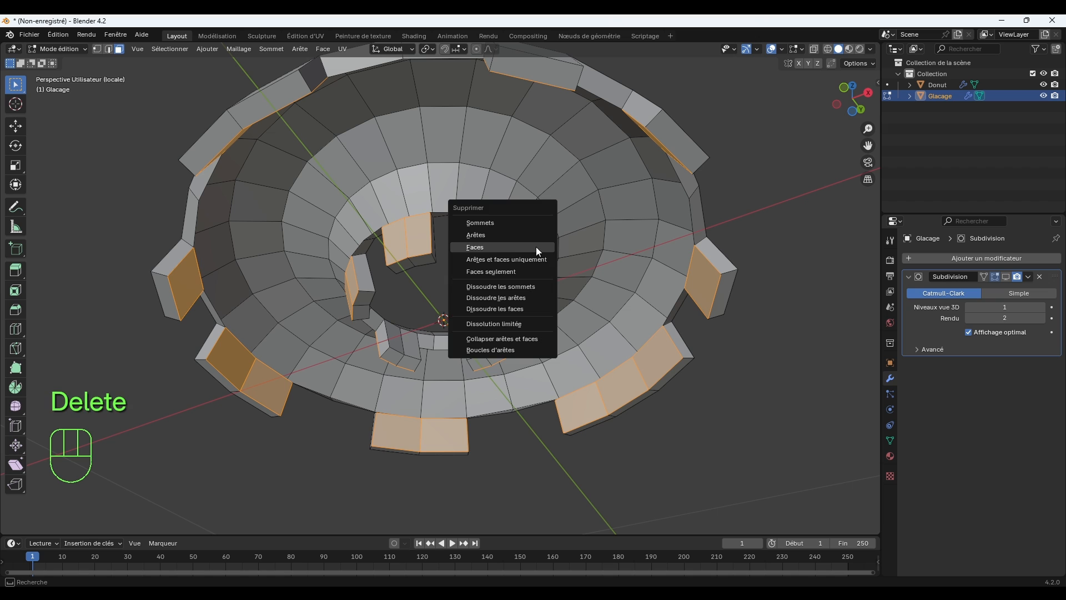
pyautogui.click(537, 249)
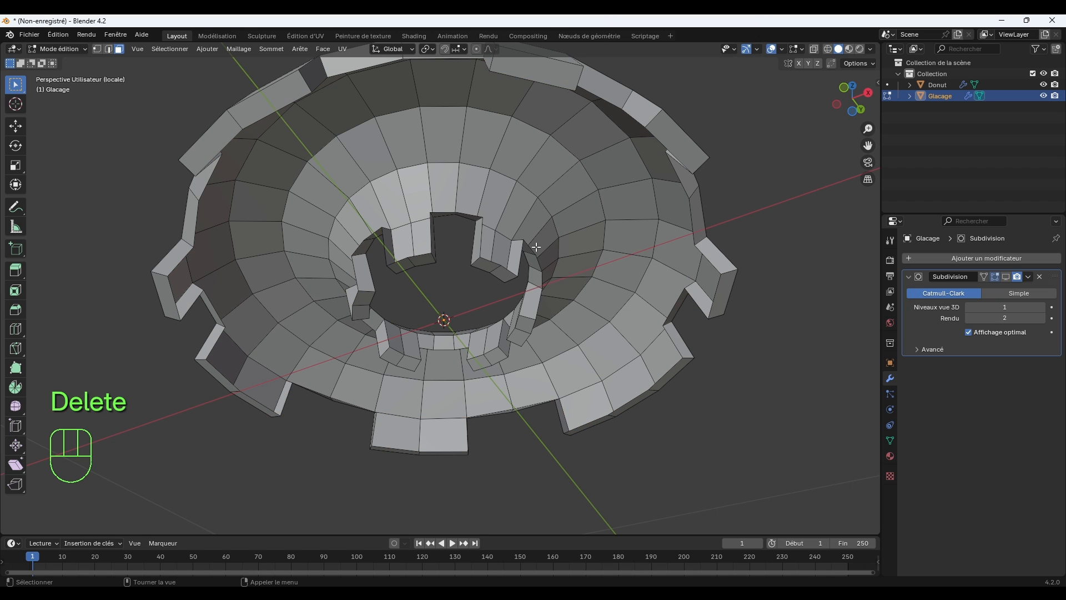
# Leave local view to show the donut together with the icing again.
pyautogui.moveTo(536, 247); pyautogui.dragTo(436, 354, button='middle')
pyautogui.scroll(-1, 536, 317)
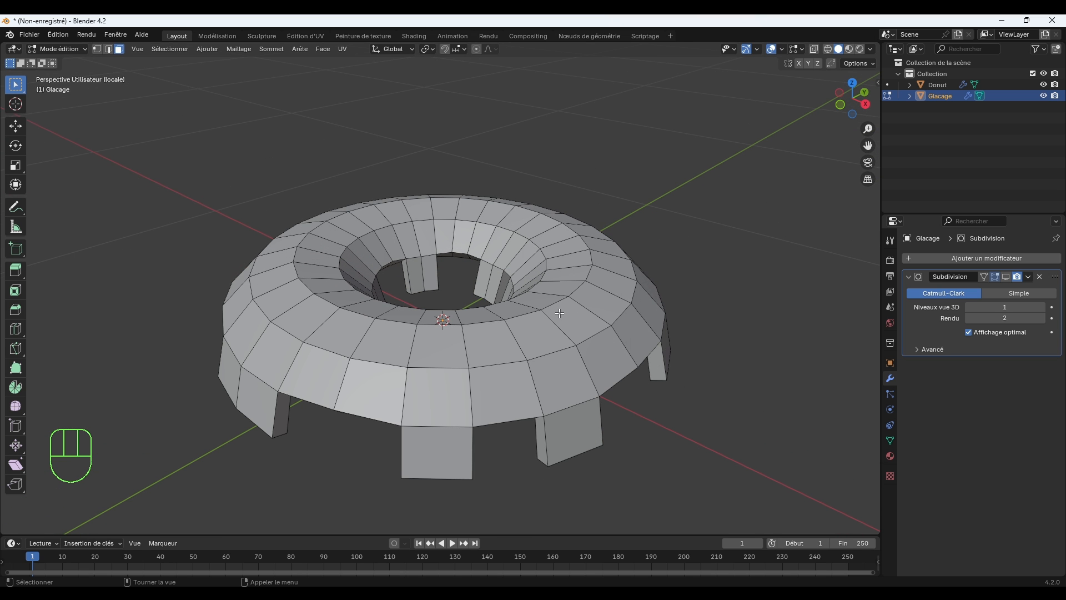
pyautogui.press('KP_Divide')
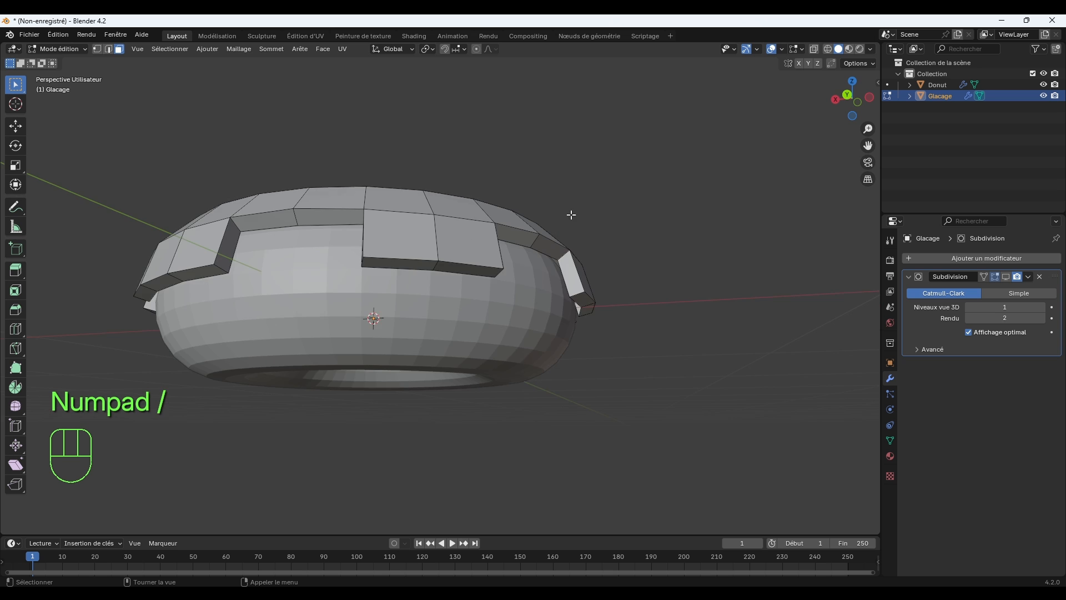
pyautogui.moveTo(572, 215); pyautogui.dragTo(588, 278, button='middle')
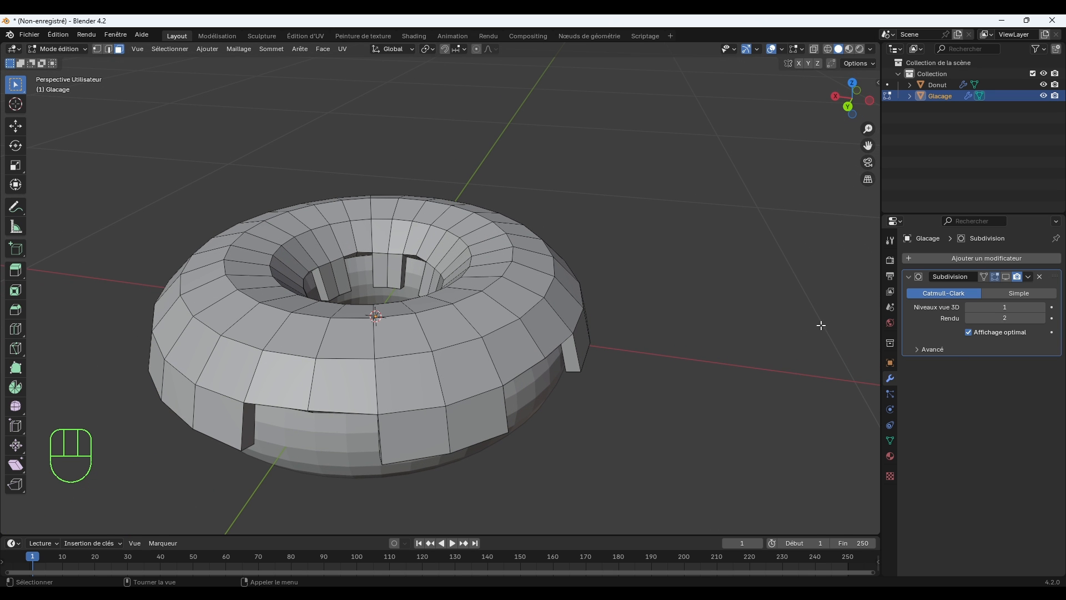
# Turn the viewport display of the icing's Subdivision modifier back on and return to Object Mode.
pyautogui.click(1006, 277)
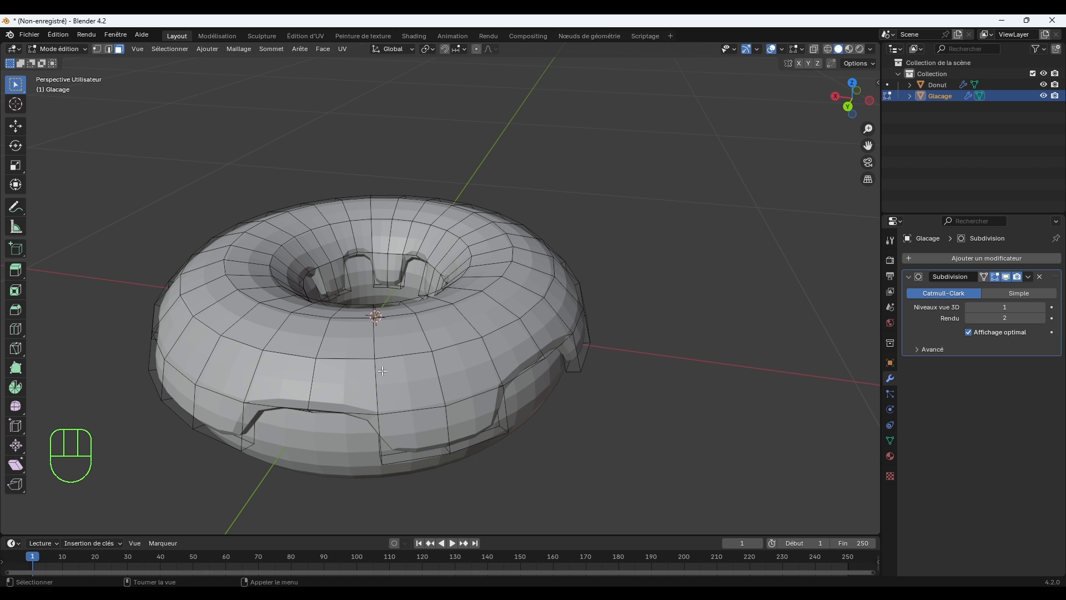
pyautogui.click(65, 50)
pyautogui.click(109, 61)
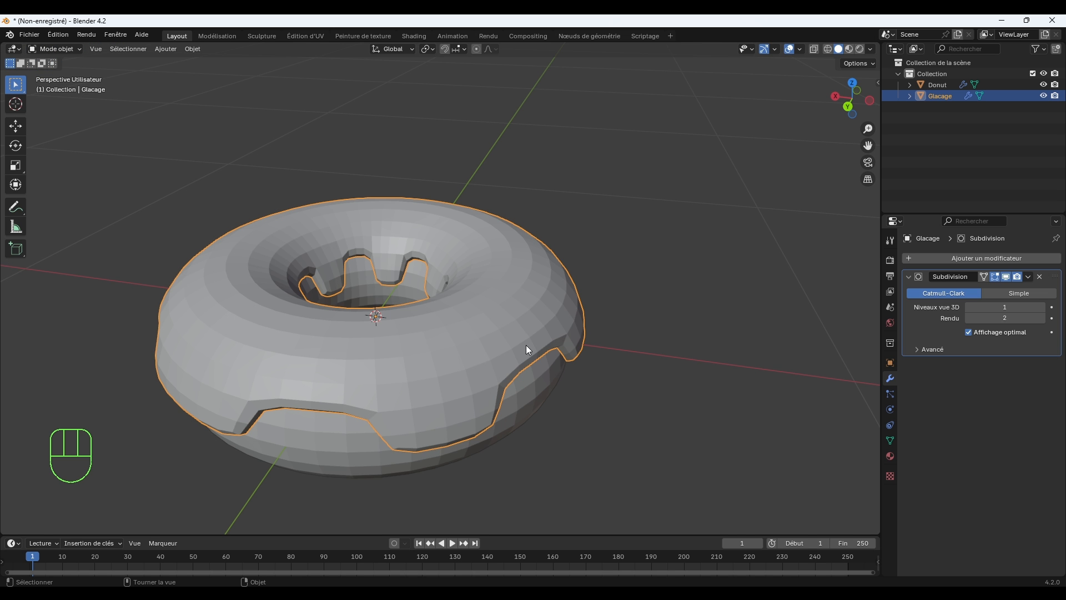
# Scale the icing down uniformly to about 0.985 so it sits closer to the donut.
pyautogui.moveTo(525, 345); pyautogui.dragTo(594, 290, button='middle')
pyautogui.scroll(2, 605, 288)
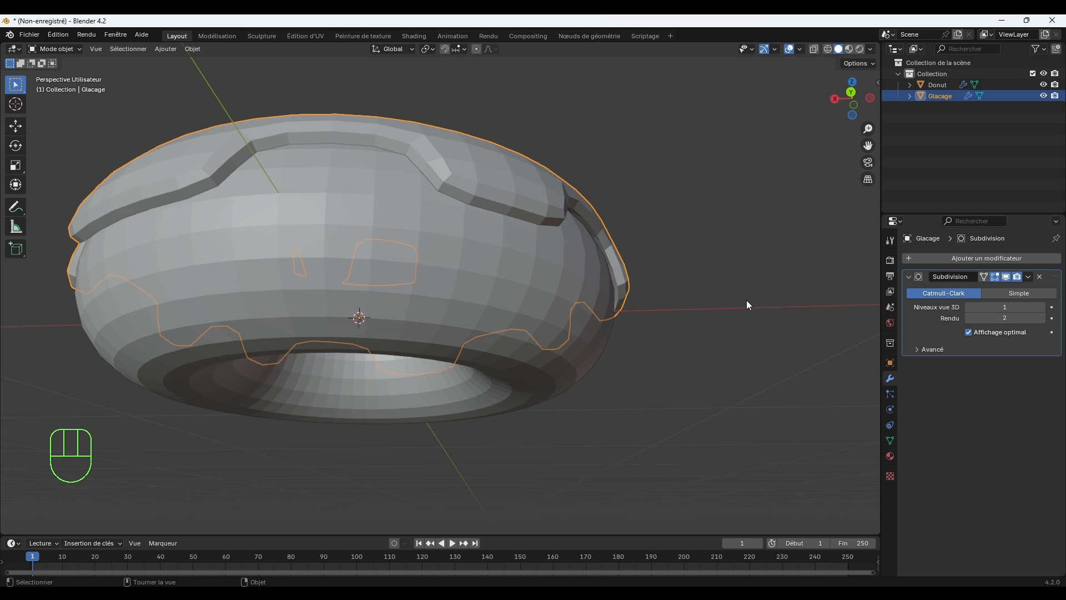
pyautogui.press('s')
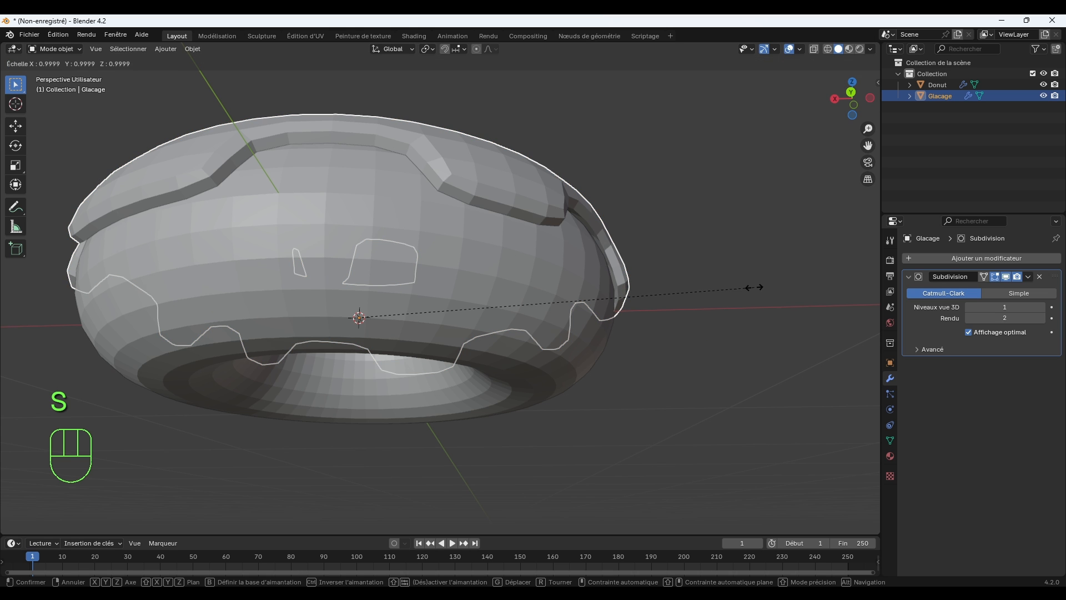
pyautogui.click(749, 287)
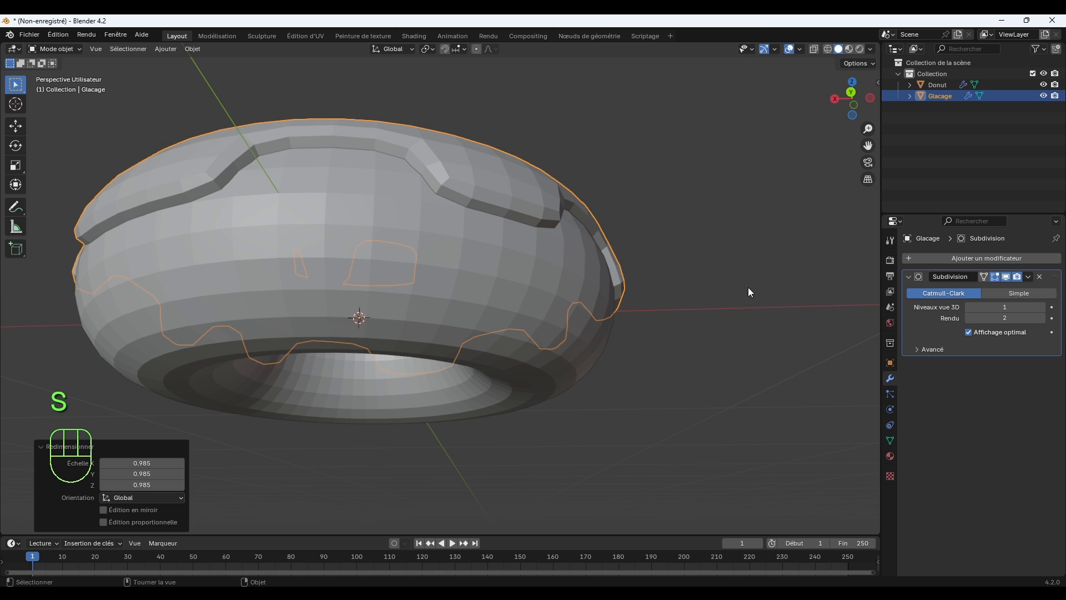
# Set the Subdivision viewport levels to 2 on both the icing and the donut.
pyautogui.moveTo(748, 288); pyautogui.dragTo(592, 372, button='middle')
pyautogui.click(462, 364)
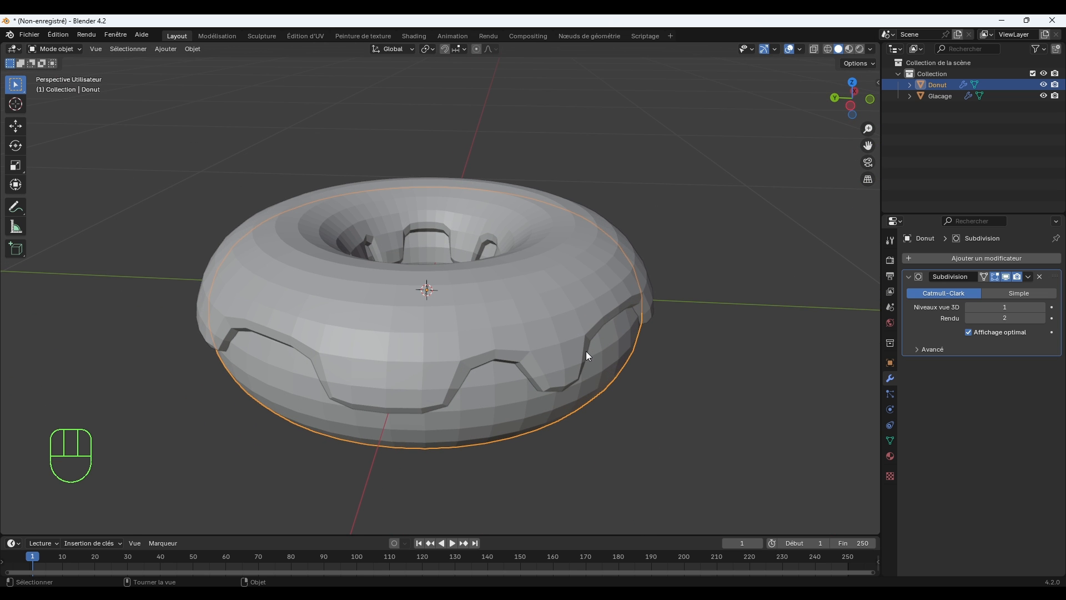
pyautogui.click(565, 308)
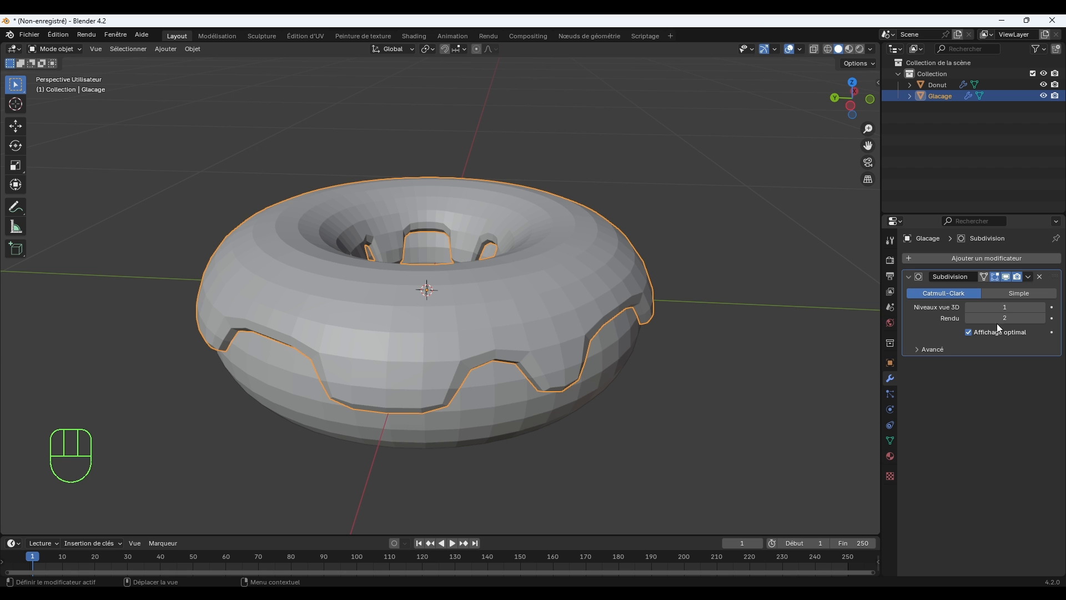
pyautogui.click(1044, 307)
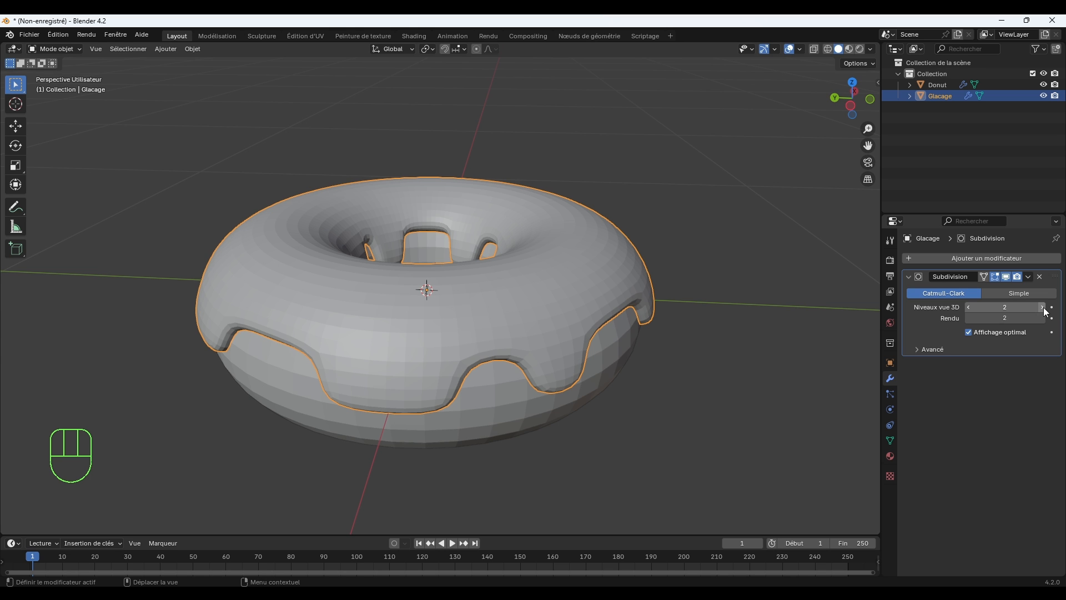
pyautogui.click(617, 360)
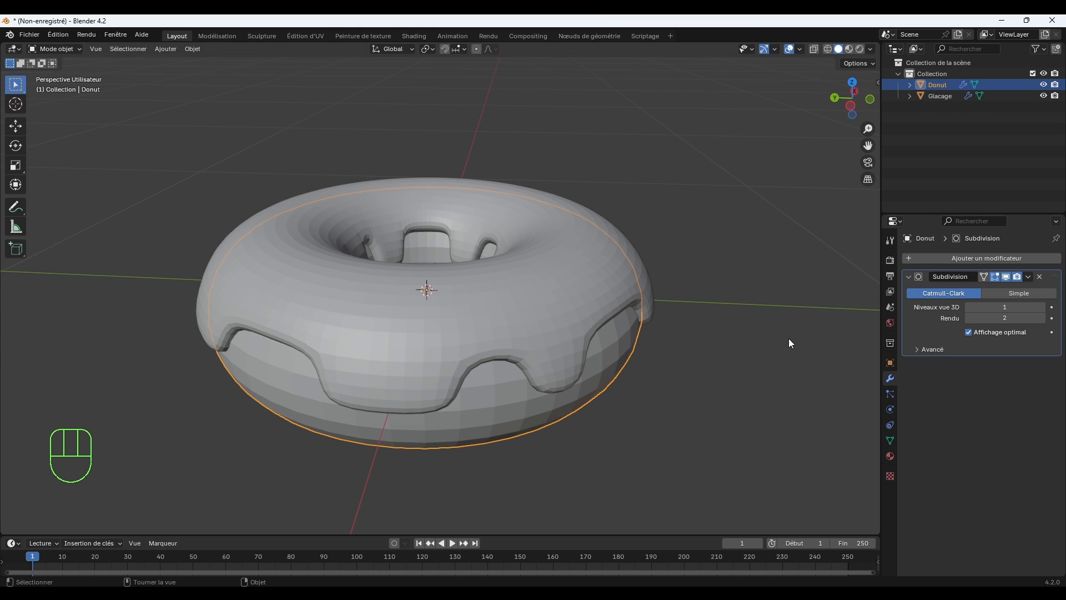
pyautogui.click(1043, 307)
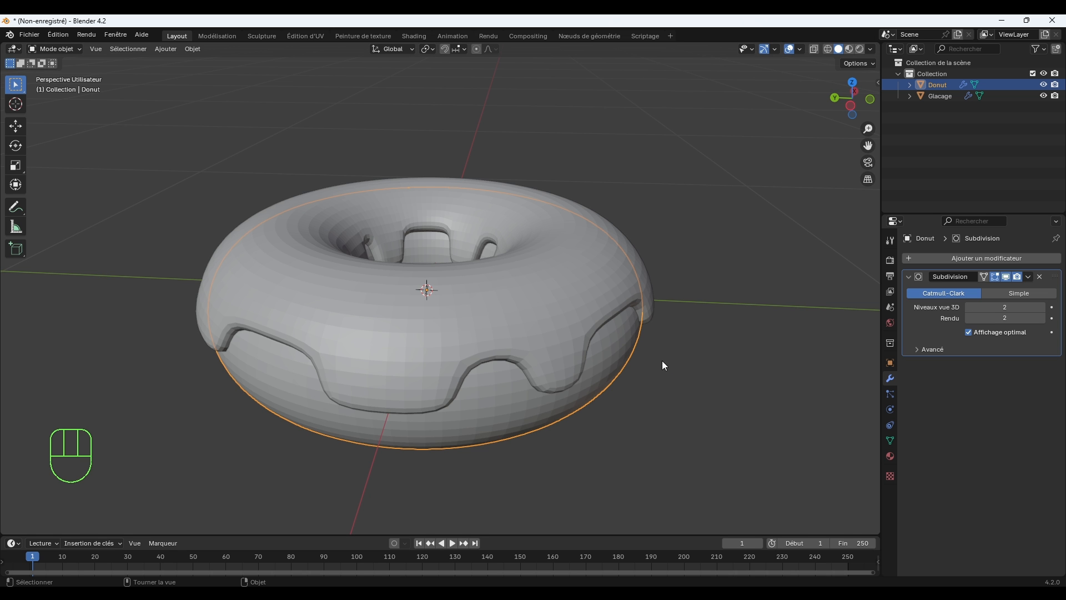
# Examine how the smoothed icing fits the donut from the side, from above and through the central hole from below, with the icing selected.
pyautogui.moveTo(612, 381); pyautogui.dragTo(537, 397, button='middle')
pyautogui.moveTo(569, 387); pyautogui.dragTo(550, 396, button='middle')
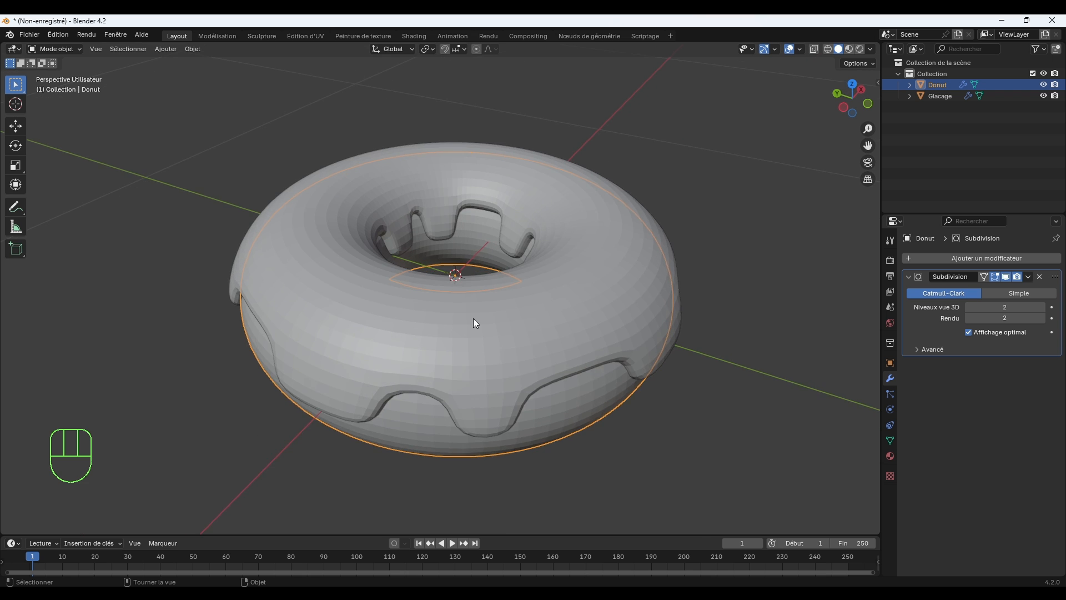
pyautogui.scroll(5, 448, 288)
pyautogui.moveTo(491, 266); pyautogui.dragTo(533, 490, button='middle')
pyautogui.scroll(-4, 508, 475)
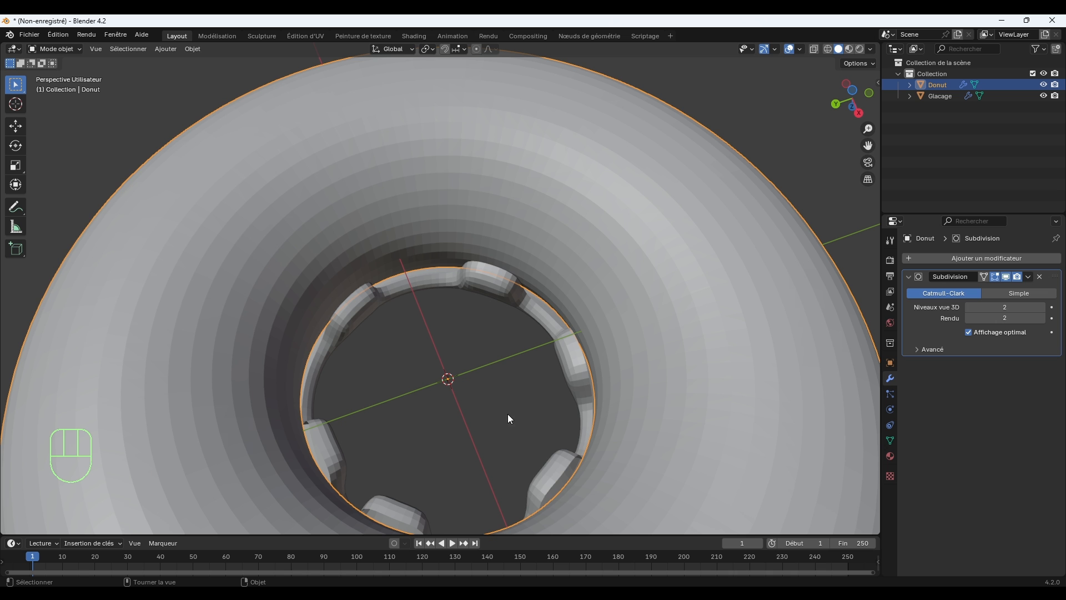
pyautogui.scroll(-2, 469, 363)
pyautogui.moveTo(482, 368); pyautogui.dragTo(670, 301, button='middle')
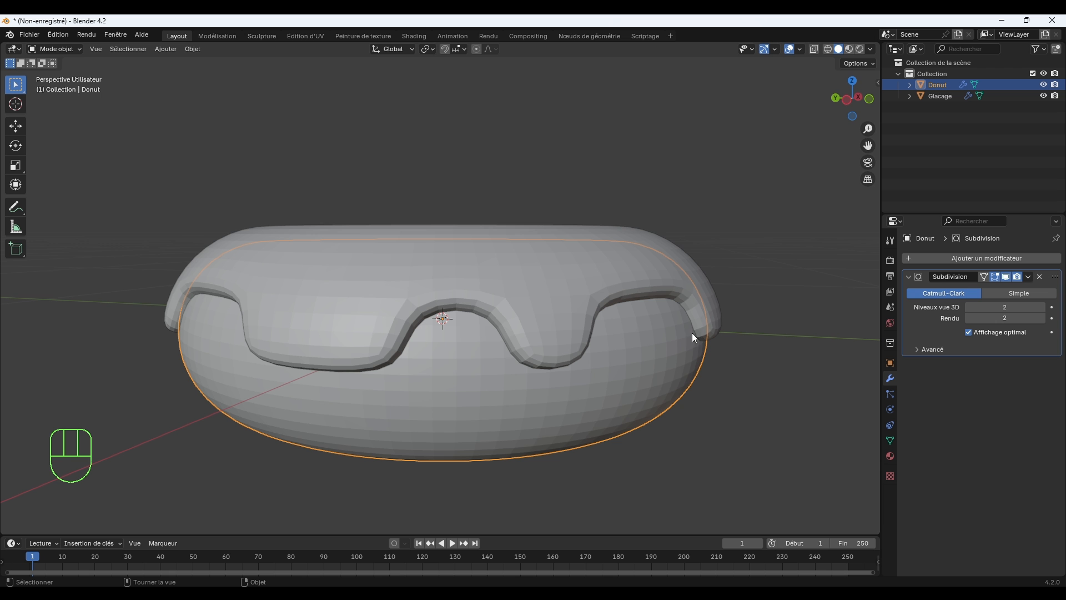
pyautogui.moveTo(524, 272); pyautogui.dragTo(572, 350, button='middle')
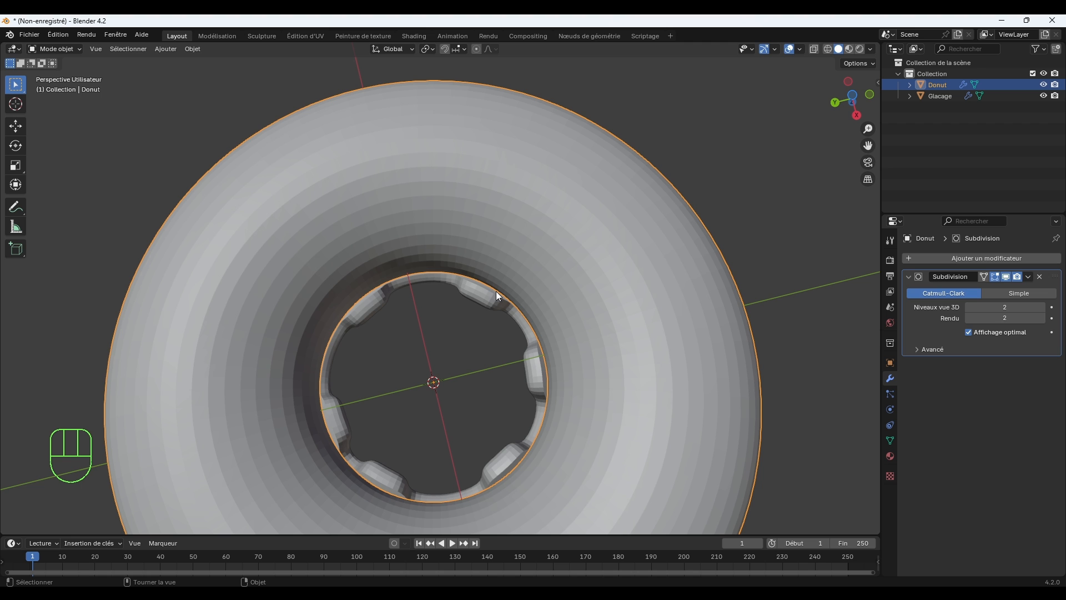
pyautogui.click(492, 297)
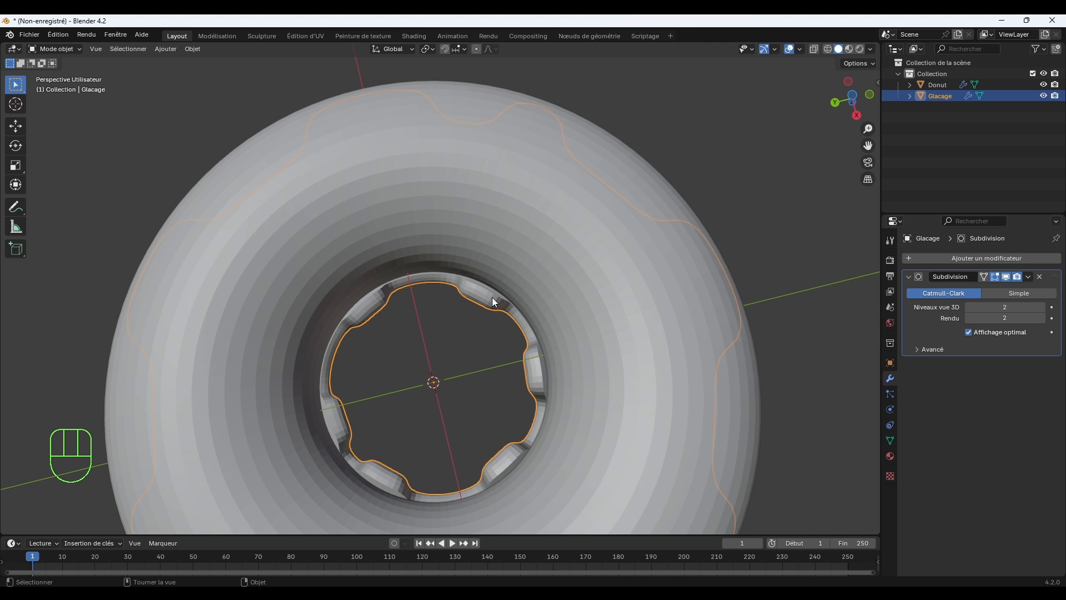
# Select the lower faces of the six drips inside the icing's hole, scale them up uniformly to about 1.079, and return to Object Mode.
pyautogui.press('Tab')
pyautogui.click(492, 302)
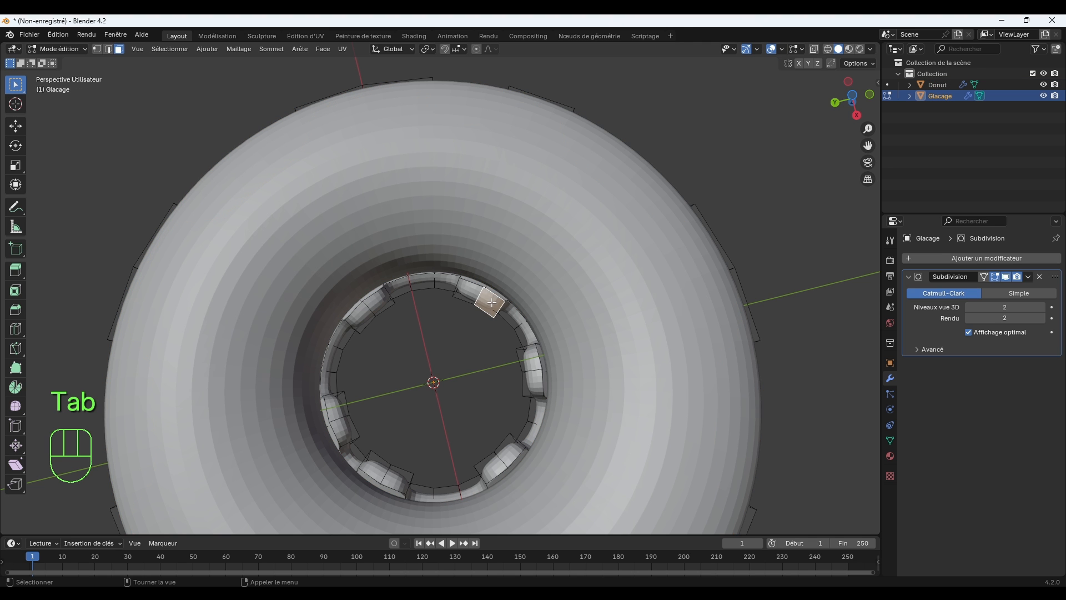
pyautogui.keyDown('shift'); pyautogui.click(471, 293); pyautogui.keyUp('shift')
pyautogui.keyDown('shift'); pyautogui.click(376, 303); pyautogui.keyUp('shift')
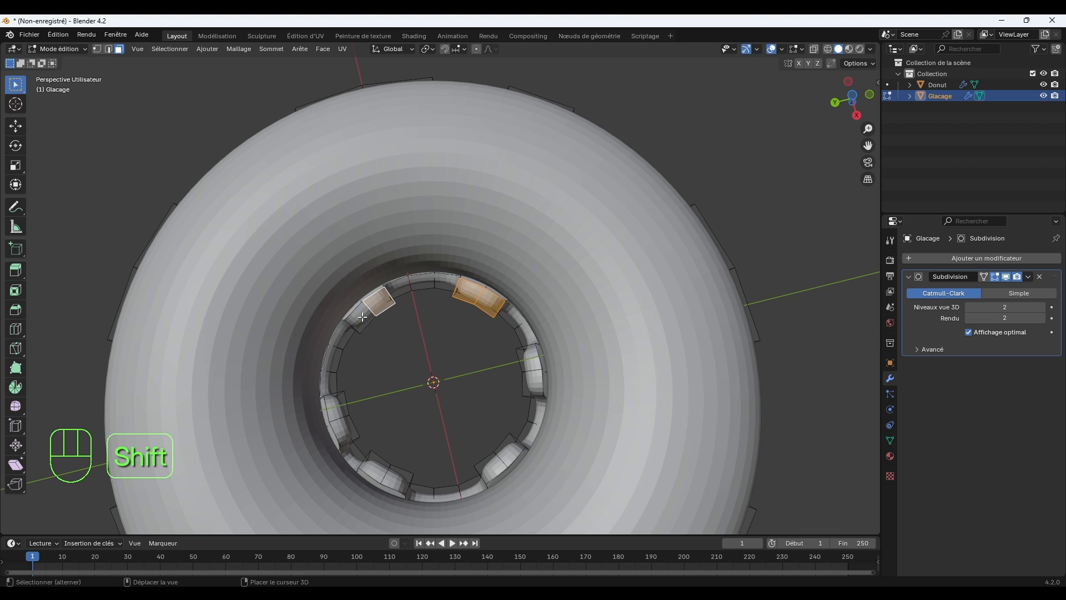
pyautogui.keyDown('shift'); pyautogui.click(342, 404); pyautogui.keyUp('shift')
pyautogui.keyDown('shift'); pyautogui.click(346, 428); pyautogui.keyUp('shift')
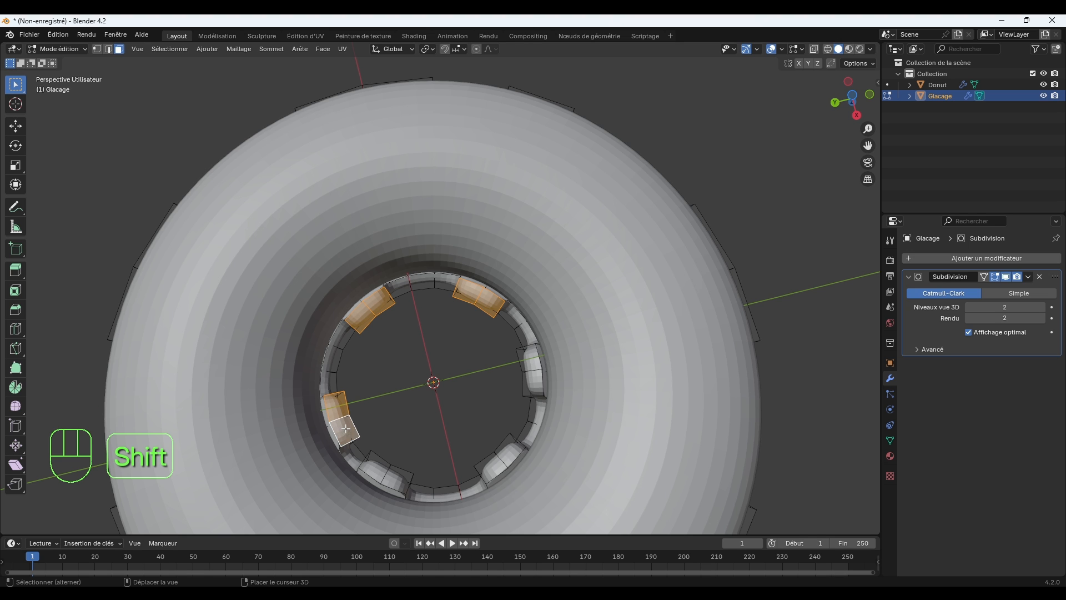
pyautogui.keyDown('shift'); pyautogui.click(380, 462); pyautogui.keyUp('shift')
pyautogui.keyDown('shift'); pyautogui.click(396, 475); pyautogui.keyUp('shift')
pyautogui.keyDown('shift'); pyautogui.click(493, 462); pyautogui.keyUp('shift')
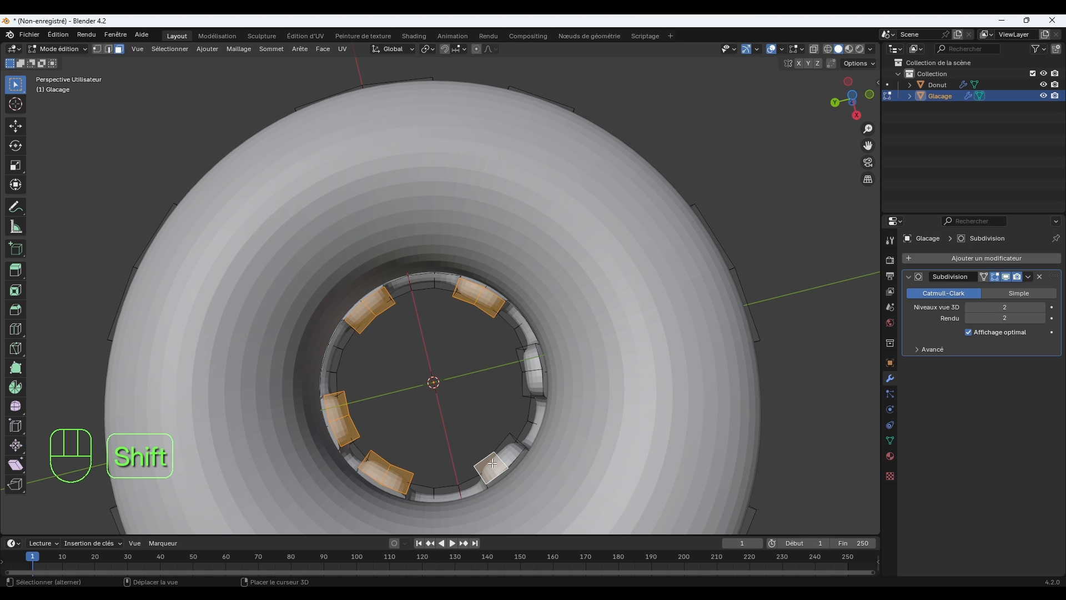
pyautogui.keyDown('shift'); pyautogui.click(507, 449); pyautogui.keyUp('shift')
pyautogui.keyDown('shift'); pyautogui.click(534, 384); pyautogui.keyUp('shift')
pyautogui.keyDown('shift'); pyautogui.click(529, 358); pyautogui.keyUp('shift')
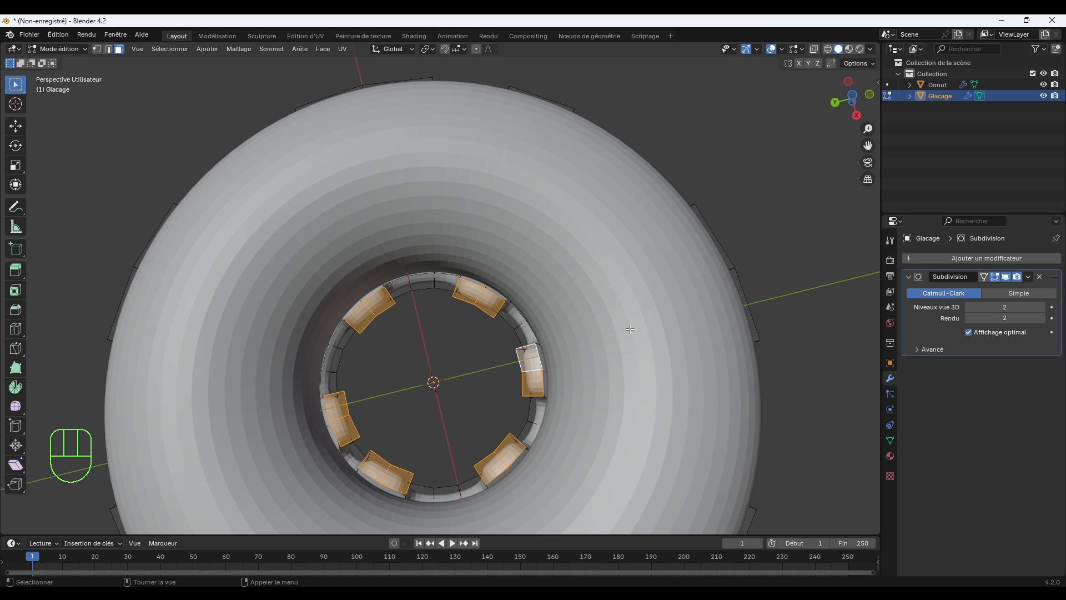
pyautogui.press('s')
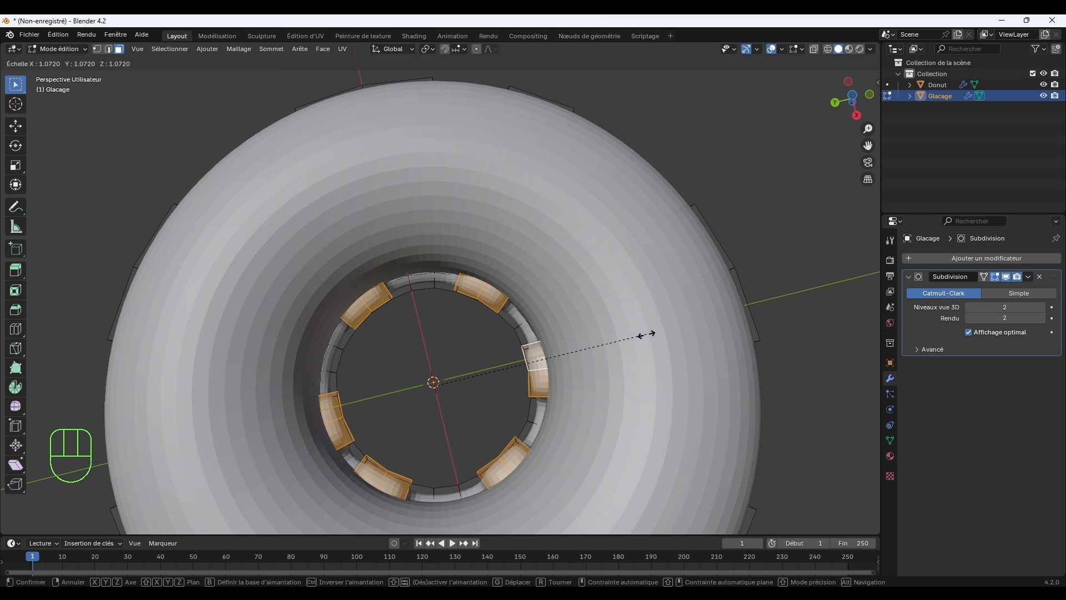
pyautogui.click(648, 334)
pyautogui.moveTo(457, 381); pyautogui.dragTo(519, 390, button='middle')
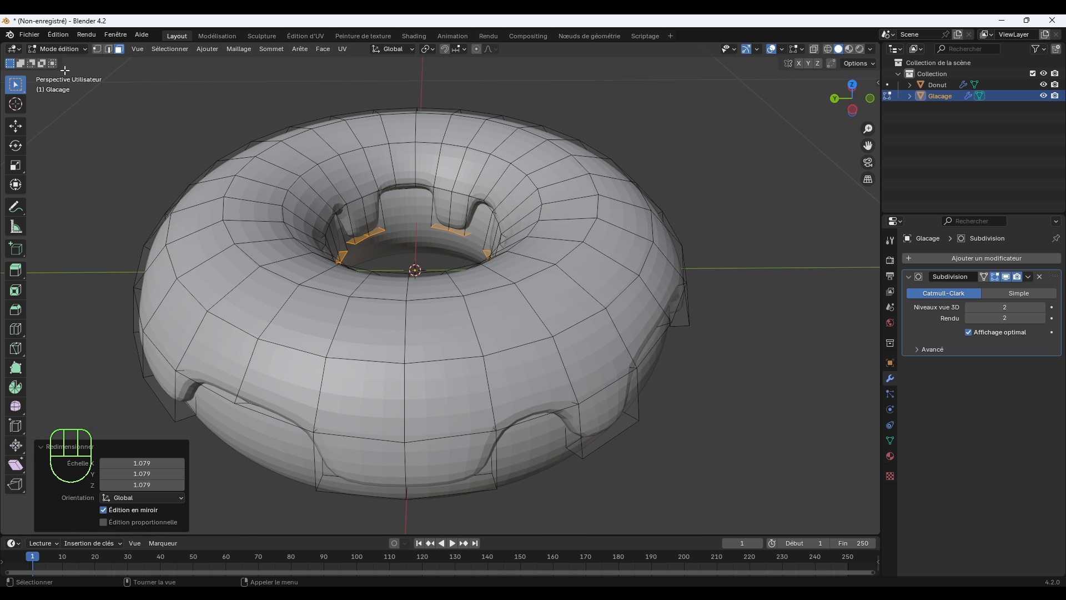
pyautogui.click(58, 49)
pyautogui.click(56, 65)
# Apply auto smooth shading to the icing with a 30° angle.
pyautogui.scroll(-2, 326, 232)
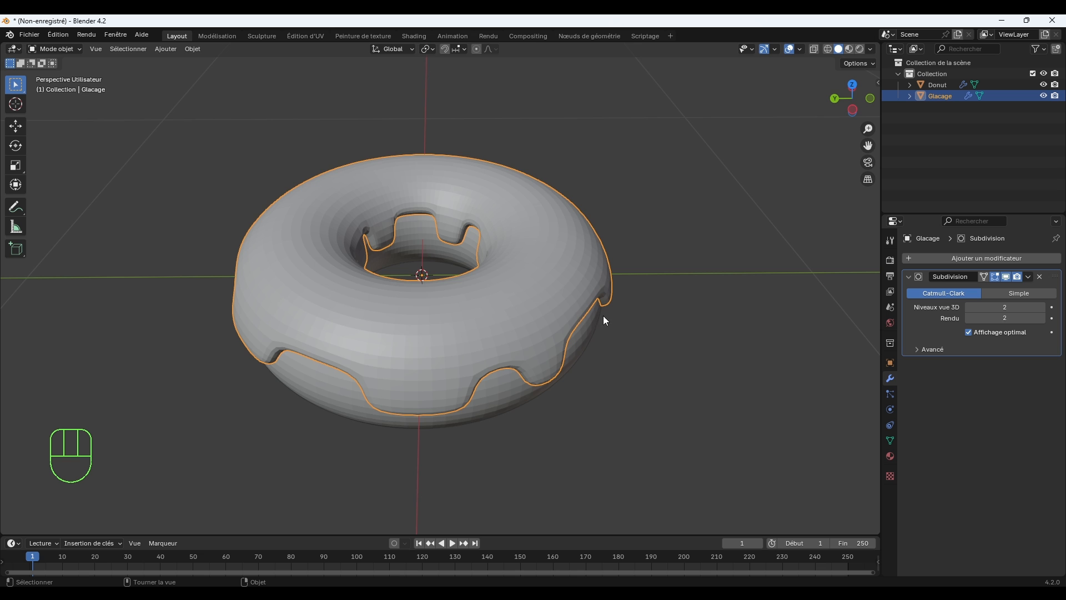
pyautogui.moveTo(604, 317); pyautogui.dragTo(604, 283, button='middle')
pyautogui.scroll(2, 619, 309)
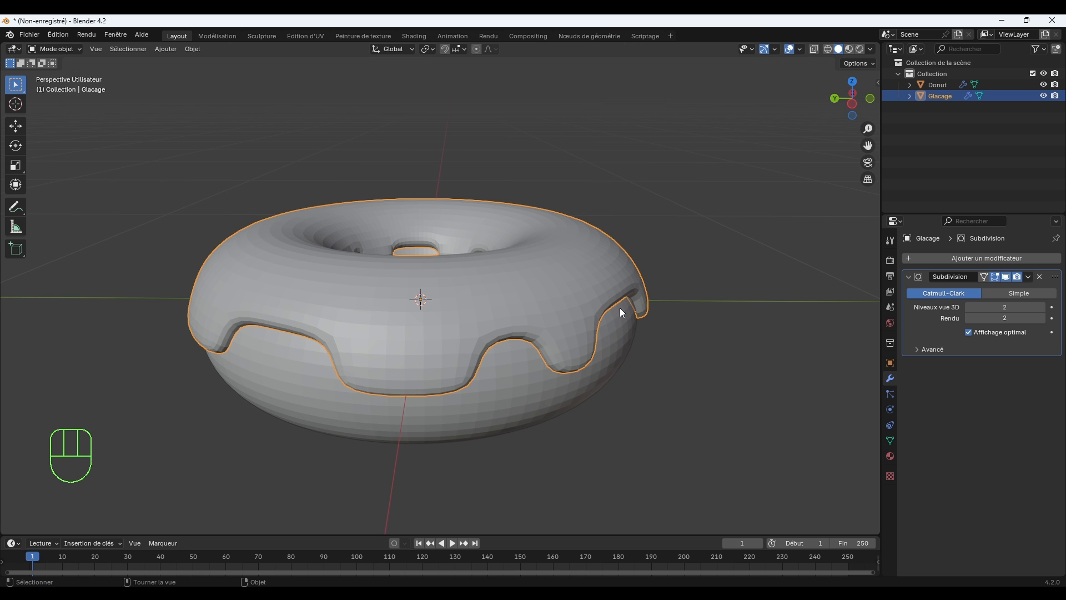
pyautogui.keyDown('shift'); pyautogui.moveTo(691, 304); pyautogui.dragTo(729, 357, button='middle'); pyautogui.keyUp('shift')
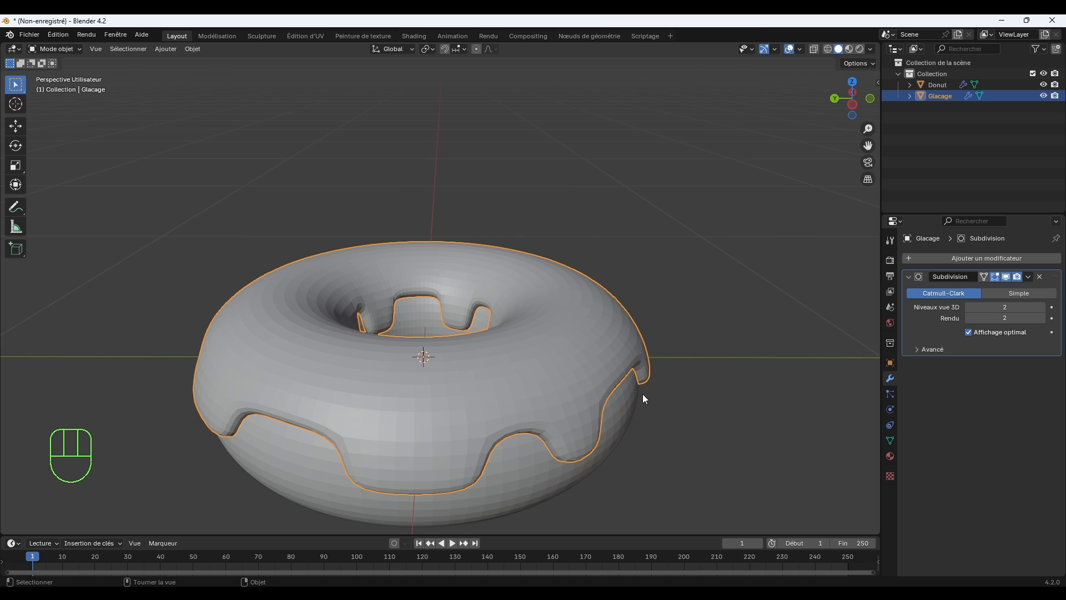
pyautogui.rightClick(564, 327)
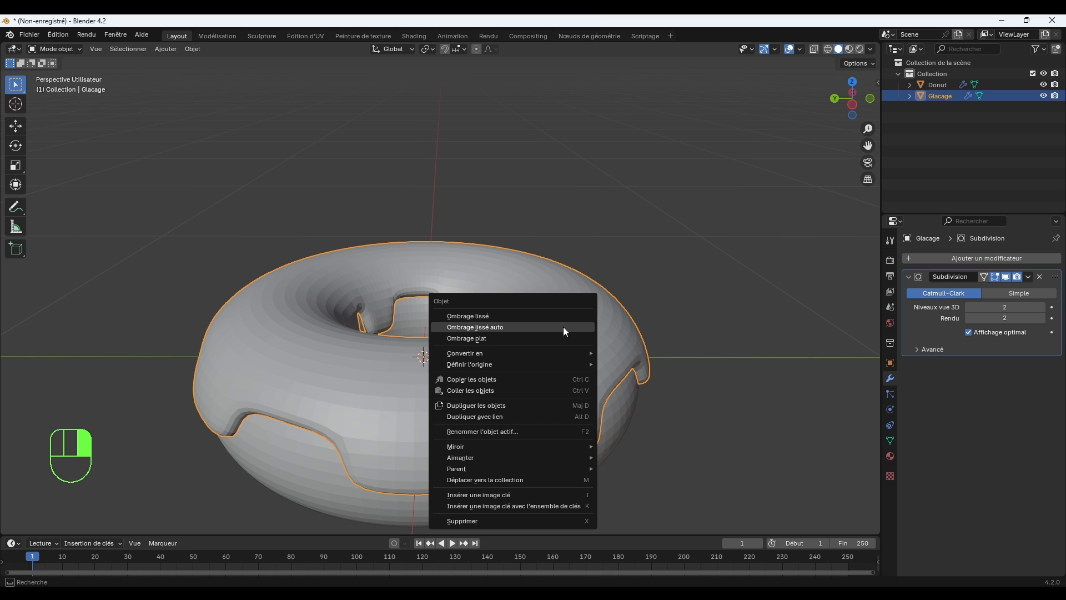
pyautogui.click(499, 329)
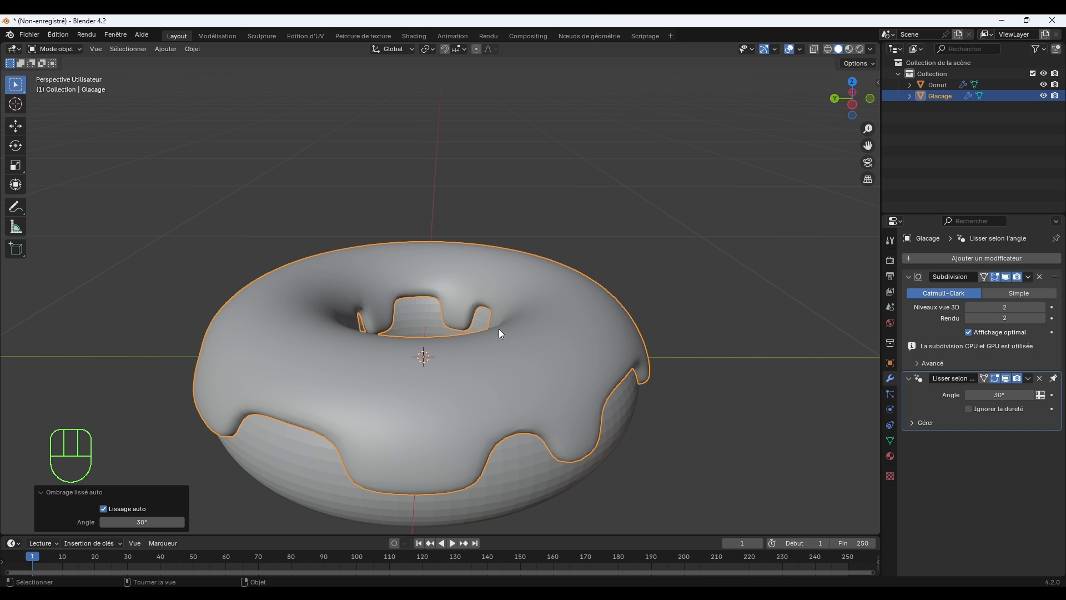
# Apply auto smooth shading to the donut base with a 30° angle and deselect it.
pyautogui.moveTo(596, 394); pyautogui.dragTo(642, 405, button='middle')
pyautogui.click(638, 407)
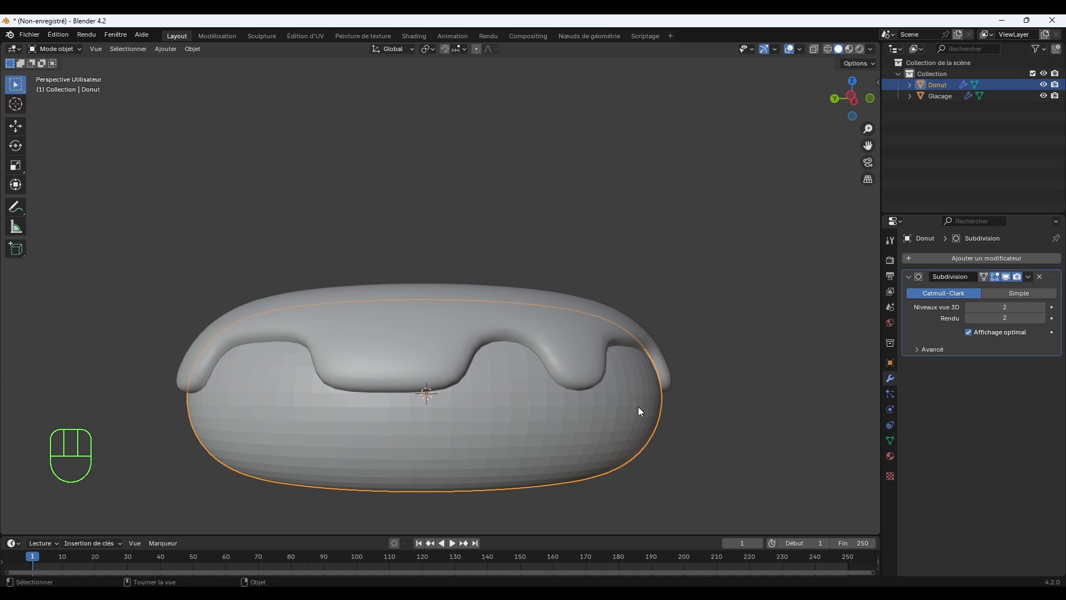
pyautogui.rightClick(638, 407)
pyautogui.click(613, 381)
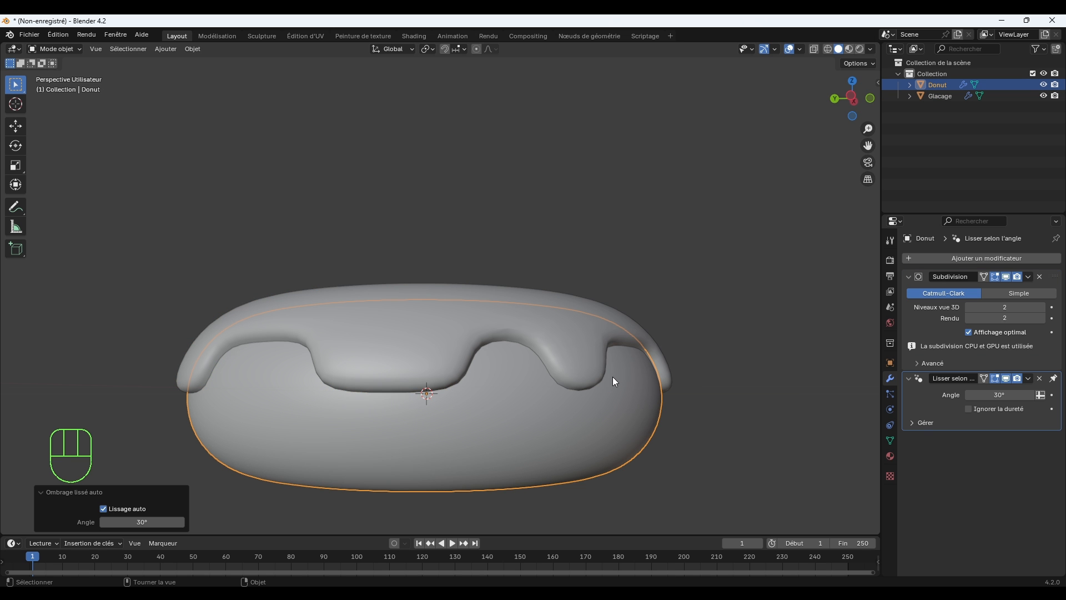
pyautogui.moveTo(613, 381); pyautogui.dragTo(659, 304, button='middle')
pyautogui.click(687, 327)
pyautogui.scroll(-2, 685, 322)
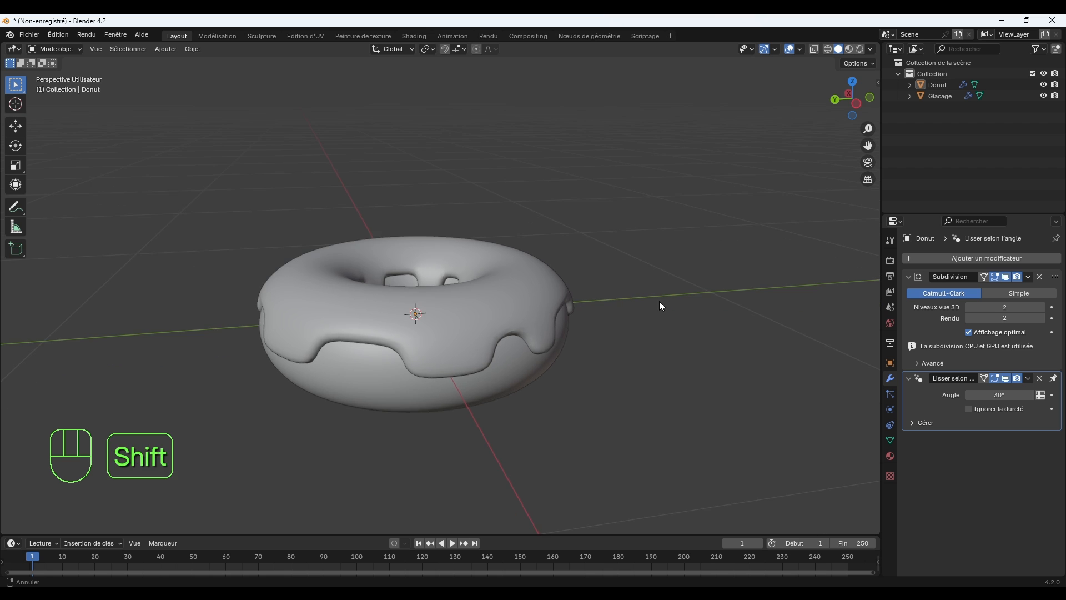
pyautogui.scroll(1, 657, 309)
# Check the icing's transform values, apply its scale, and deselect it.
pyautogui.click(583, 330)
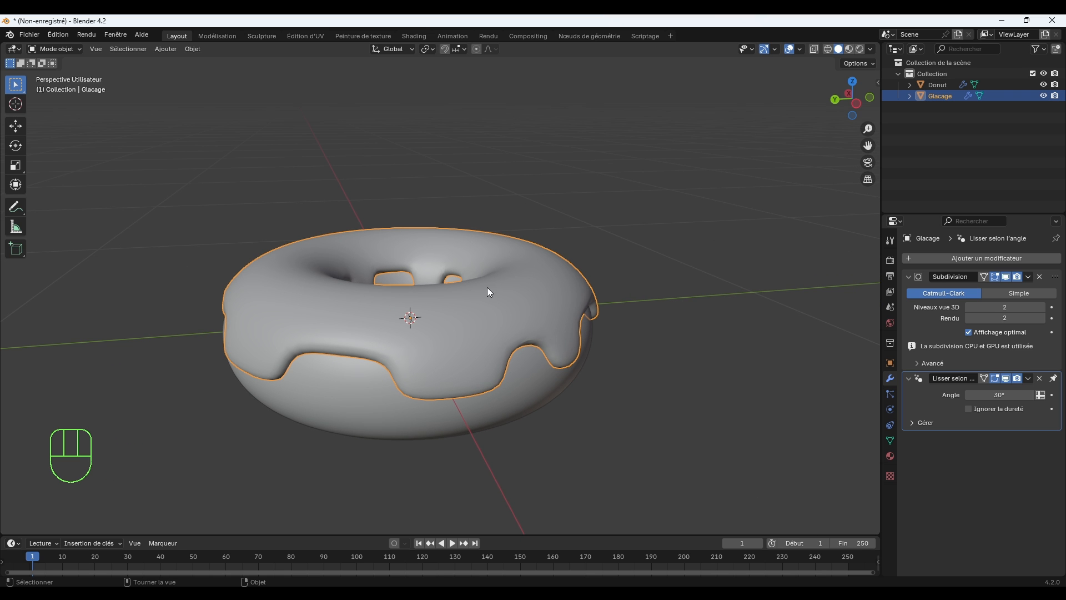
pyautogui.click(876, 80)
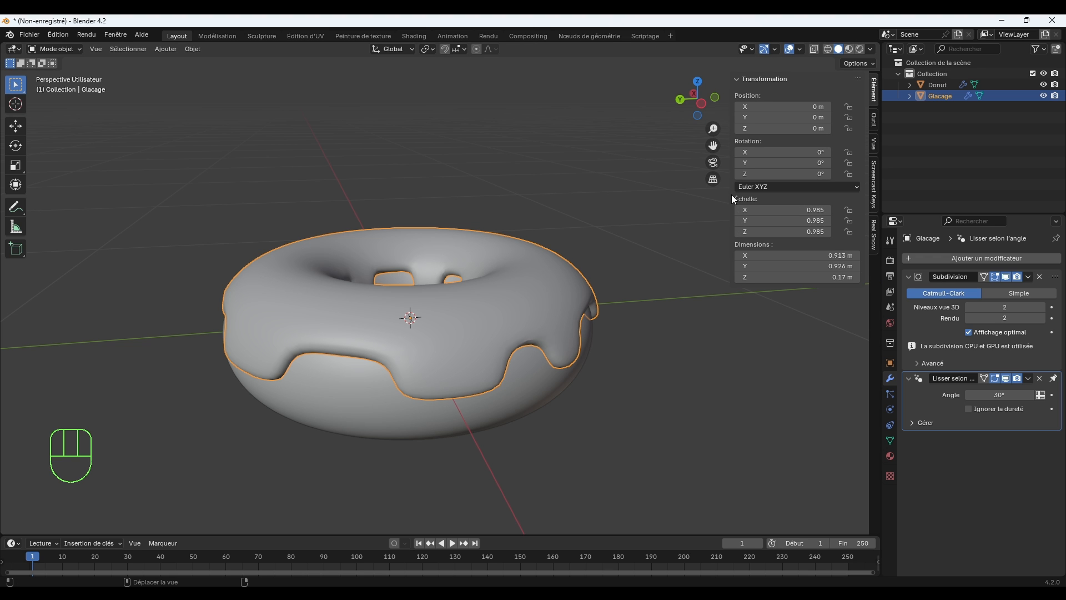
pyautogui.press('n')
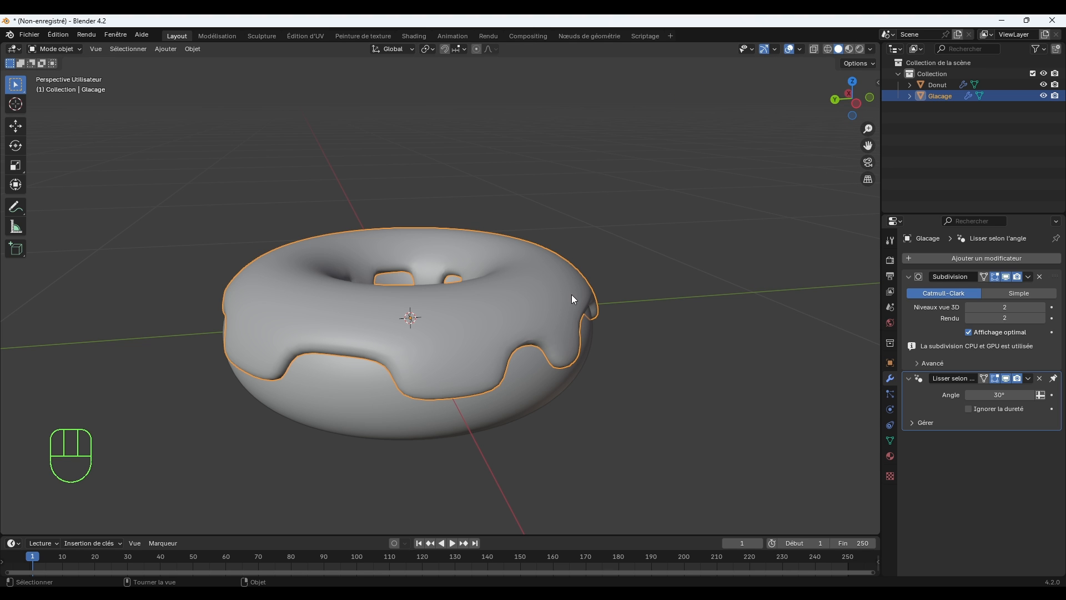
pyautogui.hotkey('ctrl', 'a')
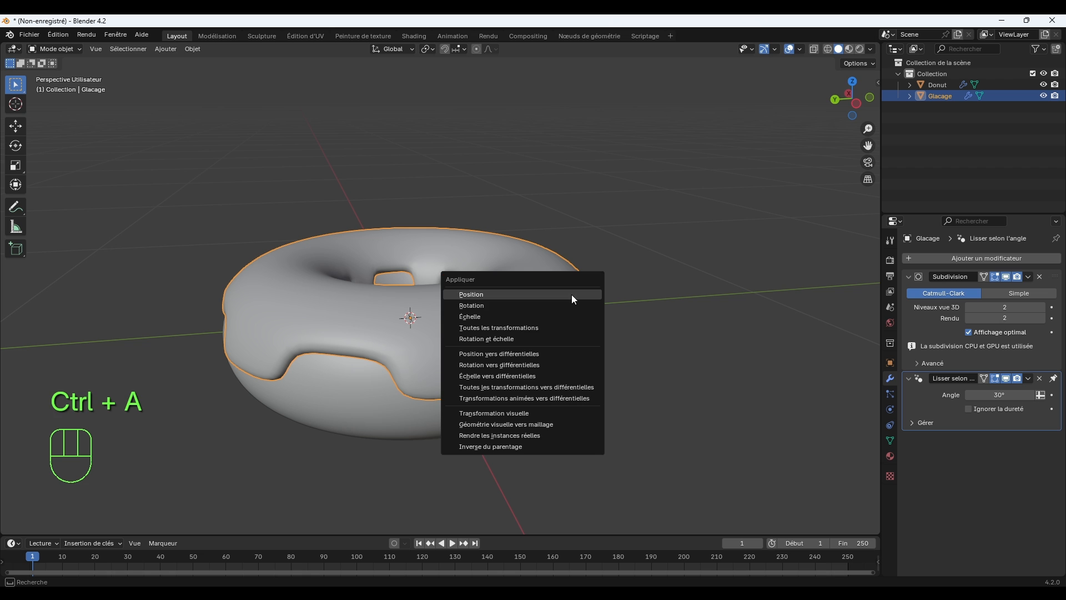
pyautogui.click(557, 315)
pyautogui.click(667, 273)
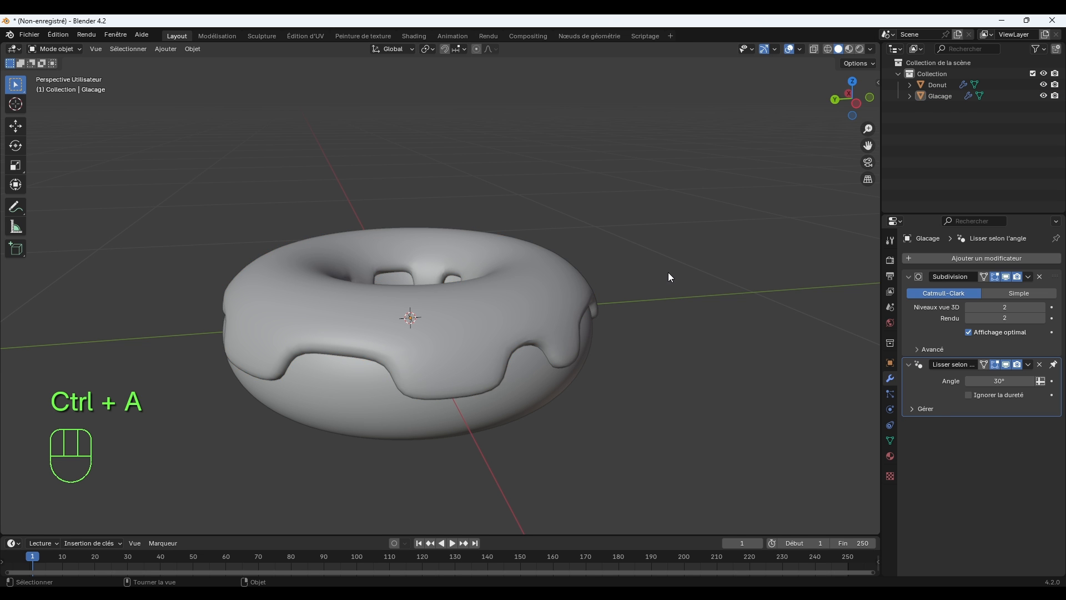
pyautogui.moveTo(668, 272); pyautogui.dragTo(715, 302, button='middle')
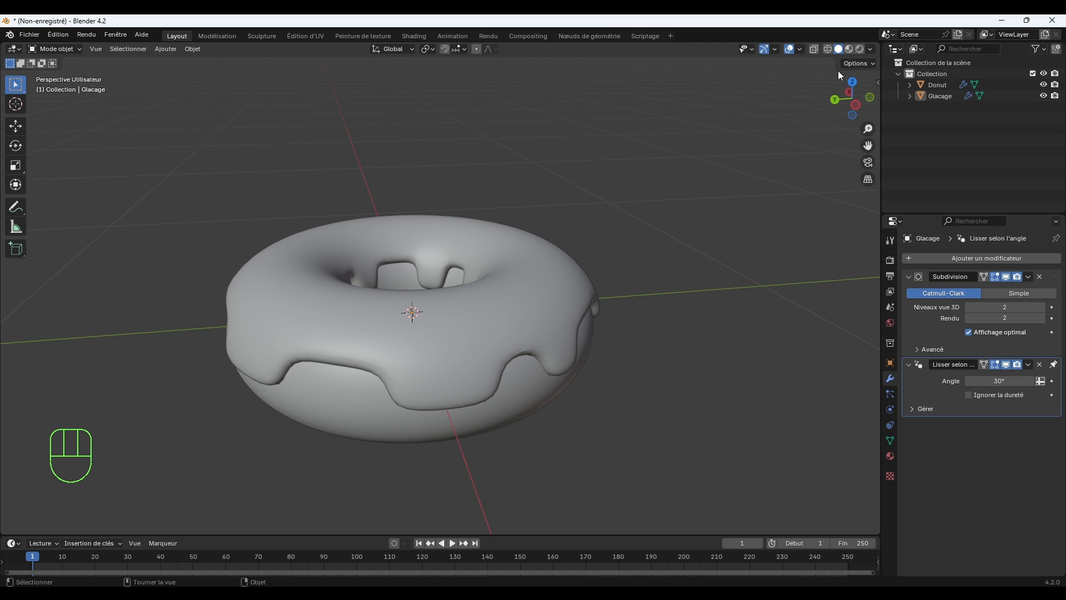
# Preview the model in Material Preview shading and switch the viewport to Rendered shading.
pyautogui.click(849, 48)
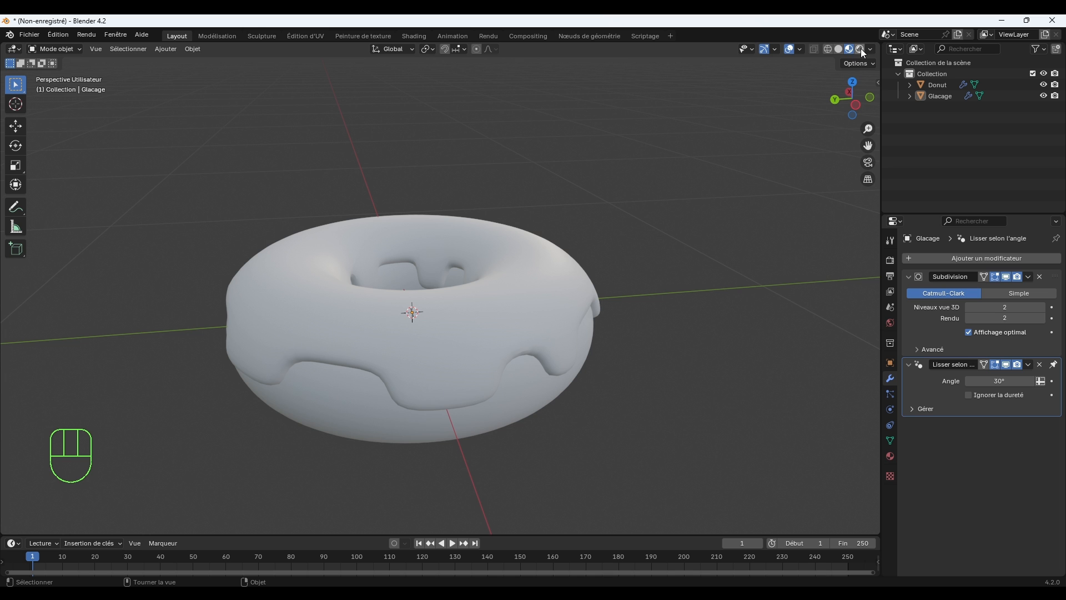
pyautogui.click(861, 48)
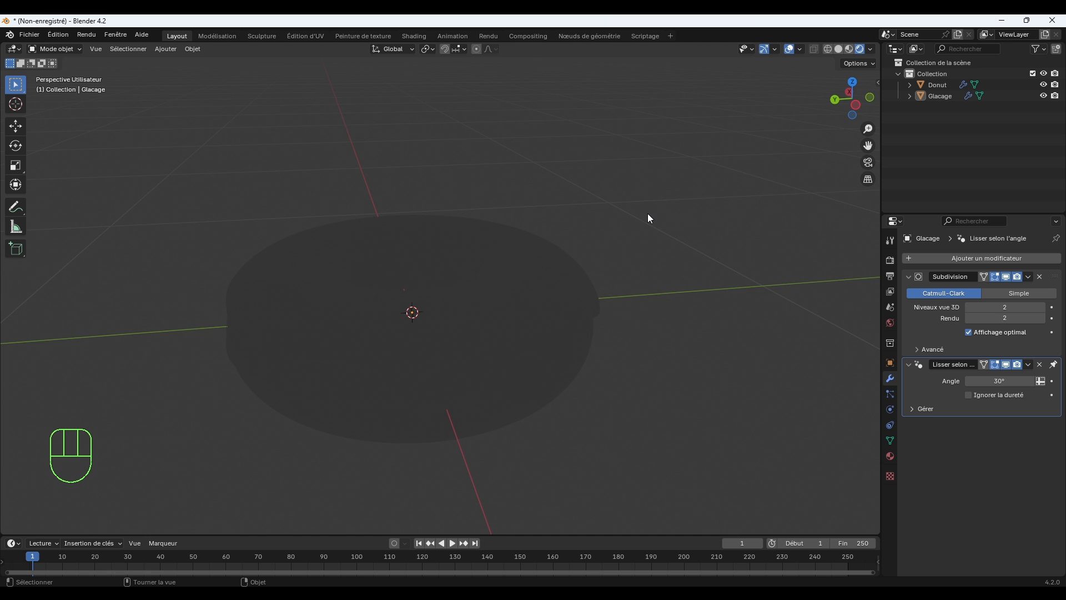
pyautogui.scroll(-4, 649, 215)
pyautogui.scroll(-4, 650, 218)
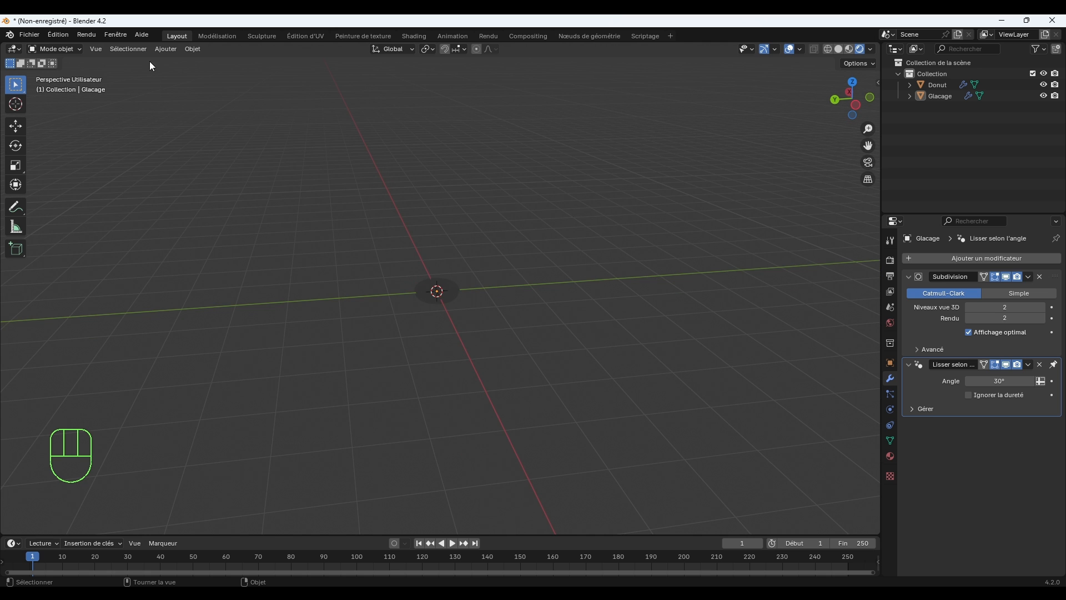
# Add a point light and raise it about 1.63 m along Z above the donut.
pyautogui.click(166, 49)
pyautogui.moveTo(177, 195)
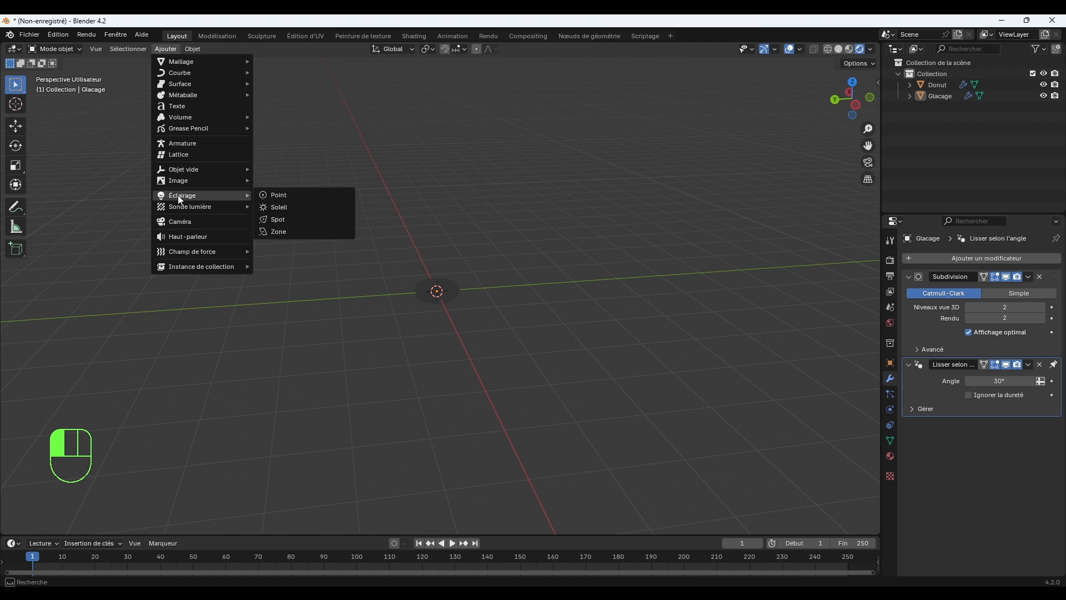
pyautogui.click(278, 195)
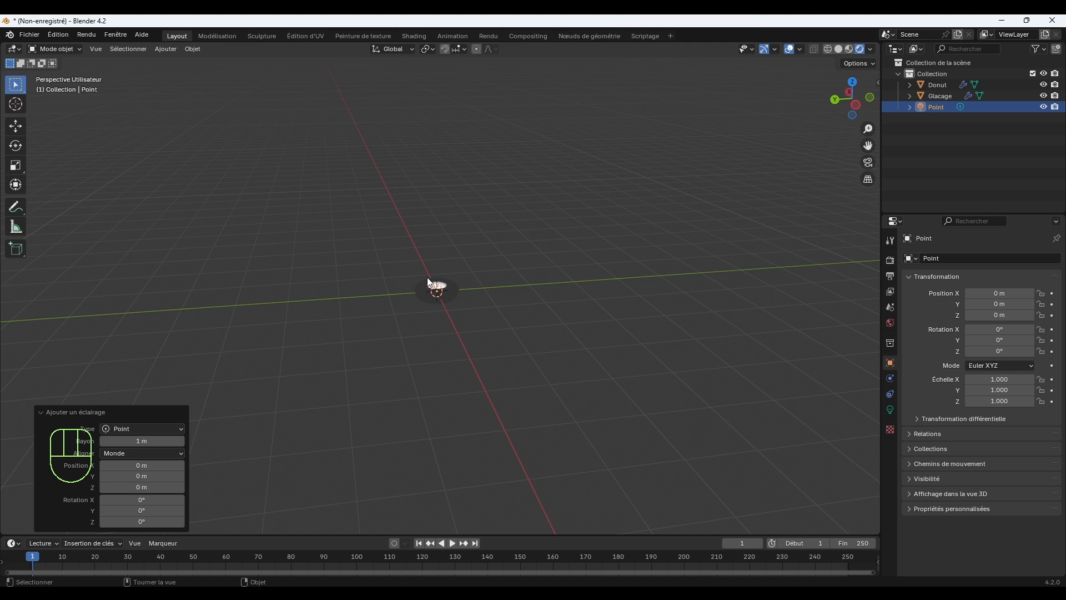
pyautogui.press('g')
pyautogui.press('z')
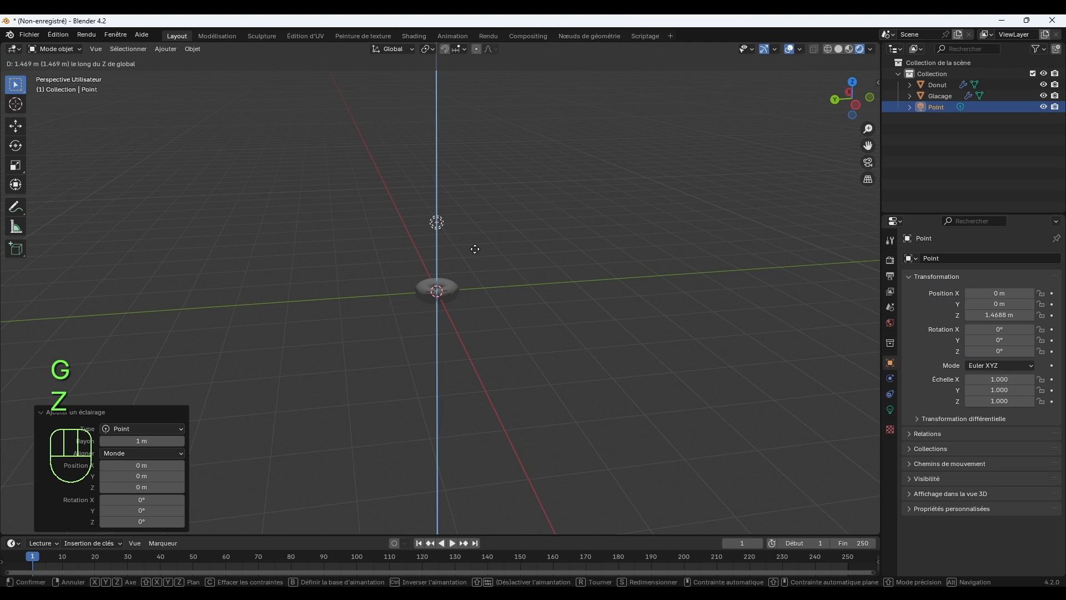
pyautogui.click(476, 244)
# Move the point light to one side of the donut, at about X -1.22 m, Y -1.60 m, Z 1.45 m.
pyautogui.moveTo(456, 239); pyautogui.dragTo(489, 244, button='middle')
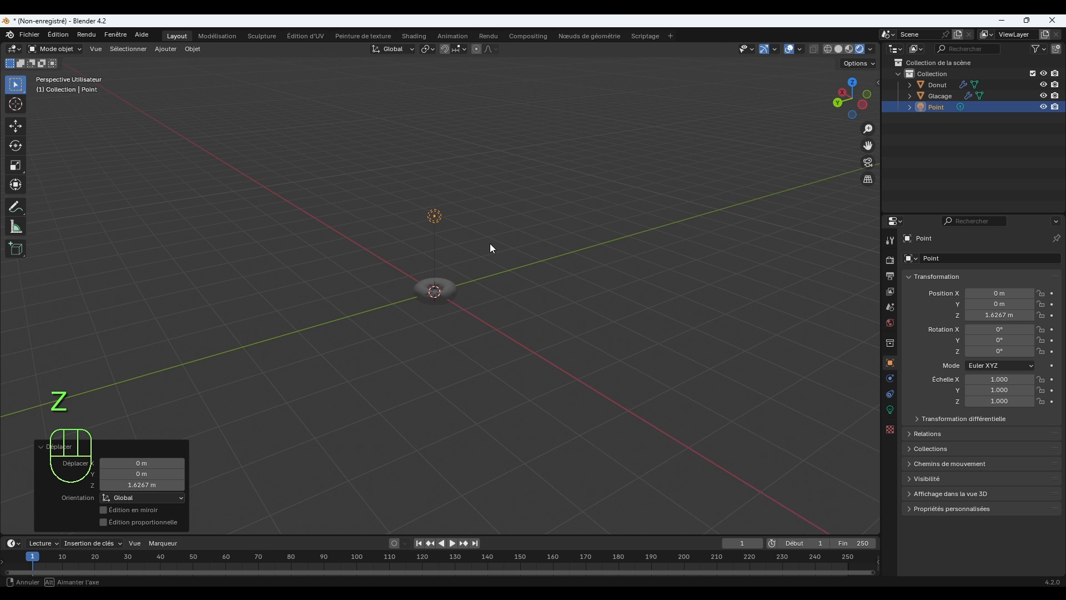
pyautogui.press('g')
pyautogui.click(591, 255)
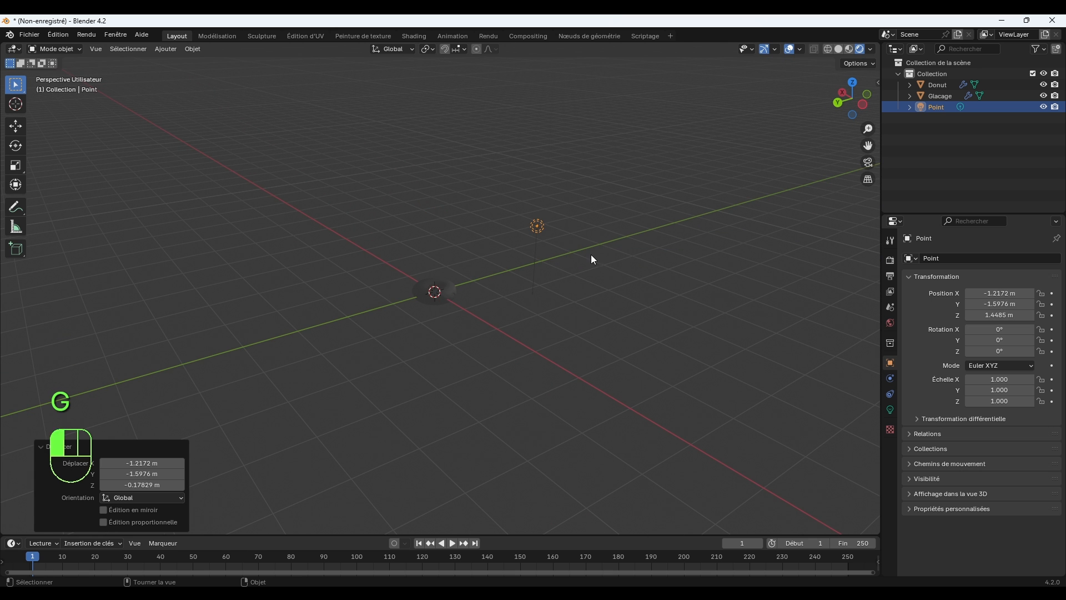
pyautogui.moveTo(652, 289); pyautogui.dragTo(559, 285, button='middle')
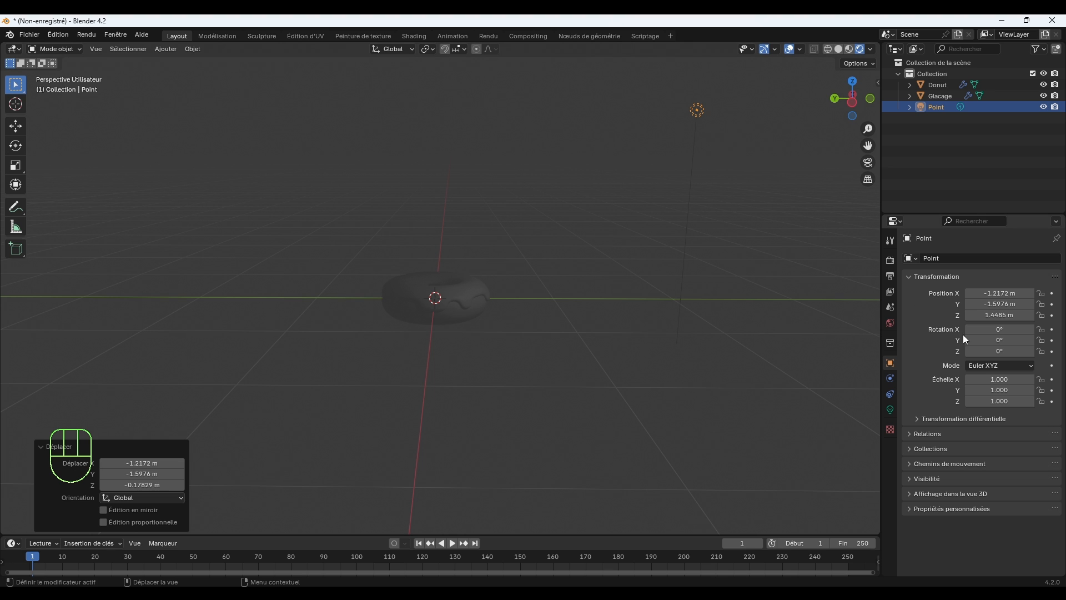
# Set the point light's power to 100 W.
pyautogui.click(892, 410)
pyautogui.click(1006, 333)
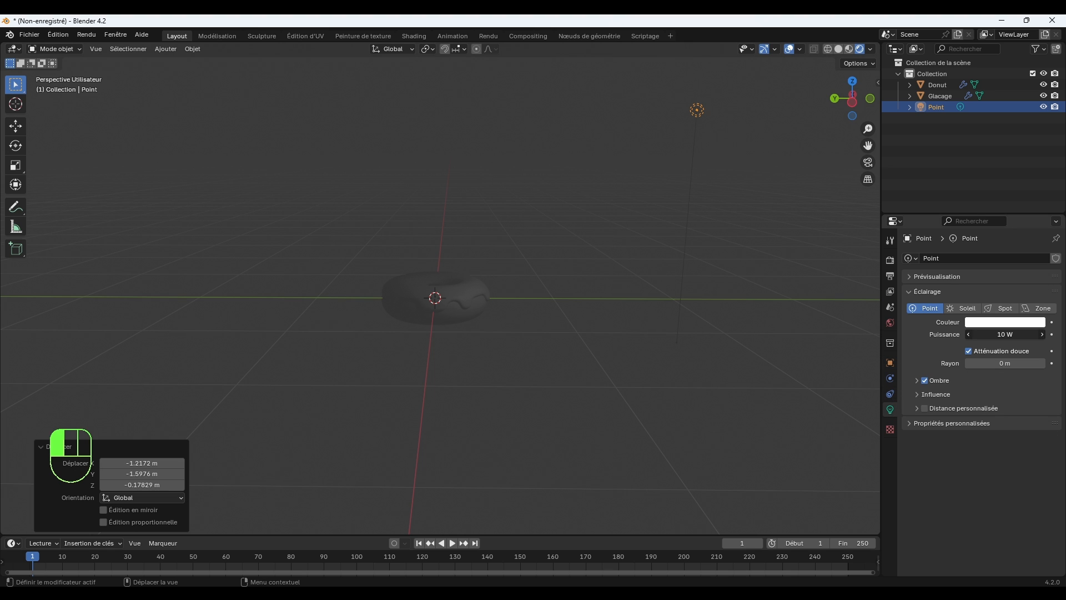
pyautogui.write('100')
pyautogui.press('Return')
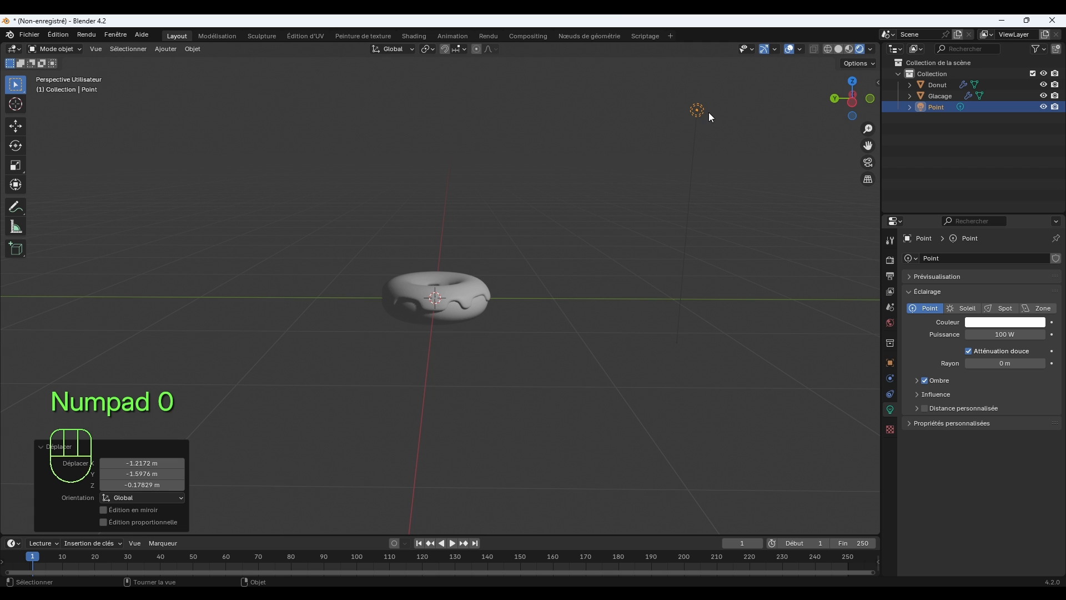
# Duplicate the point light and place the copy about 2.8 m along Y on the donut's opposite side, leaving nothing selected.
pyautogui.hotkey('shift', 'd')
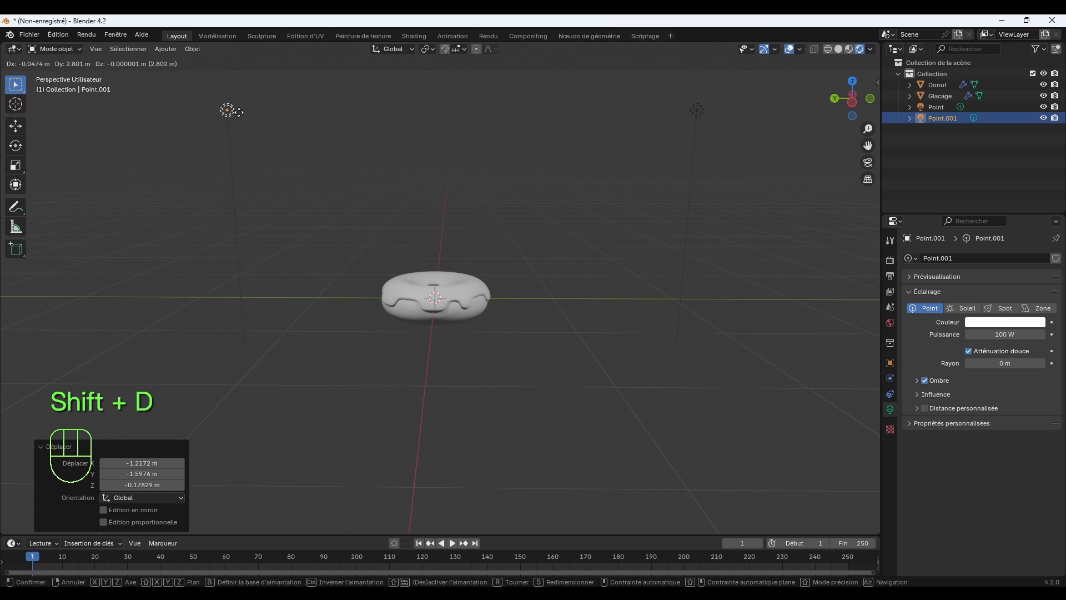
pyautogui.click(239, 112)
pyautogui.scroll(2, 410, 200)
pyautogui.click(558, 253)
pyautogui.scroll(4, 560, 272)
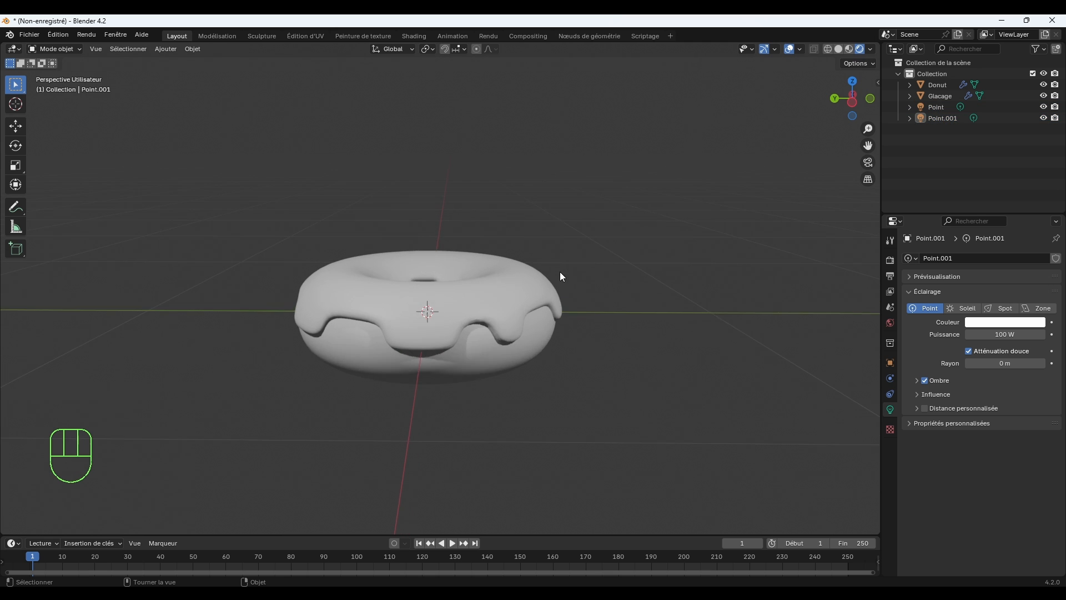
pyautogui.moveTo(560, 271)
pyautogui.mouseDown(button='middle')
pyautogui.moveTo(607, 274)
pyautogui.moveTo(576, 271)
pyautogui.mouseUp(button='middle')
pyautogui.scroll(5, 579, 291)
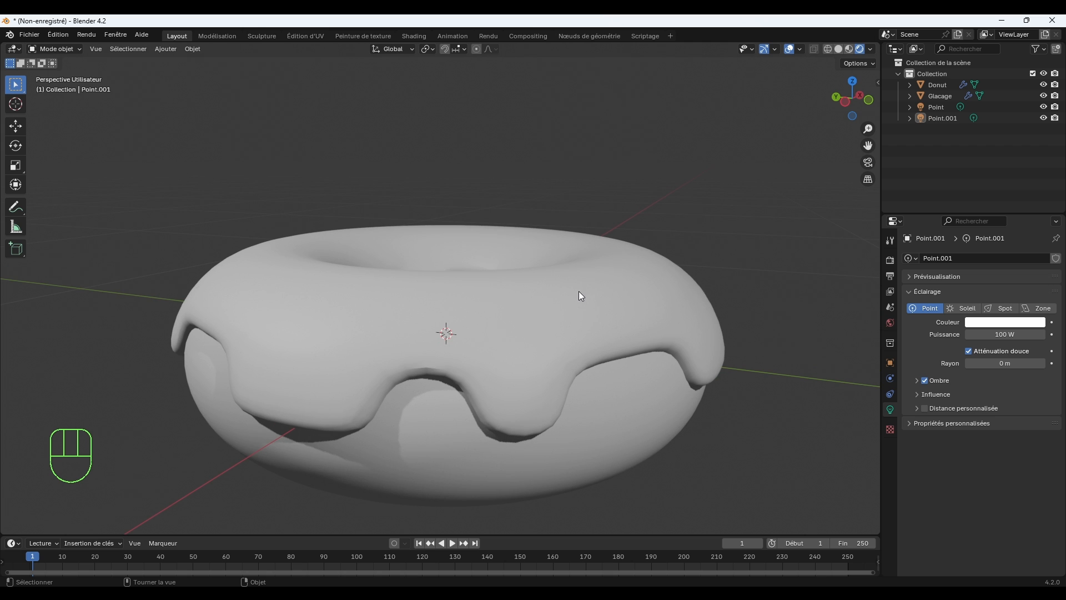
# Raise the icing's Subdivision modifier to level 3 for both the viewport and the render.
pyautogui.click(512, 365)
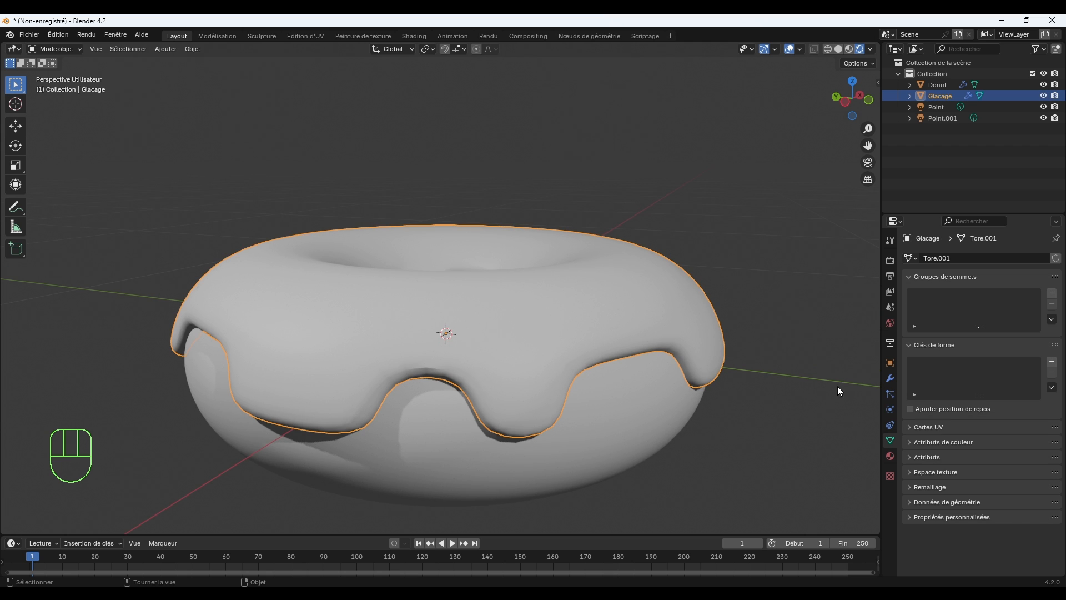
pyautogui.click(890, 378)
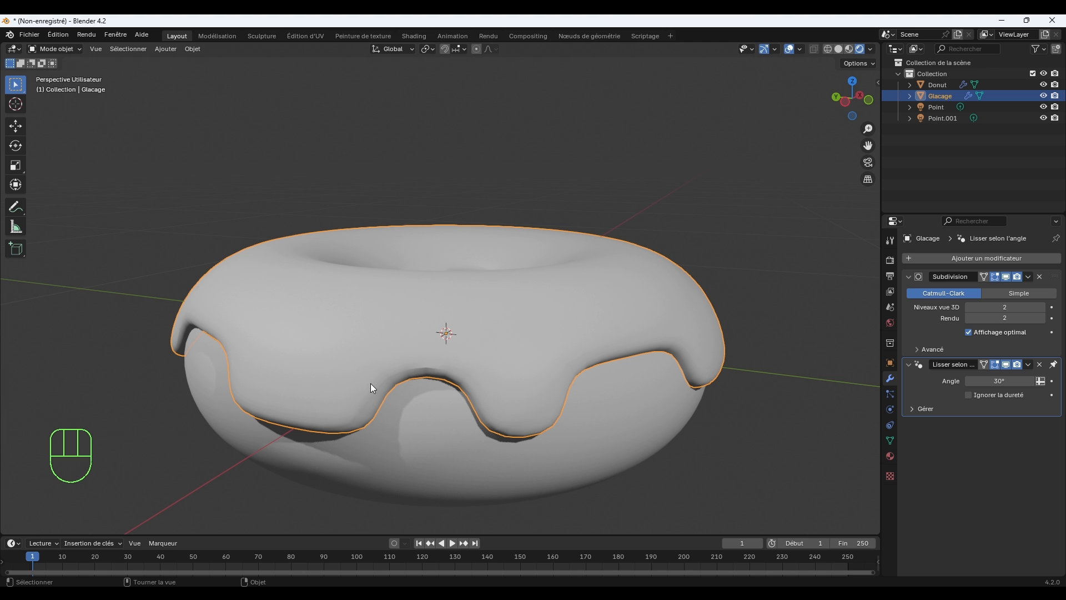
pyautogui.click(1042, 307)
pyautogui.click(1042, 317)
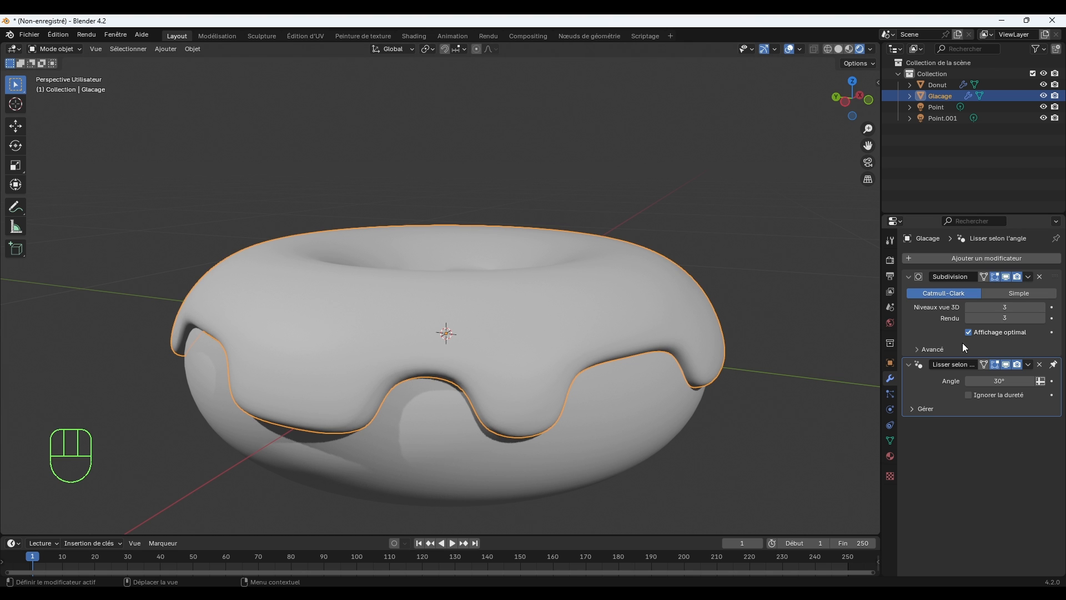
# Raise the donut base's Subdivision modifier to level 3 for viewport and render, leaving nothing selected.
pyautogui.click(634, 410)
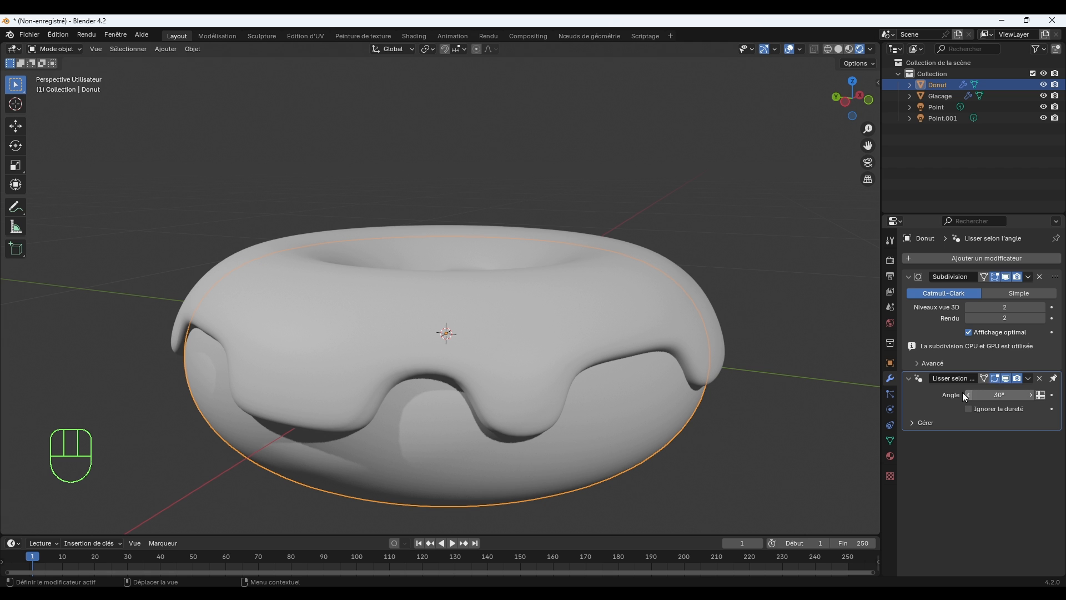
pyautogui.click(1042, 307)
pyautogui.click(1043, 317)
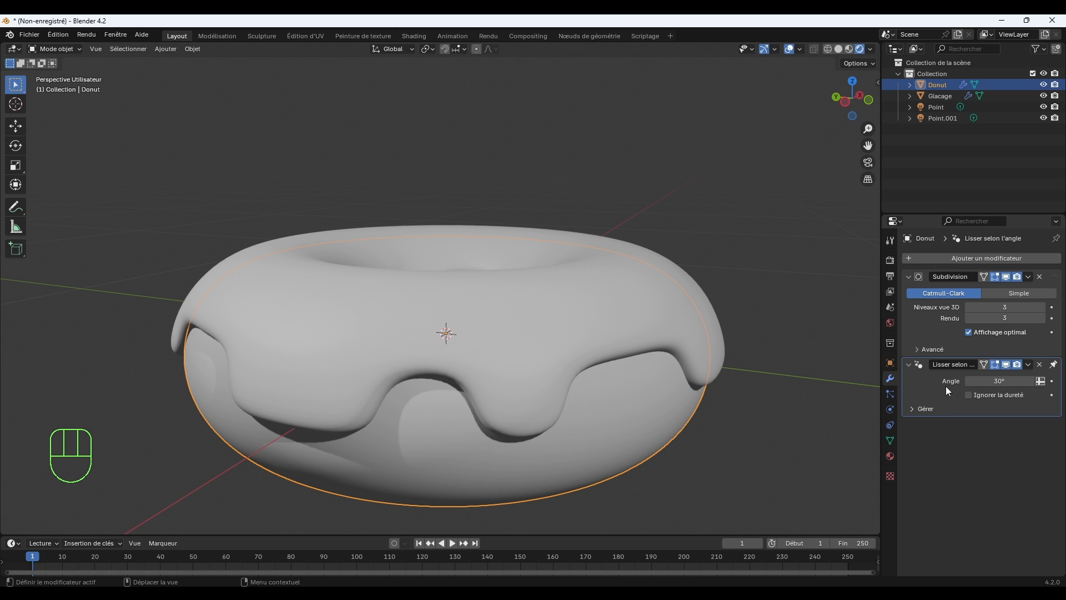
pyautogui.click(777, 416)
pyautogui.moveTo(776, 395)
pyautogui.mouseDown(button='middle')
pyautogui.moveTo(765, 388)
pyautogui.moveTo(792, 394)
pyautogui.moveTo(769, 394)
pyautogui.mouseUp(button='middle')
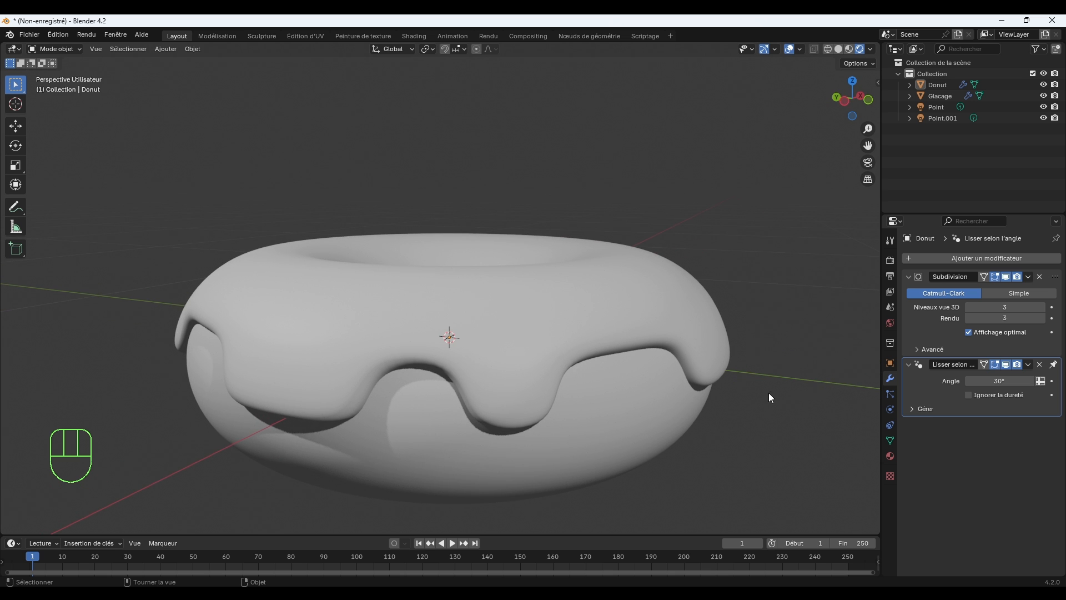
pyautogui.click(304, 381)
pyautogui.moveTo(401, 344); pyautogui.dragTo(357, 347, button='middle')
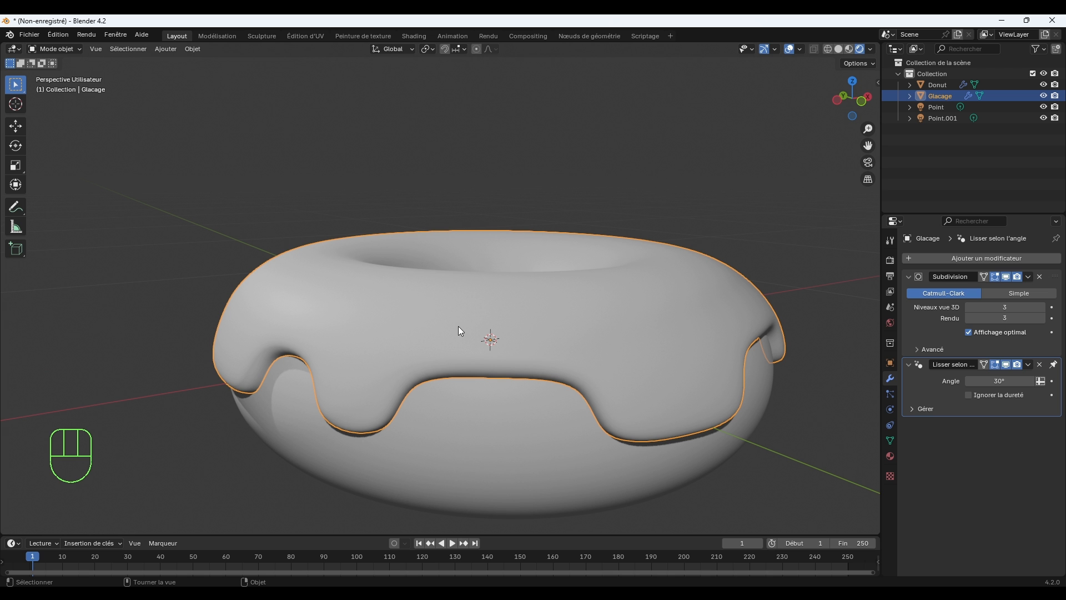
pyautogui.moveTo(458, 325); pyautogui.dragTo(578, 281, button='middle')
pyautogui.scroll(1, 583, 291)
pyautogui.moveTo(647, 301); pyautogui.dragTo(649, 295, button='middle')
# Give the donut base a new material with a light golden-brown base color.
pyautogui.click(525, 426)
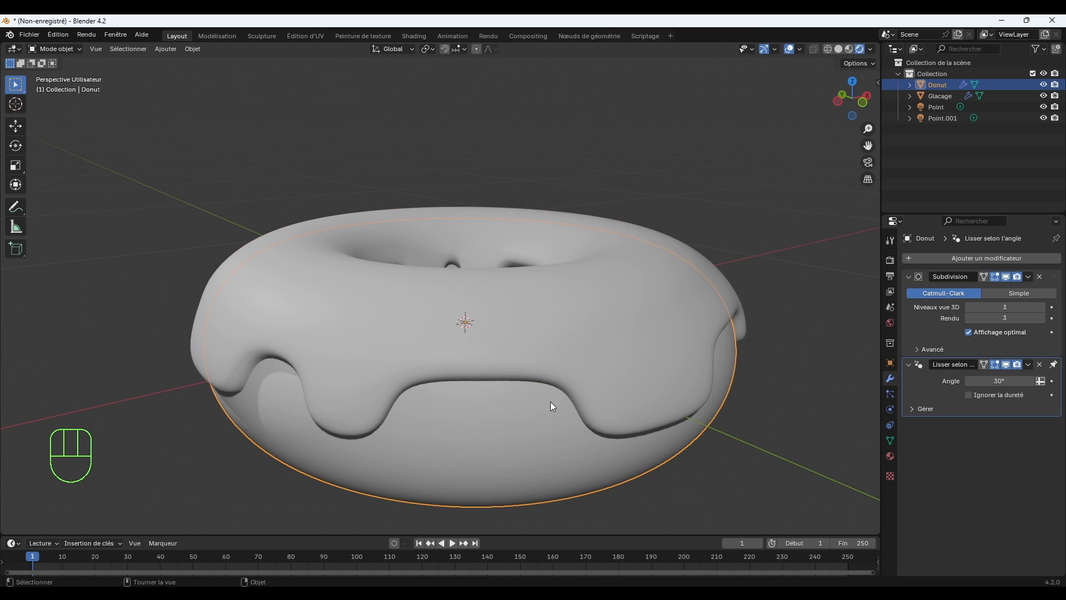
pyautogui.scroll(-3, 550, 402)
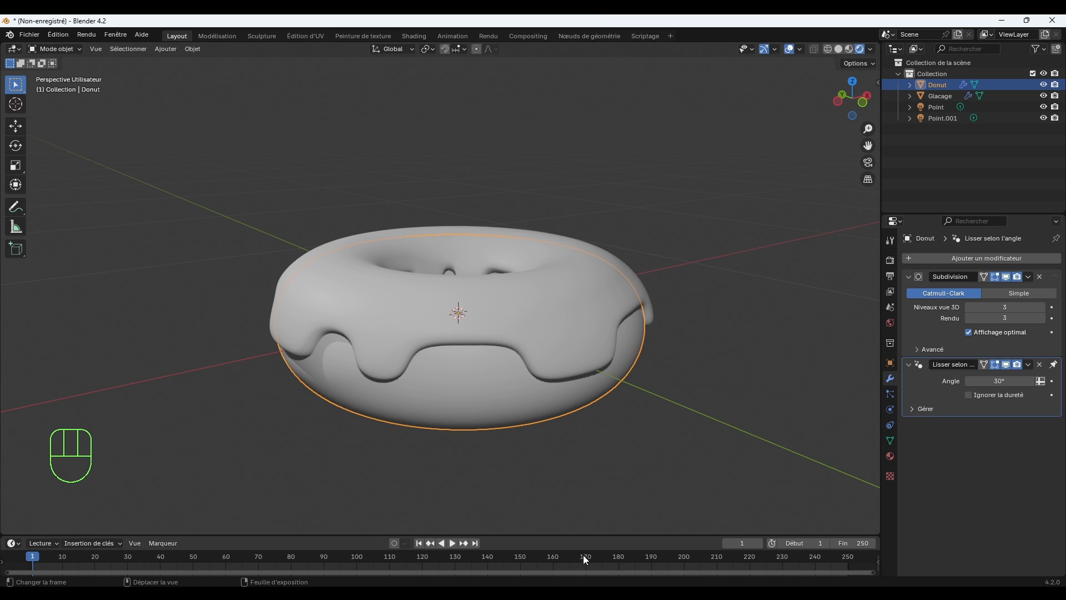
pyautogui.click(892, 455)
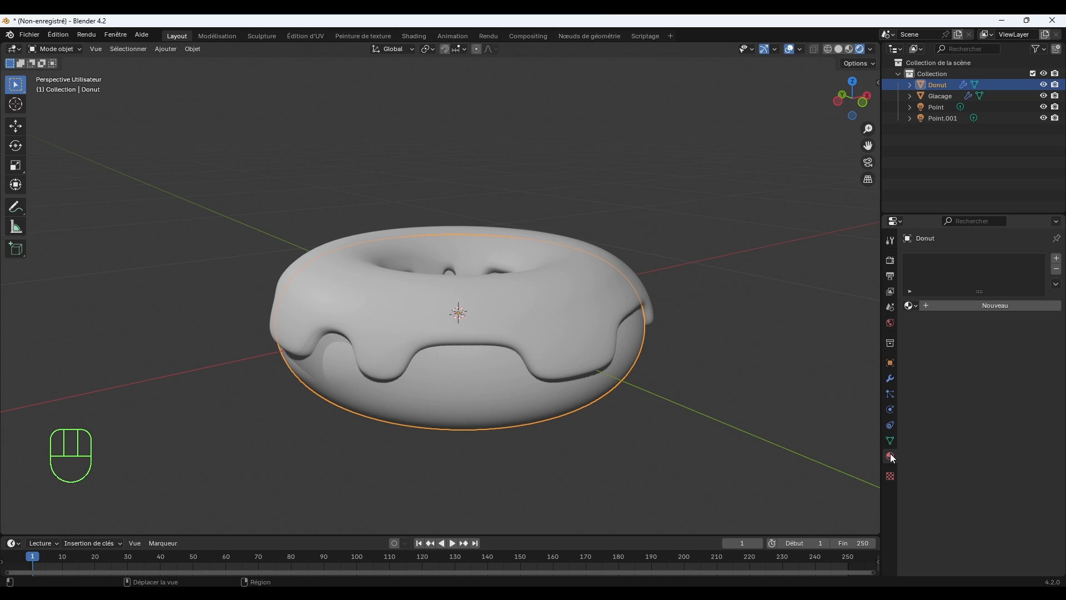
pyautogui.click(969, 304)
pyautogui.click(991, 376)
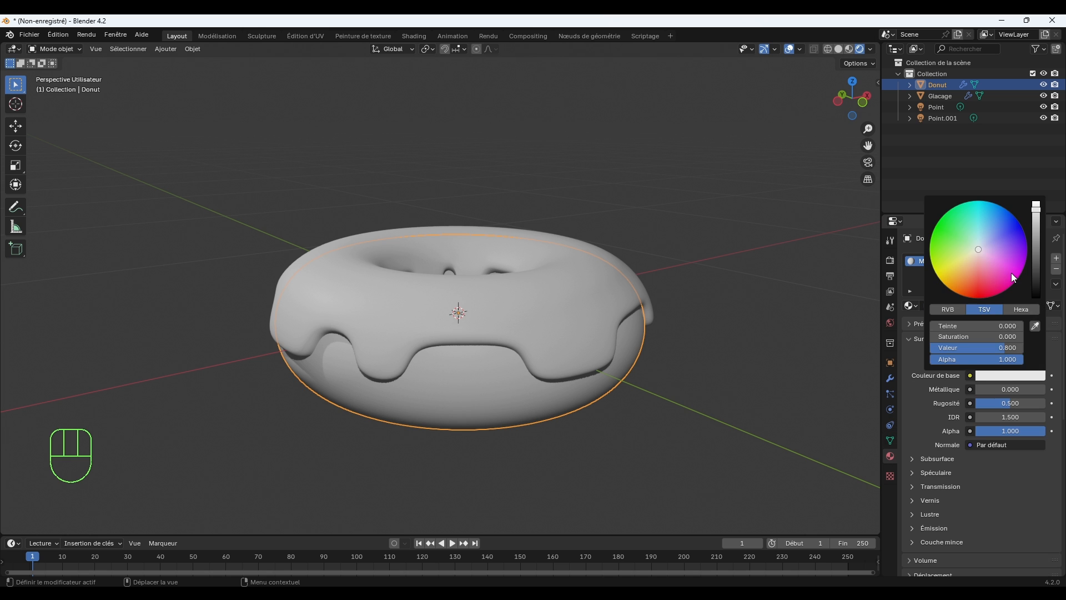
pyautogui.moveTo(964, 272); pyautogui.dragTo(966, 268)
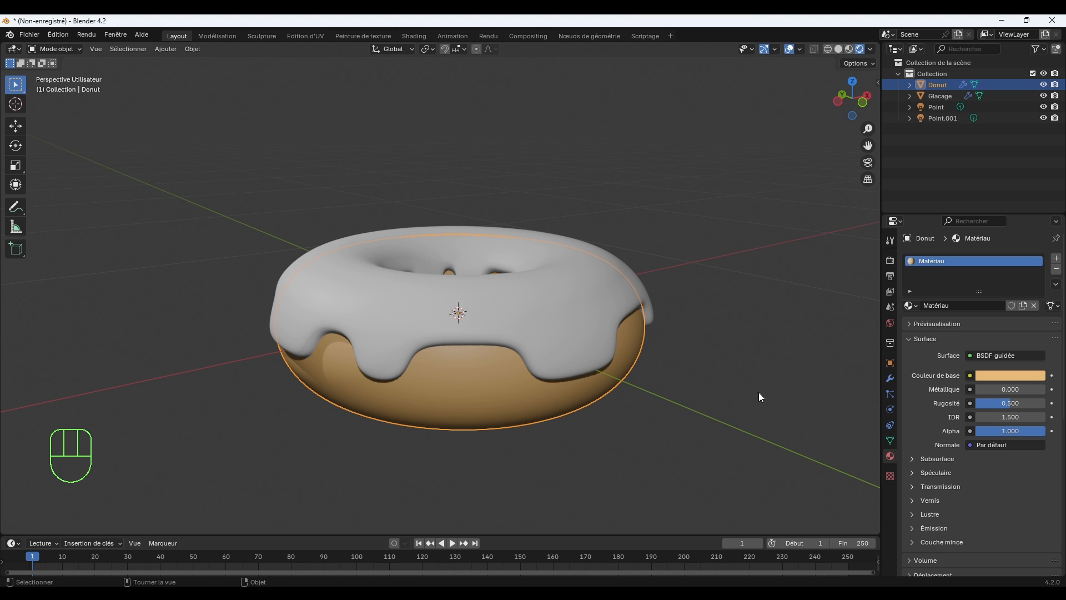
# Give the icing a new material with a light pink base color, leaving nothing selected.
pyautogui.click(557, 313)
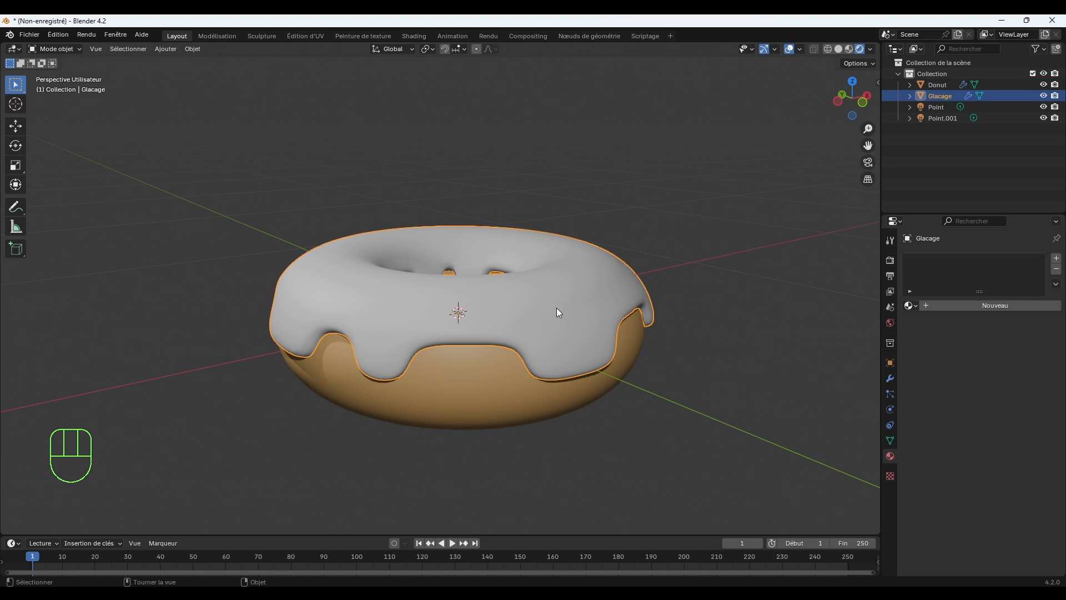
pyautogui.click(955, 305)
pyautogui.click(1007, 376)
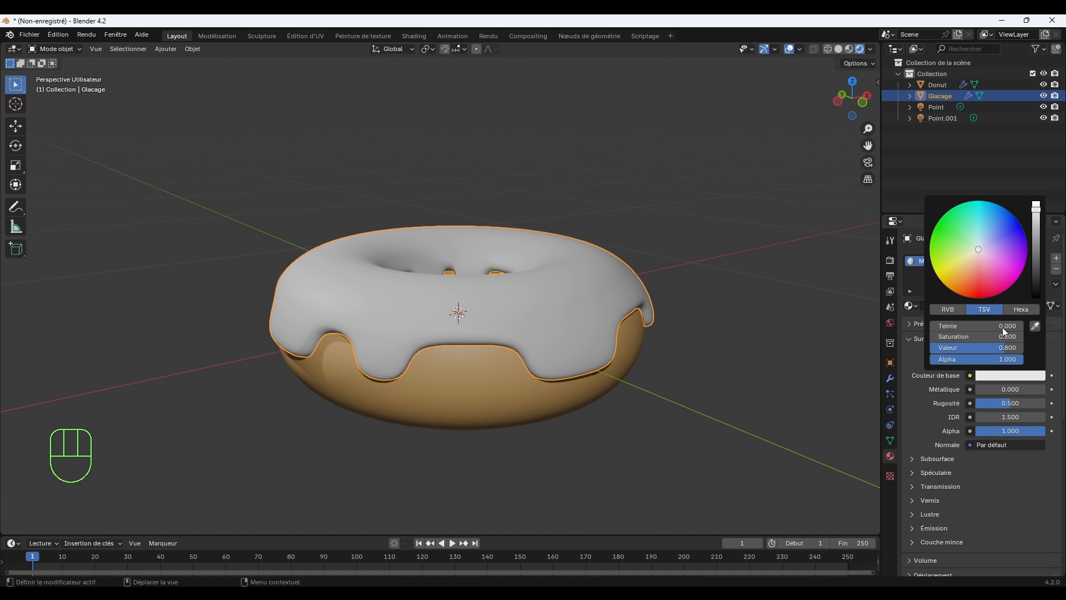
pyautogui.moveTo(981, 267); pyautogui.dragTo(987, 261)
pyautogui.scroll(1, 588, 334)
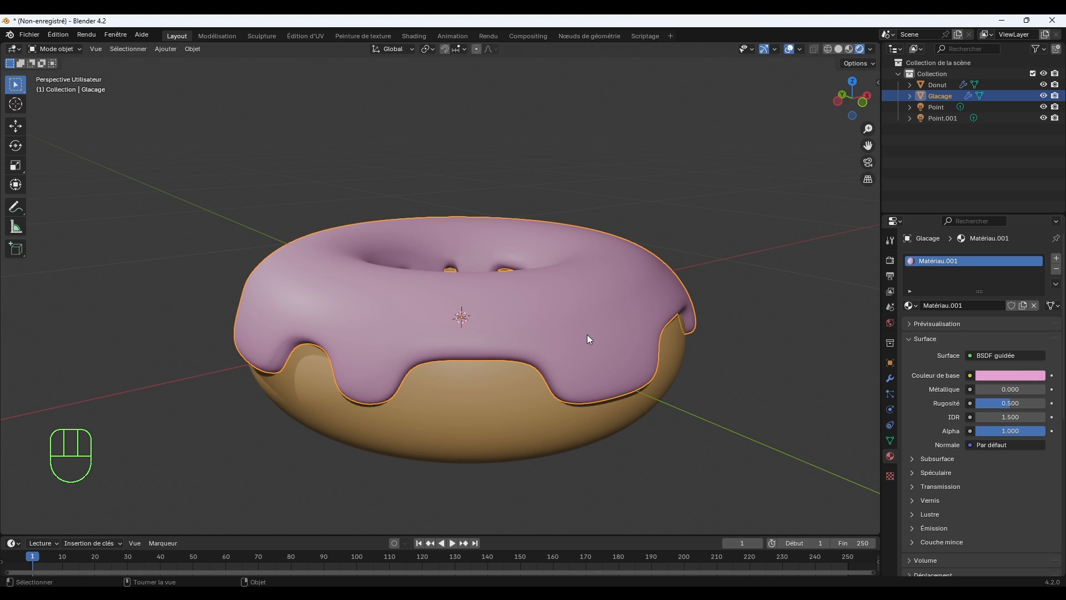
pyautogui.click(699, 369)
pyautogui.moveTo(683, 408)
pyautogui.mouseDown(button='middle')
pyautogui.moveTo(708, 411)
pyautogui.moveTo(715, 427)
pyautogui.mouseUp(button='middle')
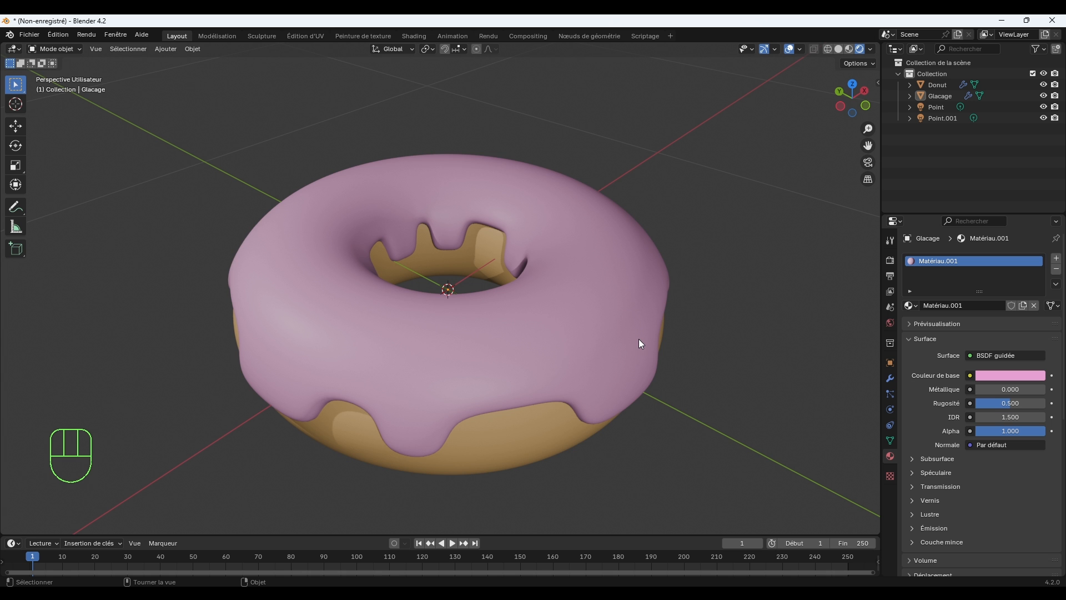
pyautogui.scroll(2, 639, 339)
pyautogui.moveTo(642, 345); pyautogui.dragTo(629, 320, button='middle')
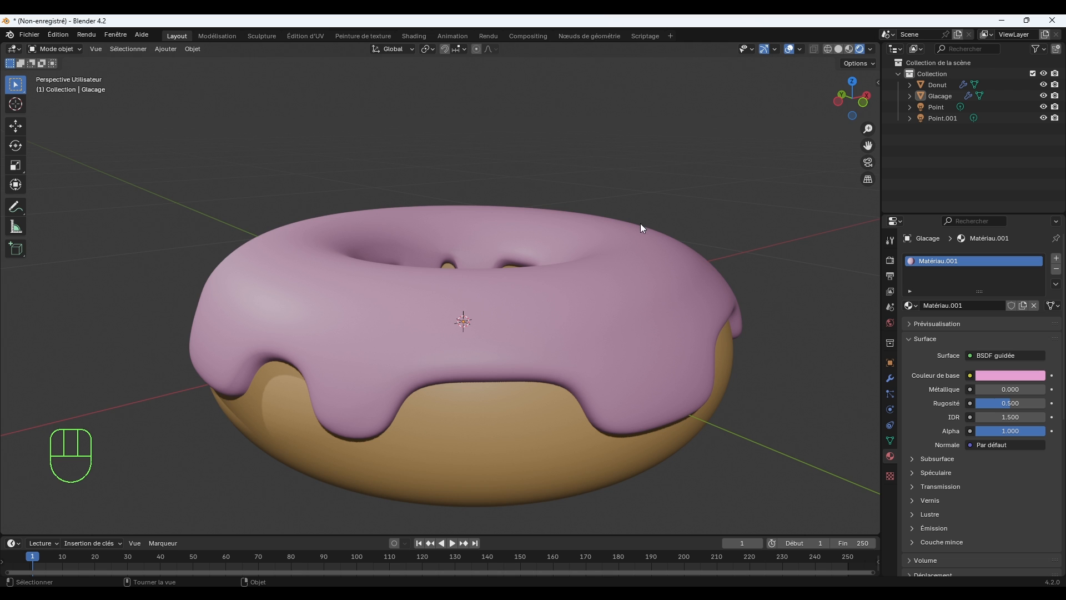
pyautogui.moveTo(596, 354); pyautogui.dragTo(593, 362, button='middle')
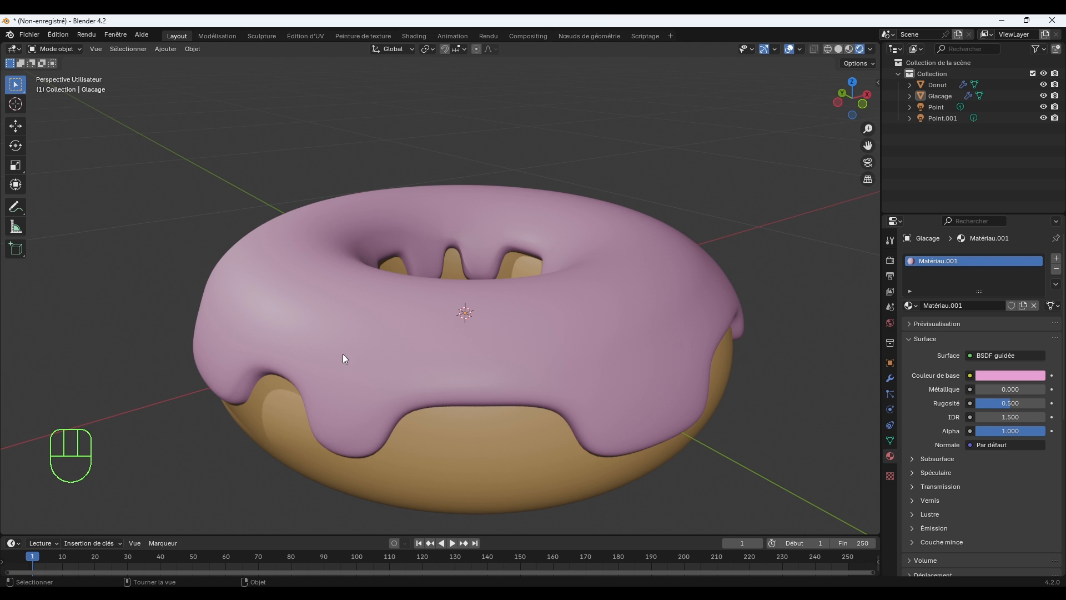
pyautogui.moveTo(375, 363); pyautogui.dragTo(364, 349, button='middle')
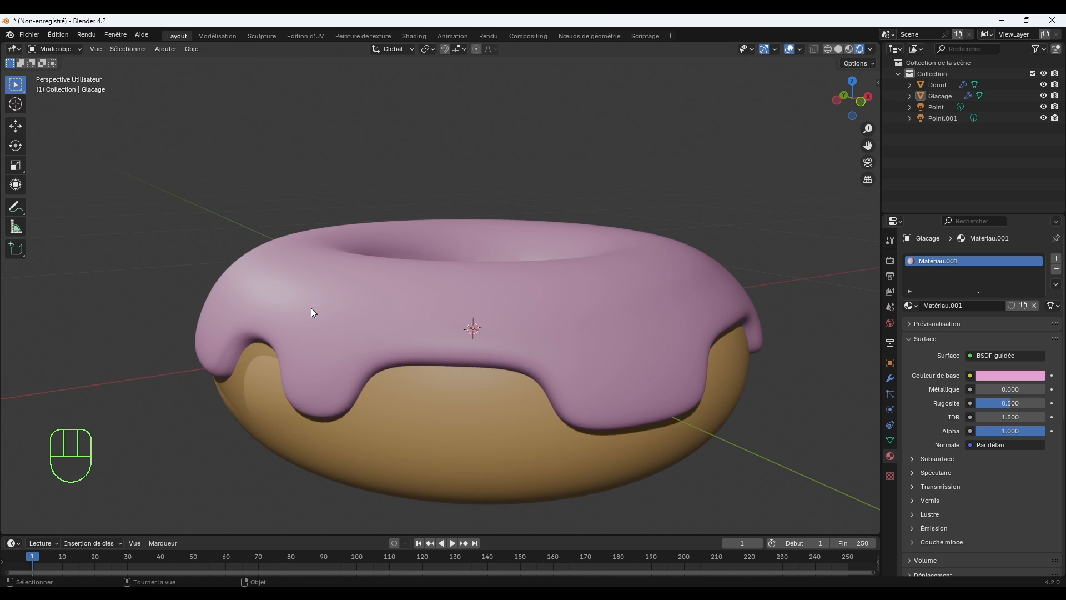
# Edit the icing mesh and nudge the outer face of one drip about 0.011 m inward toward the donut.
pyautogui.click(225, 349)
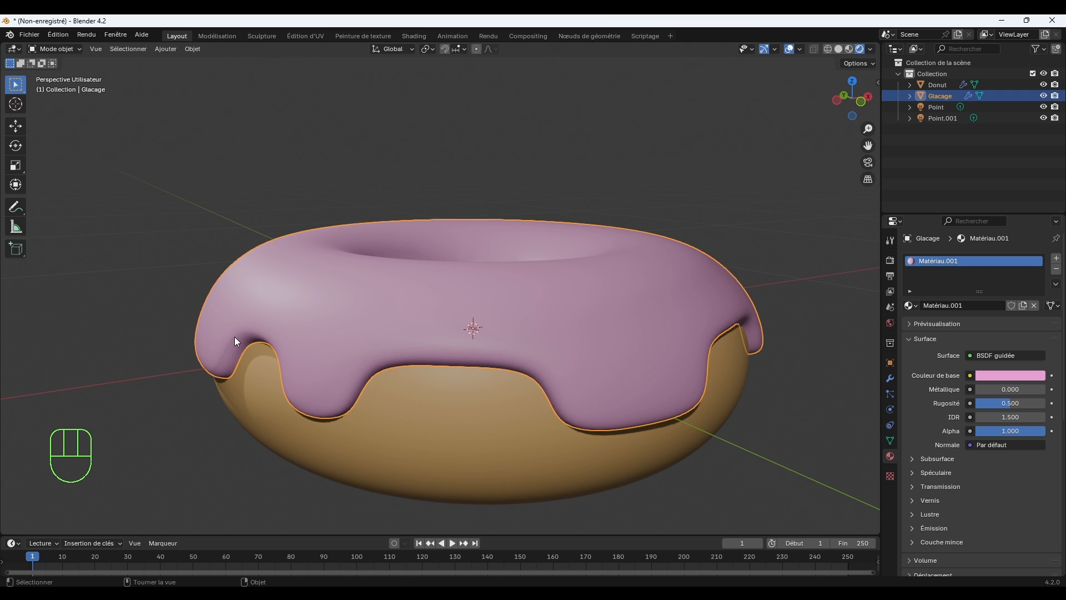
pyautogui.click(890, 378)
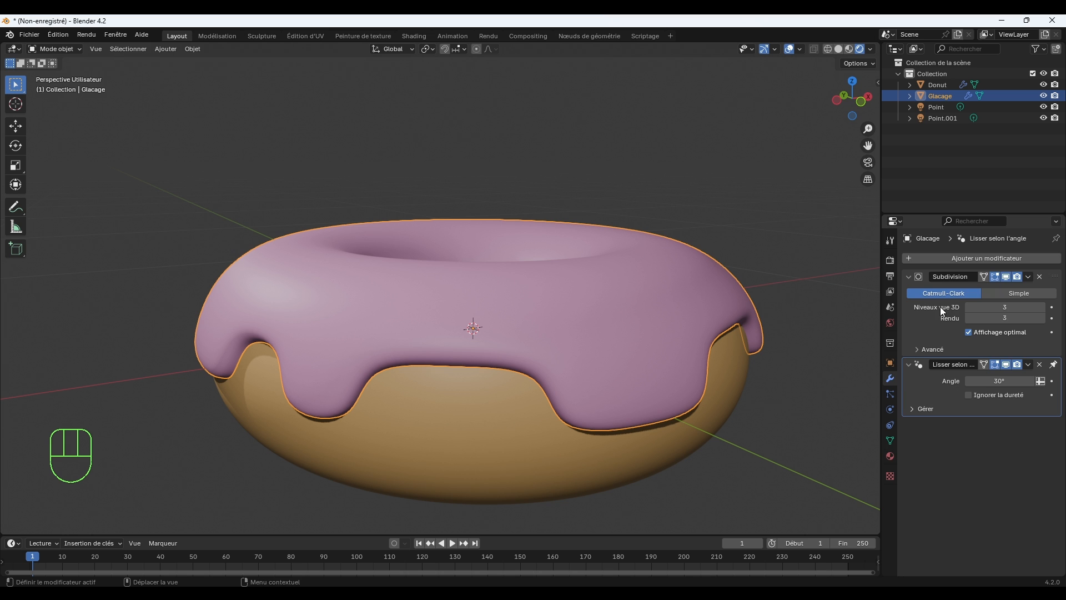
pyautogui.press('Tab')
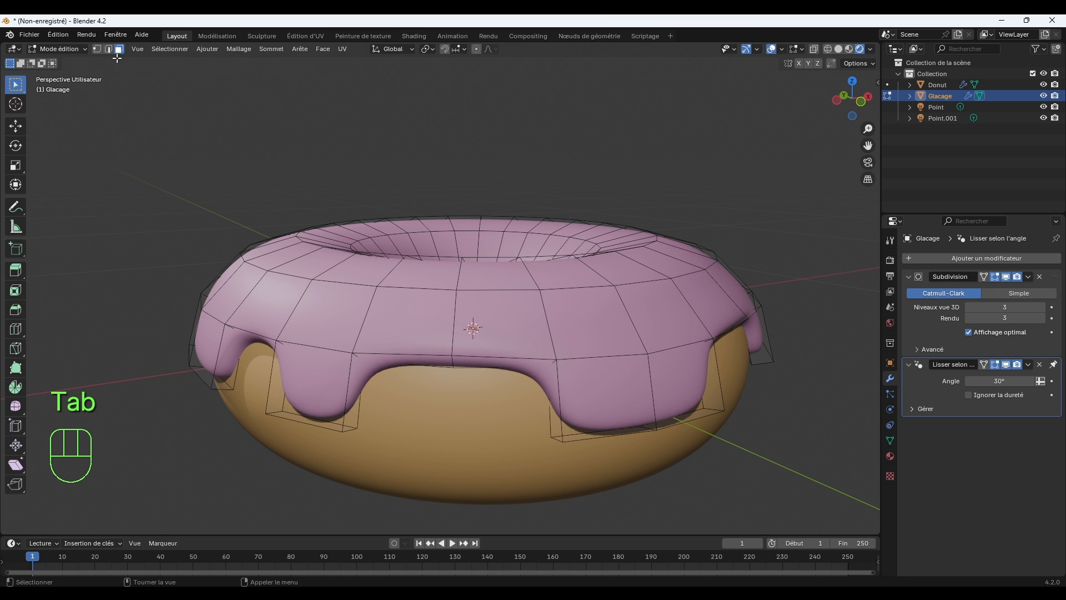
pyautogui.click(201, 328)
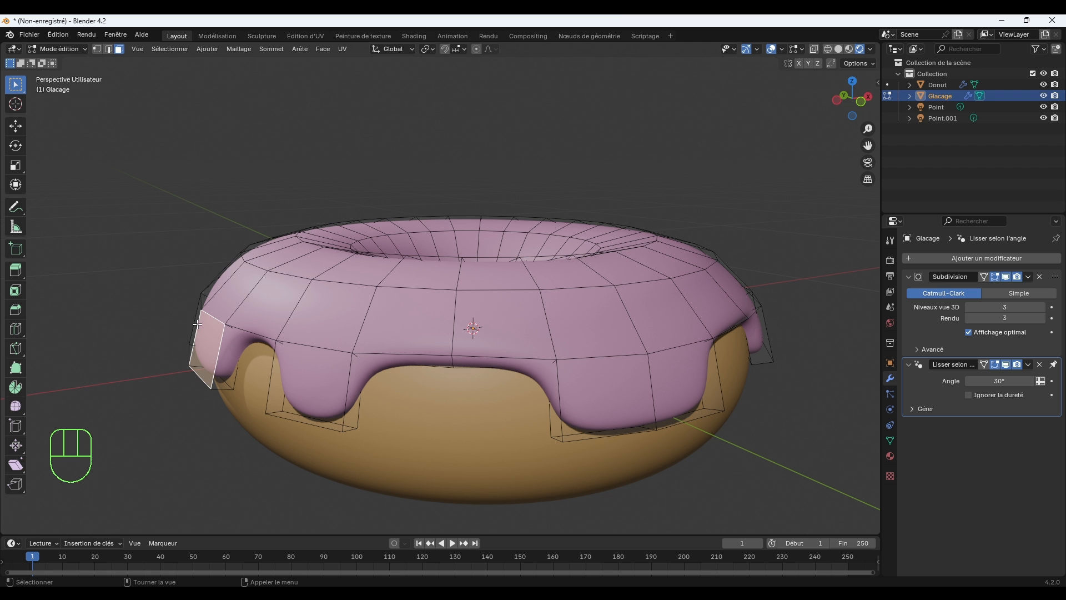
pyautogui.moveTo(252, 341); pyautogui.dragTo(232, 326, button='middle')
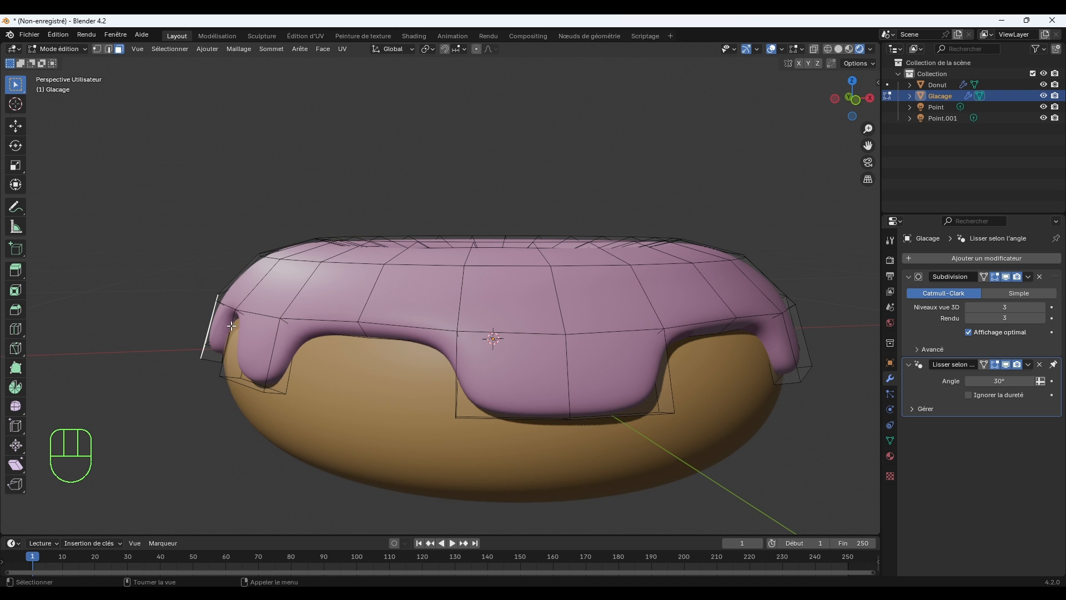
pyautogui.press('g')
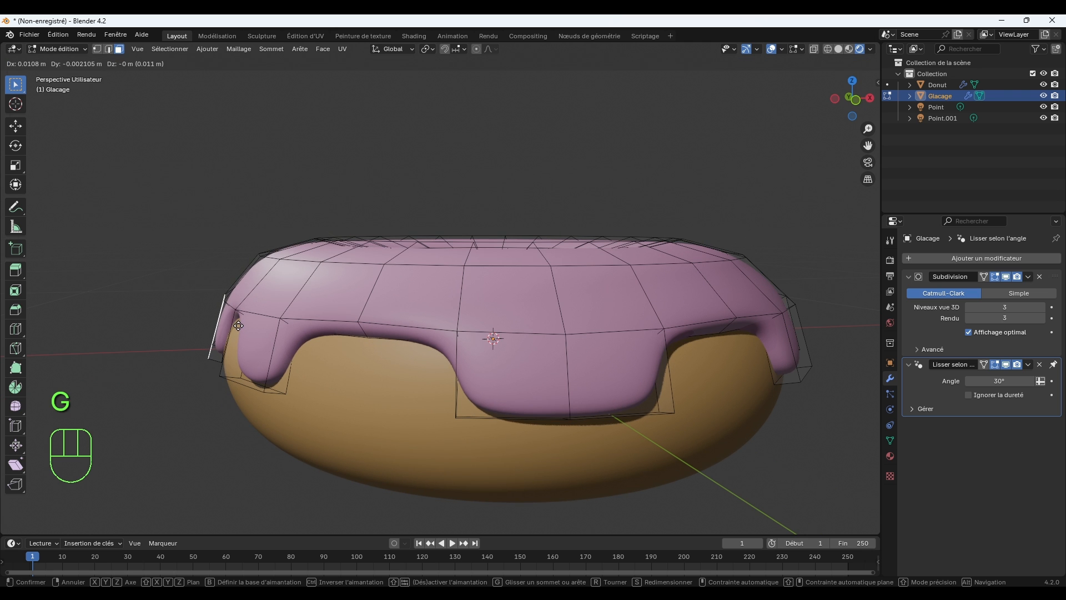
pyautogui.click(239, 326)
# Nudge the outer face of another icing drip about 0.012 m inward, mainly along negative Y.
pyautogui.moveTo(239, 326); pyautogui.dragTo(382, 321, button='middle')
pyautogui.click(126, 321)
pyautogui.press('g')
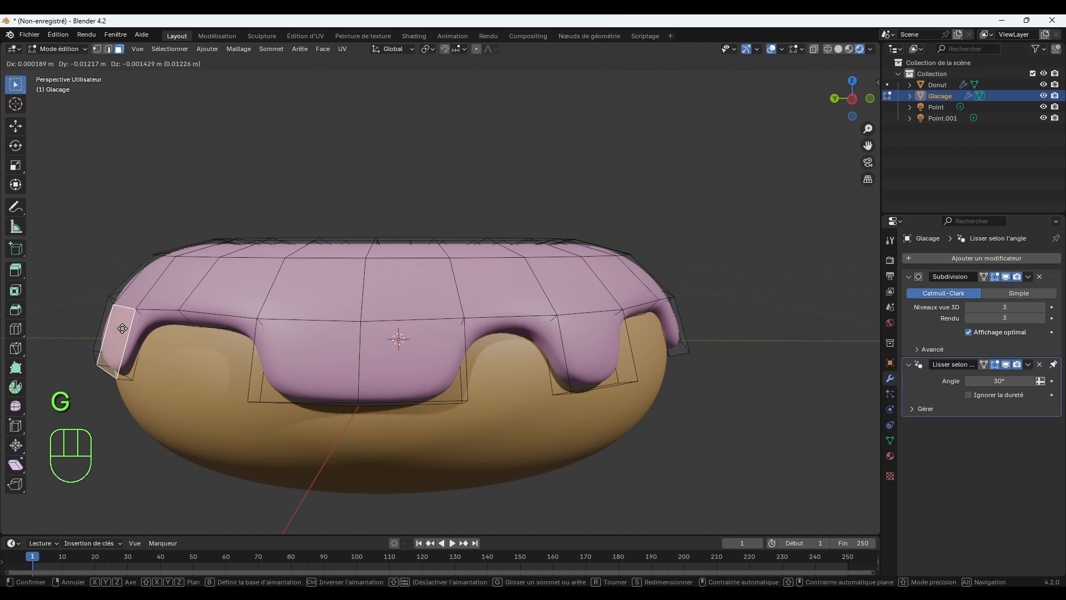
pyautogui.click(122, 328)
# Nudge two faces of the icing's upper side band, on opposite sides of the donut, slightly inward and down.
pyautogui.click(177, 278)
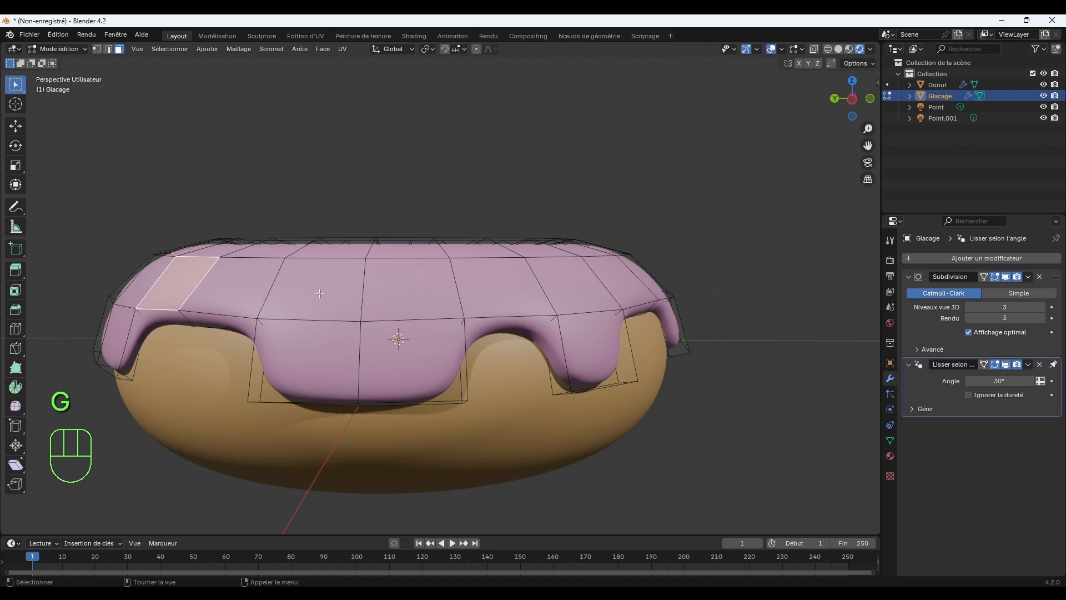
pyautogui.moveTo(237, 275); pyautogui.dragTo(566, 295, button='middle')
pyautogui.press('g')
pyautogui.click(249, 281)
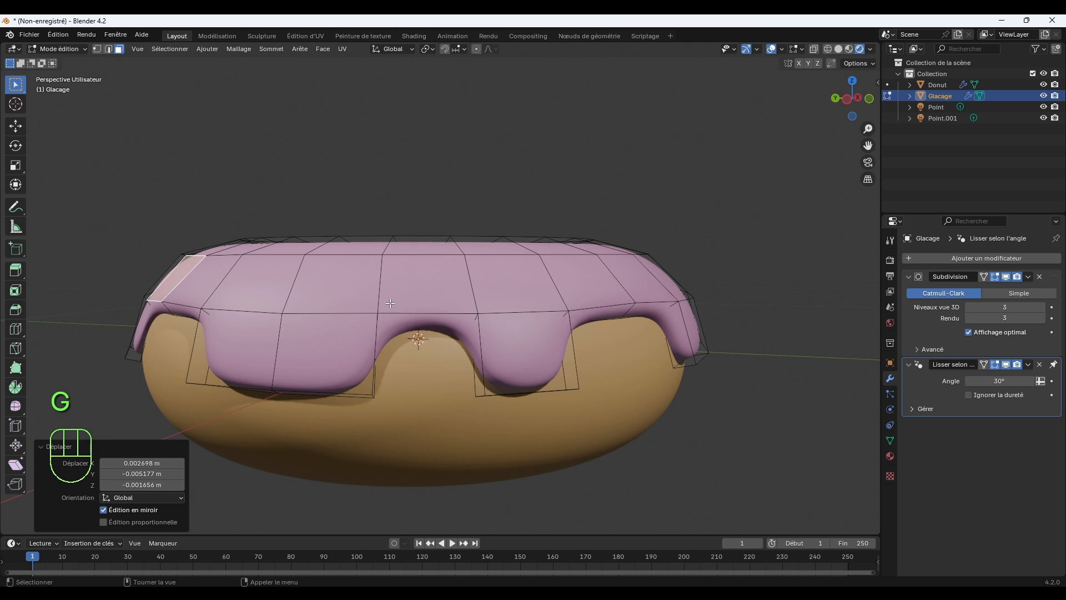
pyautogui.click(676, 284)
pyautogui.press('g')
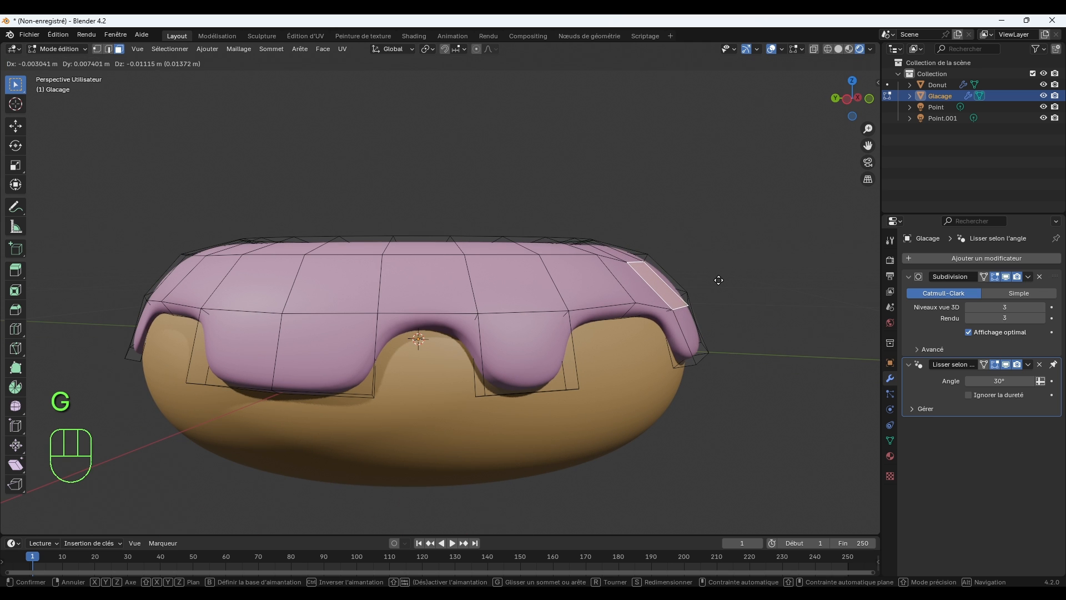
pyautogui.click(721, 281)
# Nudge a drip face on the icing's far side by about X 0.006 m, Y 0.010 m, Z -0.003 m.
pyautogui.moveTo(743, 297); pyautogui.dragTo(239, 288, button='middle')
pyautogui.click(726, 358)
pyautogui.press('g')
pyautogui.click(427, 332)
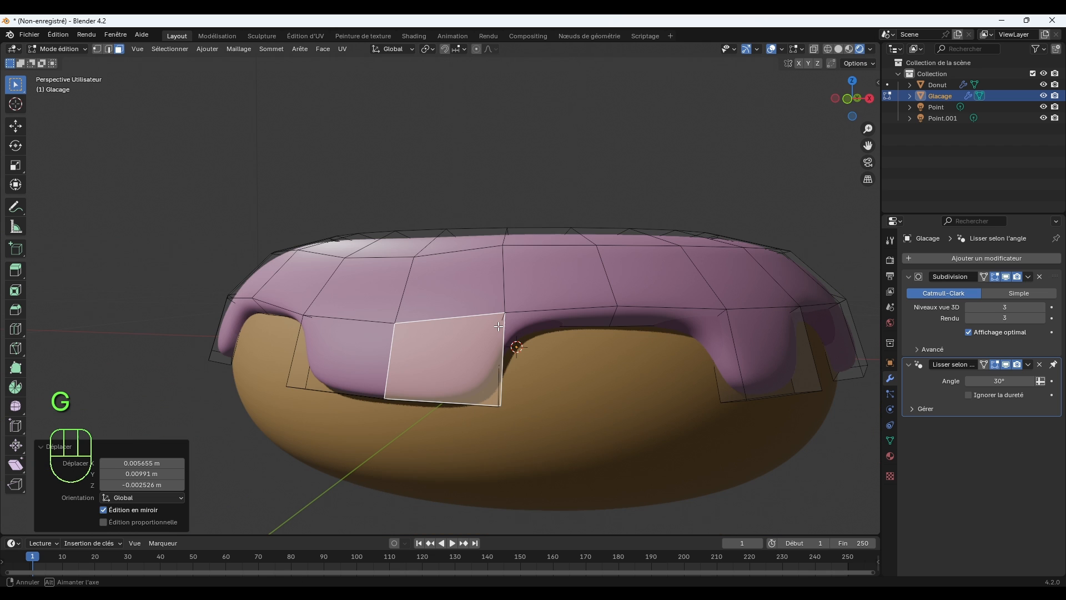
# Nudge one more upper side face by about X -0.008 m, Y -0.003 m, Z -0.004 m and return to Object Mode.
pyautogui.click(805, 276)
pyautogui.press('g')
pyautogui.click(805, 279)
pyautogui.moveTo(805, 279); pyautogui.dragTo(355, 289, button='middle')
pyautogui.scroll(-5, 714, 311)
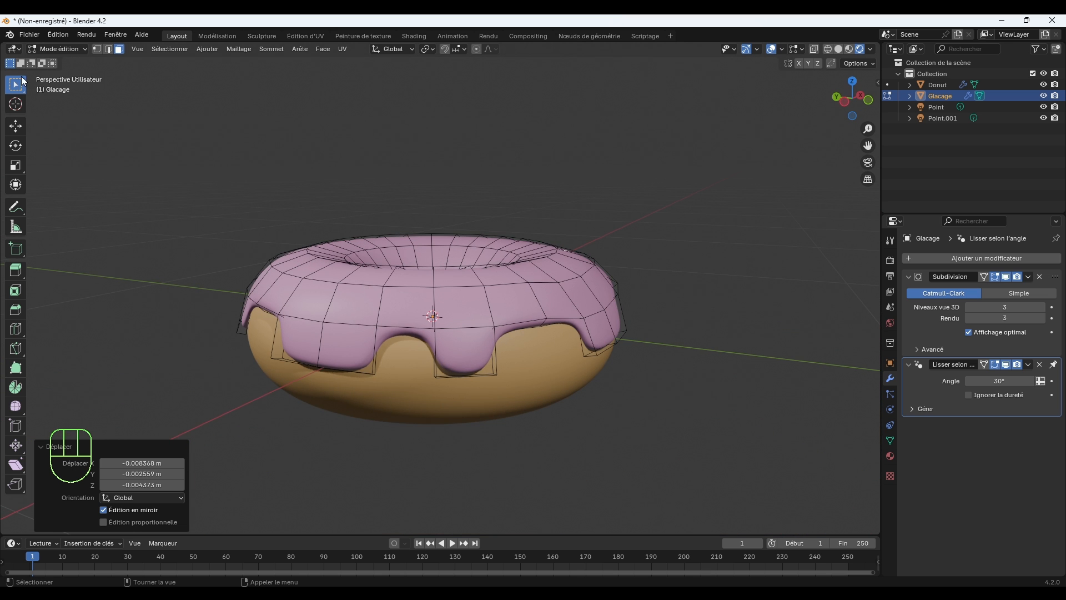
pyautogui.click(58, 49)
pyautogui.click(69, 62)
# Set the roughness of the icing's pink material to 0.130 for a glossy finish.
pyautogui.moveTo(597, 229); pyautogui.dragTo(734, 304, button='middle')
pyautogui.scroll(2, 734, 307)
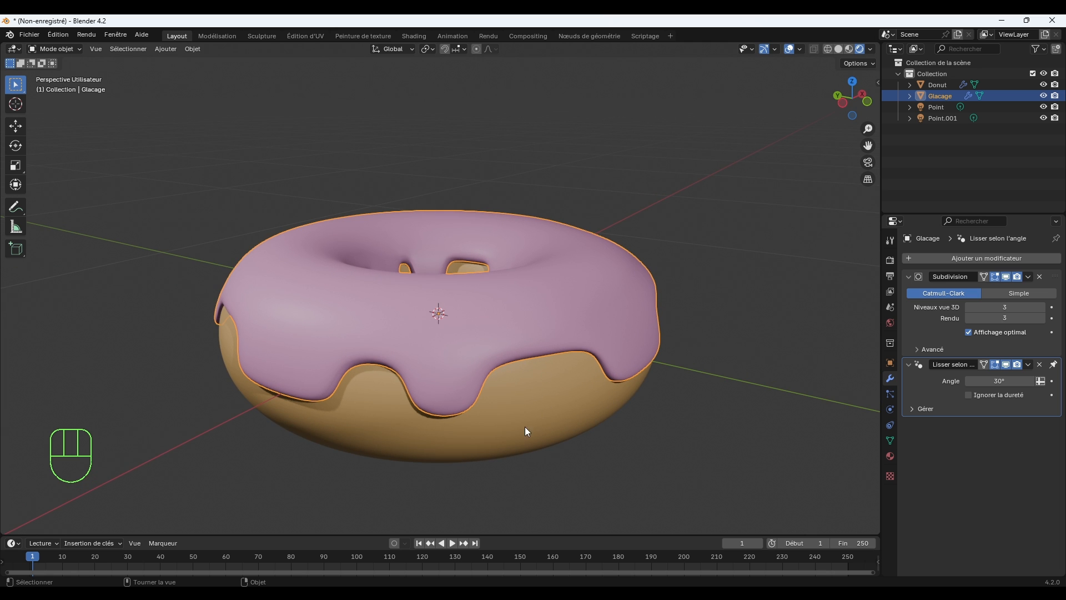
pyautogui.moveTo(608, 423); pyautogui.dragTo(682, 393, button='middle')
pyautogui.click(890, 456)
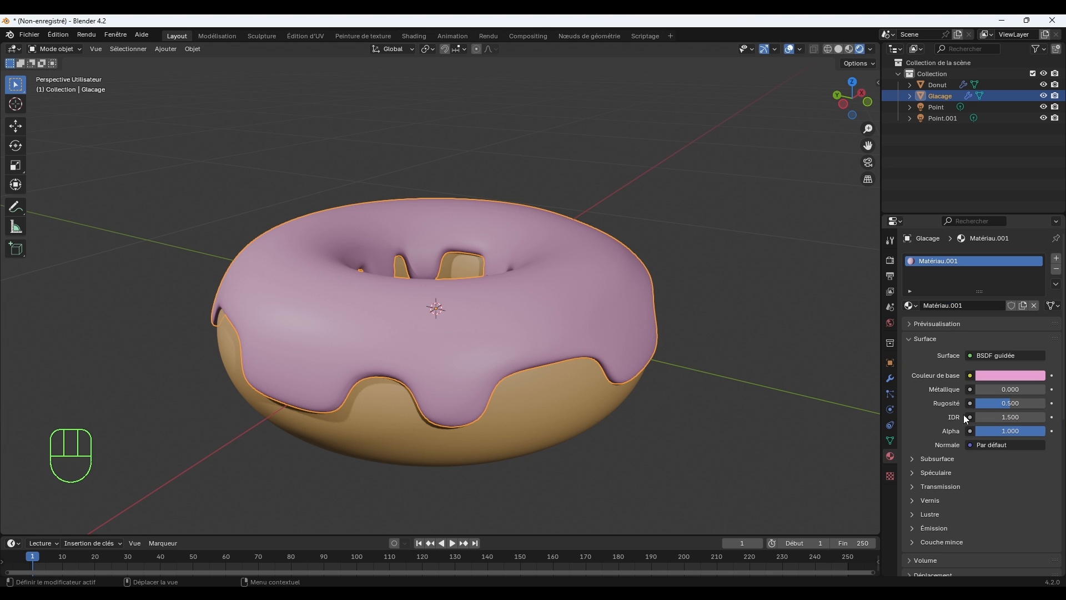
pyautogui.moveTo(1001, 404); pyautogui.dragTo(977, 404)
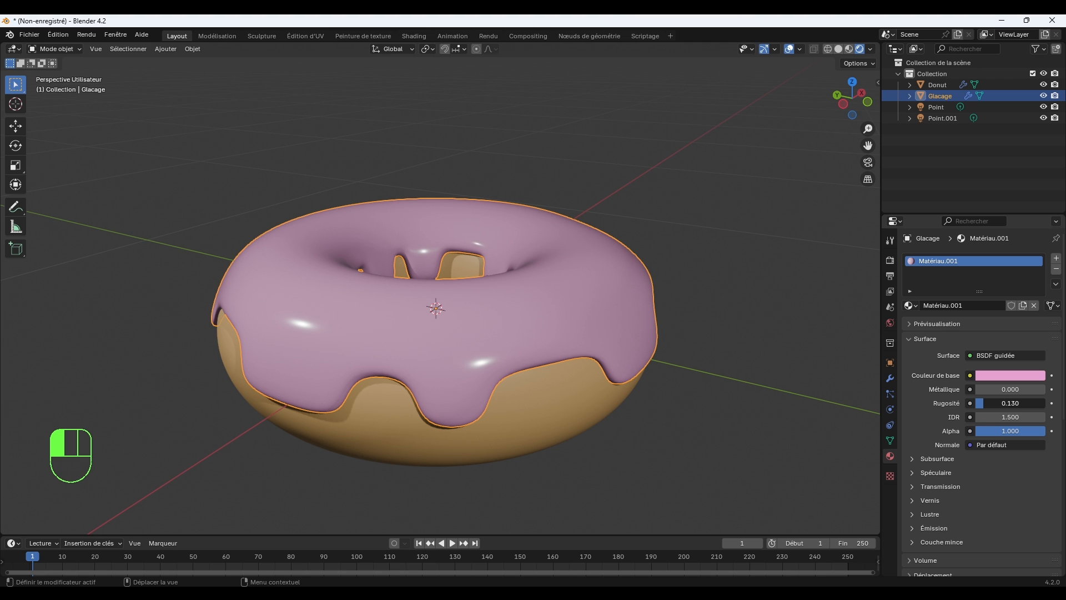
pyautogui.moveTo(976, 404); pyautogui.dragTo(975, 404)
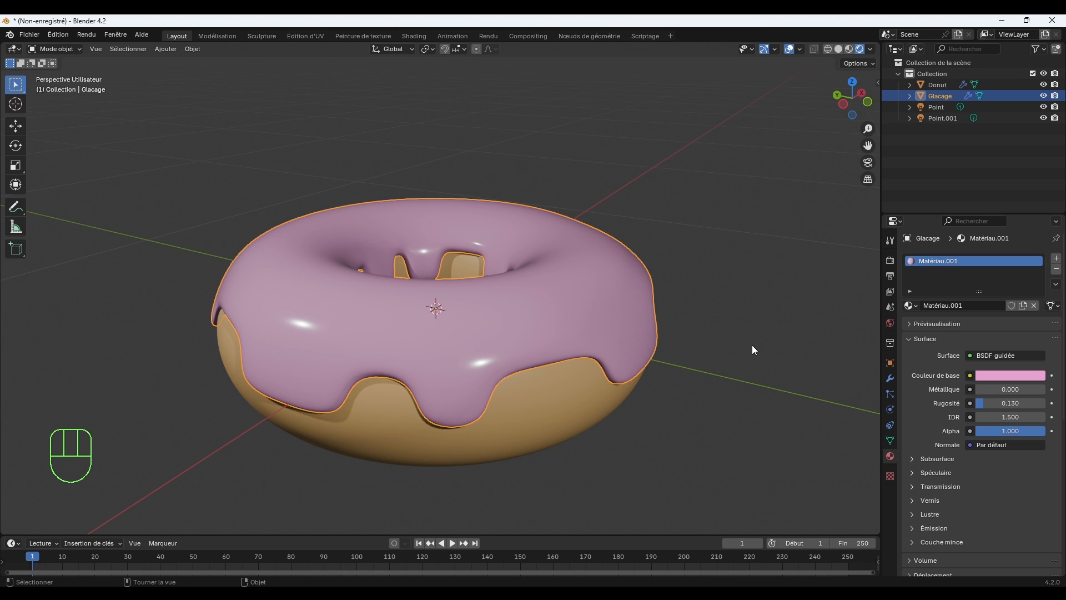
# Select the donut dough, enlarge the timeline area and switch that area to the Shader Editor.
pyautogui.scroll(3, 736, 354)
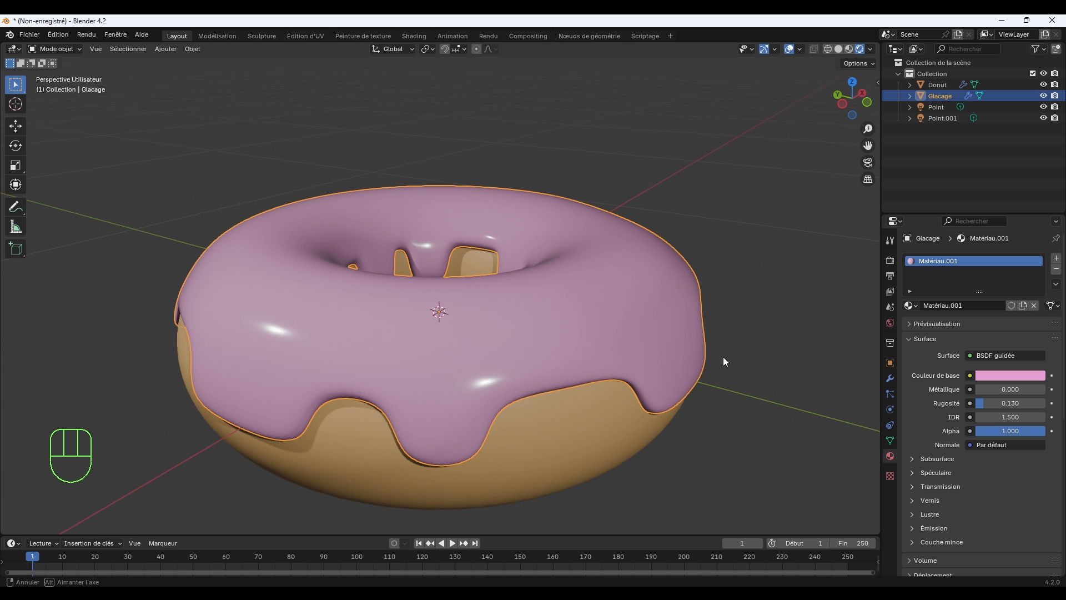
pyautogui.click(683, 407)
pyautogui.moveTo(630, 427); pyautogui.dragTo(746, 333, button='middle')
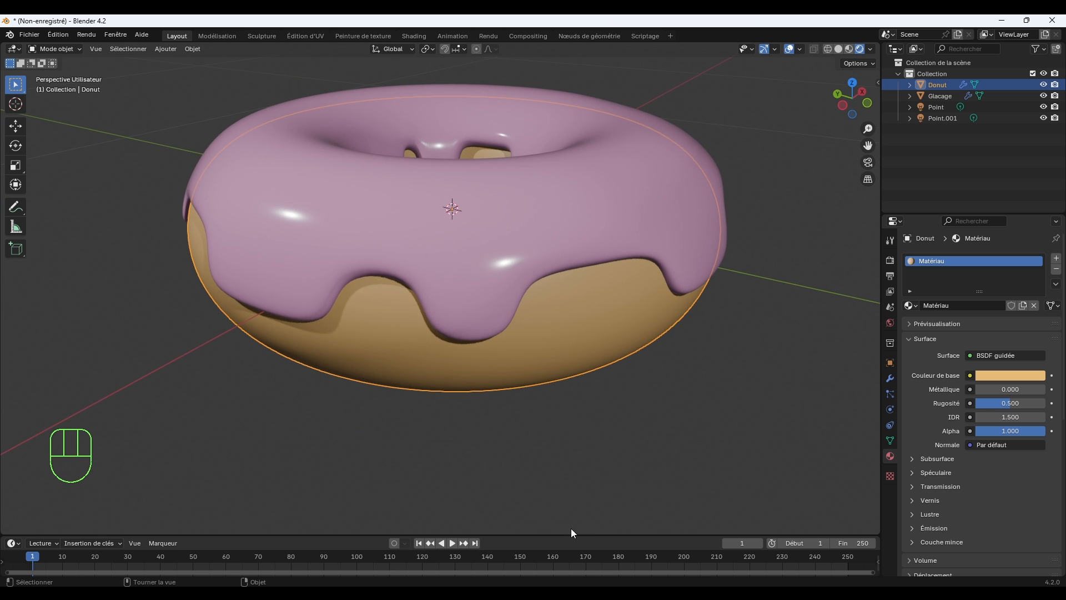
pyautogui.moveTo(578, 535); pyautogui.dragTo(600, 421)
pyautogui.keyDown('shift'); pyautogui.moveTo(592, 358); pyautogui.dragTo(601, 400, button='middle'); pyautogui.keyUp('shift')
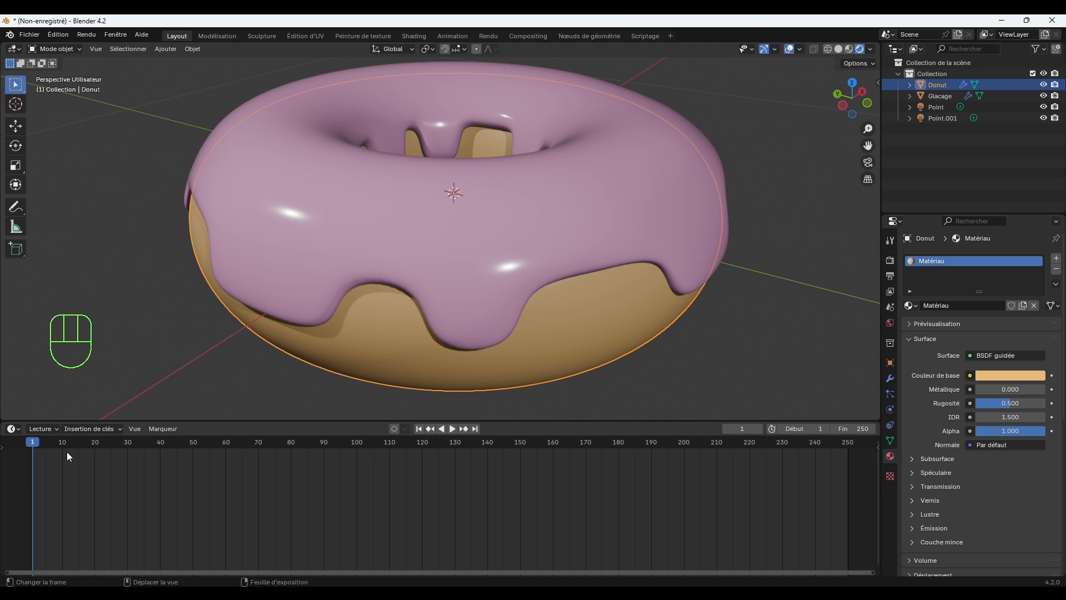
pyautogui.click(15, 431)
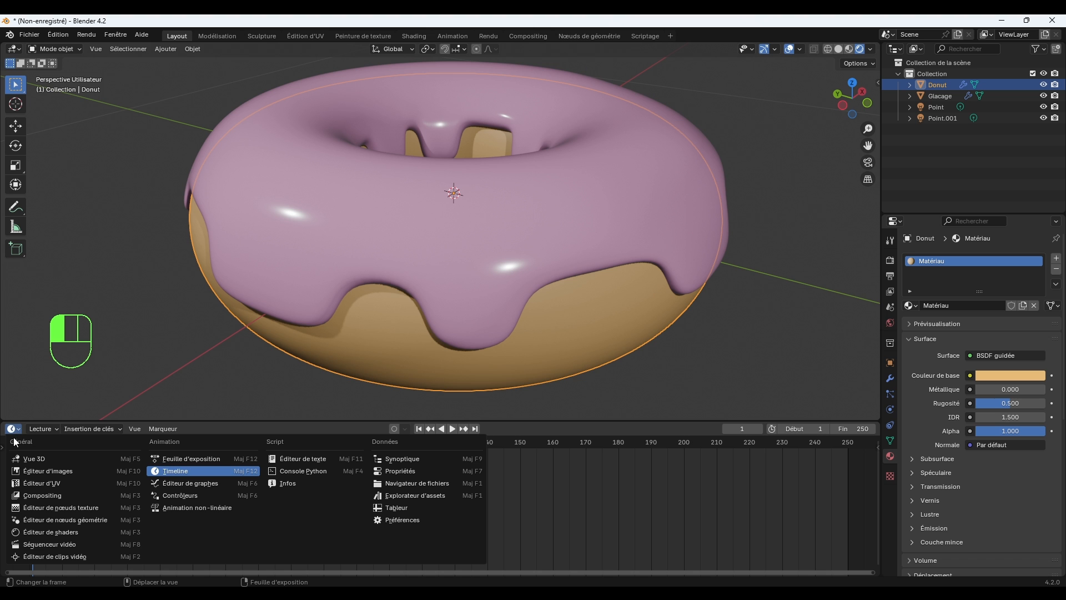
pyautogui.click(49, 533)
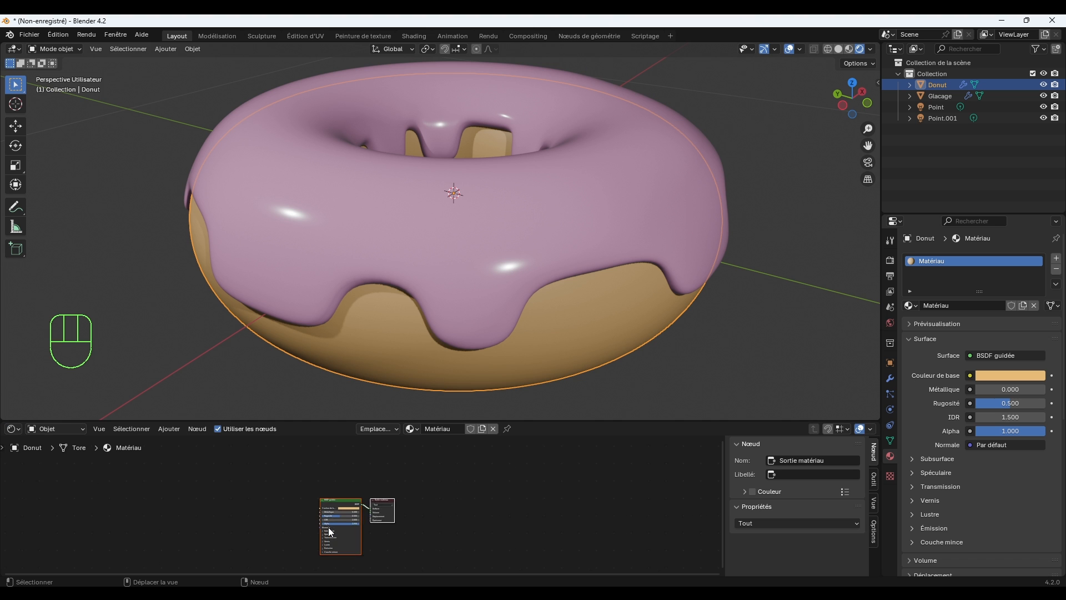
# Add a Noise Texture (Texture bruit) node to the dough material and link its Couleur output to the BSDF's base colour.
pyautogui.scroll(3, 328, 528)
pyautogui.moveTo(328, 527); pyautogui.dragTo(443, 522, button='middle')
pyautogui.scroll(6, 534, 495)
pyautogui.scroll(2, 465, 496)
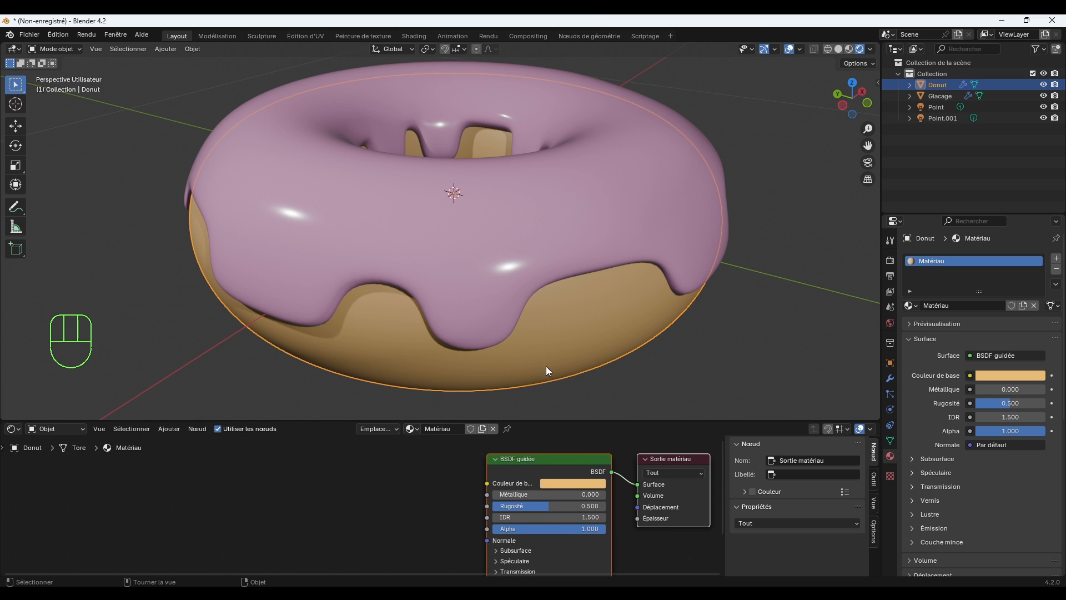
pyautogui.moveTo(599, 358); pyautogui.dragTo(608, 356, button='middle')
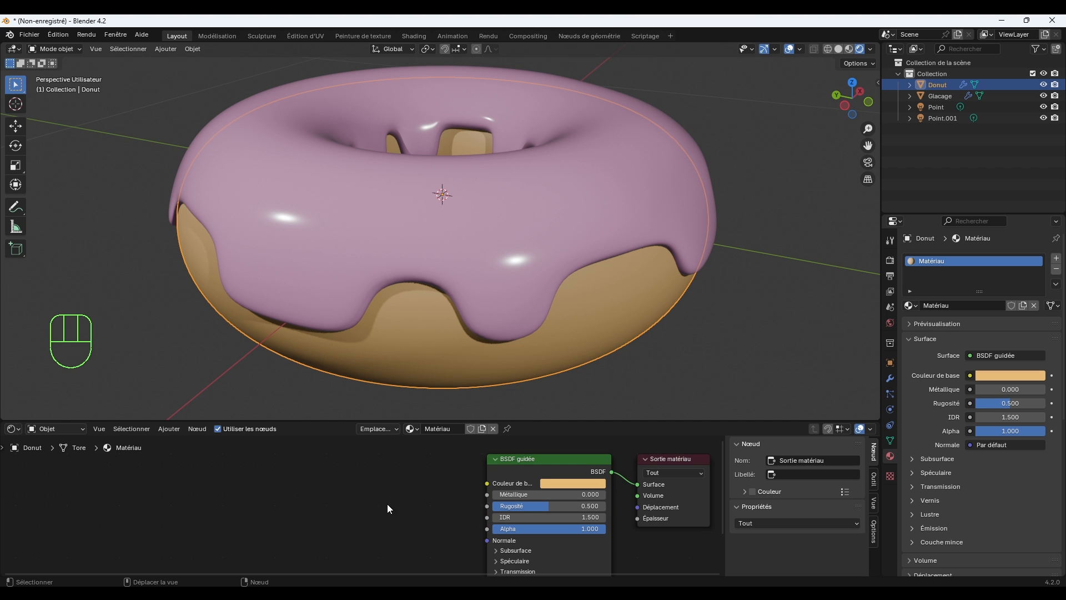
pyautogui.click(213, 493)
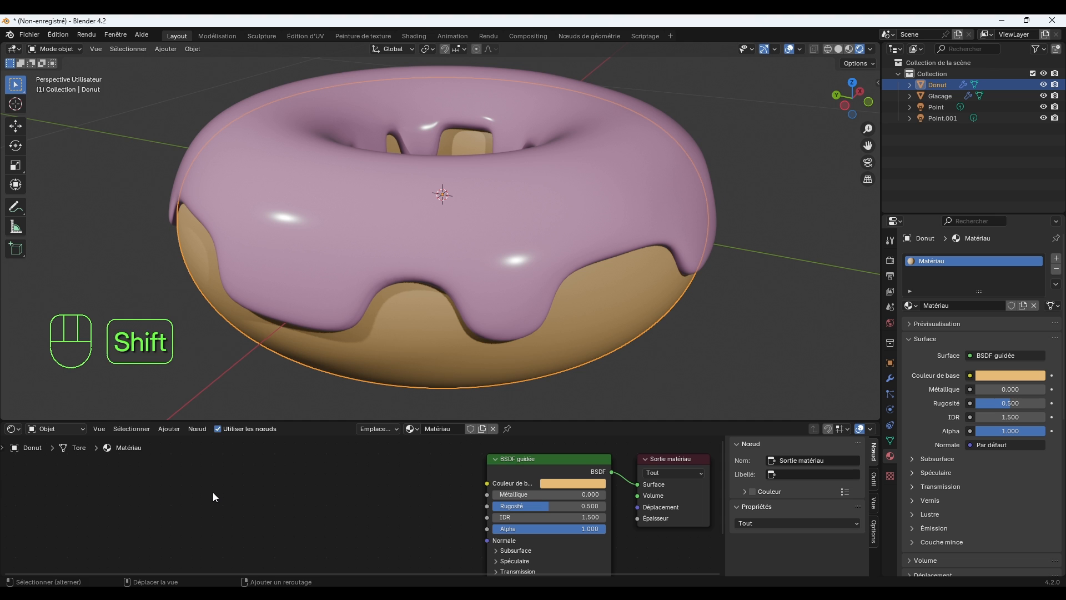
pyautogui.hotkey('shift', 'a')
pyautogui.click(194, 448)
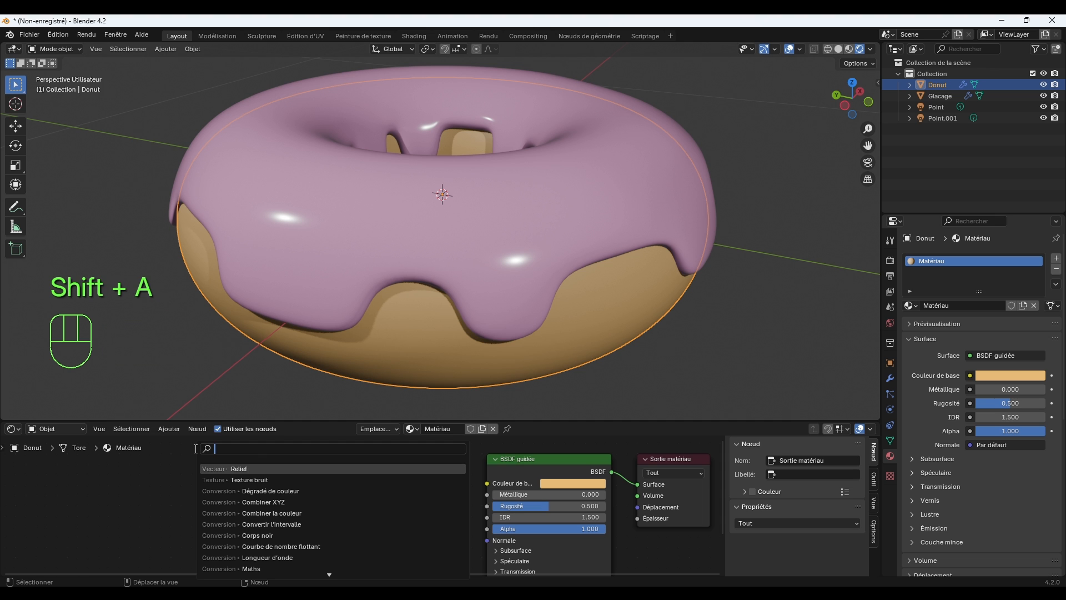
pyautogui.write('BRUI')
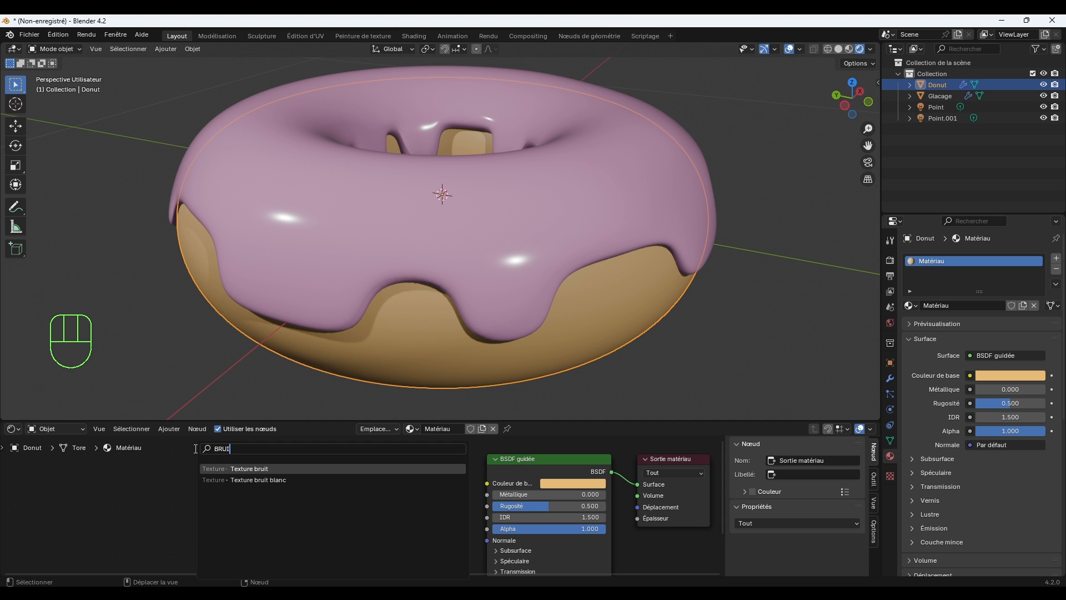
pyautogui.click(259, 469)
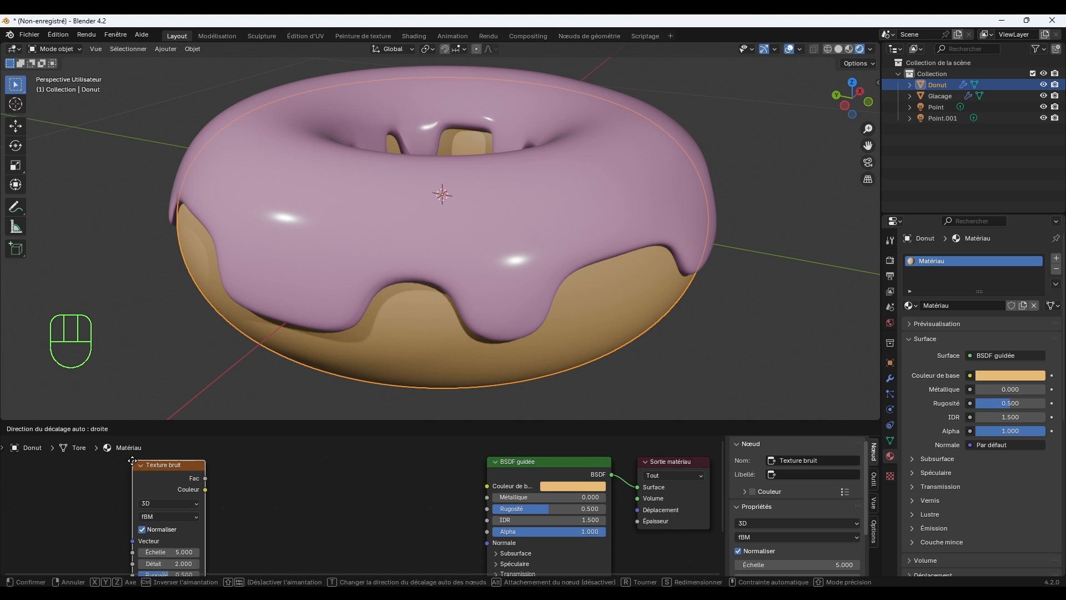
pyautogui.click(161, 475)
pyautogui.moveTo(208, 487); pyautogui.dragTo(487, 487)
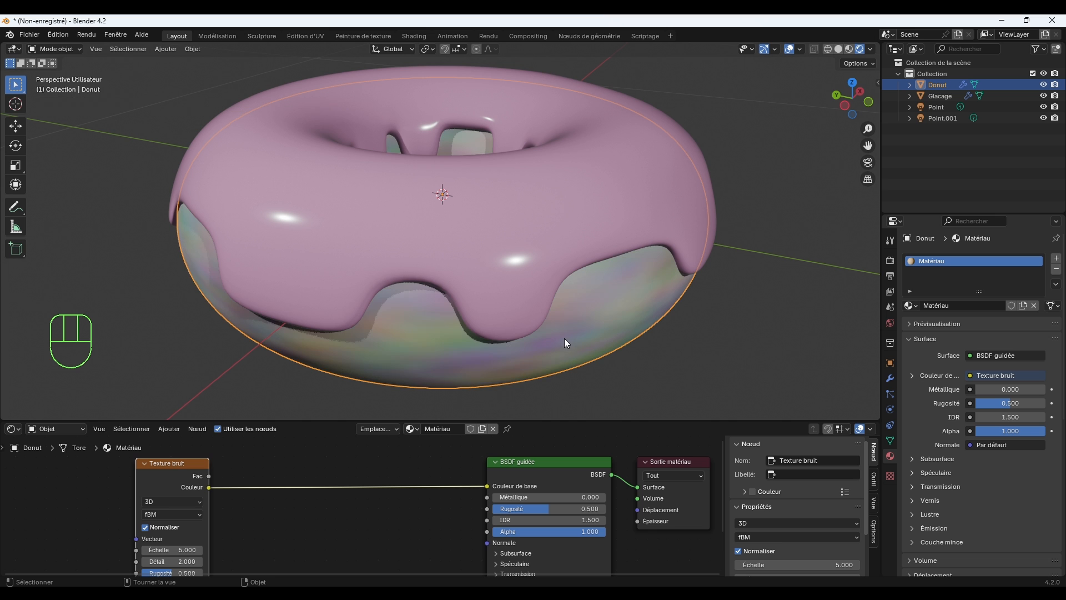
# Shift the noise node away from the BSDF and insert a Color Ramp (Dégradé de couleur) node on their link.
pyautogui.moveTo(523, 355); pyautogui.dragTo(527, 329, button='middle')
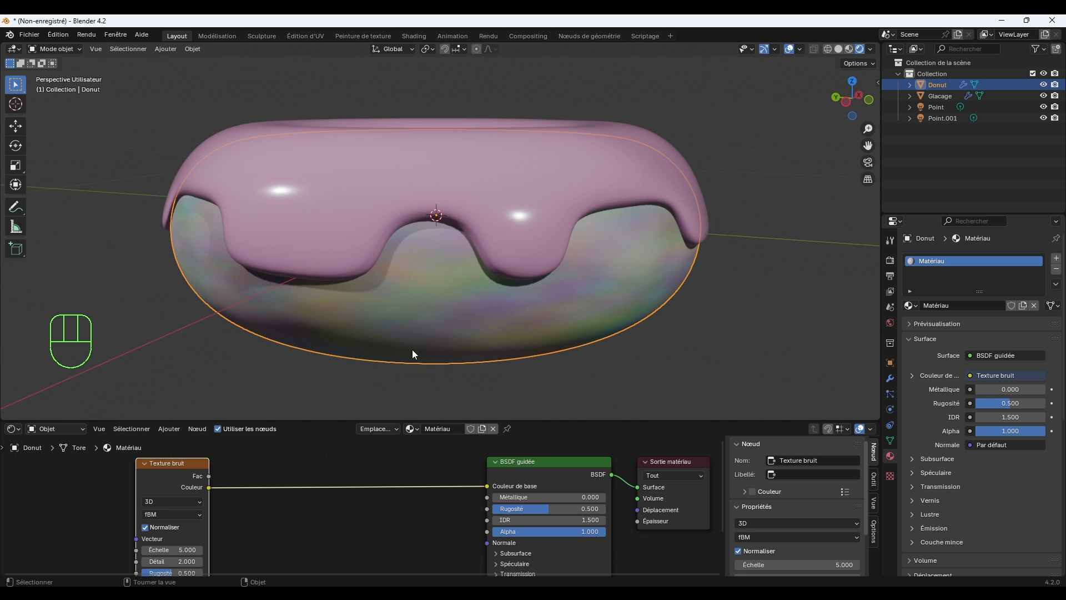
pyautogui.scroll(-1, 328, 481)
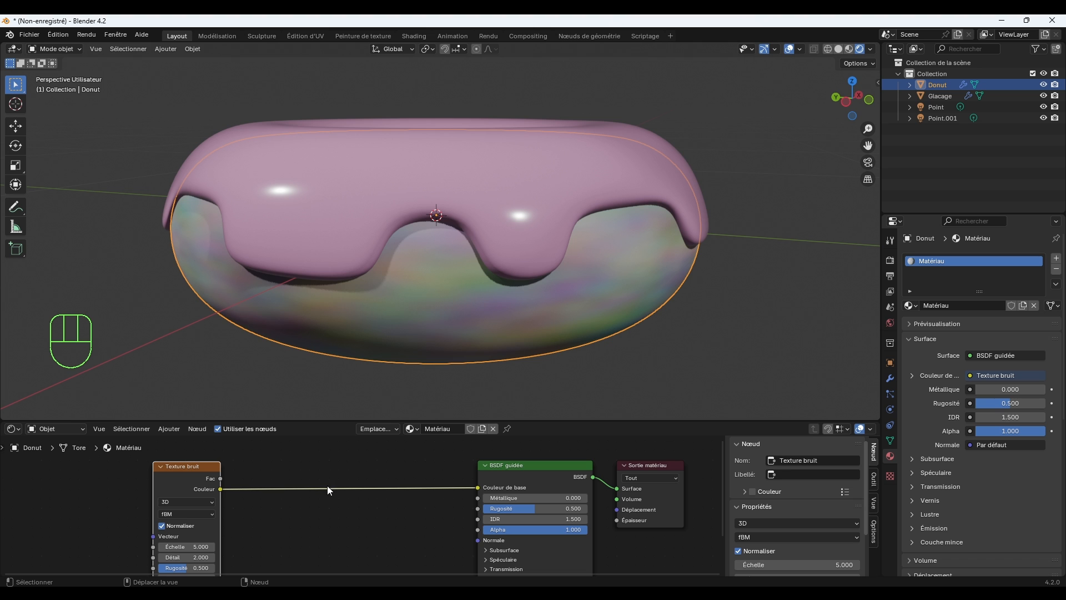
pyautogui.moveTo(194, 470); pyautogui.dragTo(182, 467)
pyautogui.click(304, 527)
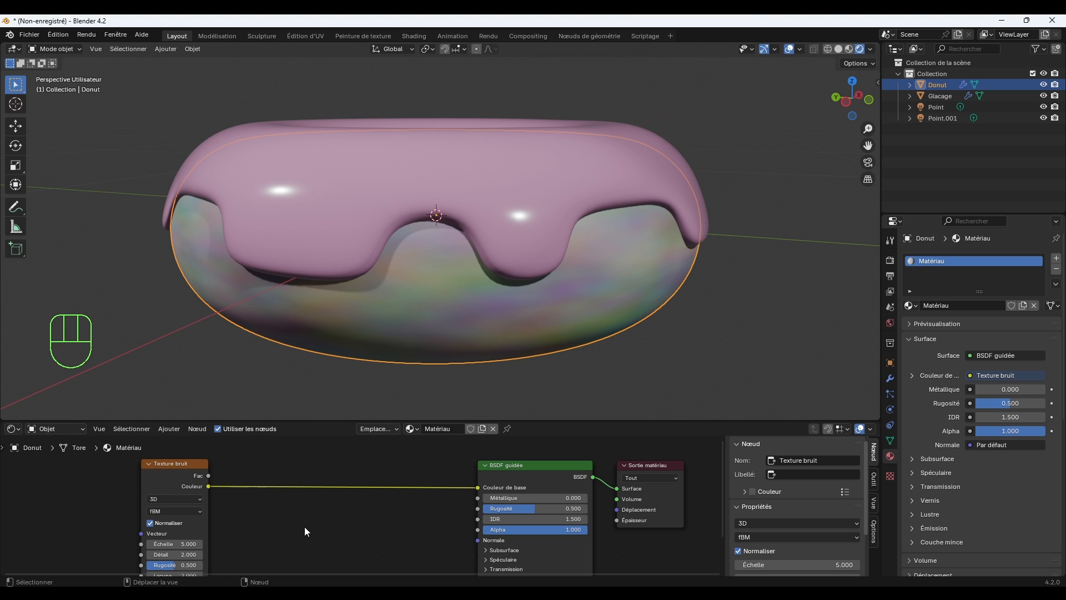
pyautogui.hotkey('shift', 'a')
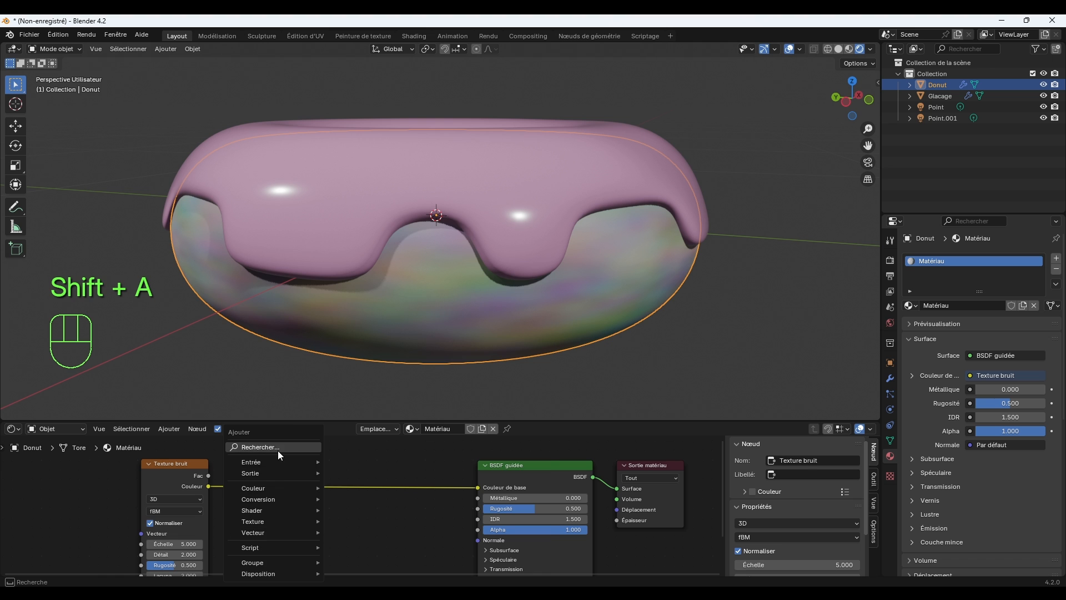
pyautogui.click(278, 449)
pyautogui.write('DEGR')
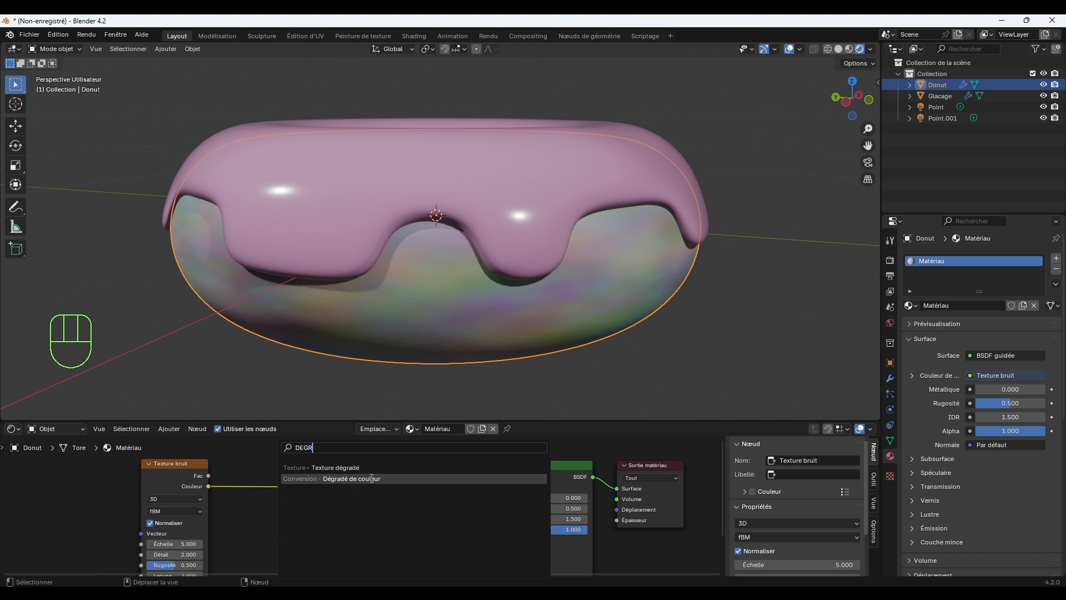
pyautogui.click(352, 478)
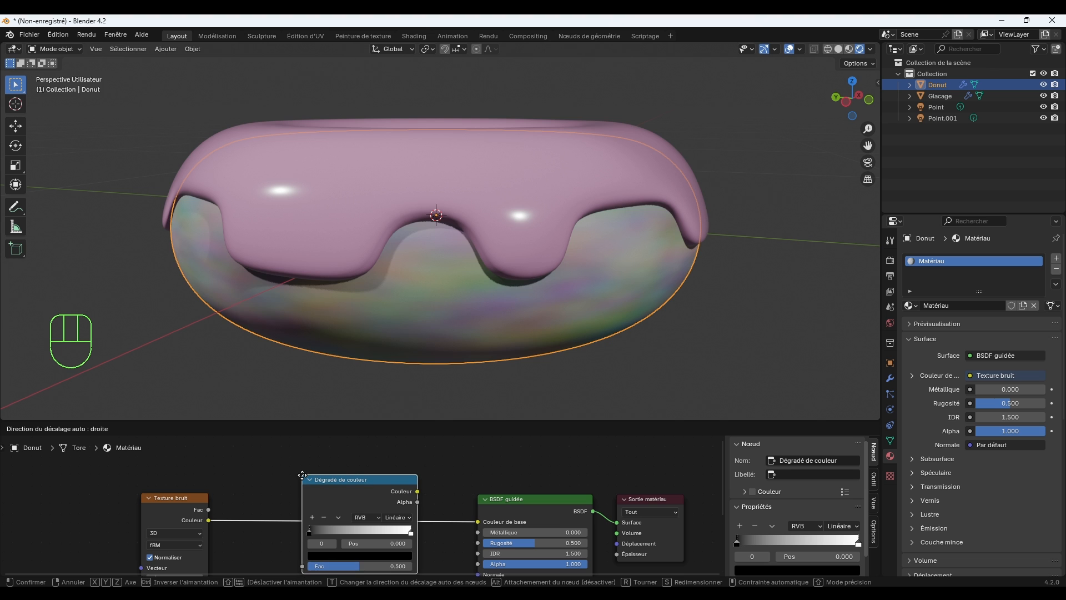
pyautogui.click(307, 478)
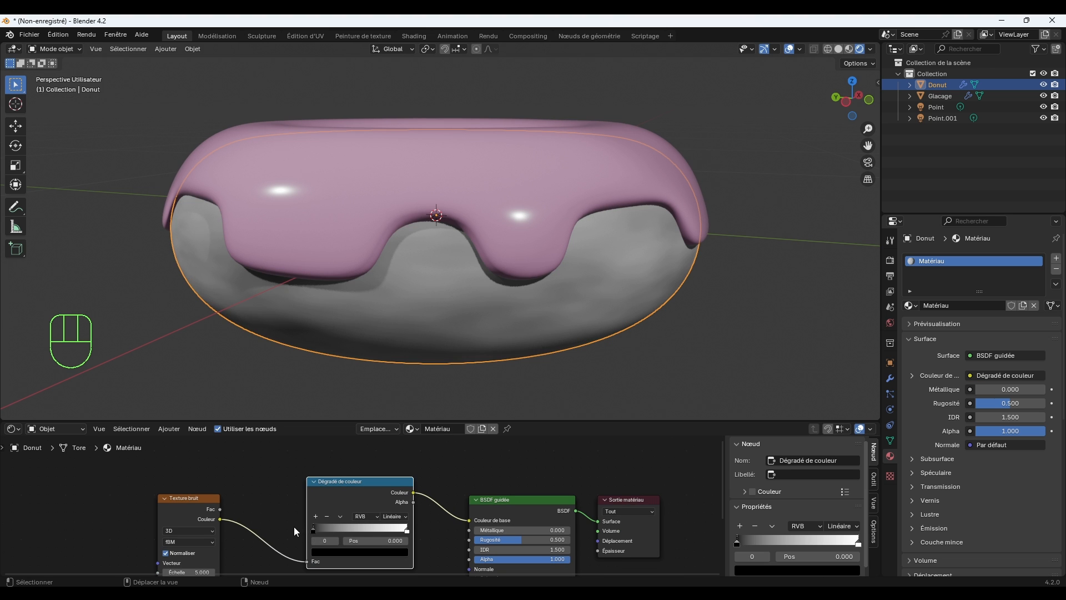
# Change the colour ramp's white stop at position 1.000 to a light orange with hue about 0.074 and saturation about 0.749.
pyautogui.moveTo(294, 526); pyautogui.dragTo(295, 500, button='middle')
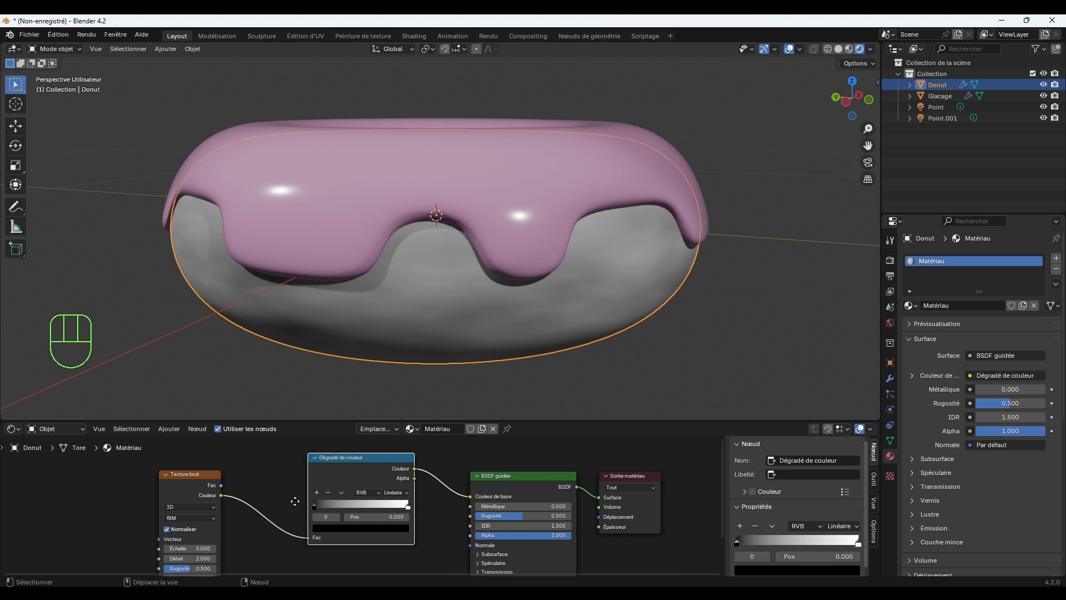
pyautogui.click(395, 505)
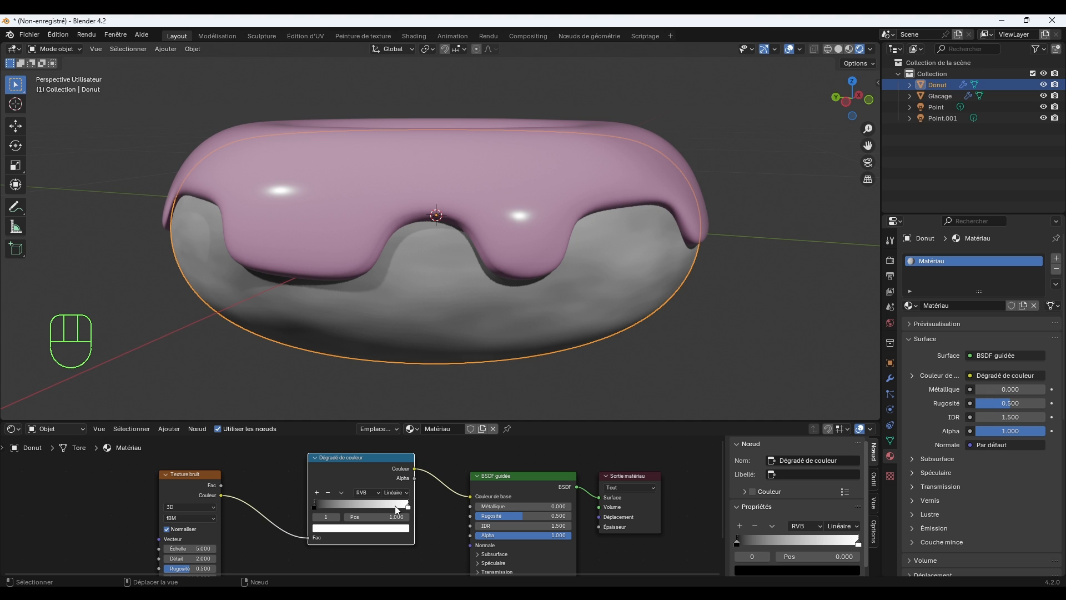
pyautogui.click(398, 529)
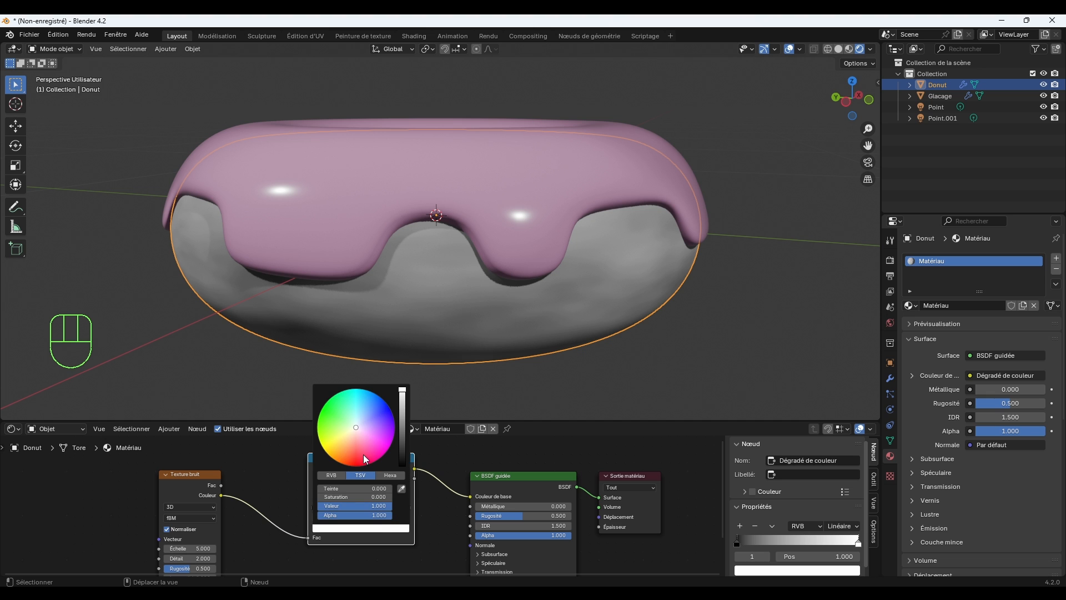
pyautogui.moveTo(364, 455); pyautogui.dragTo(346, 442)
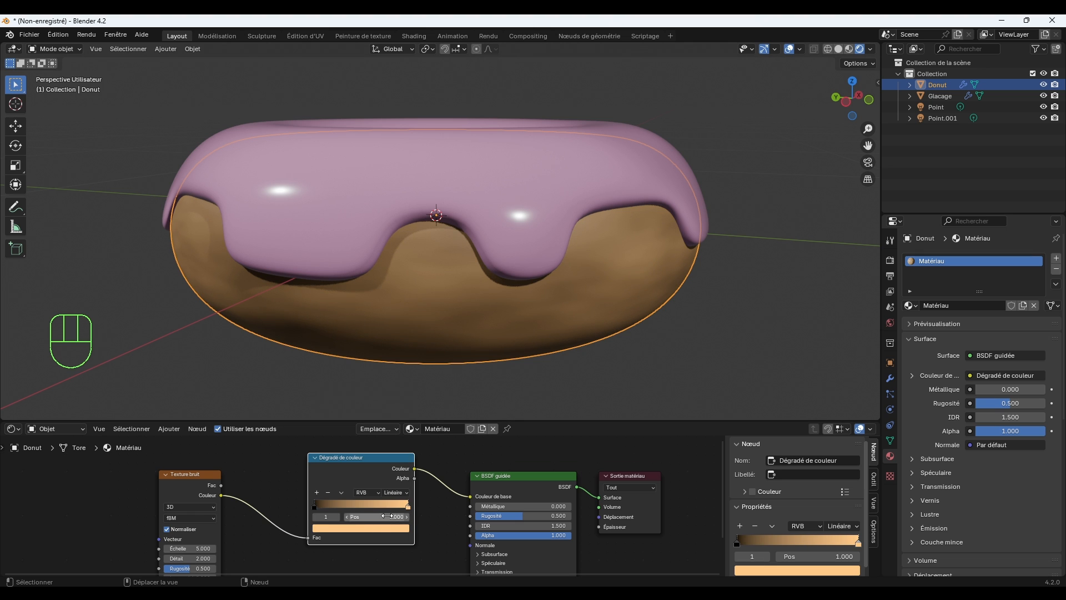
# Set the noise texture's scale to 53.700, detail to 3.200 and roughness to 1.000 for a fine dough grain.
pyautogui.moveTo(261, 511); pyautogui.dragTo(326, 475, button='middle')
pyautogui.scroll(1, 320, 496)
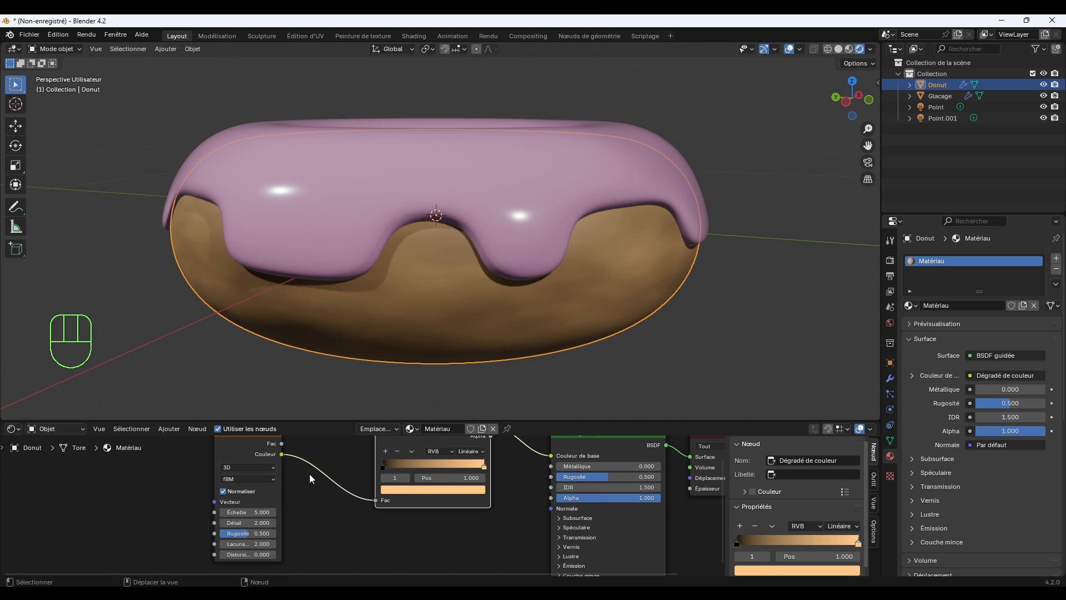
pyautogui.moveTo(248, 512); pyautogui.dragTo(518, 512)
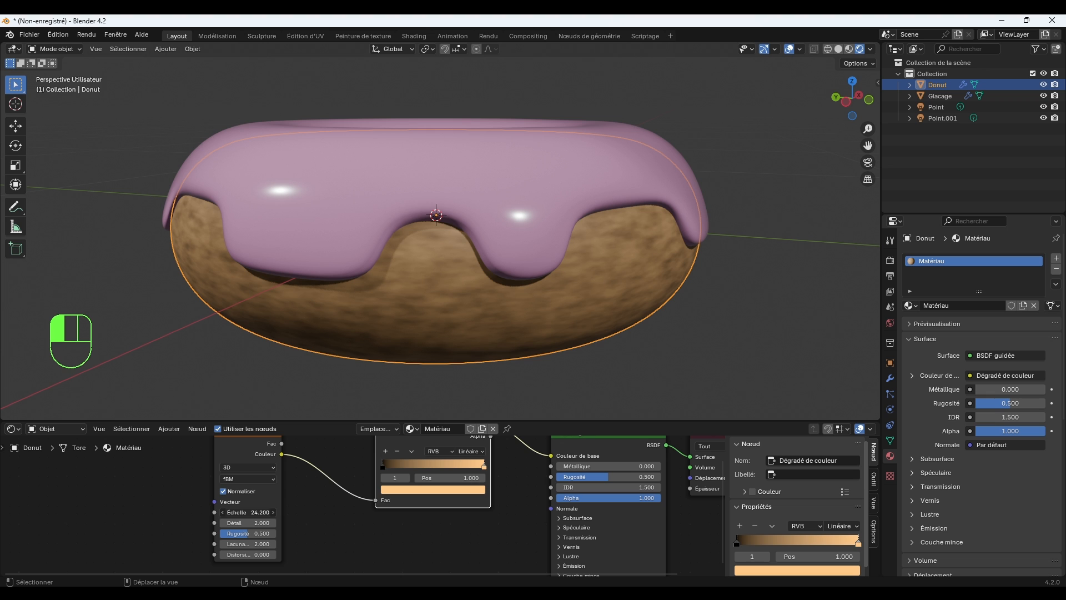
pyautogui.moveTo(261, 512); pyautogui.dragTo(279, 537)
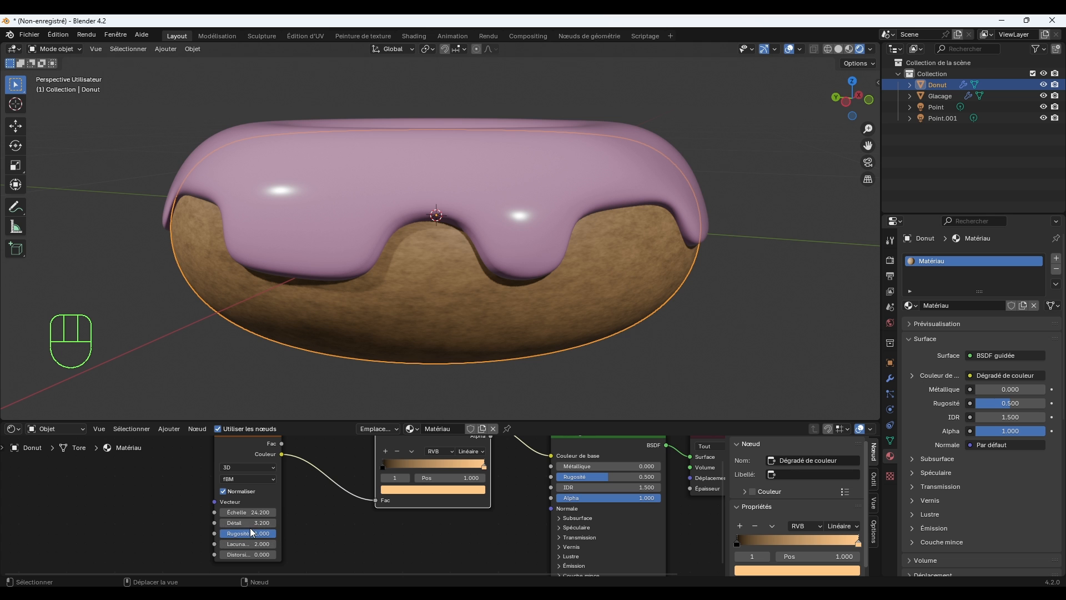
pyautogui.moveTo(248, 512)
pyautogui.mouseDown()
pyautogui.moveTo(236, 512)
pyautogui.moveTo(254, 512)
pyautogui.mouseUp()
# Shift the colour ramp's light stop to a slightly redder orange, deselect the donut and check the dough from another angle.
pyautogui.moveTo(373, 372); pyautogui.dragTo(412, 366, button='middle')
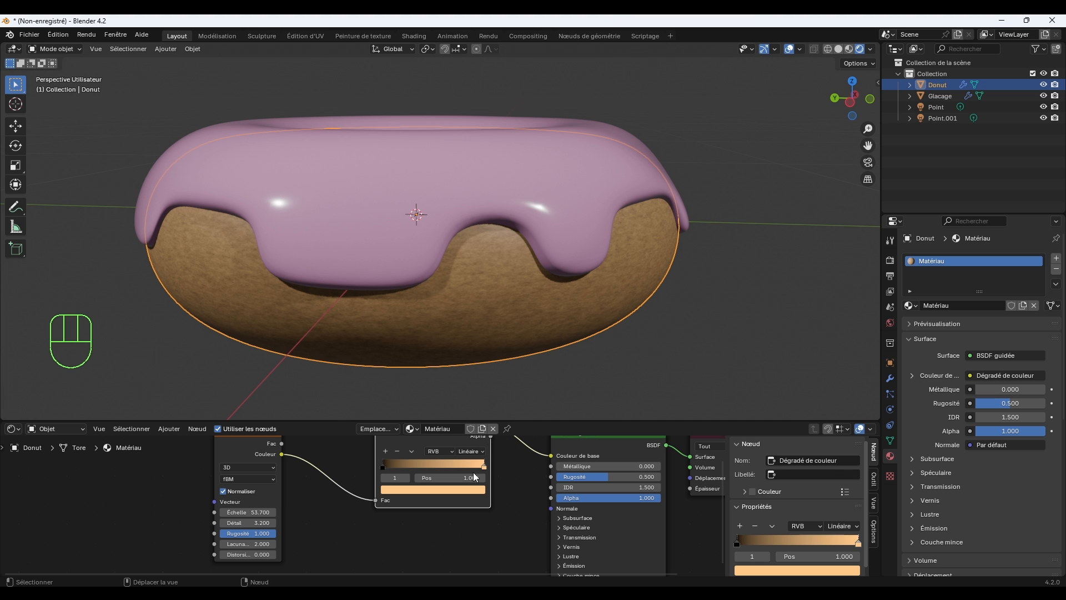
pyautogui.click(476, 490)
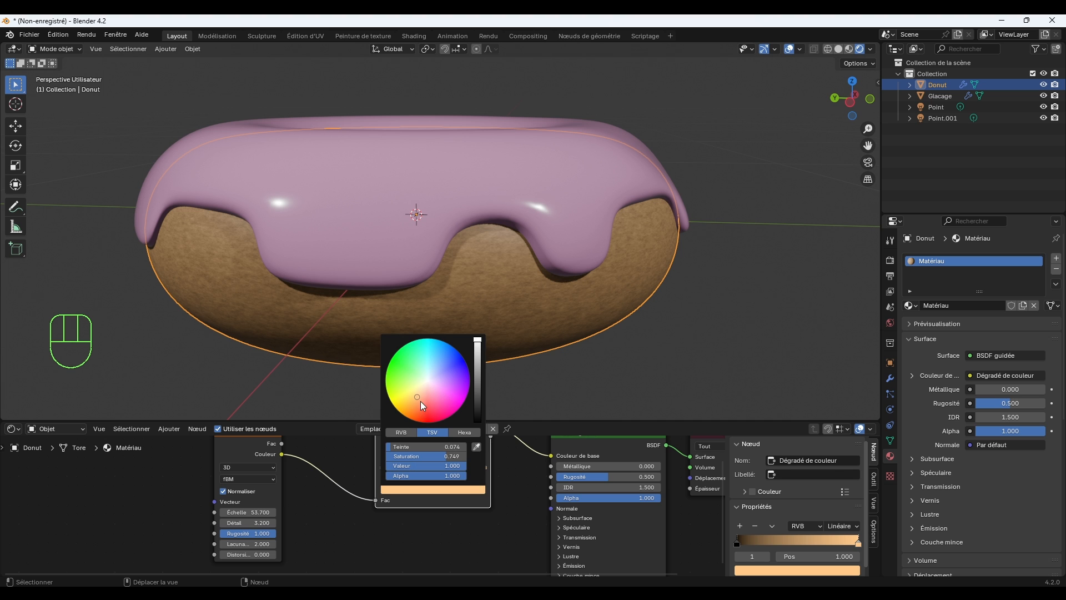
pyautogui.moveTo(418, 398); pyautogui.dragTo(418, 399)
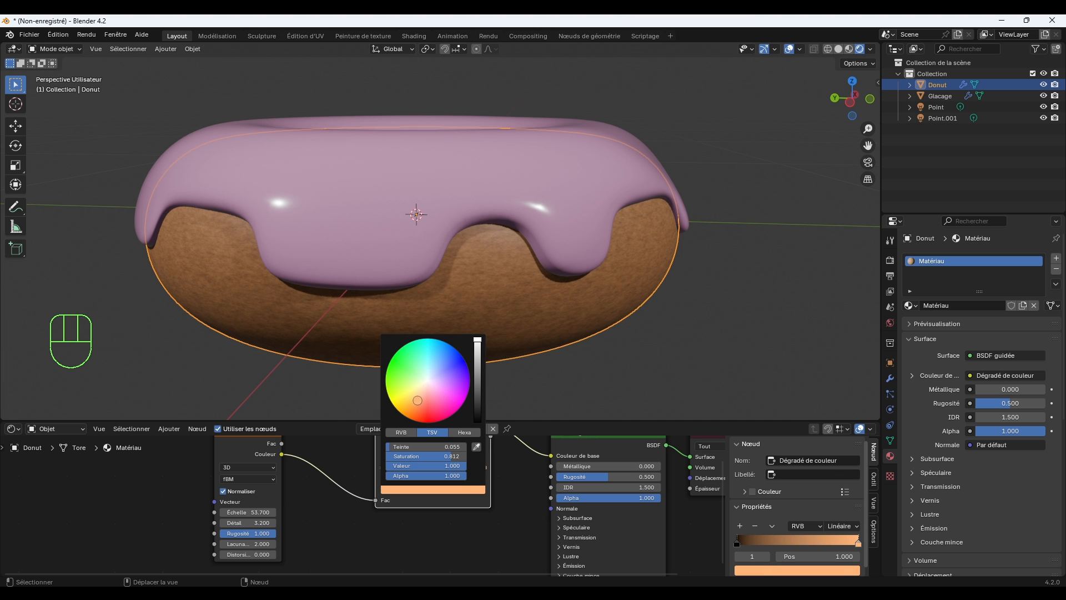
pyautogui.moveTo(417, 400); pyautogui.dragTo(417, 400)
pyautogui.click(708, 331)
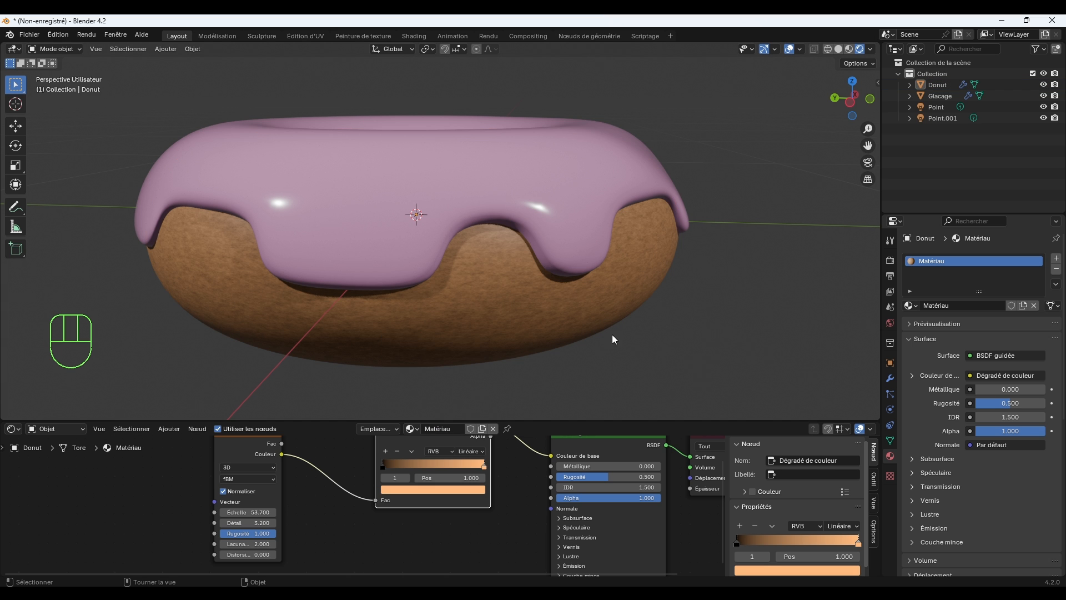
pyautogui.moveTo(613, 335); pyautogui.dragTo(649, 342, button='middle')
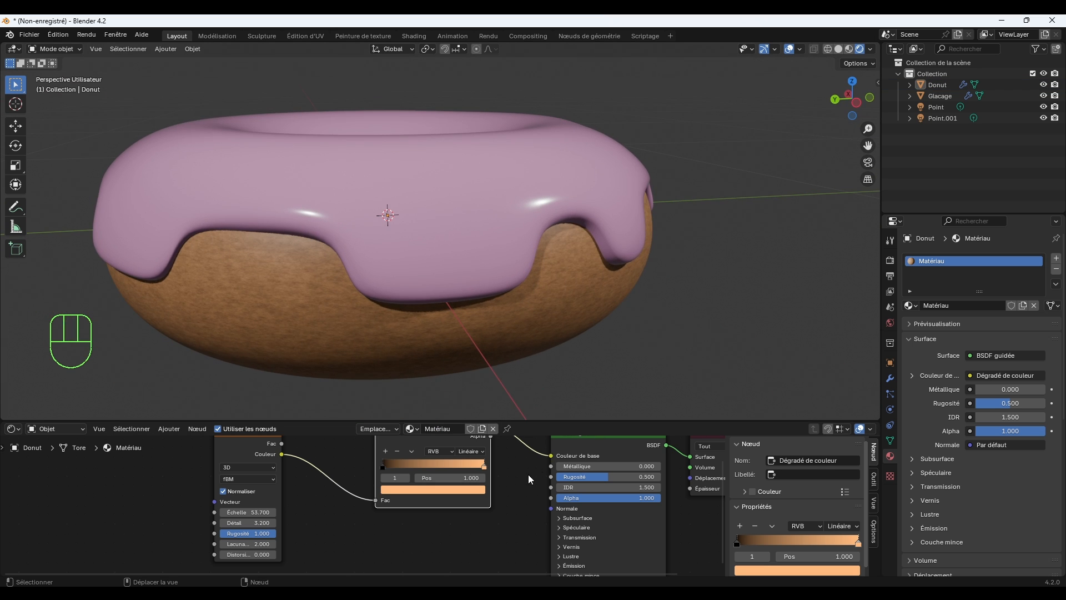
# Move the noise texture and colour ramp nodes farther from the BSDF node to make room between them.
pyautogui.scroll(-1, 528, 474)
pyautogui.moveTo(521, 475); pyautogui.dragTo(525, 508, button='middle')
pyautogui.moveTo(462, 451); pyautogui.dragTo(407, 475)
pyautogui.moveTo(272, 464); pyautogui.dragTo(173, 466)
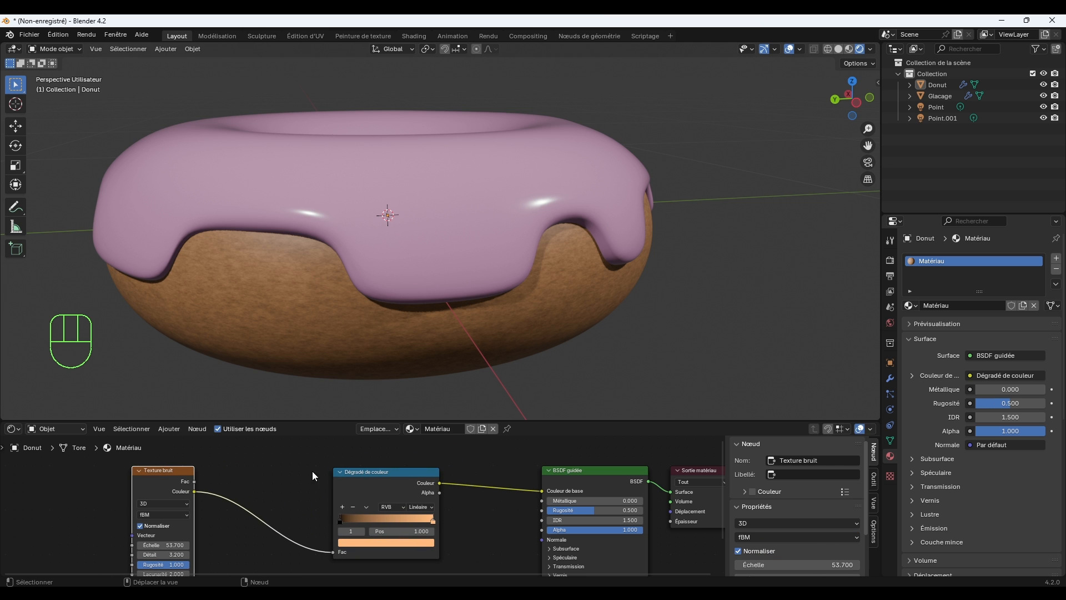
pyautogui.moveTo(369, 471); pyautogui.dragTo(290, 475)
# Add a Bump (Relief) node between the ramp and BSDF nodes and link the ramp's Couleur output to its Hauteur input.
pyautogui.scroll(-2, 360, 486)
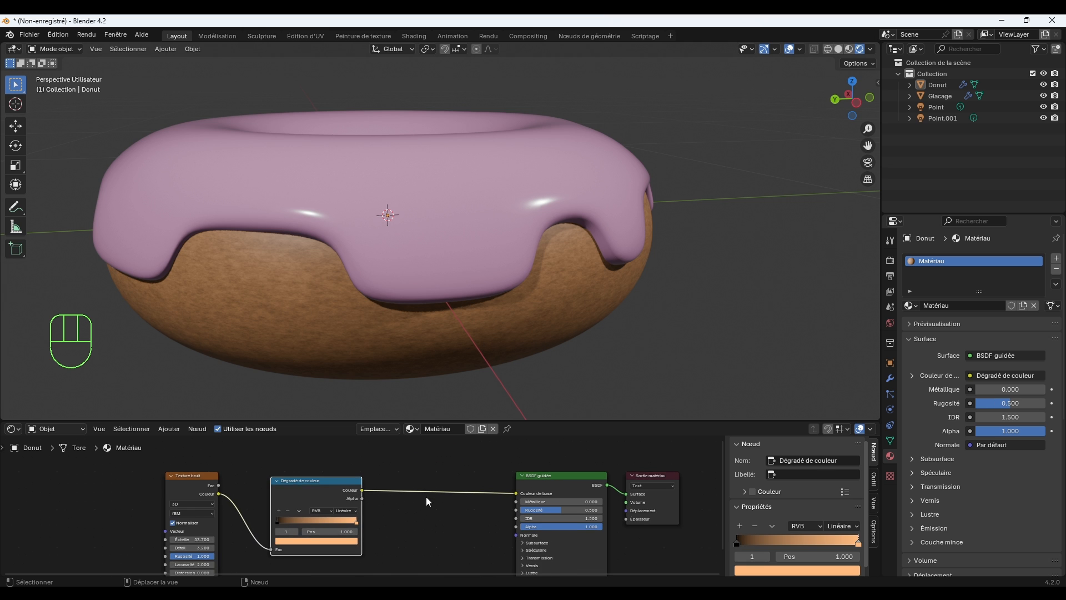
pyautogui.moveTo(429, 498); pyautogui.dragTo(437, 482, button='middle')
pyautogui.hotkey('shift', 'a')
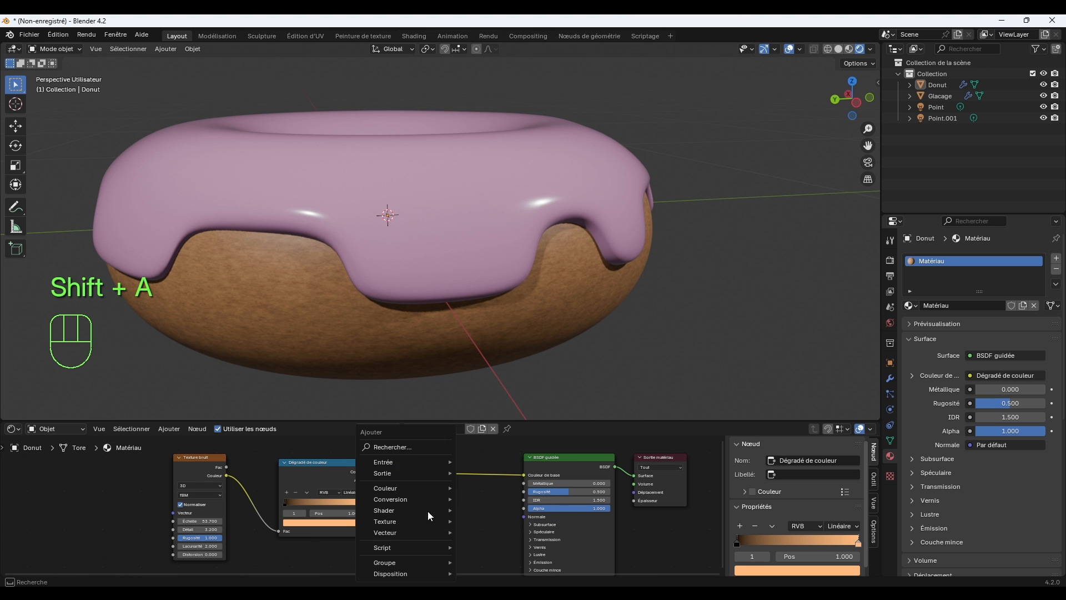
pyautogui.click(412, 447)
pyautogui.write('RE')
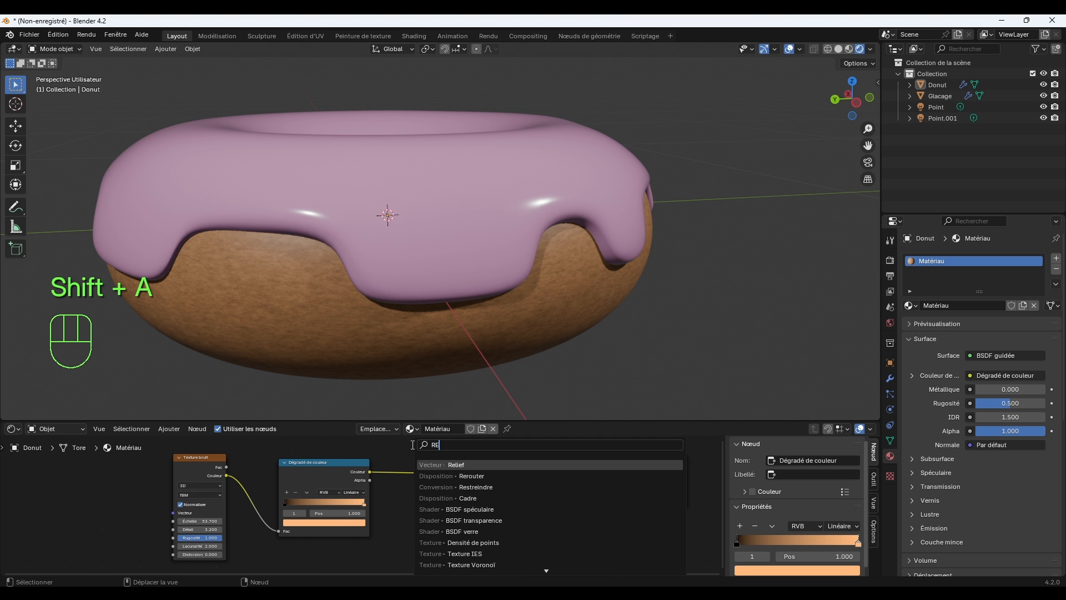
pyautogui.write('LI')
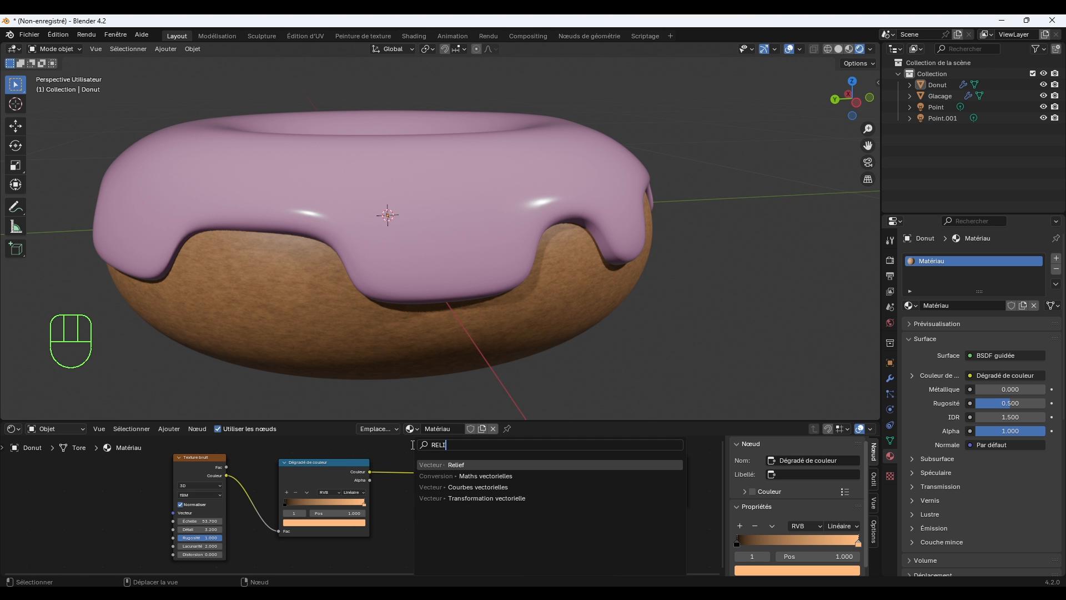
pyautogui.click(486, 465)
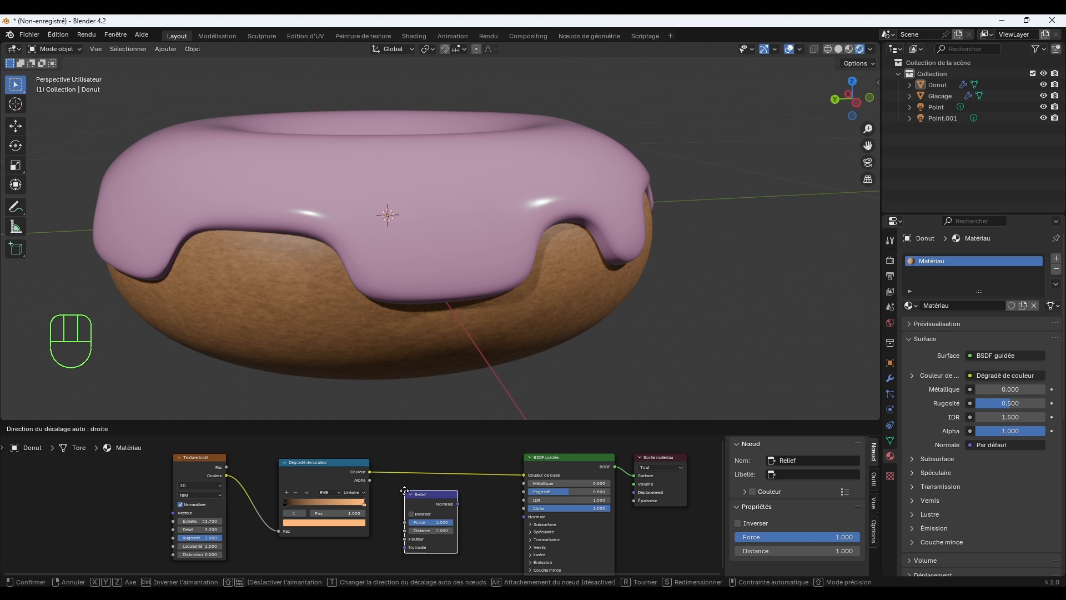
pyautogui.click(411, 493)
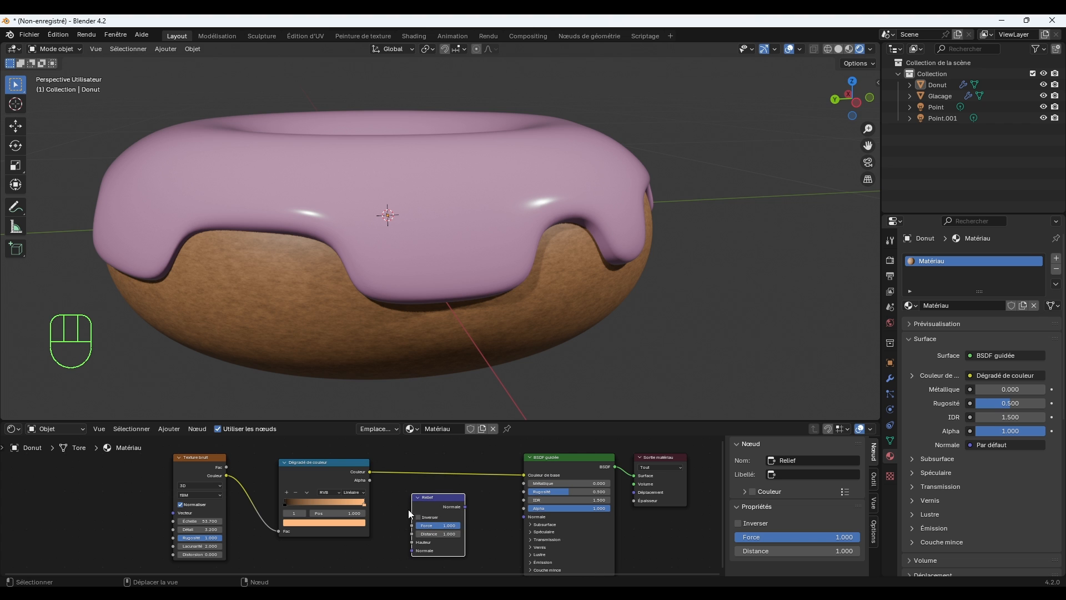
pyautogui.moveTo(369, 471); pyautogui.dragTo(409, 541)
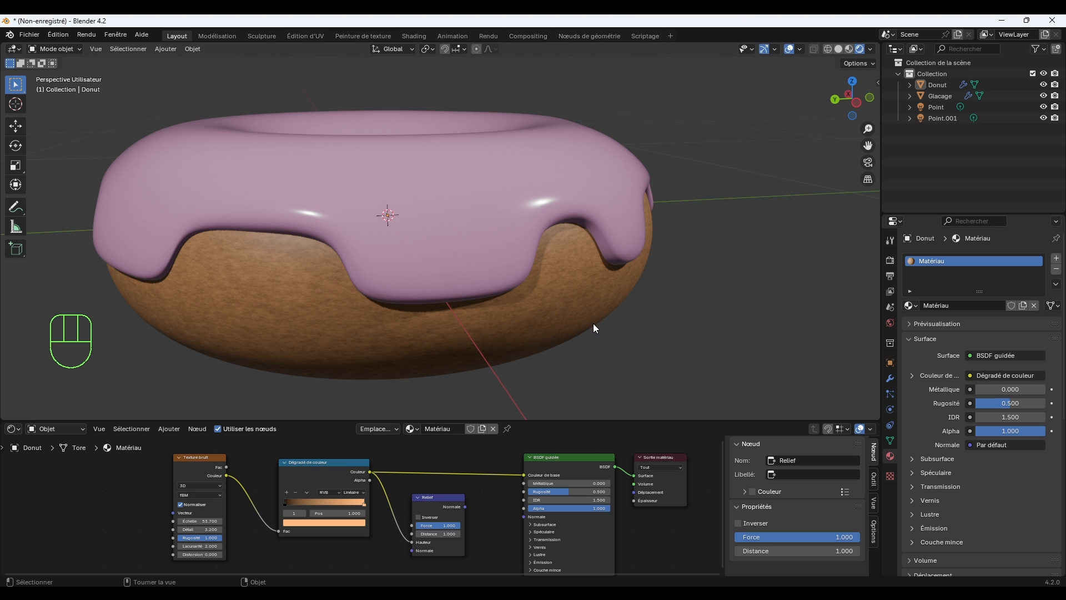
# Link the Bump (Relief) node's Normale output to the BSDF node's Normale input.
pyautogui.moveTo(593, 323); pyautogui.dragTo(609, 311, button='middle')
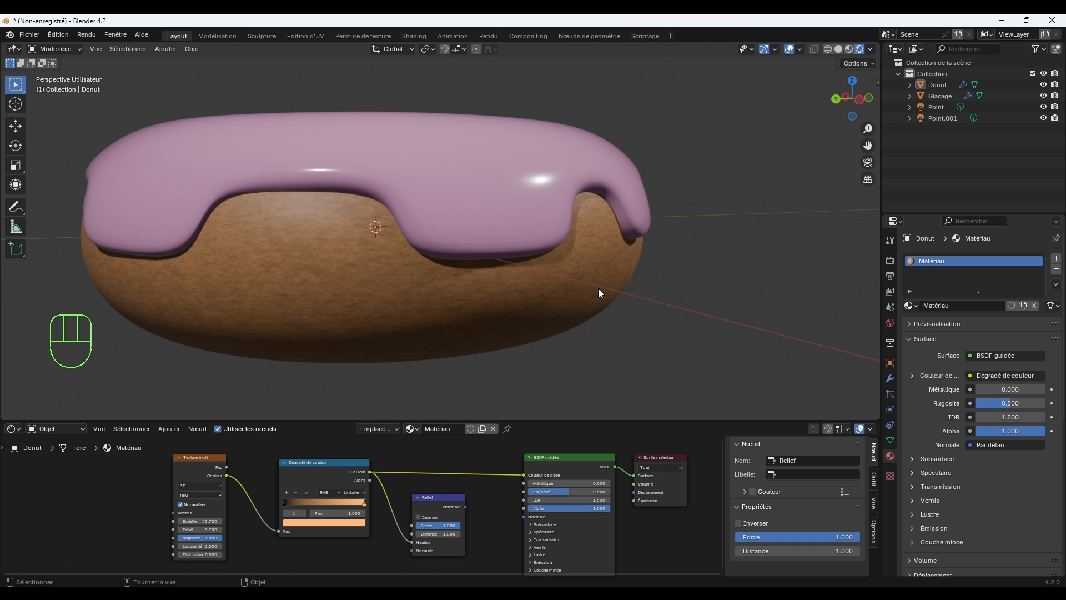
pyautogui.scroll(2, 476, 544)
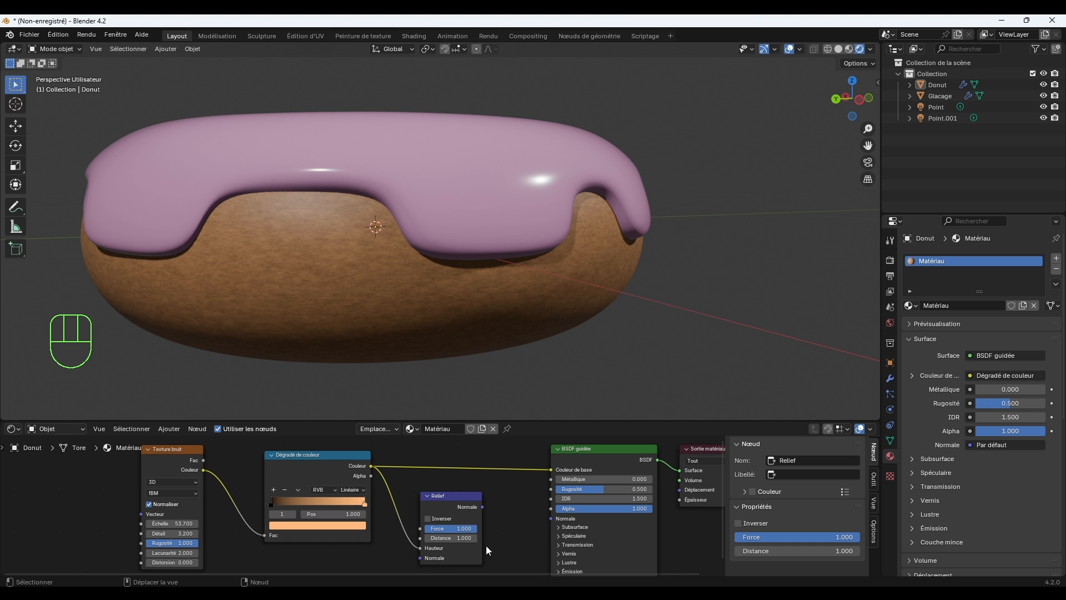
pyautogui.moveTo(483, 507); pyautogui.dragTo(550, 519)
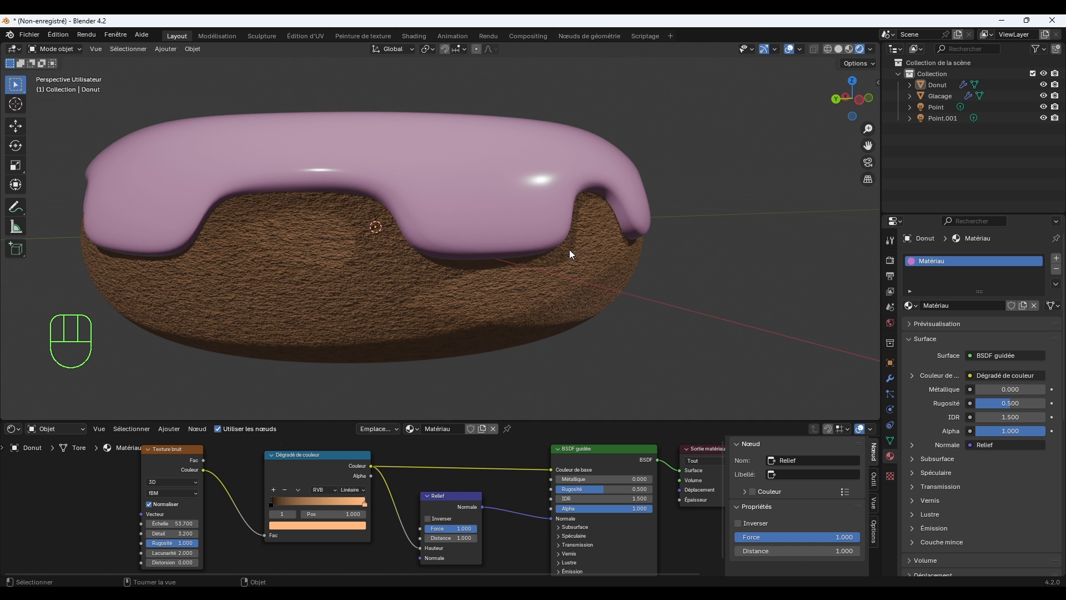
# Soften the dough's relief by setting the Bump node's Force to 0.058 and Distance to 0.100.
pyautogui.scroll(6, 565, 325)
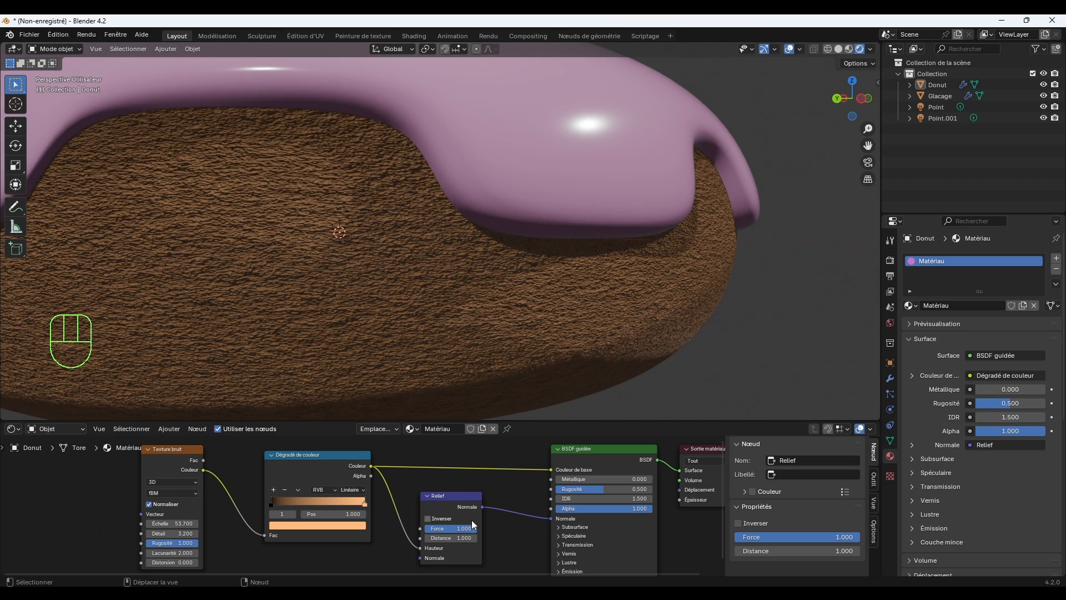
pyautogui.moveTo(472, 530); pyautogui.dragTo(429, 528)
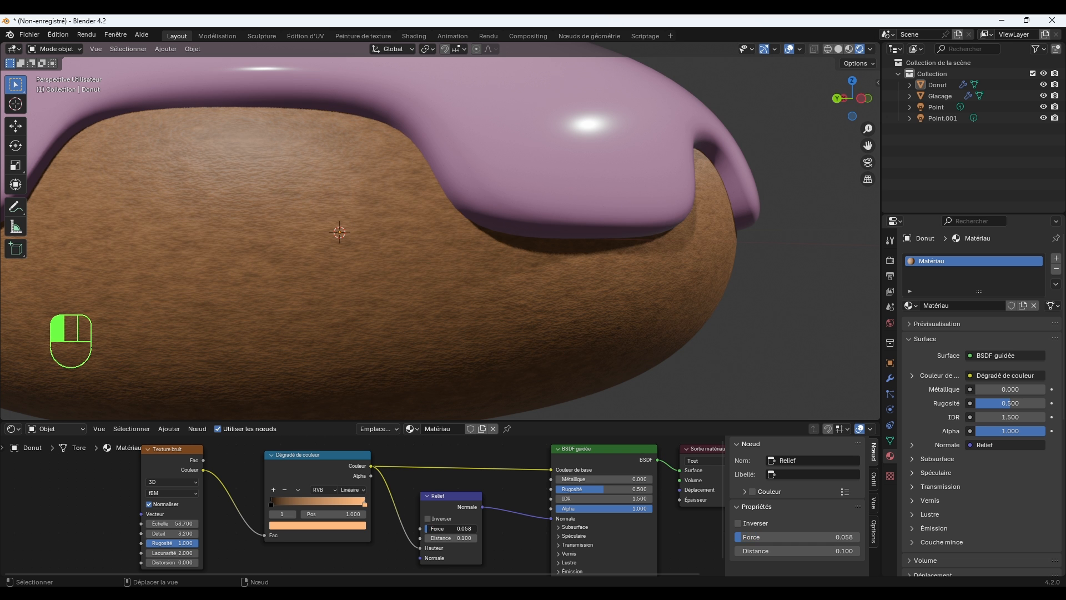
pyautogui.scroll(-3, 635, 287)
pyautogui.moveTo(664, 288); pyautogui.dragTo(705, 295, button='middle')
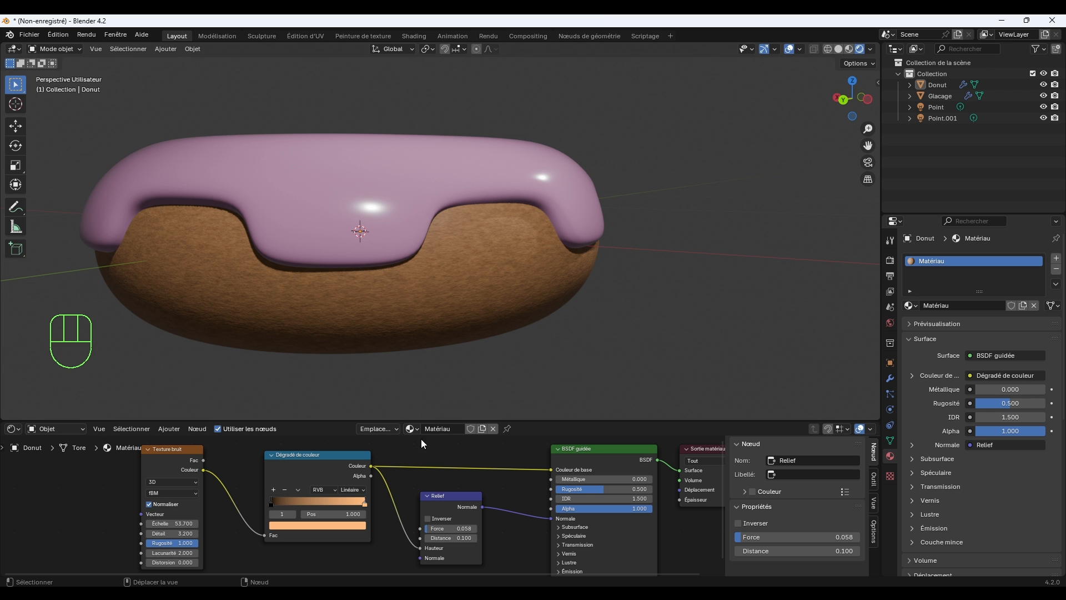
# Set the noise texture's scale to 14.200 and check the dough's coarser grain from several angles.
pyautogui.moveTo(183, 523); pyautogui.dragTo(109, 523)
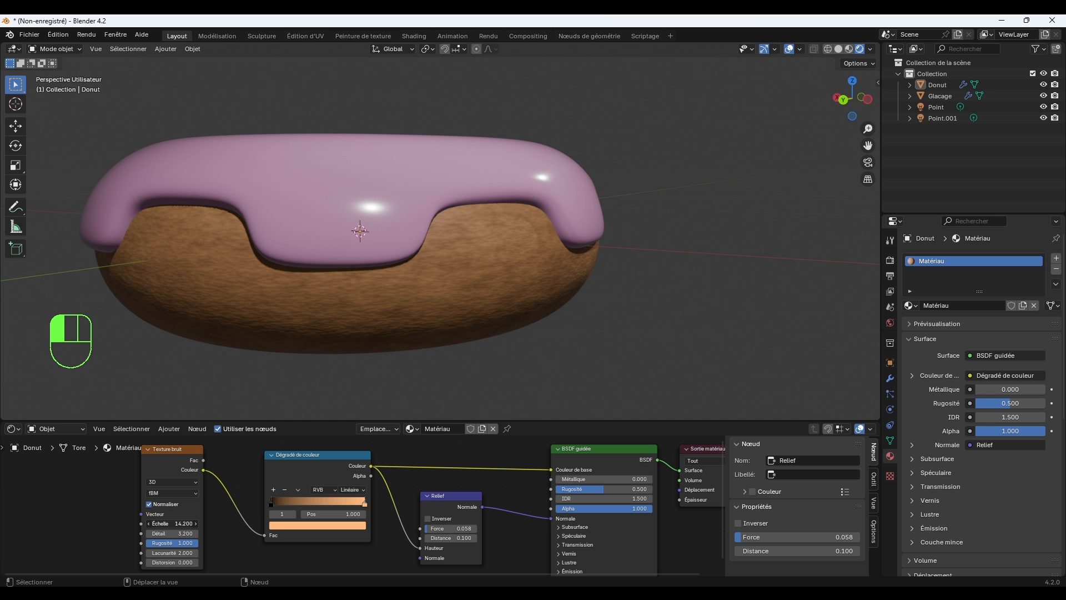
pyautogui.moveTo(567, 312); pyautogui.dragTo(617, 314, button='middle')
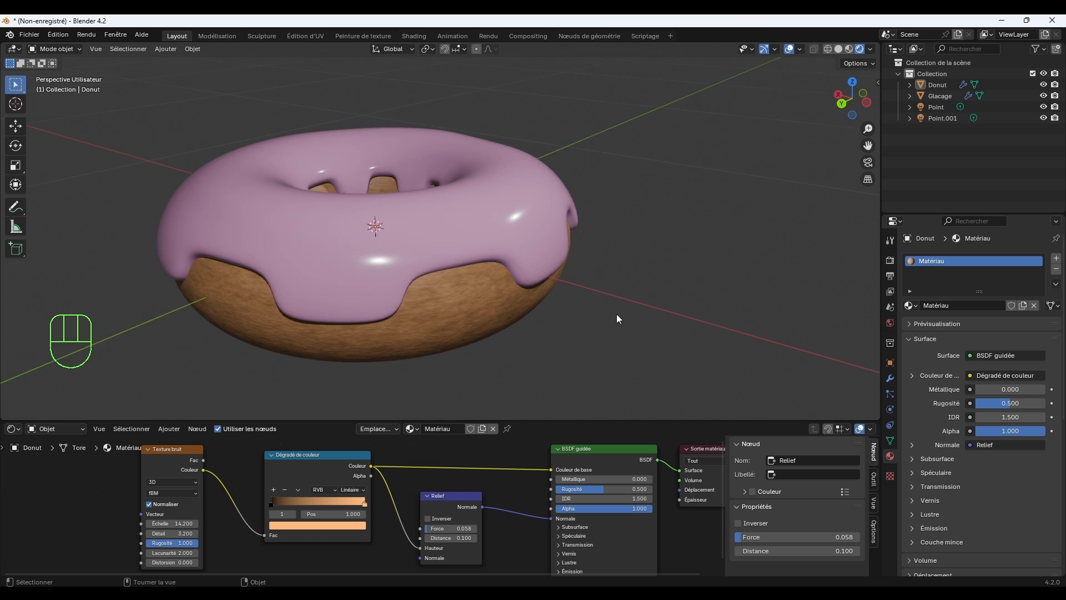
pyautogui.scroll(2, 616, 314)
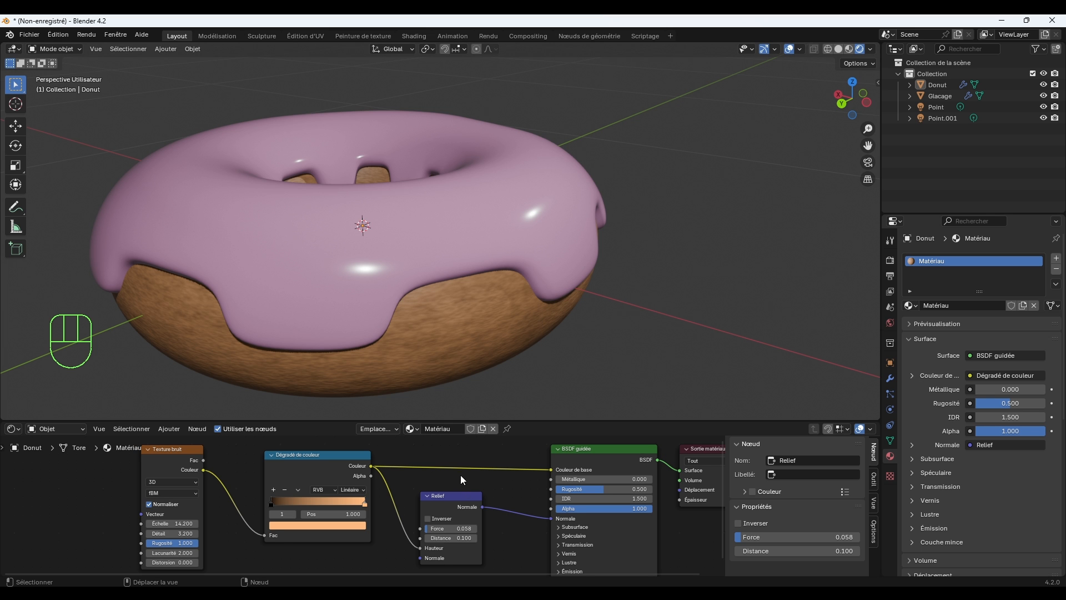
pyautogui.scroll(-1, 402, 522)
pyautogui.keyDown('shift'); pyautogui.moveTo(389, 532); pyautogui.dragTo(396, 502, button='middle'); pyautogui.keyUp('shift')
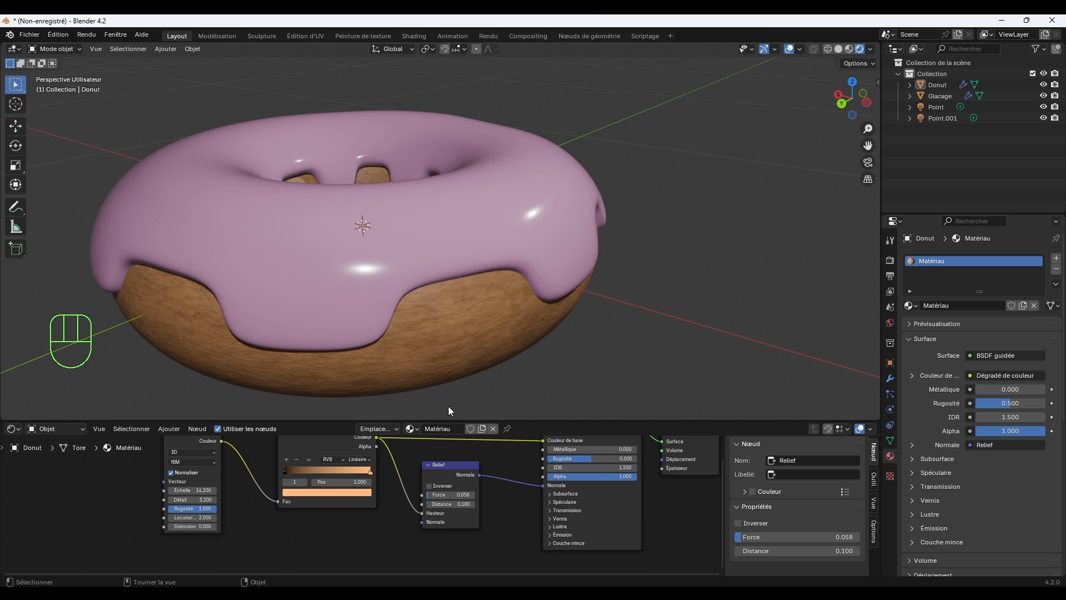
pyautogui.moveTo(449, 405); pyautogui.dragTo(487, 363, button='middle')
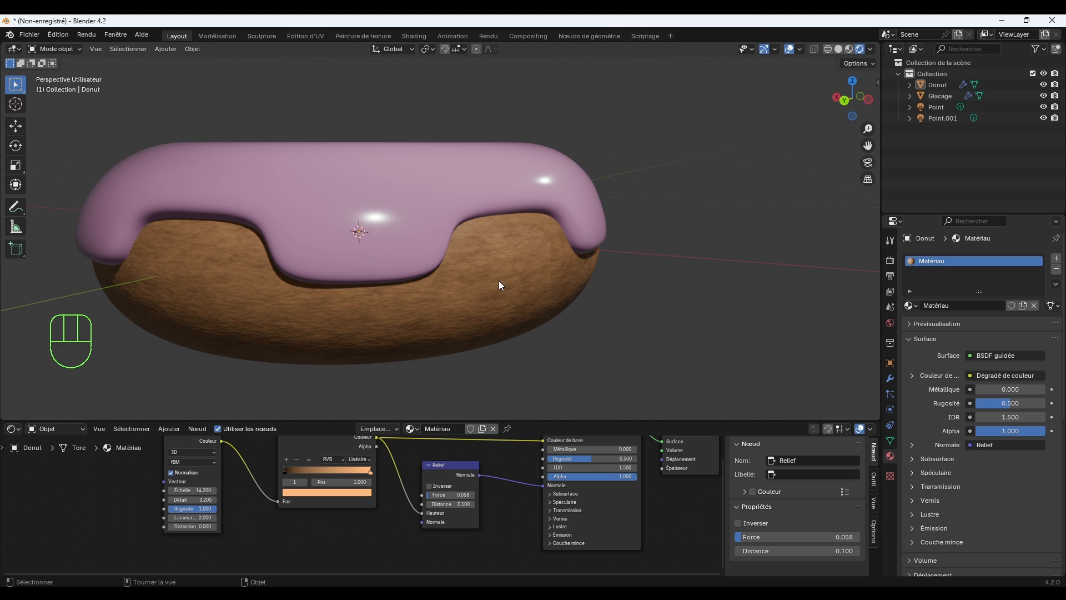
pyautogui.scroll(-2, 492, 474)
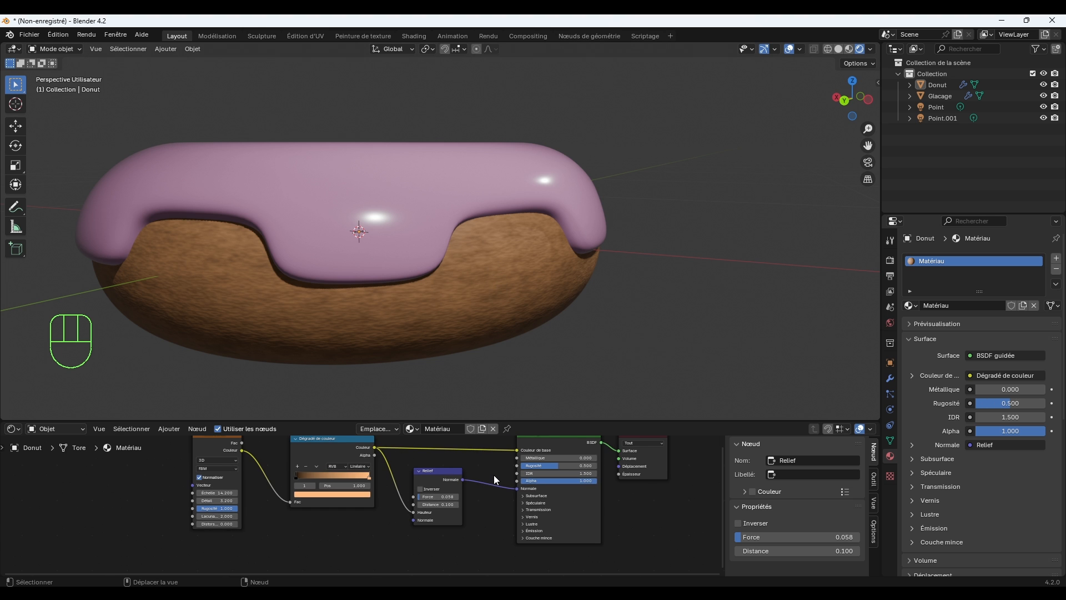
# Enlarge the node editor and duplicate the noise texture, colour ramp and Bump nodes directly below the originals.
pyautogui.moveTo(494, 475); pyautogui.dragTo(501, 492, button='middle')
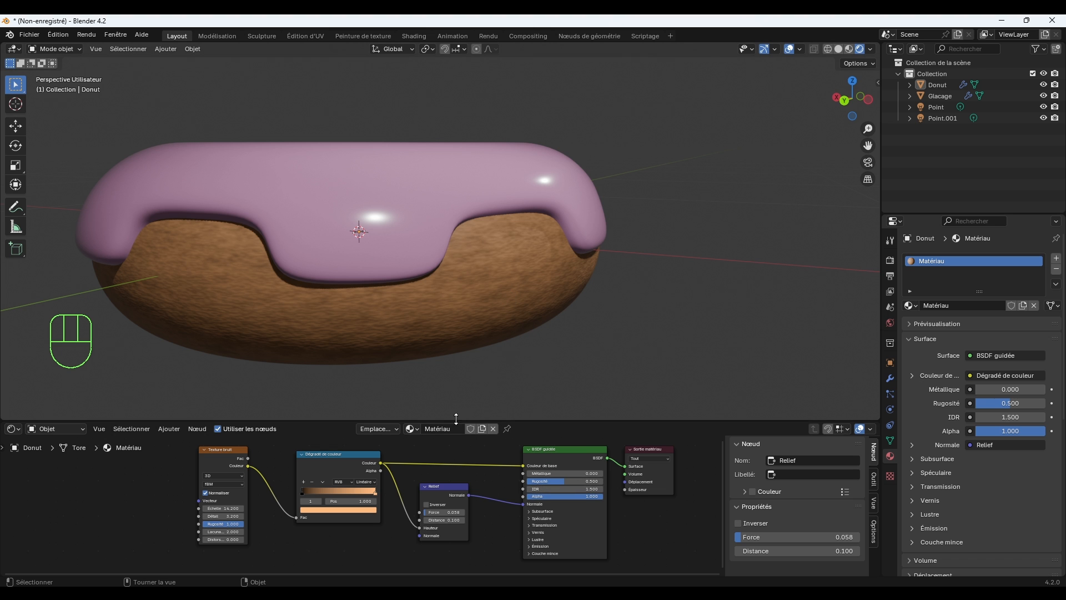
pyautogui.moveTo(484, 554); pyautogui.dragTo(188, 445)
pyautogui.moveTo(323, 420); pyautogui.dragTo(338, 314)
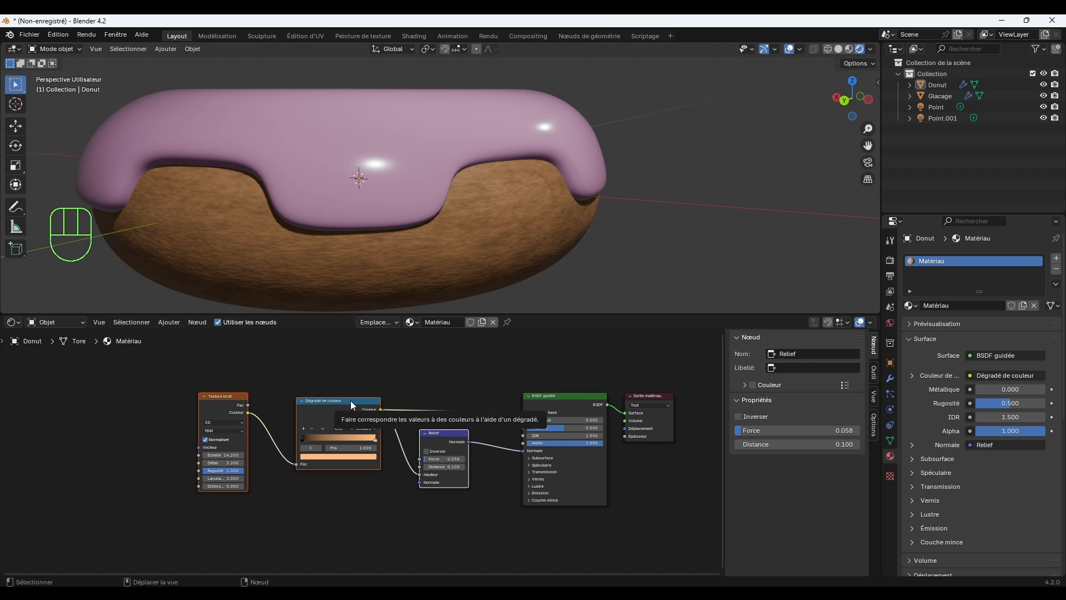
pyautogui.hotkey('shift', 'd')
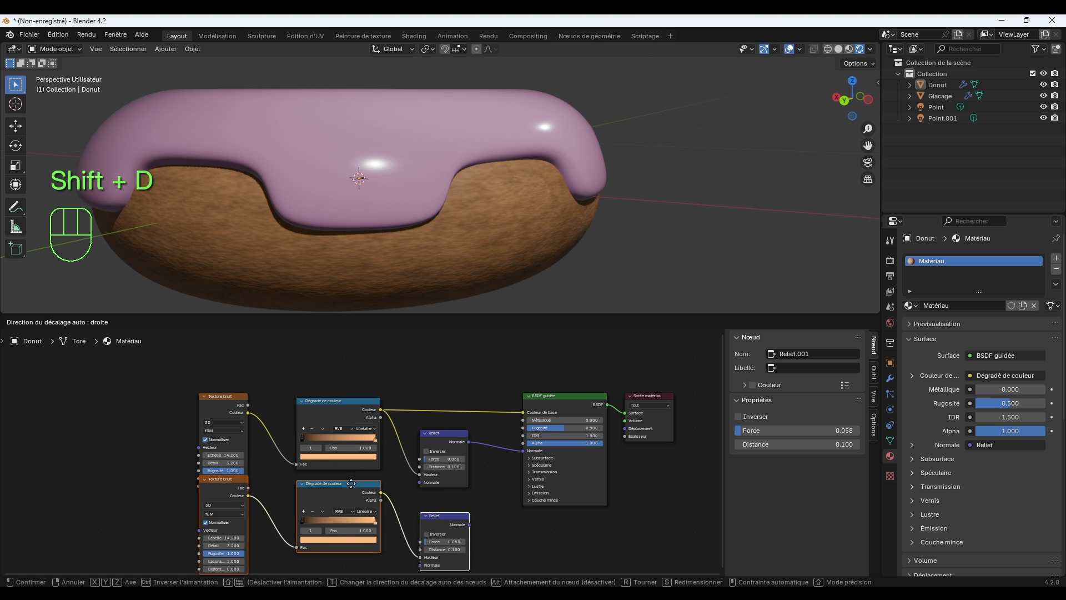
pyautogui.click(351, 505)
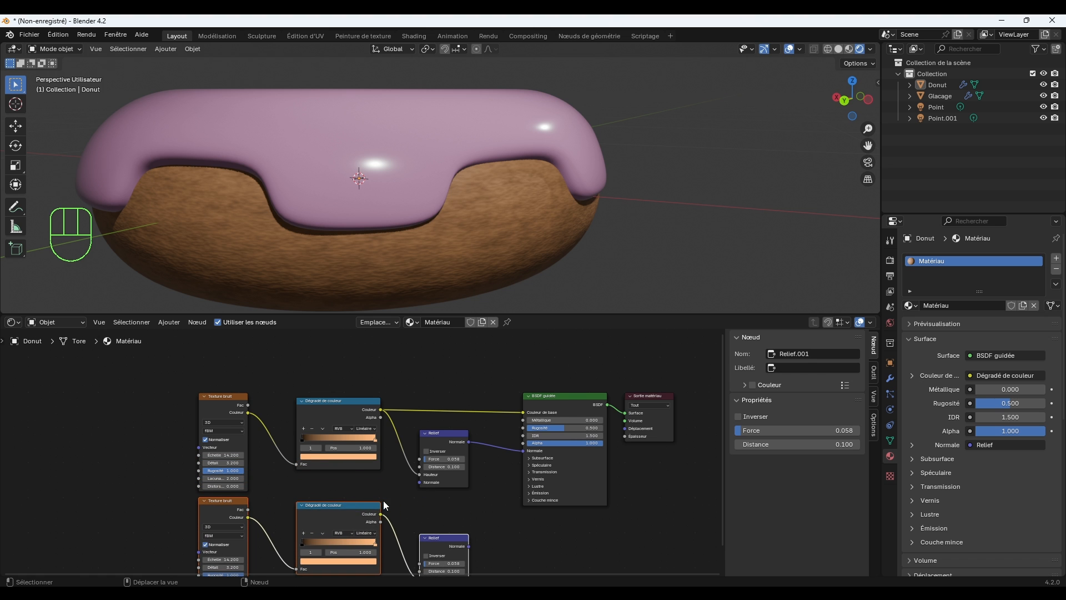
pyautogui.scroll(-1, 404, 500)
pyautogui.keyDown('shift'); pyautogui.scroll(-2, 405, 500); pyautogui.keyUp('shift')
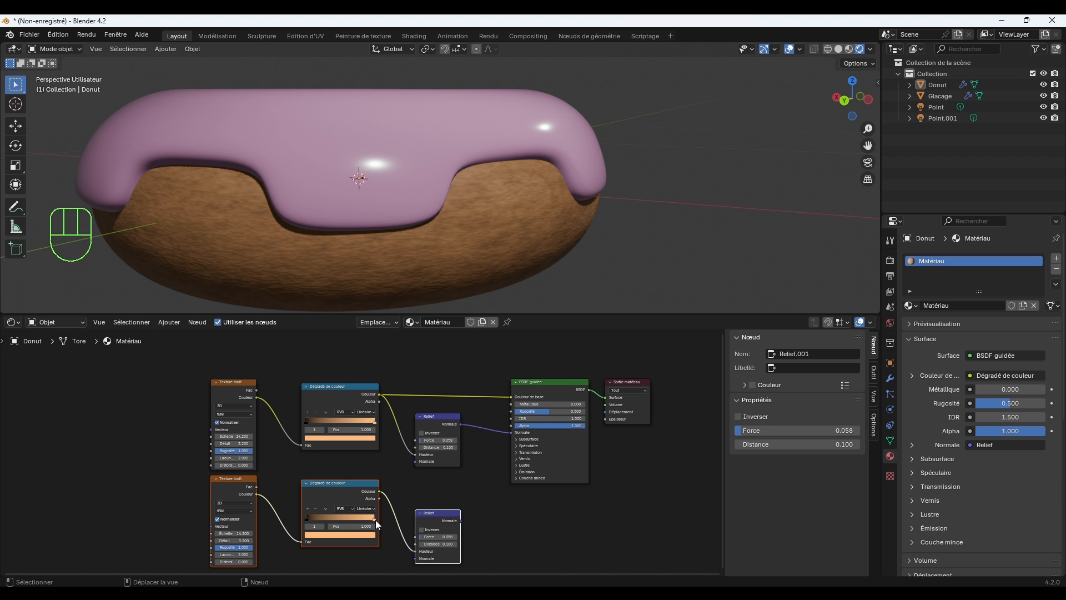
# Turn the duplicated ramp's light stop white and link the duplicated Bump node's Normale output to the BSDF's Rugosité input.
pyautogui.click(365, 534)
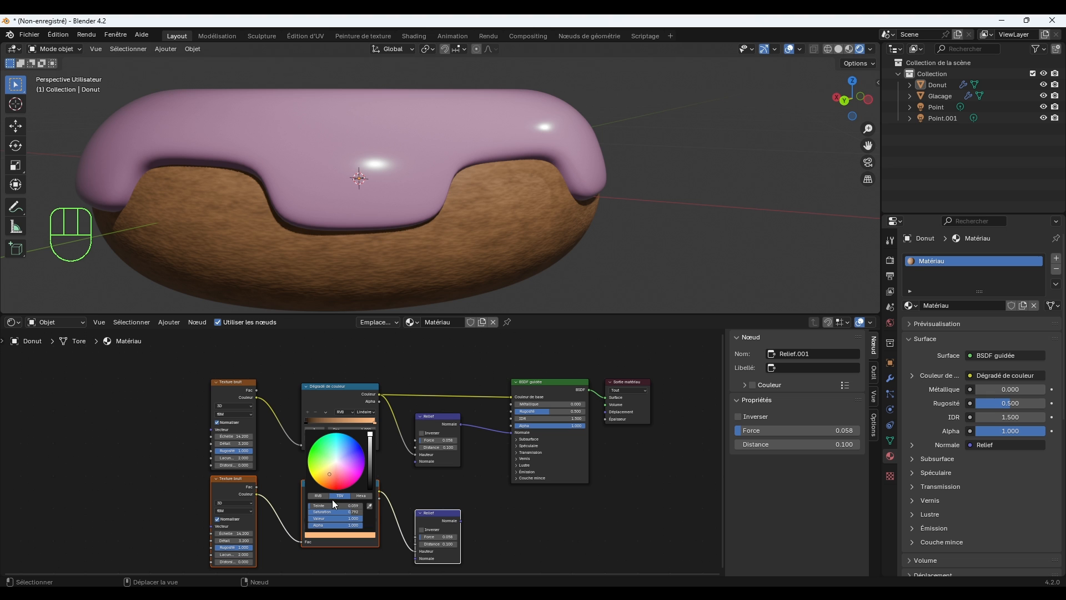
pyautogui.moveTo(321, 506); pyautogui.dragTo(307, 512)
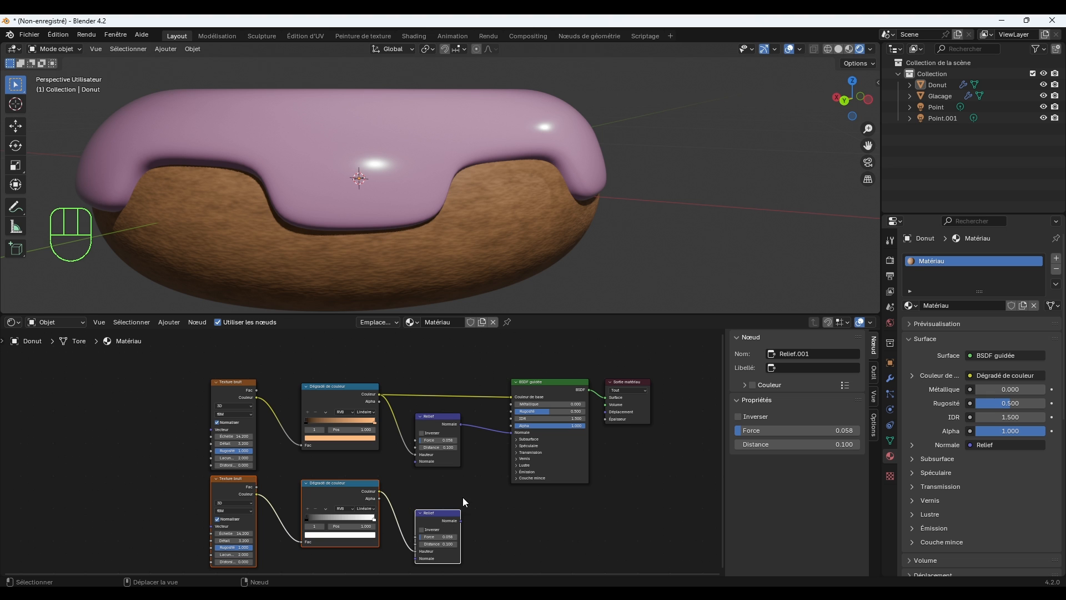
pyautogui.scroll(2, 481, 521)
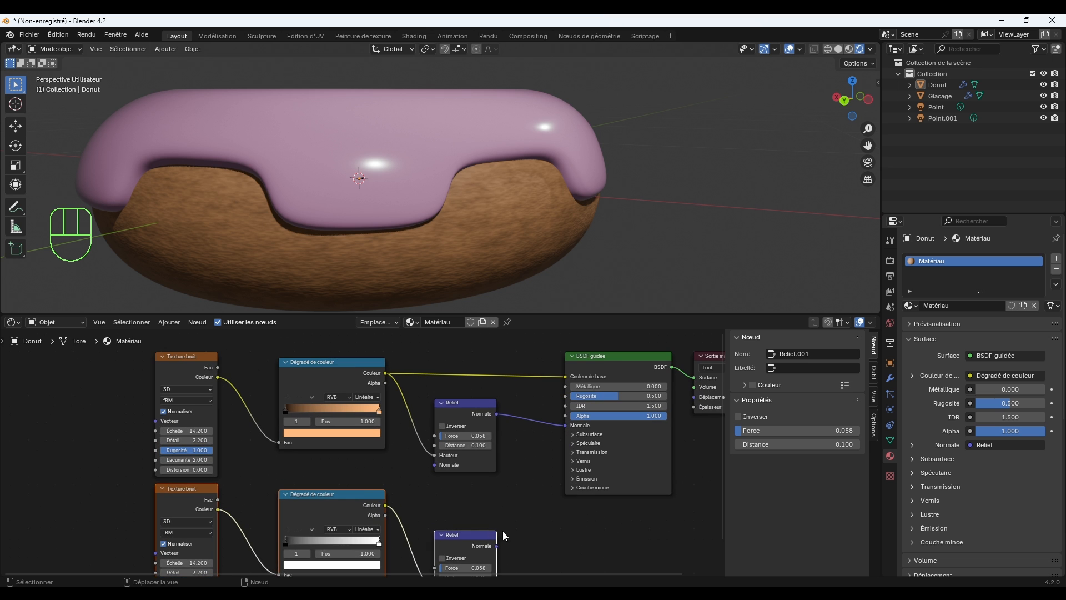
pyautogui.moveTo(497, 546); pyautogui.dragTo(563, 395)
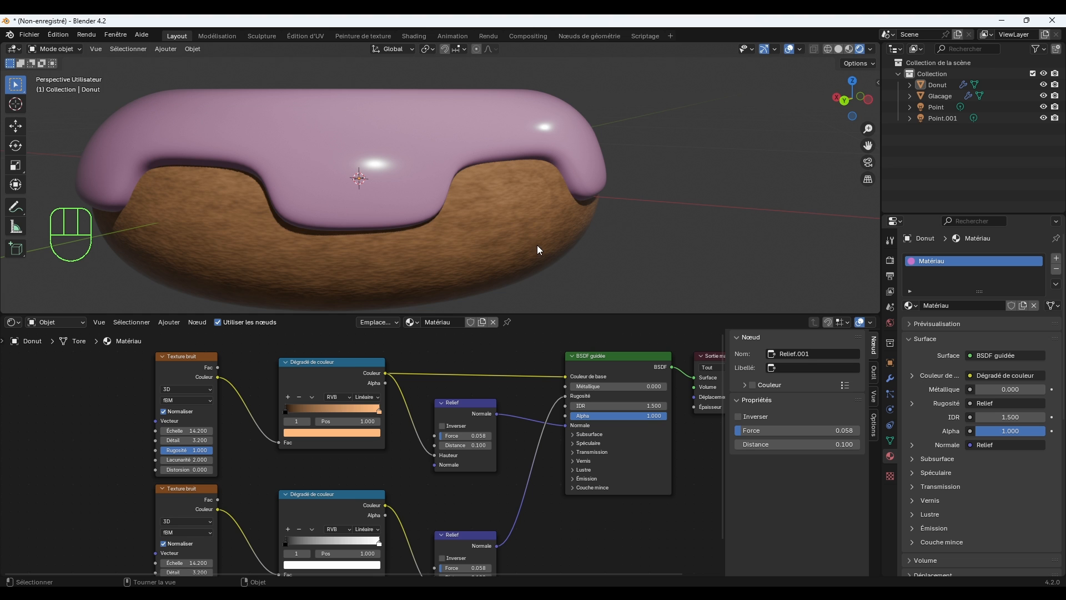
# Inspect the dough's sheen from other angles and try adjusting the brightness of the duplicated ramp's white stop.
pyautogui.moveTo(546, 242); pyautogui.dragTo(603, 231, button='middle')
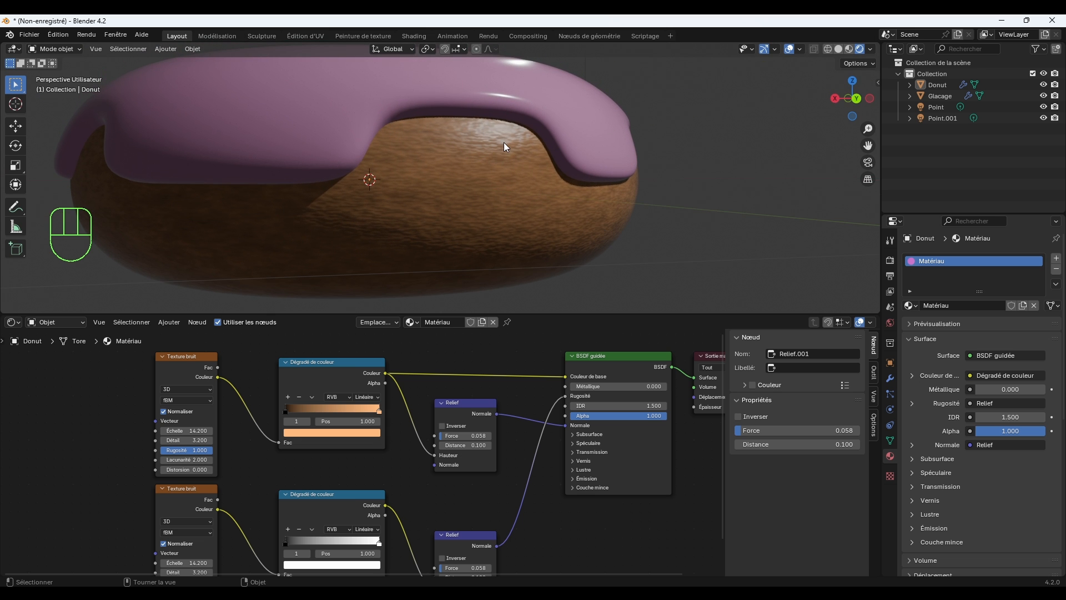
pyautogui.moveTo(503, 147); pyautogui.dragTo(517, 188, button='middle')
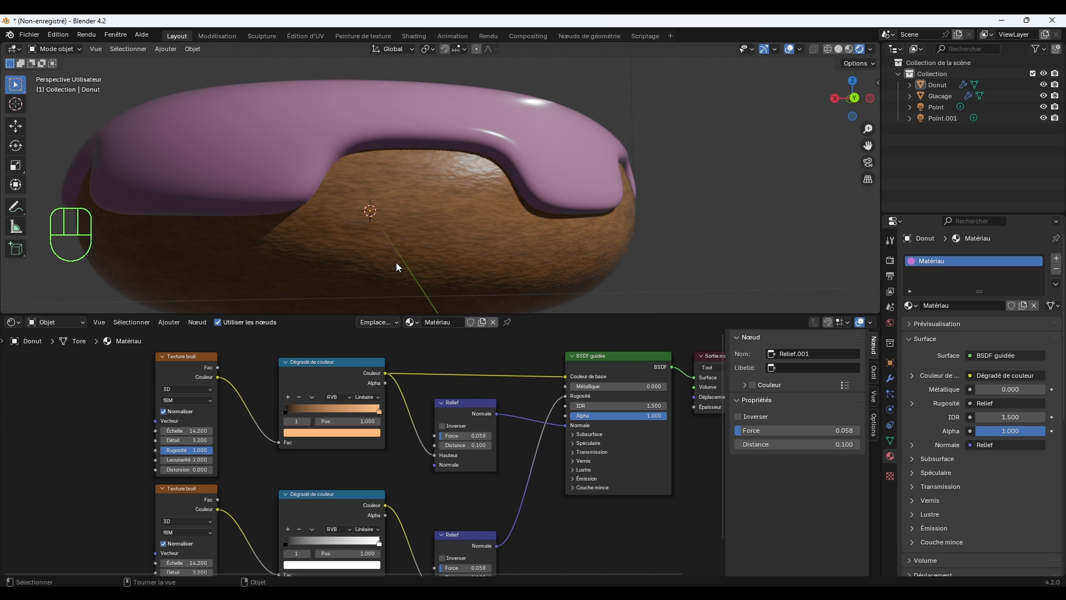
pyautogui.moveTo(395, 262); pyautogui.dragTo(417, 258, button='middle')
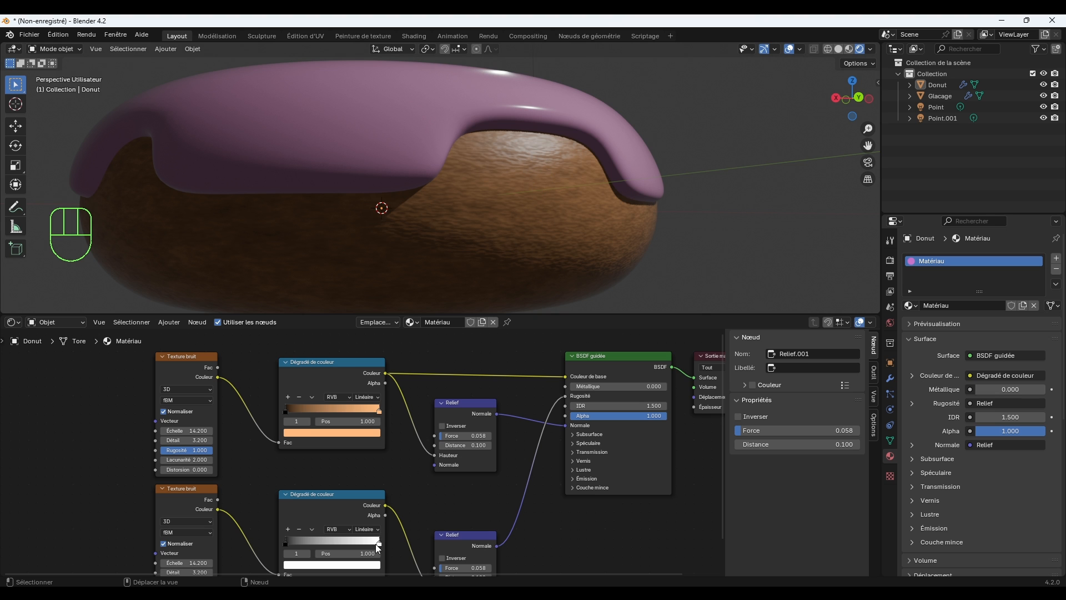
pyautogui.click(375, 565)
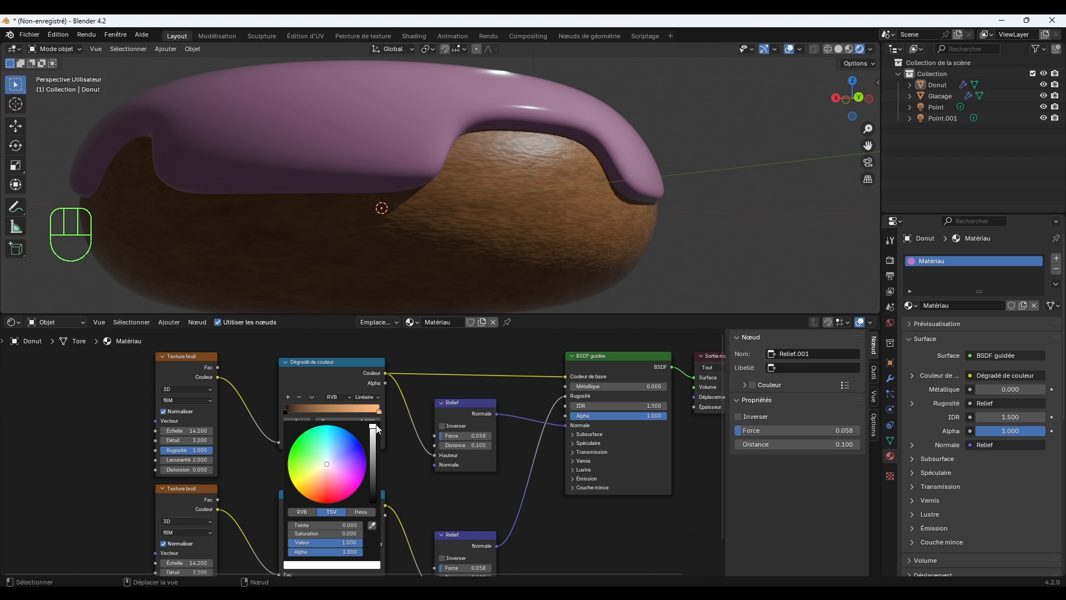
pyautogui.moveTo(373, 434)
pyautogui.mouseDown()
pyautogui.moveTo(373, 478)
pyautogui.moveTo(373, 427)
pyautogui.mouseUp()
pyautogui.scroll(-3, 404, 489)
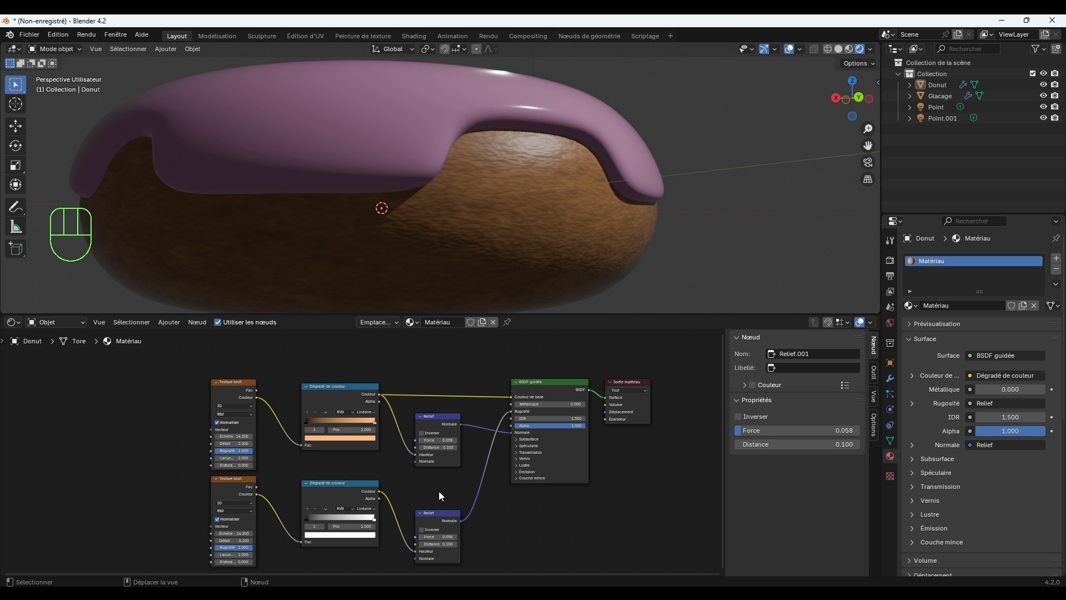
# Select the icing, add a colour ramp (Dégradé de couleur) node before the BSDF in its material and select the ramp's white stop.
pyautogui.moveTo(638, 216)
pyautogui.mouseDown(button='middle')
pyautogui.moveTo(642, 225)
pyautogui.moveTo(652, 200)
pyautogui.moveTo(637, 234)
pyautogui.mouseUp(button='middle')
pyautogui.scroll(-1, 636, 238)
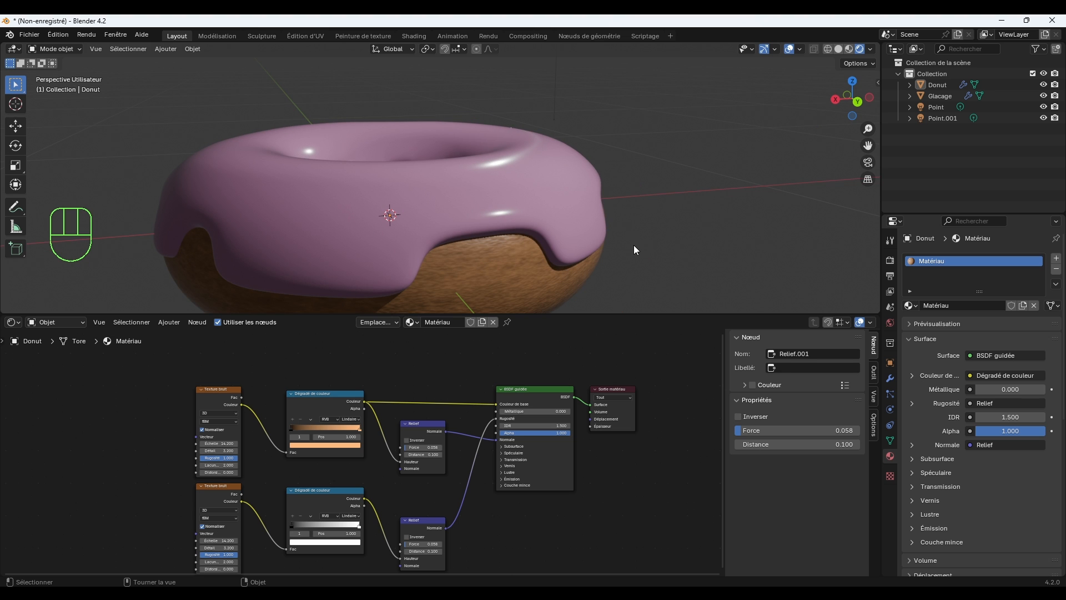
pyautogui.click(576, 209)
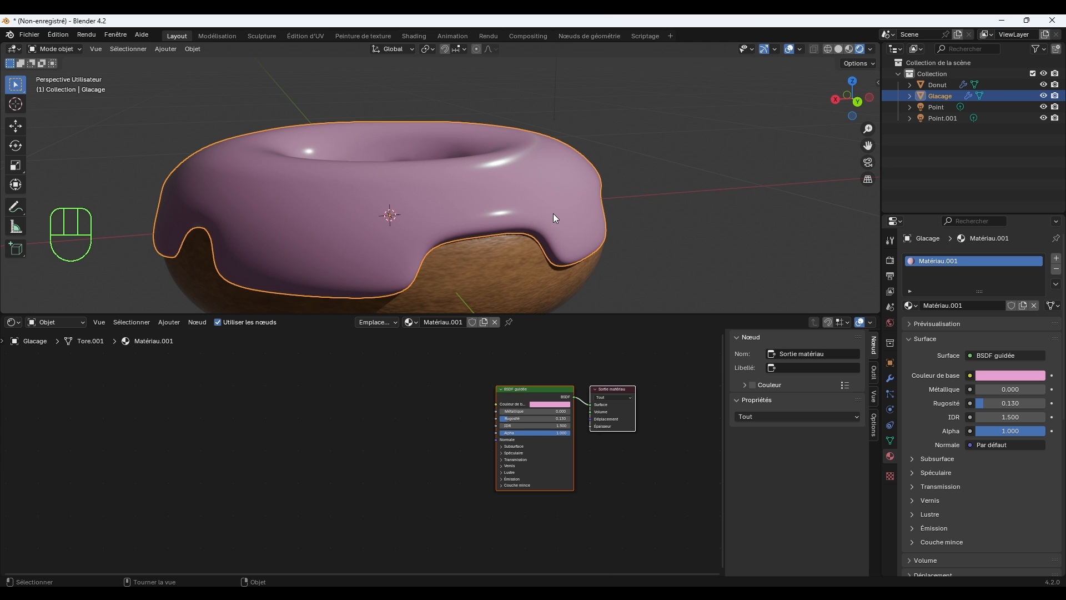
pyautogui.moveTo(542, 223); pyautogui.dragTo(579, 223, button='middle')
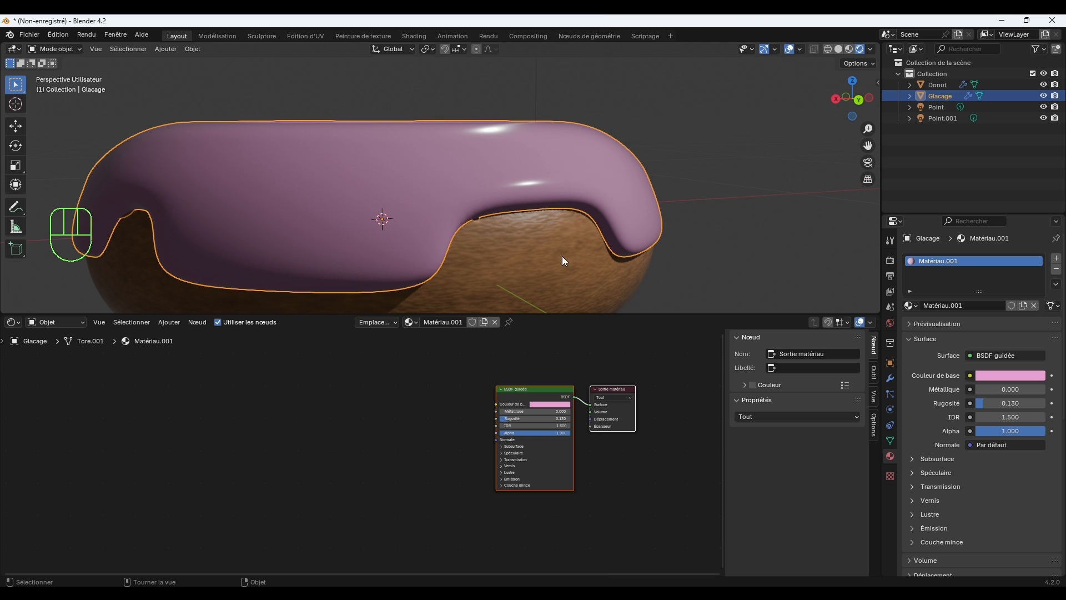
pyautogui.click(400, 424)
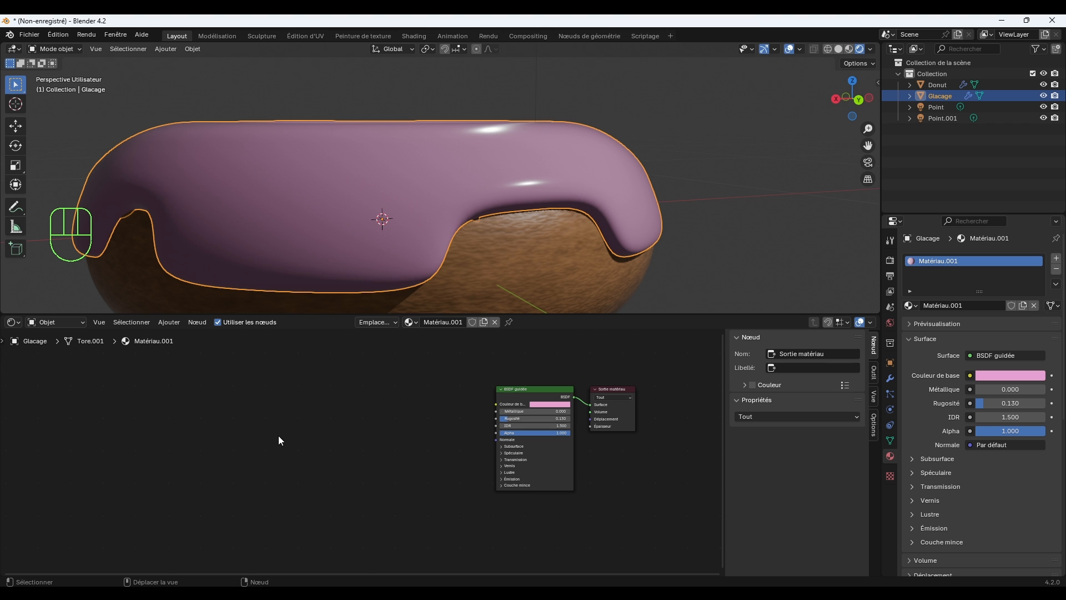
pyautogui.hotkey('shift', 'a')
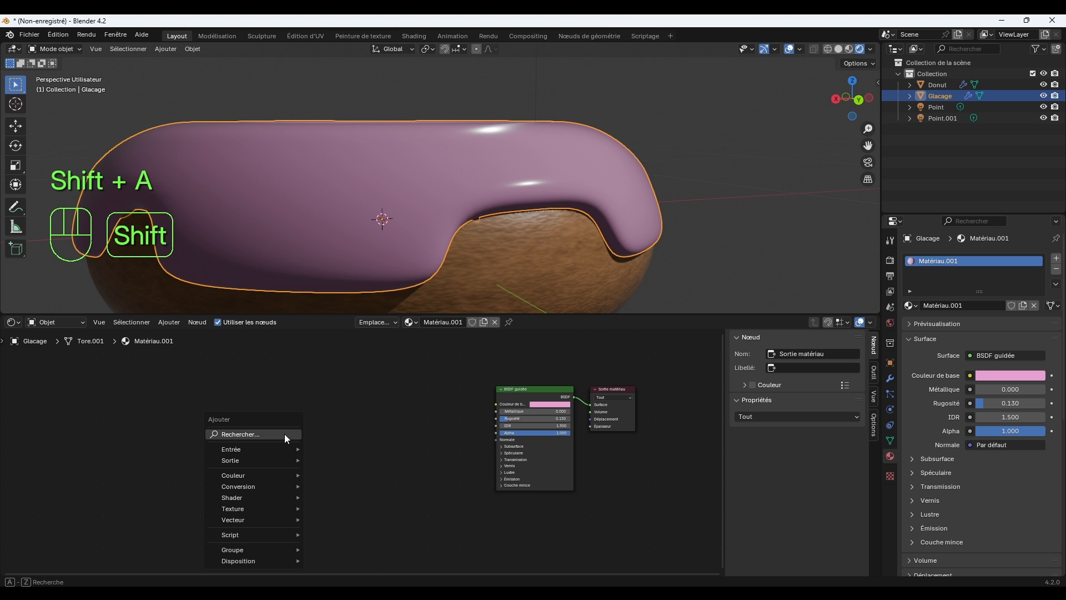
pyautogui.click(279, 432)
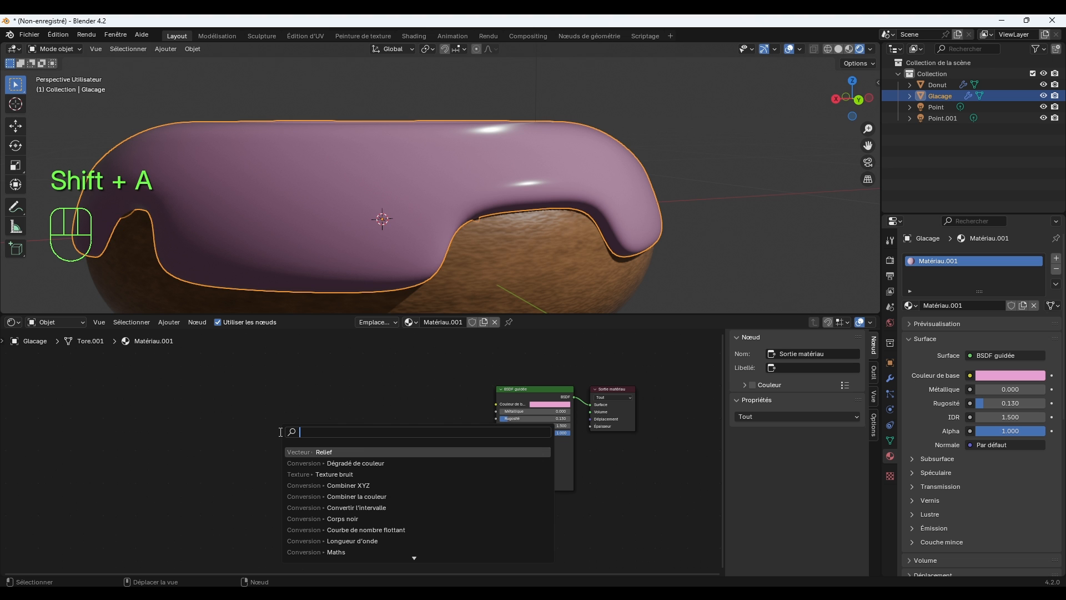
pyautogui.write('COUL')
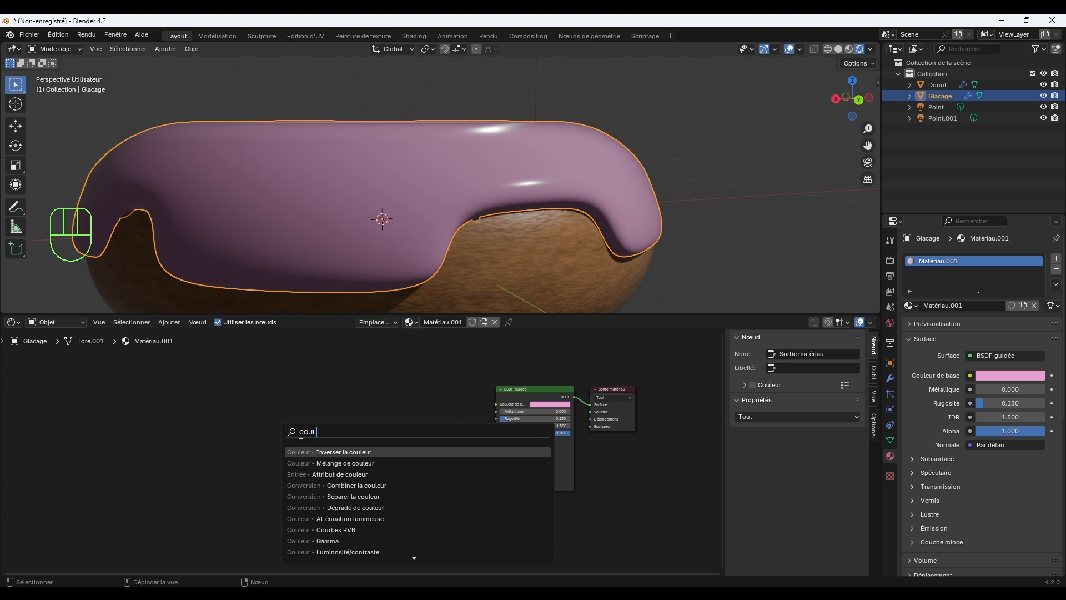
pyautogui.click(356, 507)
pyautogui.click(341, 395)
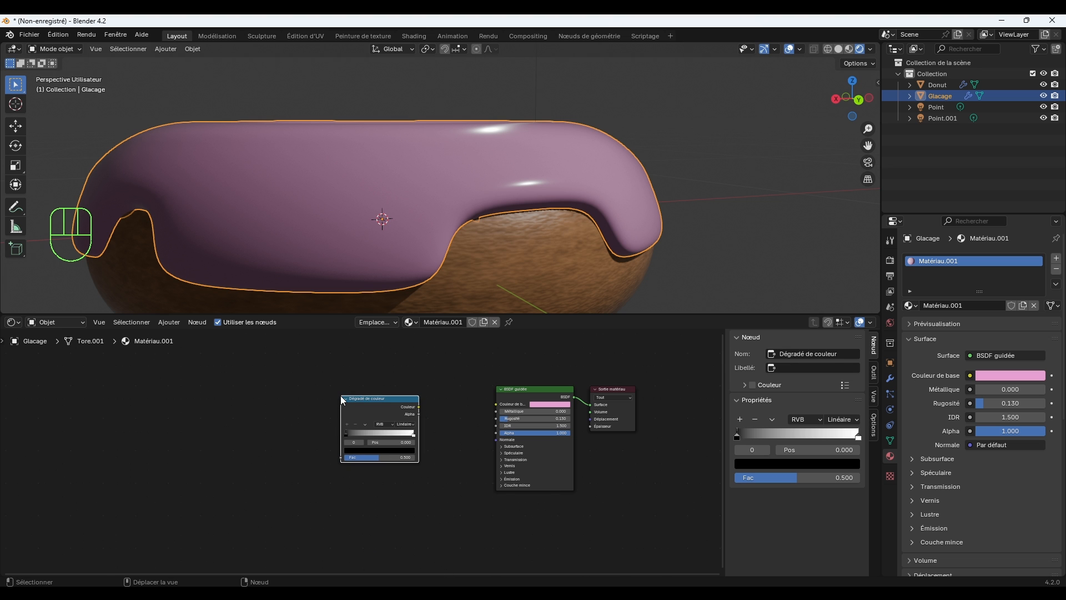
pyautogui.click(413, 435)
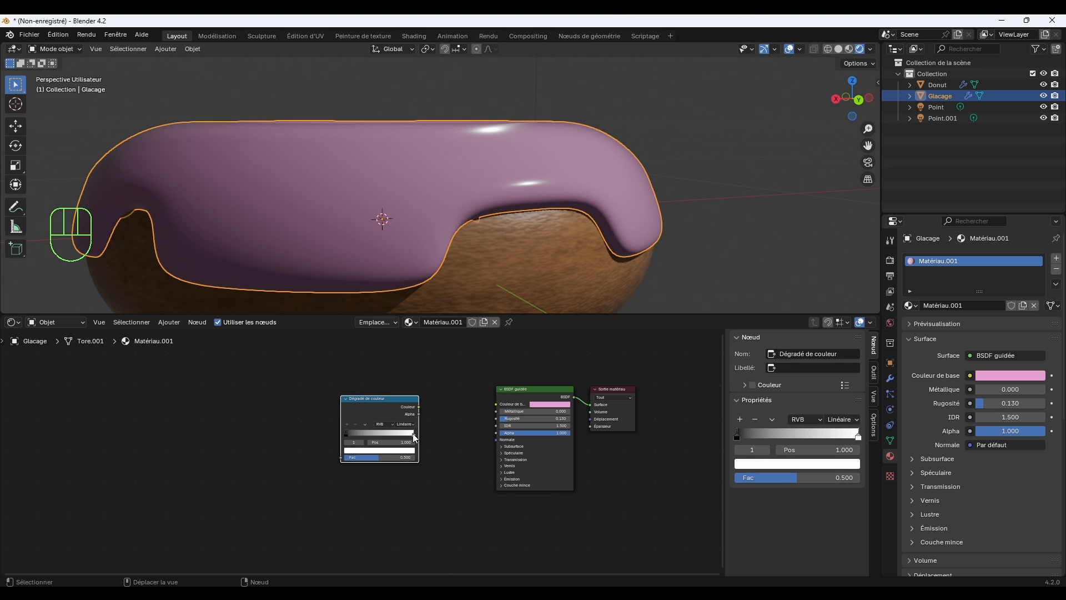
# Sample the BSDF's pink base colour onto the ramp's white stop and link the ramp's Couleur output to Couleur de base.
pyautogui.click(413, 450)
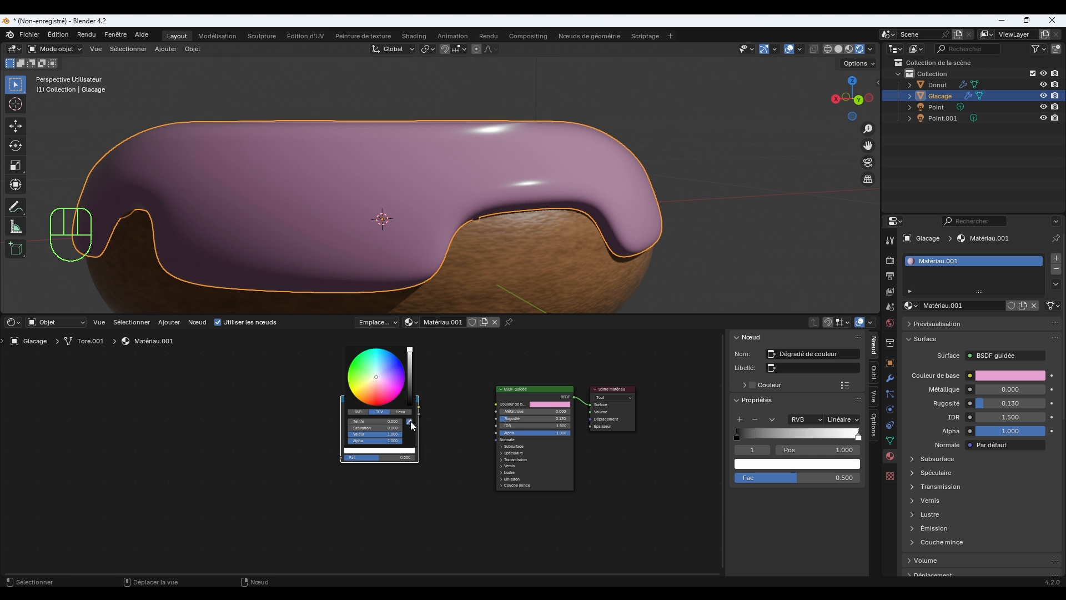
pyautogui.click(410, 422)
pyautogui.click(547, 403)
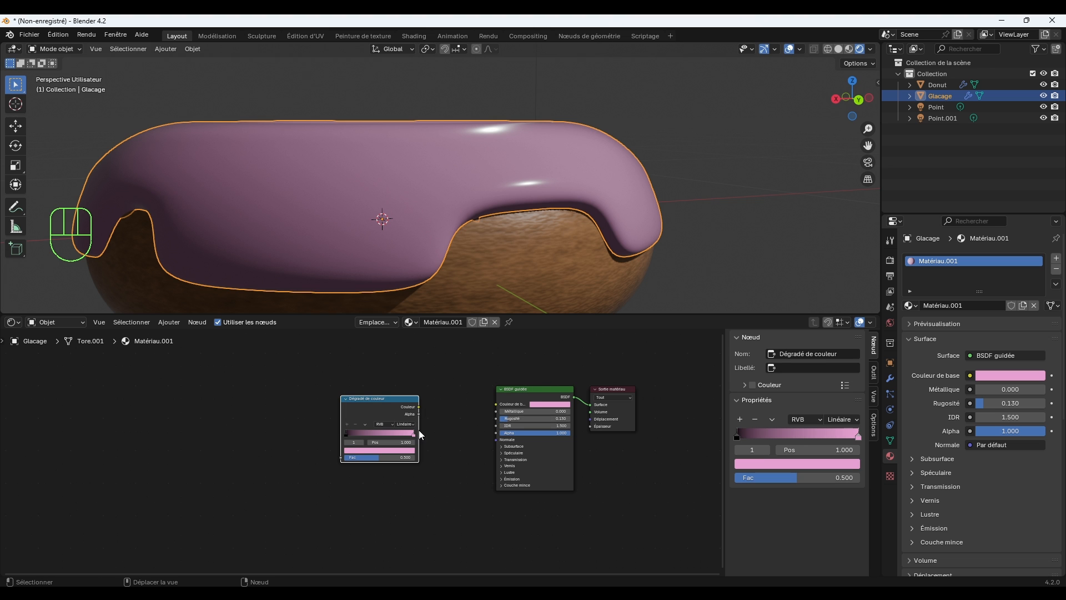
pyautogui.moveTo(420, 407); pyautogui.dragTo(495, 404)
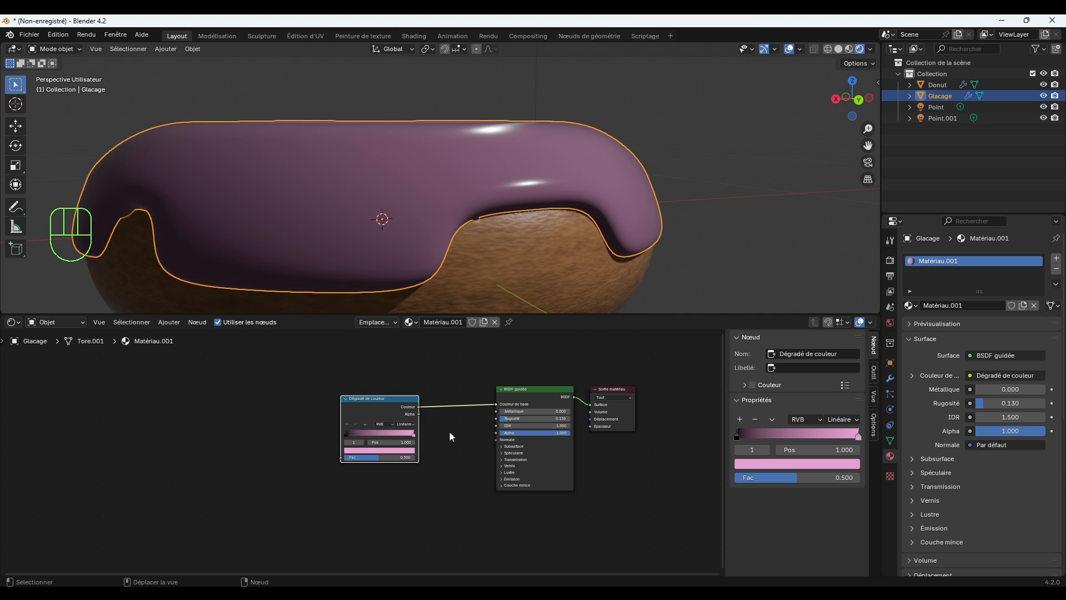
# Add a Texture bruit node before the colour ramp and link its Couleur output to the ramp's Fac input.
pyautogui.click(274, 421)
pyautogui.click(247, 426)
pyautogui.hotkey('shift', 'a')
pyautogui.click(246, 425)
pyautogui.write('BRUI')
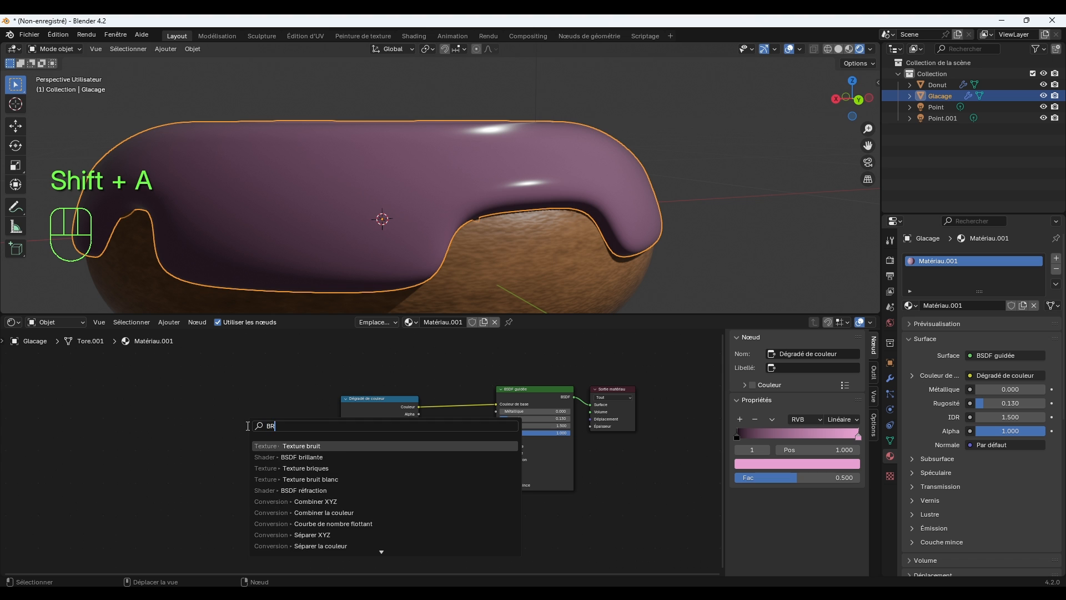
pyautogui.click(319, 451)
pyautogui.click(212, 424)
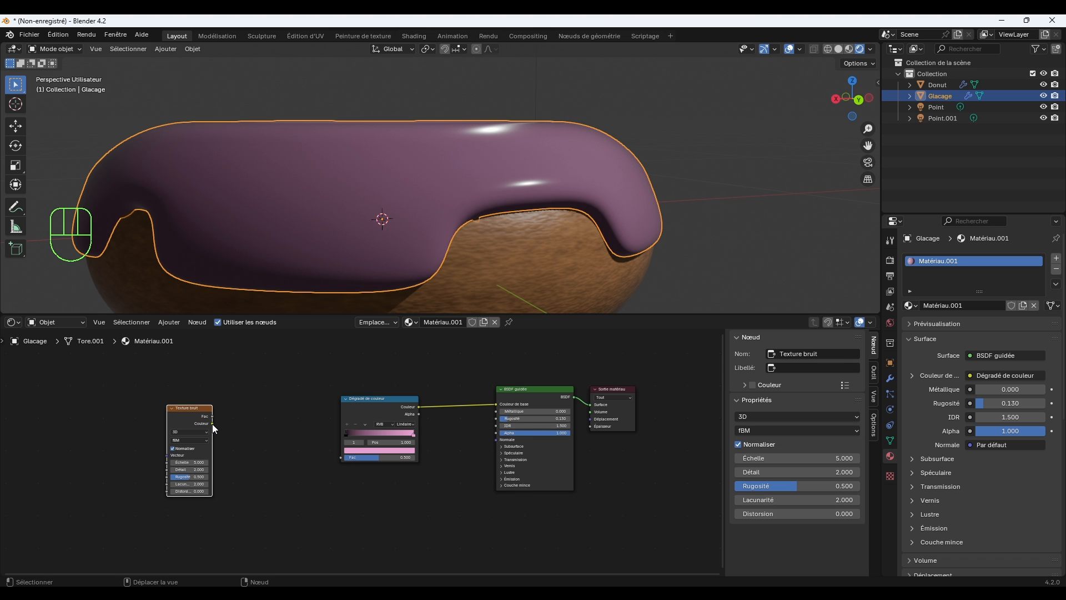
pyautogui.moveTo(212, 424); pyautogui.dragTo(352, 463)
pyautogui.moveTo(213, 423); pyautogui.dragTo(343, 455)
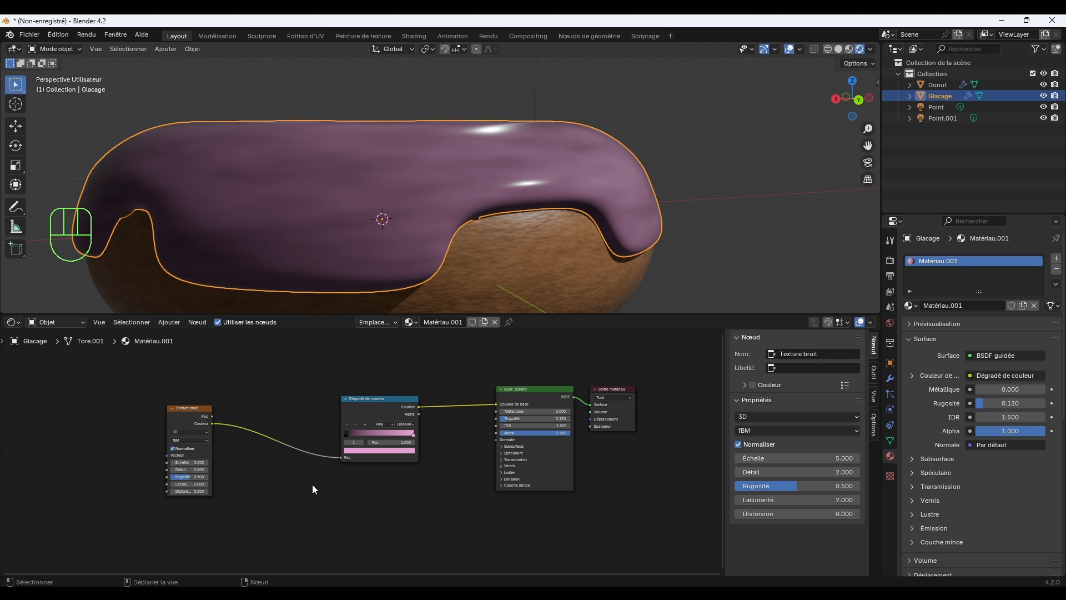
# Replace the icing ramp's black stop with the pink sampled from the ramp's light end.
pyautogui.moveTo(305, 364)
pyautogui.mouseDown(button='middle')
pyautogui.moveTo(326, 376)
pyautogui.moveTo(316, 381)
pyautogui.mouseUp(button='middle')
pyautogui.moveTo(481, 174); pyautogui.dragTo(513, 178, button='middle')
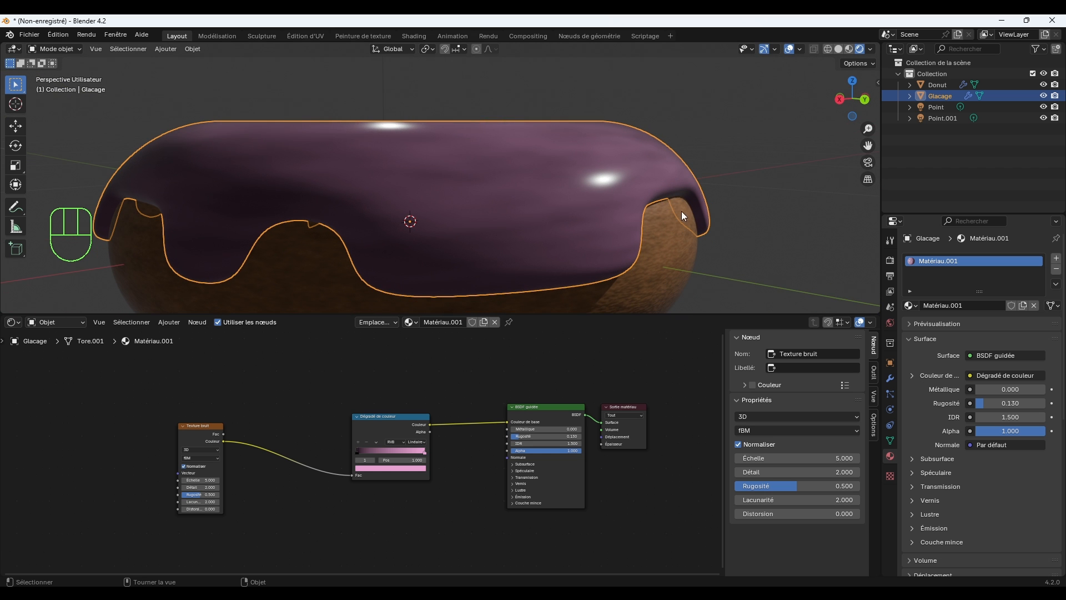
pyautogui.click(361, 452)
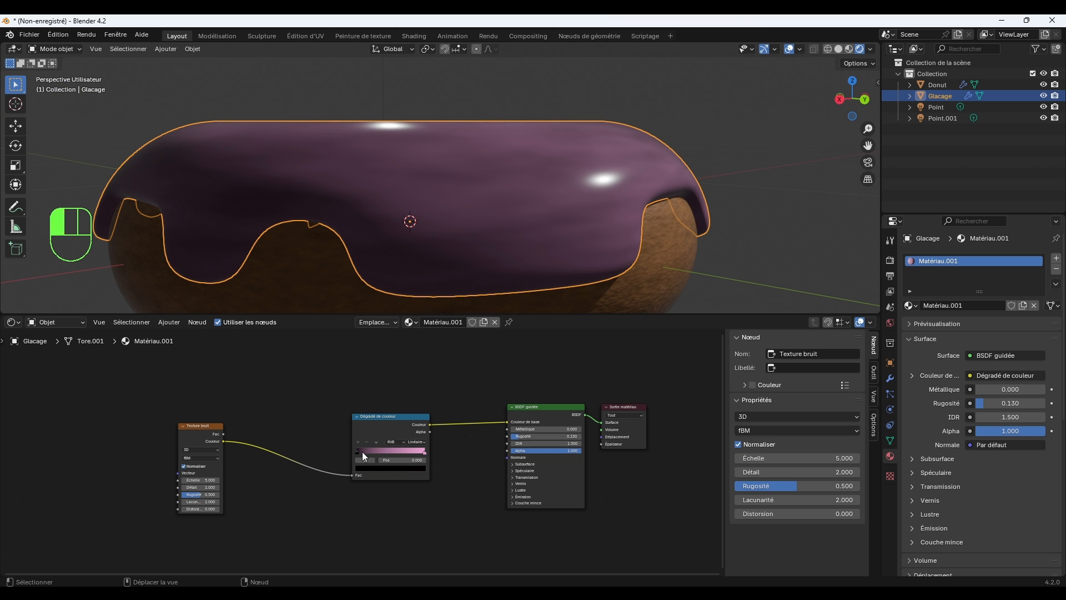
pyautogui.click(380, 468)
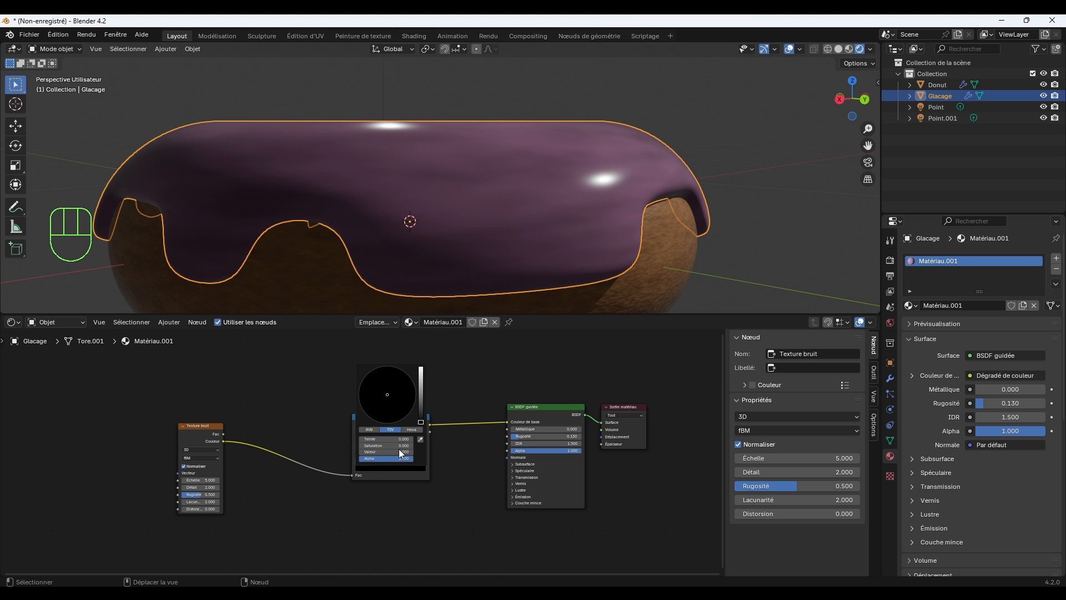
pyautogui.moveTo(421, 422); pyautogui.dragTo(421, 392)
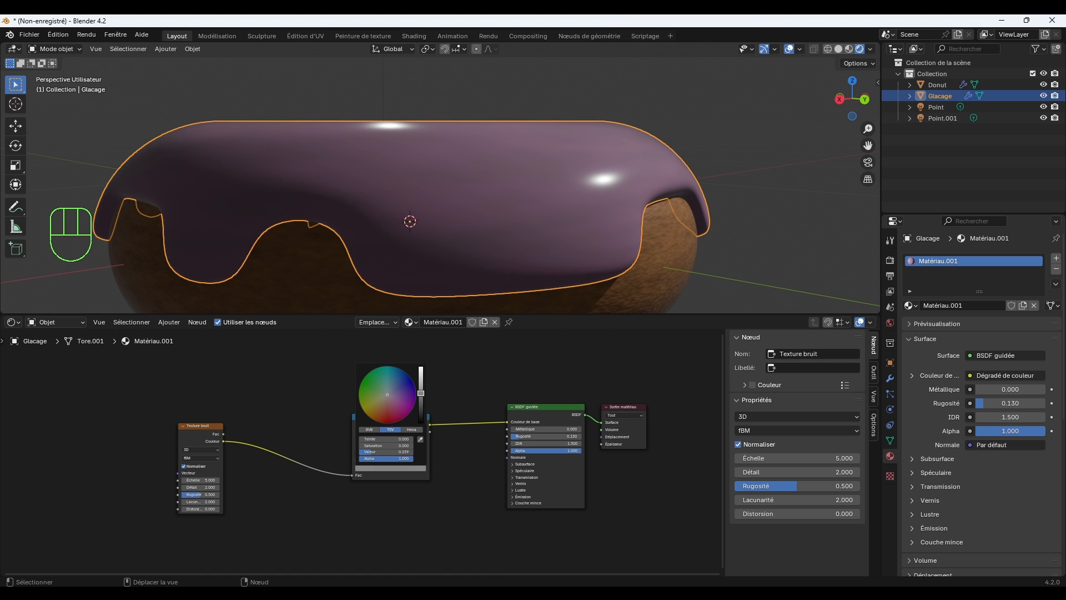
pyautogui.click(420, 440)
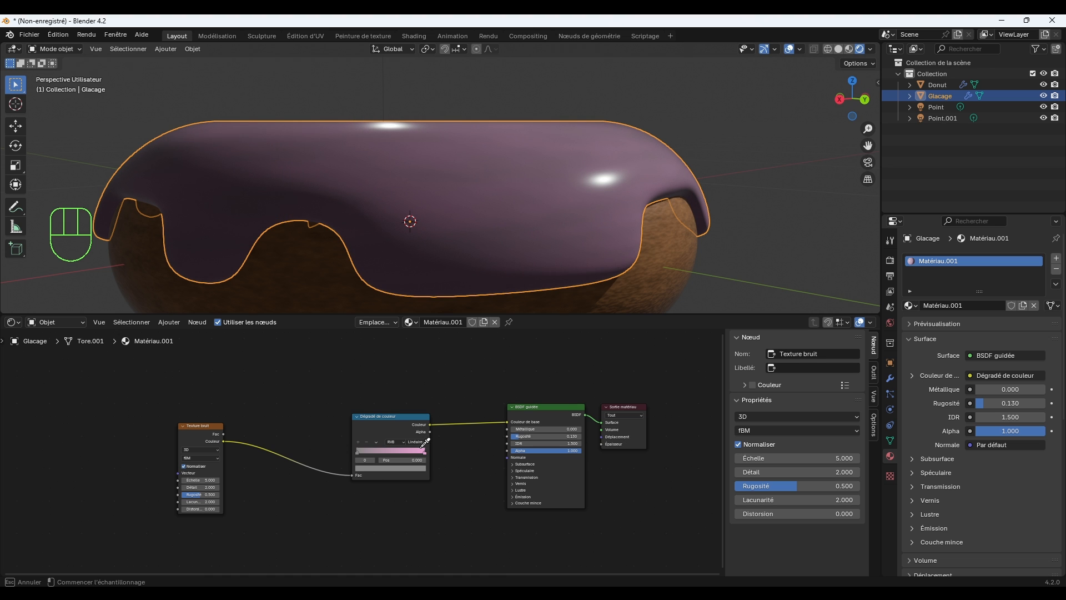
pyautogui.click(418, 451)
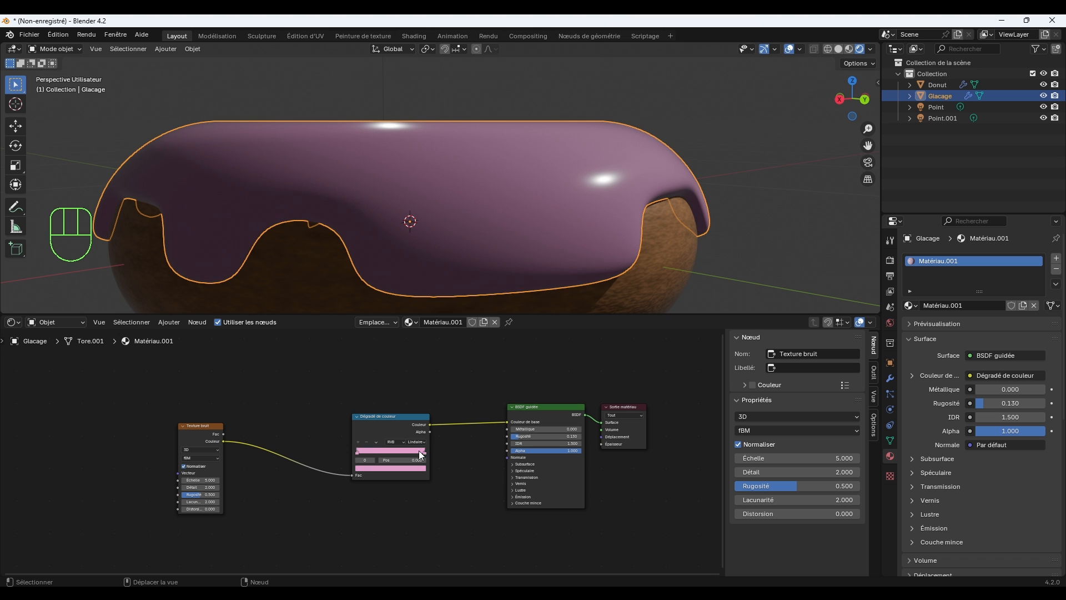
# Shift the first stop of the icing ramp from pink to a saturated red.
pyautogui.click(369, 468)
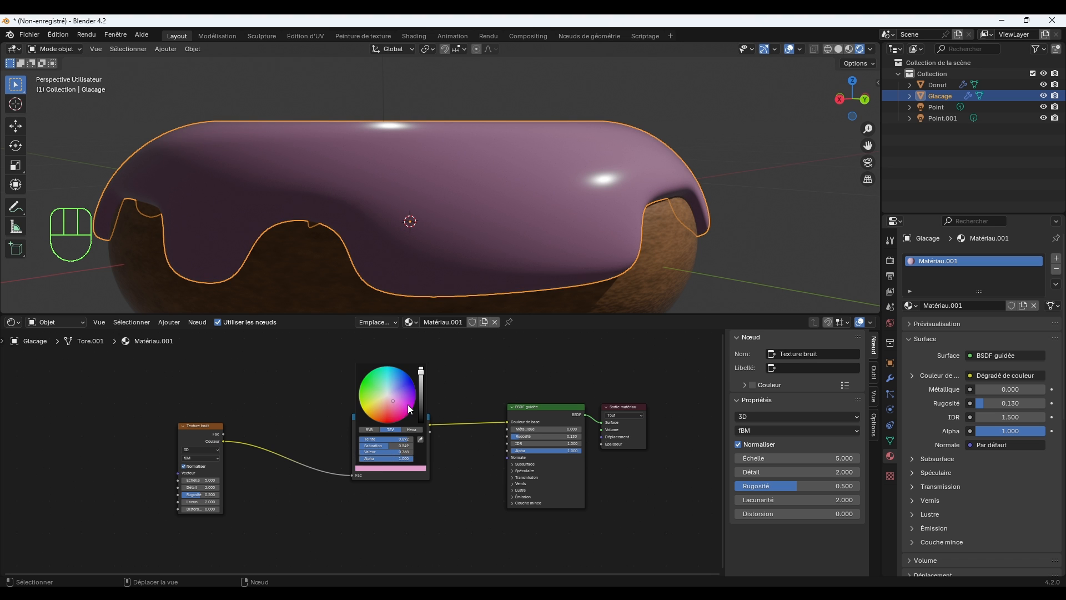
pyautogui.moveTo(395, 401); pyautogui.dragTo(396, 409)
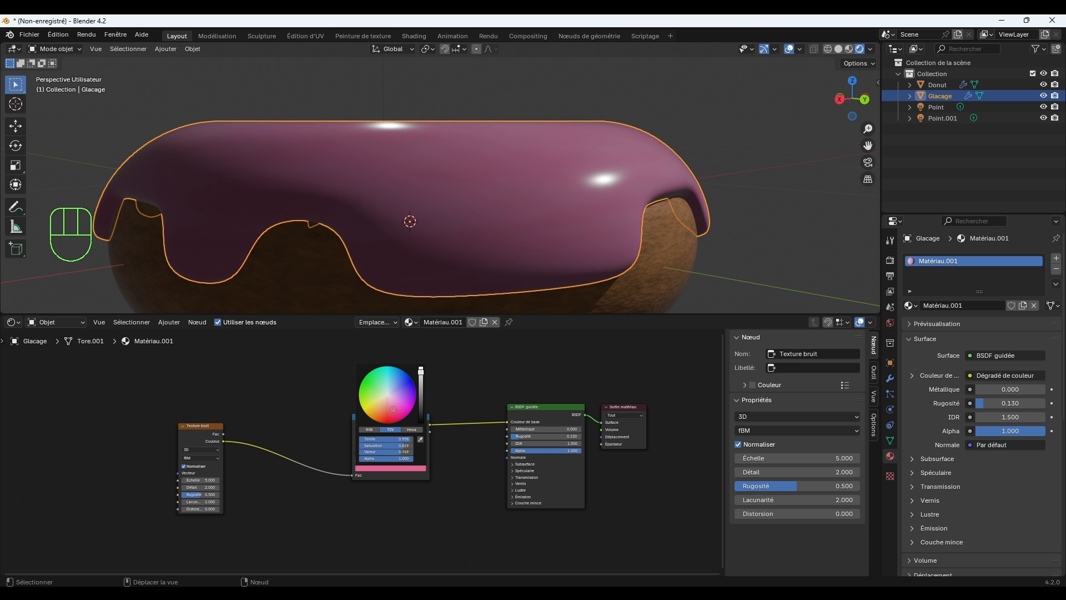
pyautogui.moveTo(526, 263); pyautogui.dragTo(539, 274, button='middle')
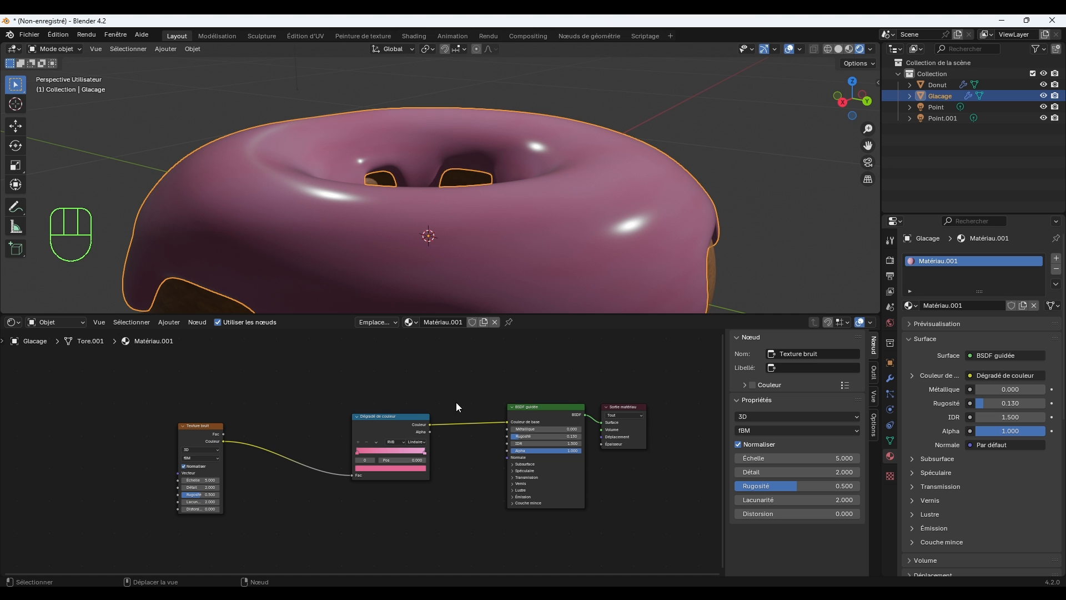
pyautogui.click(360, 469)
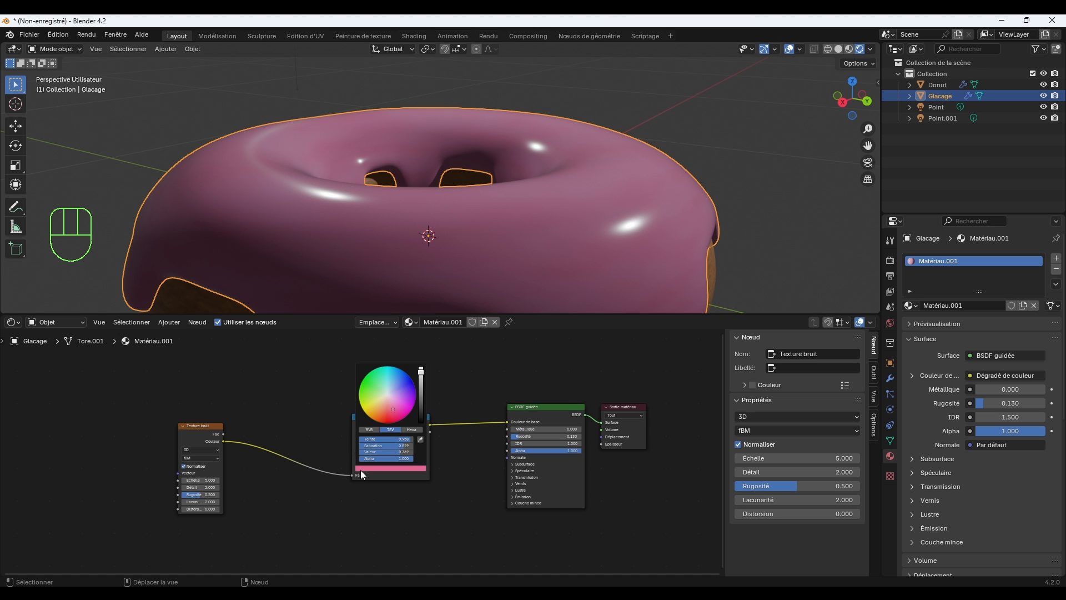
pyautogui.moveTo(397, 413); pyautogui.dragTo(388, 415)
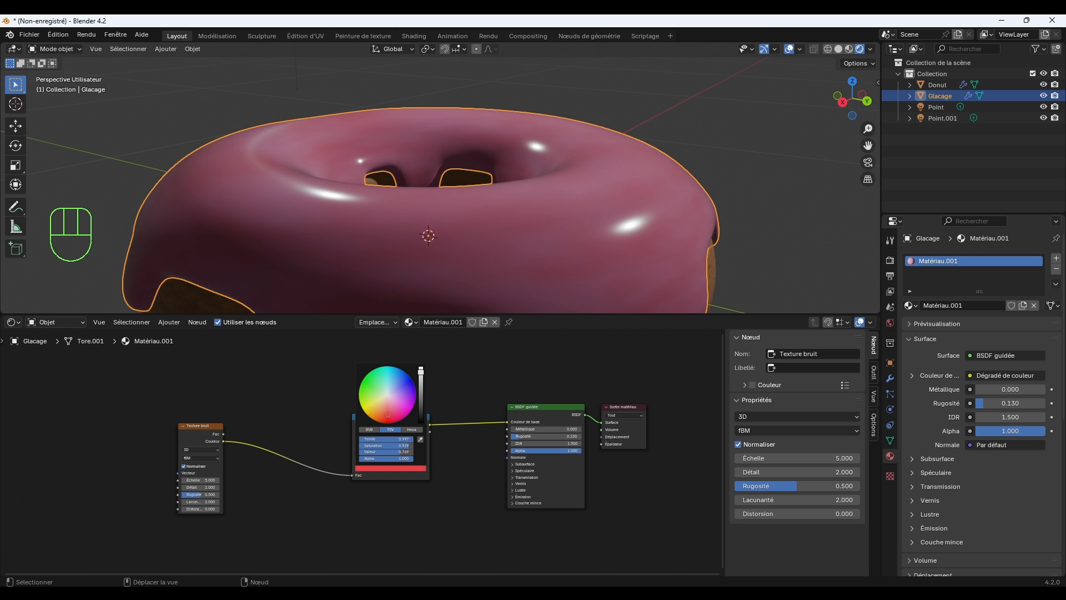
# Examine the icing's colour variation from close up and farther away.
pyautogui.scroll(-2, 566, 232)
pyautogui.moveTo(597, 226)
pyautogui.mouseDown(button='middle')
pyautogui.moveTo(615, 236)
pyautogui.moveTo(649, 224)
pyautogui.moveTo(579, 220)
pyautogui.moveTo(578, 232)
pyautogui.moveTo(597, 231)
pyautogui.mouseUp(button='middle')
pyautogui.scroll(3, 587, 236)
pyautogui.scroll(-1, 590, 238)
pyautogui.scroll(-1, 591, 237)
pyautogui.scroll(2, 598, 231)
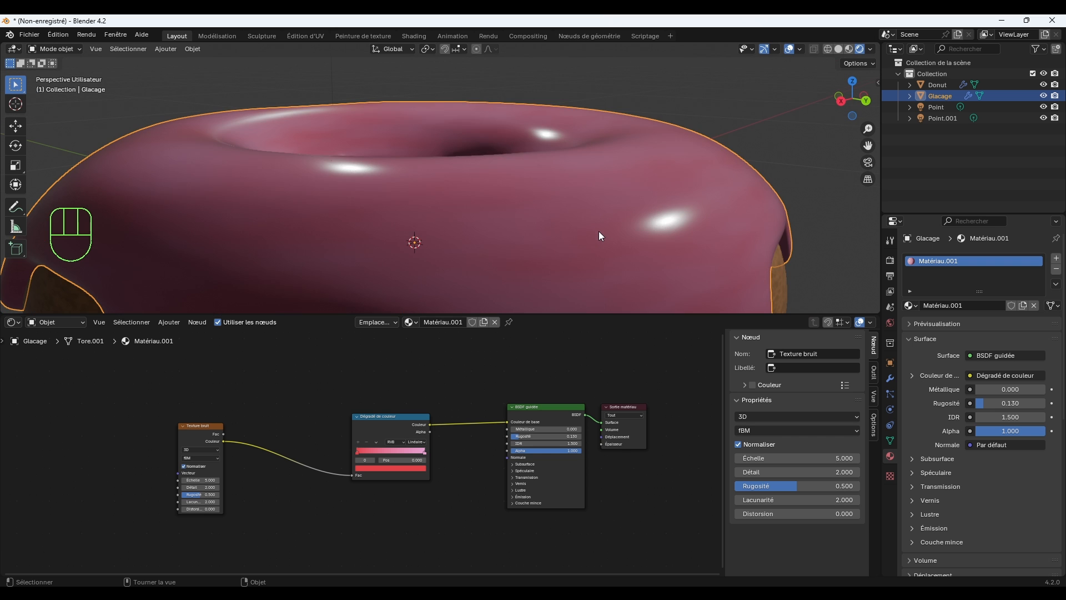
pyautogui.scroll(-4, 682, 238)
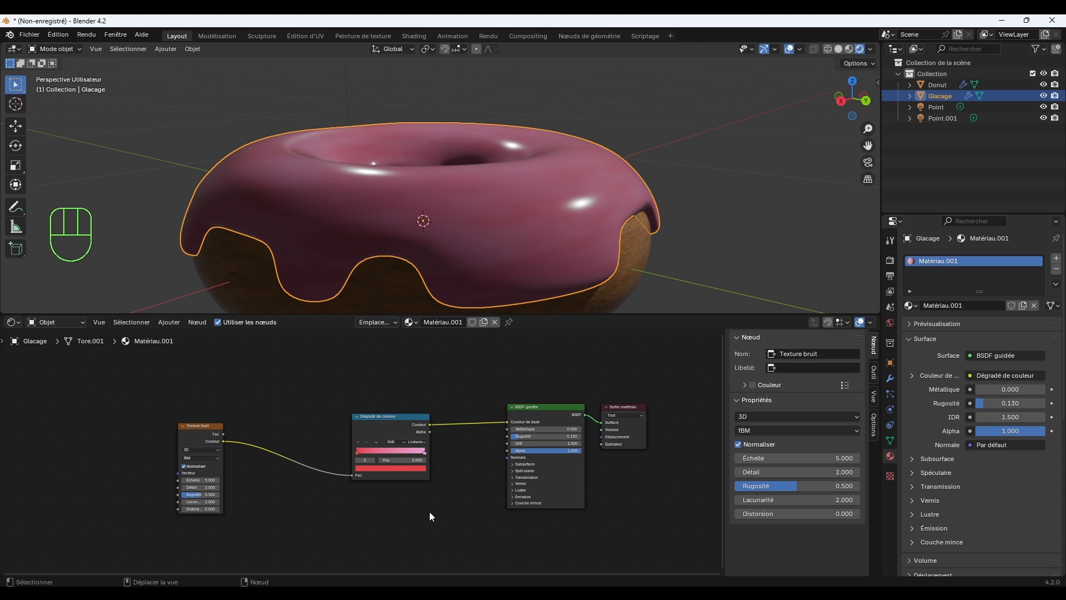
# Move the colour ramp up and away from the BSDF, add a Relief node below, and link its Normale output to the BSDF's Normale input.
pyautogui.moveTo(387, 419); pyautogui.dragTo(323, 398)
pyautogui.click(401, 489)
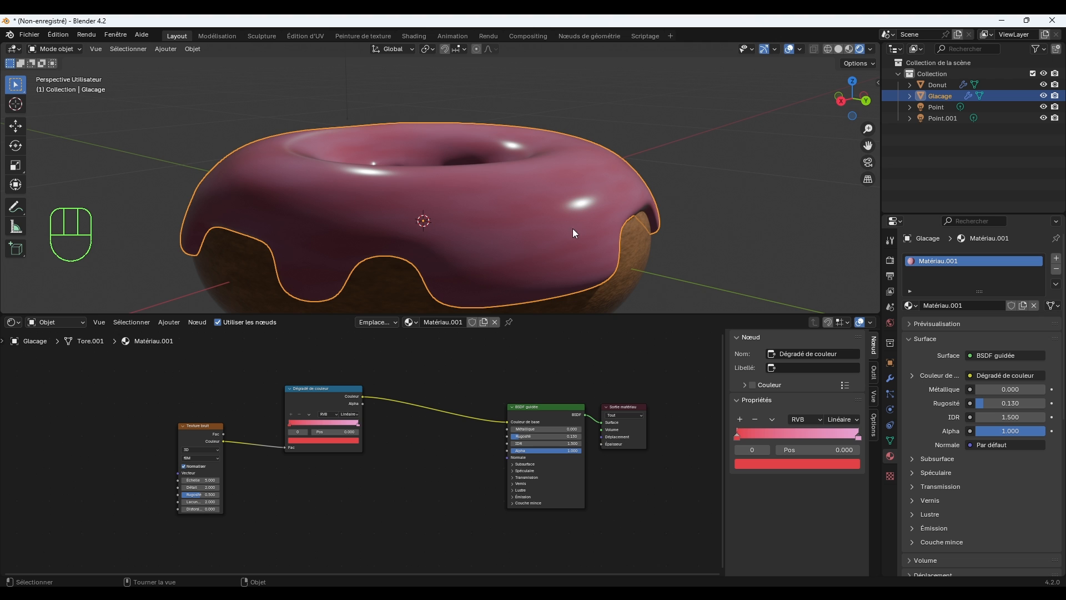
pyautogui.hotkey('shift', 'a')
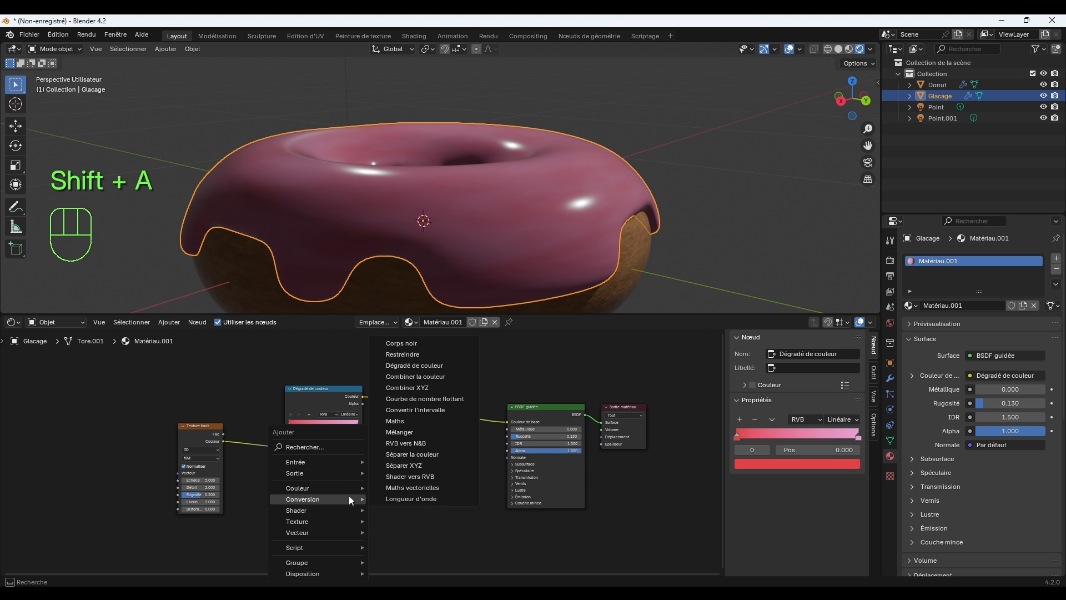
pyautogui.click(319, 448)
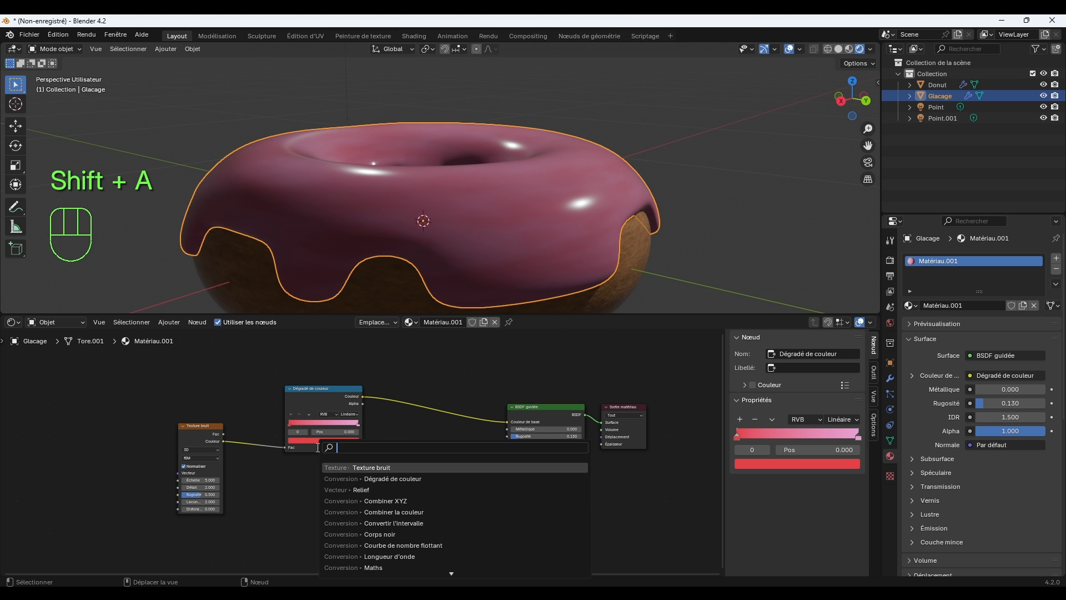
pyautogui.write('RELIEF')
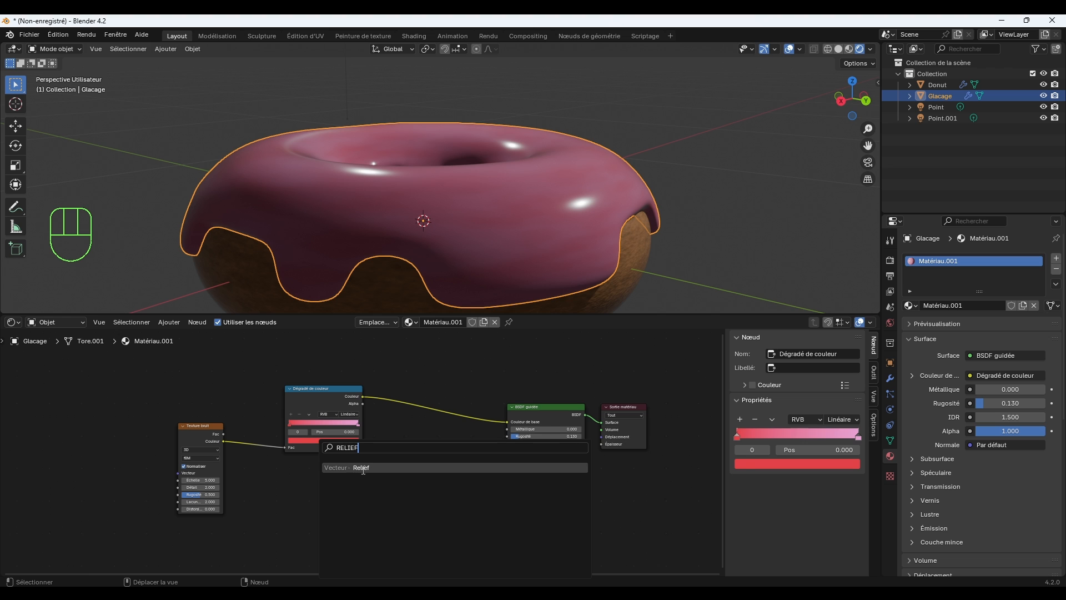
pyautogui.click(362, 467)
pyautogui.click(397, 467)
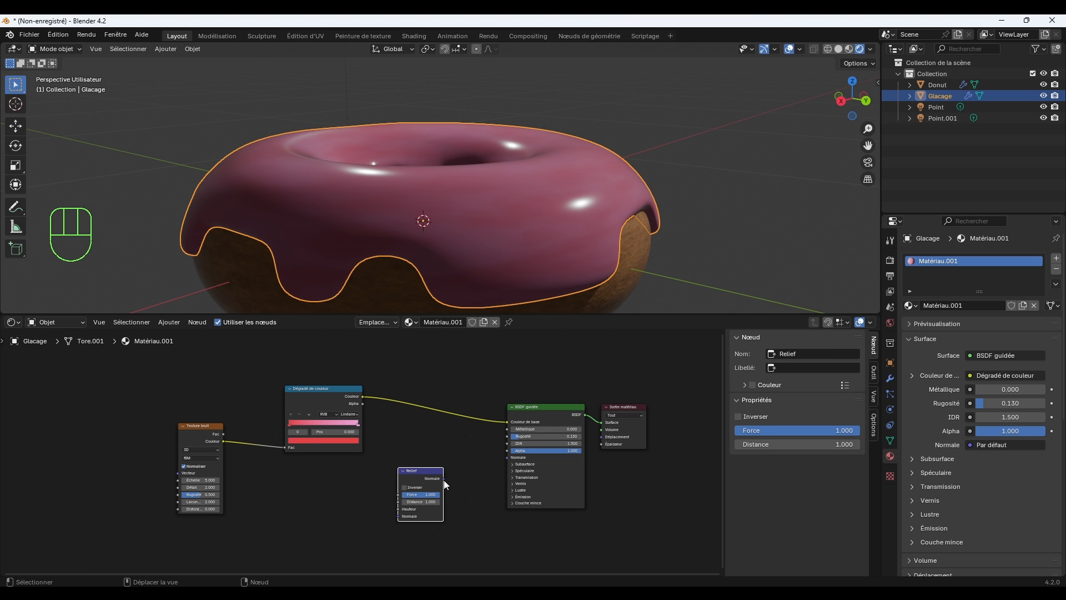
pyautogui.moveTo(444, 478)
pyautogui.mouseDown()
pyautogui.moveTo(506, 458)
pyautogui.moveTo(453, 472)
pyautogui.moveTo(463, 470)
pyautogui.mouseUp()
pyautogui.click(349, 492)
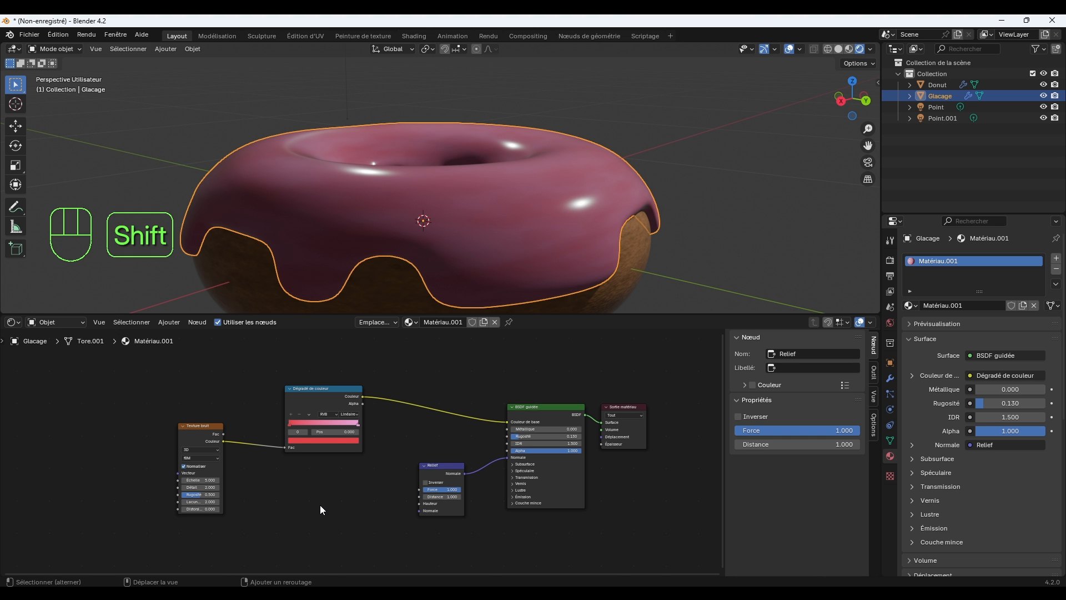
# Add a second Dégradé de couleur node before the Relief node and link its Couleur output to the Hauteur input.
pyautogui.hotkey('shift', 'a')
pyautogui.click(284, 447)
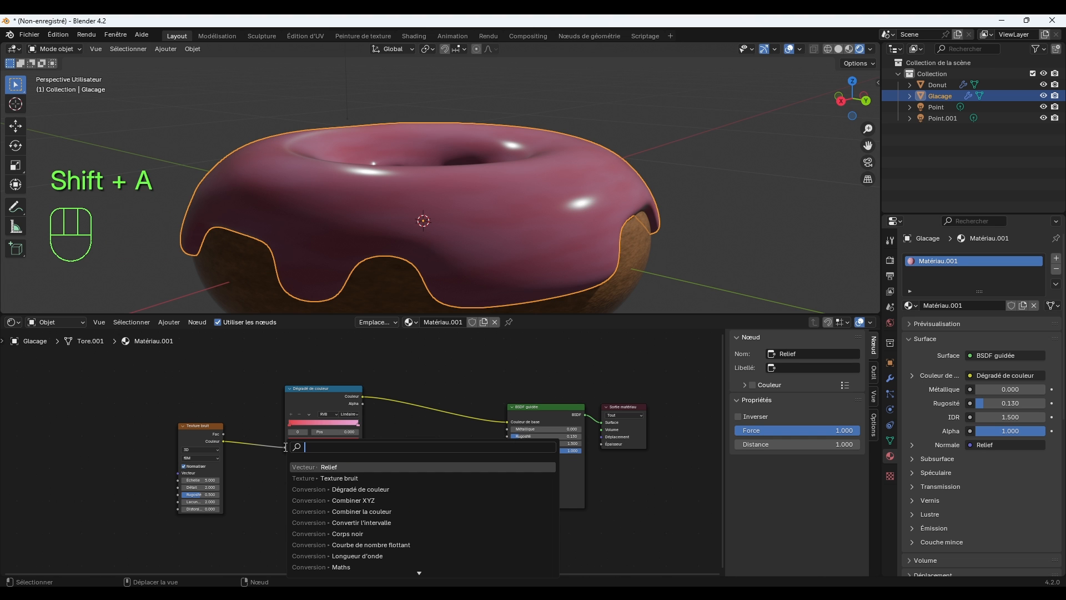
pyautogui.write('DEGR')
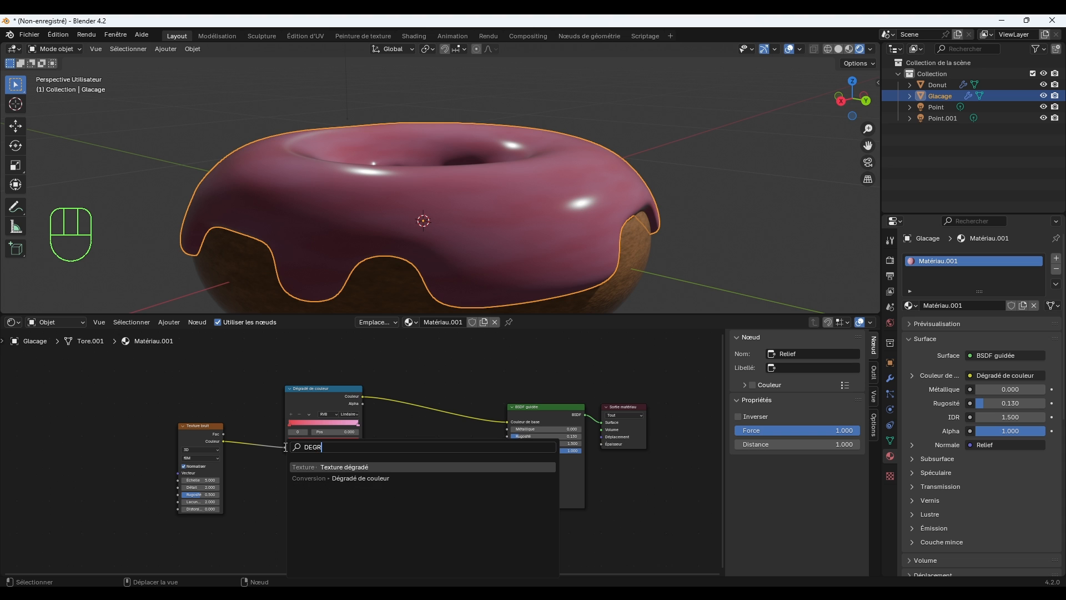
pyautogui.click(378, 478)
pyautogui.click(305, 481)
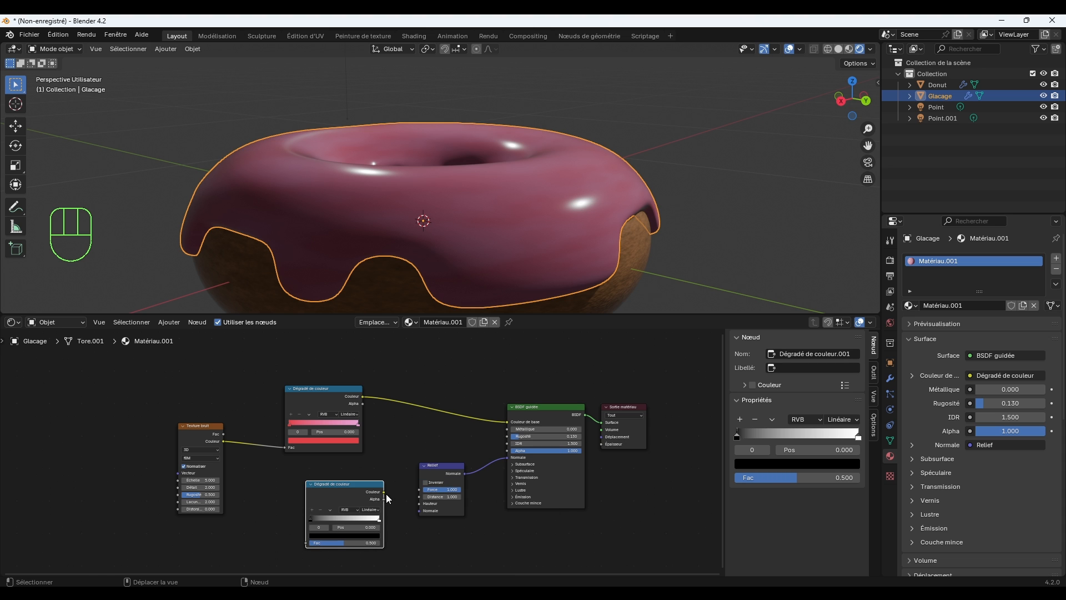
pyautogui.moveTo(384, 493); pyautogui.dragTo(414, 505)
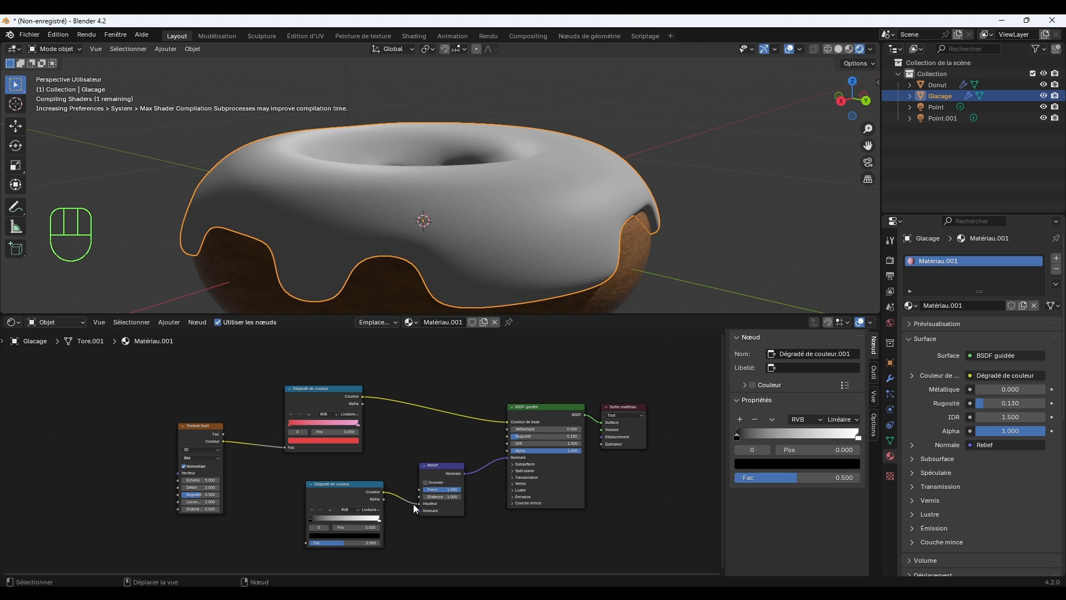
# Move the noise texture up, add a second Texture bruit below it and link its Fac output to the lower ramp's Fac input.
pyautogui.moveTo(207, 427); pyautogui.dragTo(189, 396)
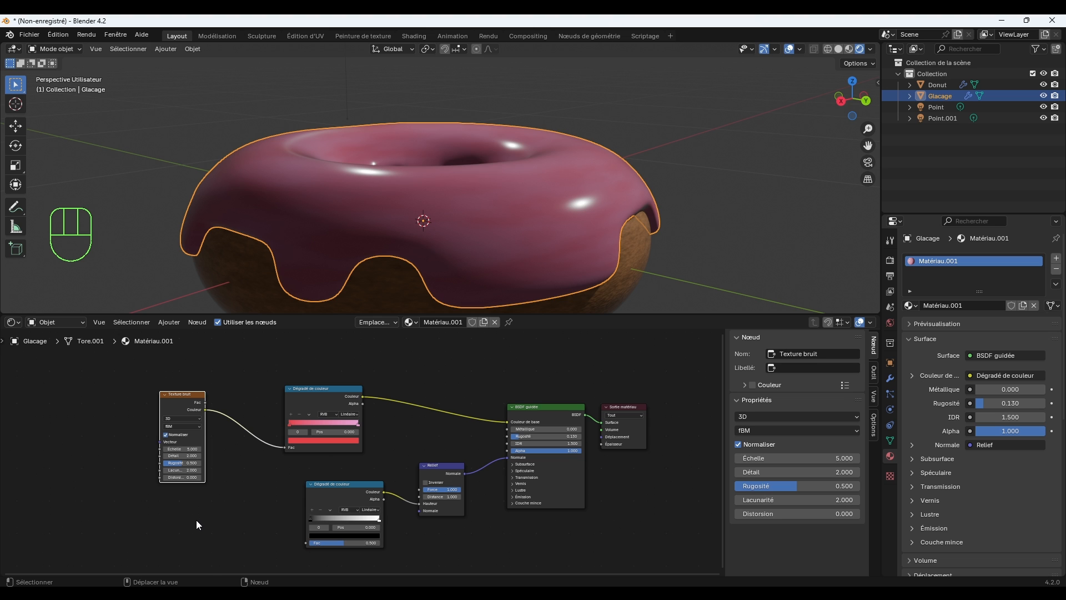
pyautogui.hotkey('shift', 'a')
pyautogui.click(165, 446)
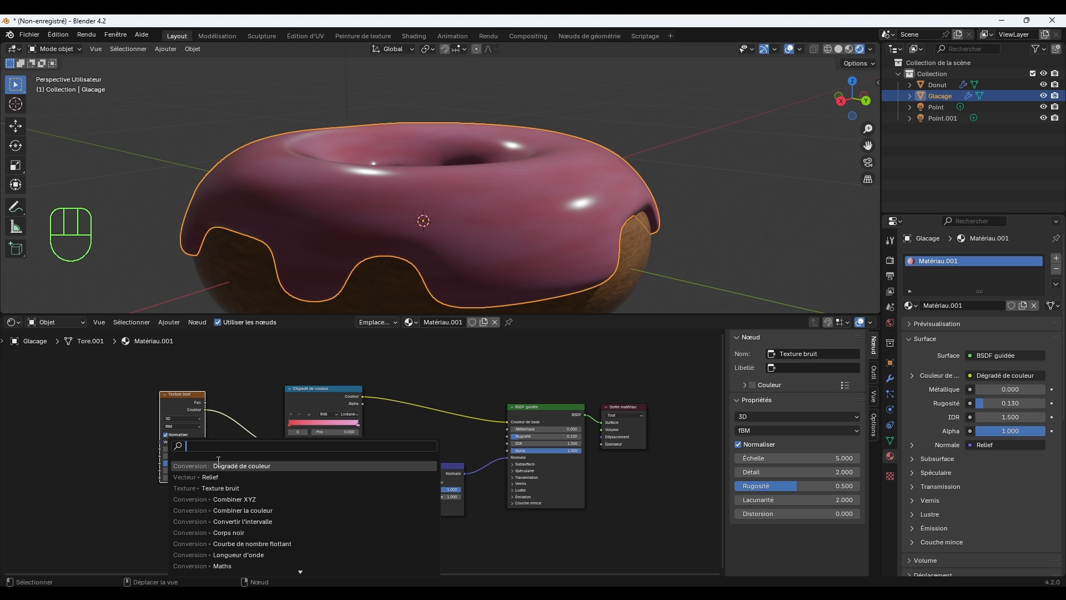
pyautogui.click(237, 489)
pyautogui.click(274, 487)
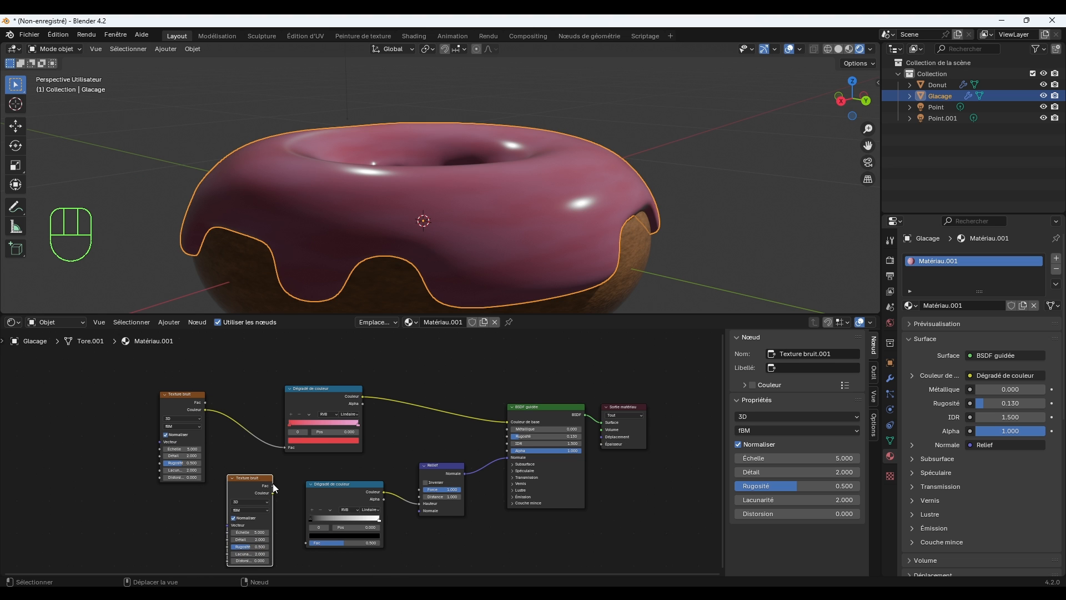
pyautogui.moveTo(273, 494)
pyautogui.mouseDown()
pyautogui.moveTo(286, 504)
pyautogui.moveTo(272, 493)
pyautogui.mouseUp()
pyautogui.press('Escape')
pyautogui.moveTo(272, 486); pyautogui.dragTo(288, 503)
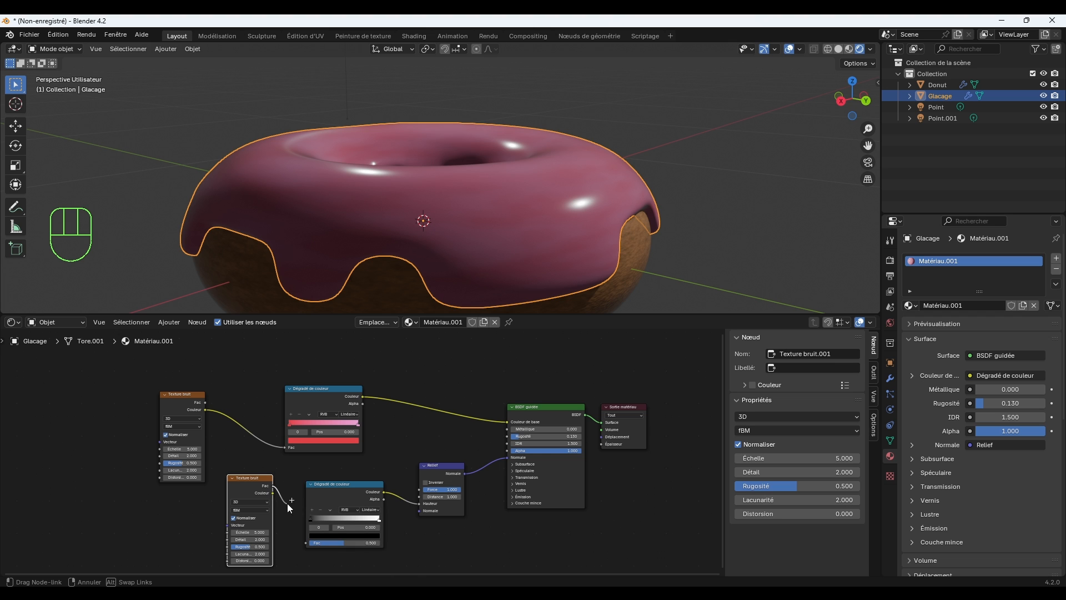
pyautogui.moveTo(307, 544); pyautogui.dragTo(308, 543)
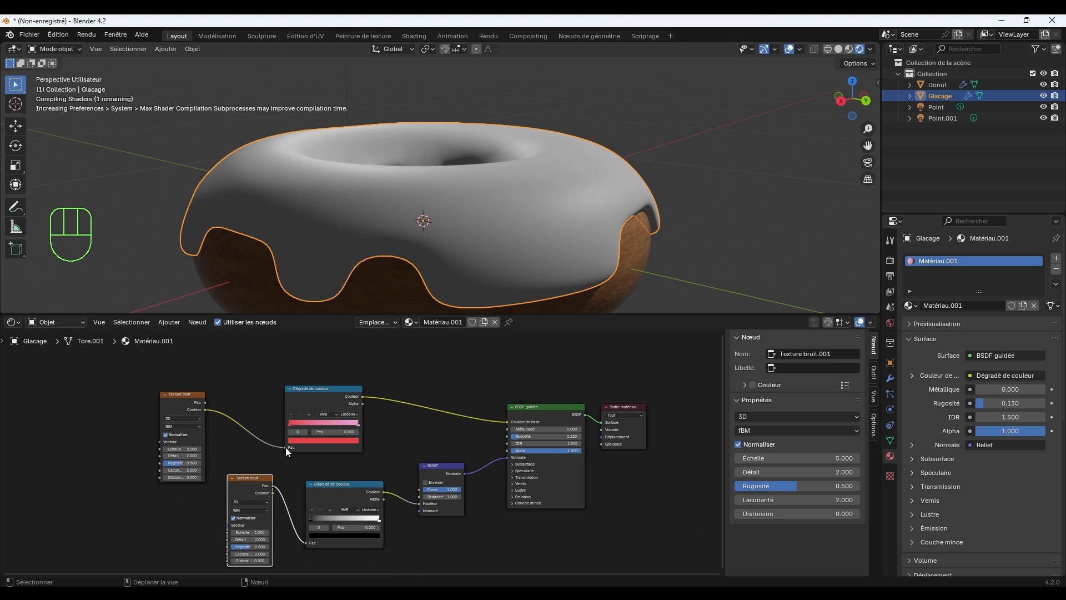
# Link the upper noise texture's Fac output to the upper ramp's Fac input, and detach and relink Relief's Normale to the BSDF.
pyautogui.moveTo(283, 447); pyautogui.dragTo(247, 434)
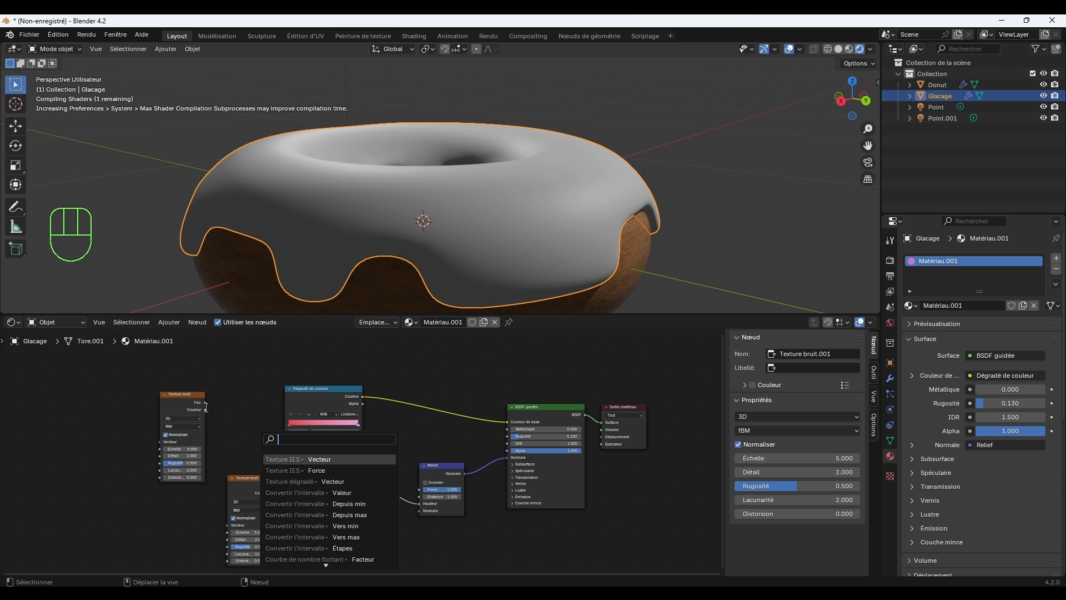
pyautogui.moveTo(204, 402); pyautogui.dragTo(281, 447)
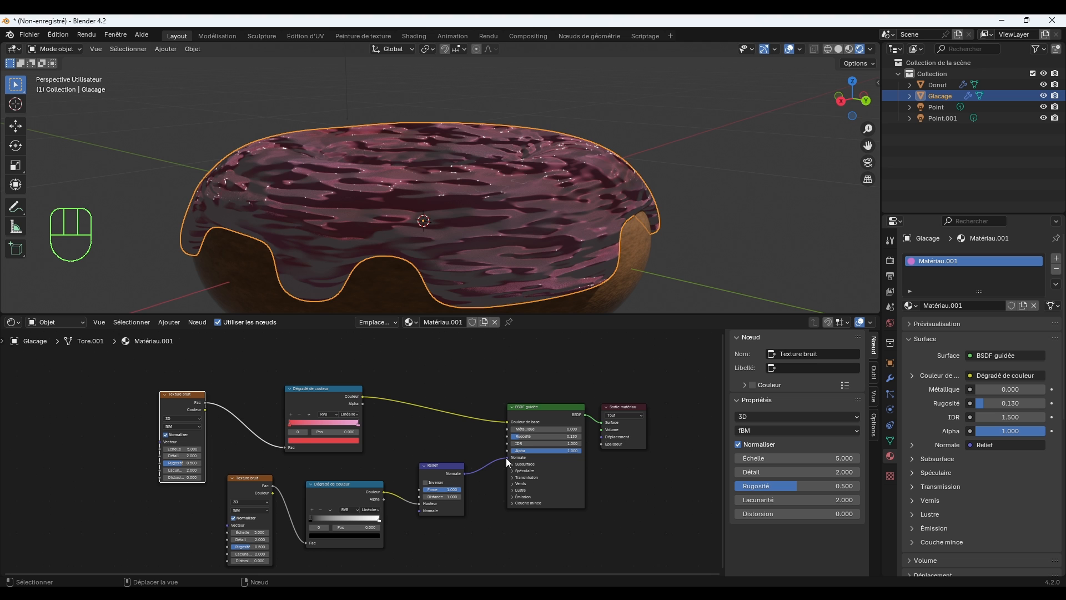
pyautogui.moveTo(507, 457); pyautogui.dragTo(496, 461)
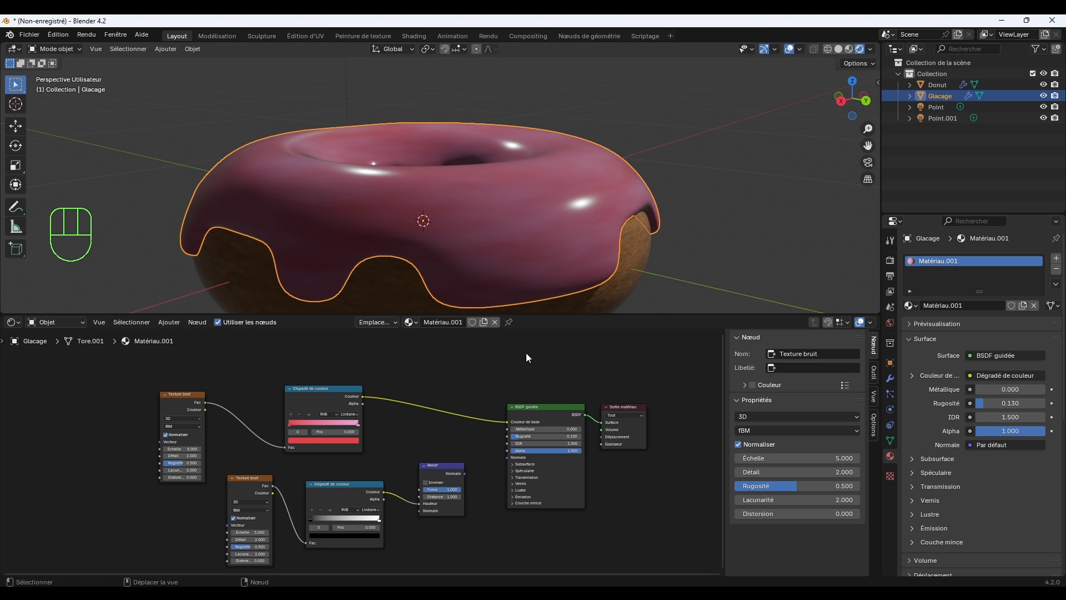
pyautogui.moveTo(465, 473); pyautogui.dragTo(500, 459)
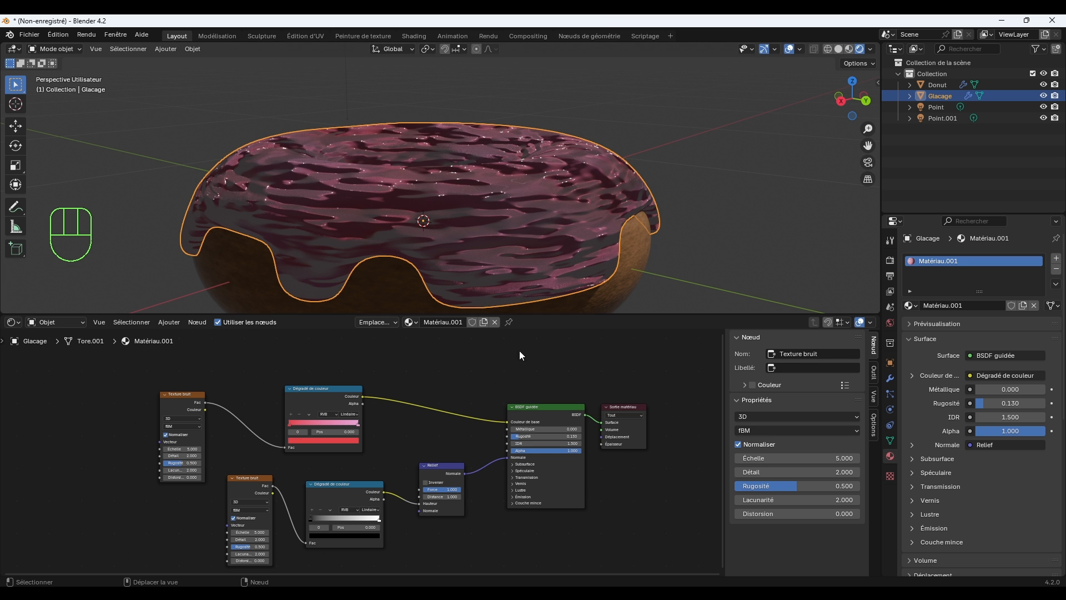
# Lower the Relief node's Force to nearly nothing and set its Distance to 0.100.
pyautogui.scroll(2, 577, 258)
pyautogui.moveTo(458, 488); pyautogui.dragTo(417, 493)
pyautogui.moveTo(621, 139); pyautogui.dragTo(640, 188, button='middle')
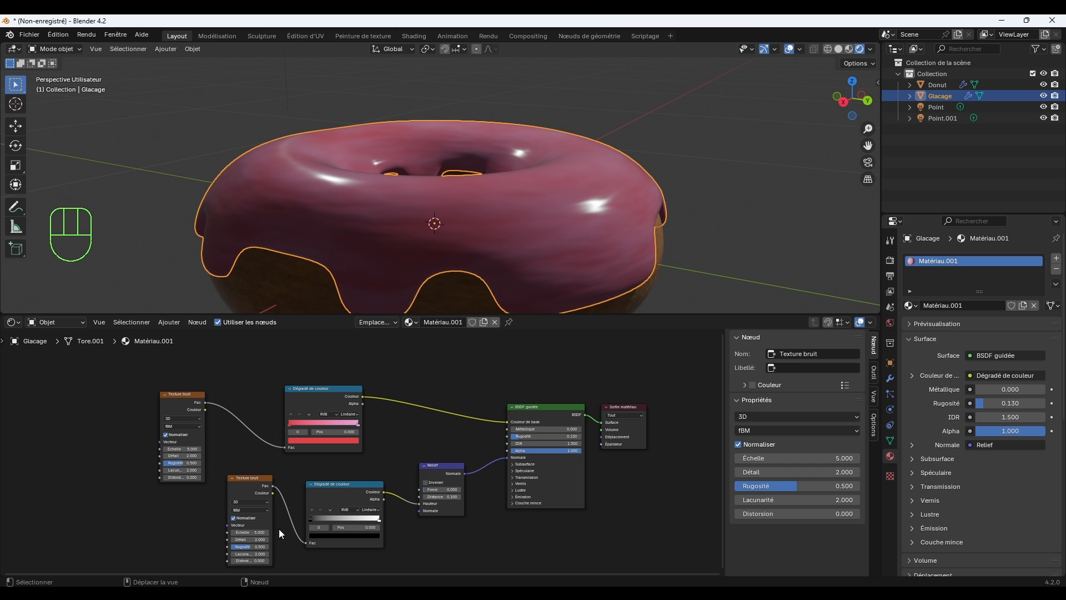
# Set the lower noise texture's Échelle to 14.700 and Rugosité to 1.000, and the Relief node's Force to 0.025.
pyautogui.moveTo(250, 532); pyautogui.dragTo(269, 545)
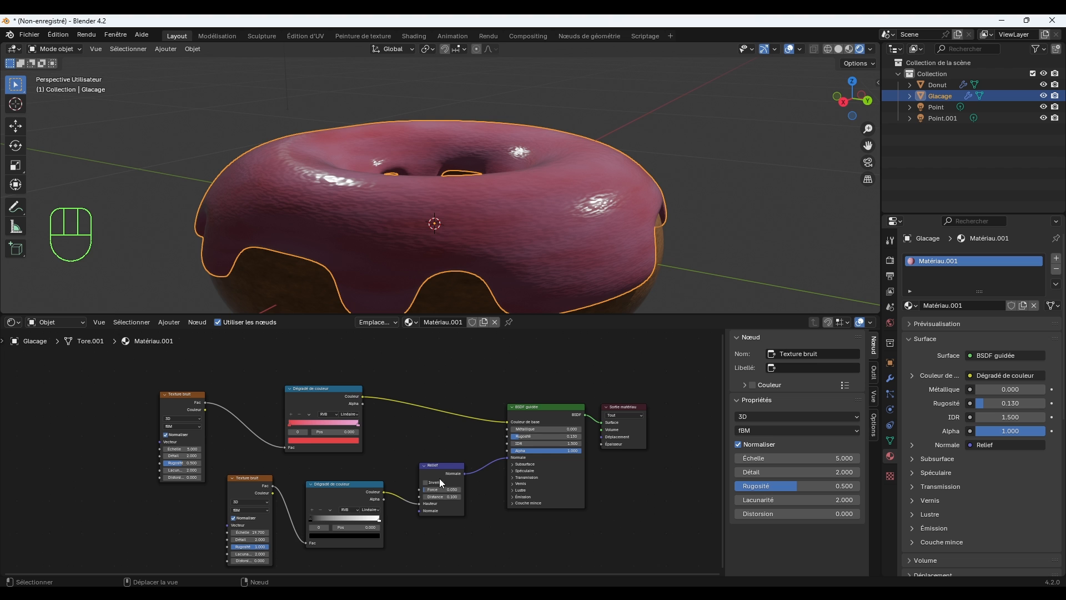
pyautogui.moveTo(440, 493)
pyautogui.mouseDown()
pyautogui.moveTo(426, 493)
pyautogui.moveTo(458, 496)
pyautogui.moveTo(439, 497)
pyautogui.mouseUp()
pyautogui.scroll(-2, 582, 250)
pyautogui.moveTo(582, 248); pyautogui.dragTo(548, 223, button='middle')
pyautogui.scroll(3, 516, 211)
pyautogui.scroll(-1, 551, 225)
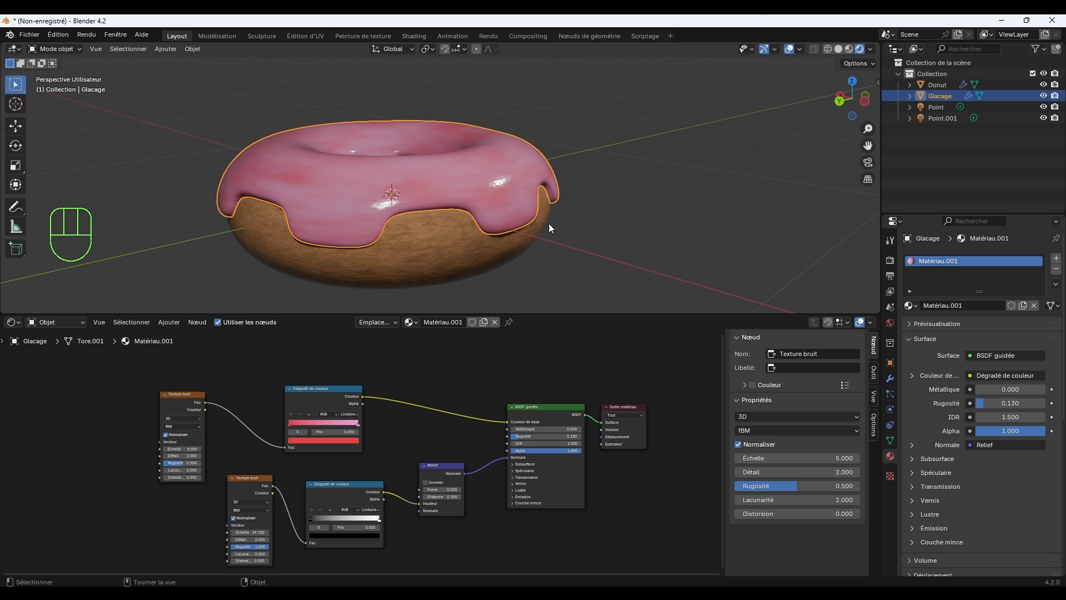
# Select the icing and set its Relief node's Distance to 0.050.
pyautogui.click(467, 242)
pyautogui.click(607, 222)
pyautogui.scroll(4, 592, 223)
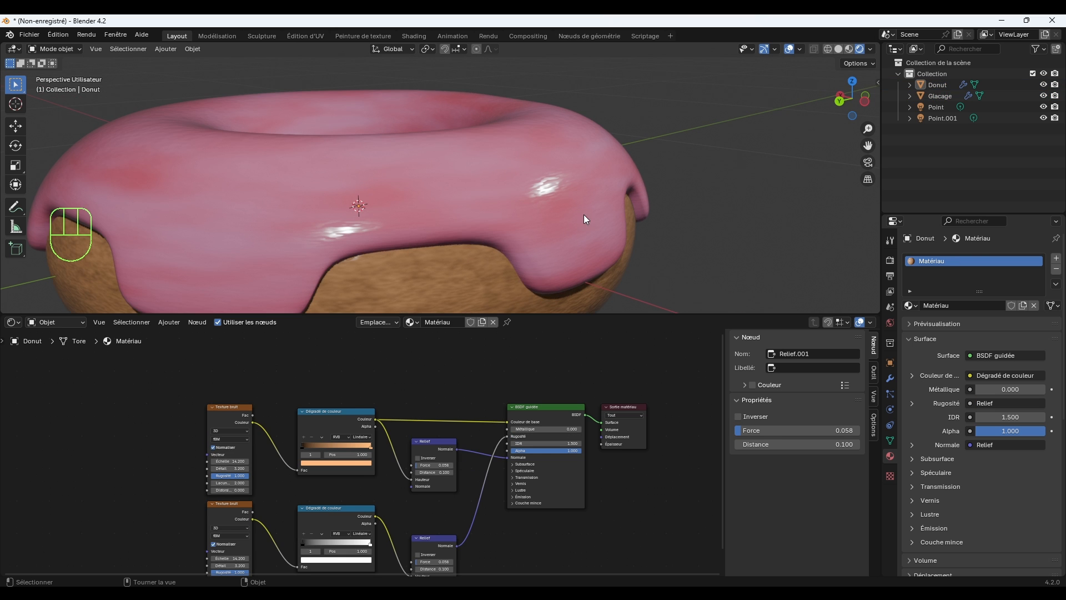
pyautogui.click(595, 249)
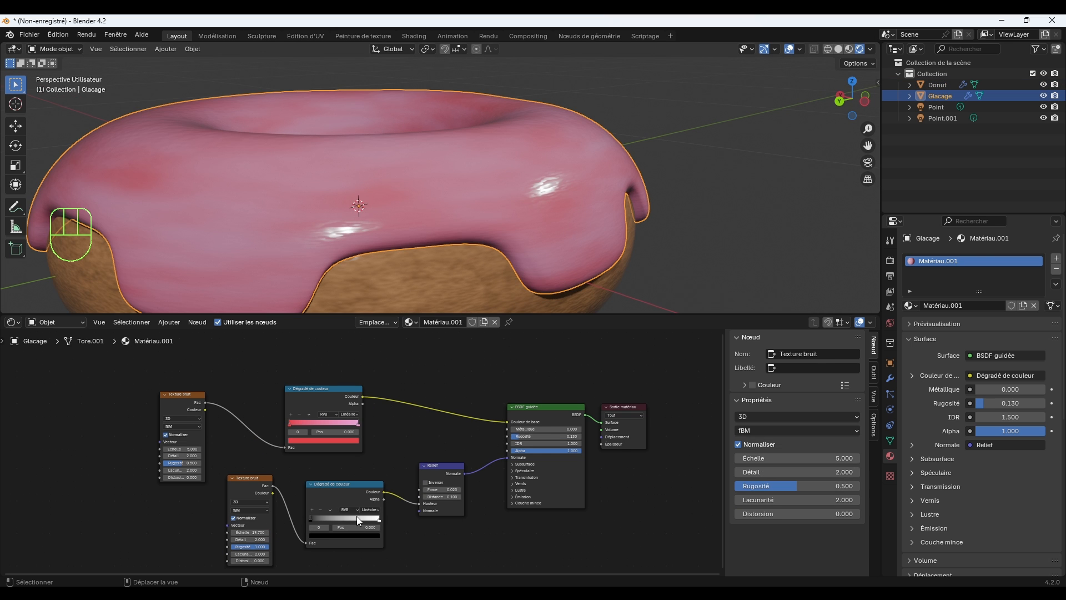
pyautogui.scroll(3, 453, 494)
pyautogui.click(512, 528)
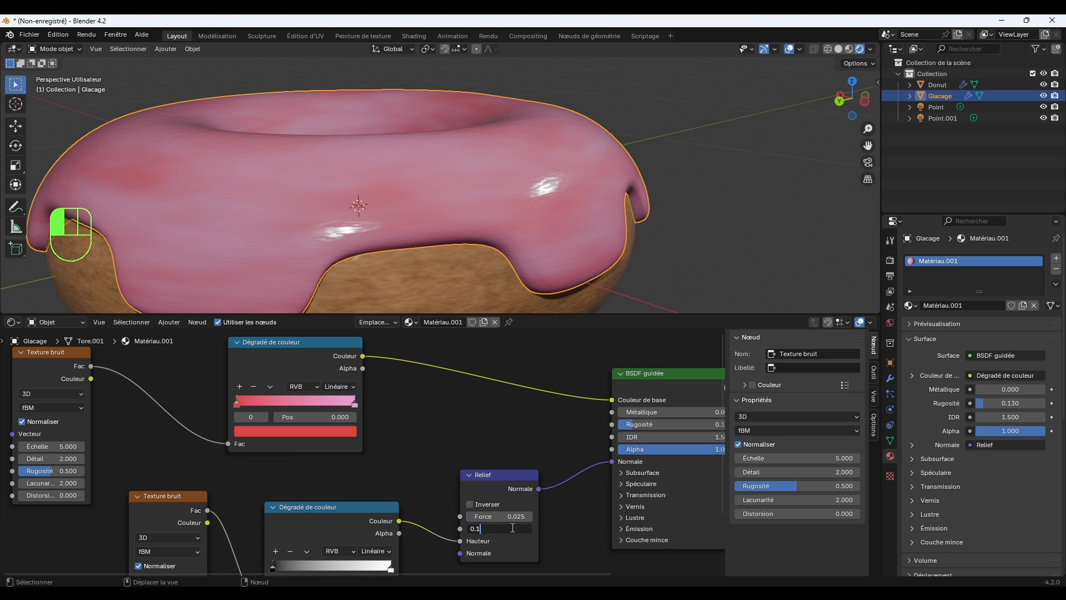
pyautogui.press('Return')
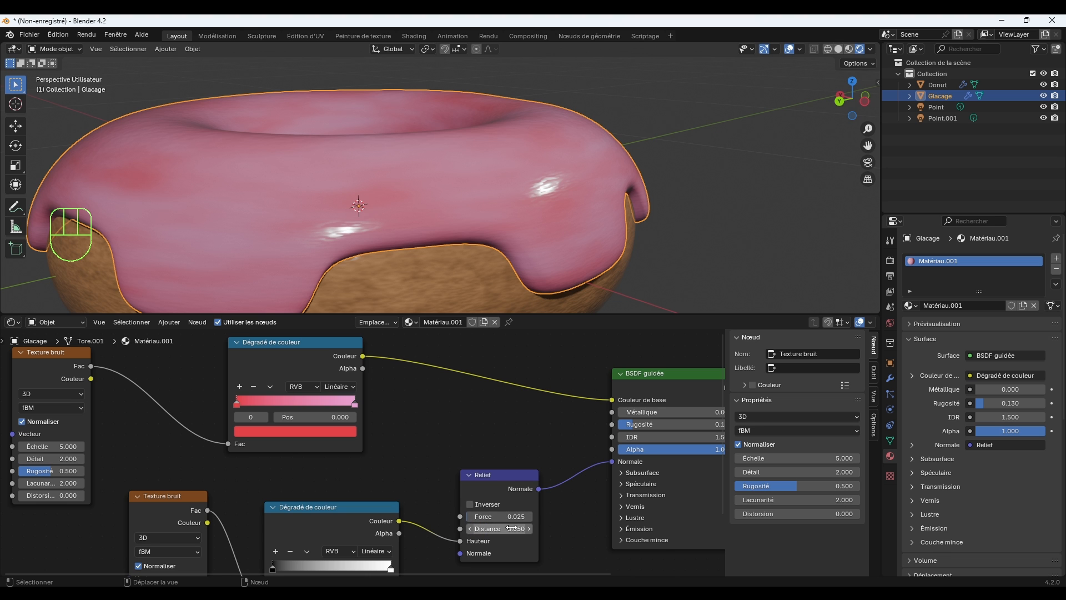
pyautogui.scroll(-3, 499, 256)
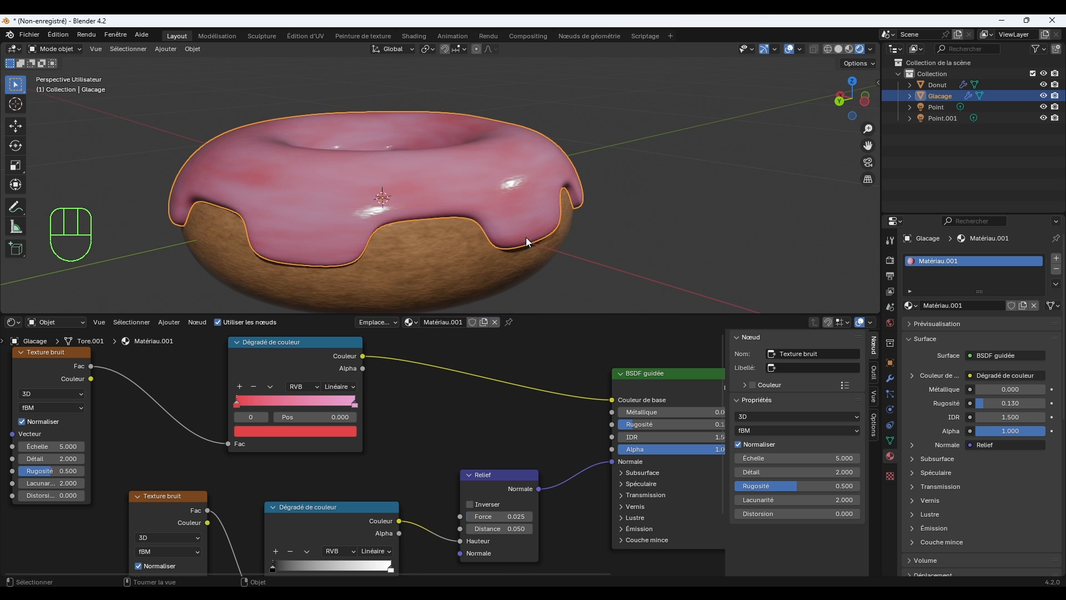
# Deselect the icing and examine the donut's surface from several angles and from farther away.
pyautogui.click(616, 234)
pyautogui.moveTo(615, 233)
pyautogui.mouseDown(button='middle')
pyautogui.moveTo(650, 245)
pyautogui.moveTo(631, 239)
pyautogui.moveTo(626, 248)
pyautogui.moveTo(626, 239)
pyautogui.mouseUp(button='middle')
pyautogui.click(538, 204)
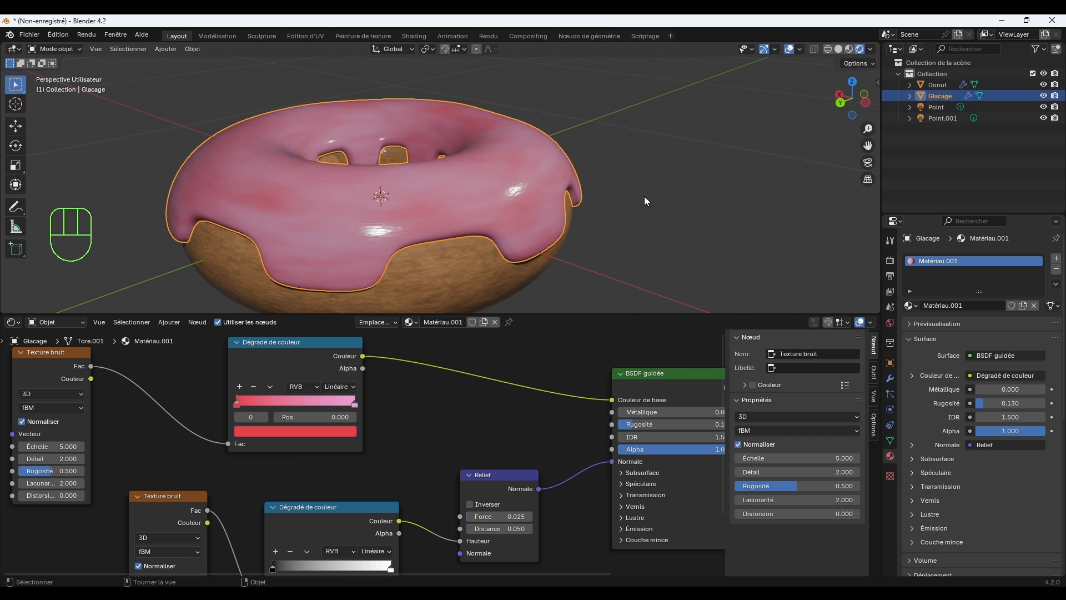
pyautogui.click(644, 196)
pyautogui.moveTo(644, 195); pyautogui.dragTo(616, 209, button='middle')
pyautogui.scroll(-3, 615, 209)
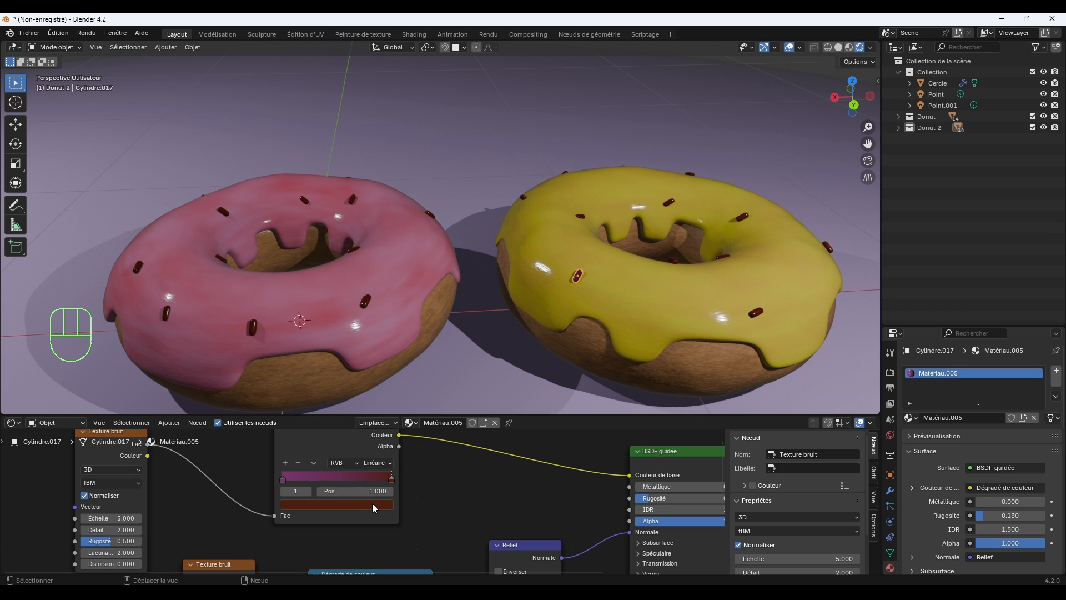
# Recolour the end stop of the selected sprinkle's colour ramp to purple with Teinte 0.908 and Saturation 0.920.
pyautogui.click(374, 505)
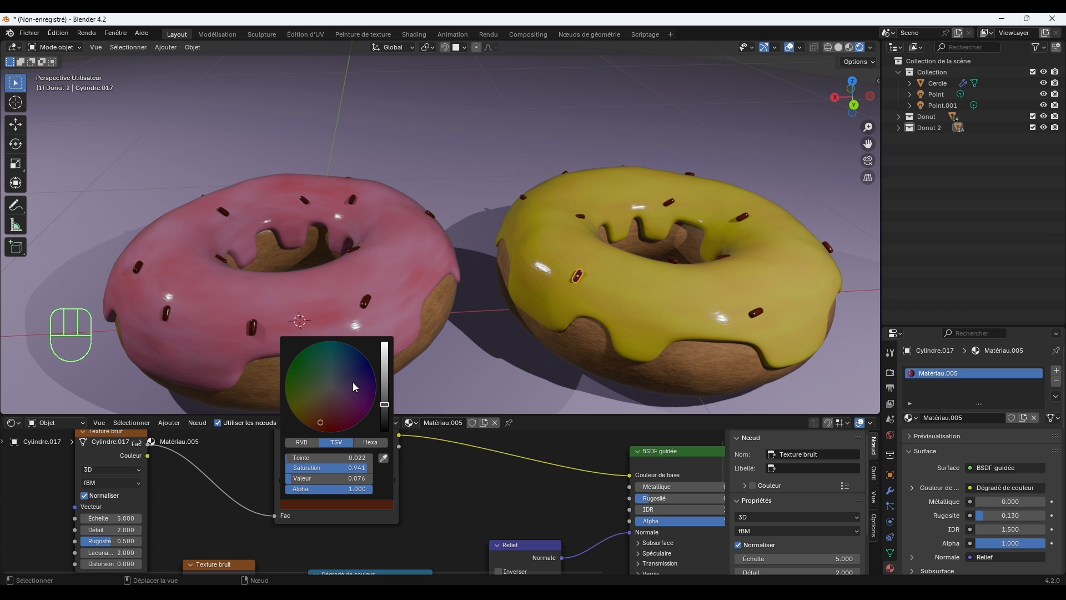
pyautogui.moveTo(350, 401); pyautogui.dragTo(353, 413)
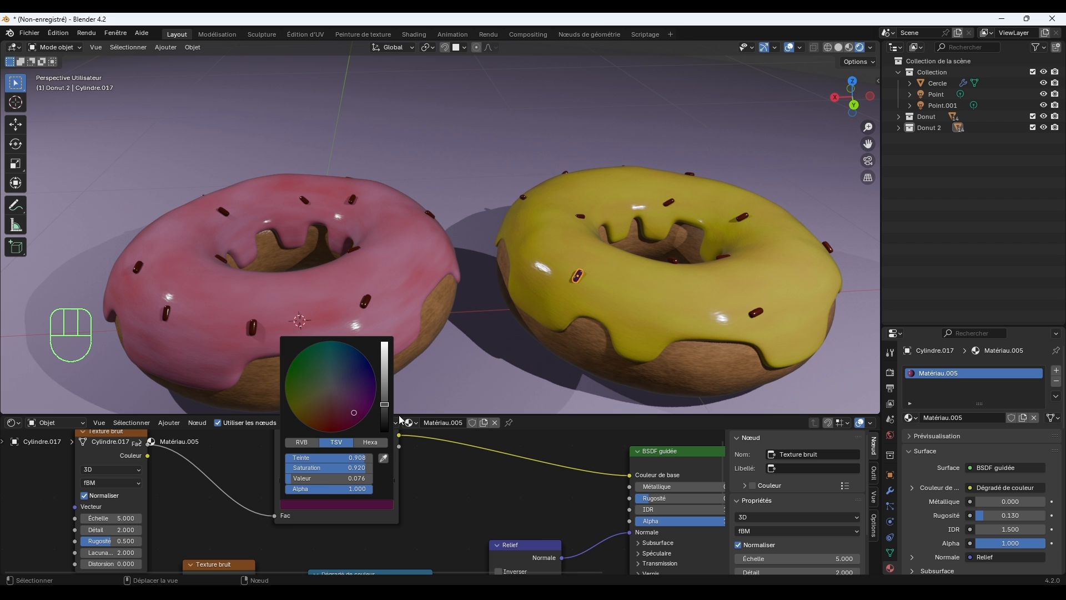
pyautogui.click(548, 351)
pyautogui.scroll(2, 600, 299)
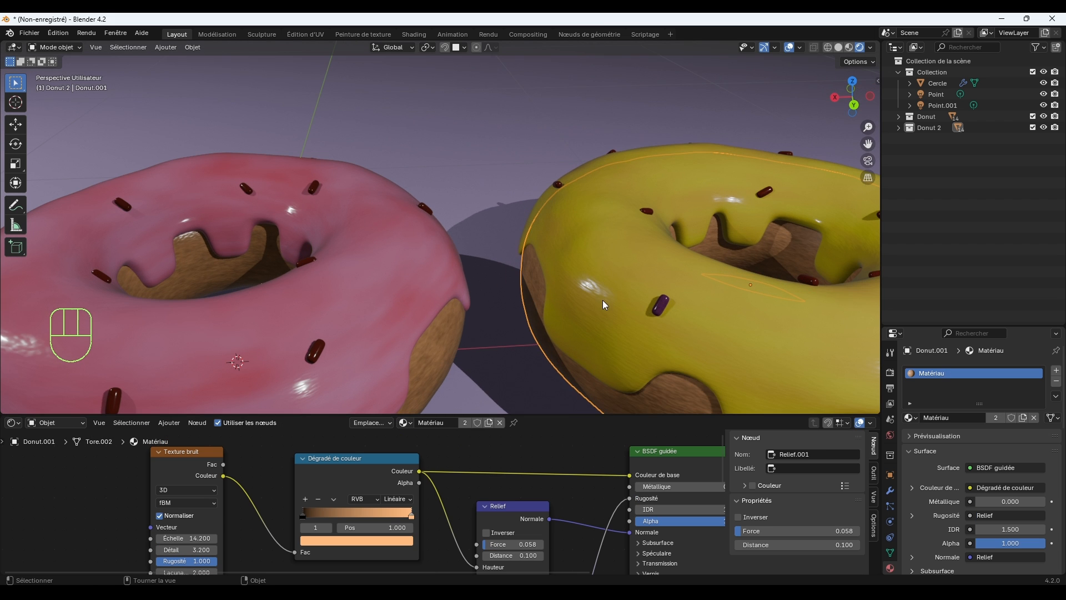
# Select the purple sprinkle on the yellow donut and raise its ramp's end stop to Valeur 0.587.
pyautogui.click(660, 305)
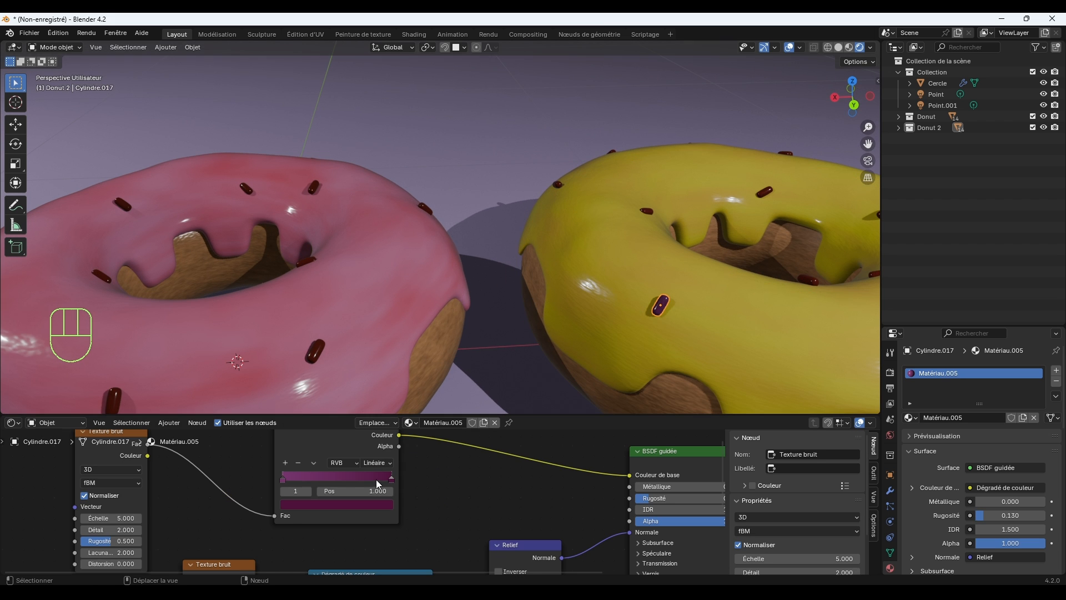
pyautogui.click(381, 503)
pyautogui.moveTo(384, 408); pyautogui.dragTo(384, 361)
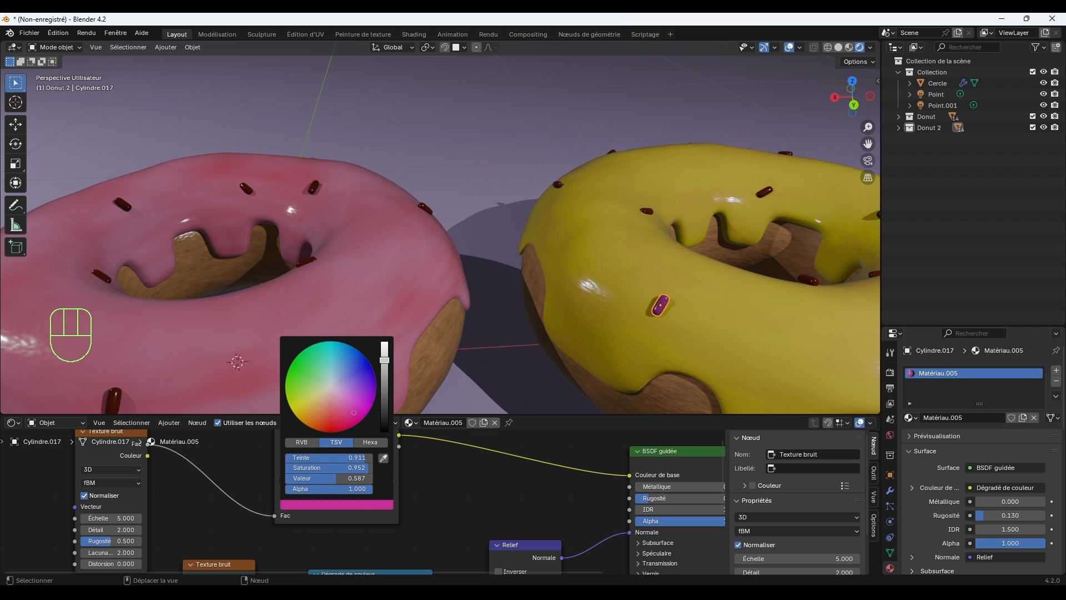
pyautogui.click(359, 502)
# Brighten the first stop of the purple sprinkle's colour ramp.
pyautogui.click(284, 479)
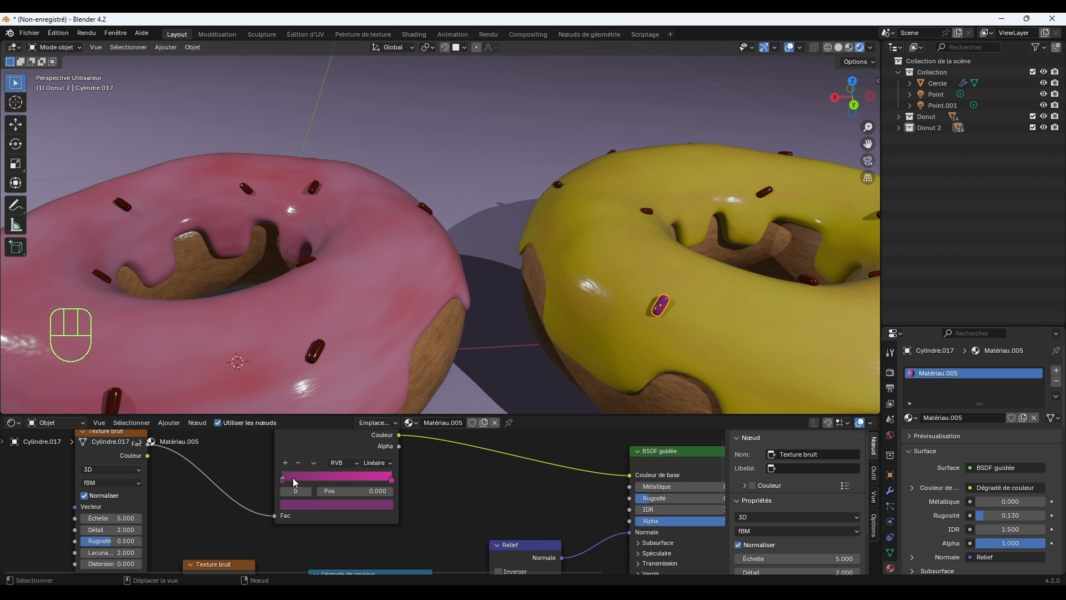
pyautogui.click(318, 503)
pyautogui.moveTo(383, 395); pyautogui.dragTo(384, 345)
pyautogui.click(511, 318)
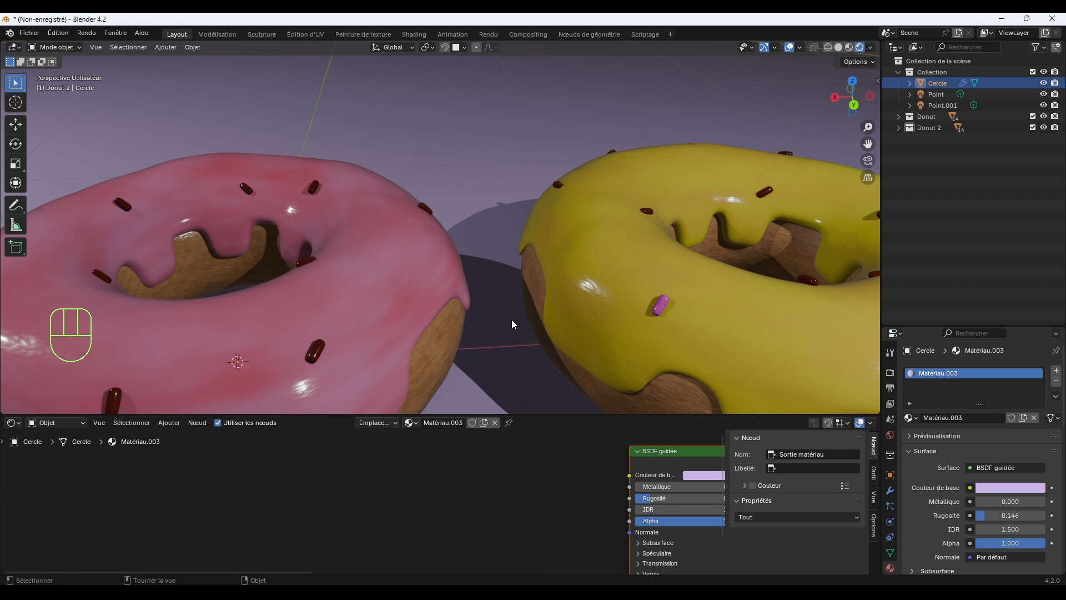
# Select the dark red sprinkle on the front of the yellow donut and brighten its ramp's first stop to vivid red.
pyautogui.scroll(-8, 549, 379)
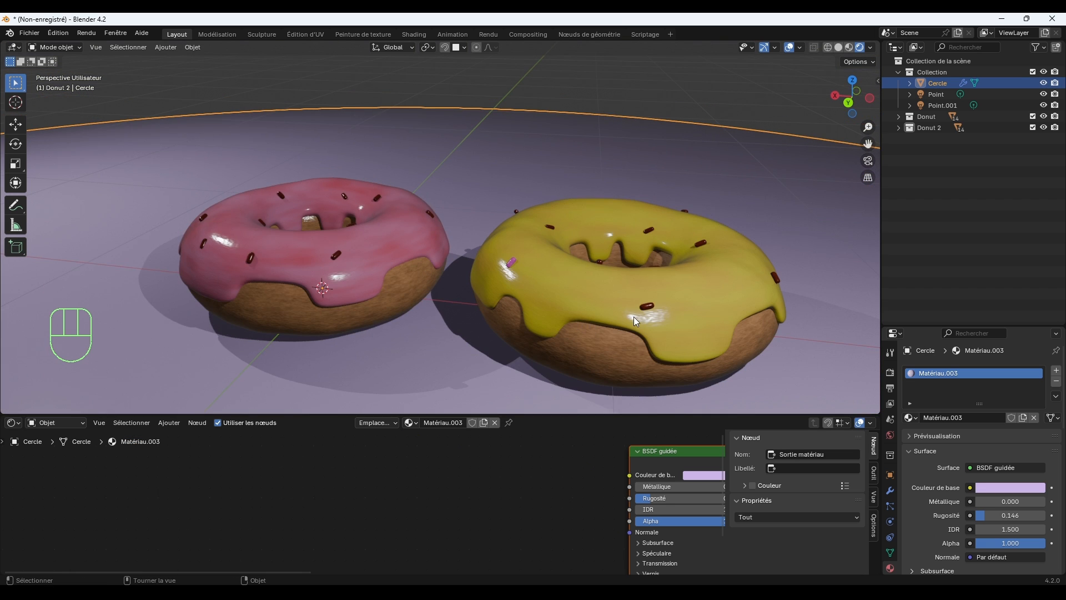
pyautogui.click(645, 307)
pyautogui.moveTo(664, 329); pyautogui.dragTo(560, 381, button='middle')
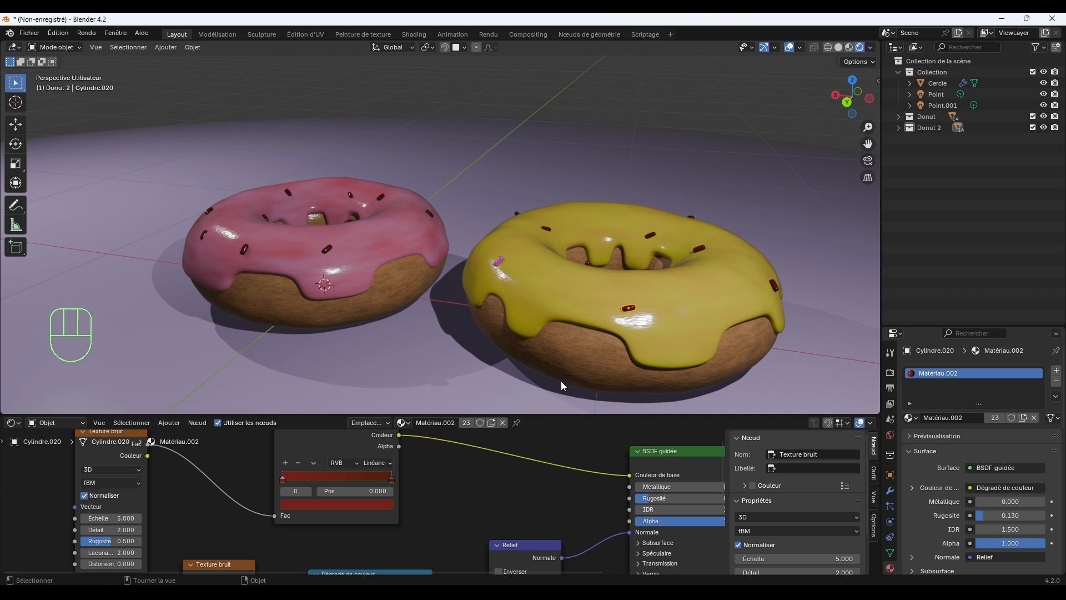
pyautogui.scroll(5, 611, 311)
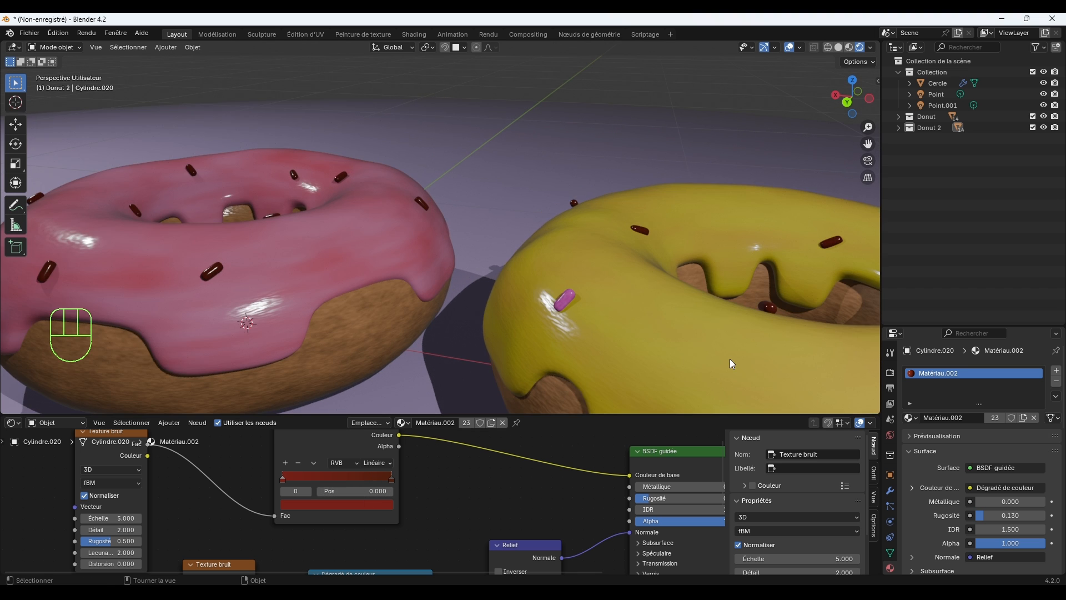
pyautogui.keyDown('shift'); pyautogui.moveTo(783, 392); pyautogui.dragTo(581, 304, button='middle'); pyautogui.keyUp('shift')
pyautogui.click(356, 506)
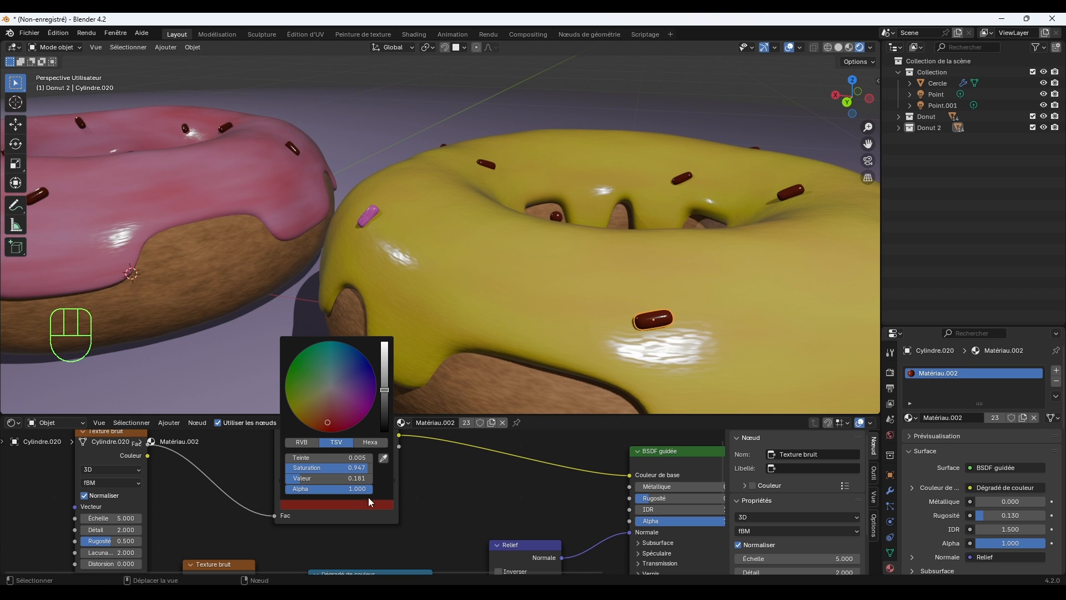
pyautogui.moveTo(384, 391); pyautogui.dragTo(388, 352)
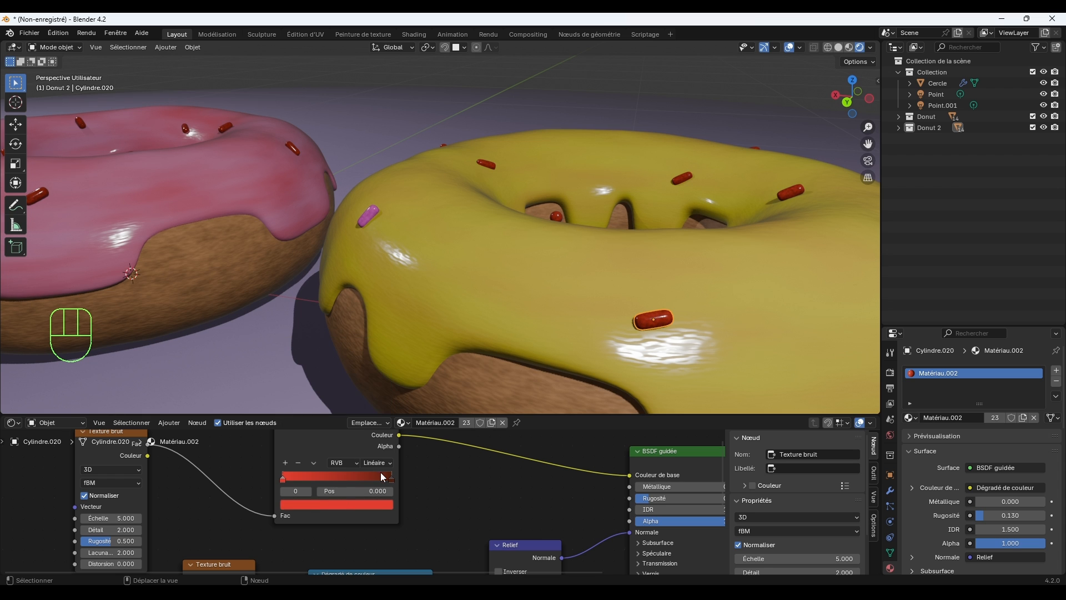
# Brighten the end stop of the red sprinkle's colour ramp to vivid orange.
pyautogui.click(382, 473)
pyautogui.click(384, 476)
pyautogui.click(336, 505)
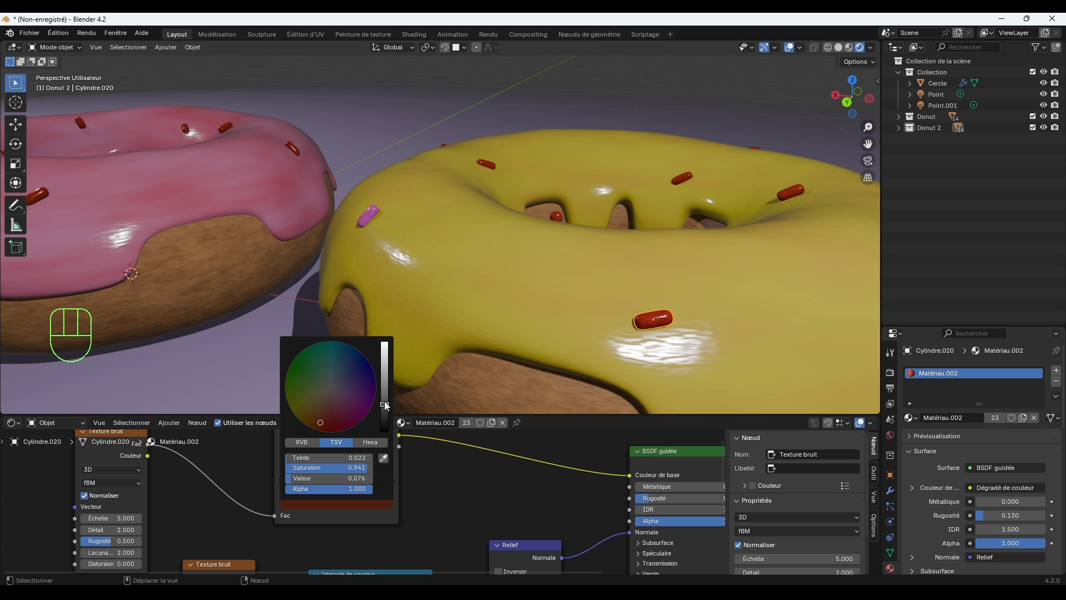
pyautogui.moveTo(384, 405); pyautogui.dragTo(384, 342)
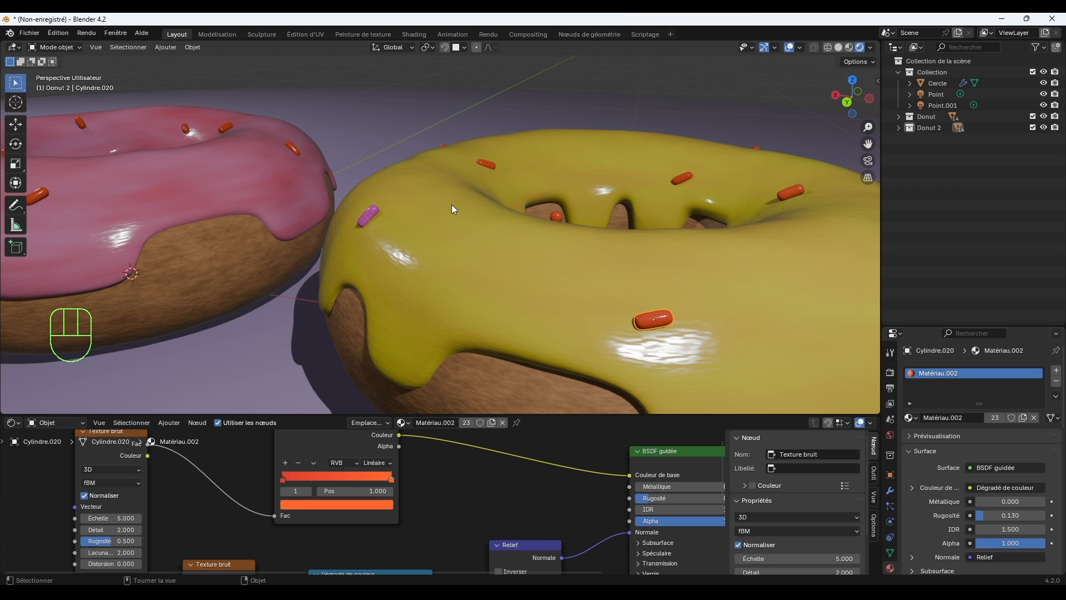
# Give the orange sprinkle behind the purple one on the yellow donut its own independent copy of the material.
pyautogui.click(493, 165)
pyautogui.click(491, 422)
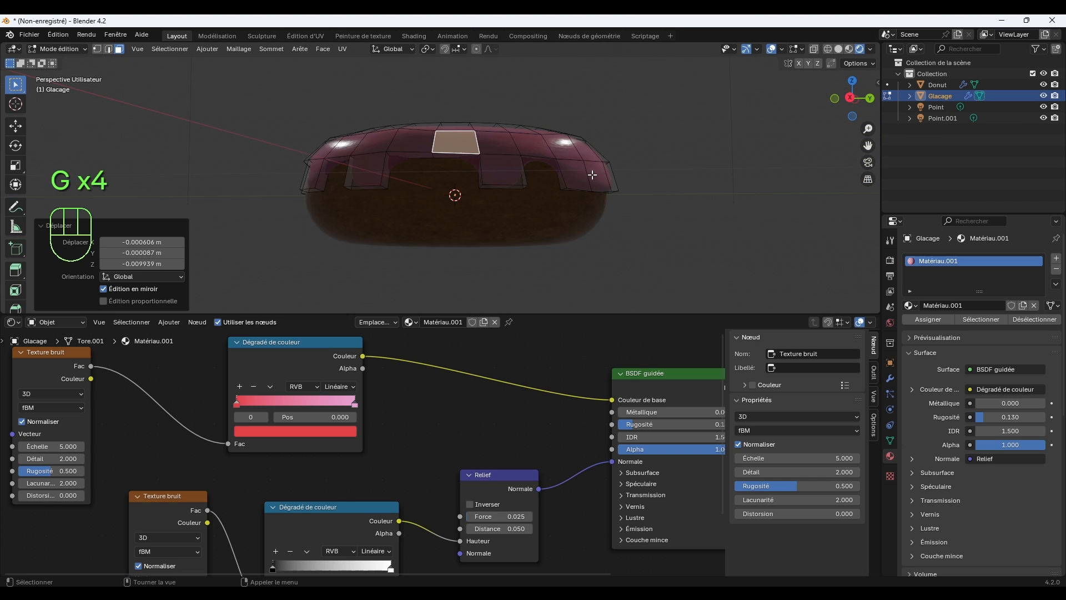
# Deselect the icing's mesh faces after checking its drips from another side, and return to Object mode.
pyautogui.moveTo(622, 222); pyautogui.dragTo(644, 202, button='middle')
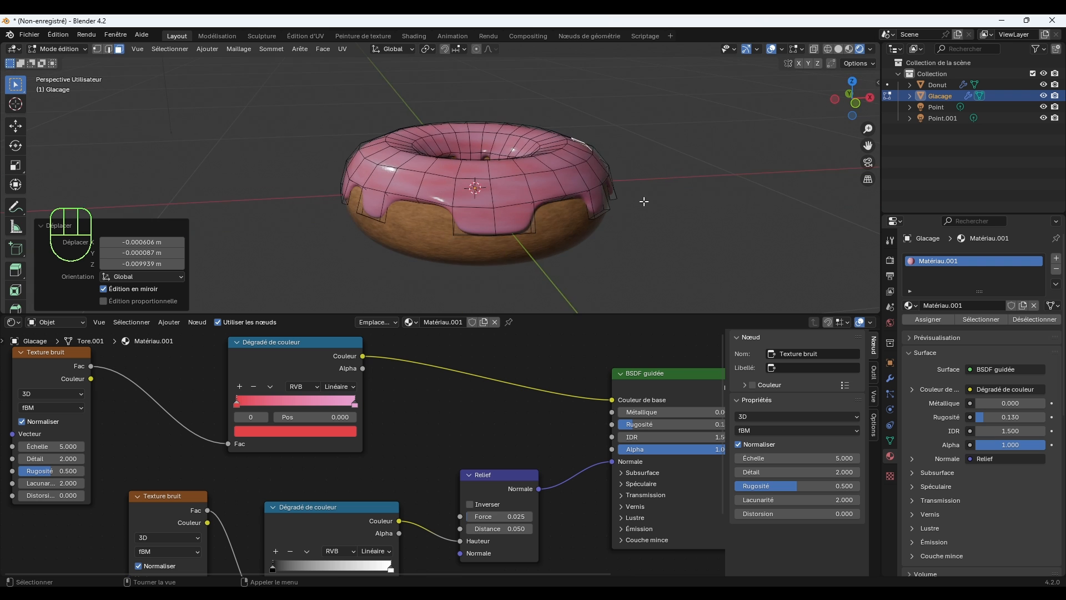
pyautogui.moveTo(479, 201); pyautogui.dragTo(561, 200, button='middle')
pyautogui.click(643, 198)
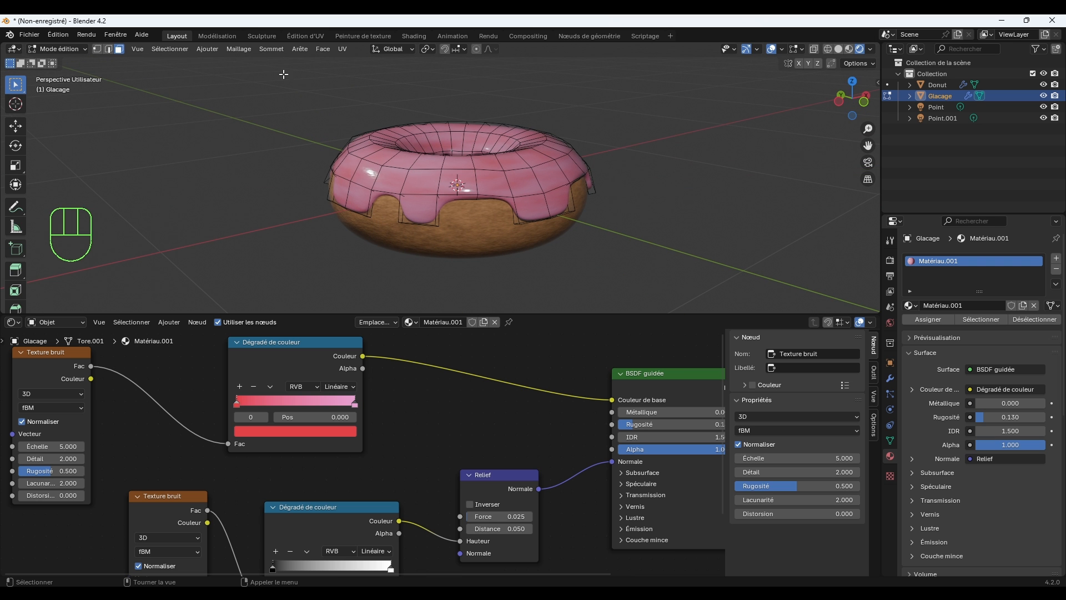
pyautogui.click(69, 50)
pyautogui.click(69, 62)
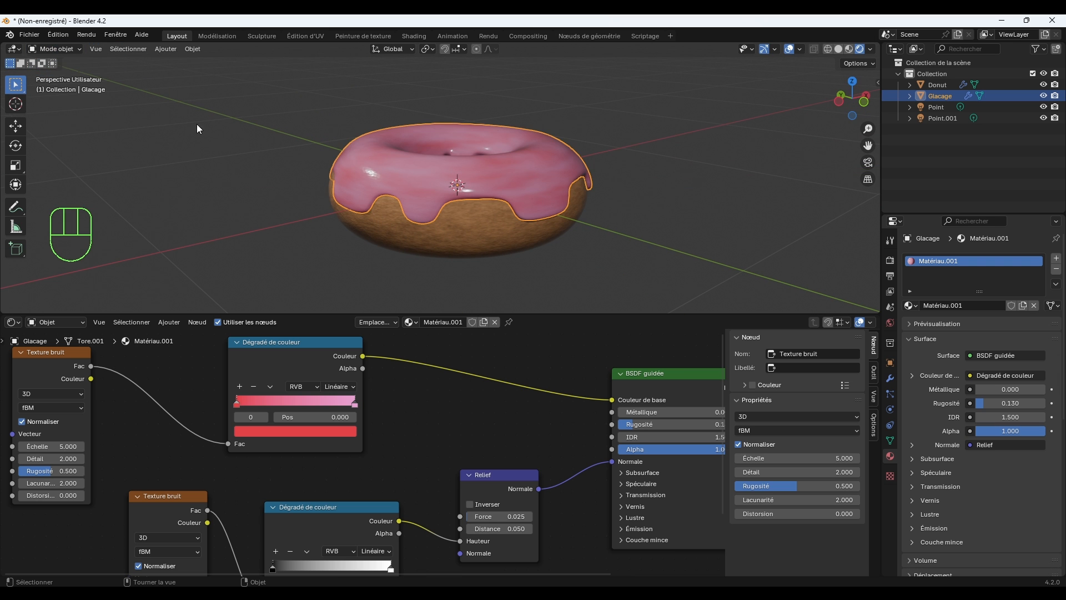
# Deselect the icing, inspect the donut up close and enlarge the 3D viewport over the node editor.
pyautogui.click(639, 210)
pyautogui.scroll(2, 614, 199)
pyautogui.moveTo(688, 249); pyautogui.dragTo(671, 219, button='middle')
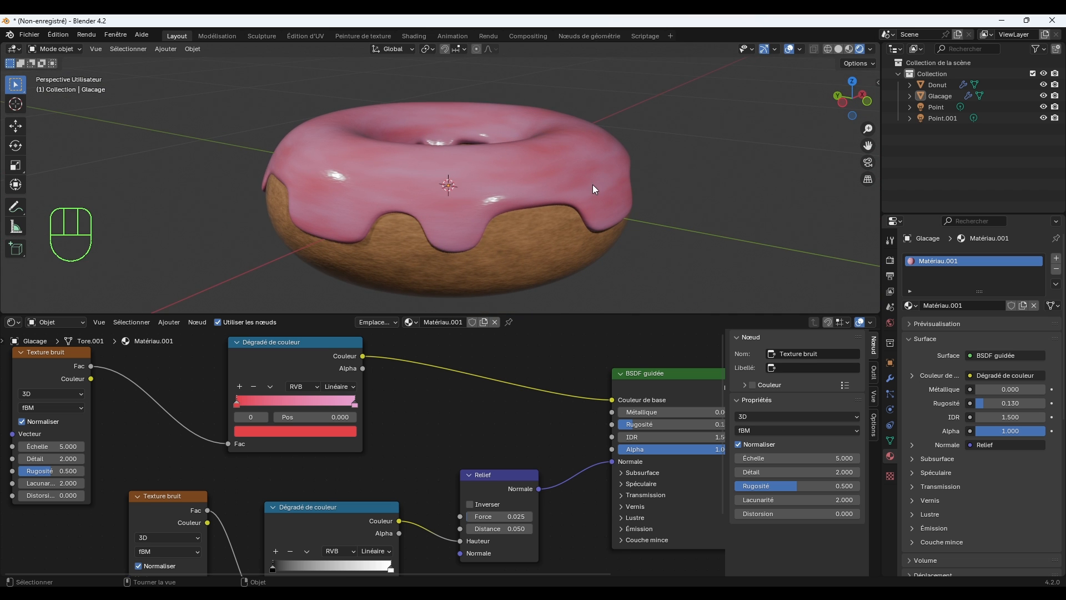
pyautogui.moveTo(561, 176); pyautogui.dragTo(567, 190, button='middle')
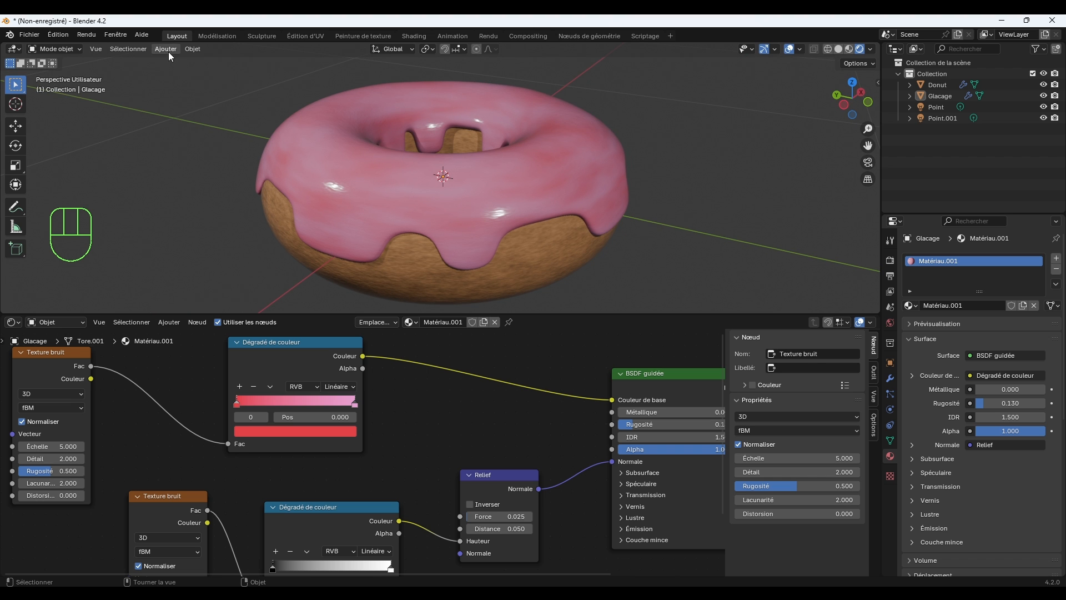
pyautogui.moveTo(579, 316); pyautogui.dragTo(571, 496)
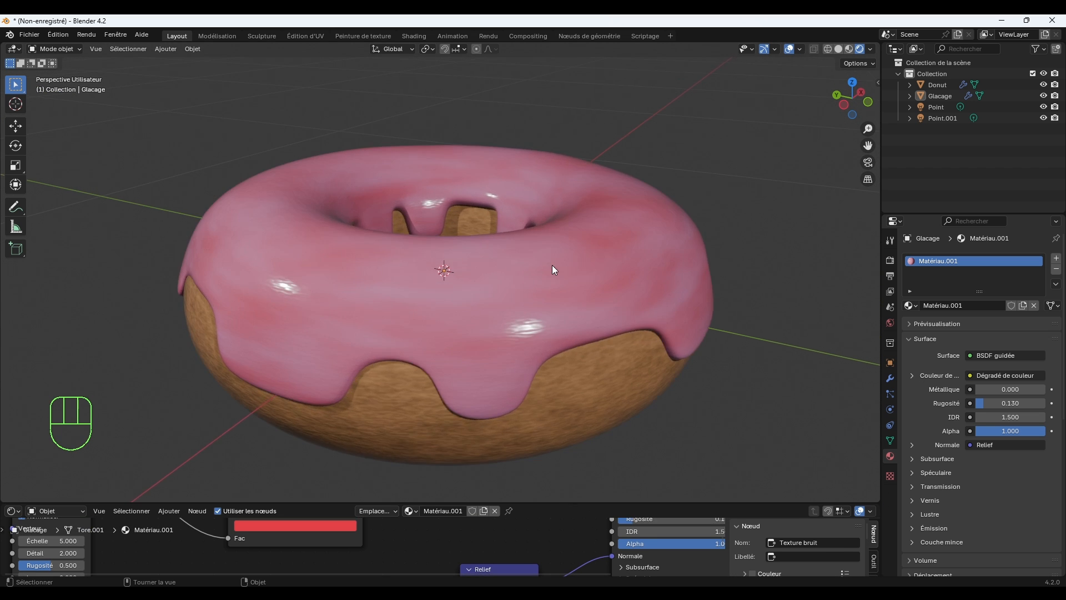
# Add a cylinder mesh at the donut's centre with its cap fill type set to Rien (none).
pyautogui.moveTo(554, 264); pyautogui.dragTo(626, 270, button='middle')
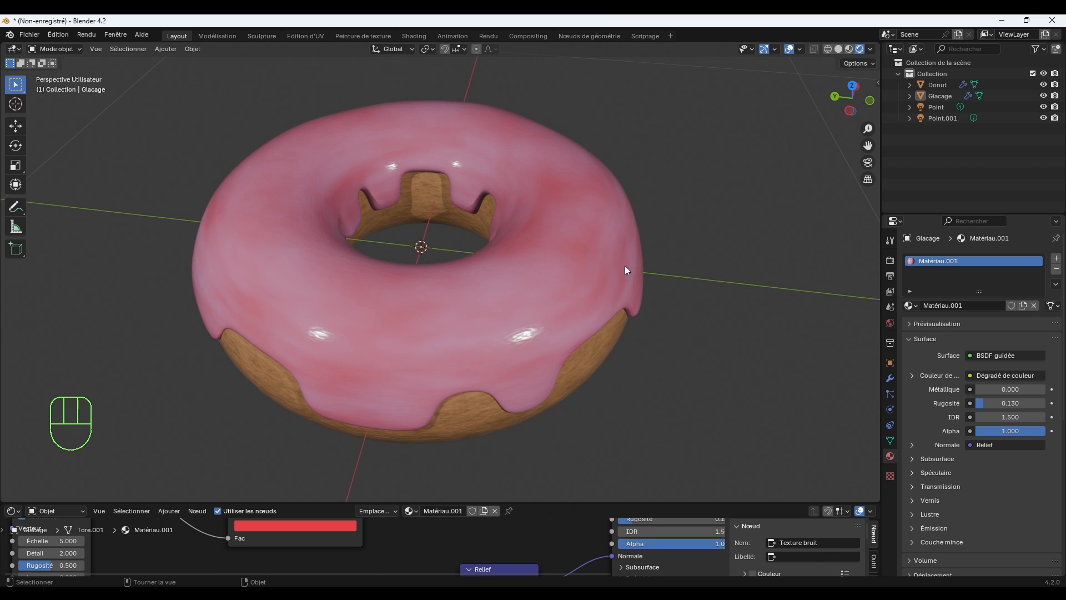
pyautogui.click(164, 49)
pyautogui.moveTo(175, 60)
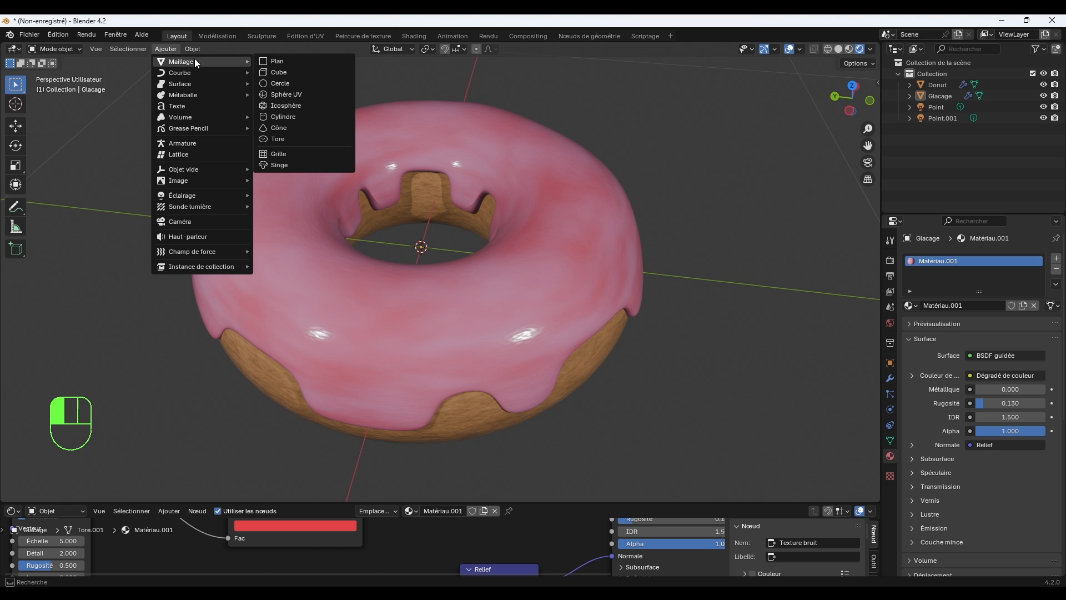
pyautogui.click(293, 115)
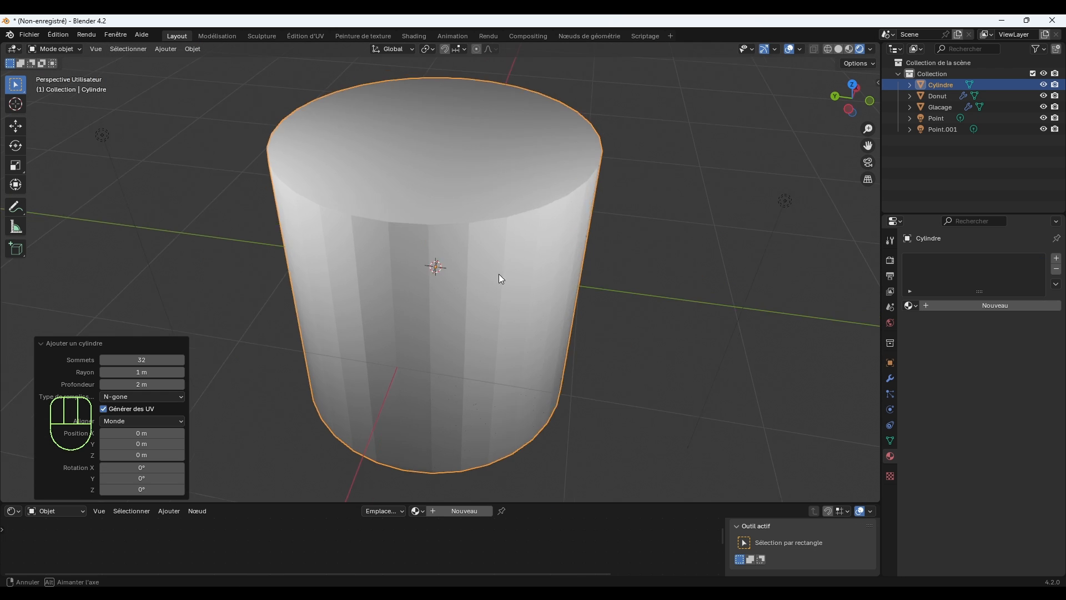
pyautogui.moveTo(501, 279)
pyautogui.mouseDown(button='middle')
pyautogui.moveTo(502, 259)
pyautogui.moveTo(505, 271)
pyautogui.mouseUp(button='middle')
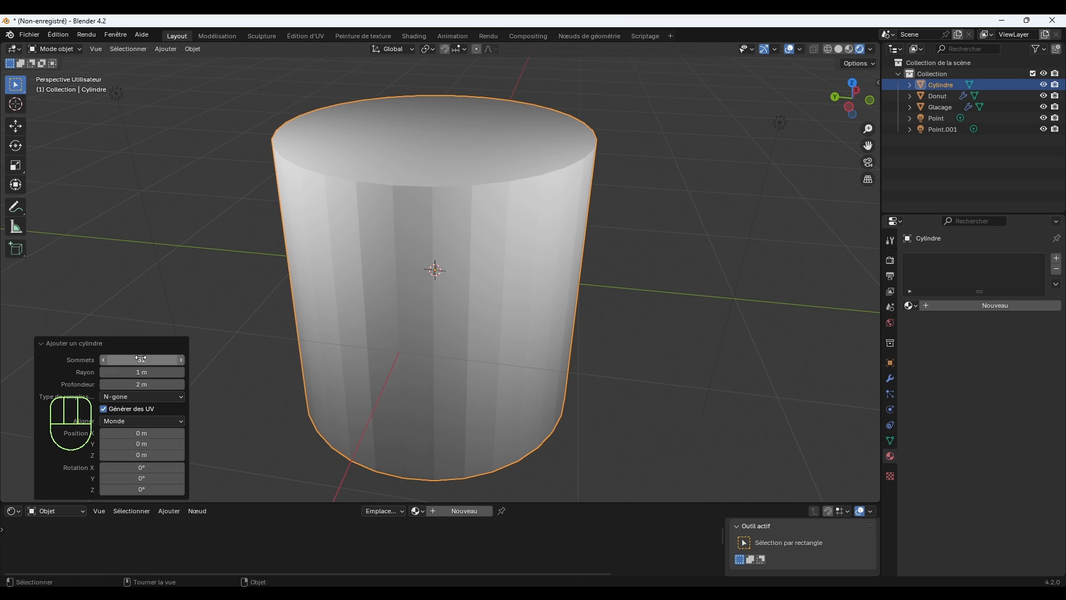
pyautogui.click(155, 397)
pyautogui.click(131, 405)
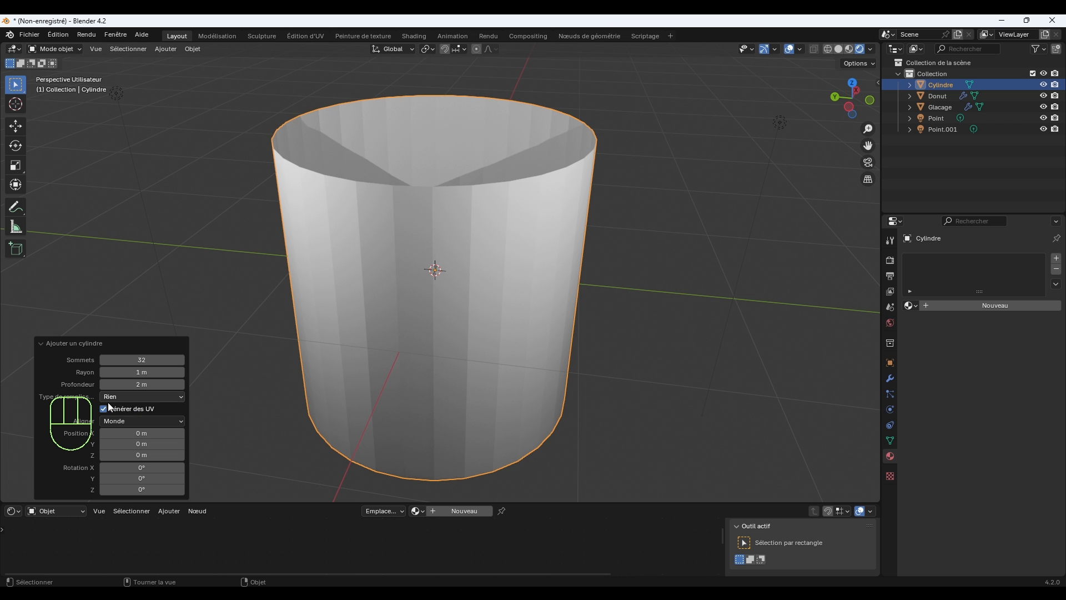
pyautogui.moveTo(304, 321); pyautogui.dragTo(386, 252, button='middle')
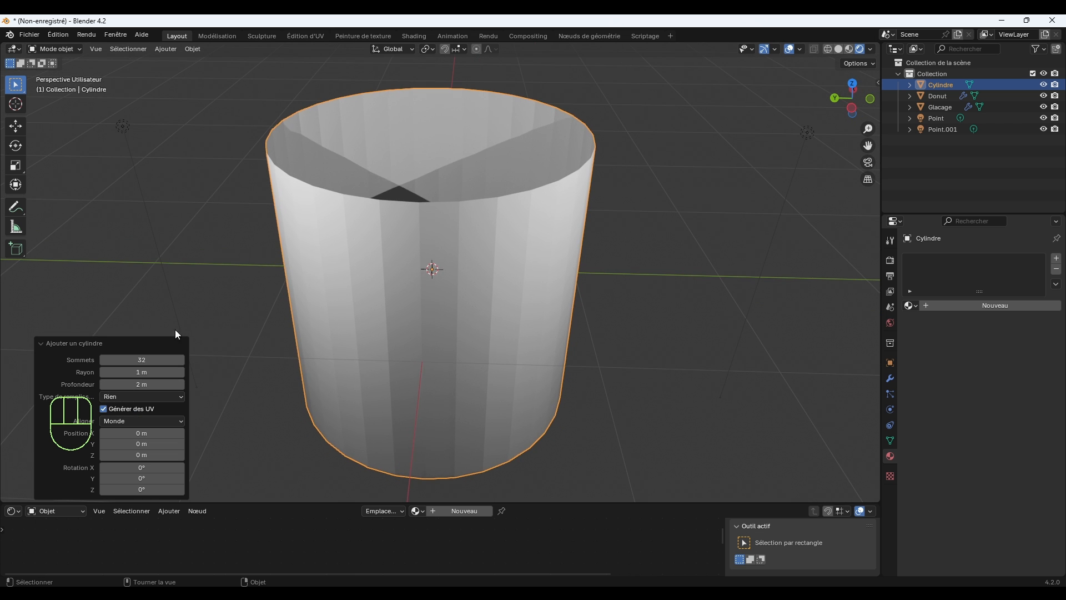
# Set the new cylinder to 12 vertices and a depth of 3.6 m.
pyautogui.moveTo(143, 358)
pyautogui.mouseDown()
pyautogui.moveTo(127, 358)
pyautogui.moveTo(164, 361)
pyautogui.mouseUp()
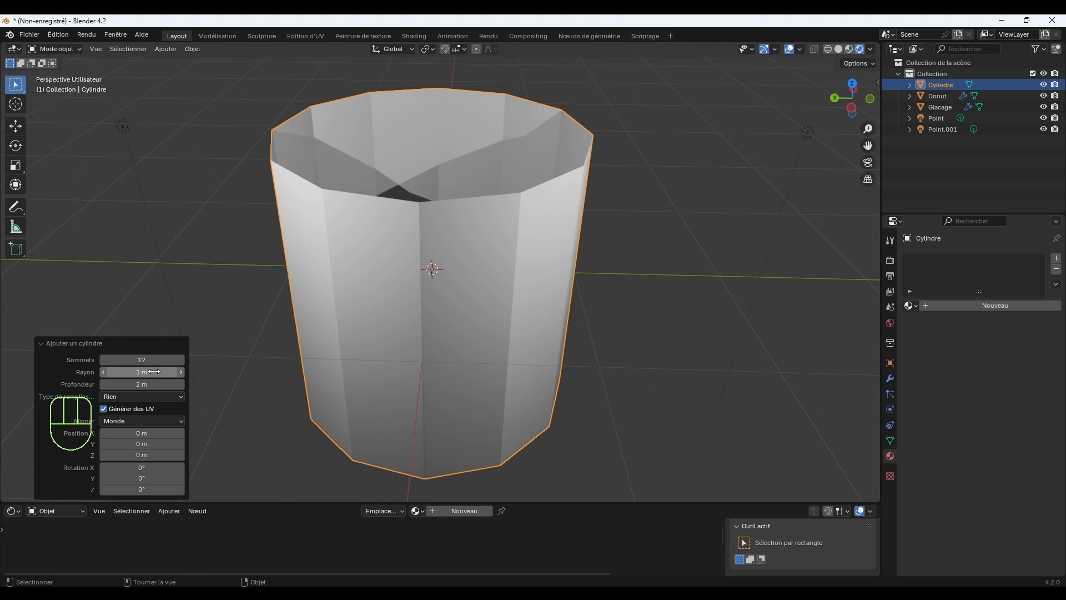
pyautogui.moveTo(150, 384); pyautogui.dragTo(212, 387)
pyautogui.scroll(-6, 391, 272)
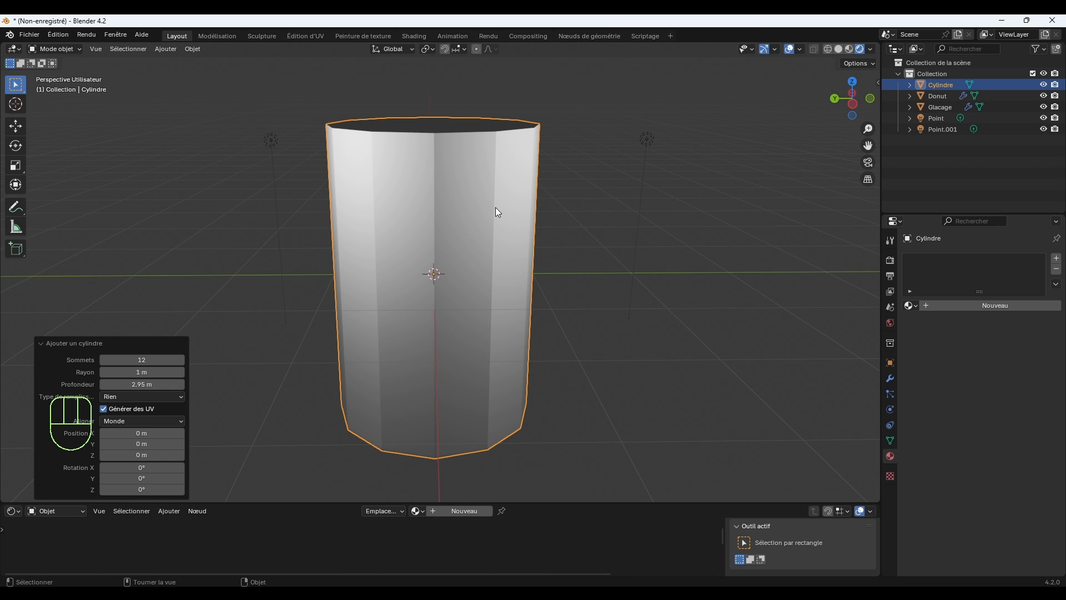
pyautogui.moveTo(151, 386); pyautogui.dragTo(192, 399)
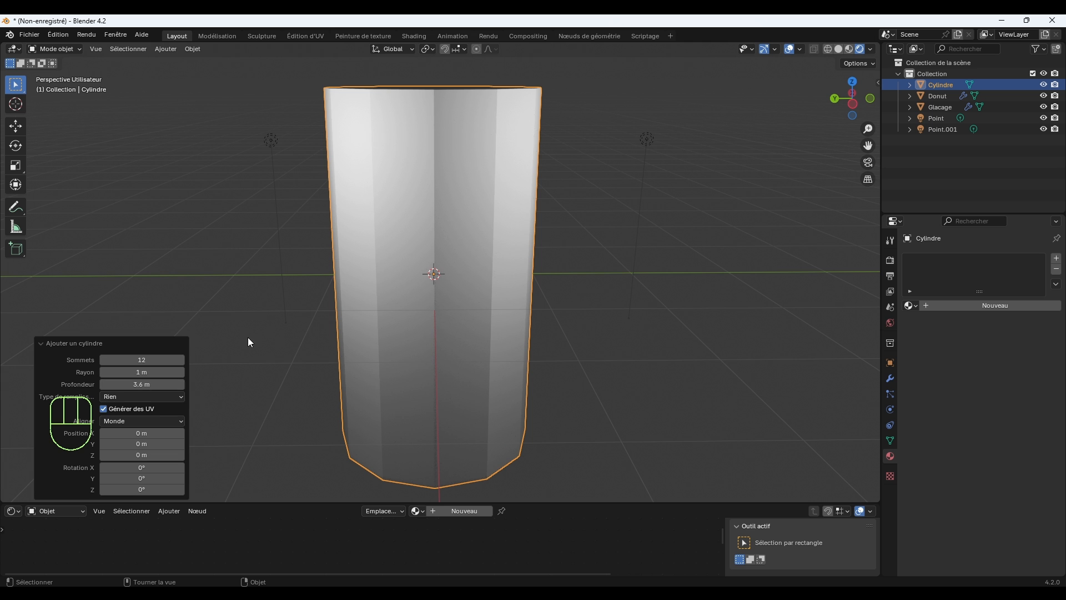
pyautogui.moveTo(250, 342); pyautogui.dragTo(524, 229, button='middle')
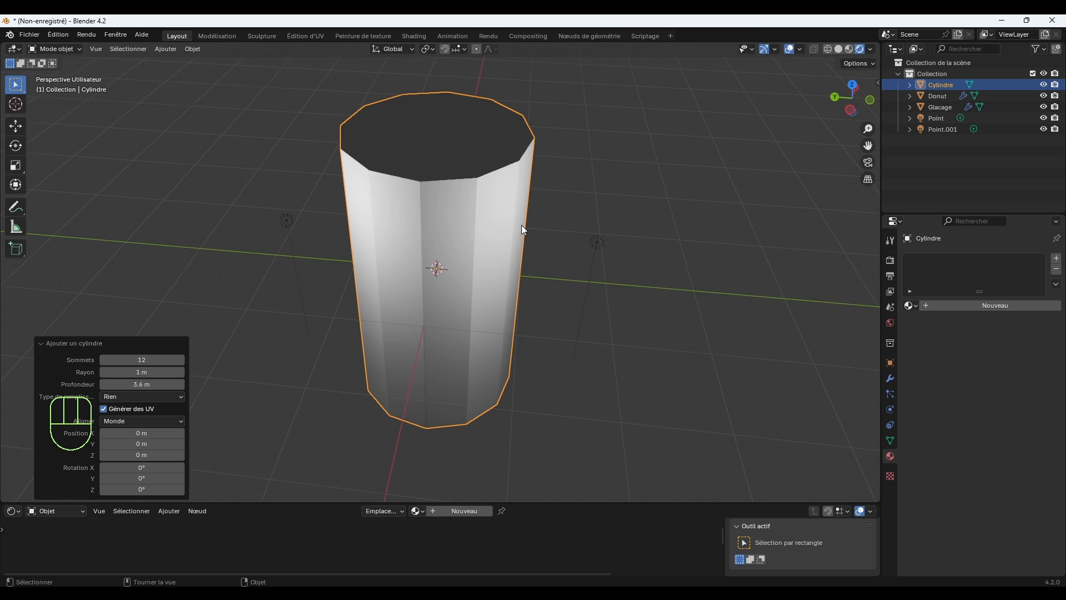
# Scale the cylinder down uniformly to about 0.042 so it is sprinkle-sized next to the donut.
pyautogui.press('s')
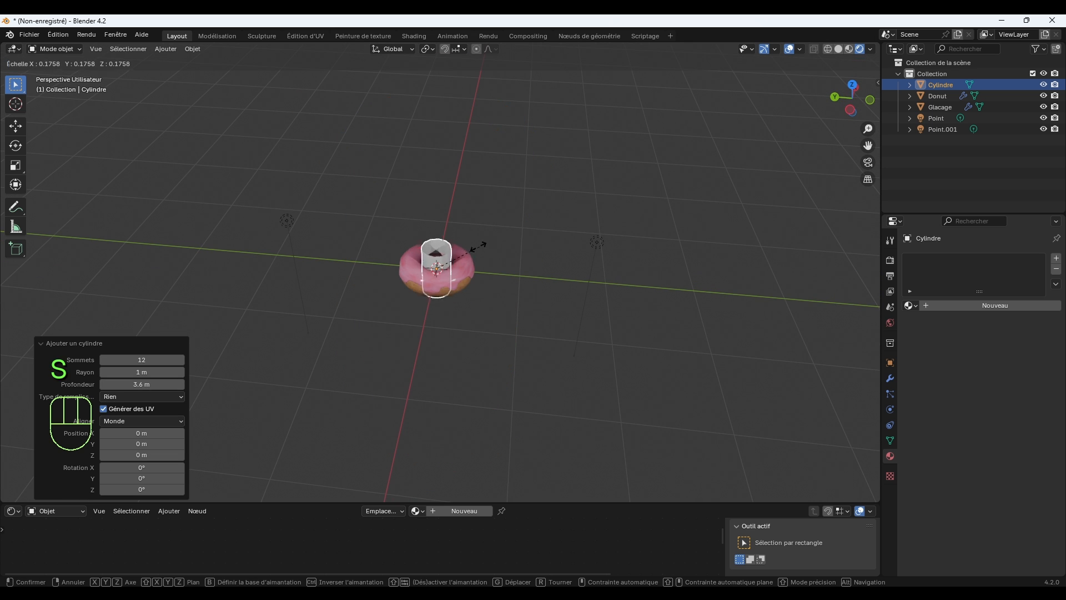
pyautogui.click(449, 267)
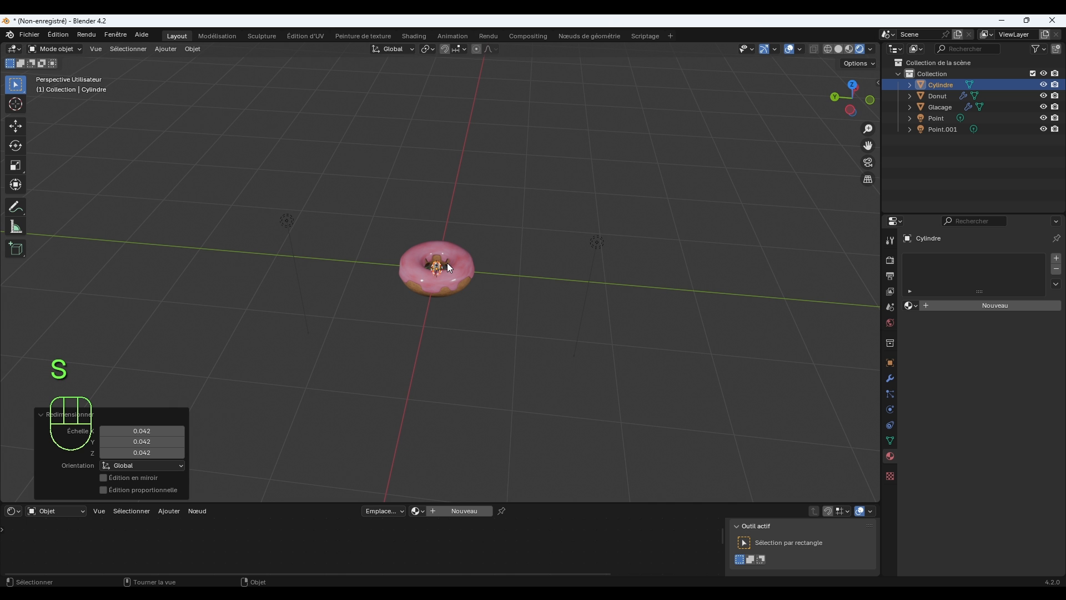
pyautogui.press('KP_Decimal')
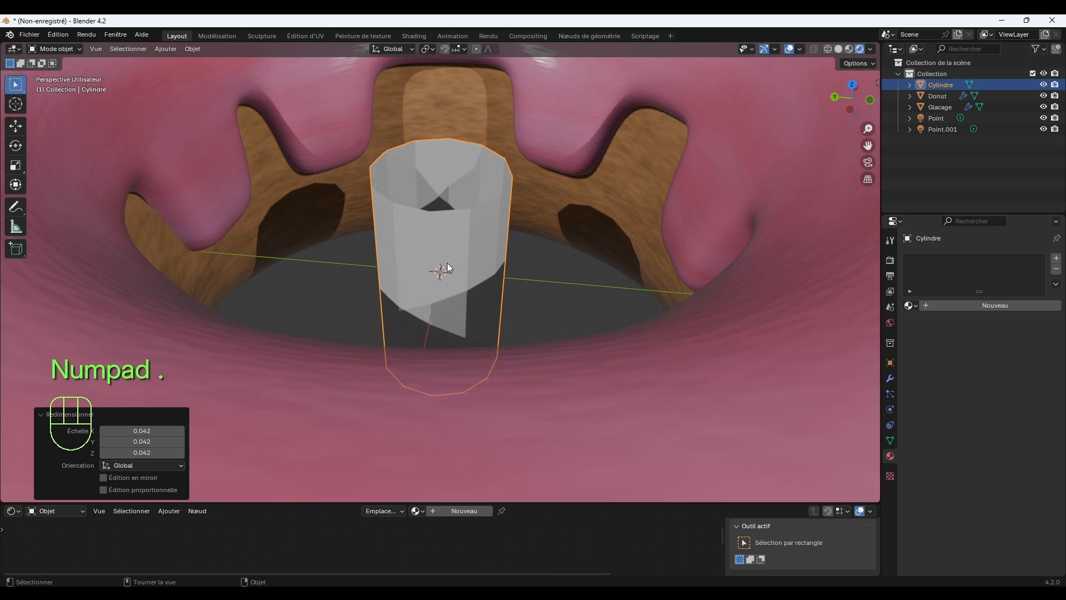
pyautogui.moveTo(448, 263); pyautogui.dragTo(508, 234, button='middle')
pyautogui.scroll(-8, 509, 238)
# Raise the small cylinder about 0.29 m along Z, clear of the donut's hole.
pyautogui.press('g')
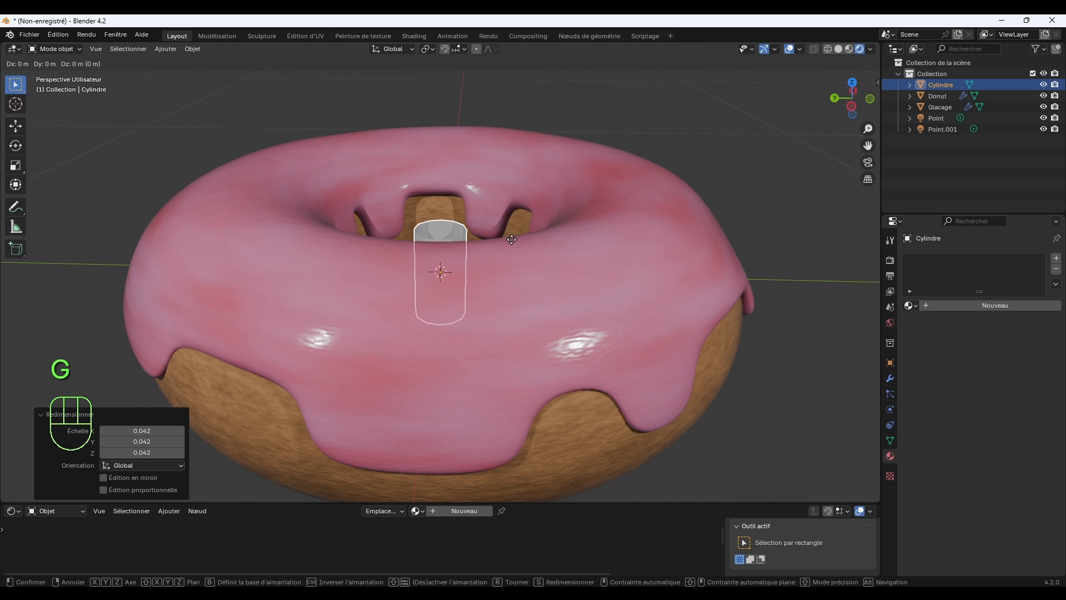
pyautogui.press('z')
pyautogui.click(524, 55)
pyautogui.moveTo(525, 55); pyautogui.dragTo(558, 260, button='middle')
pyautogui.scroll(4, 545, 252)
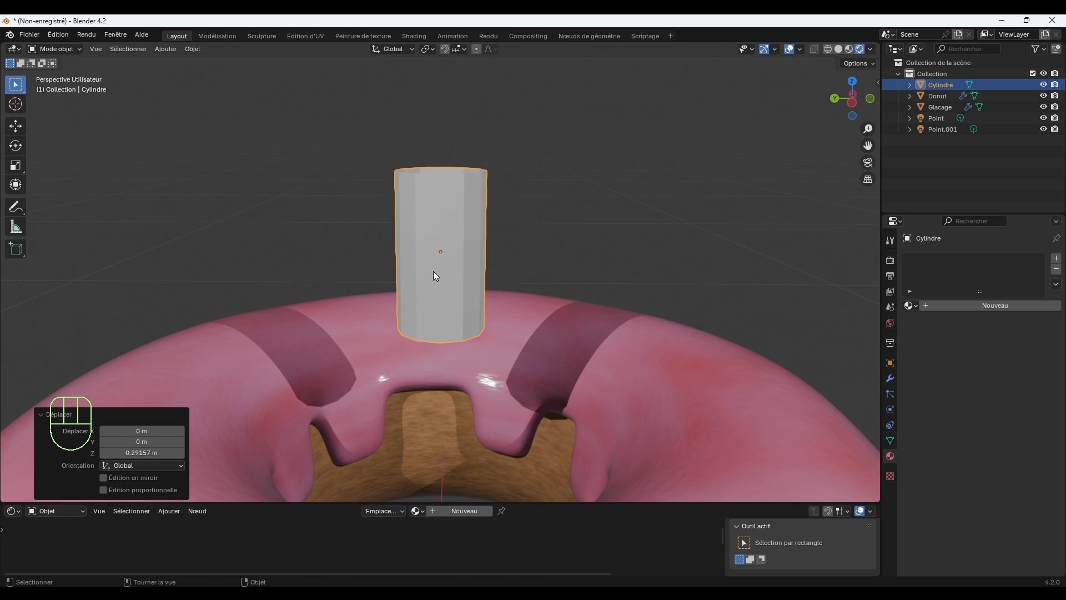
pyautogui.click(450, 219)
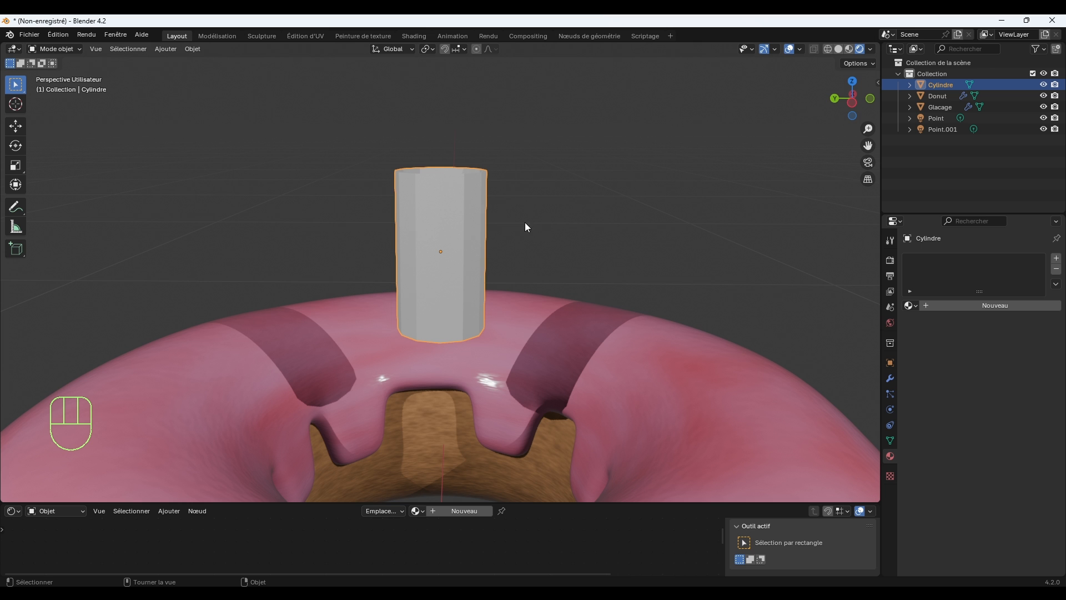
# In Edit mode, add a single loop cut around the middle of the cylinder, then return to the box selection tool.
pyautogui.press('Tab')
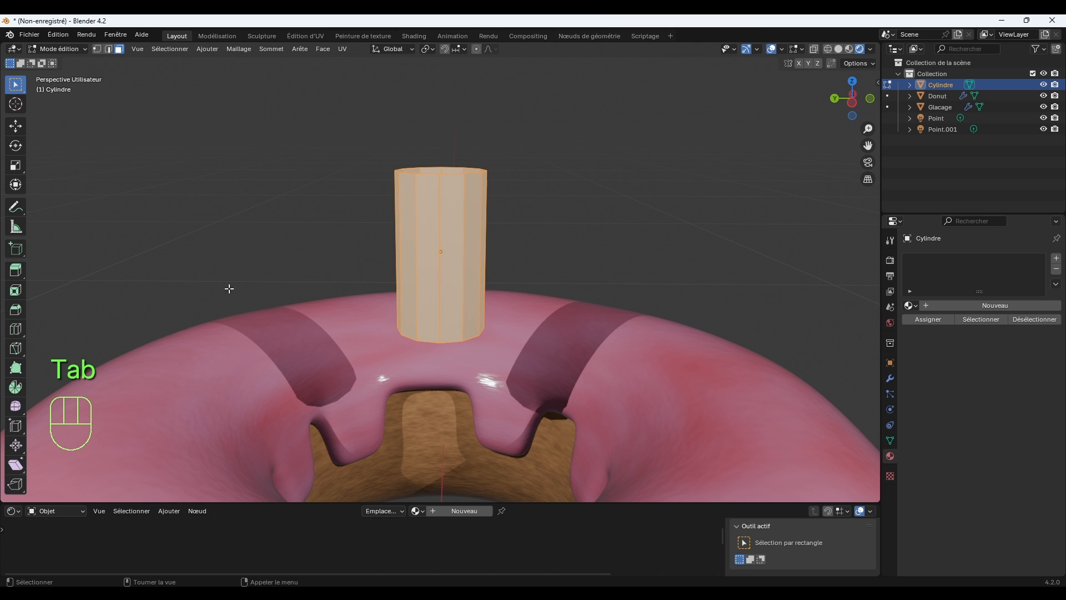
pyautogui.click(16, 330)
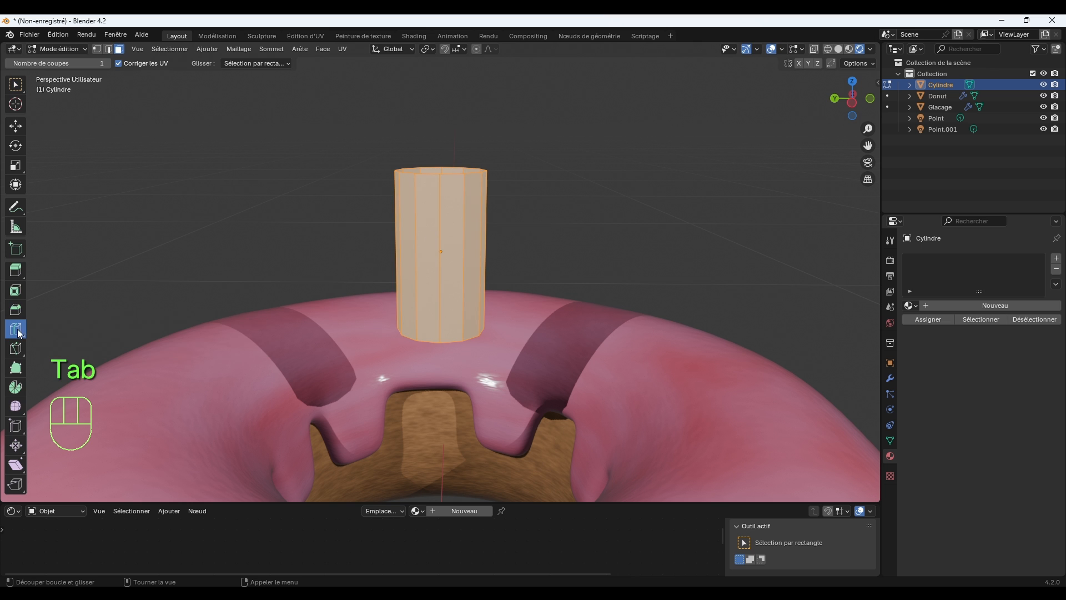
pyautogui.click(460, 256)
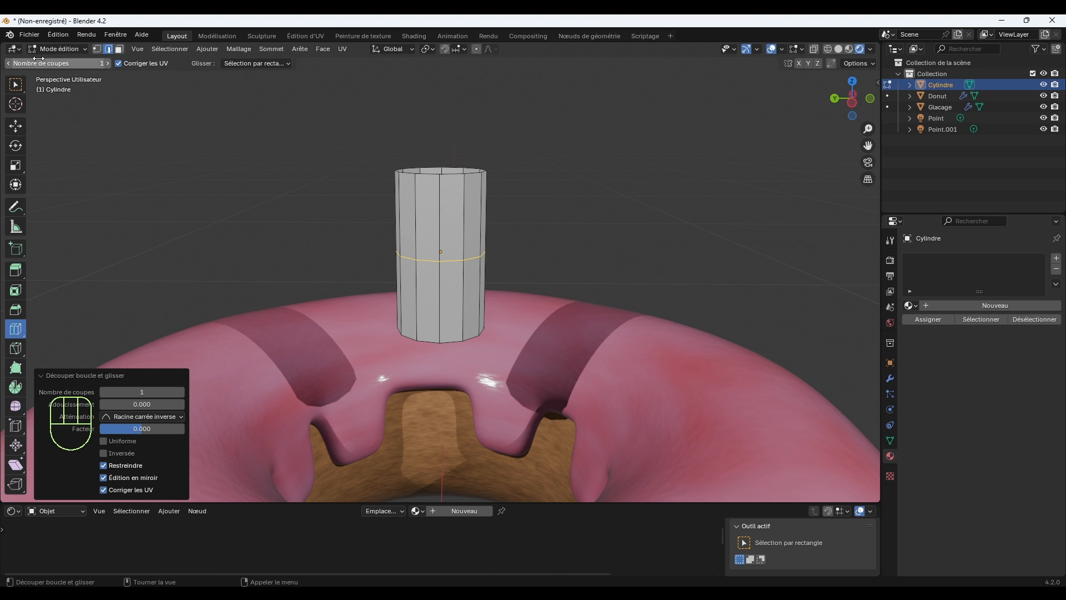
pyautogui.click(53, 49)
pyautogui.click(16, 85)
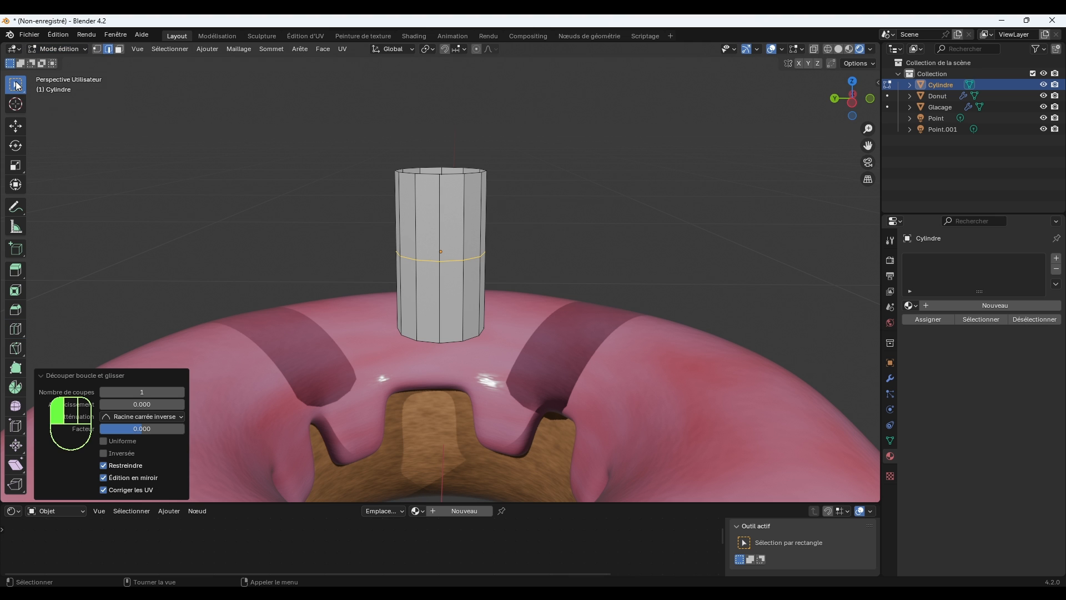
# Delete the bottom ring of vertices with X-ray on, leaving only the cylinder's upper half.
pyautogui.click(98, 49)
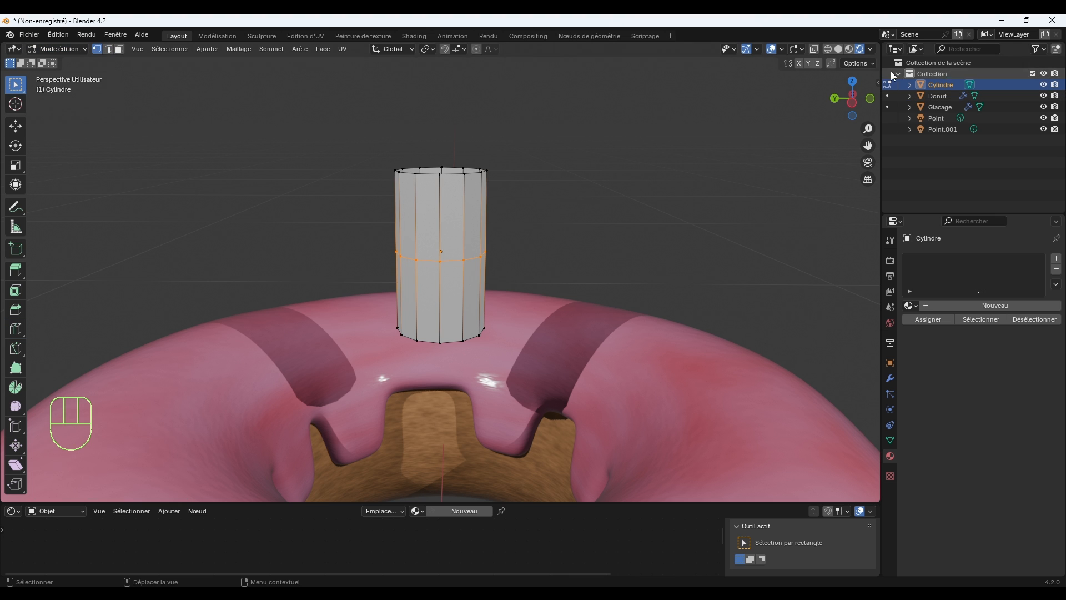
pyautogui.click(815, 49)
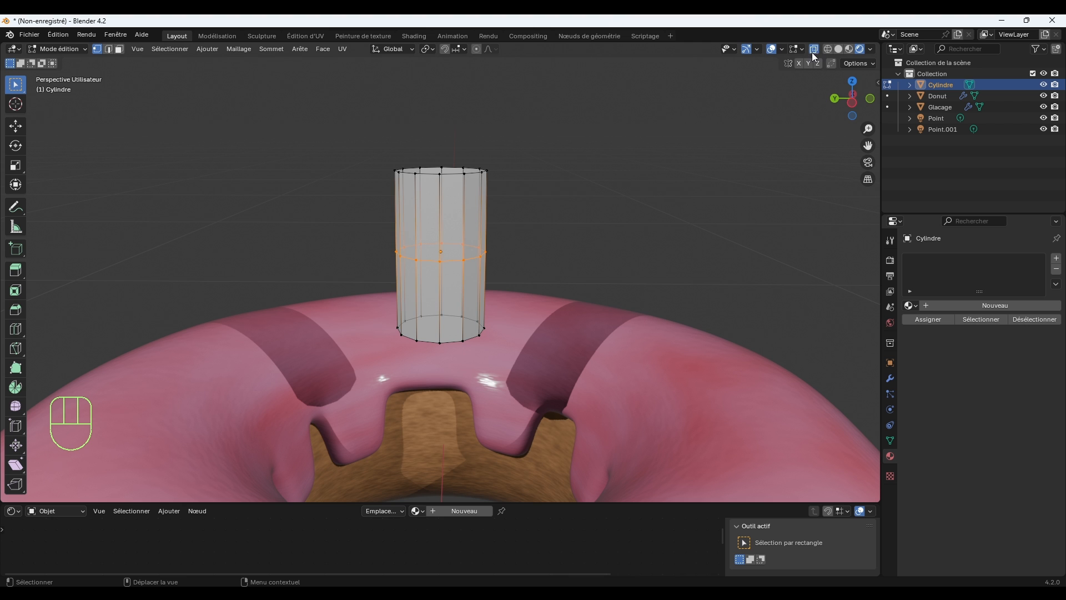
pyautogui.moveTo(365, 300); pyautogui.dragTo(520, 355)
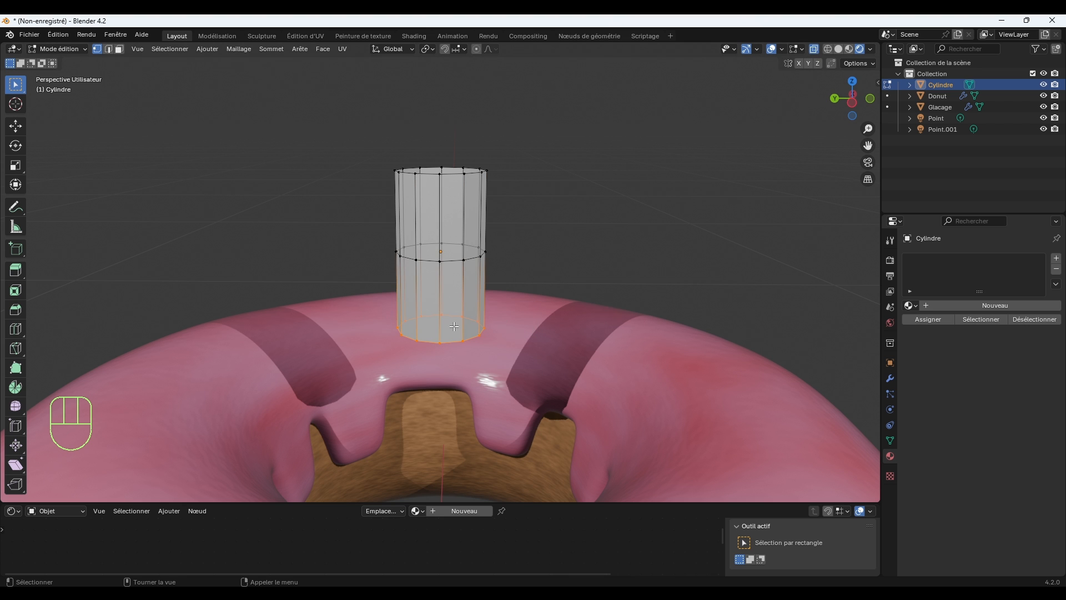
pyautogui.press('Delete')
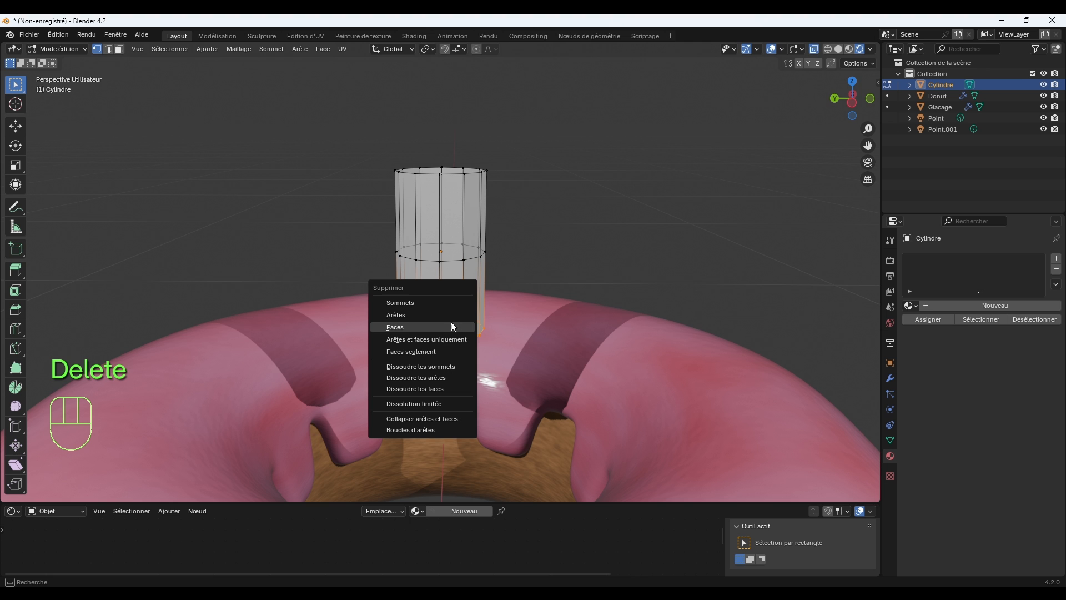
pyautogui.click(435, 303)
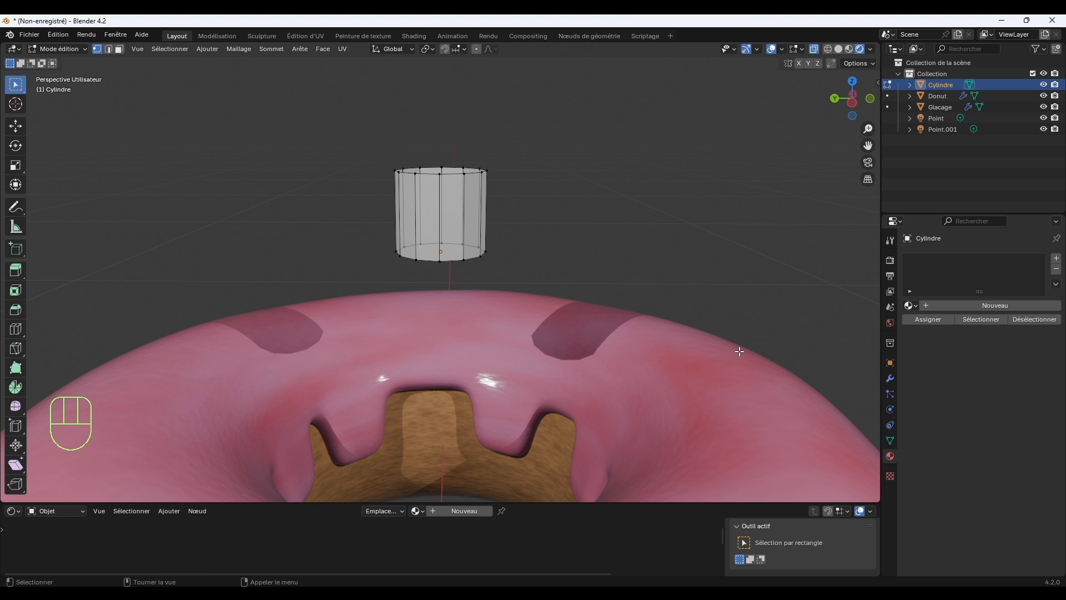
# Add a Mirror modifier to the half cylinder and mirror it along the Z axis only.
pyautogui.click(890, 378)
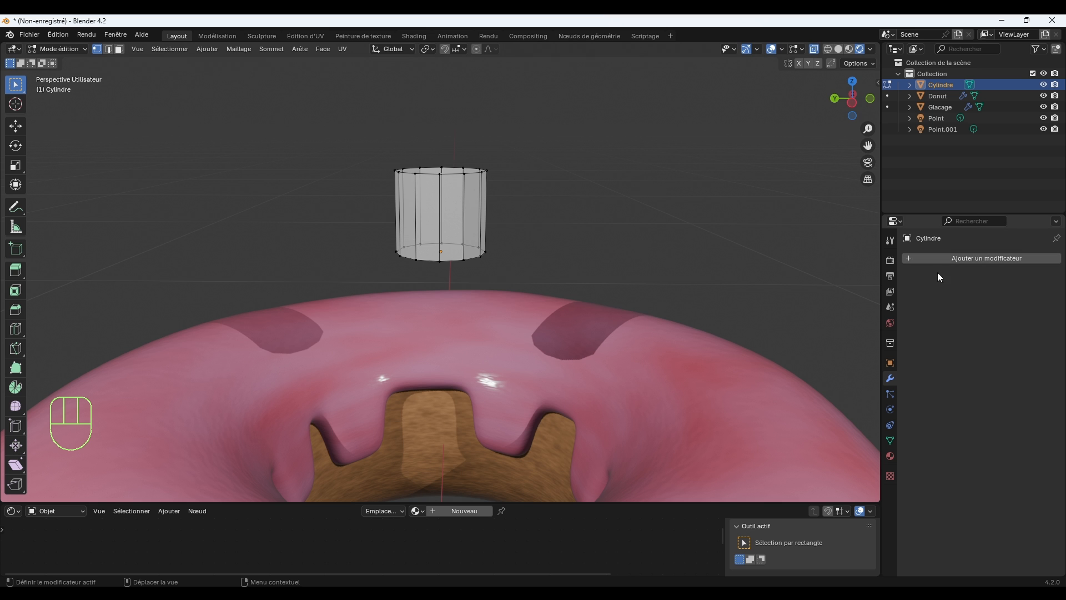
pyautogui.click(953, 257)
pyautogui.moveTo(952, 256)
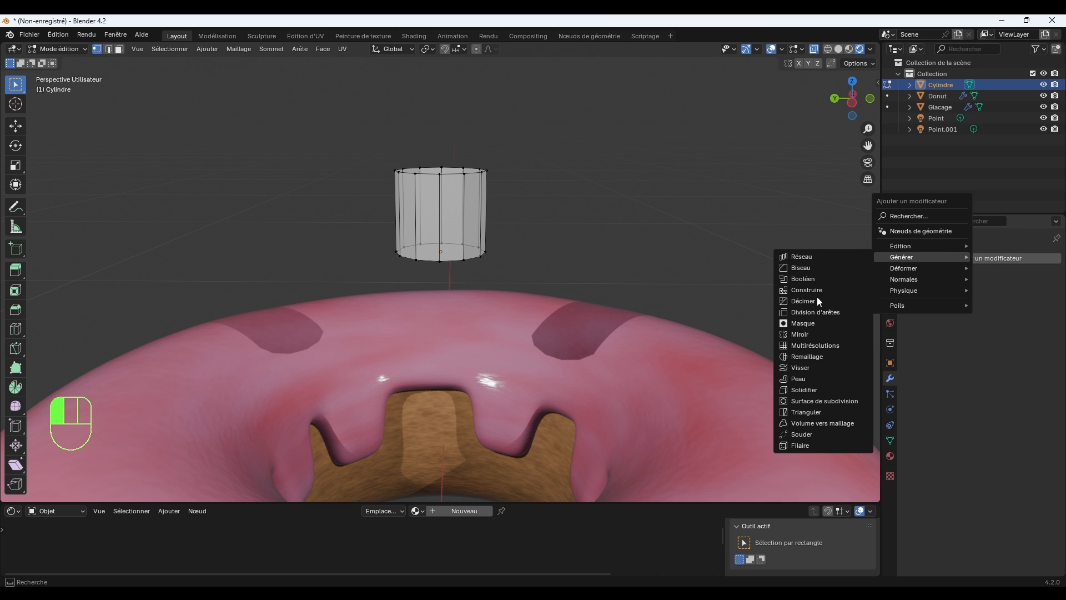
pyautogui.click(818, 334)
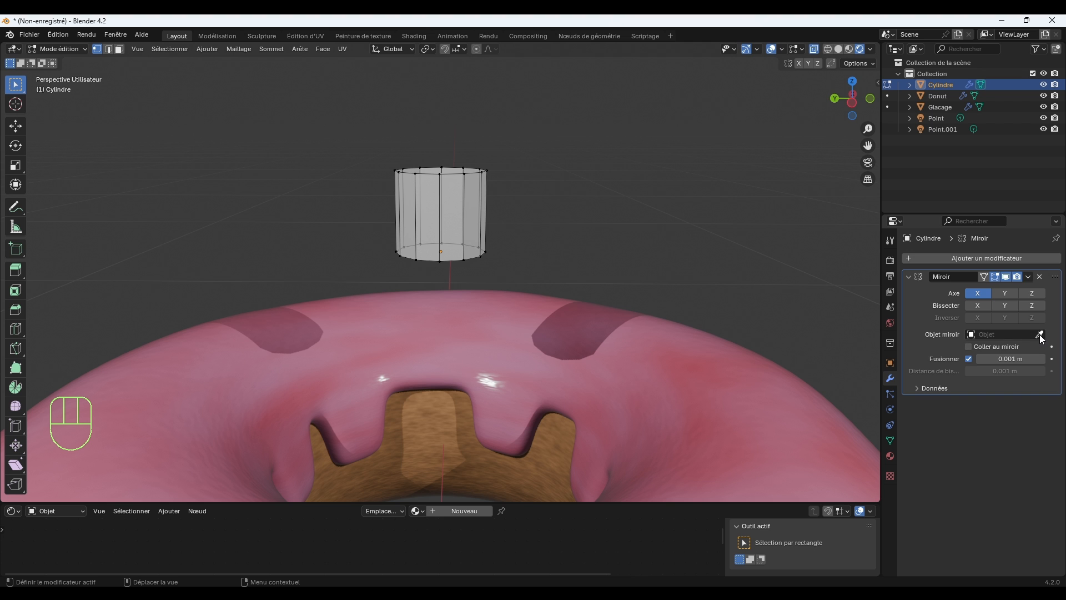
pyautogui.click(1004, 293)
pyautogui.click(1034, 293)
pyautogui.click(1031, 293)
pyautogui.click(1031, 293)
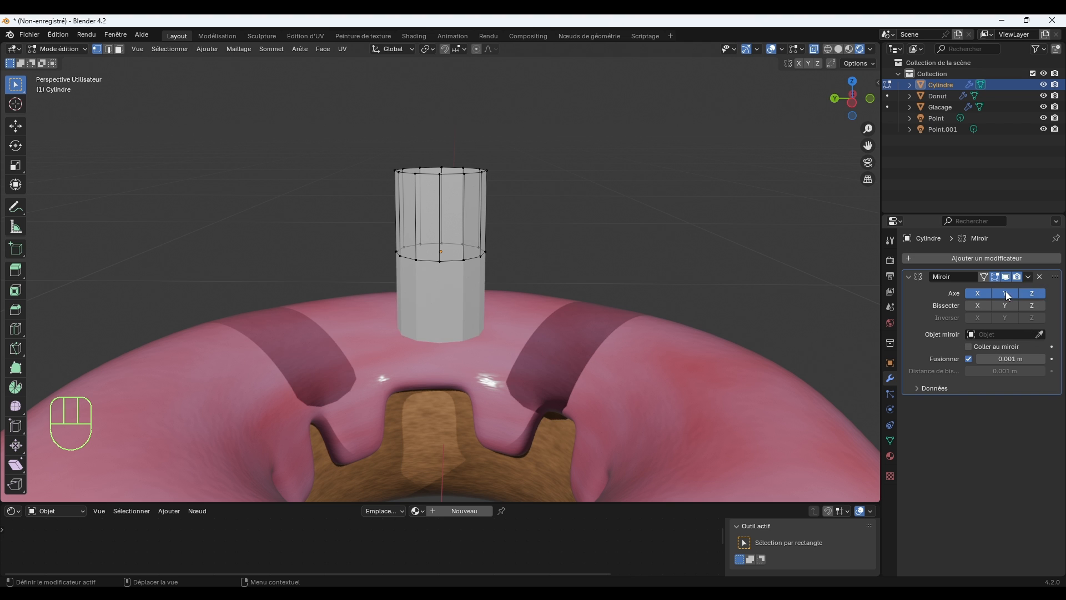
pyautogui.click(978, 293)
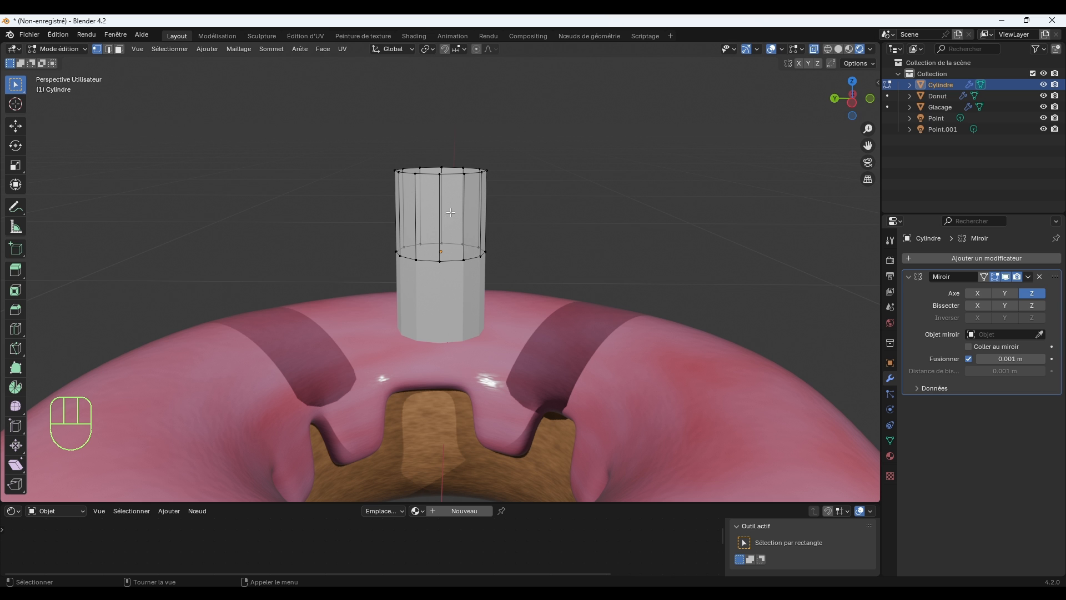
# Turn X-ray off and extrude the cylinder's top edge loop inward, scaled to about 0.514.
pyautogui.scroll(3, 551, 159)
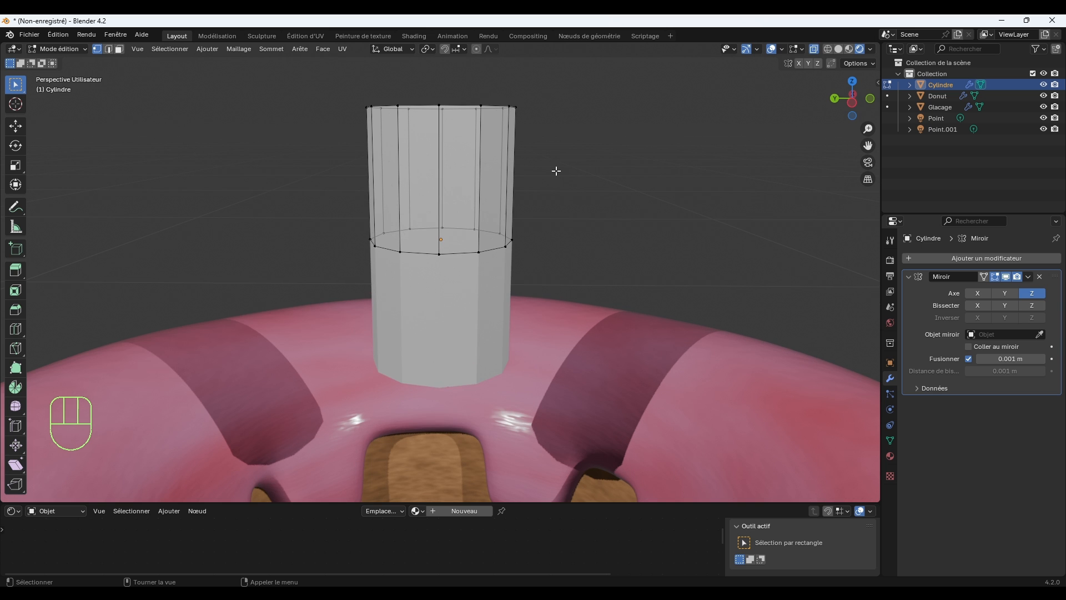
pyautogui.keyDown('shift'); pyautogui.moveTo(559, 176); pyautogui.dragTo(582, 234, button='middle'); pyautogui.keyUp('shift')
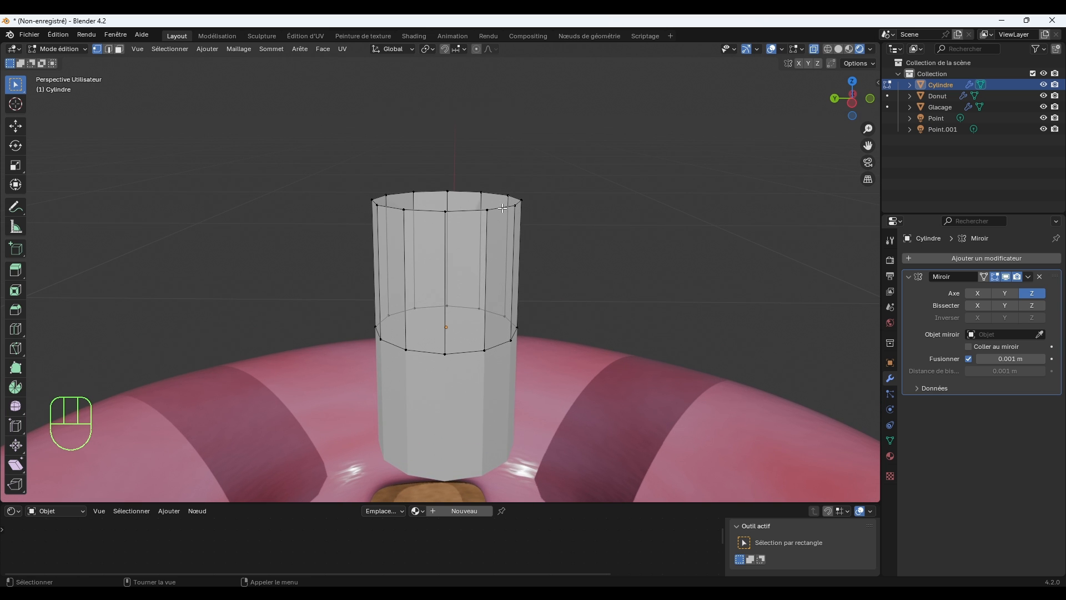
pyautogui.click(813, 50)
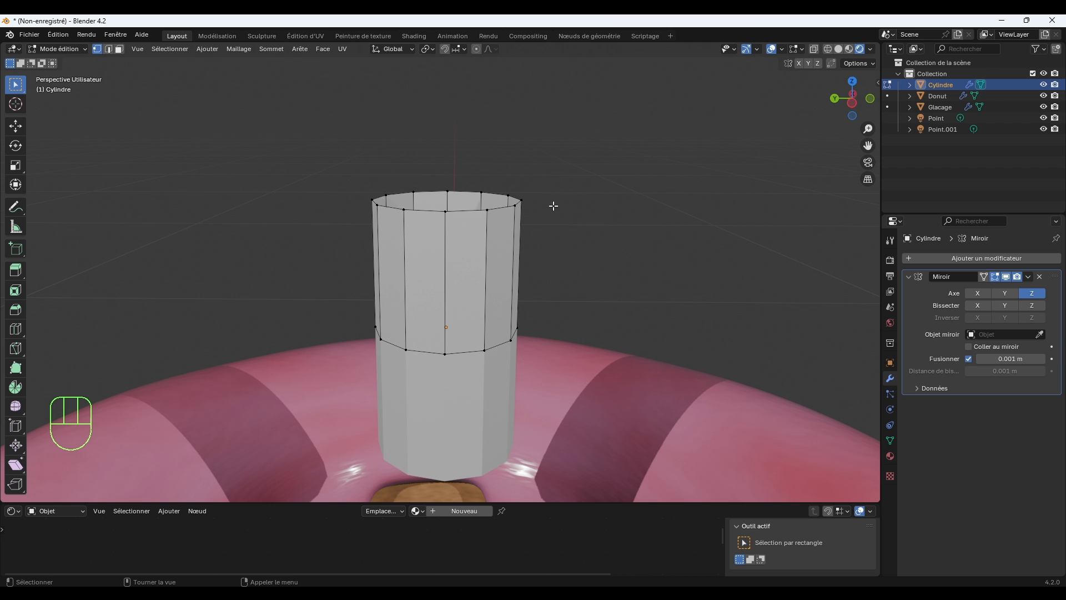
pyautogui.keyDown('alt'); pyautogui.click(498, 208); pyautogui.keyUp('alt')
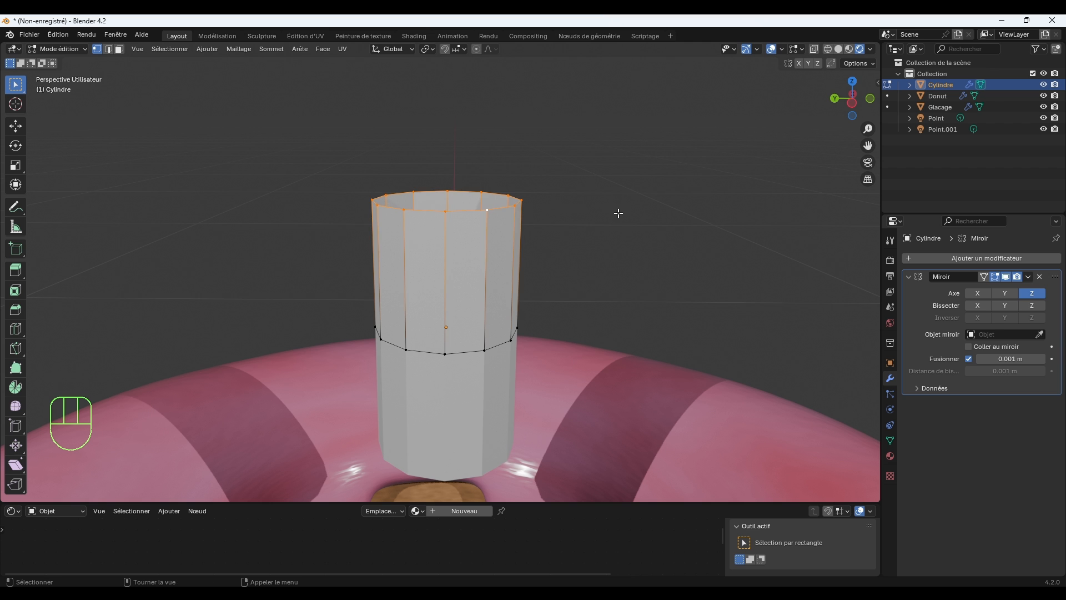
pyautogui.press('e')
pyautogui.press('s')
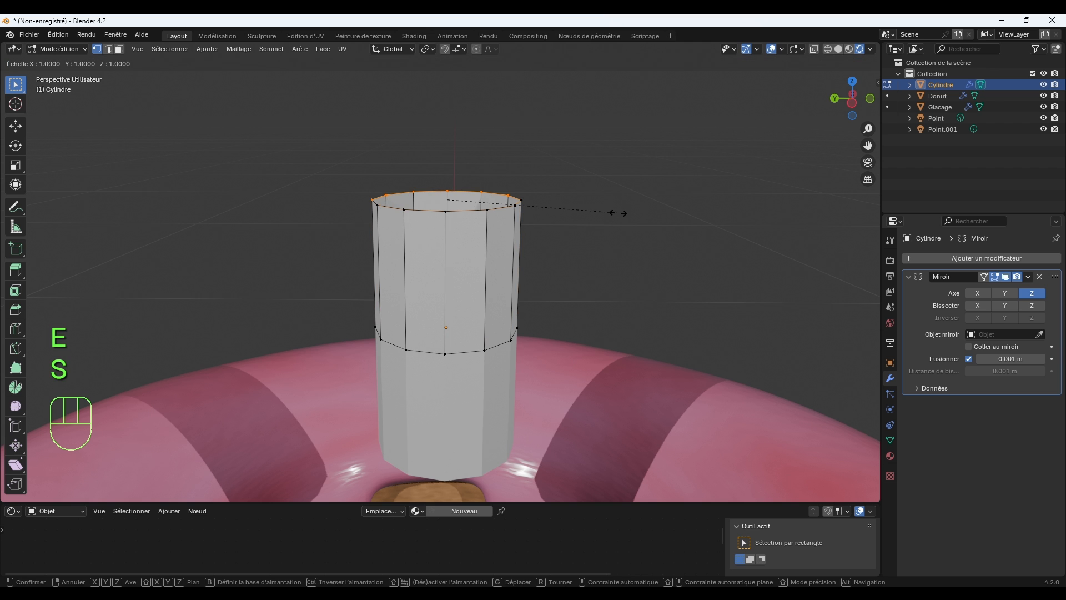
pyautogui.click(534, 194)
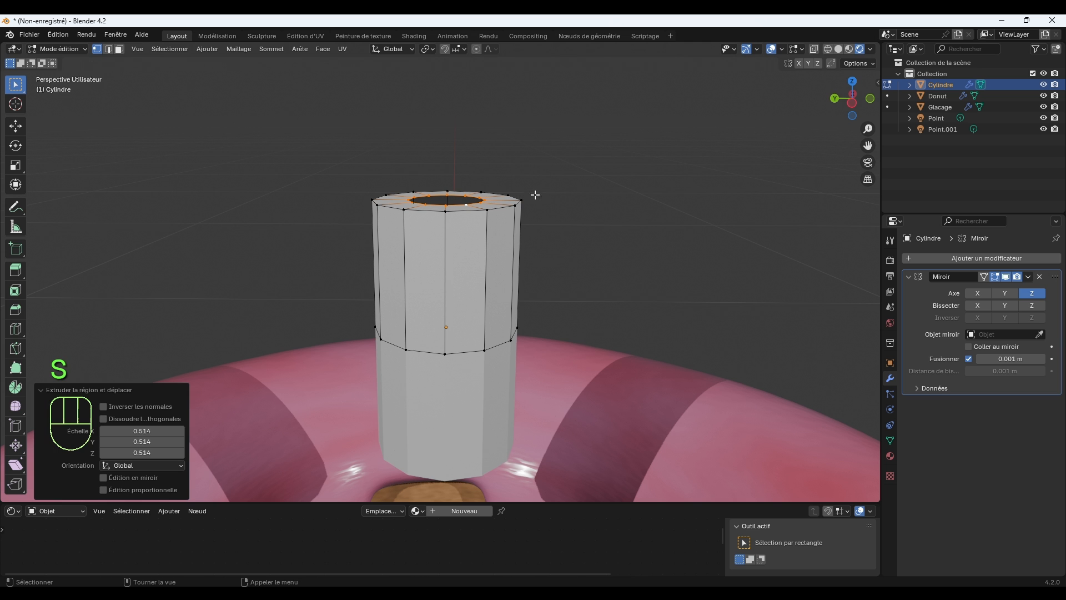
# Raise the extruded inner edge loop about 0.035 m along Z to form a tapered end.
pyautogui.press('g')
pyautogui.press('z')
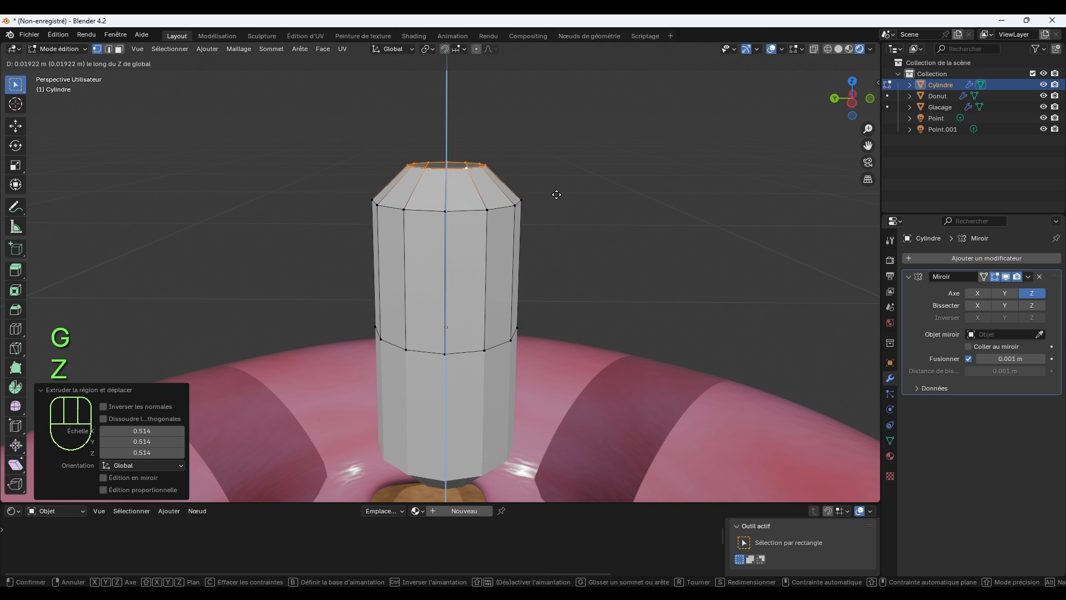
pyautogui.click(565, 167)
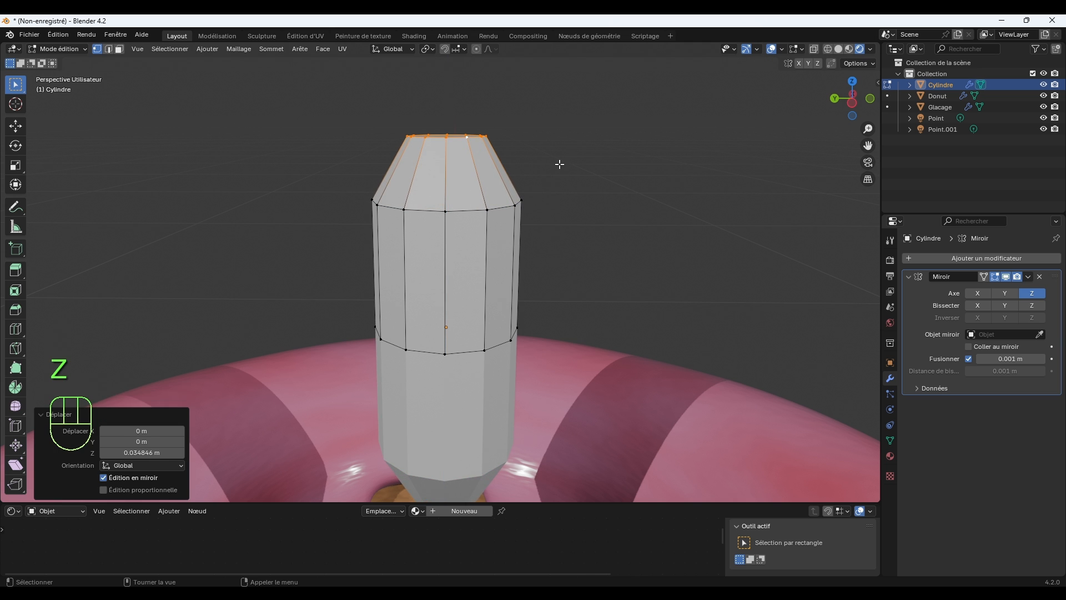
# In top view, bridge the open end with an edge joining its two opposite inner vertices on the X axis.
pyautogui.moveTo(559, 162); pyautogui.dragTo(596, 220, button='middle')
pyautogui.scroll(2, 583, 194)
pyautogui.press('KP_7')
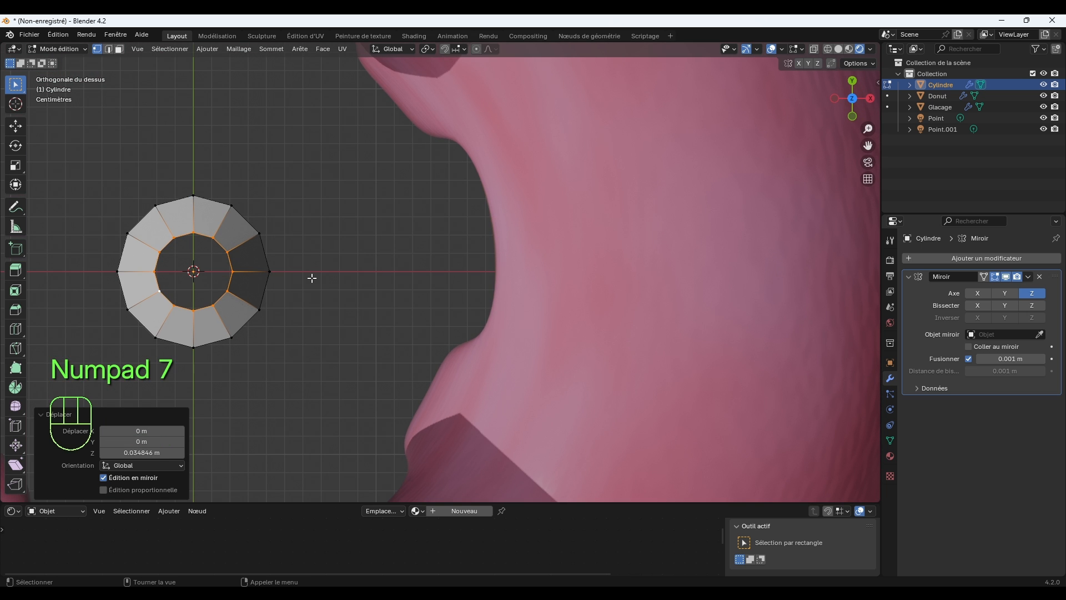
pyautogui.press('KP_Decimal')
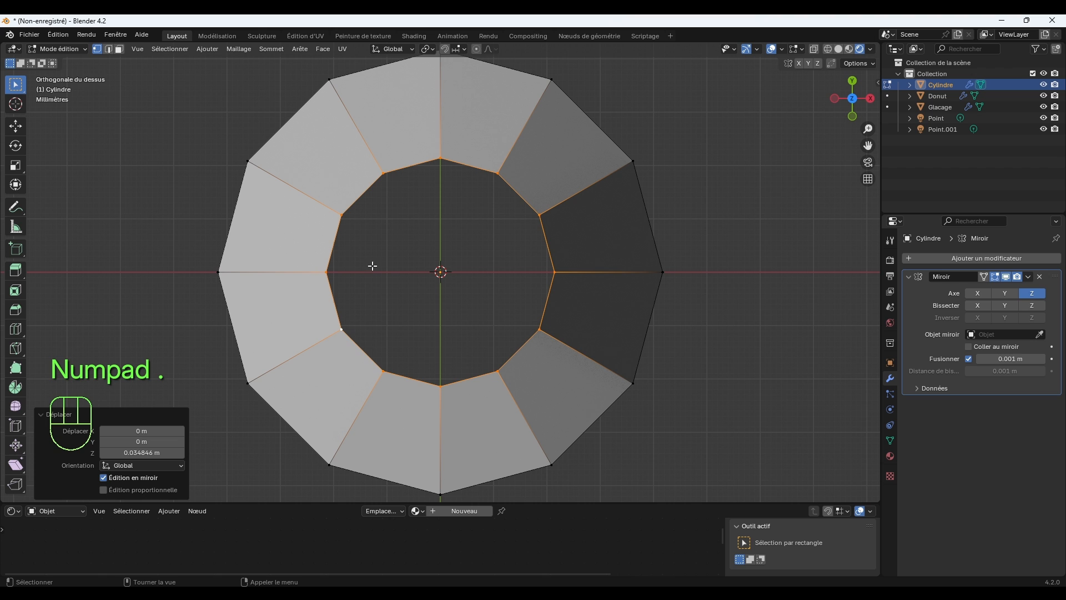
pyautogui.click(338, 271)
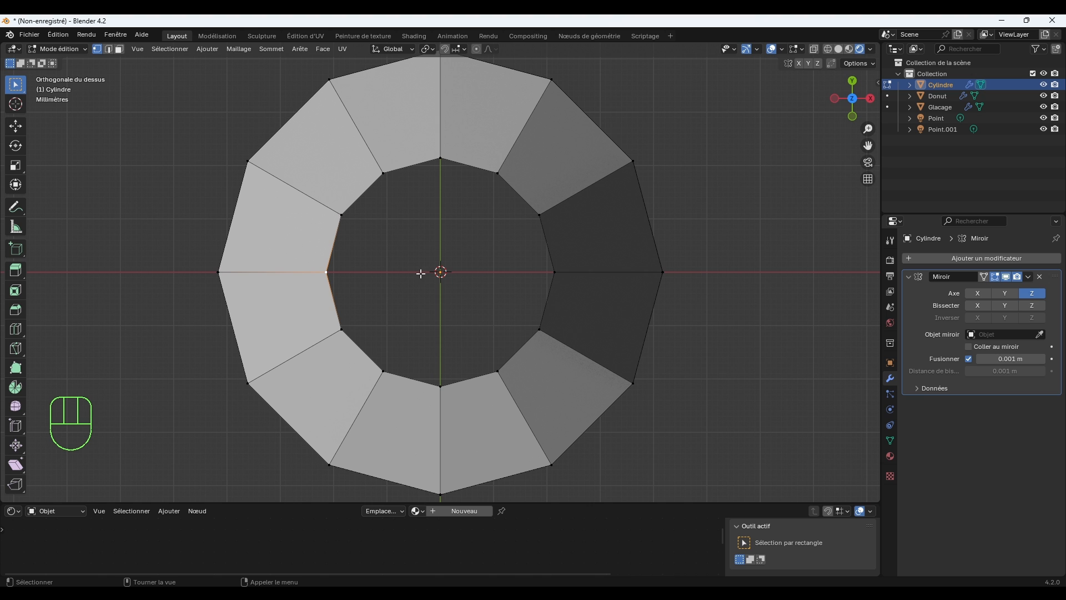
pyautogui.press('shift')
pyautogui.keyDown('shift'); pyautogui.click(552, 269); pyautogui.keyUp('shift')
pyautogui.press('f')
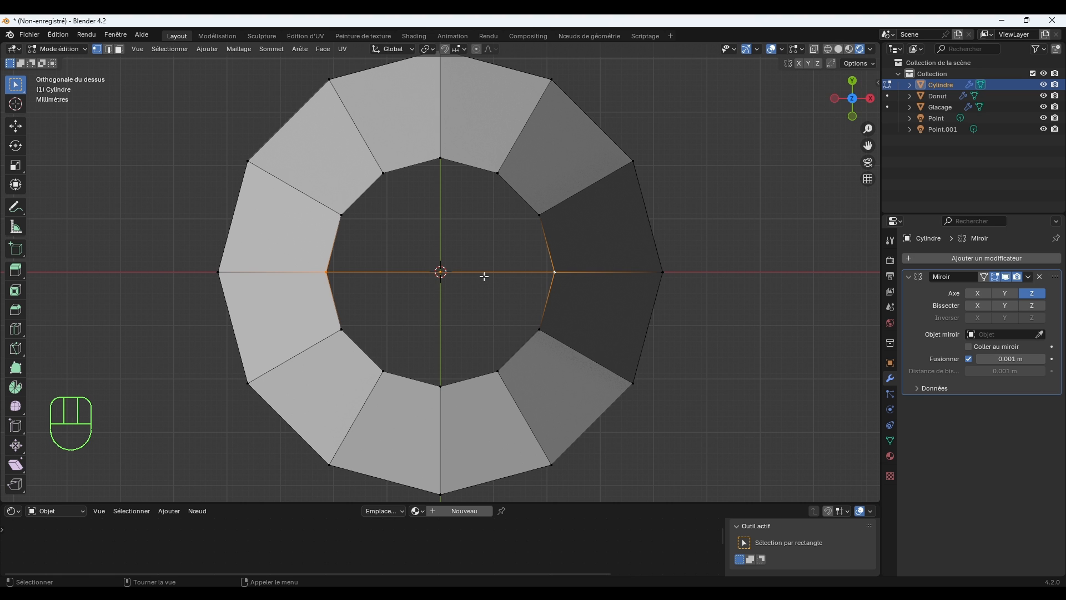
# Subdivide the bridging edge twice with one cut each time, dividing it into four segments.
pyautogui.rightClick(453, 281)
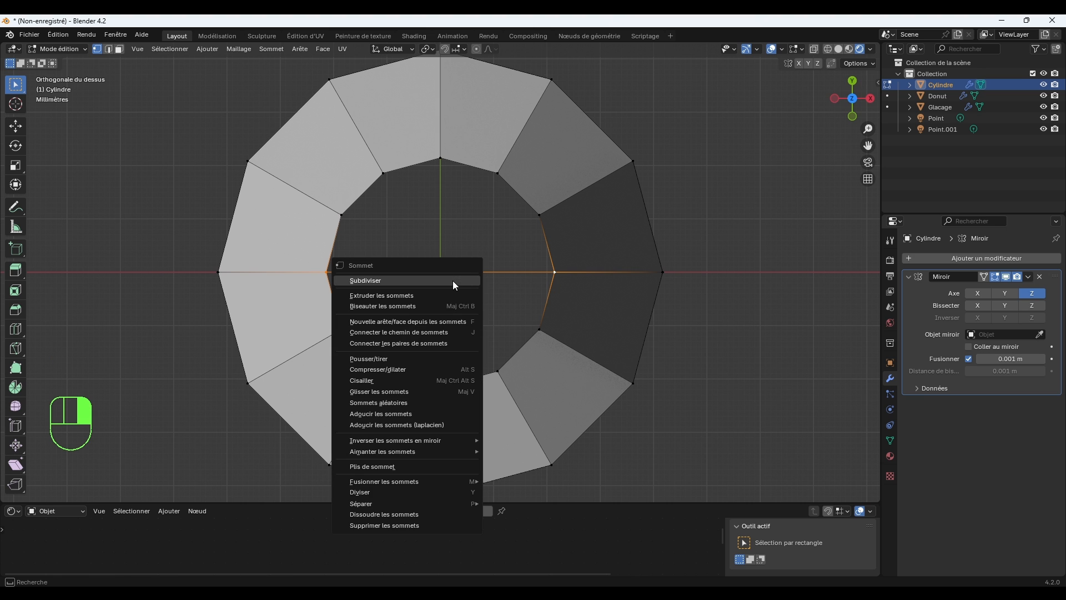
pyautogui.click(452, 281)
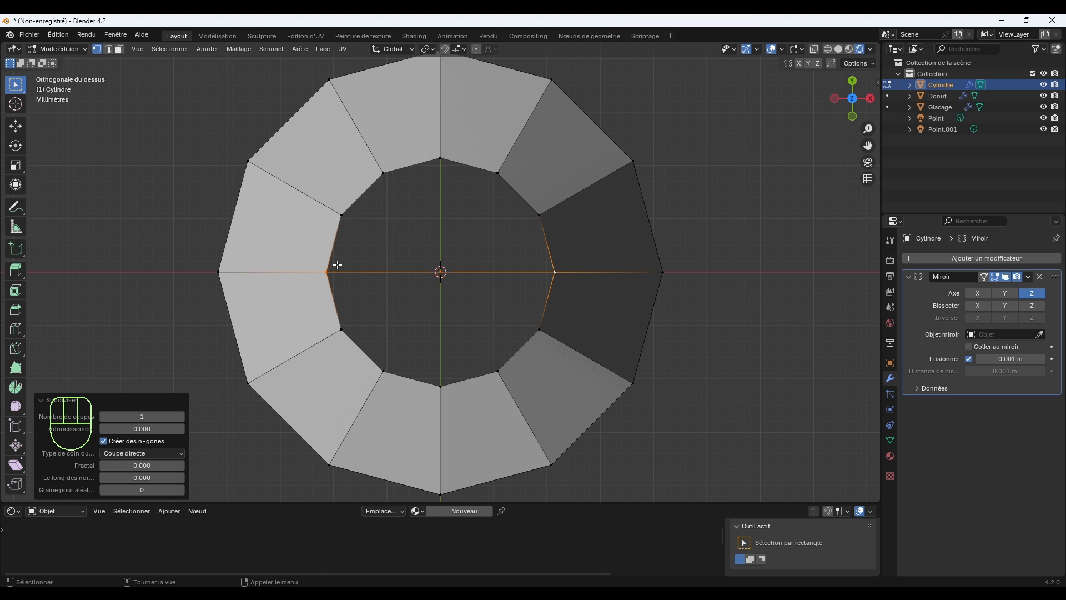
pyautogui.rightClick(470, 252)
pyautogui.click(472, 255)
# Fill the +X/+Y quarter of the open end with two faces between the inner rim and the subdivided edge.
pyautogui.scroll(1, 481, 293)
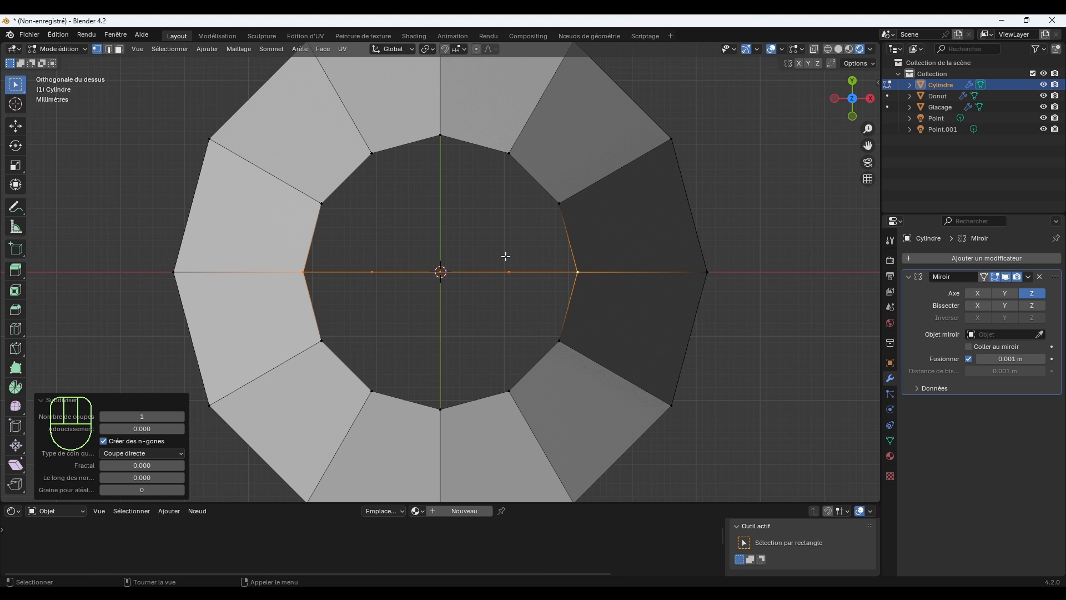
pyautogui.click(509, 156)
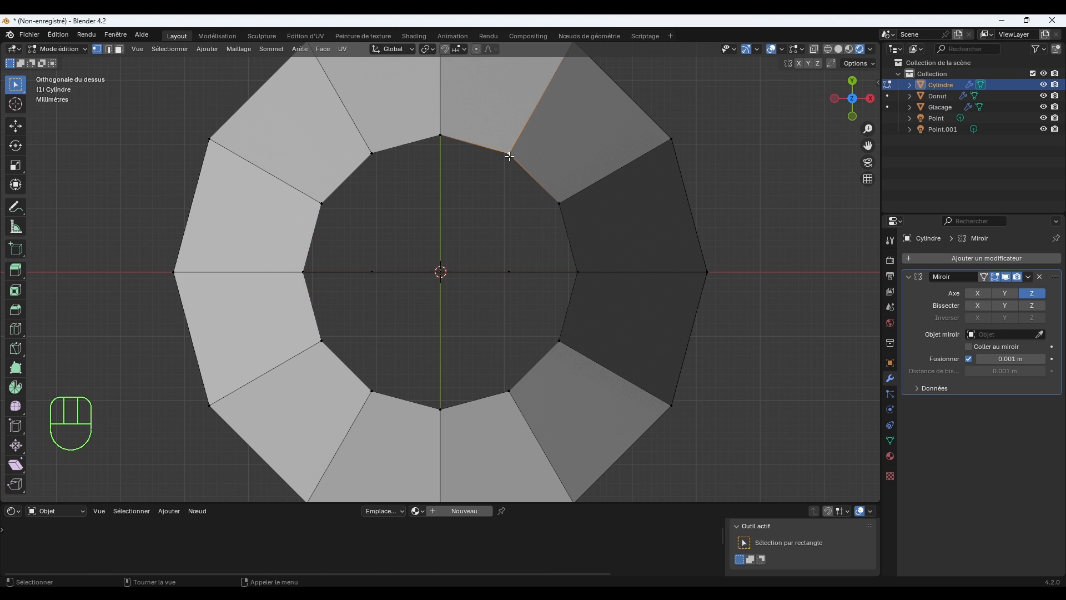
pyautogui.keyDown('shift'); pyautogui.click(560, 201); pyautogui.keyUp('shift')
pyautogui.keyDown('shift'); pyautogui.click(580, 268); pyautogui.keyUp('shift')
pyautogui.keyDown('shift'); pyautogui.click(511, 268); pyautogui.keyUp('shift')
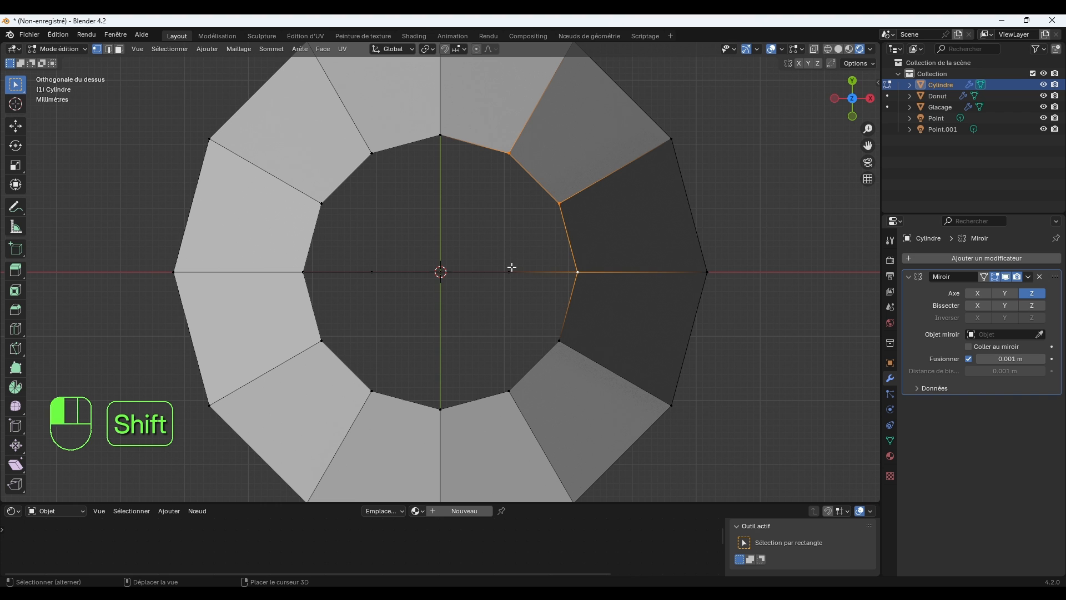
pyautogui.press('f')
pyautogui.click(511, 268)
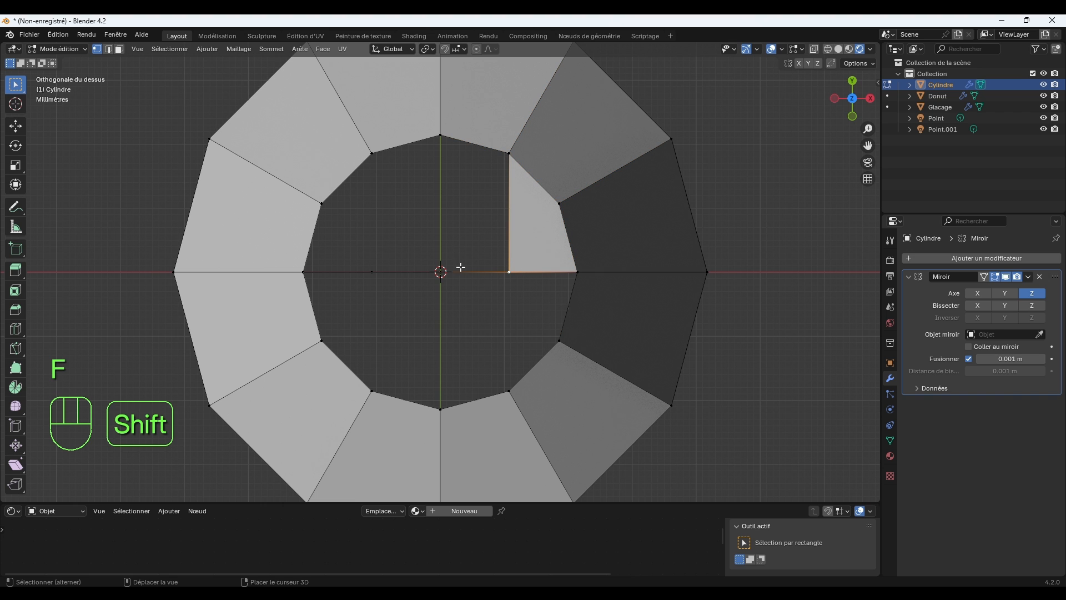
pyautogui.keyDown('shift'); pyautogui.click(445, 268); pyautogui.keyUp('shift')
pyautogui.keyDown('shift'); pyautogui.click(443, 139); pyautogui.keyUp('shift')
pyautogui.keyDown('shift'); pyautogui.click(503, 153); pyautogui.keyUp('shift')
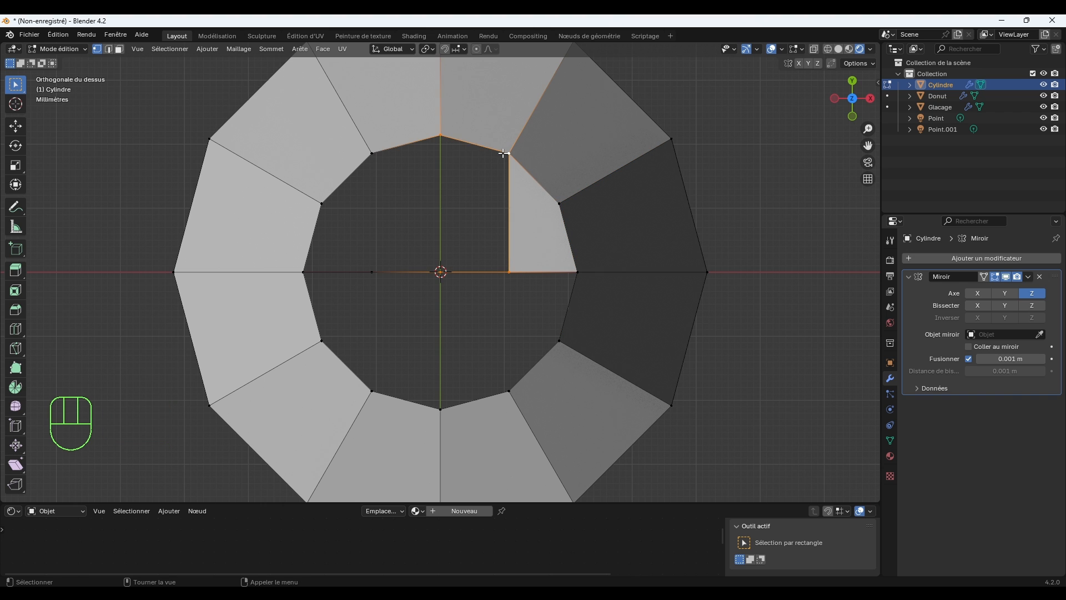
pyautogui.press('f')
# Fill the -X/+Y quarter of the open end with two faces between the inner rim and the subdivided edge.
pyautogui.click(445, 140)
pyautogui.keyDown('shift'); pyautogui.click(374, 157); pyautogui.keyUp('shift')
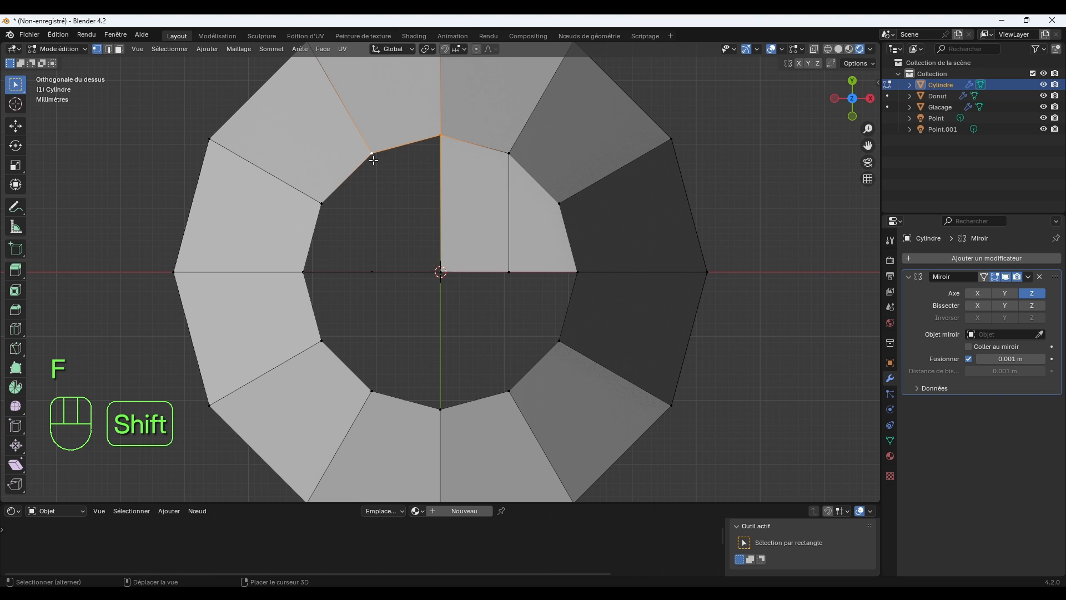
pyautogui.keyDown('shift'); pyautogui.click(372, 267); pyautogui.keyUp('shift')
pyautogui.keyDown('shift'); pyautogui.click(437, 259); pyautogui.keyUp('shift')
pyautogui.press('f')
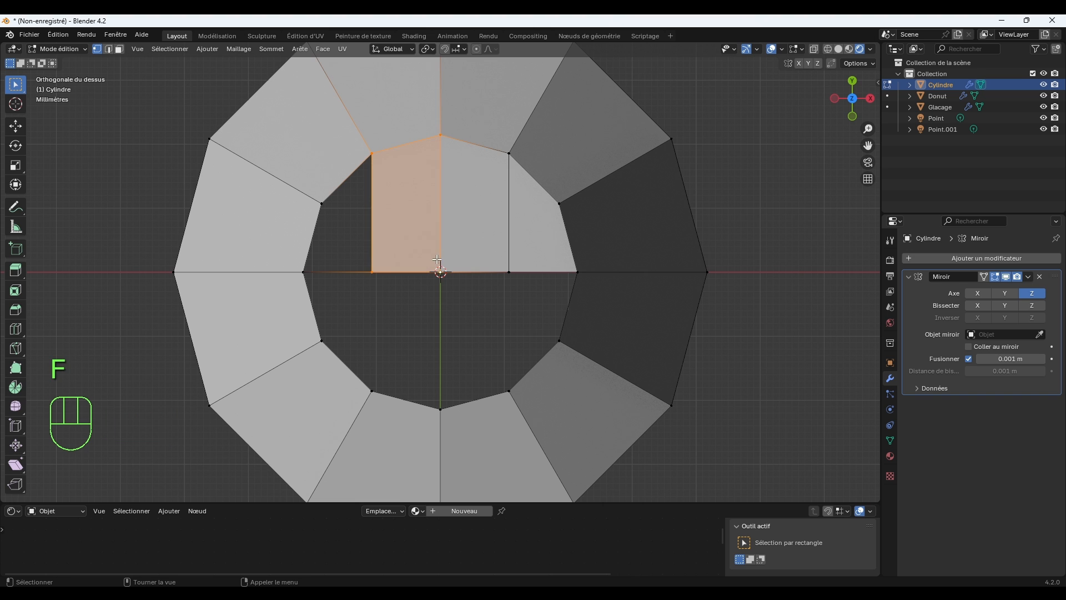
pyautogui.click(371, 272)
pyautogui.keyDown('shift'); pyautogui.click(374, 155); pyautogui.keyUp('shift')
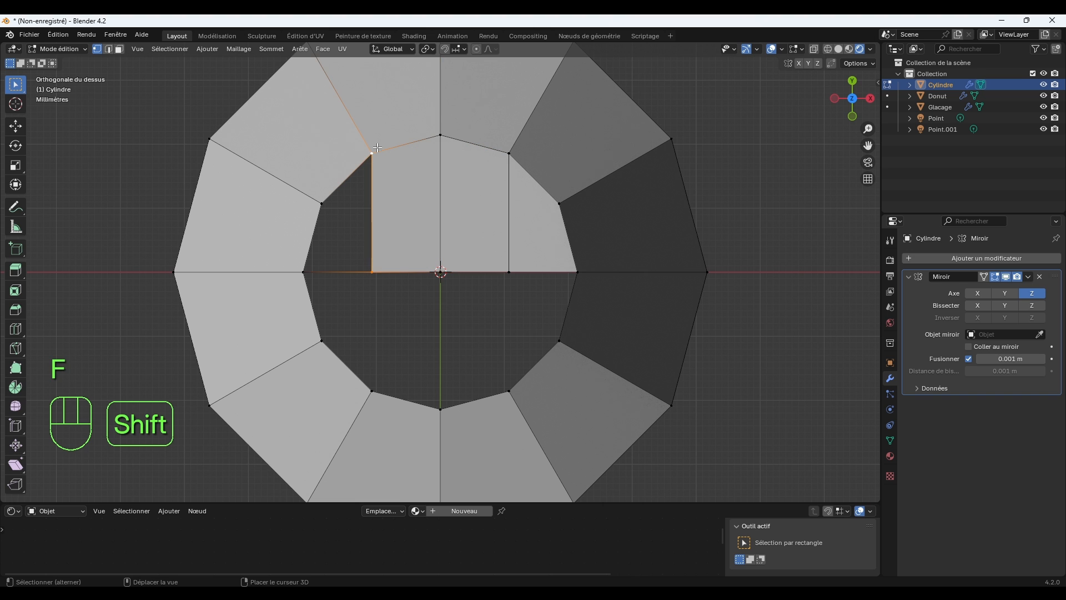
pyautogui.keyDown('shift'); pyautogui.click(322, 205); pyautogui.keyUp('shift')
pyautogui.keyDown('shift'); pyautogui.click(306, 264); pyautogui.keyUp('shift')
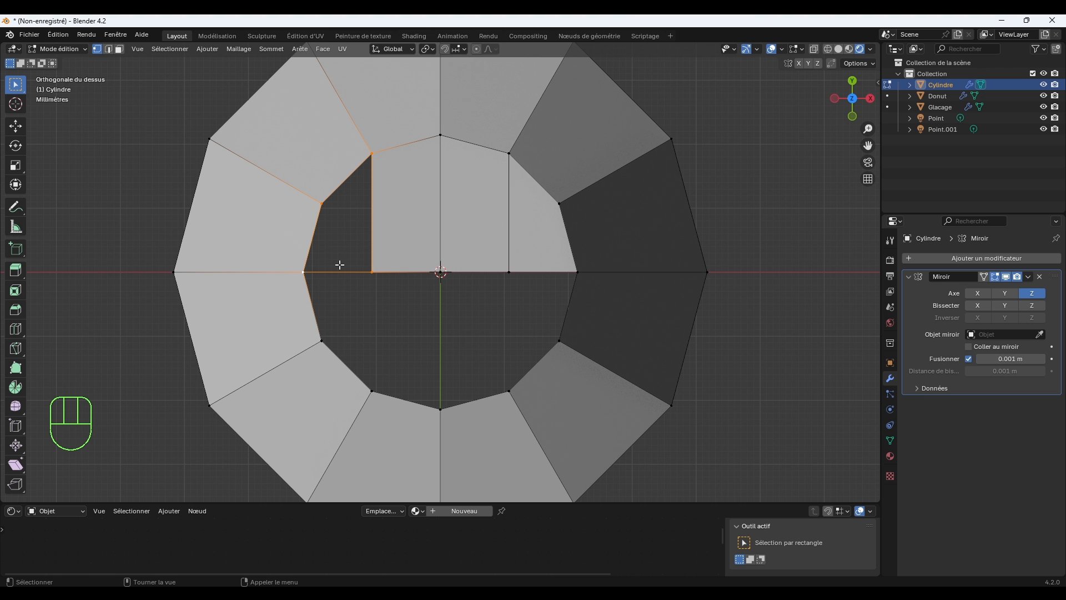
pyautogui.press('f')
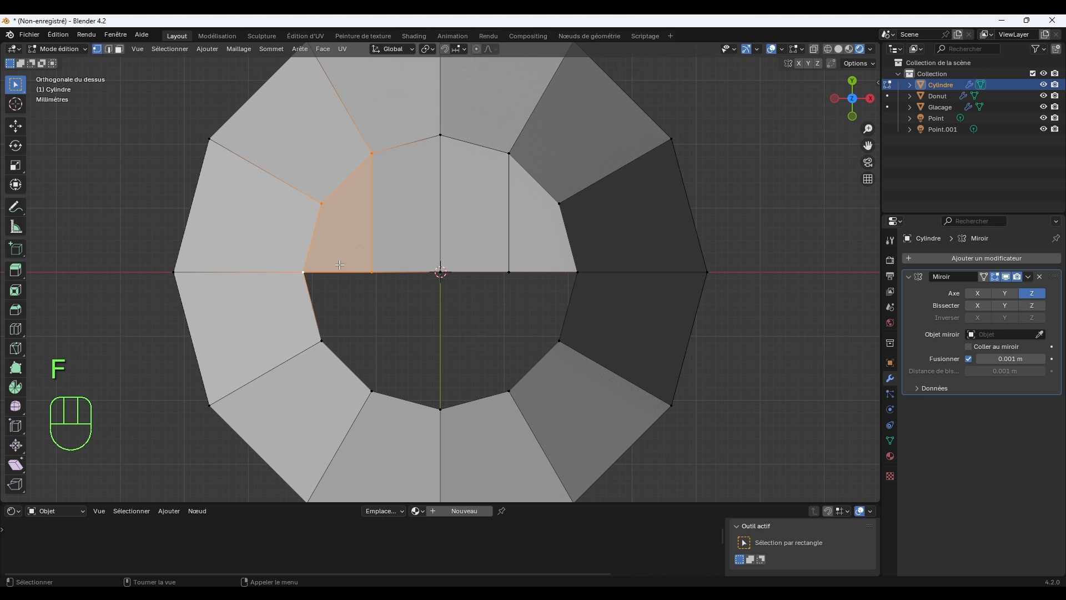
# Fill the -X/-Y quarter of the open end with two faces between the inner rim and the subdivided edge.
pyautogui.click(370, 273)
pyautogui.keyDown('shift'); pyautogui.click(371, 388); pyautogui.keyUp('shift')
pyautogui.keyDown('shift'); pyautogui.click(334, 349); pyautogui.keyUp('shift')
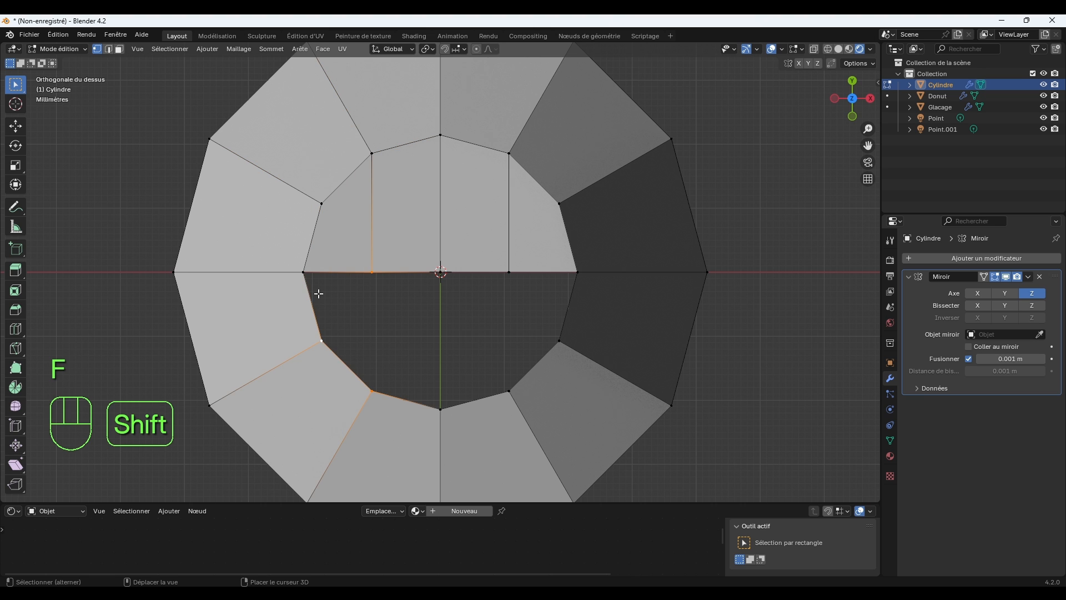
pyautogui.keyDown('shift'); pyautogui.click(316, 290); pyautogui.keyUp('shift')
pyautogui.press('f')
pyautogui.click(373, 274)
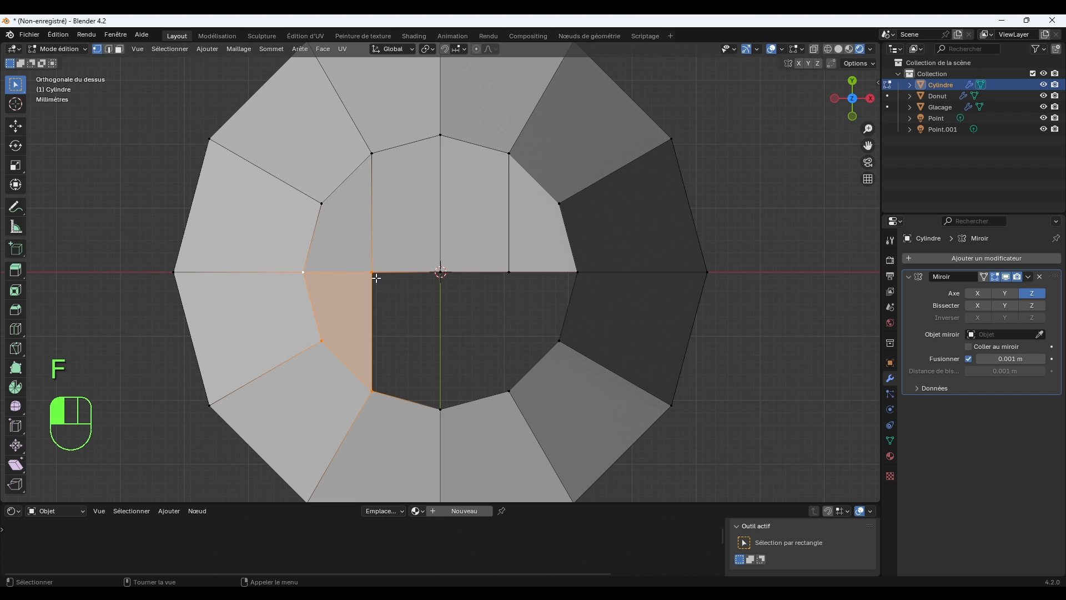
pyautogui.keyDown('shift'); pyautogui.click(442, 273); pyautogui.keyUp('shift')
pyautogui.keyDown('shift'); pyautogui.click(437, 394); pyautogui.keyUp('shift')
pyautogui.keyDown('shift'); pyautogui.click(407, 384); pyautogui.keyUp('shift')
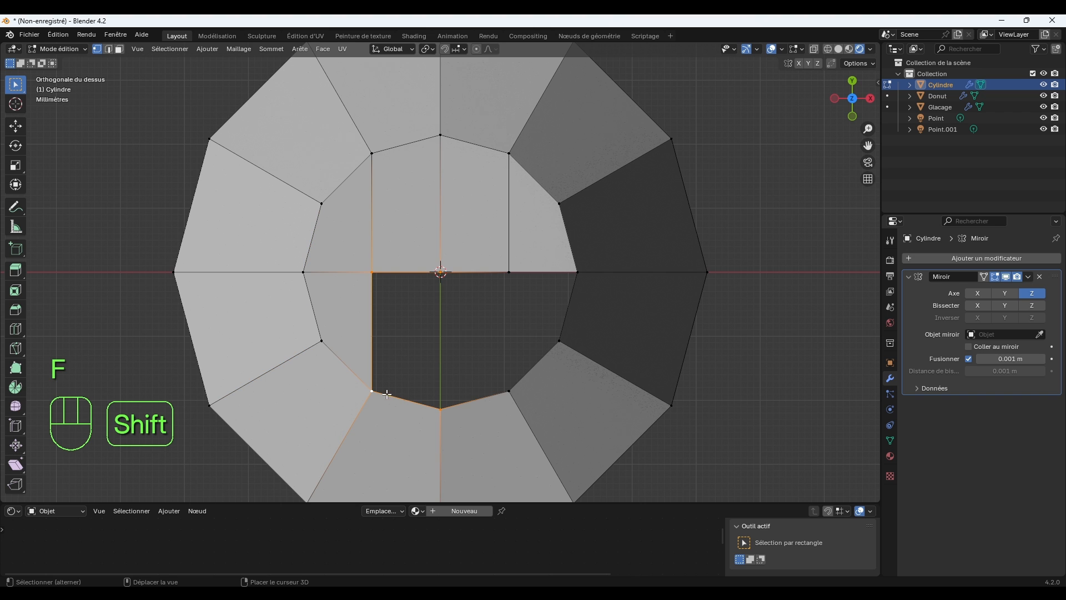
pyautogui.press('f')
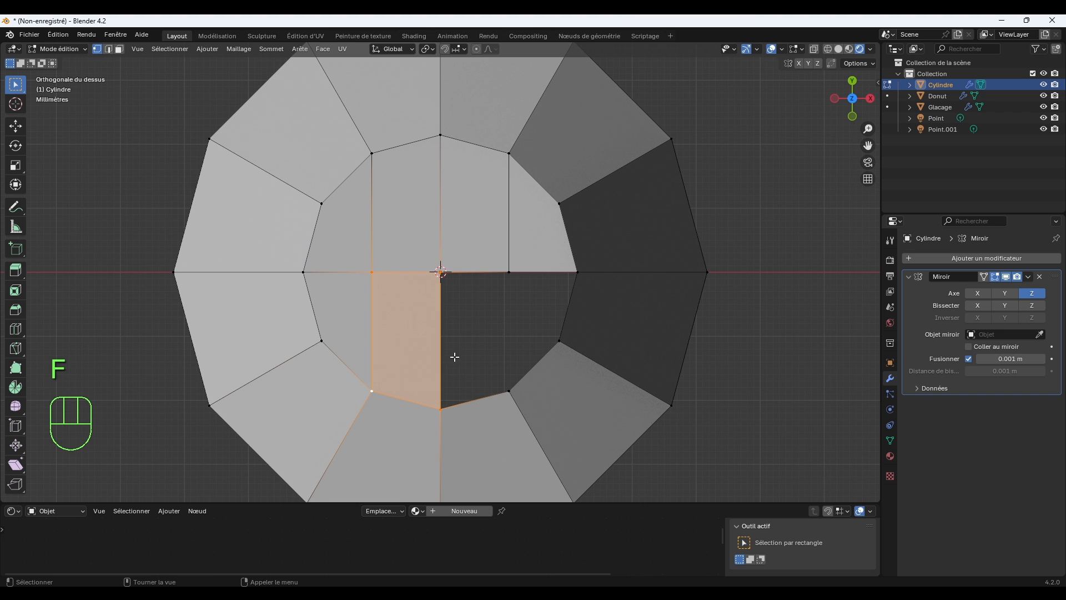
# Close the remaining +X/-Y quarter of the open end with two faces.
pyautogui.click(503, 275)
pyautogui.keyDown('shift'); pyautogui.click(443, 273); pyautogui.keyUp('shift')
pyautogui.keyDown('shift'); pyautogui.click(507, 387); pyautogui.keyUp('shift')
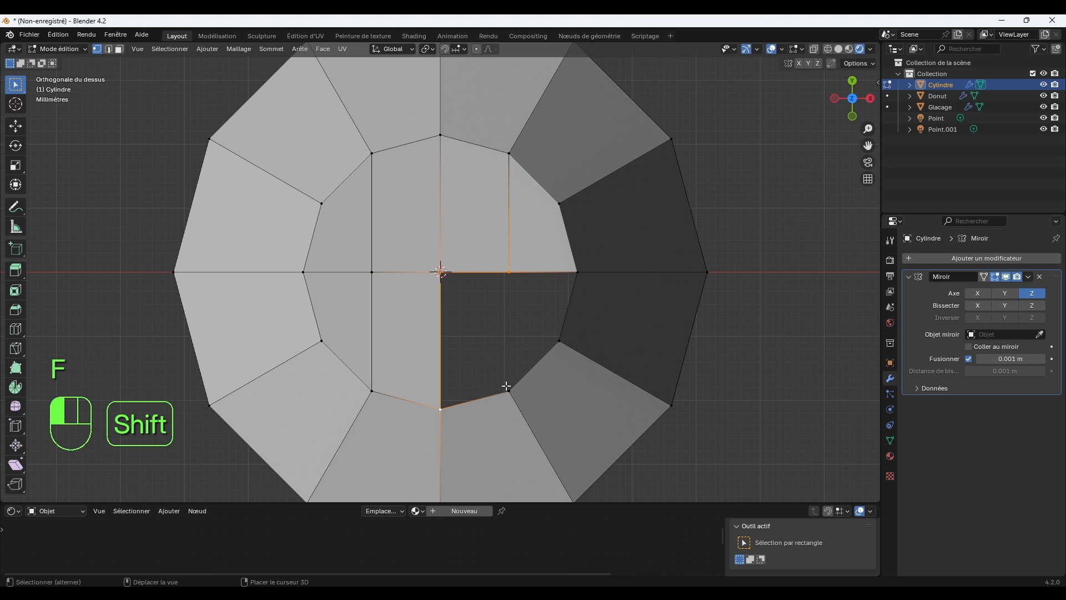
pyautogui.press('f')
pyautogui.click(514, 280)
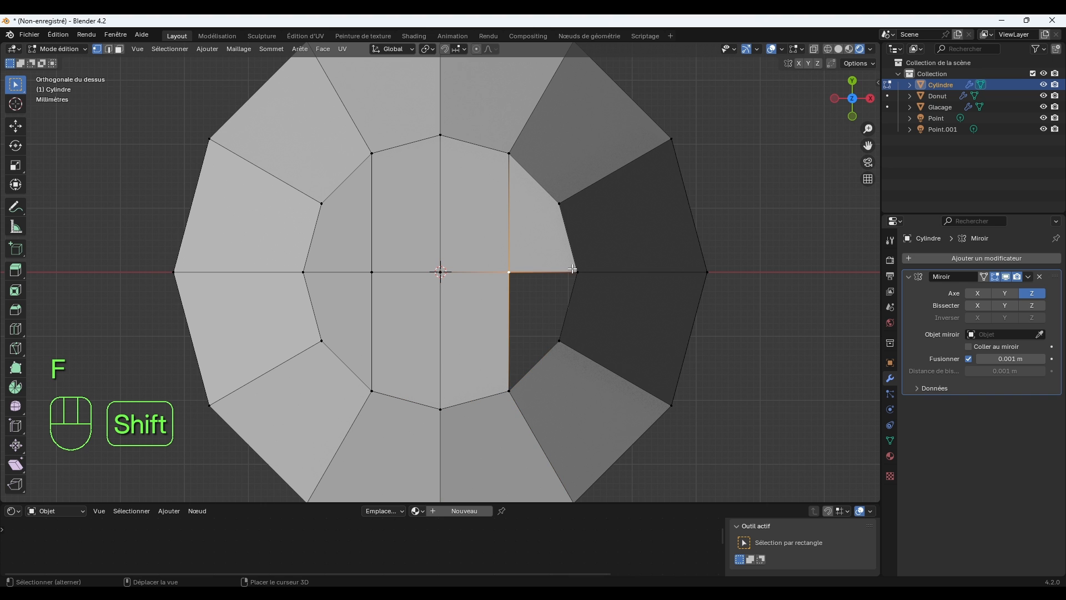
pyautogui.keyDown('shift'); pyautogui.click(576, 274); pyautogui.keyUp('shift')
pyautogui.keyDown('shift'); pyautogui.click(560, 342); pyautogui.keyUp('shift')
pyautogui.keyDown('shift'); pyautogui.click(524, 398); pyautogui.keyUp('shift')
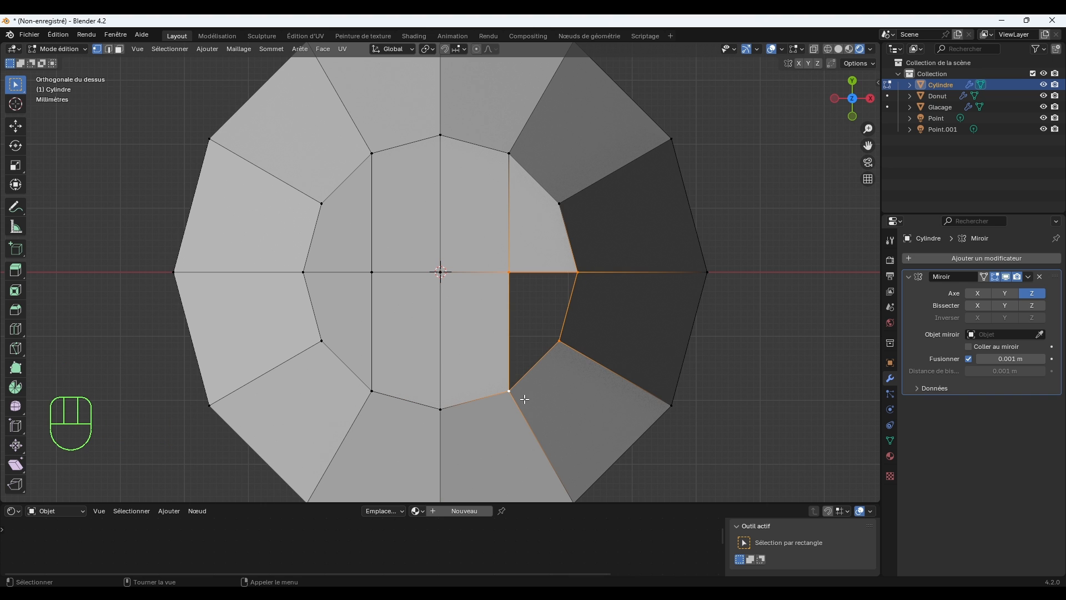
pyautogui.press('f')
# Raise the three inner vertices of the cap about 0.003 m along Z.
pyautogui.scroll(-3, 525, 399)
pyautogui.moveTo(525, 399); pyautogui.dragTo(561, 326, button='middle')
pyautogui.scroll(-8, 561, 326)
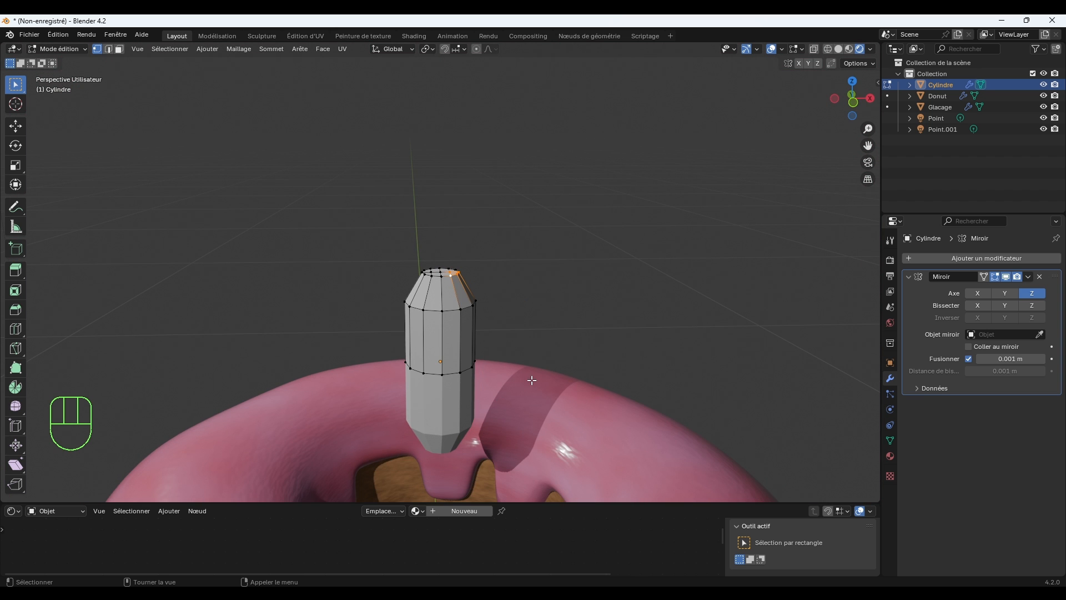
pyautogui.scroll(2, 532, 380)
pyautogui.scroll(2, 553, 300)
pyautogui.scroll(3, 538, 300)
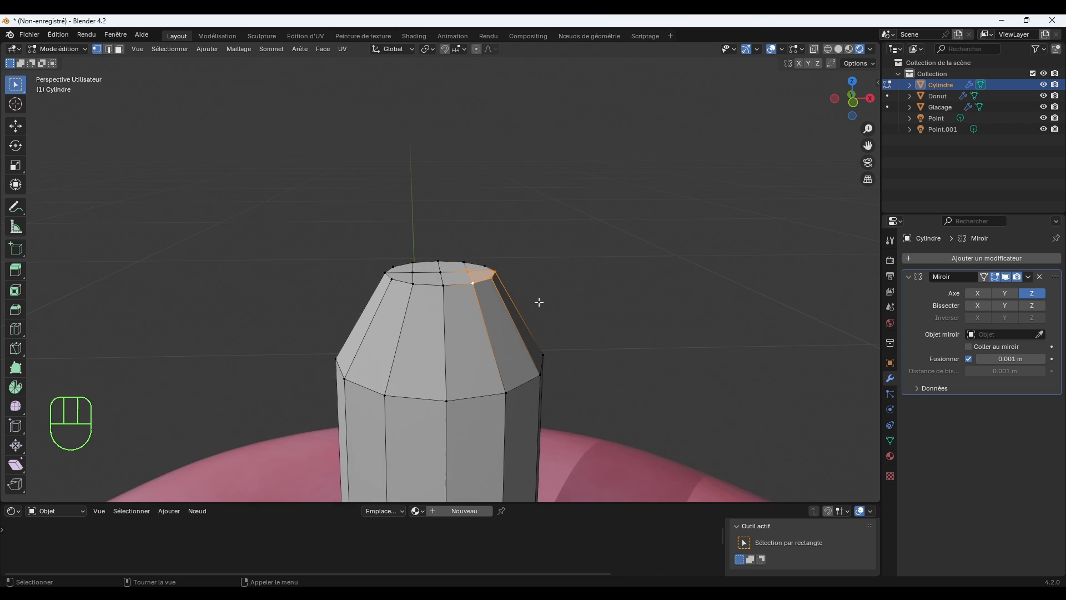
pyautogui.click(481, 271)
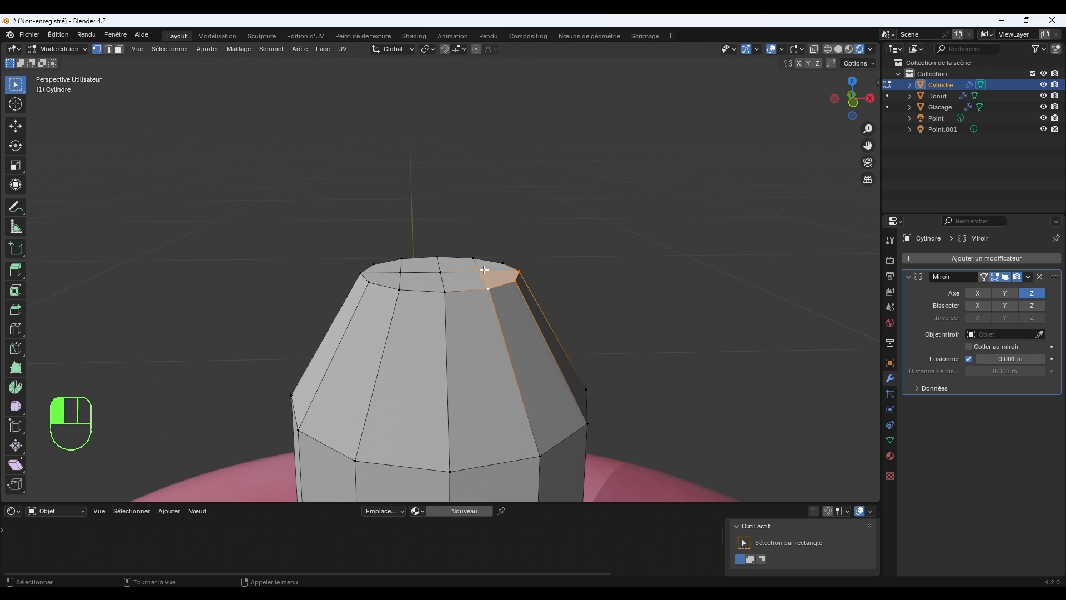
pyautogui.keyDown('shift'); pyautogui.click(403, 270); pyautogui.keyUp('shift')
pyautogui.keyDown('shift'); pyautogui.click(446, 270); pyautogui.keyUp('shift')
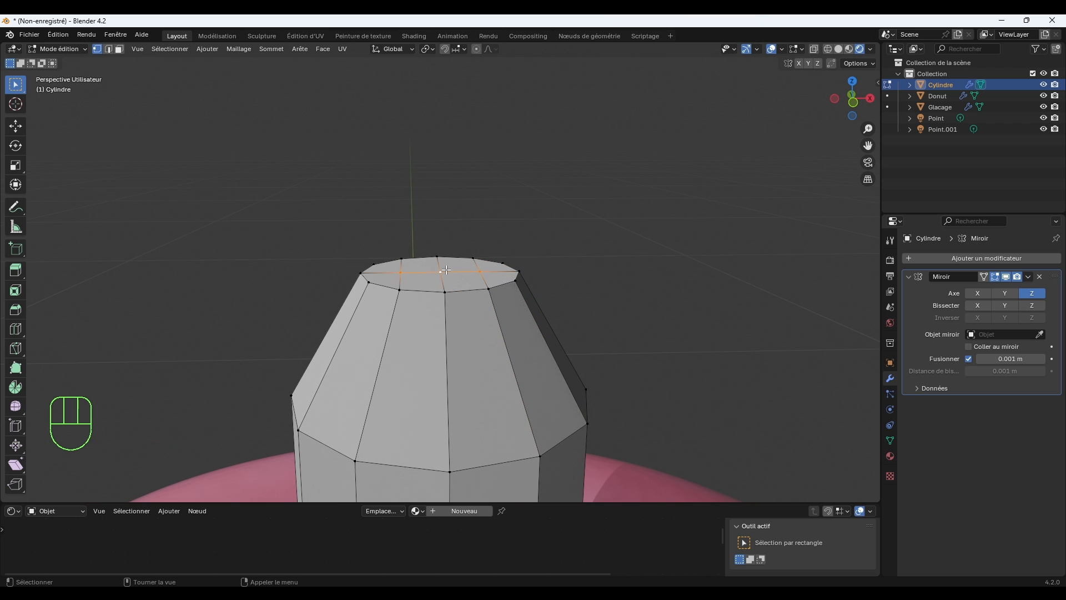
pyautogui.press('g')
pyautogui.press('z')
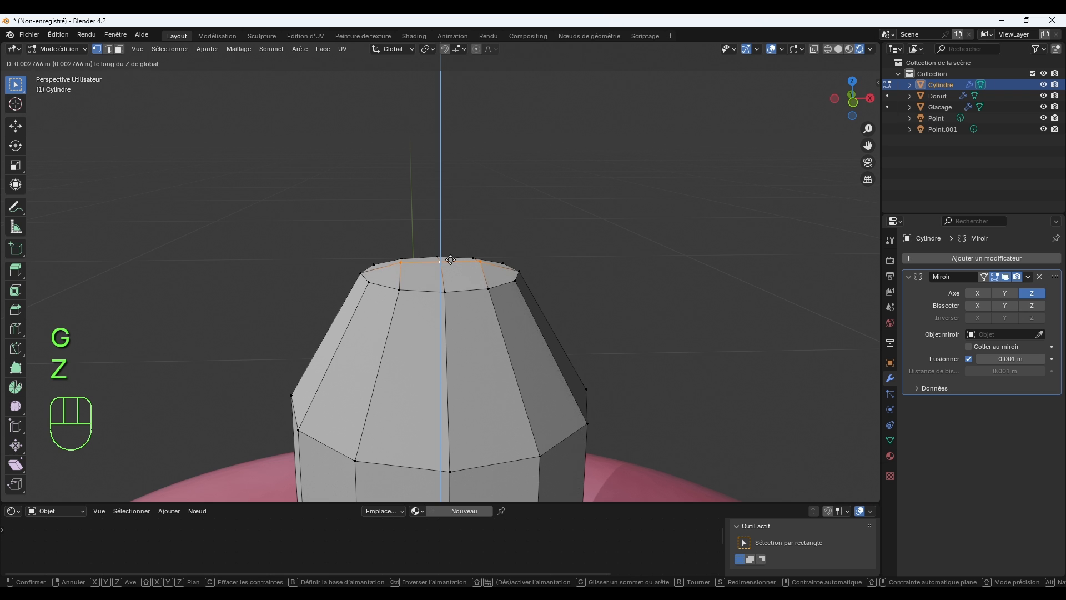
pyautogui.click(449, 259)
# Raise only the cap's centre vertex slightly more along Z to round the tip, then clear the selection.
pyautogui.click(443, 261)
pyautogui.press('g')
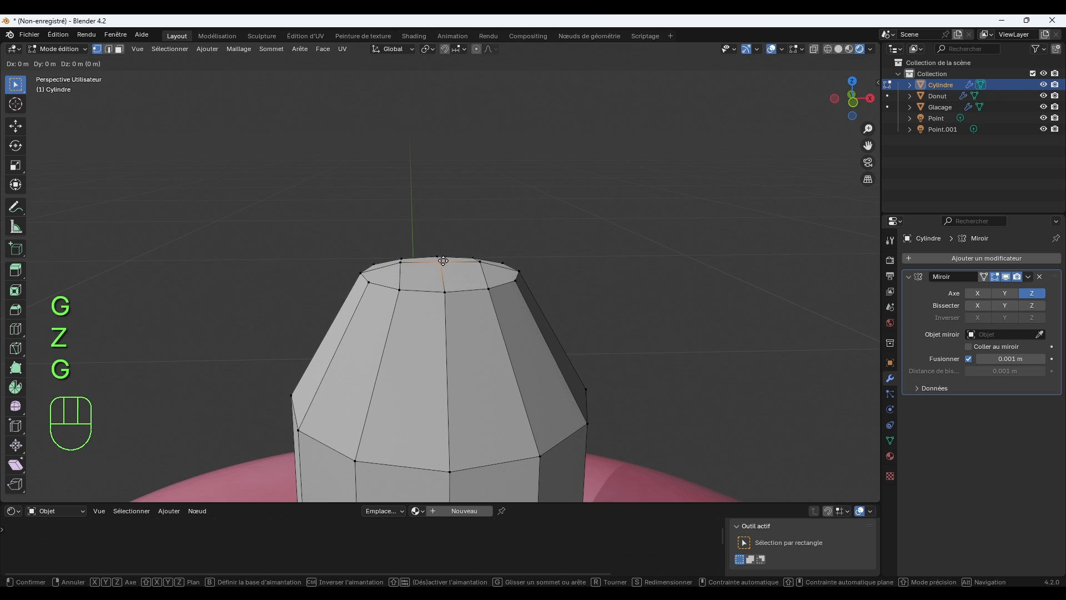
pyautogui.press('z')
pyautogui.click(446, 255)
pyautogui.click(626, 289)
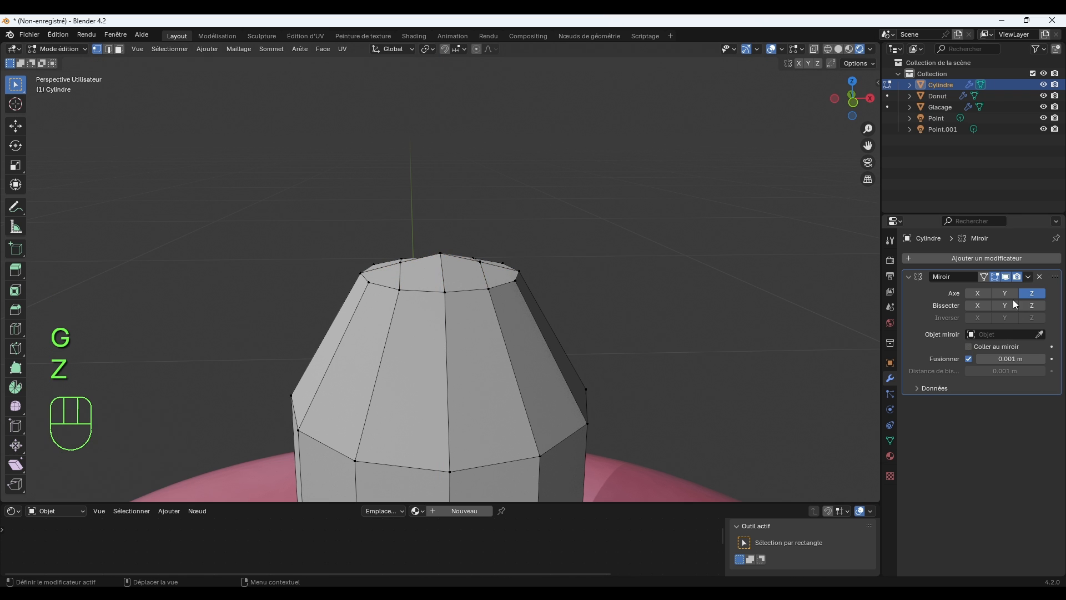
# Add a Subdivision Surface modifier to the cylinder and set its viewport level to 2.
pyautogui.click(991, 258)
pyautogui.moveTo(988, 256)
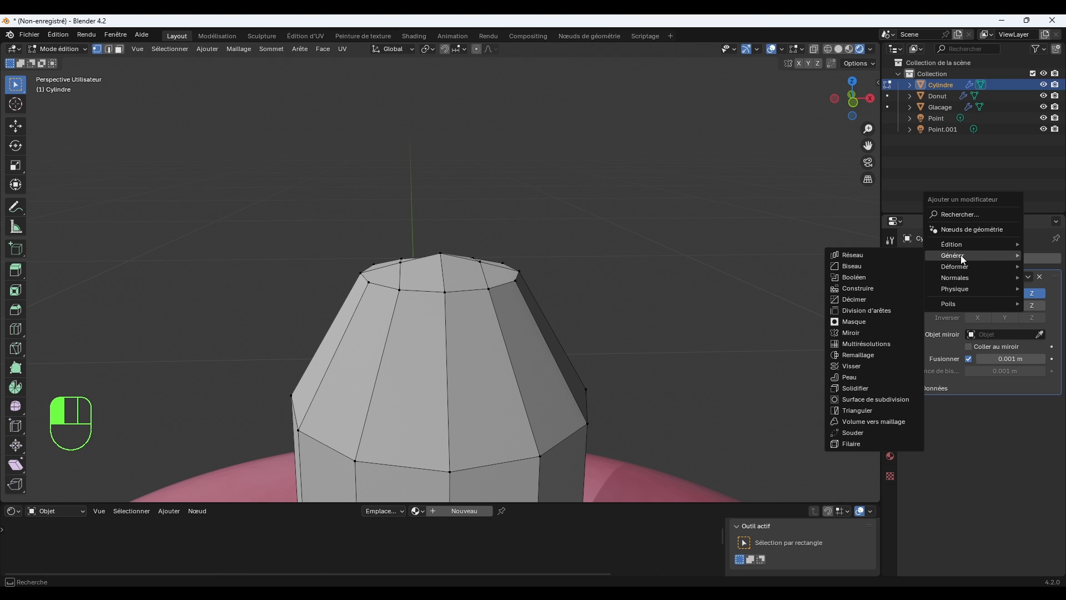
pyautogui.click(891, 399)
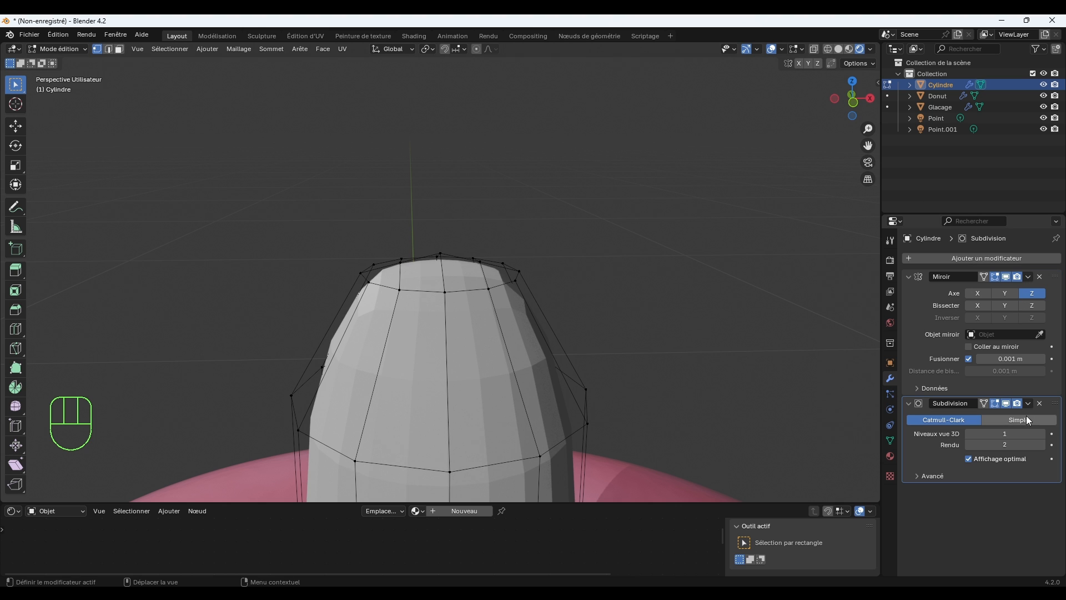
pyautogui.click(1042, 433)
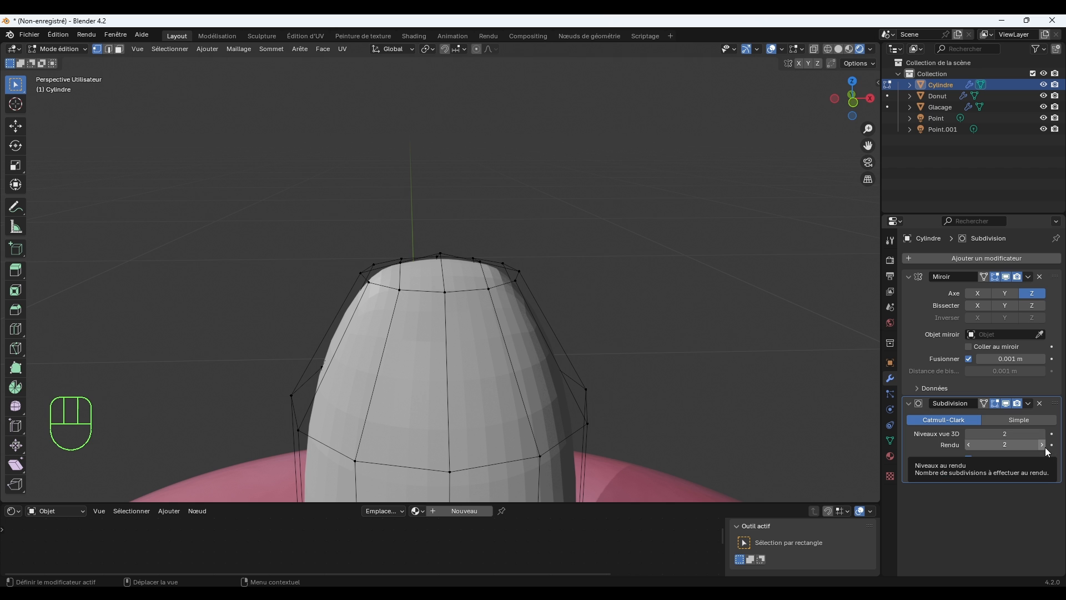
# Lower all the sprinkle's cap vertices together about 0.024 m along Z to shorten the rounded tip.
pyautogui.moveTo(309, 200); pyautogui.dragTo(569, 321)
pyautogui.moveTo(548, 296); pyautogui.dragTo(478, 231, button='middle')
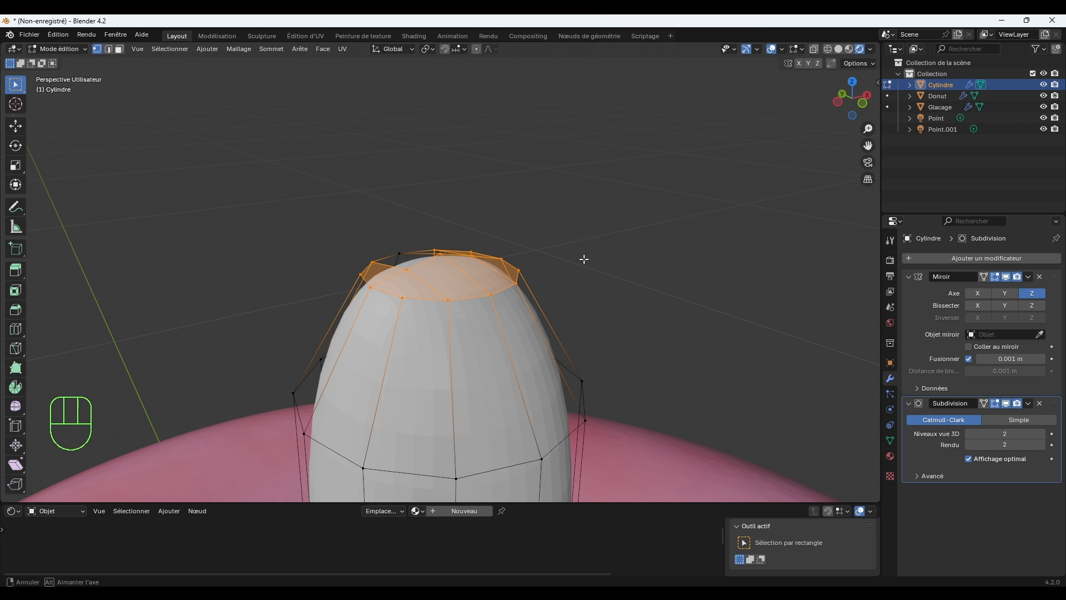
pyautogui.keyDown('shift'); pyautogui.click(400, 253); pyautogui.keyUp('shift')
pyautogui.press('g')
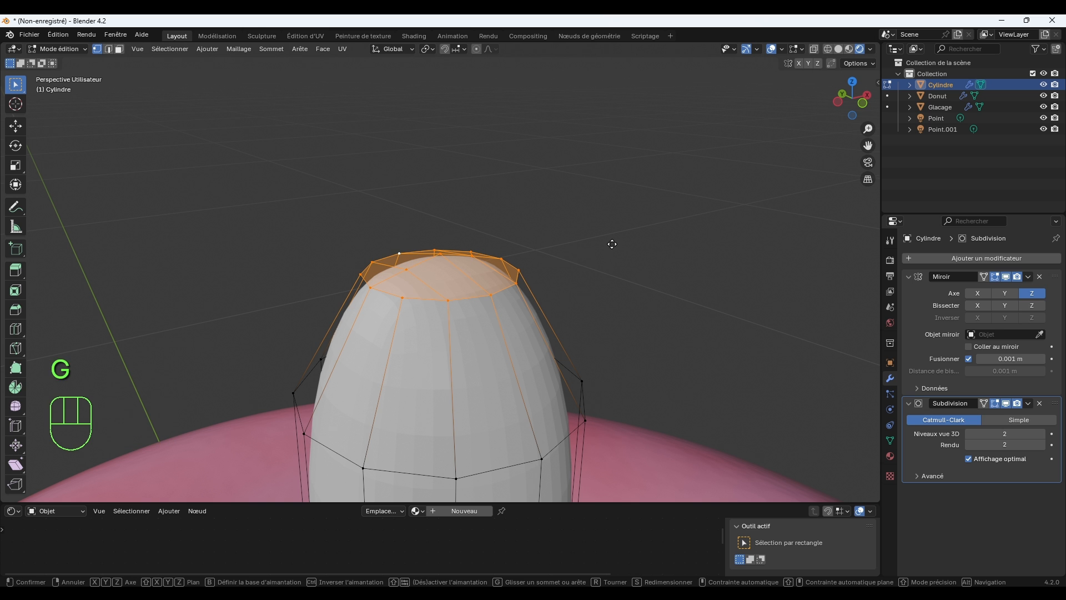
pyautogui.press('z')
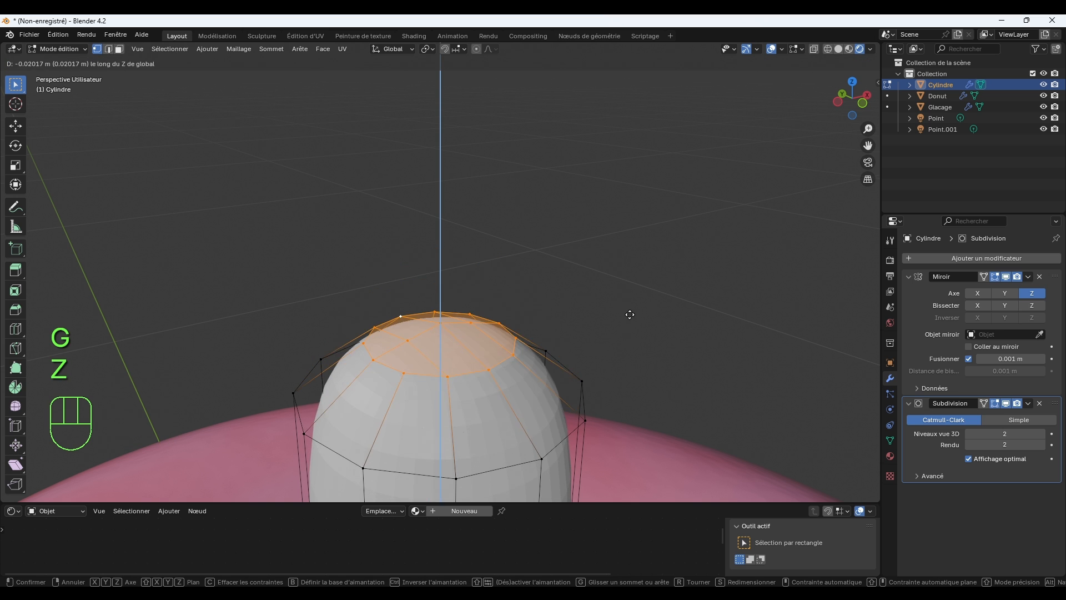
pyautogui.click(633, 327)
pyautogui.scroll(-6, 633, 327)
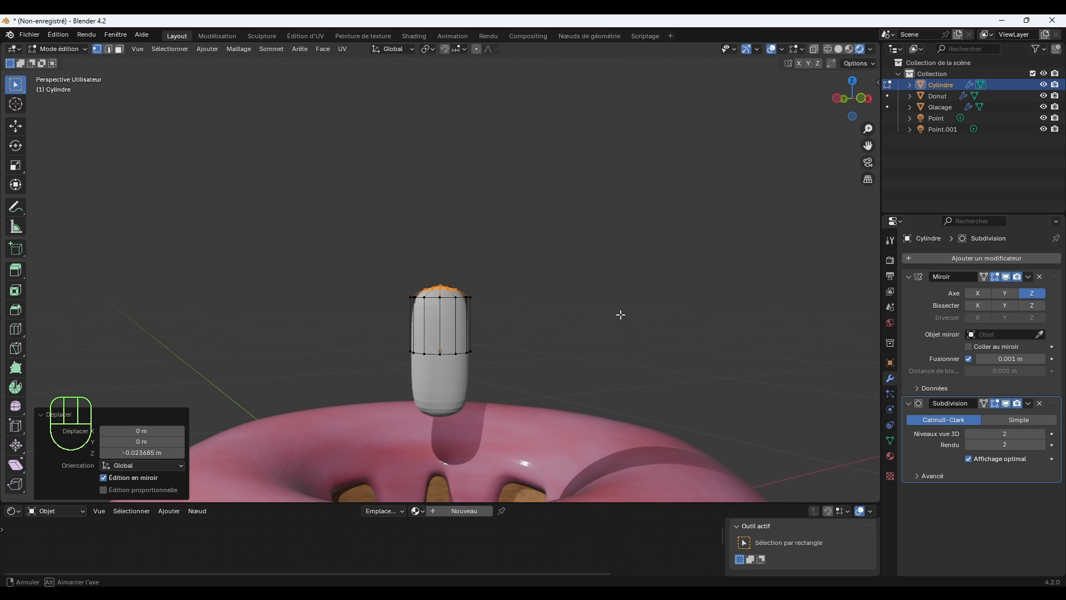
pyautogui.scroll(1, 518, 319)
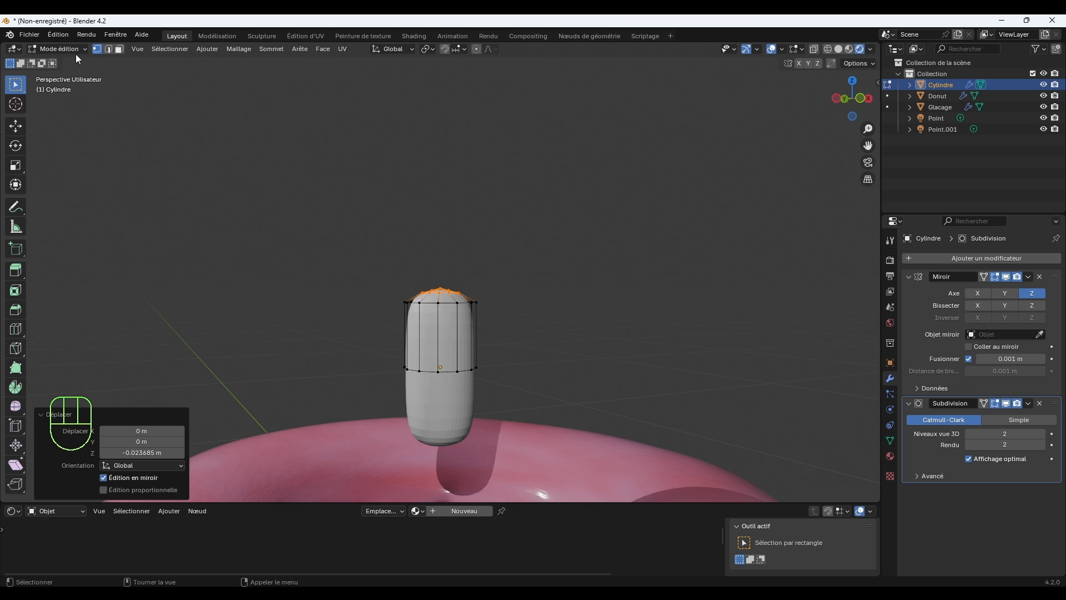
# Return to Object Mode and apply auto smooth shading at 30° to the sprinkle.
pyautogui.click(58, 49)
pyautogui.click(64, 72)
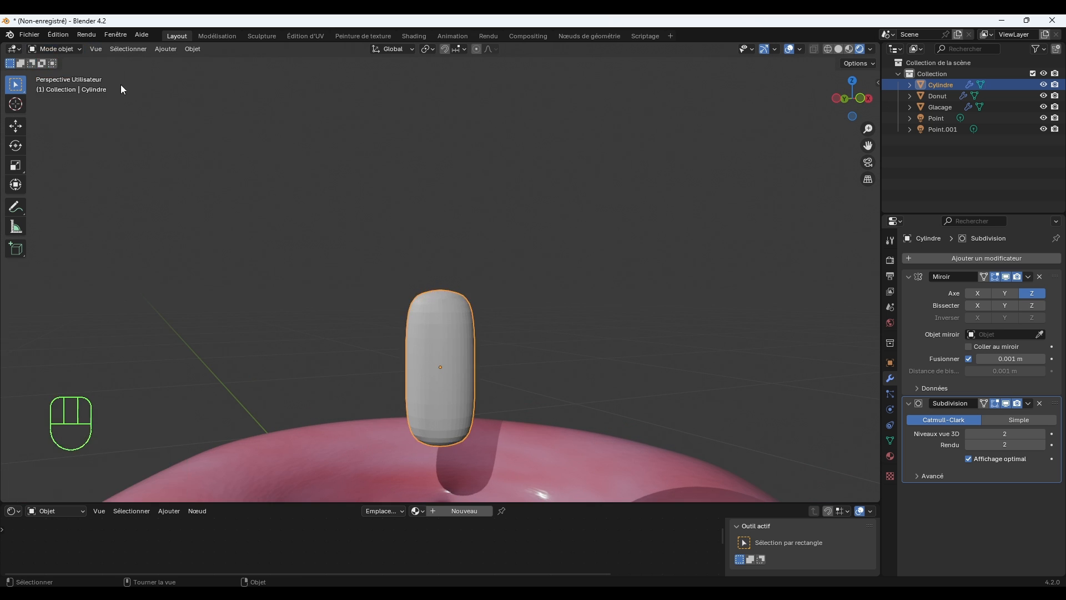
pyautogui.rightClick(443, 342)
pyautogui.click(444, 342)
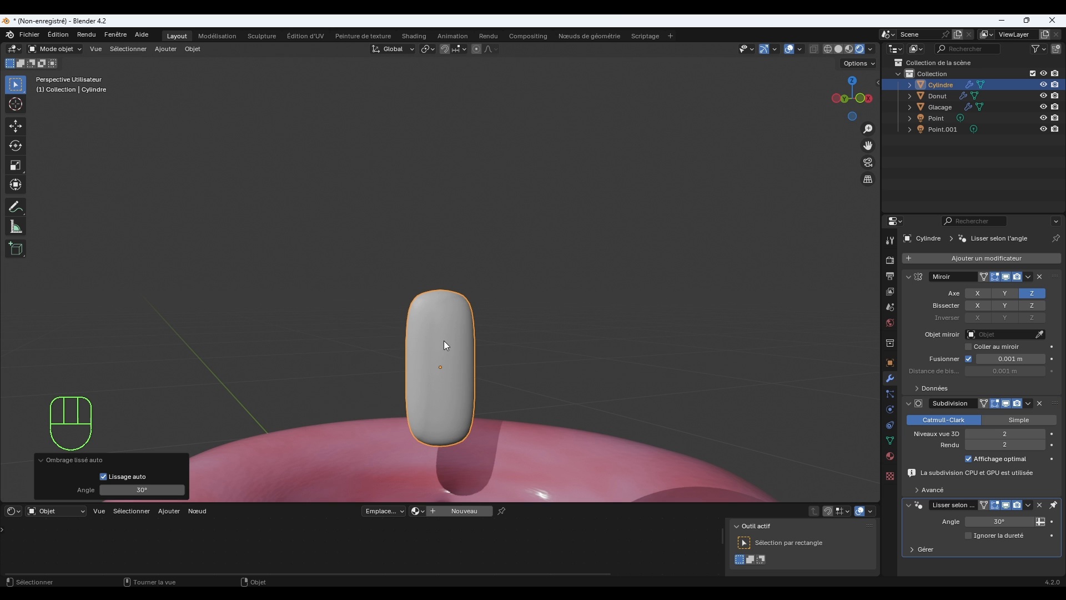
pyautogui.moveTo(538, 331)
pyautogui.mouseDown(button='middle')
pyautogui.moveTo(500, 357)
pyautogui.moveTo(477, 349)
pyautogui.moveTo(497, 335)
pyautogui.moveTo(558, 336)
pyautogui.mouseUp(button='middle')
pyautogui.scroll(-4, 557, 336)
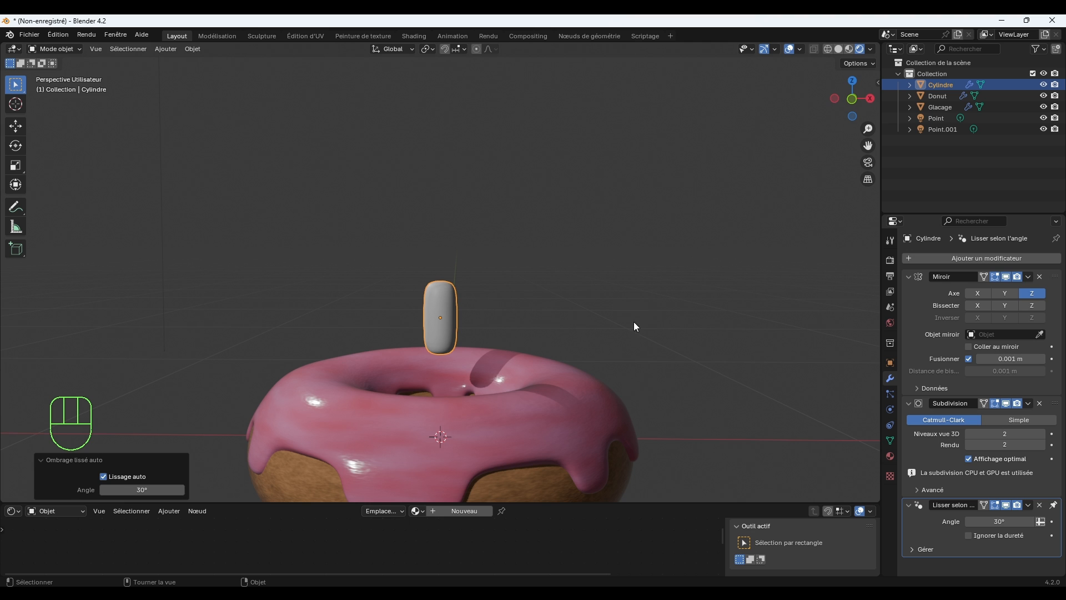
# Scale the sprinkle down uniformly to about 0.19 of its size.
pyautogui.press('s')
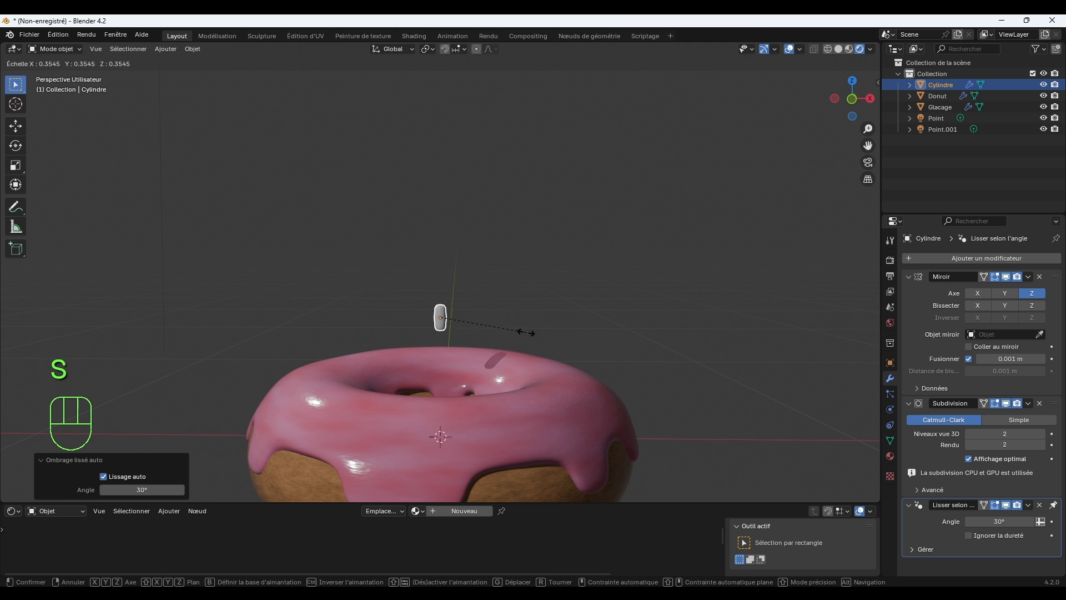
pyautogui.click(484, 332)
pyautogui.scroll(4, 467, 331)
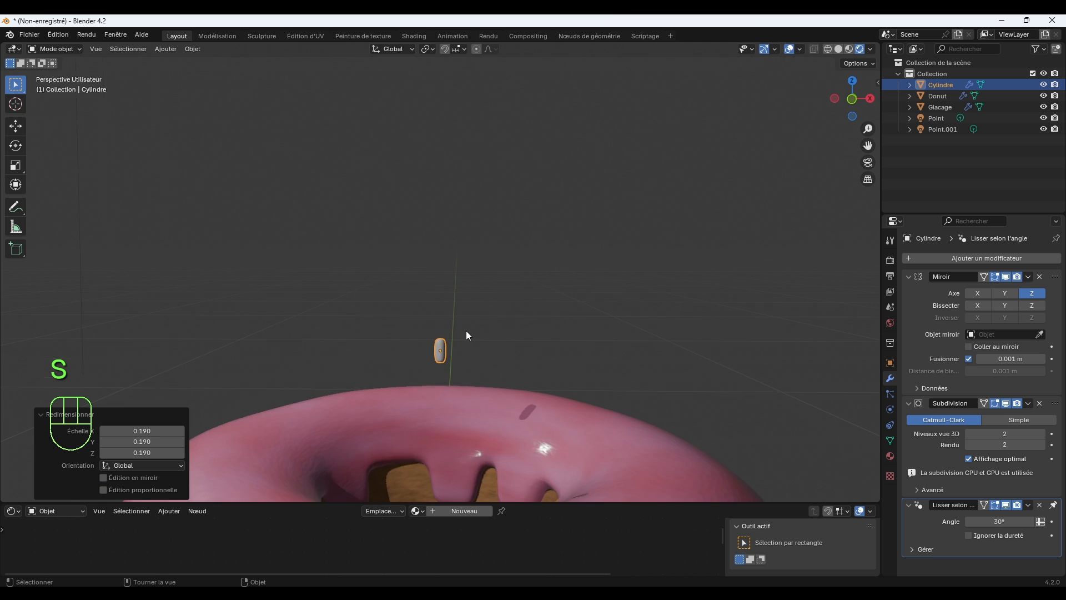
pyautogui.keyDown('shift'); pyautogui.moveTo(543, 369); pyautogui.dragTo(595, 311, button='middle'); pyautogui.keyUp('shift')
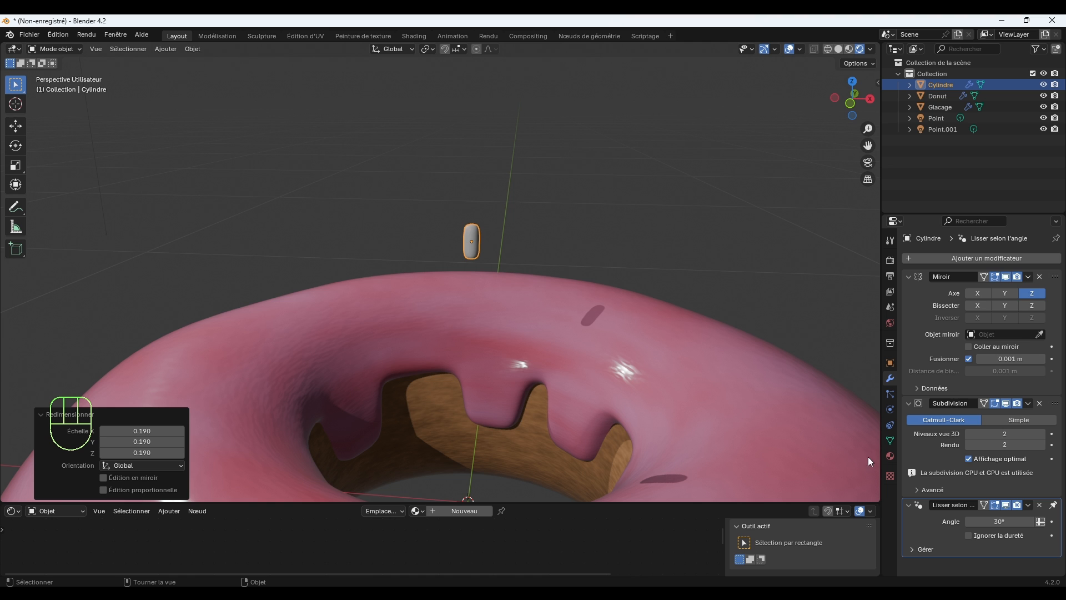
# Assign the existing icing material Matériau.001 to the sprinkle.
pyautogui.click(890, 456)
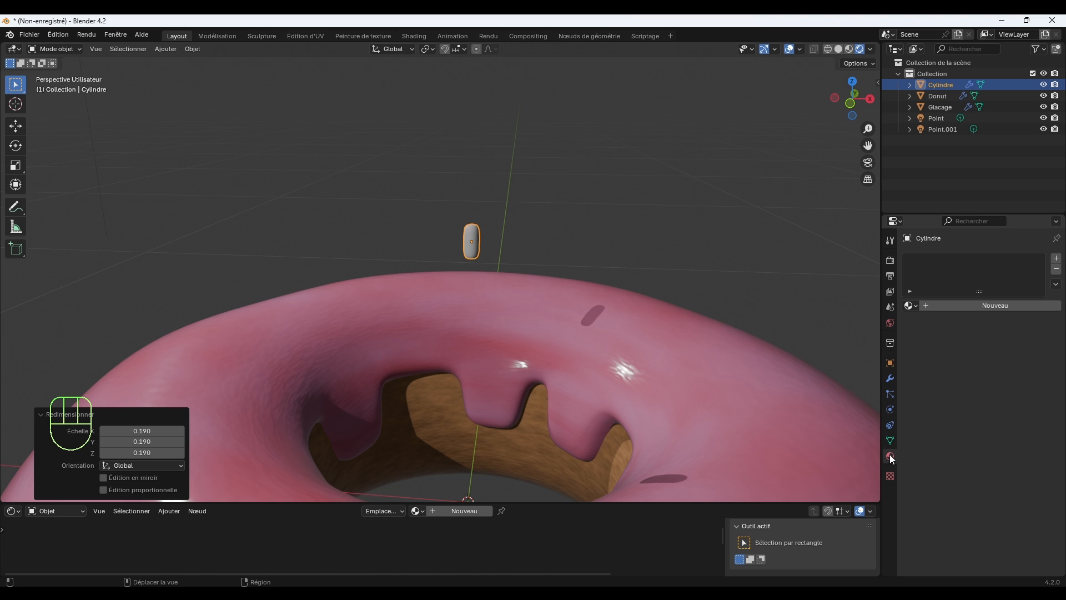
pyautogui.click(911, 305)
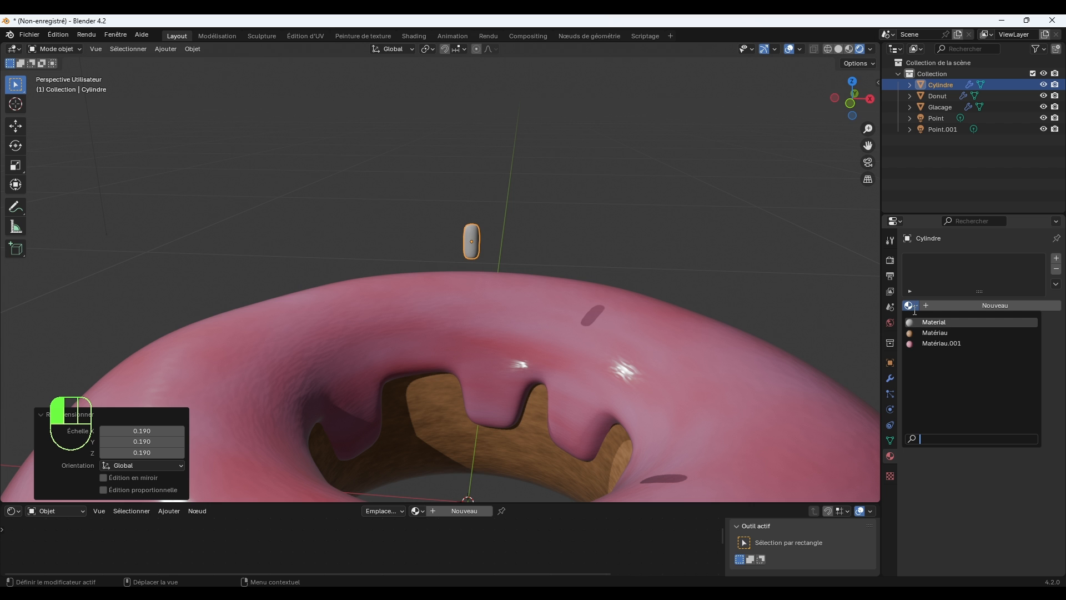
pyautogui.click(934, 344)
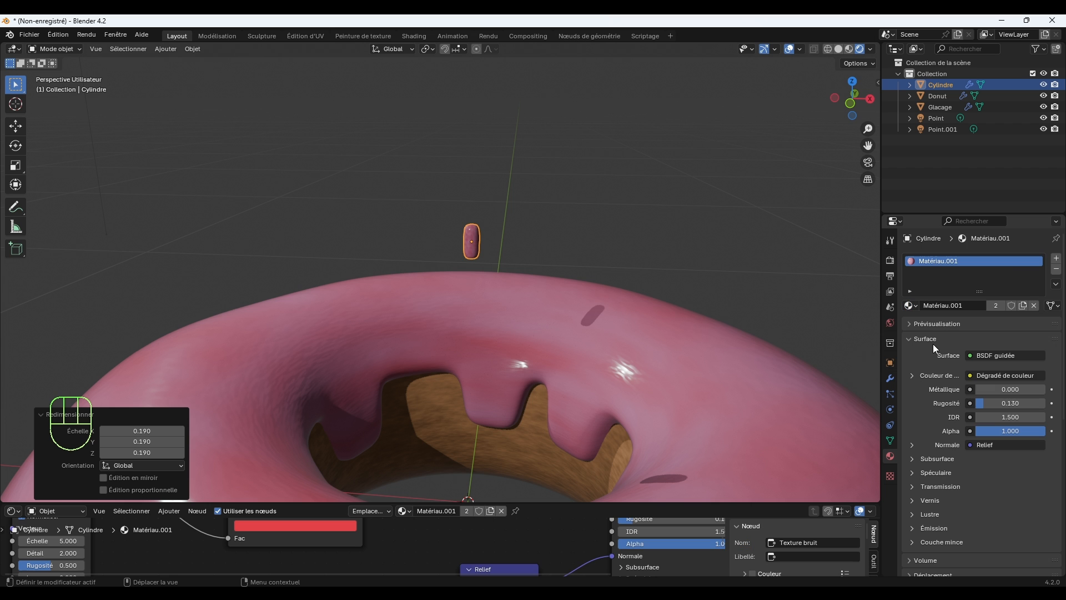
pyautogui.scroll(3, 587, 289)
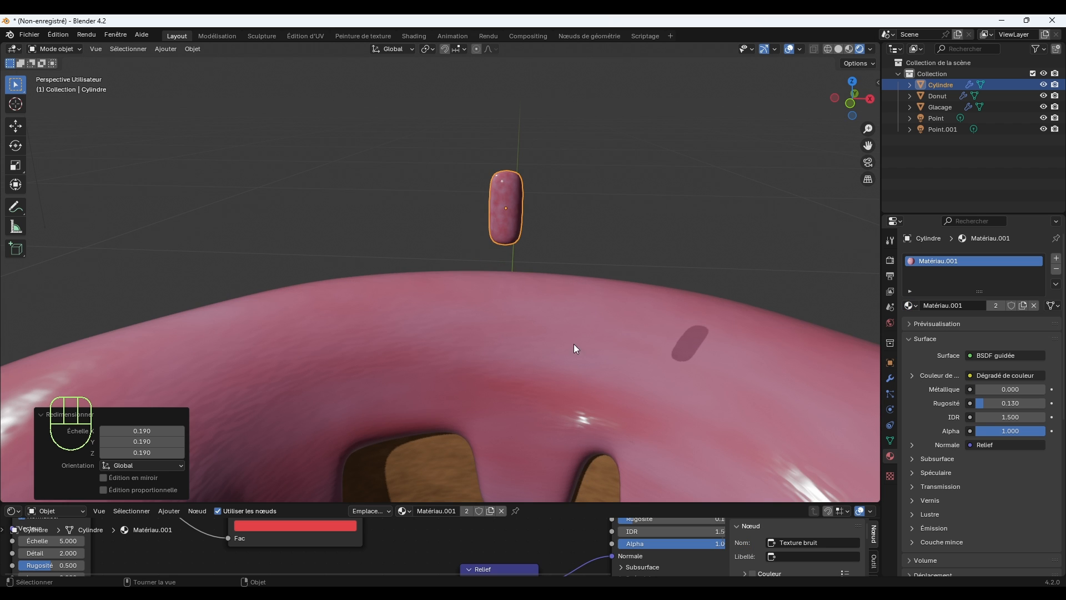
pyautogui.moveTo(549, 504); pyautogui.dragTo(389, 345)
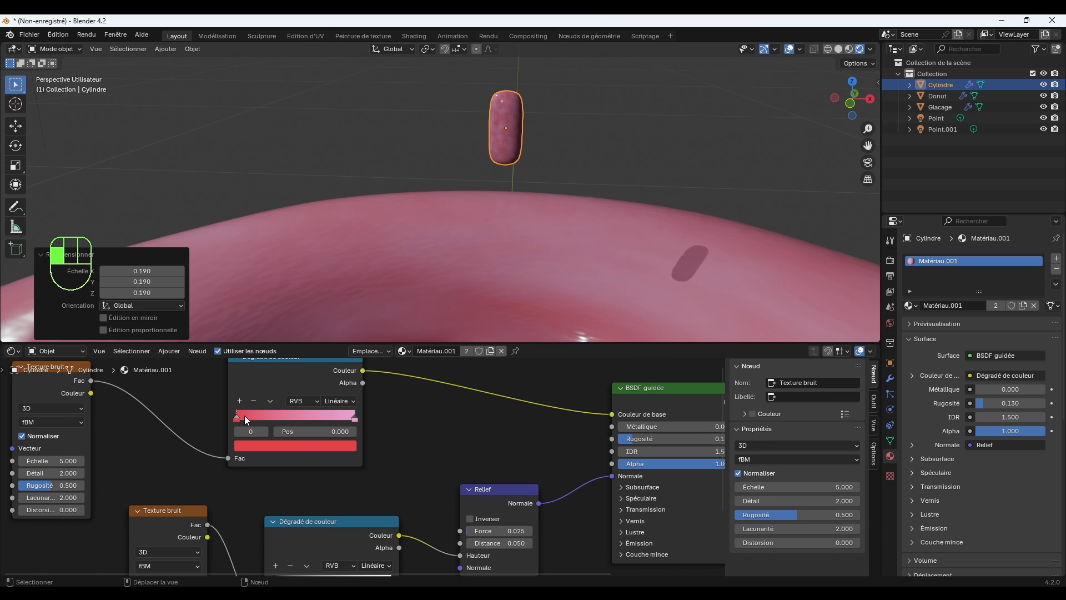
pyautogui.click(272, 445)
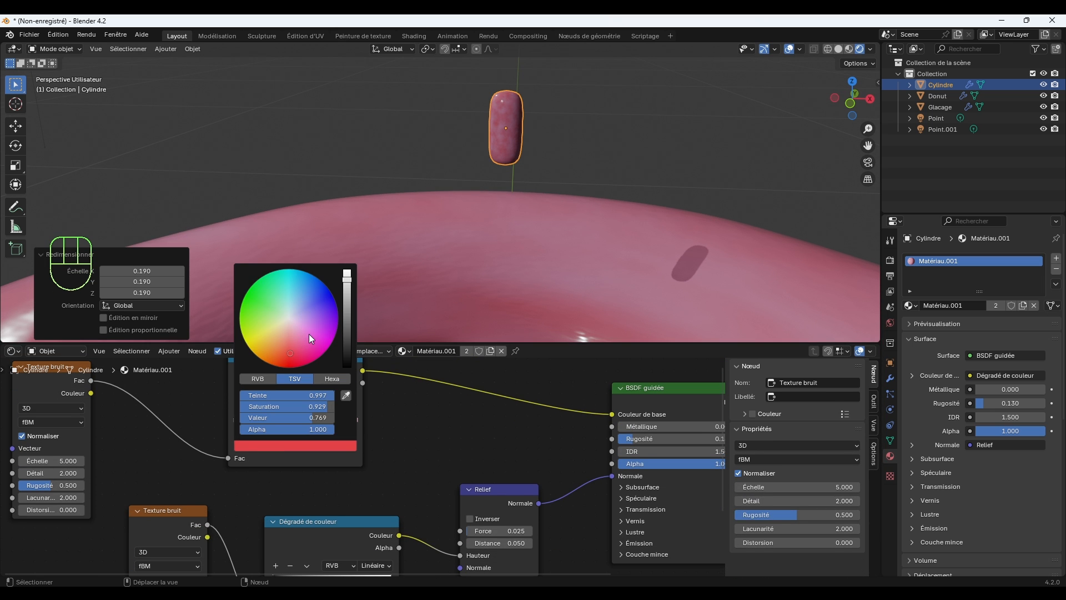
pyautogui.moveTo(310, 338); pyautogui.dragTo(280, 357)
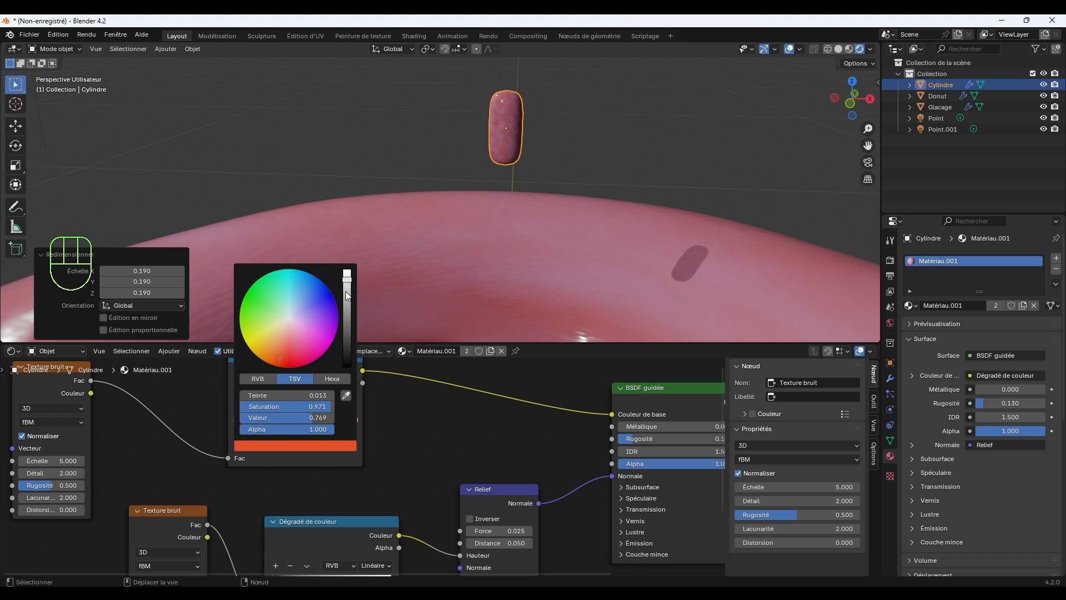
pyautogui.moveTo(347, 295); pyautogui.dragTo(347, 331)
pyautogui.click(343, 417)
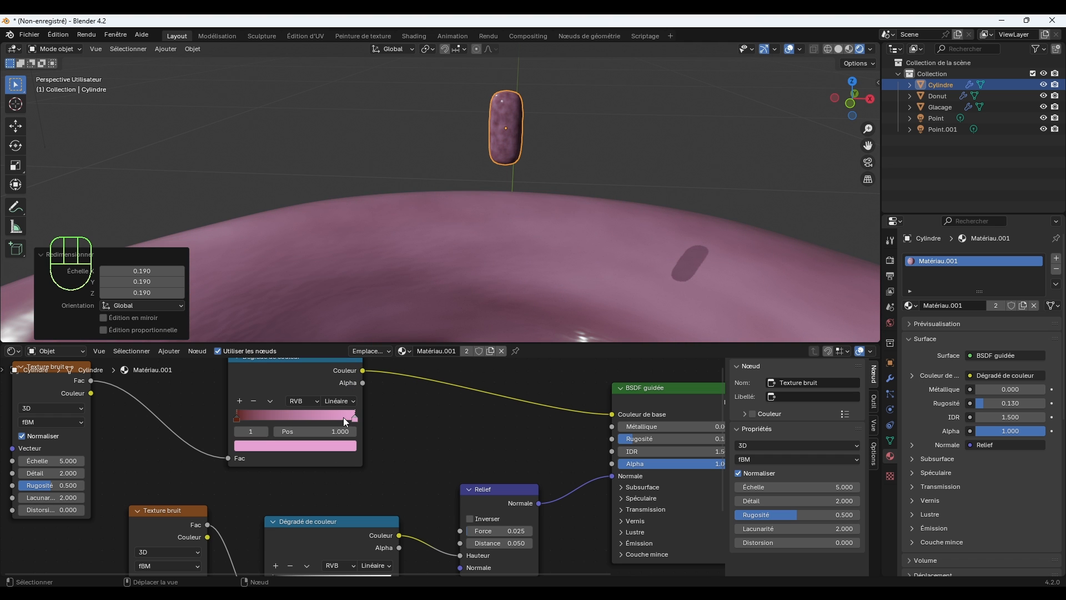
pyautogui.click(339, 445)
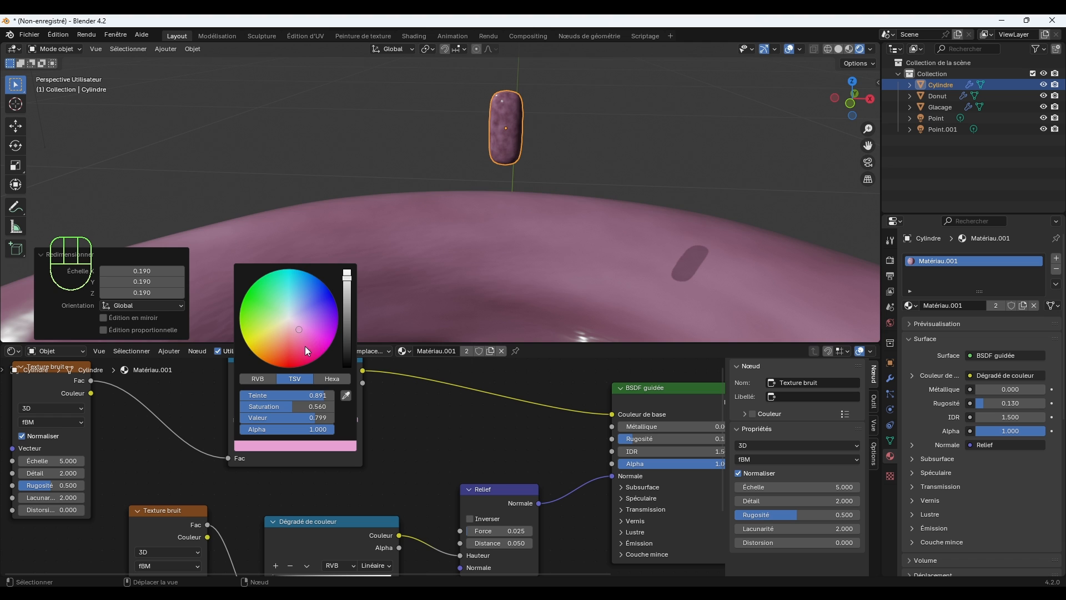
pyautogui.click(280, 356)
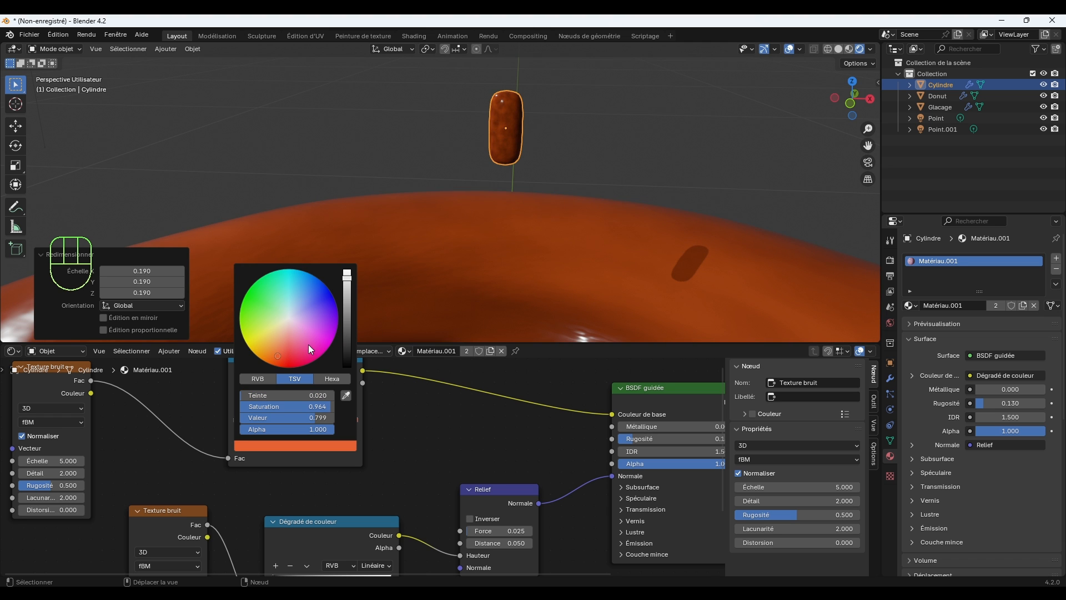
pyautogui.press('ctrl')
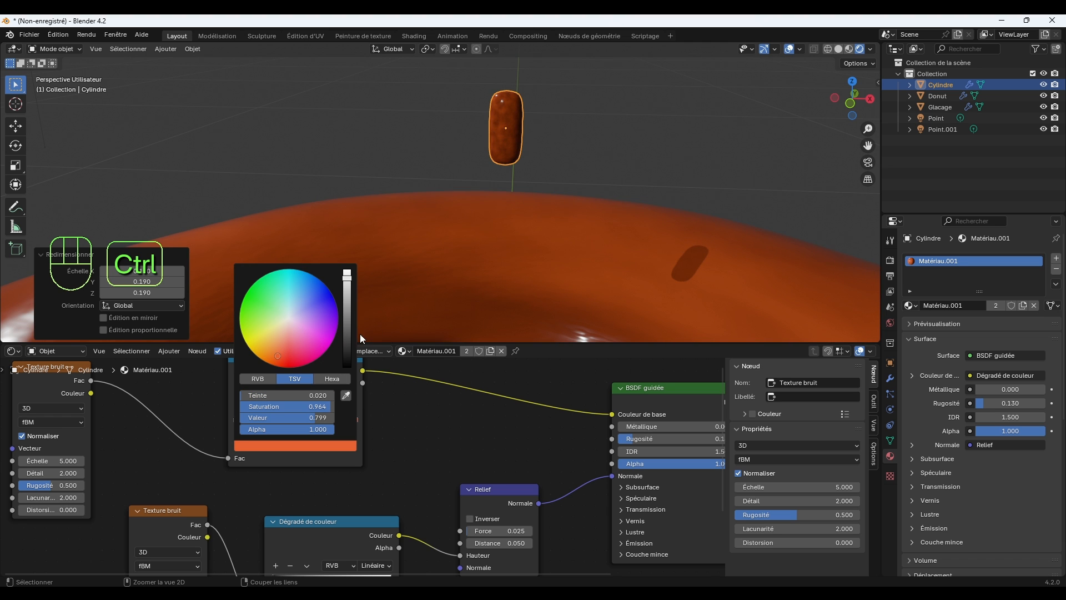
pyautogui.press('ctrl')
pyautogui.hotkey('ctrl', 'z')
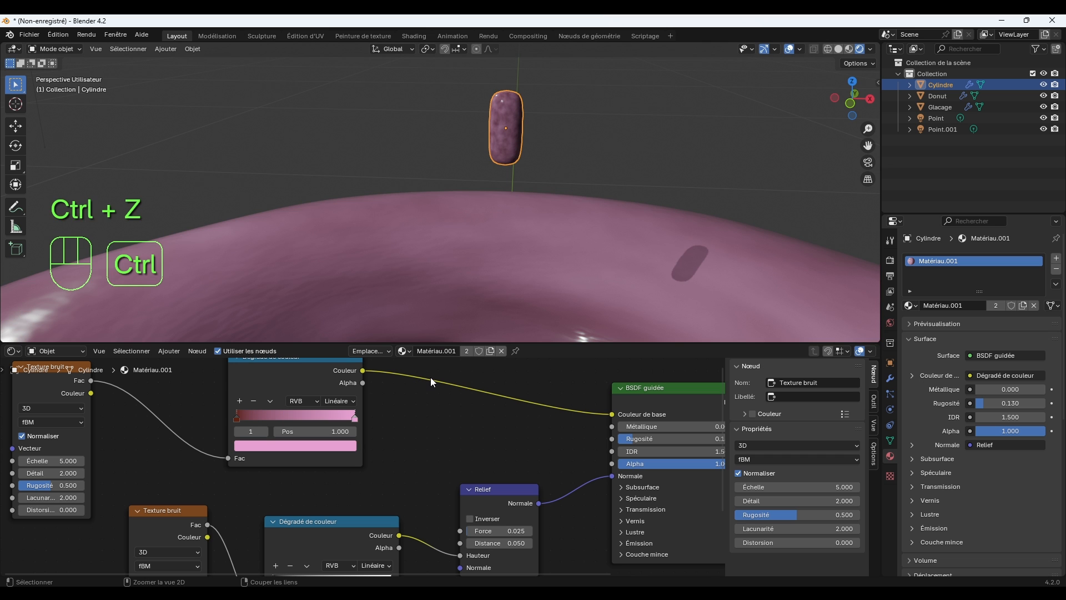
pyautogui.hotkey('ctrl', 'z')
pyautogui.hotkey('ctrl', 'z')
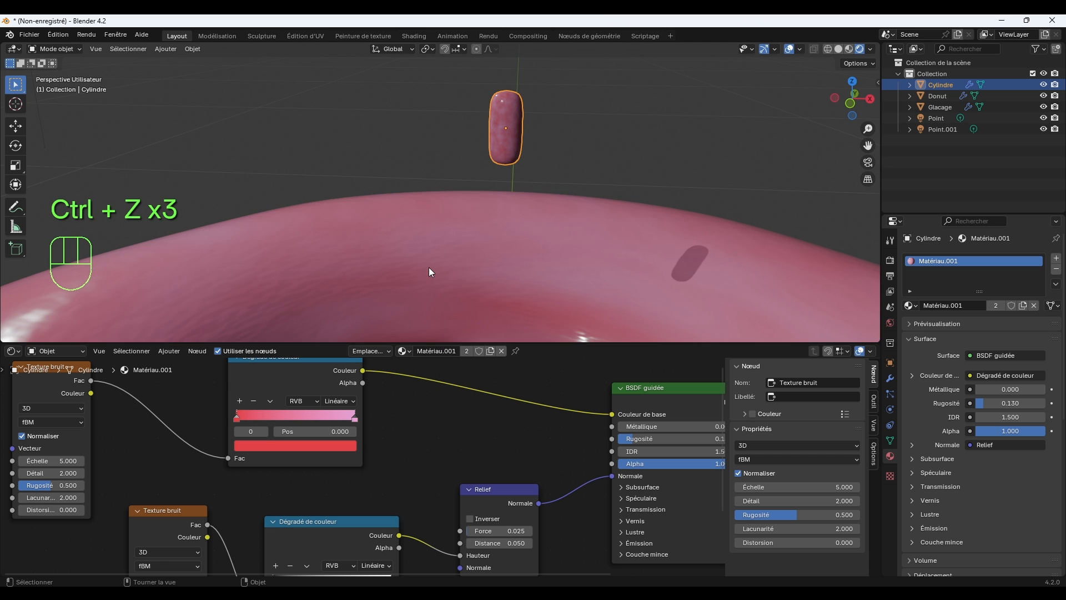
# Duplicate the icing material on the sprinkle as its own independent copy.
pyautogui.moveTo(428, 268); pyautogui.dragTo(453, 265, button='middle')
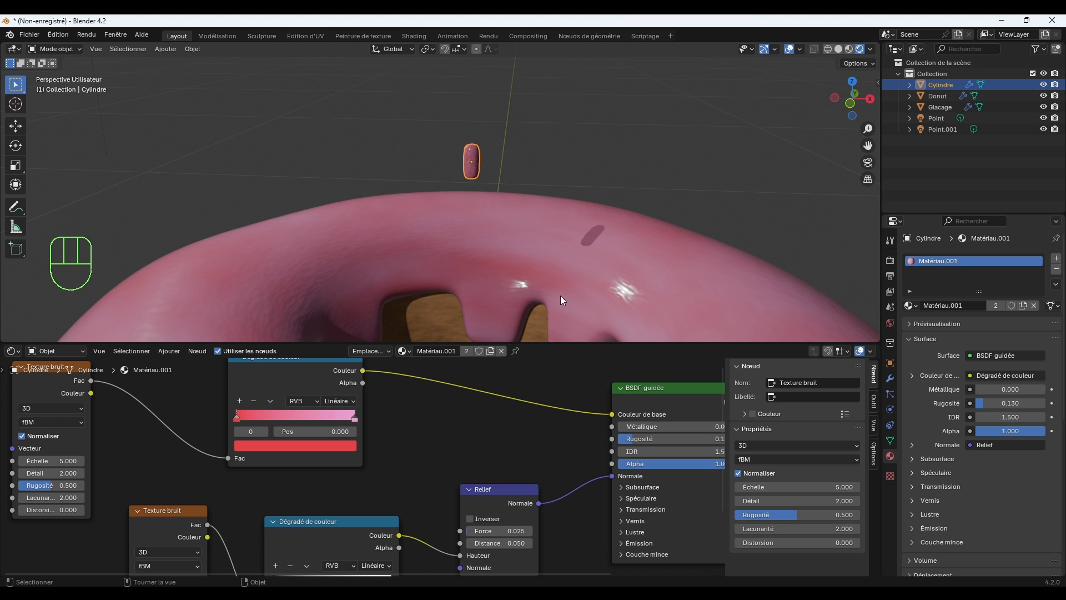
pyautogui.moveTo(569, 343); pyautogui.dragTo(578, 418)
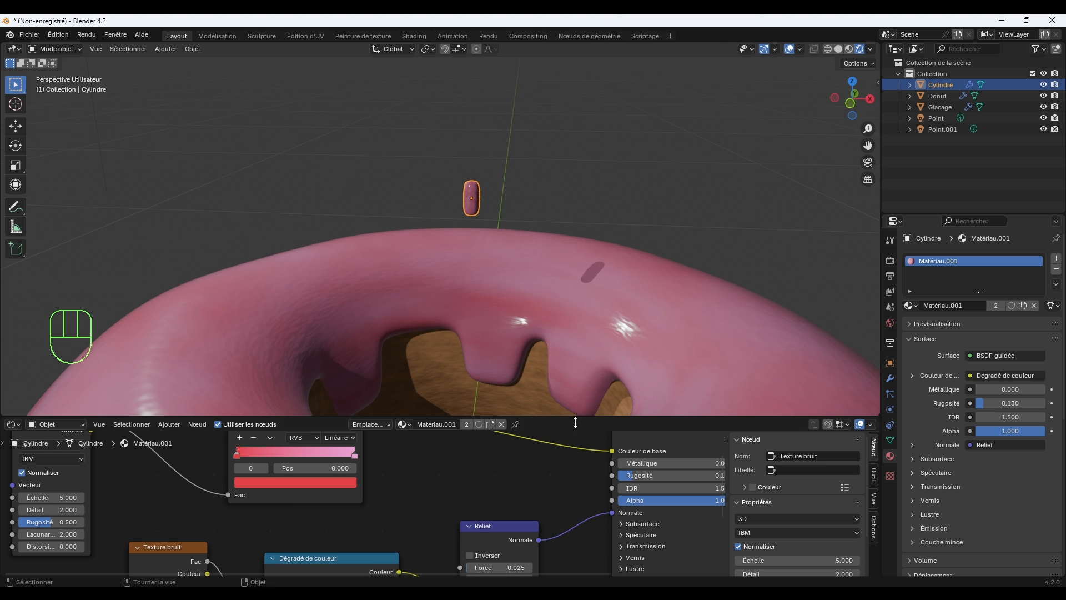
pyautogui.click(491, 426)
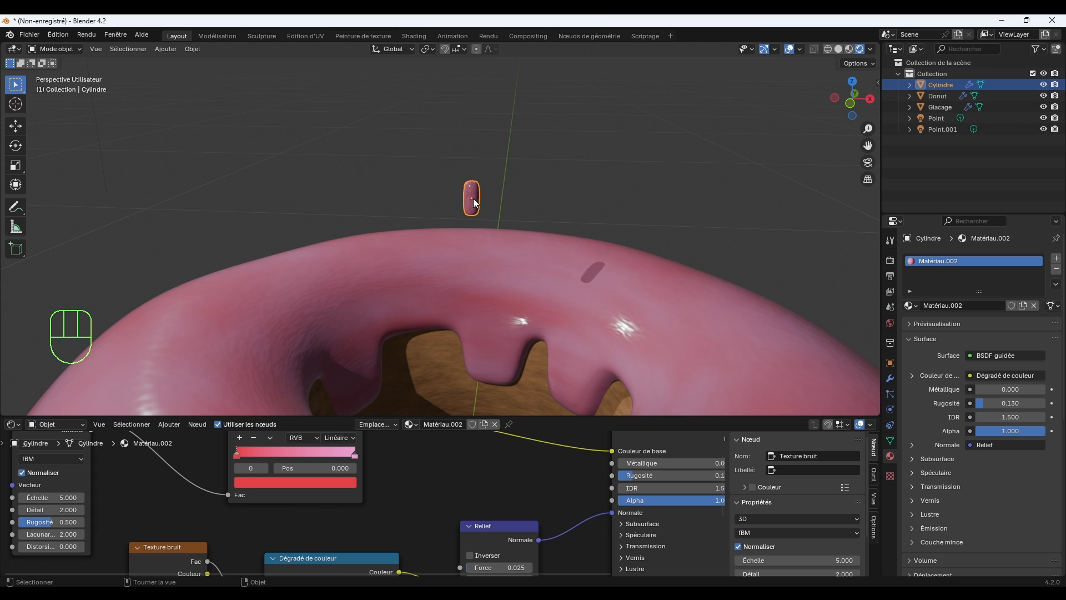
# Set the end stop of the sprinkle's base colour ramp to a very dark orange-brown with hue about 0.018 and saturation about 0.96.
pyautogui.moveTo(473, 198); pyautogui.dragTo(484, 219, button='middle')
pyautogui.moveTo(560, 323); pyautogui.dragTo(602, 321, button='middle')
pyautogui.click(342, 452)
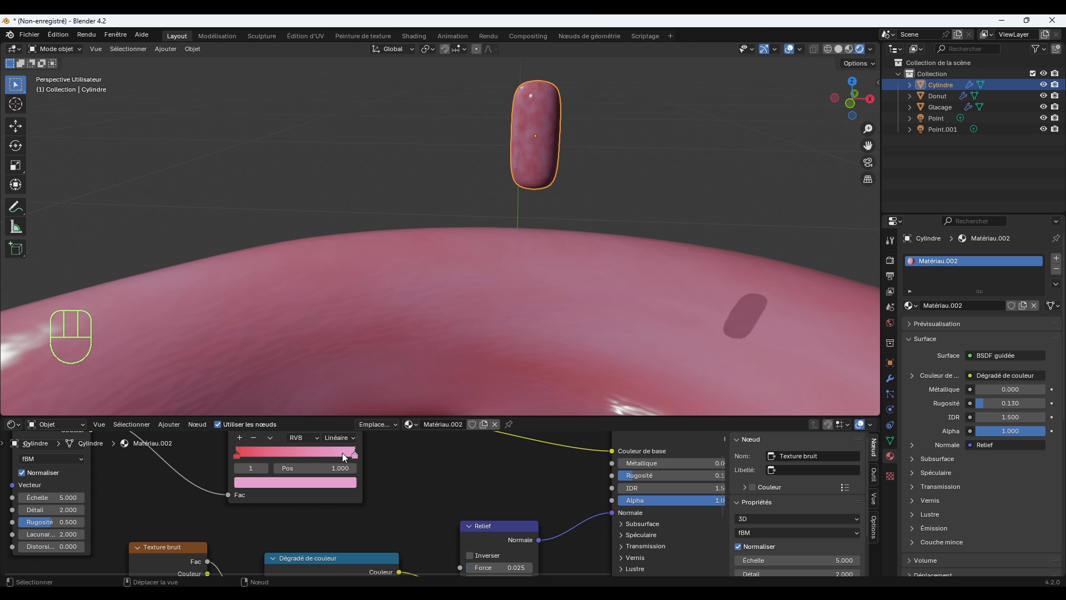
pyautogui.click(348, 485)
pyautogui.moveTo(322, 399); pyautogui.dragTo(278, 392)
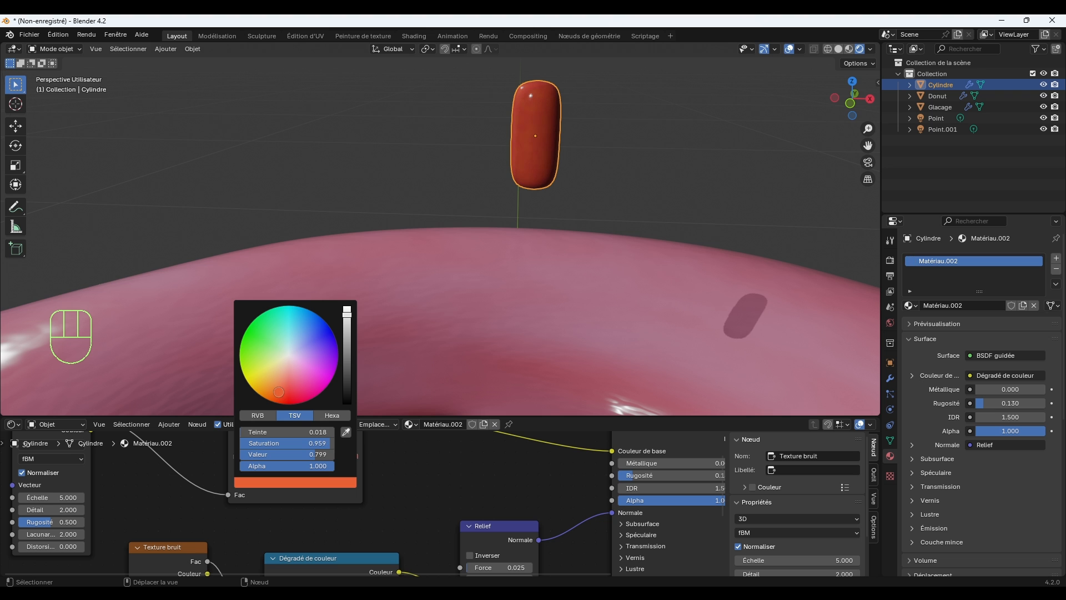
pyautogui.moveTo(345, 333); pyautogui.dragTo(346, 373)
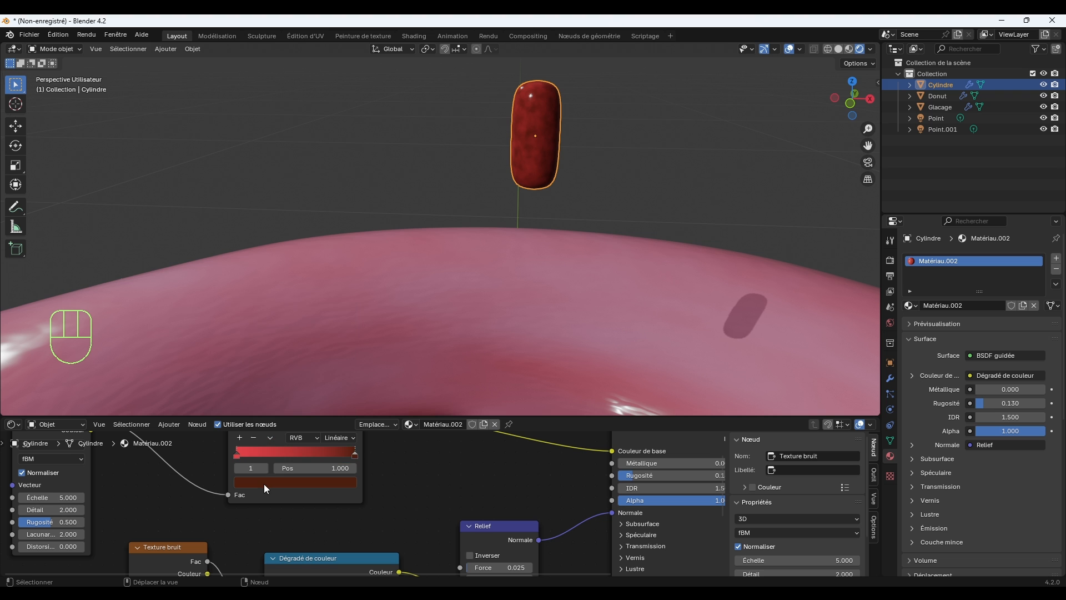
# Set the start stop of the sprinkle's base colour ramp to a dark red.
pyautogui.click(239, 453)
pyautogui.click(289, 482)
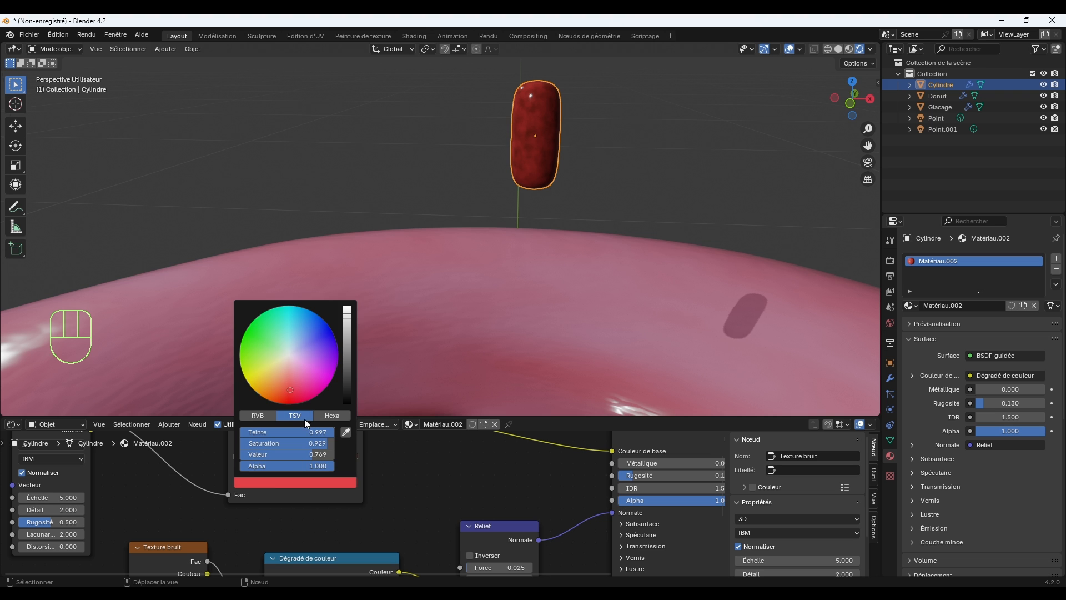
pyautogui.moveTo(291, 392); pyautogui.dragTo(286, 393)
pyautogui.moveTo(346, 343); pyautogui.dragTo(347, 357)
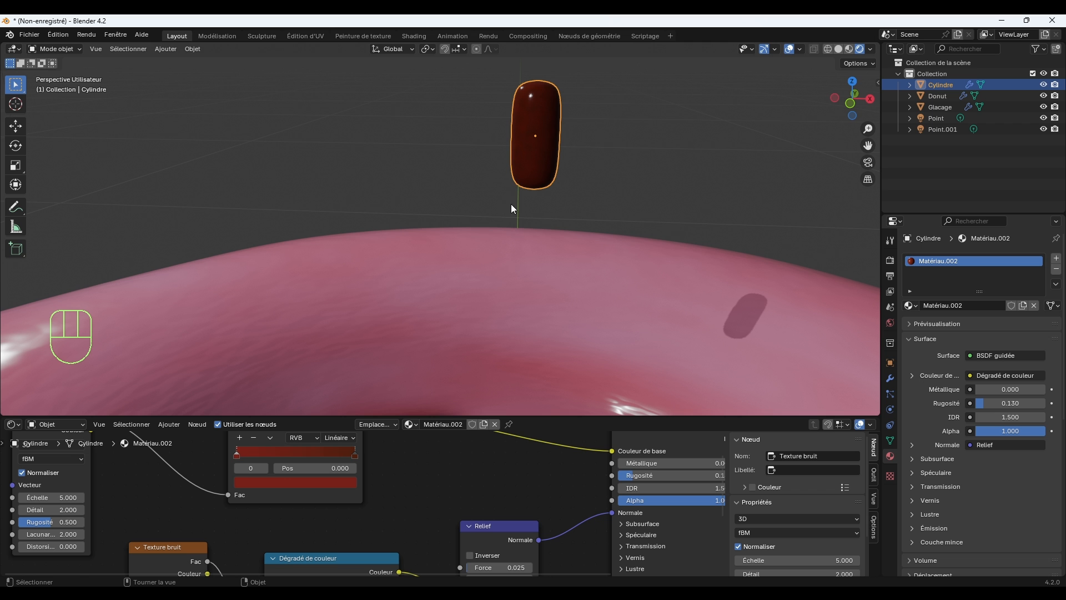
pyautogui.click(584, 170)
pyautogui.click(559, 161)
pyautogui.scroll(-6, 567, 160)
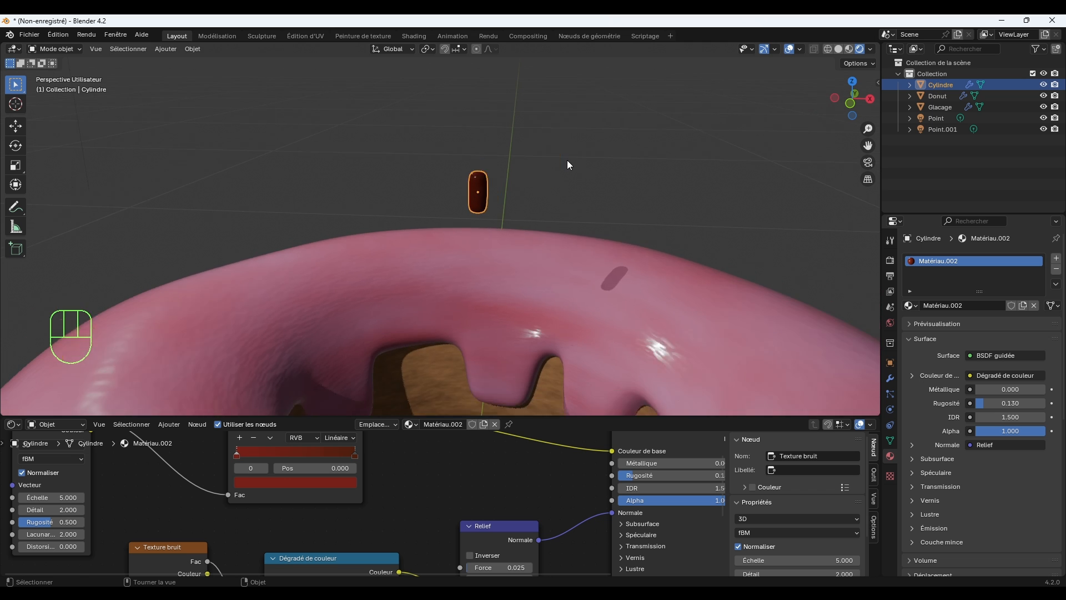
pyautogui.scroll(5, 476, 184)
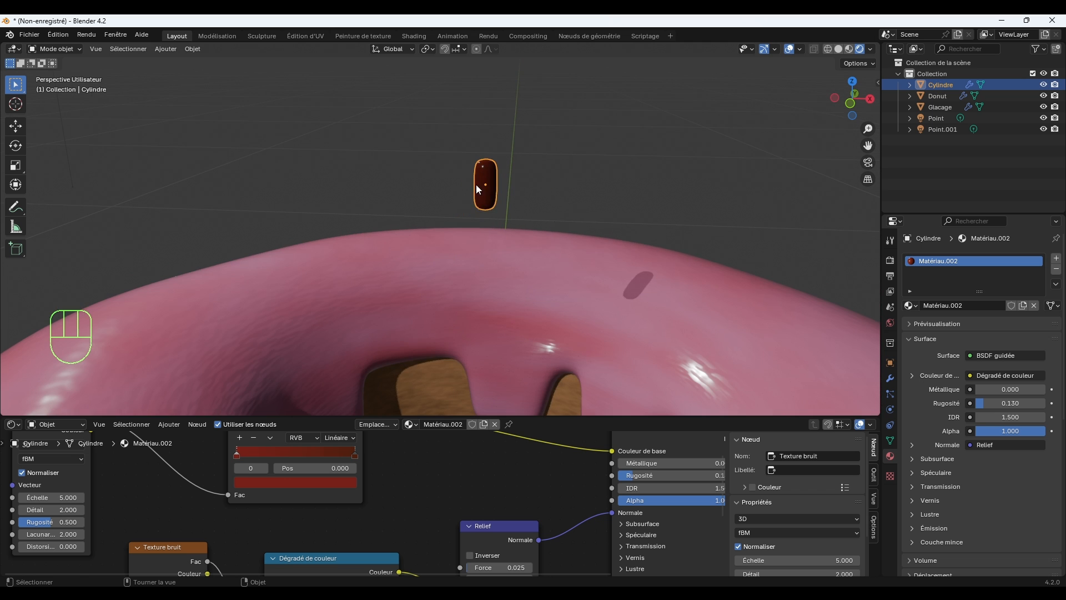
pyautogui.moveTo(529, 200); pyautogui.dragTo(551, 238, button='middle')
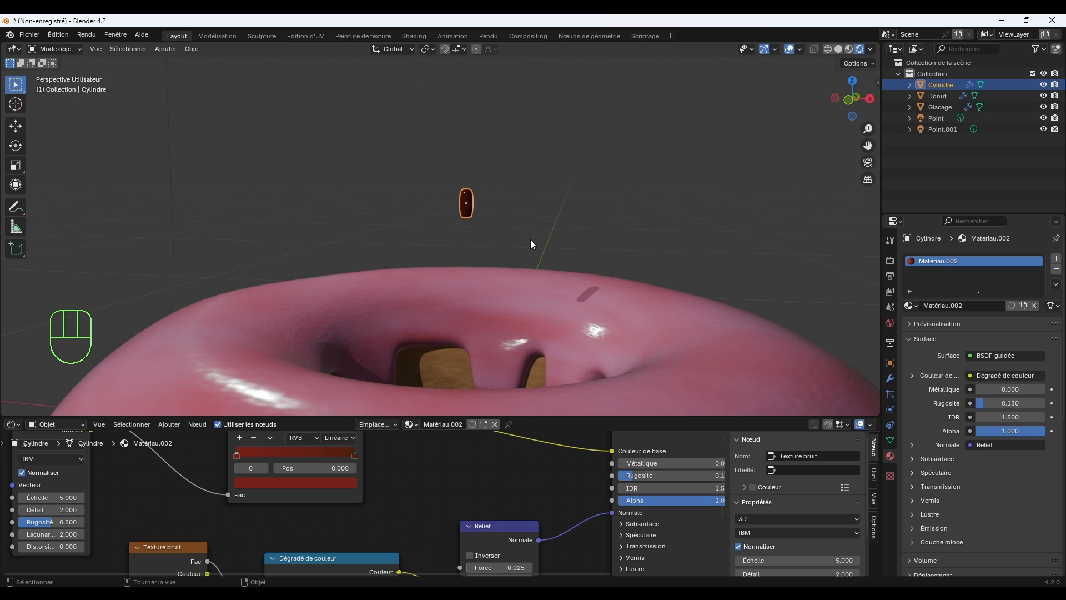
# Move the sprinkle down beside the icing's +X side and rotate it about 62° in the view.
pyautogui.press('g')
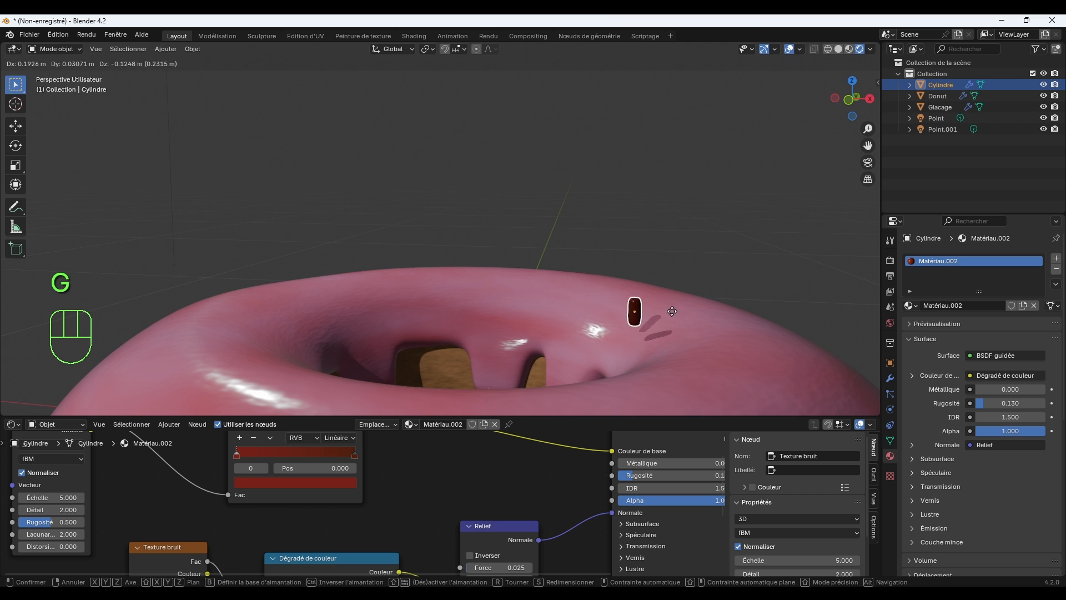
pyautogui.click(694, 317)
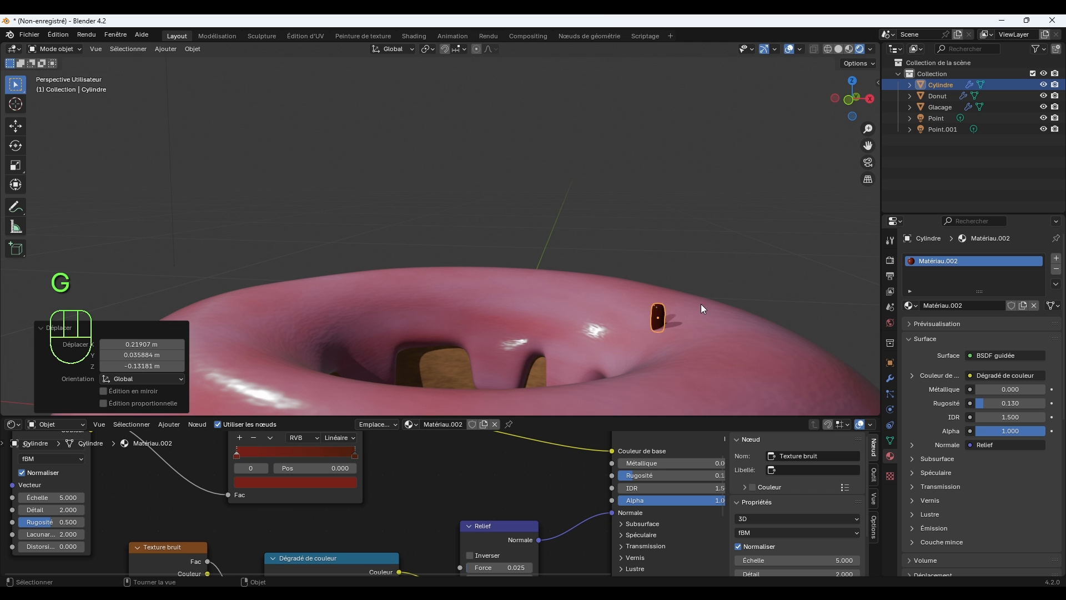
pyautogui.moveTo(701, 304); pyautogui.dragTo(535, 237, button='middle')
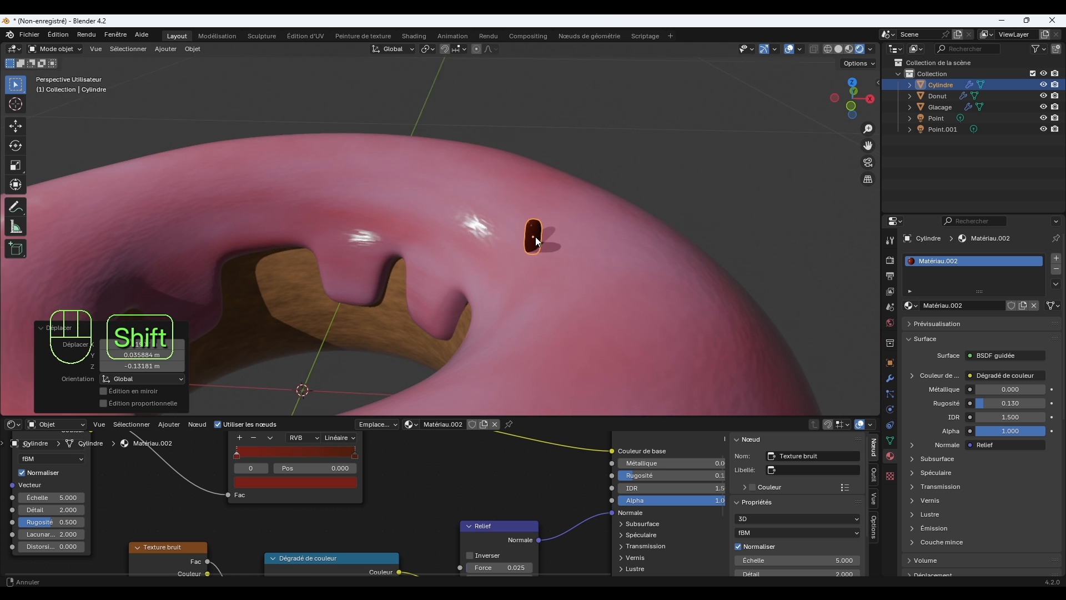
pyautogui.press('r')
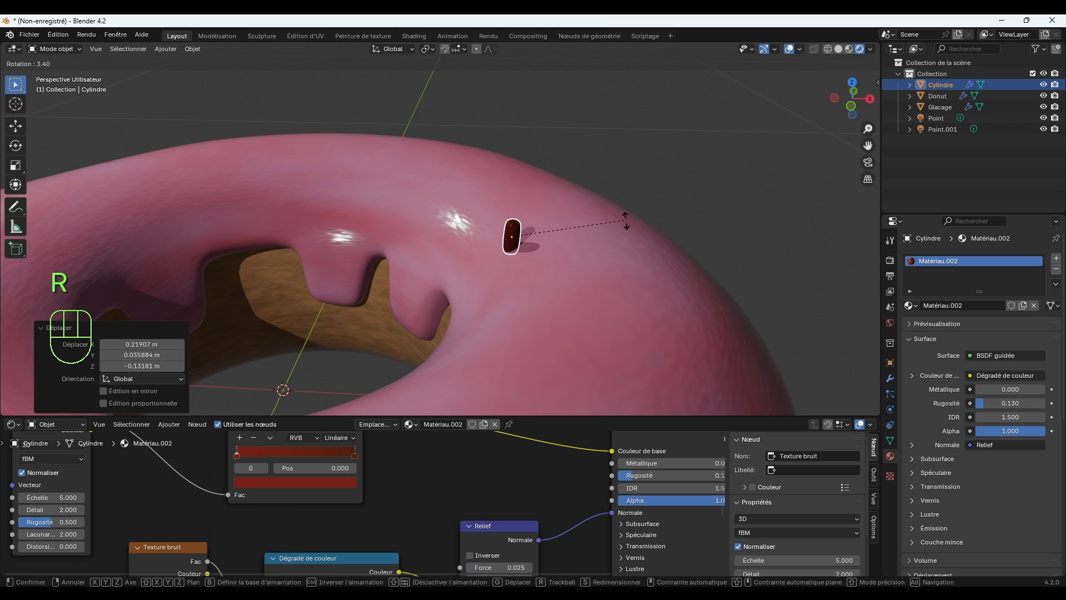
pyautogui.click(596, 335)
# Raise the sprinkle slightly above the icing and tilt it by about 5° to follow the surface slope.
pyautogui.moveTo(548, 254); pyautogui.dragTo(622, 255, button='middle')
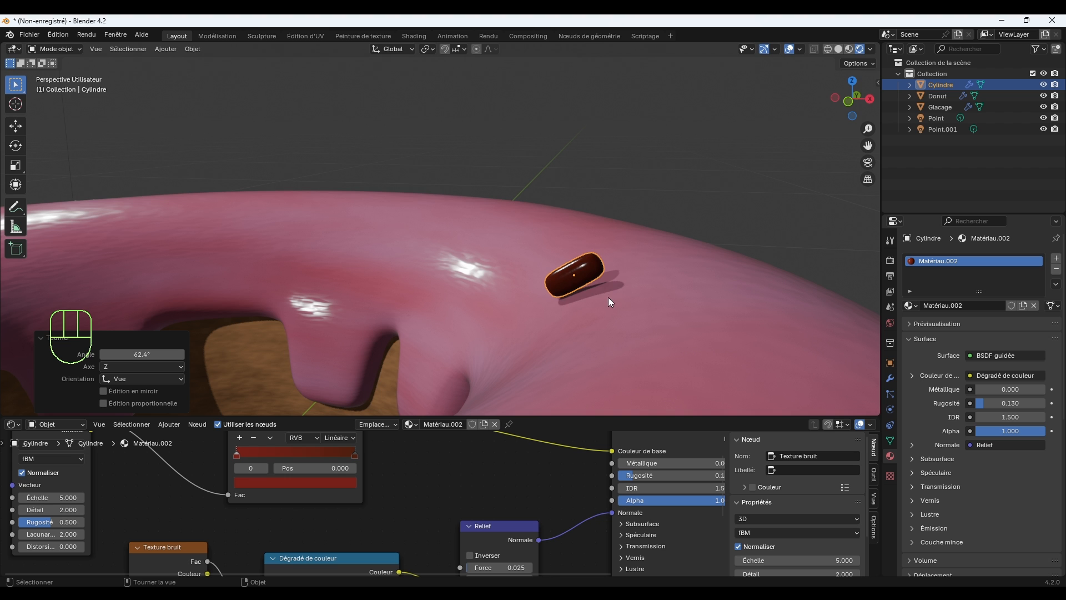
pyautogui.press('g')
pyautogui.click(633, 229)
pyautogui.press('r')
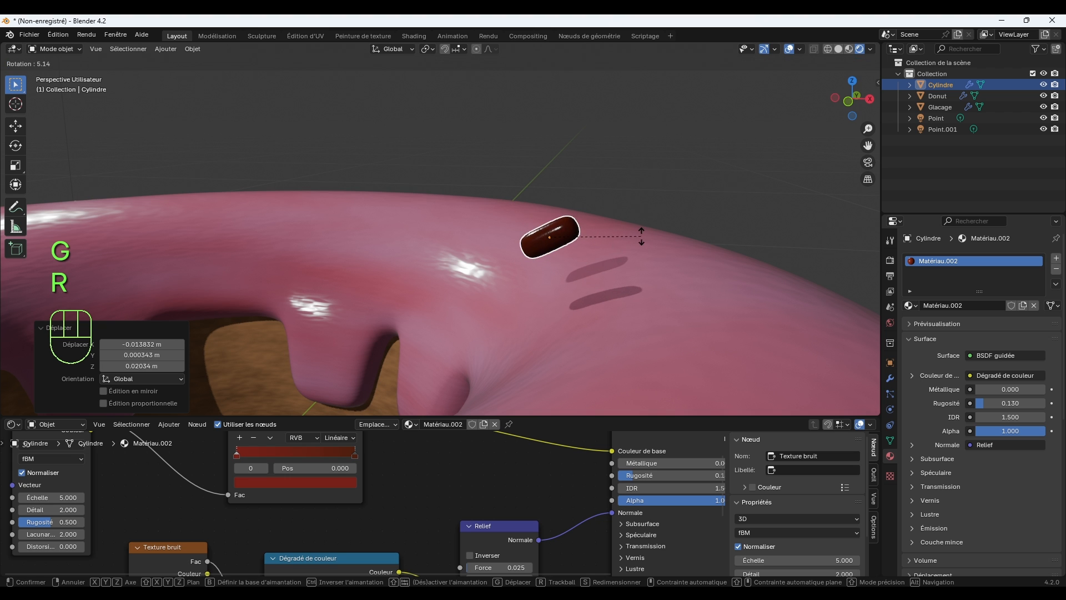
pyautogui.click(641, 242)
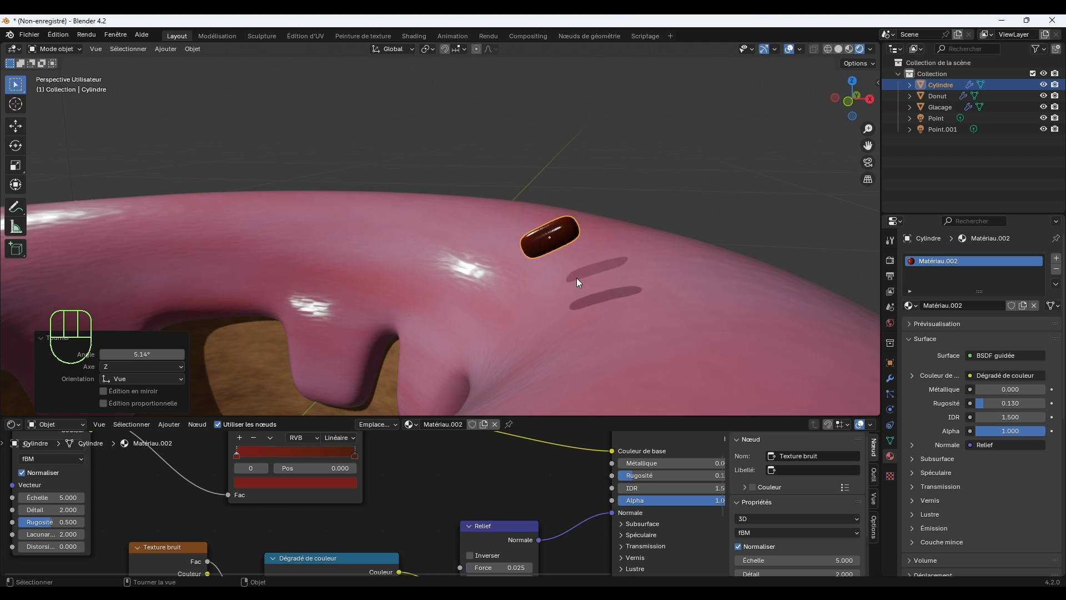
# Enable snapping to faces and move the sprinkle onto the icing's surface.
pyautogui.click(446, 48)
pyautogui.click(464, 50)
pyautogui.click(438, 150)
pyautogui.press('g')
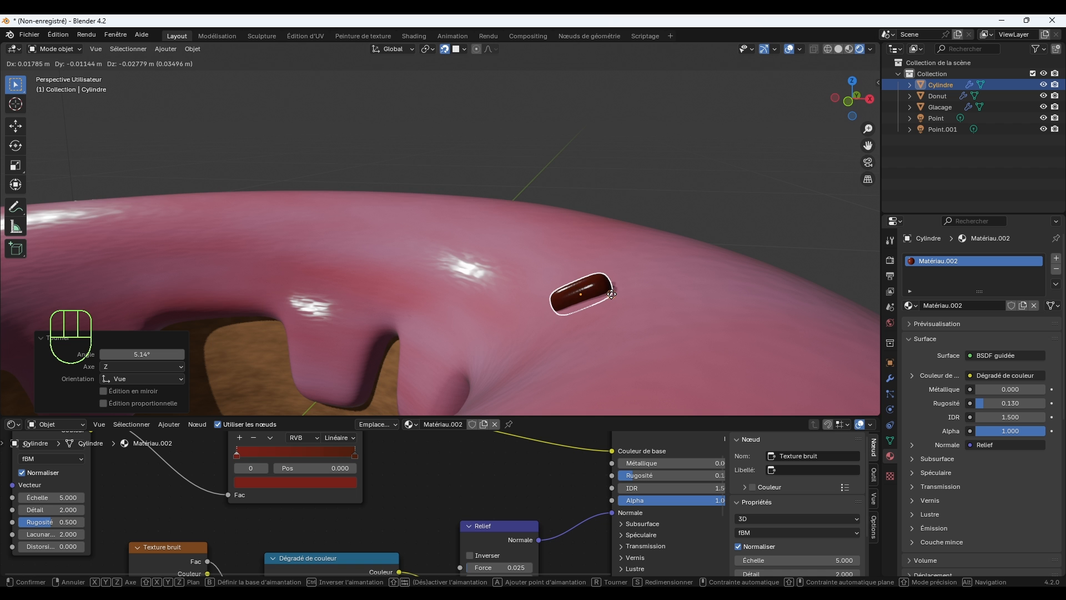
pyautogui.click(611, 294)
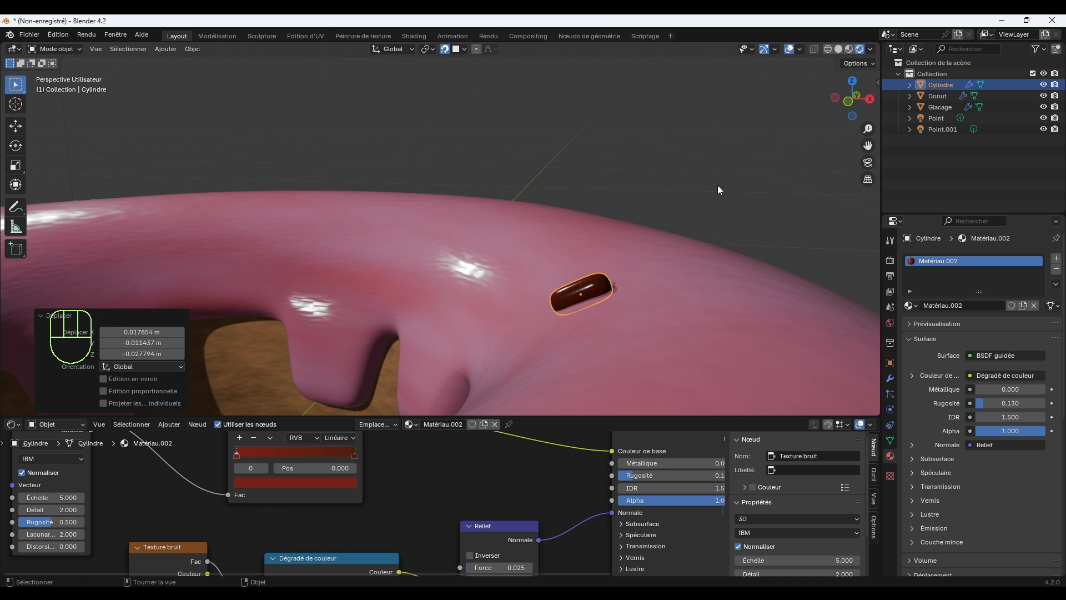
# Select the placed sprinkle and view it from directly above the donut.
pyautogui.moveTo(664, 265); pyautogui.dragTo(600, 292, button='middle')
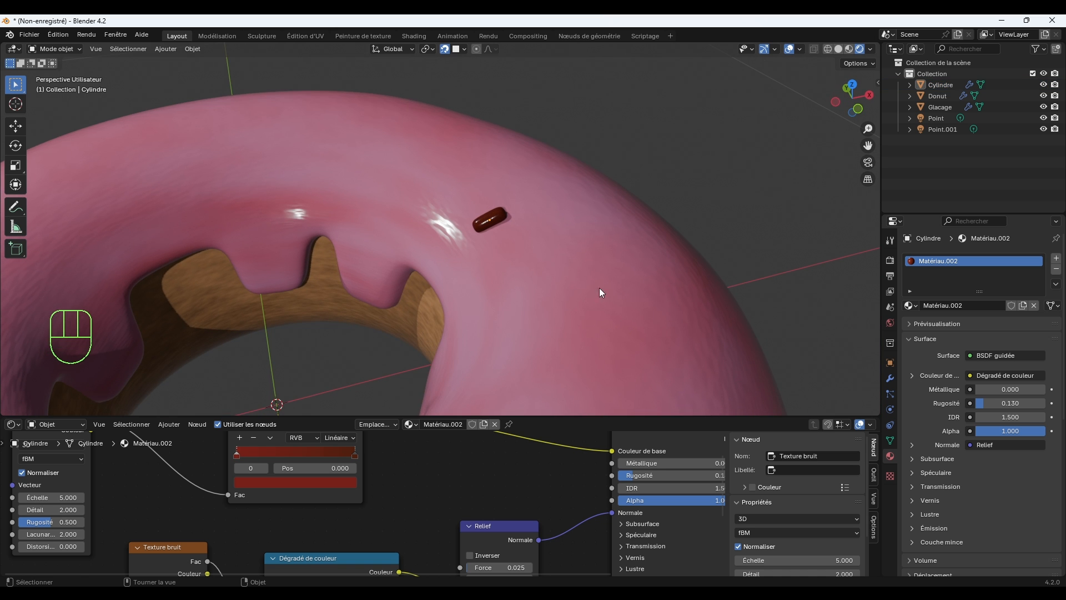
pyautogui.click(492, 215)
pyautogui.scroll(-6, 497, 223)
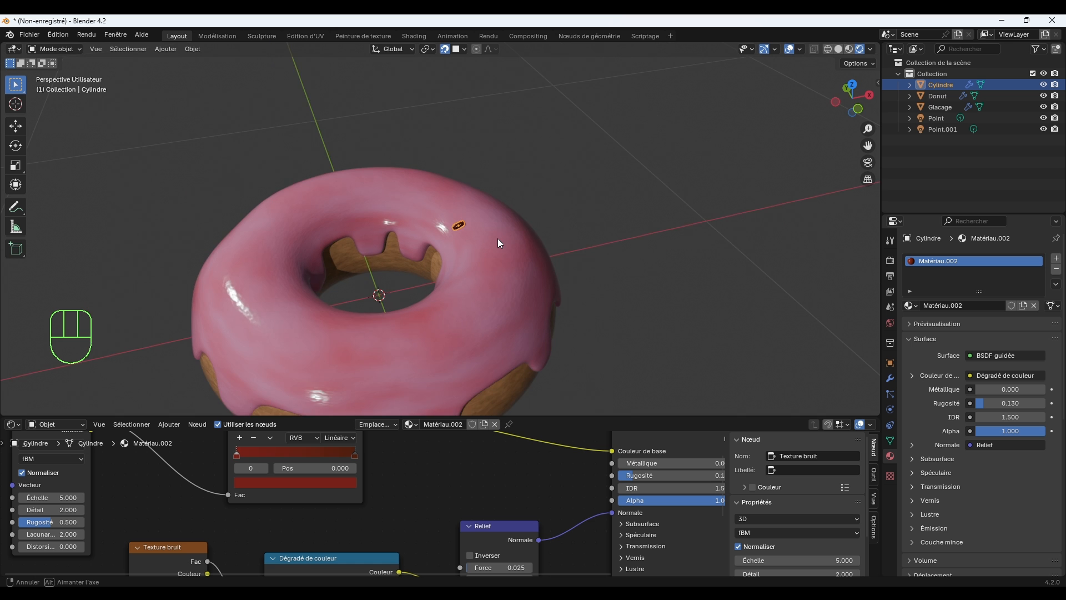
pyautogui.moveTo(495, 258); pyautogui.dragTo(518, 231, button='middle')
pyautogui.press('KP_7')
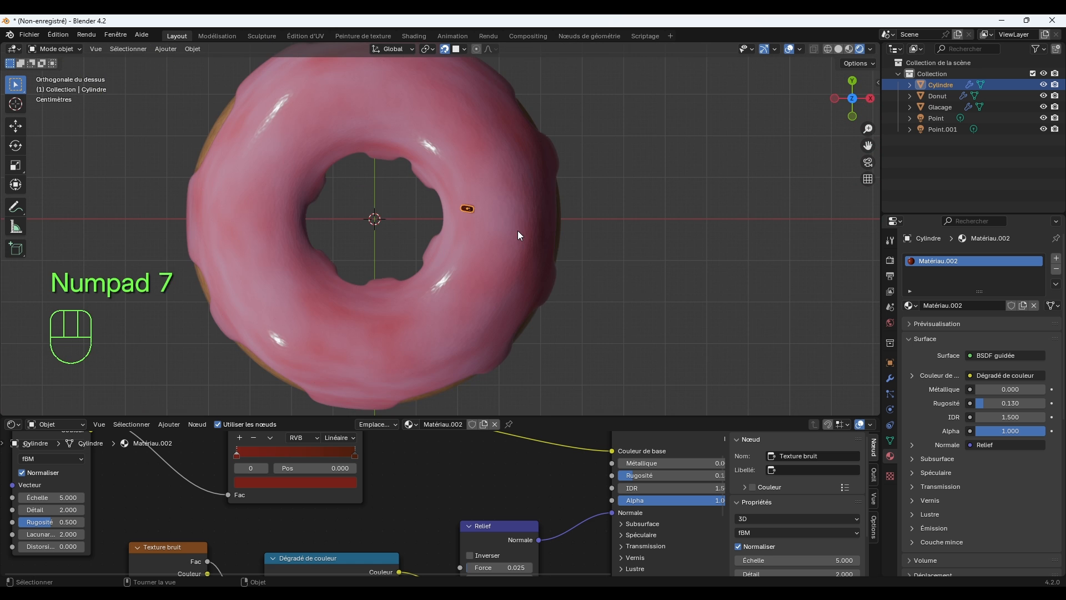
pyautogui.scroll(5, 484, 233)
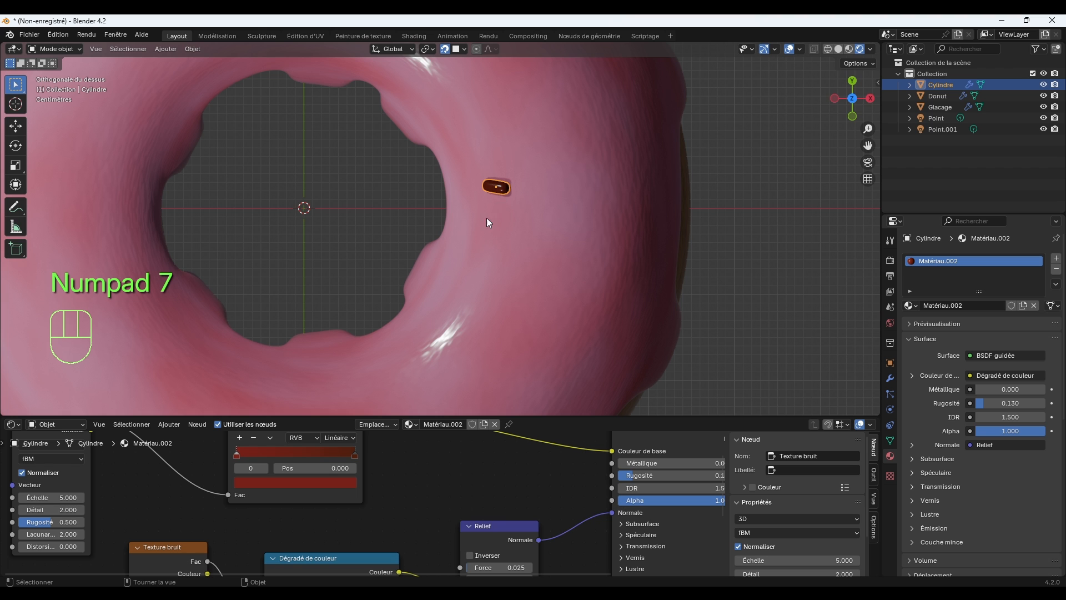
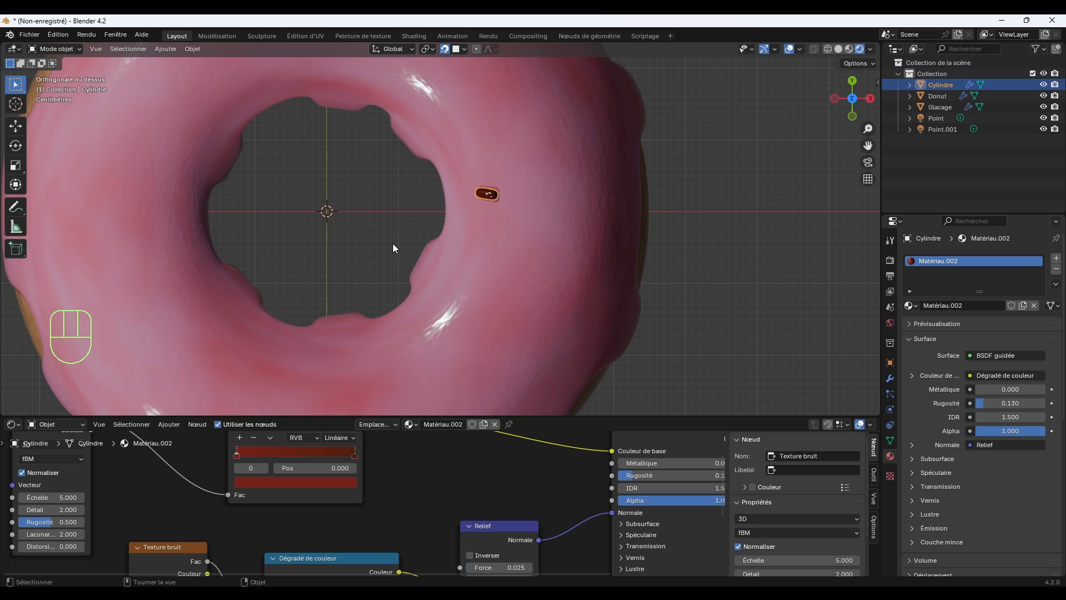
# Duplicate the sprinkle onto the icing about 0.14 m toward -Y and rotate the copy 14.8° in the view.
pyautogui.scroll(-3, 422, 230)
pyautogui.hotkey('shift', 'd')
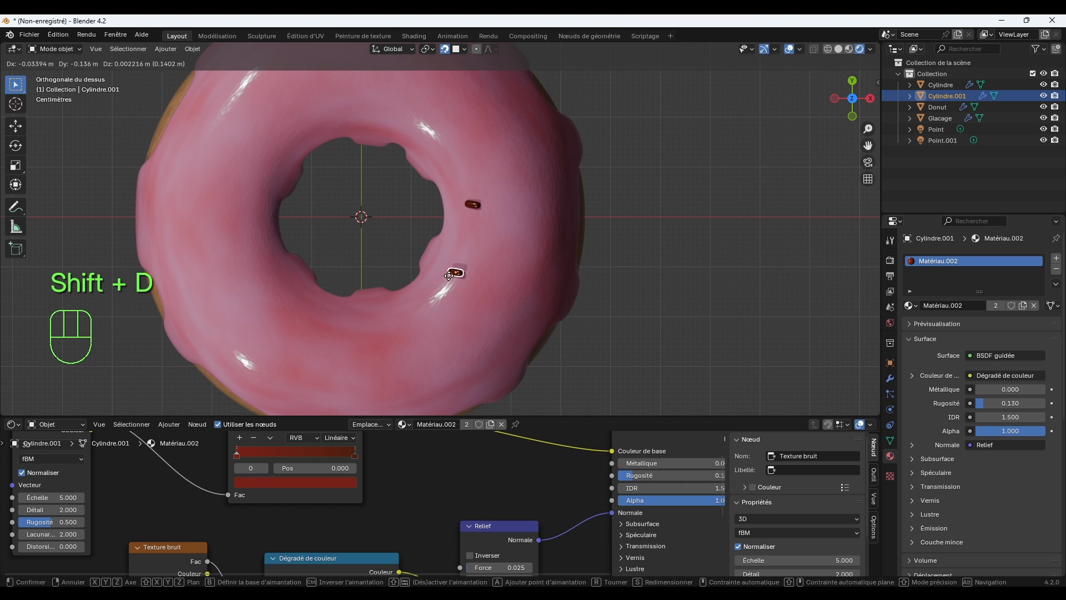
pyautogui.click(453, 273)
pyautogui.press('r')
pyautogui.click(528, 273)
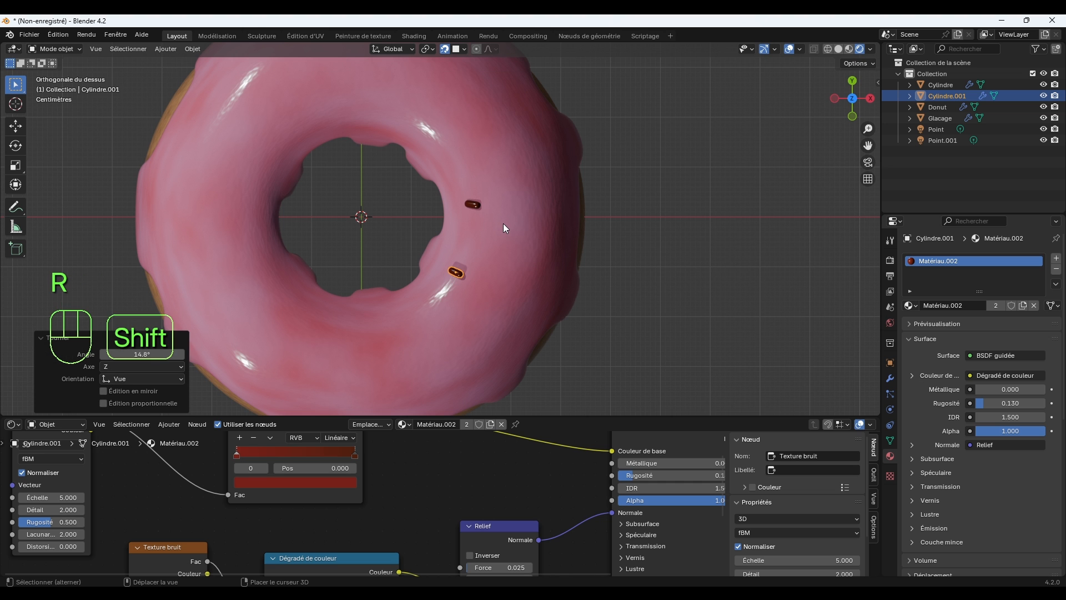
# Place another copy on the icing's -Y side, about 0.21 m toward -X and 0.09 m toward -Y, and rotate it 27.3° in the view.
pyautogui.hotkey('shift', 'd')
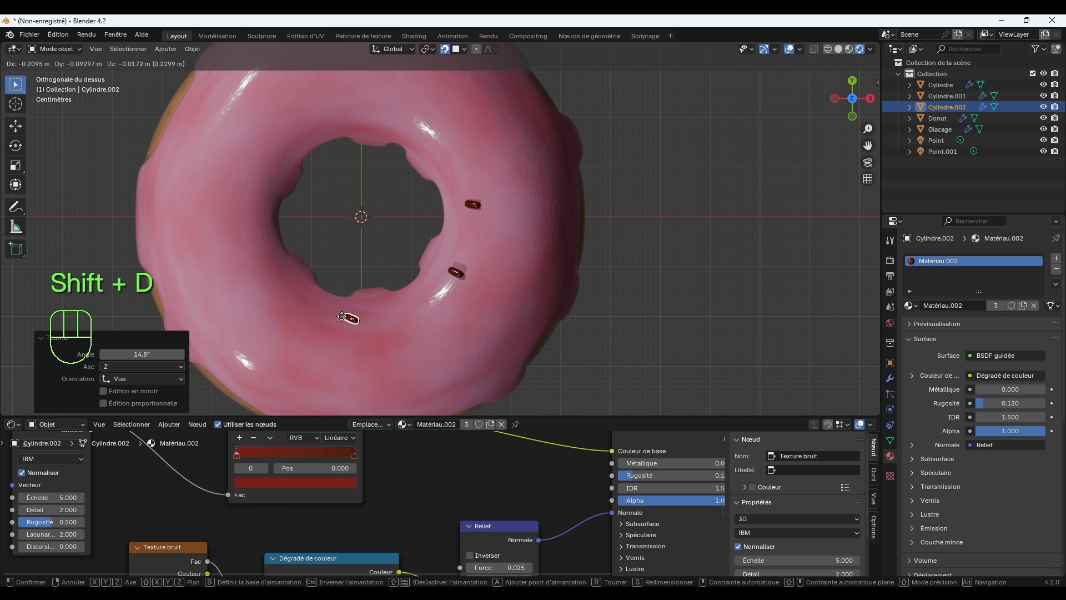
pyautogui.click(344, 319)
pyautogui.moveTo(505, 252); pyautogui.dragTo(602, 235, button='middle')
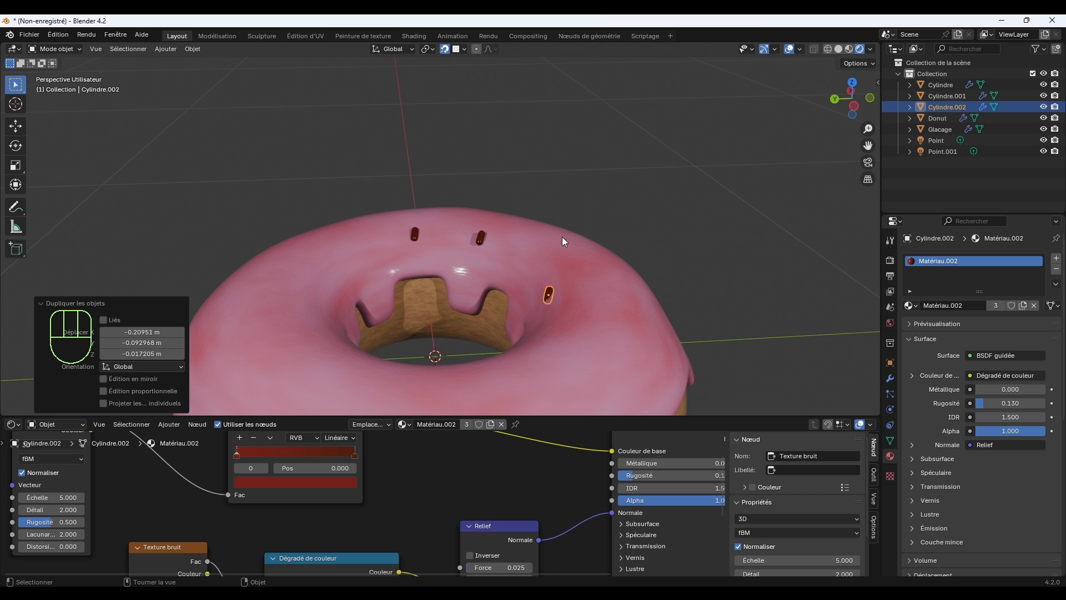
pyautogui.press('r')
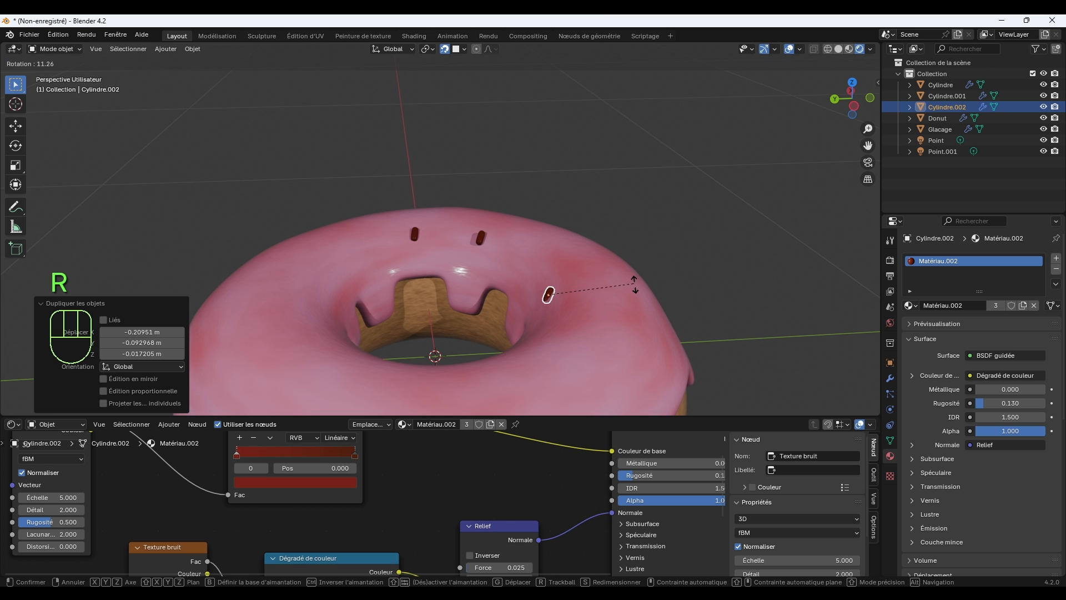
pyautogui.click(644, 308)
pyautogui.scroll(2, 587, 320)
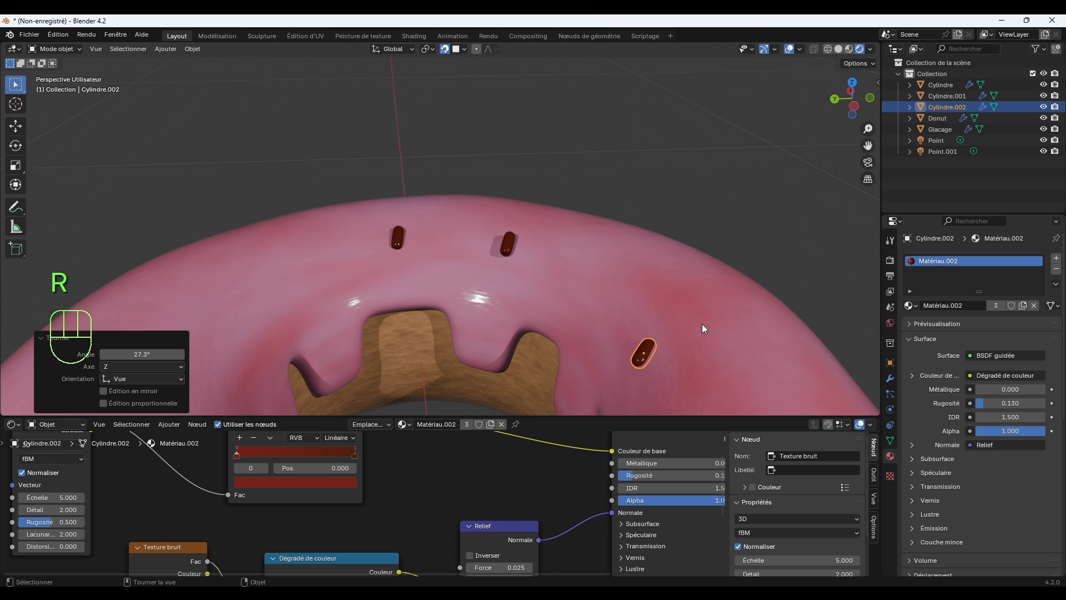
# Duplicate the second sprinkle (Cylindre.001) and place the copy on the icing about 0.35 m toward -X and 0.05 m toward -Y.
pyautogui.keyDown('shift'); pyautogui.moveTo(702, 324); pyautogui.dragTo(599, 210, button='middle'); pyautogui.keyUp('shift')
pyautogui.click(609, 209)
pyautogui.scroll(-4, 648, 165)
pyautogui.click(457, 208)
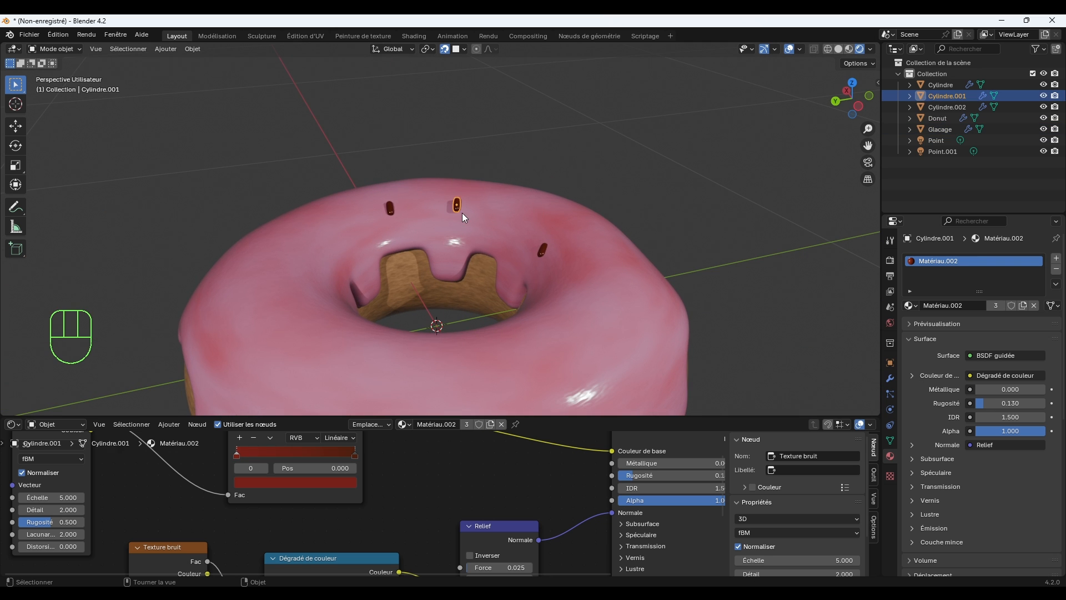
pyautogui.moveTo(462, 212); pyautogui.dragTo(547, 235, button='middle')
pyautogui.hotkey('shift', 'd')
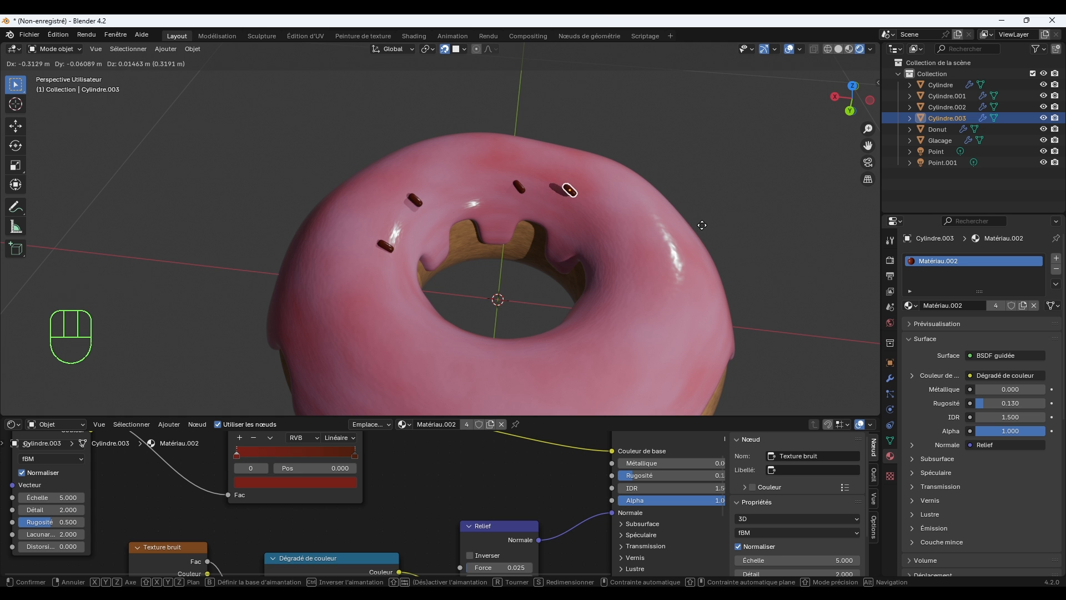
pyautogui.click(720, 236)
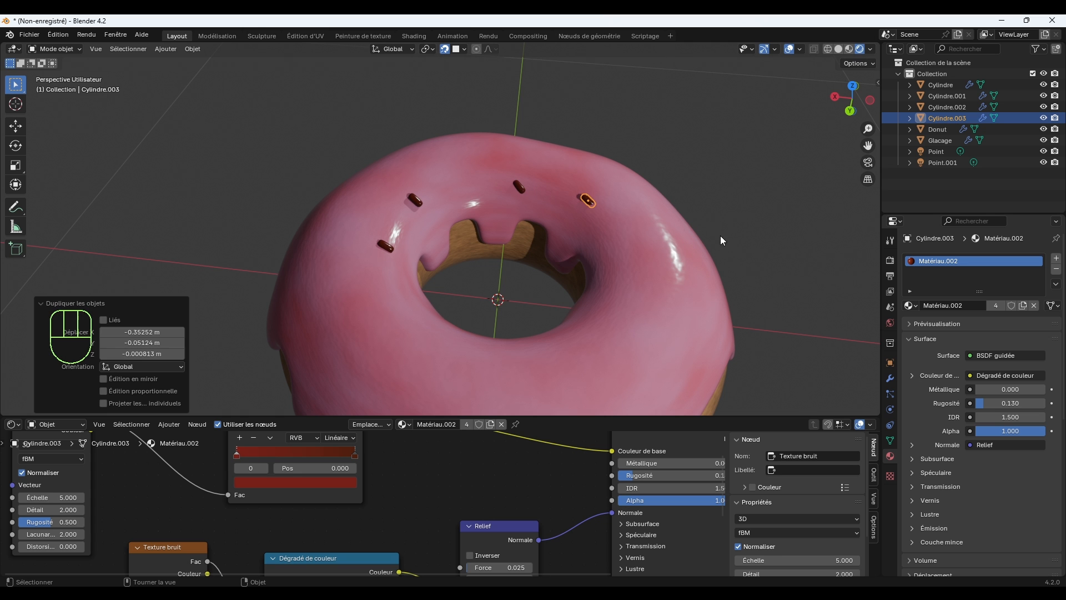
# Add three more sprinkle copies around the donut hole, filling the -X and +Y sides of the icing.
pyautogui.moveTo(562, 215); pyautogui.dragTo(692, 226, button='middle')
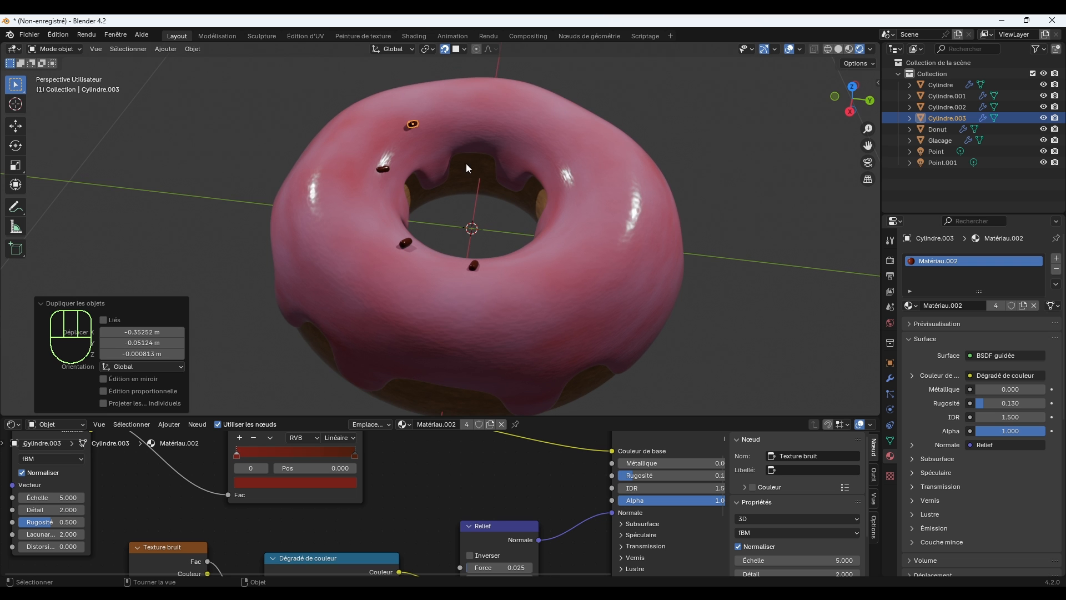
pyautogui.hotkey('shift', 'd')
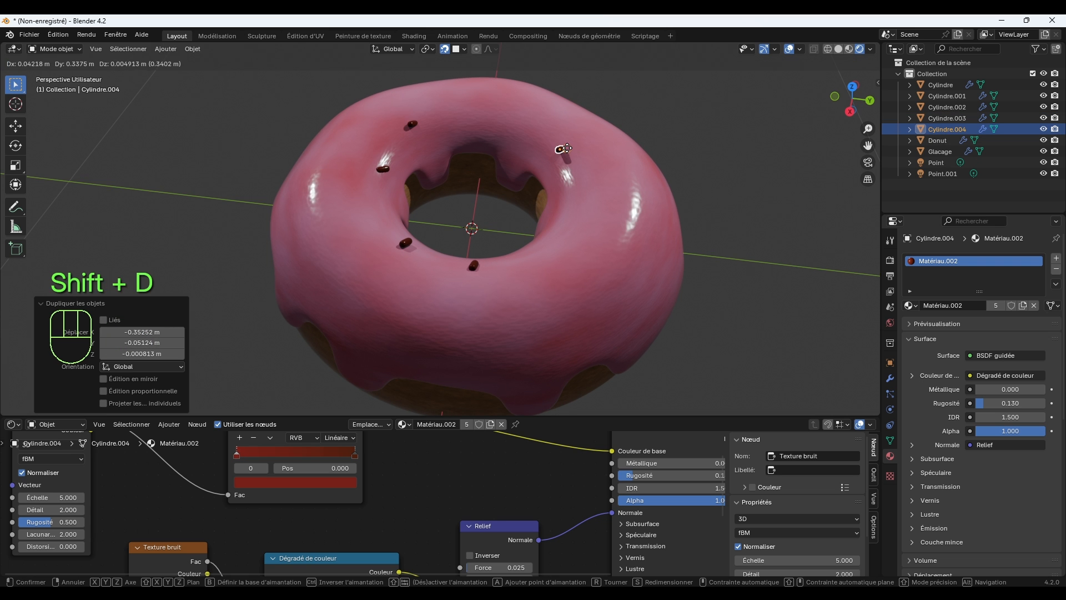
pyautogui.click(567, 153)
pyautogui.click(412, 124)
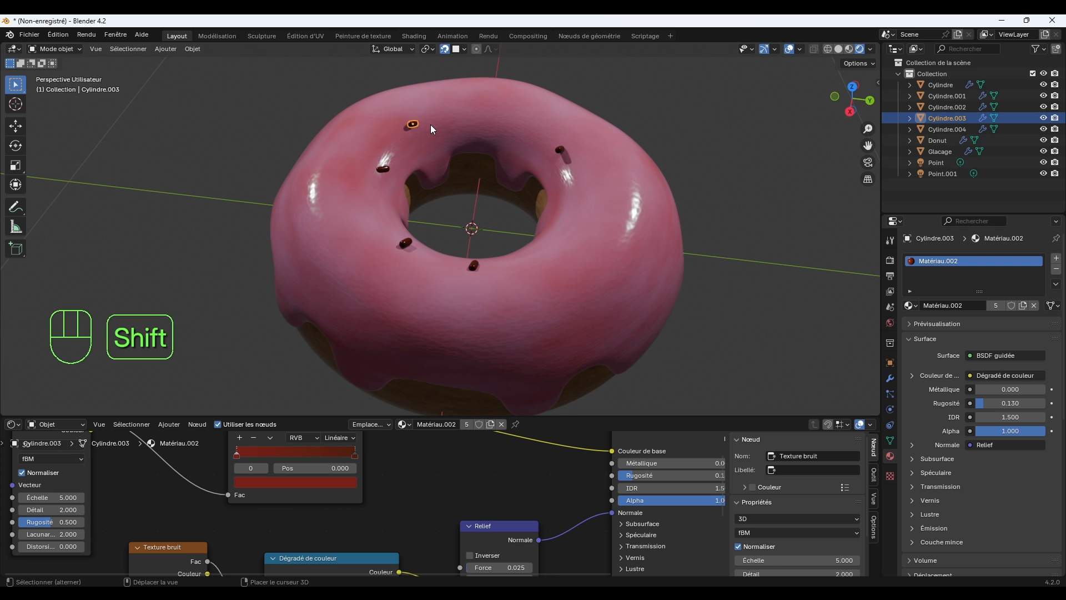
pyautogui.hotkey('shift', 'd')
pyautogui.click(494, 115)
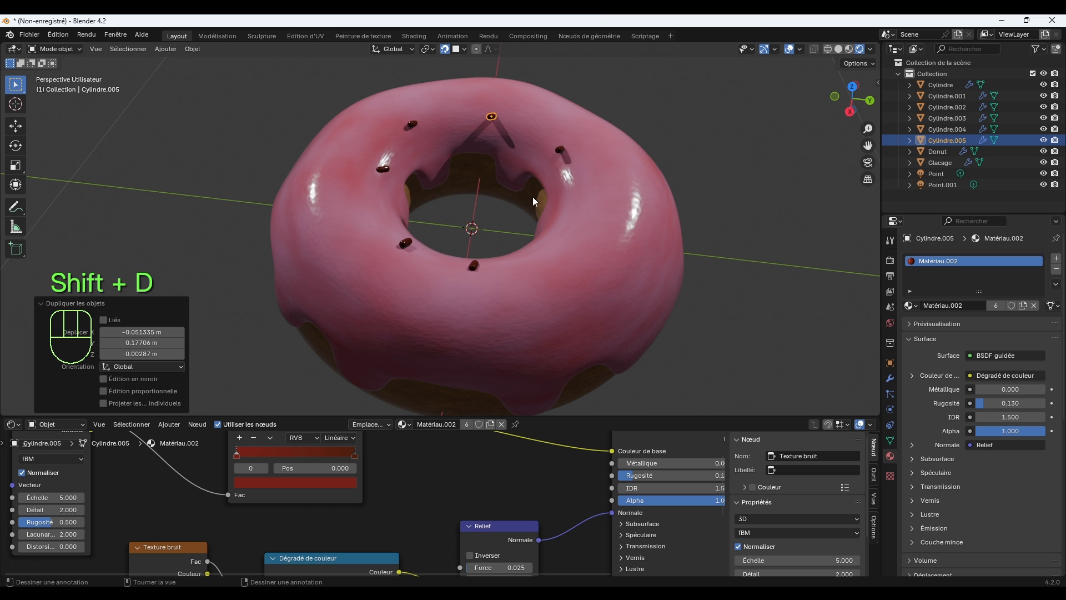
pyautogui.hotkey('shift', 'd')
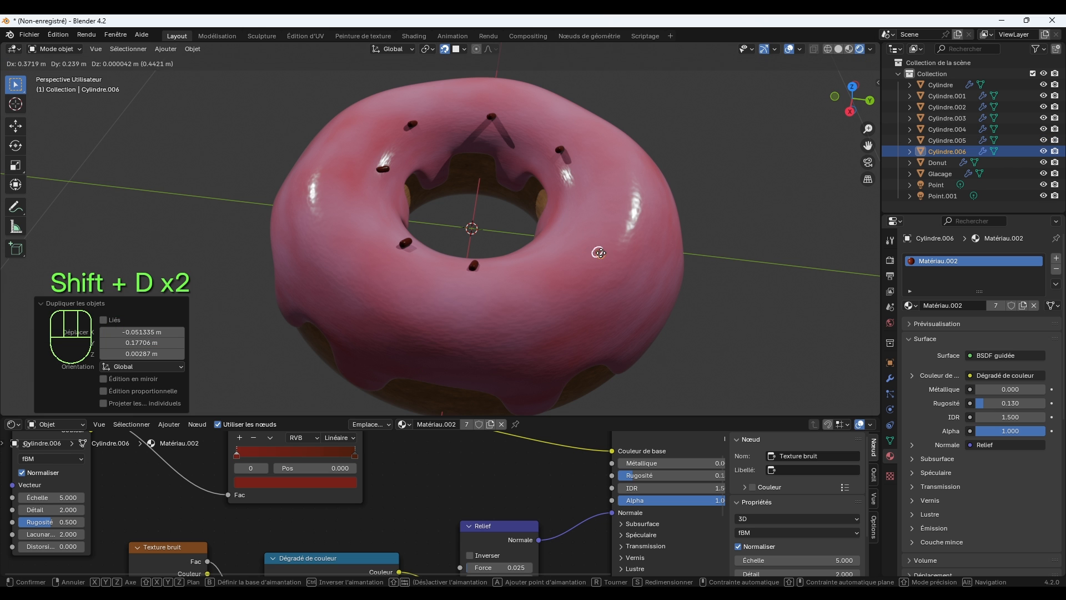
pyautogui.click(570, 230)
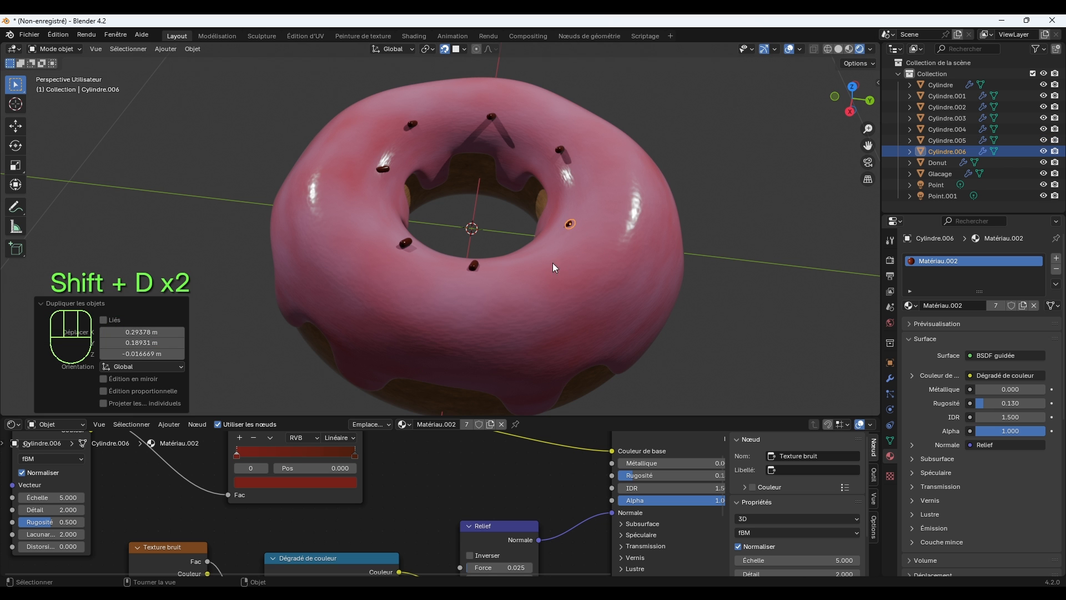
# Rotate the sprinkle on the icing's -X/+Y side by -61.1° and 7.75° in the view, and move it farther from the hole.
pyautogui.moveTo(541, 235); pyautogui.dragTo(689, 259, button='middle')
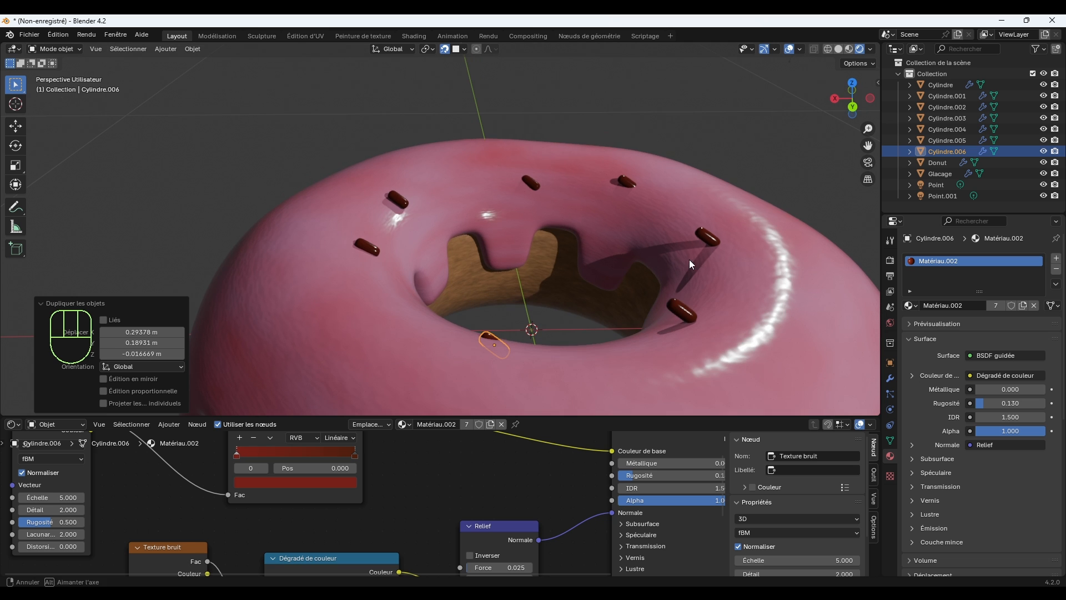
pyautogui.click(683, 310)
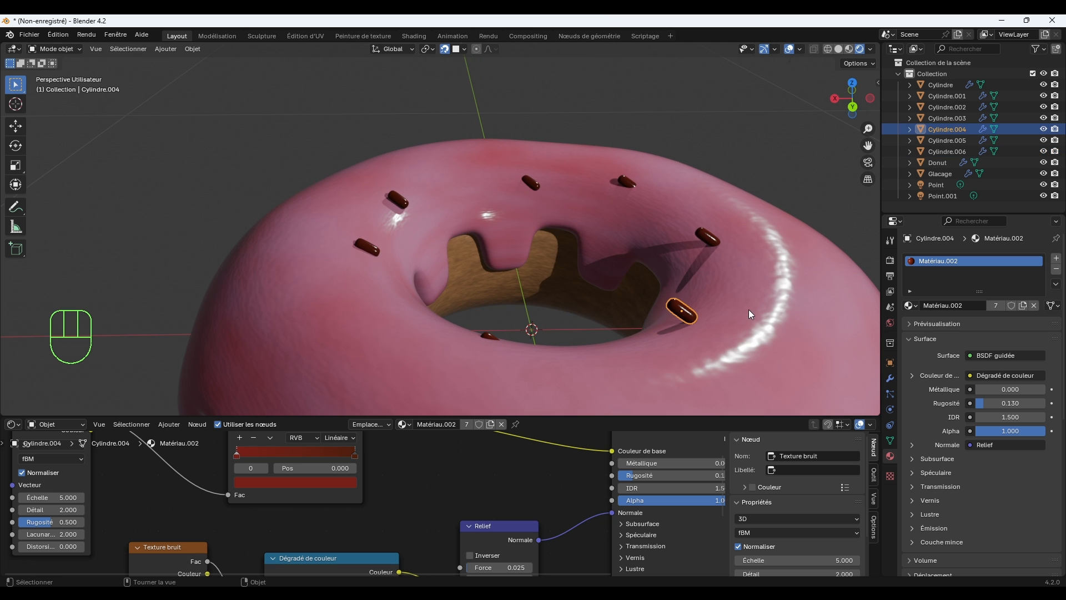
pyautogui.press('r')
pyautogui.click(714, 292)
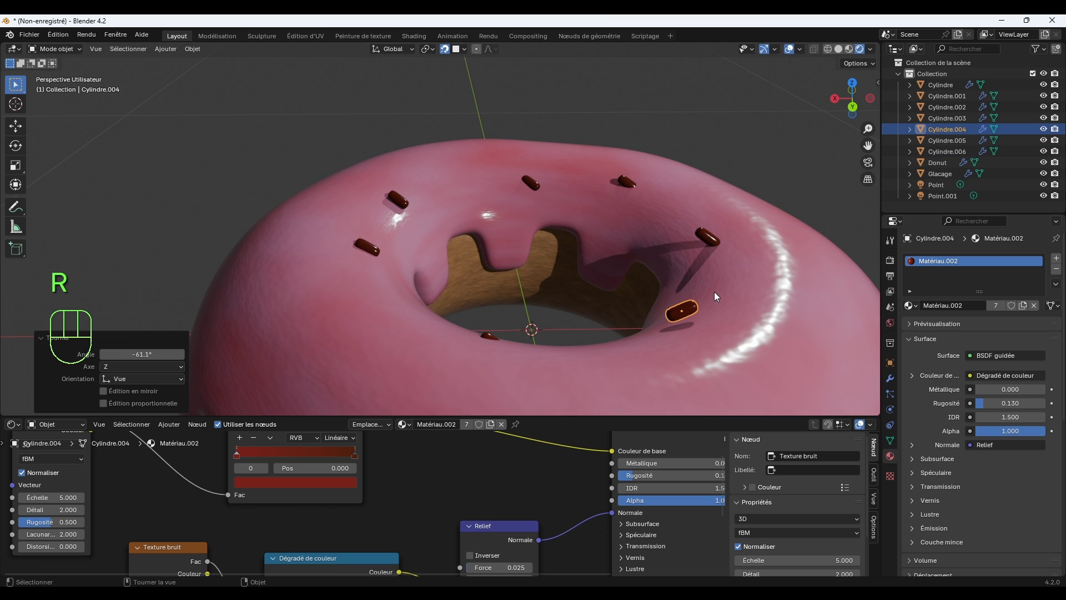
pyautogui.press('r')
pyautogui.click(730, 289)
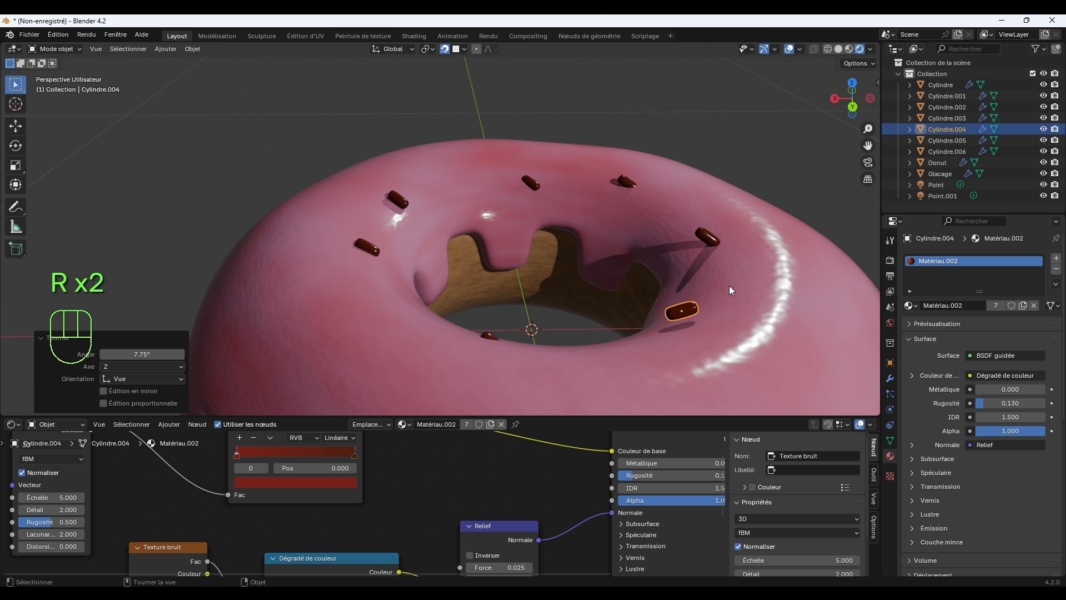
pyautogui.press('g')
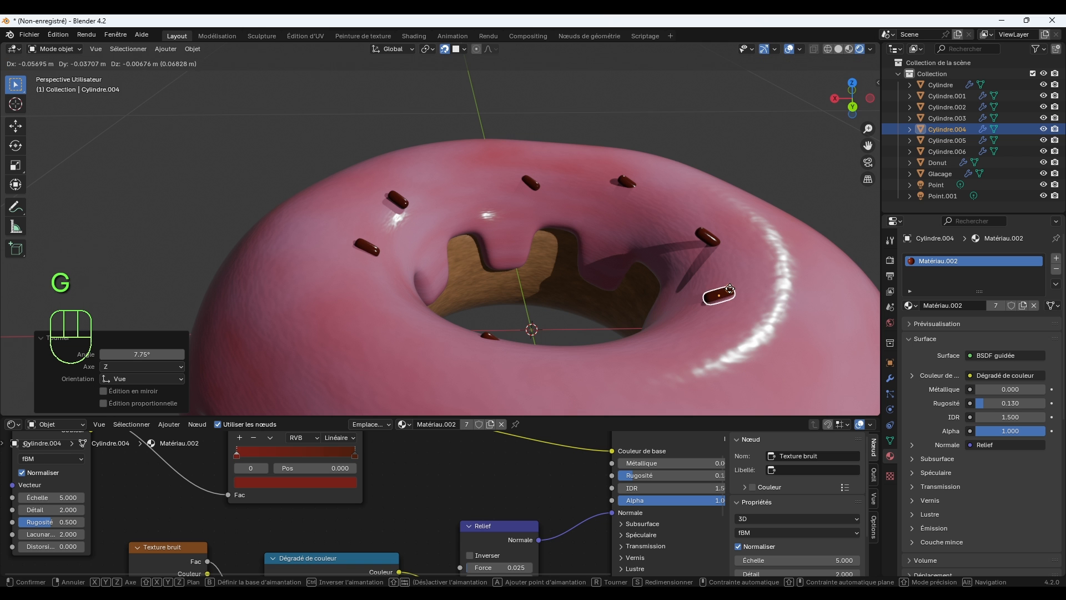
pyautogui.click(727, 260)
# Rotate the sprinkle on the icing's -X side by -97.8° in the view and shift it about 0.01 m along the surface.
pyautogui.click(710, 237)
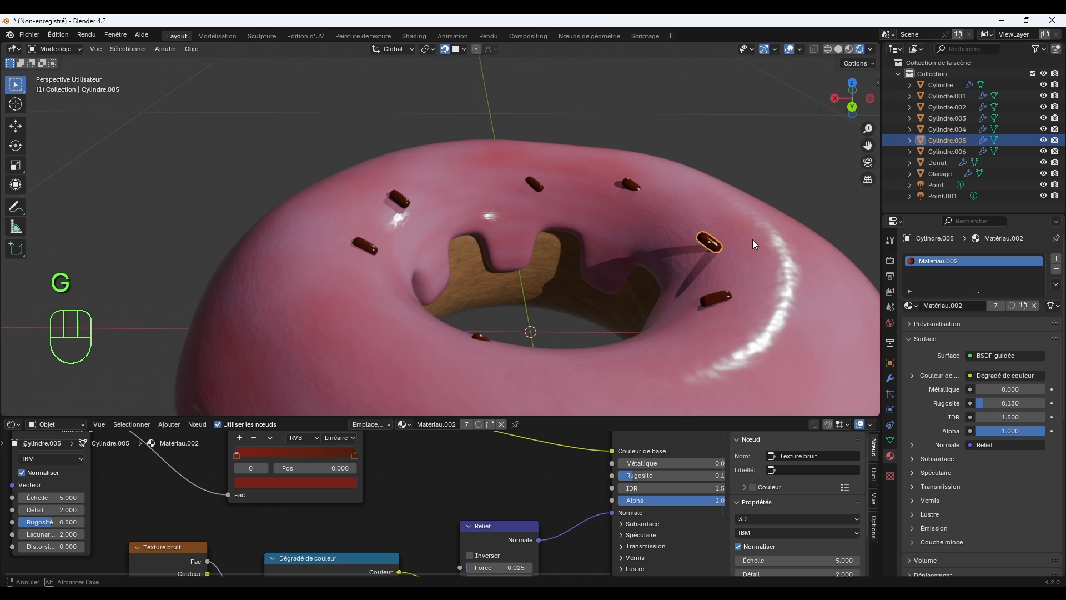
pyautogui.moveTo(752, 239); pyautogui.dragTo(755, 278, button='middle')
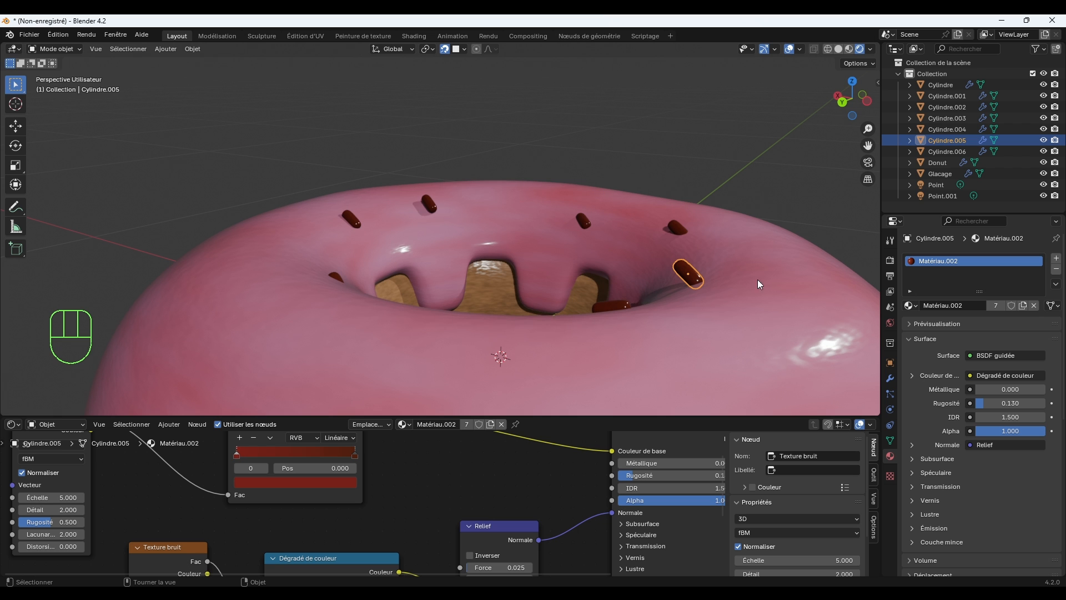
pyautogui.press('r')
pyautogui.click(678, 185)
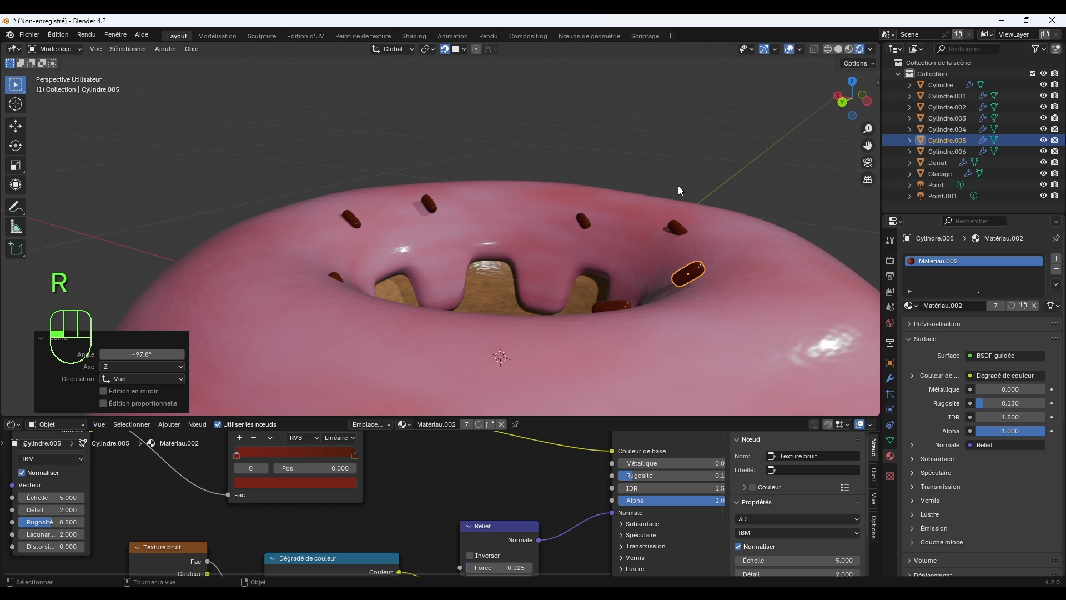
pyautogui.press('g')
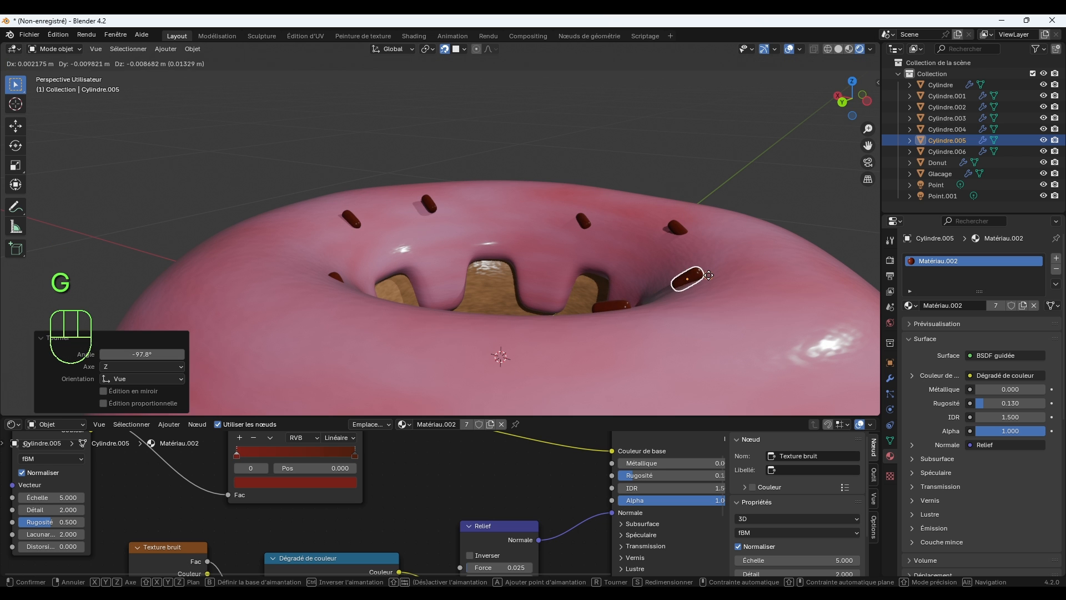
pyautogui.click(709, 275)
# Rotate the sprinkle on the icing's -X/-Y side in the view to vary its direction.
pyautogui.moveTo(730, 257); pyautogui.dragTo(686, 302, button='middle')
pyautogui.click(639, 275)
pyautogui.press('r')
pyautogui.click(724, 331)
# Rotate the original sprinkle by -45.8°, tilt it about 22° from a lower side view, and deselect it.
pyautogui.click(379, 199)
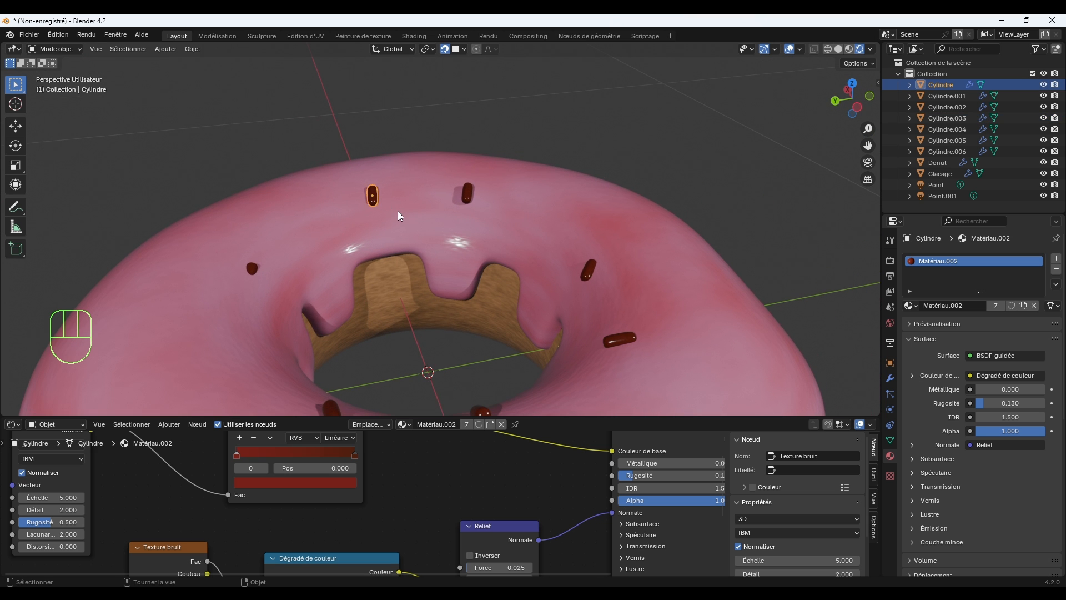
pyautogui.press('r')
pyautogui.click(435, 184)
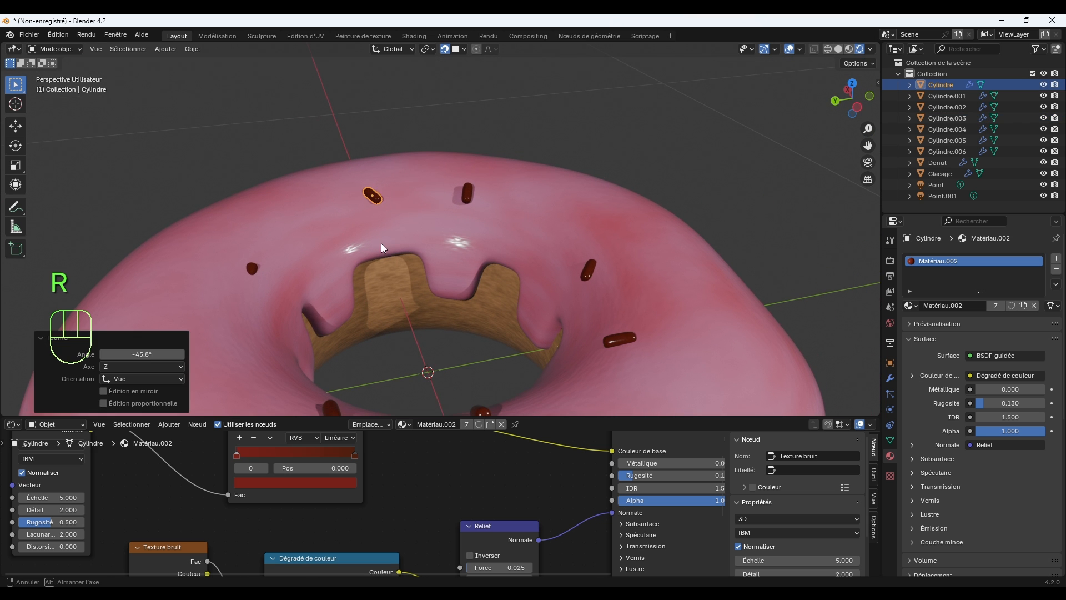
pyautogui.moveTo(381, 243); pyautogui.dragTo(459, 222, button='middle')
pyautogui.press('r')
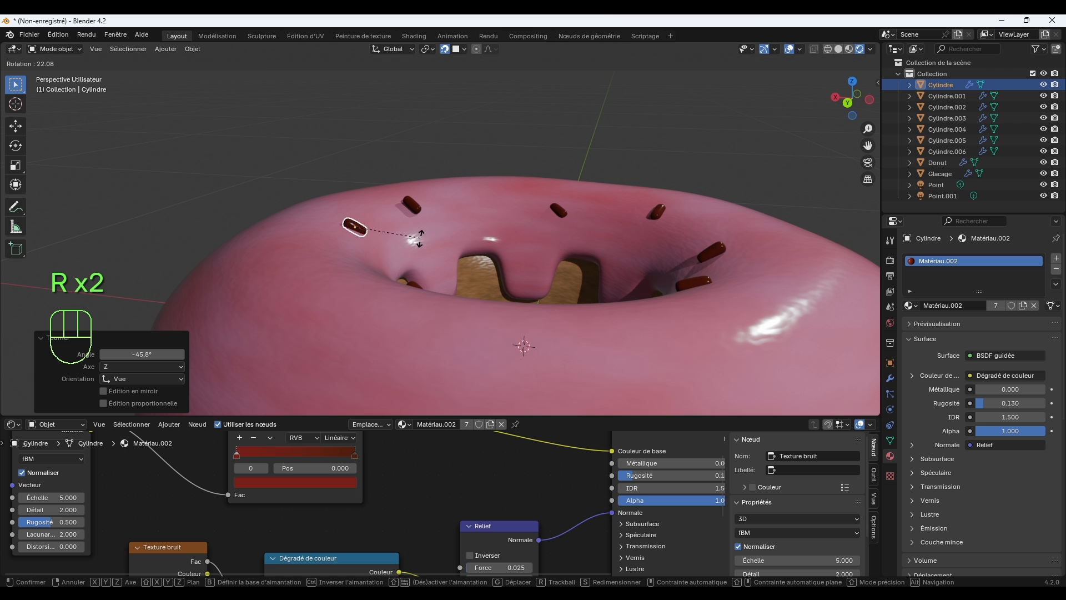
pyautogui.click(420, 236)
pyautogui.click(596, 175)
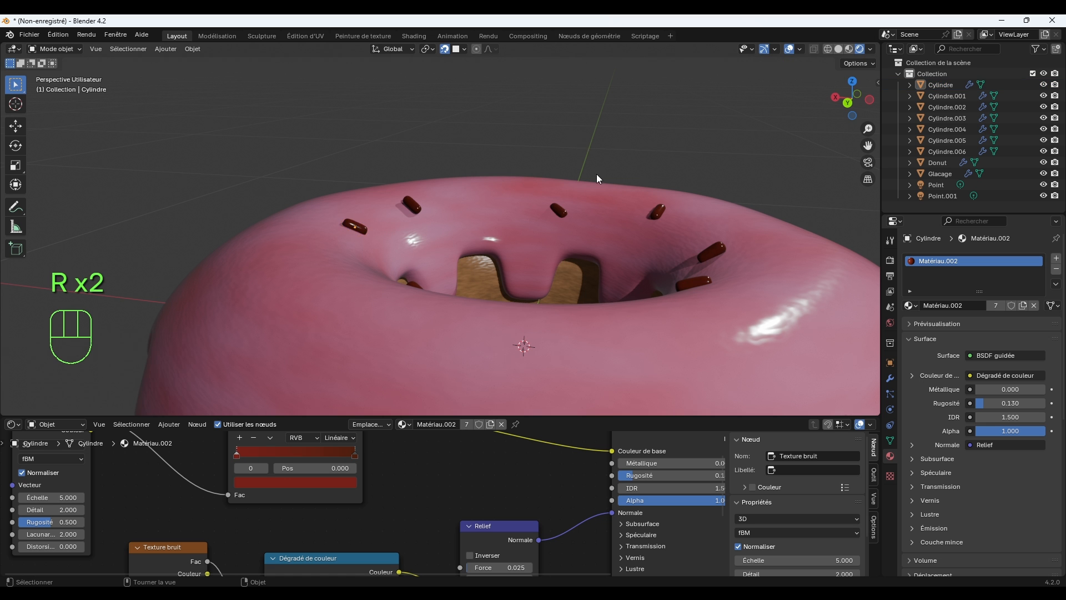
# Rotate the half-buried sprinkle on the icing's +Y side by -35.4° in the view and move it onto the icing's surface.
pyautogui.scroll(-3, 596, 175)
pyautogui.moveTo(638, 225); pyautogui.dragTo(528, 240, button='middle')
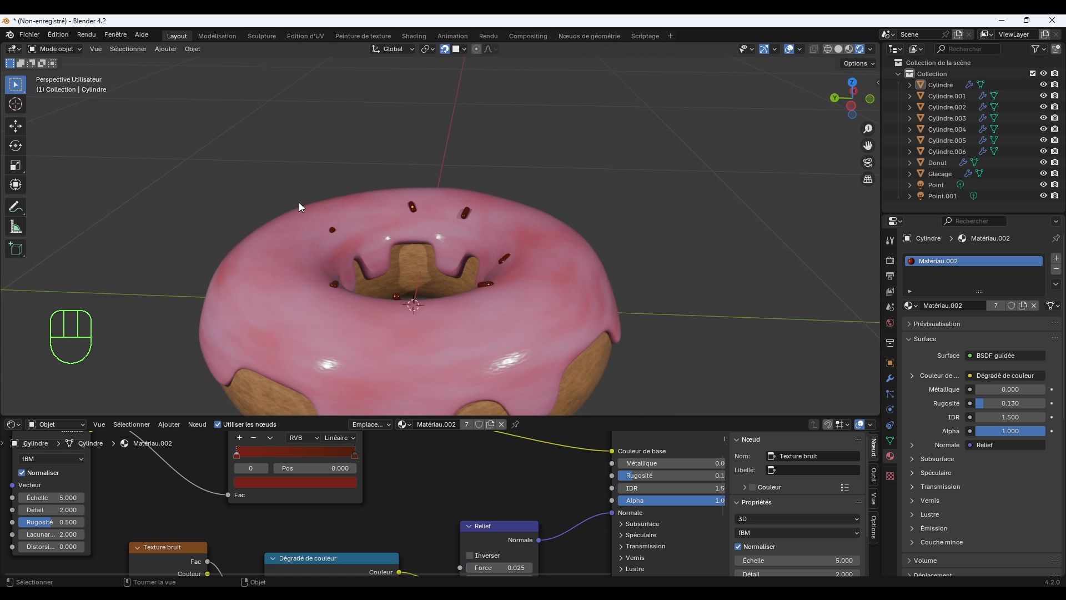
pyautogui.click(329, 230)
pyautogui.moveTo(310, 231); pyautogui.dragTo(375, 272, button='middle')
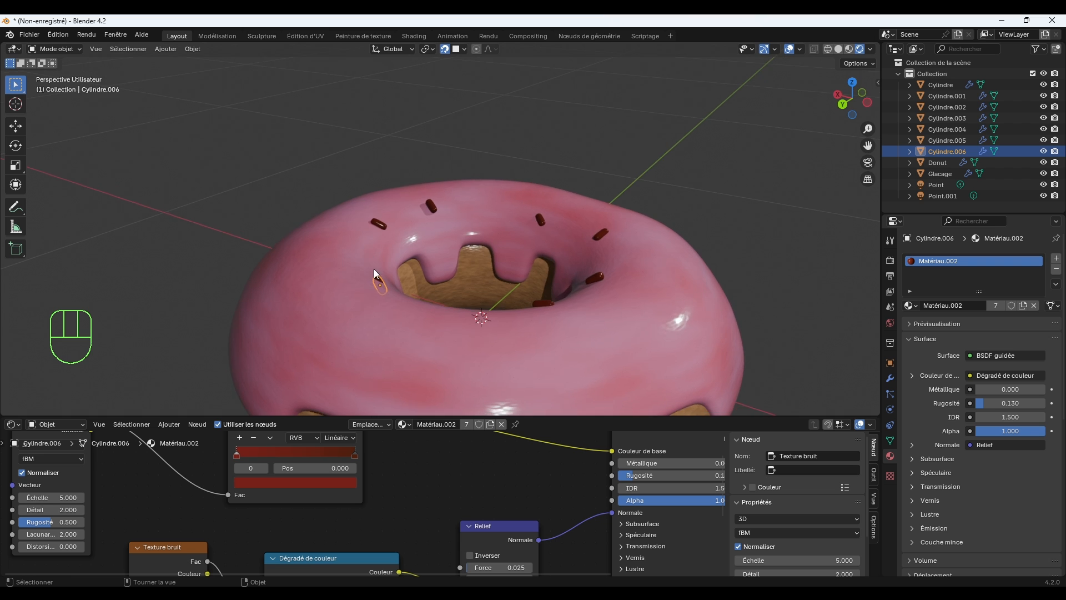
pyautogui.scroll(3, 381, 275)
pyautogui.press('r')
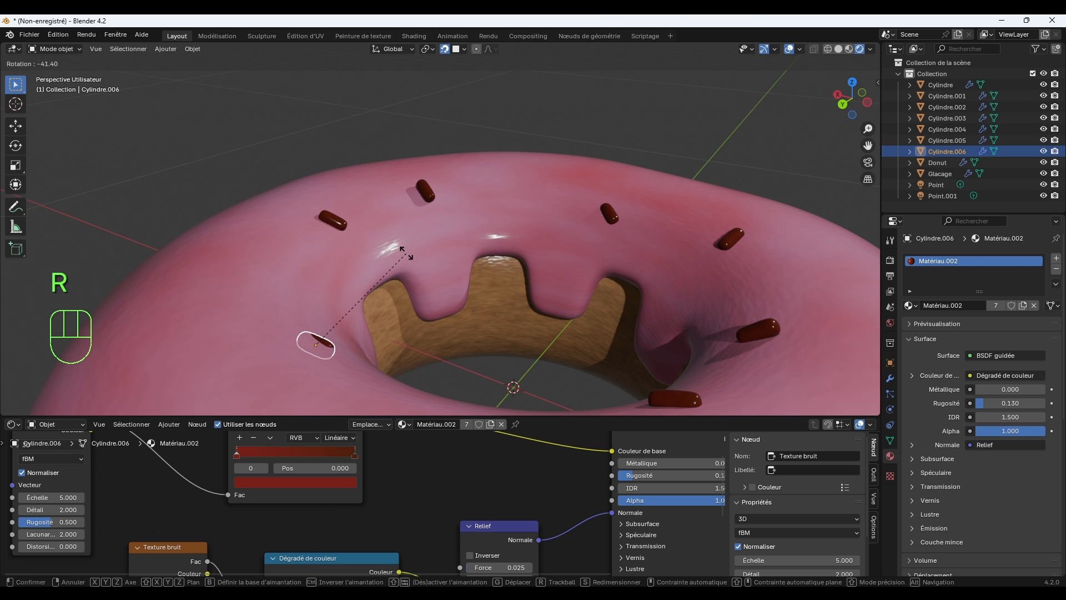
pyautogui.click(388, 319)
pyautogui.press('g')
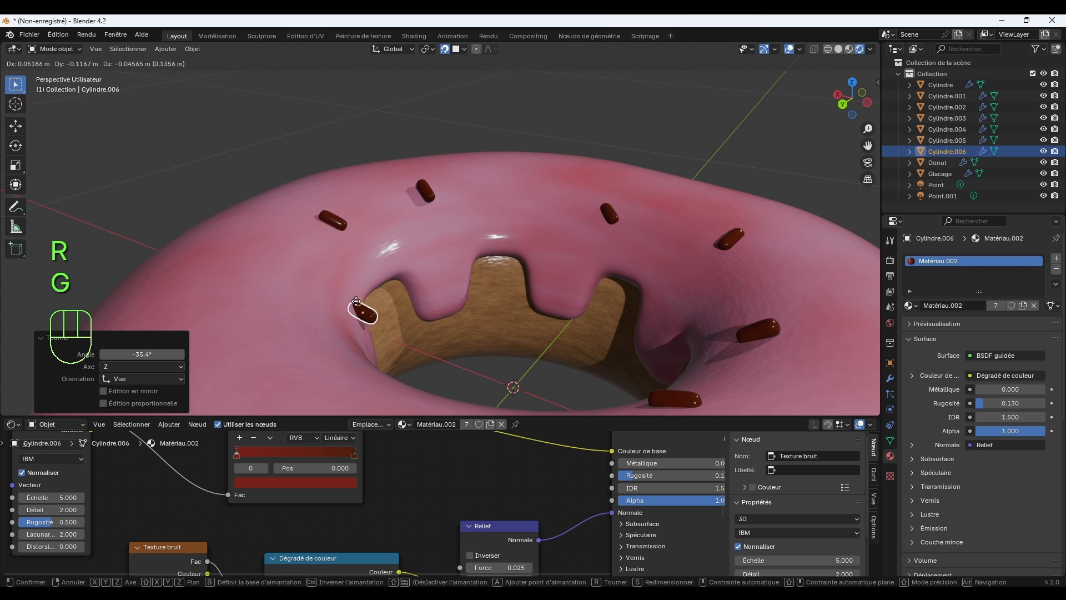
pyautogui.click(312, 298)
# Rotate the +Y-side sprinkle a further 19.3°, move it about 0.07 m along the icing toward the original sprinkle, and deselect it.
pyautogui.press('r')
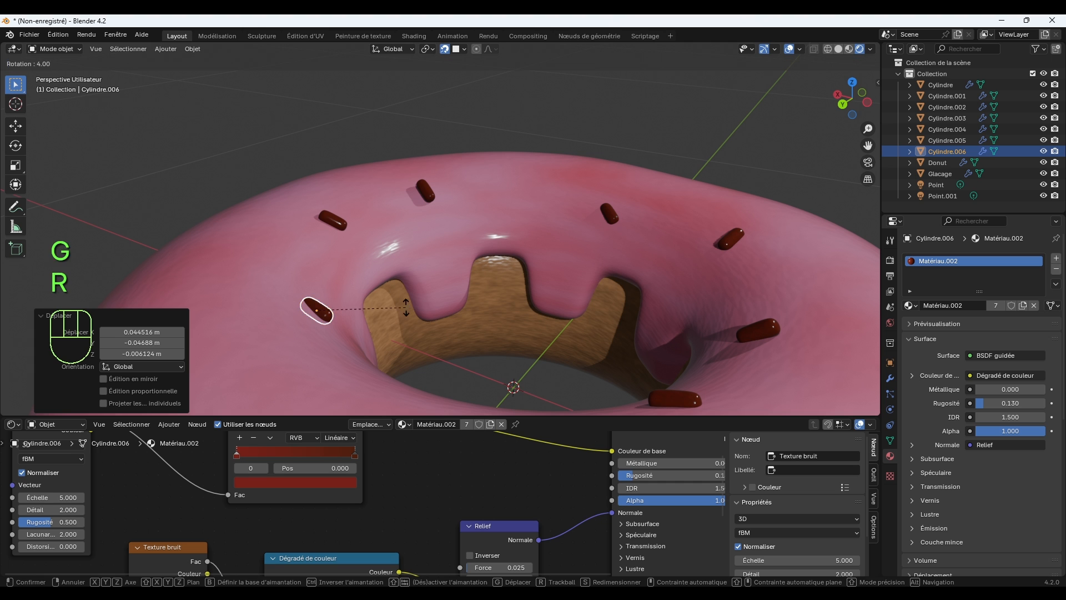
pyautogui.click(414, 332)
pyautogui.press('g')
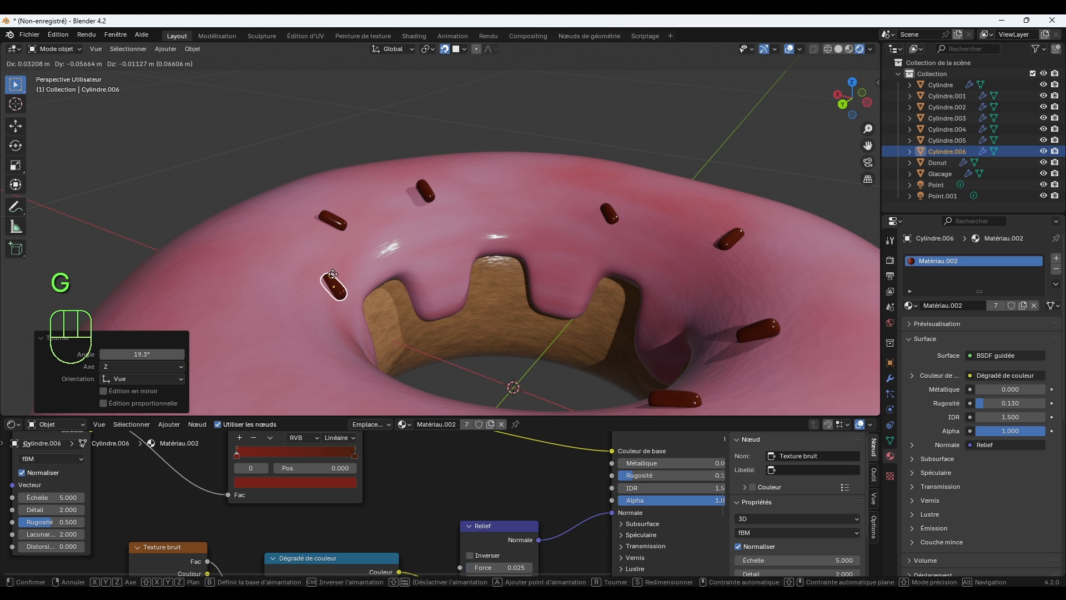
pyautogui.click(333, 274)
pyautogui.hotkey('alt', 'a')
pyautogui.moveTo(556, 181); pyautogui.dragTo(571, 254, button='middle')
pyautogui.scroll(2, 570, 254)
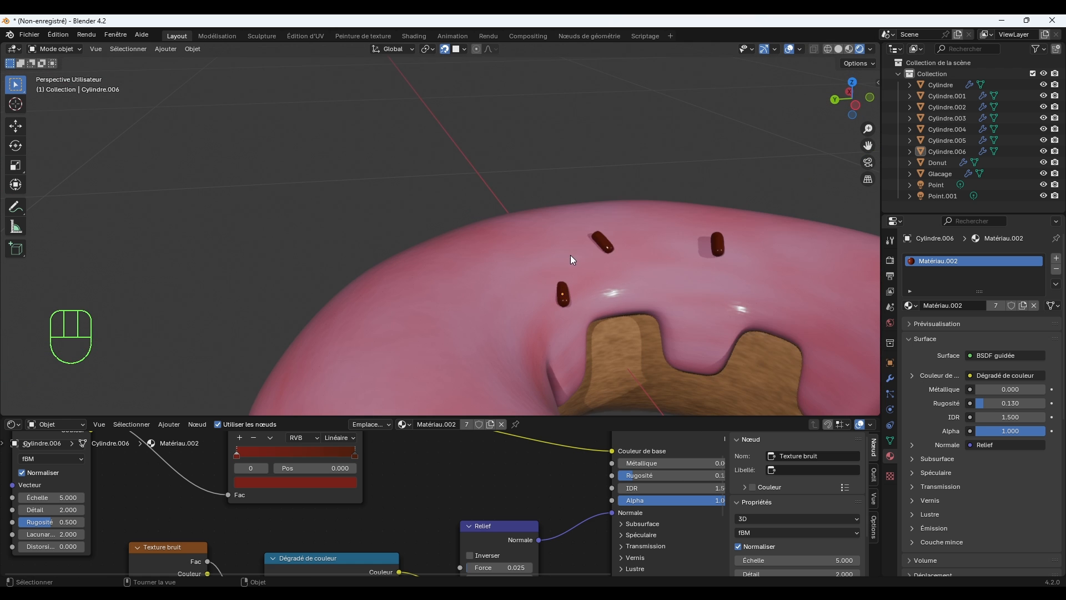
# Move the original sprinkle about 0.32 m in the +Y direction to the outer edge of the icing.
pyautogui.click(607, 245)
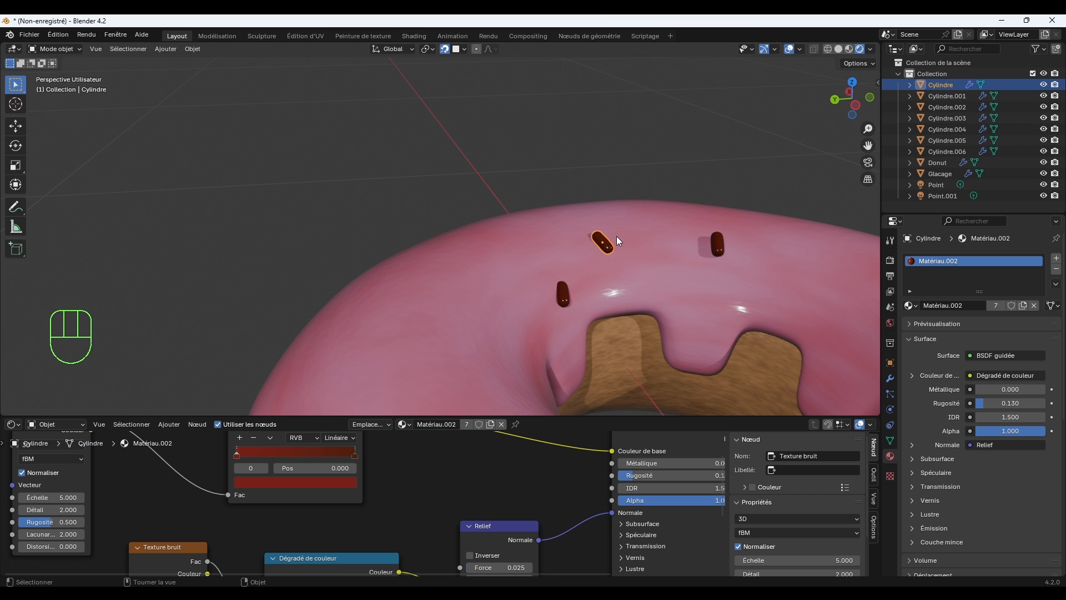
pyautogui.press('g')
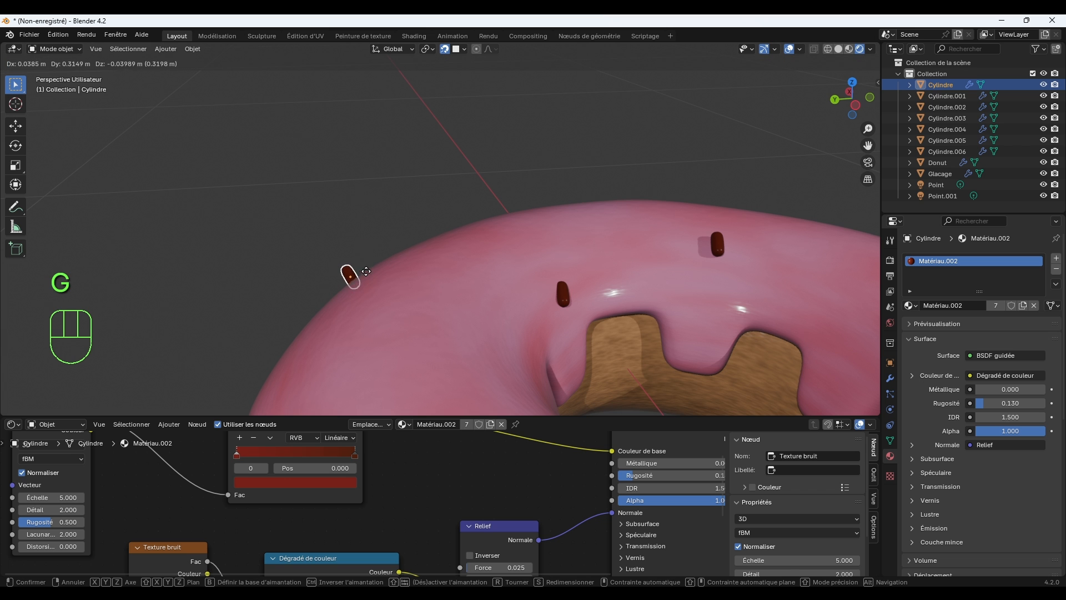
pyautogui.click(362, 268)
pyautogui.moveTo(364, 269); pyautogui.dragTo(405, 259, button='middle')
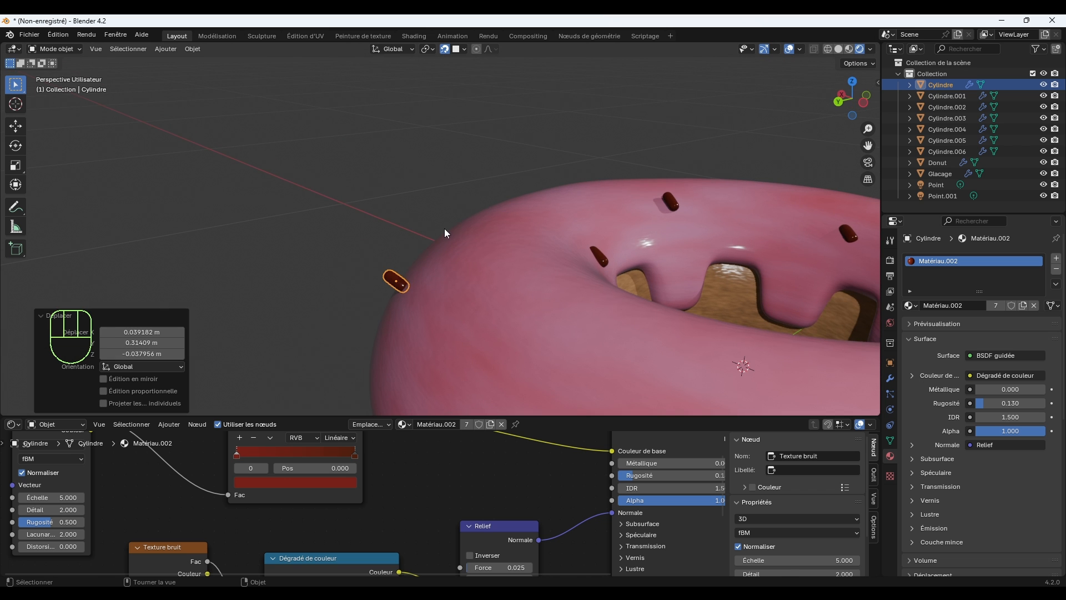
# Rotate the original sprinkle 98.4° in the view and move it about 0.05 m onto the icing's surface.
pyautogui.press('r')
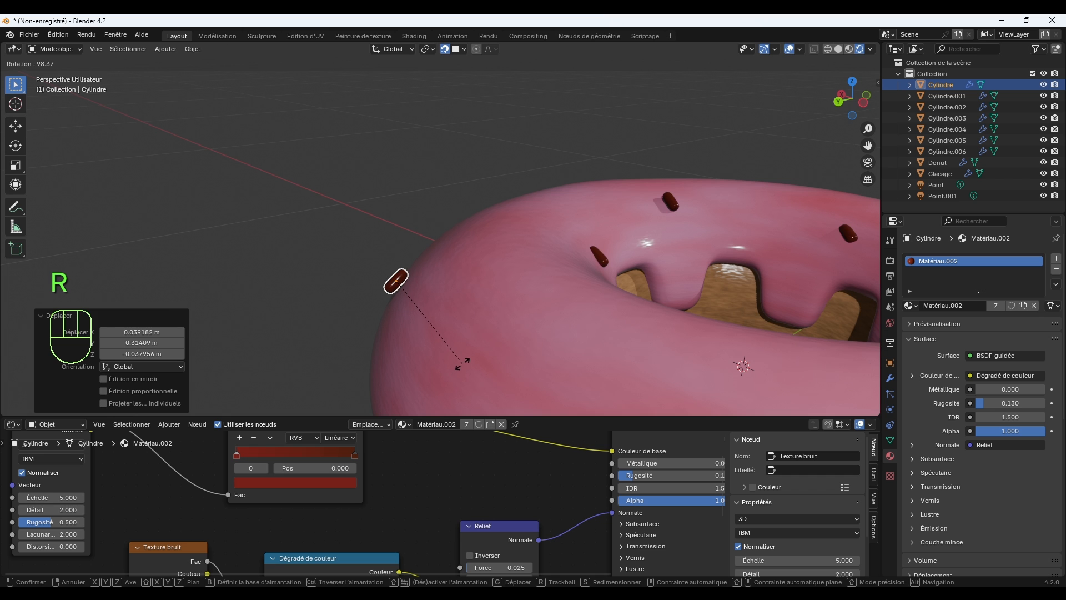
pyautogui.click(463, 365)
pyautogui.press('g')
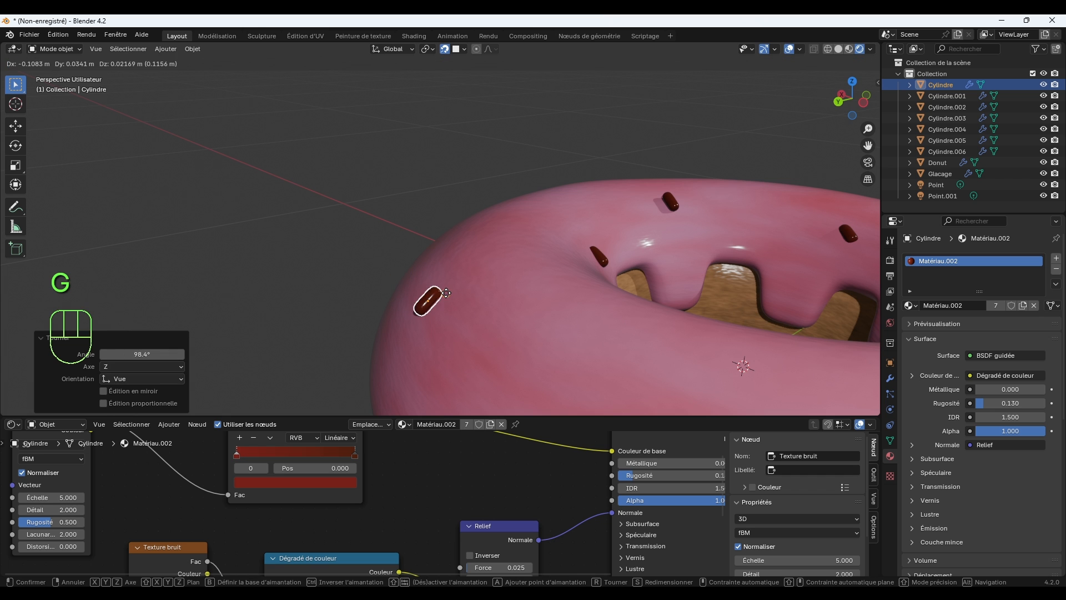
pyautogui.click(434, 270)
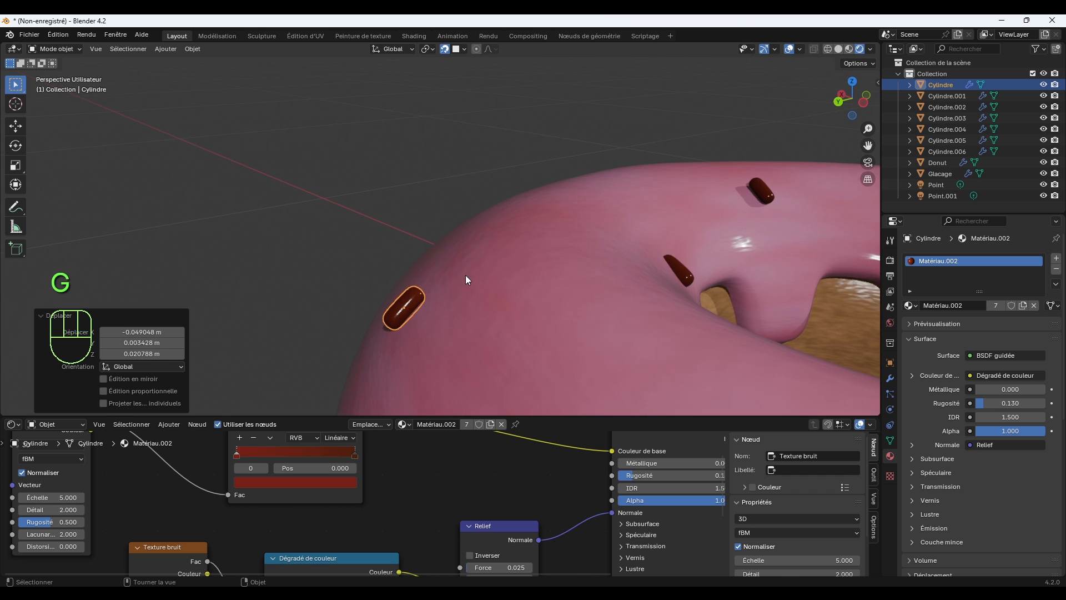
# Rotate the sprinkle half-buried at the rim of the hole (Cylindre.006) by 13° in the view.
pyautogui.click(606, 253)
pyautogui.scroll(2, 625, 258)
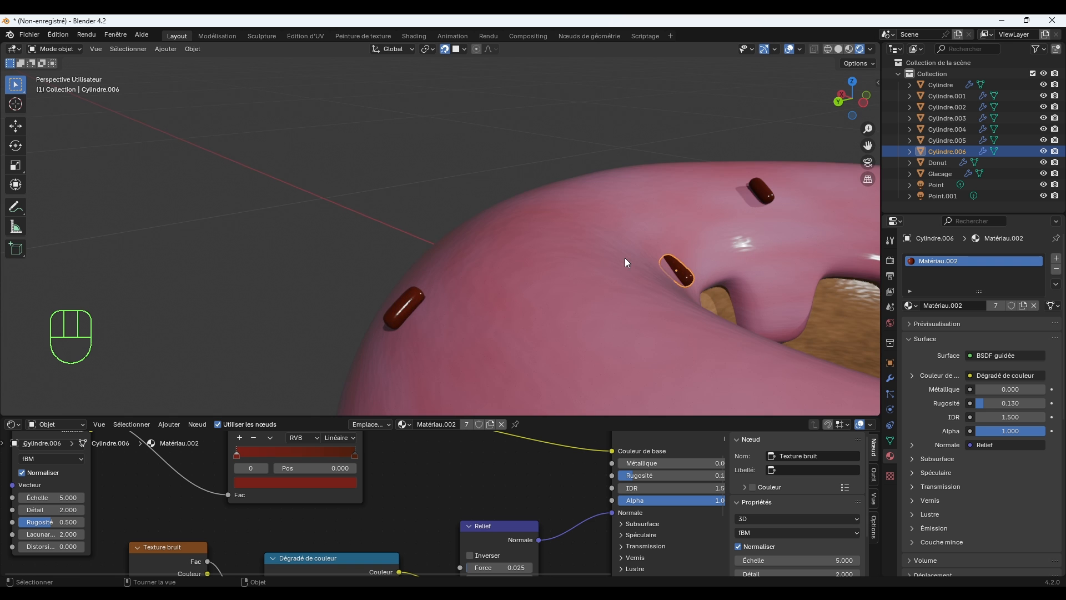
pyautogui.keyDown('shift'); pyautogui.moveTo(689, 259); pyautogui.dragTo(598, 219, button='middle'); pyautogui.keyUp('shift')
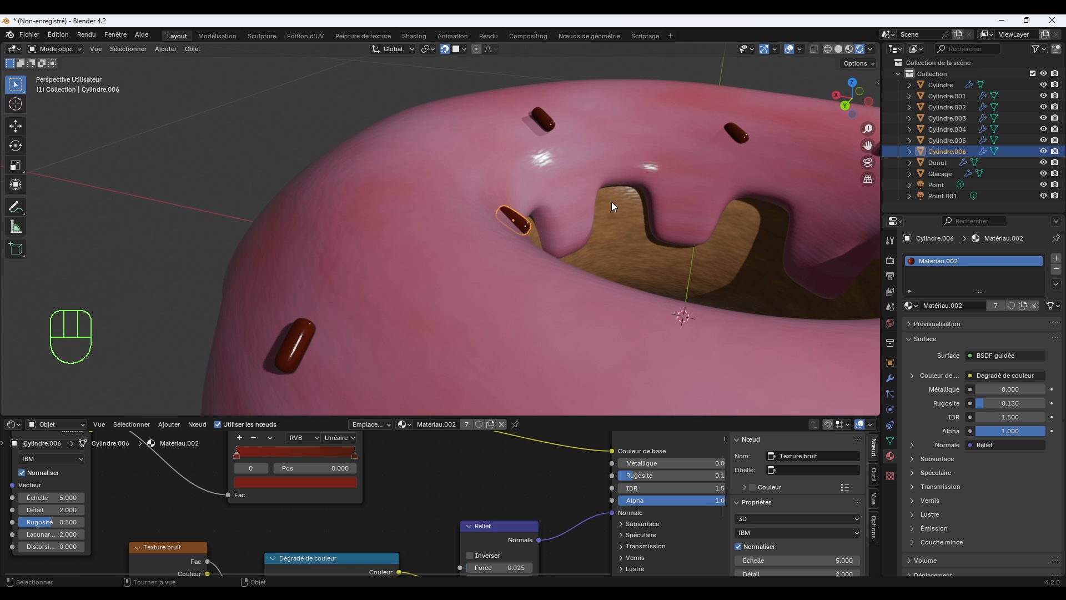
pyautogui.press('r')
pyautogui.click(605, 224)
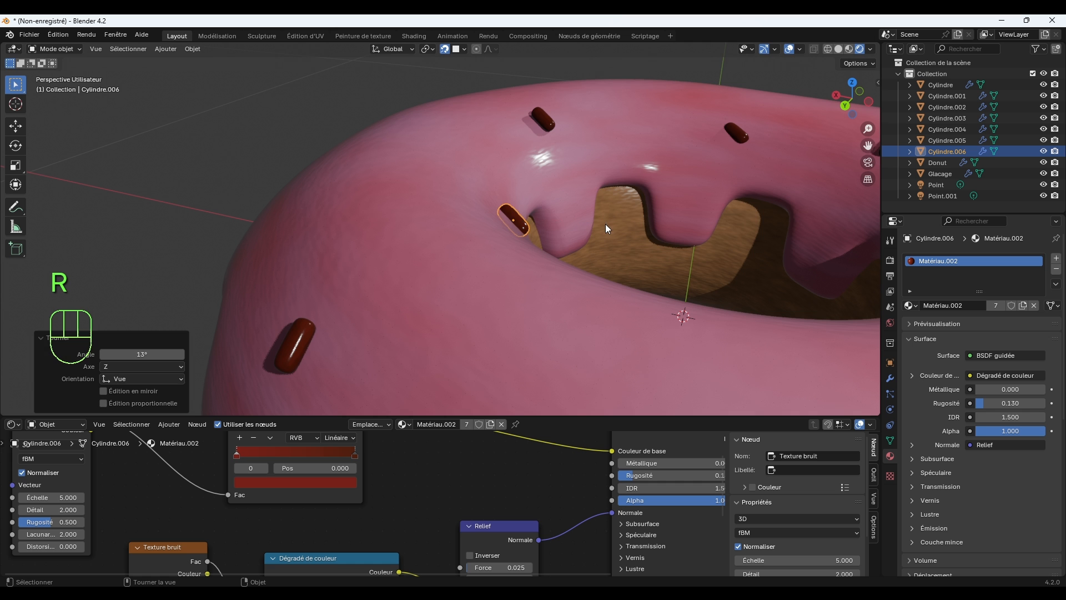
# Move the sprinkle on the hole's -X side (Cylindre.005) about 0.25 m outward past the icing's outer edge.
pyautogui.scroll(-6, 590, 230)
pyautogui.moveTo(614, 248); pyautogui.dragTo(475, 234, button='middle')
pyautogui.keyDown('shift'); pyautogui.moveTo(345, 276); pyautogui.dragTo(501, 251, button='middle'); pyautogui.keyUp('shift')
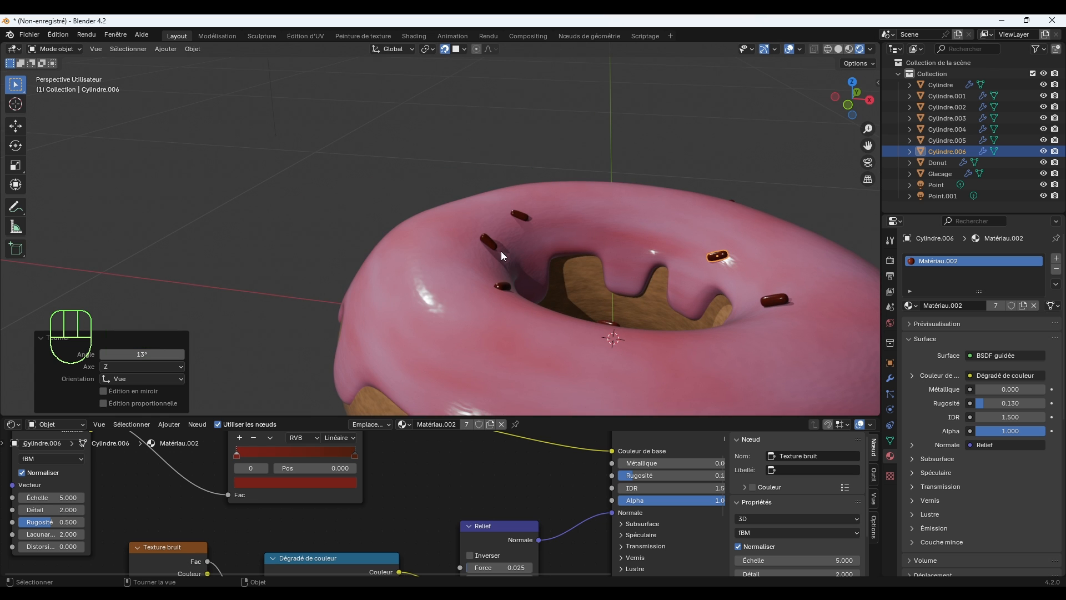
pyautogui.click(499, 248)
pyautogui.press('g')
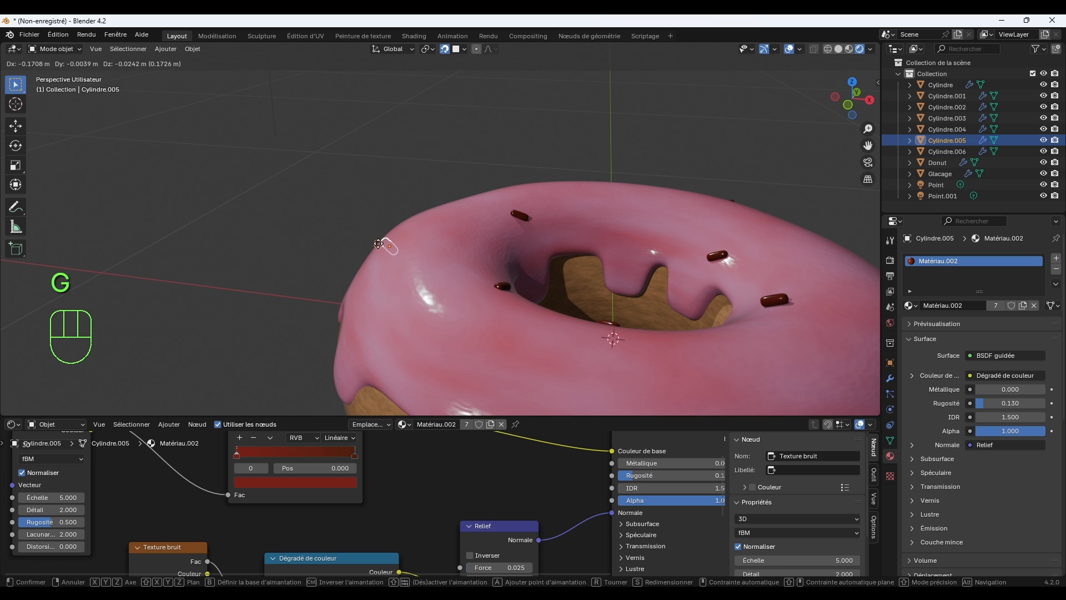
pyautogui.click(323, 243)
# Rotate the -X-side sprinkle 85.6° in the view and move it about 0.06 m back onto the icing's outer edge.
pyautogui.moveTo(314, 245); pyautogui.dragTo(332, 236, button='middle')
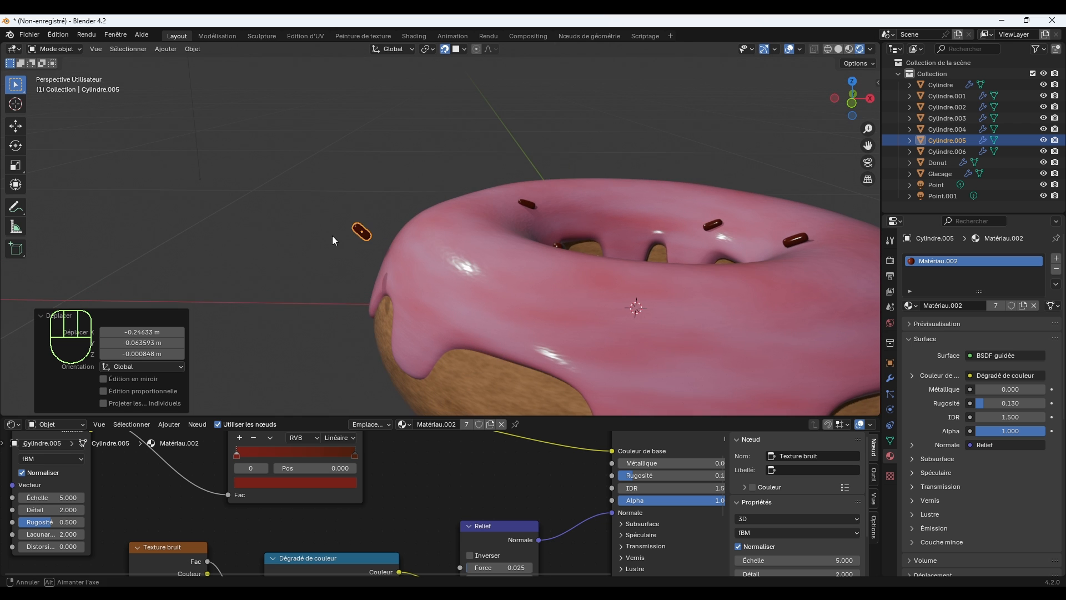
pyautogui.press('r')
pyautogui.click(390, 289)
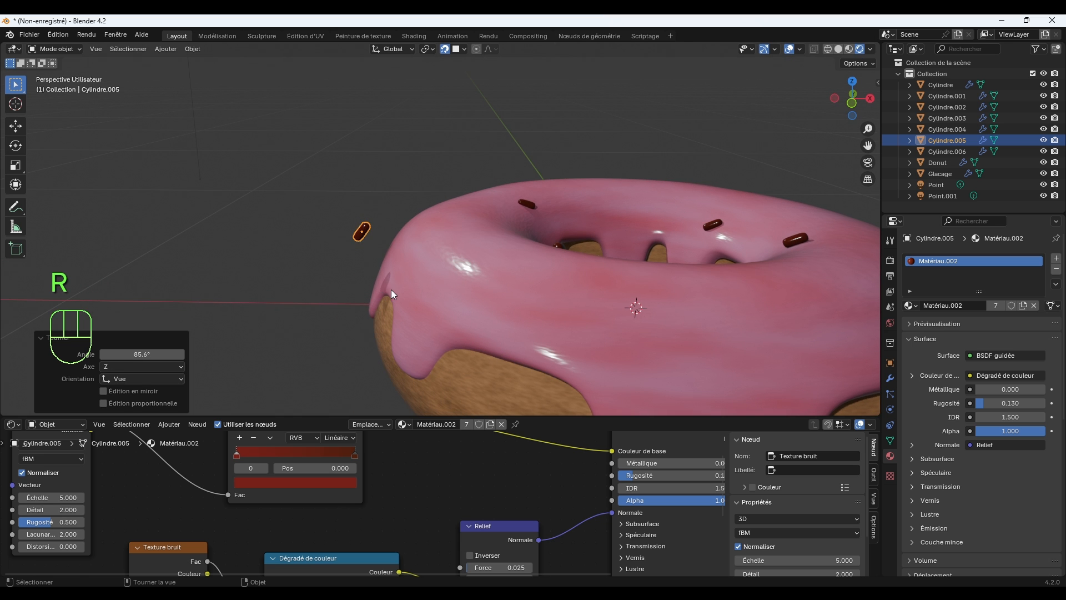
pyautogui.press('g')
pyautogui.click(414, 240)
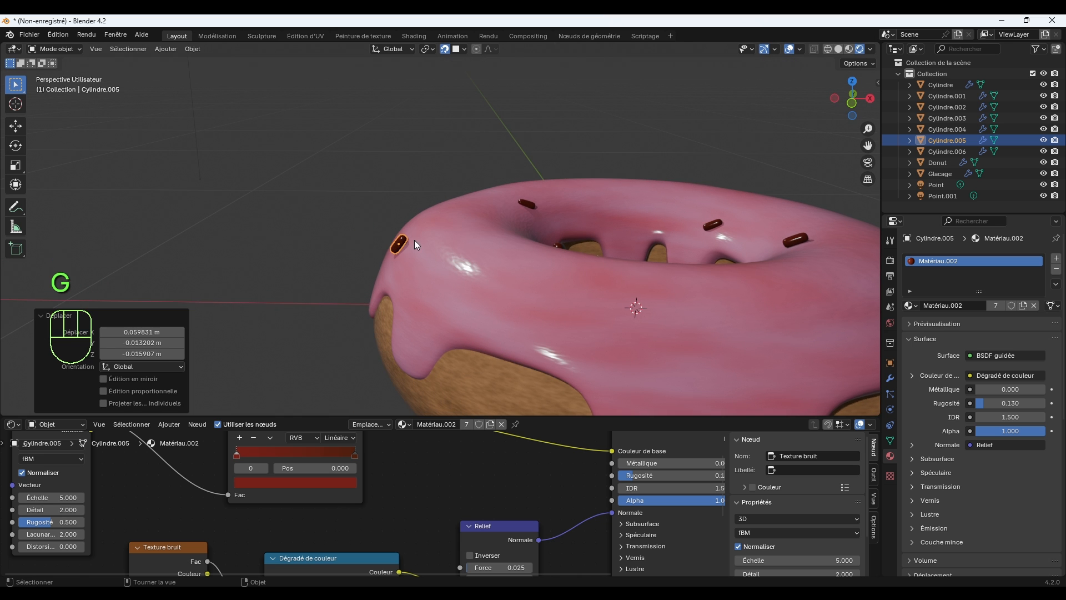
# Rotate the -X-side sprinkle a further 5.76°, sink it into the icing with a move of about 0.02 m, and deselect it.
pyautogui.scroll(3, 416, 253)
pyautogui.scroll(2, 417, 254)
pyautogui.press('r')
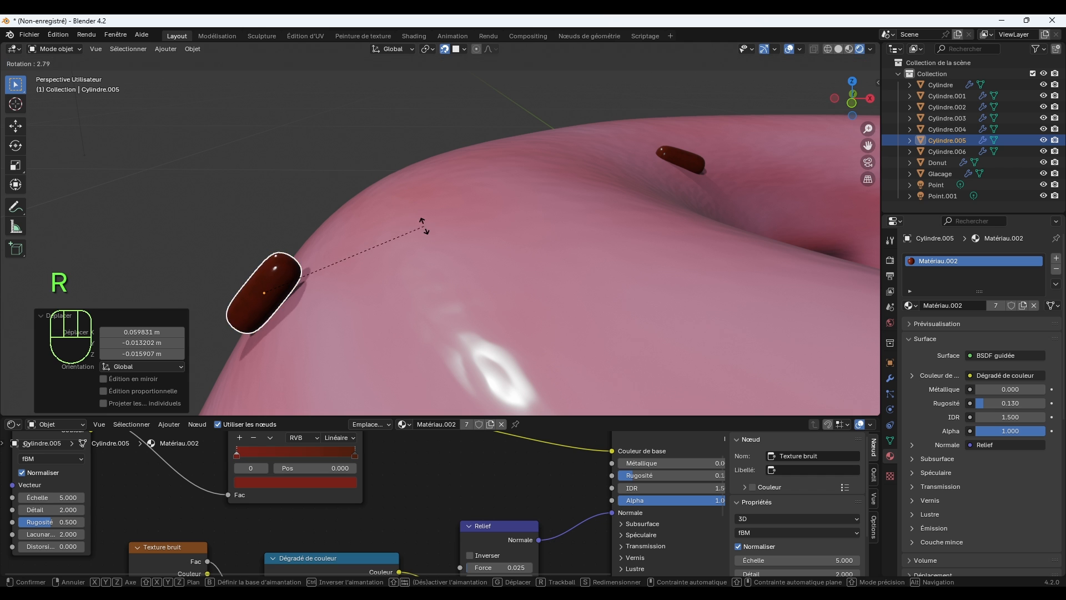
pyautogui.click(427, 233)
pyautogui.press('g')
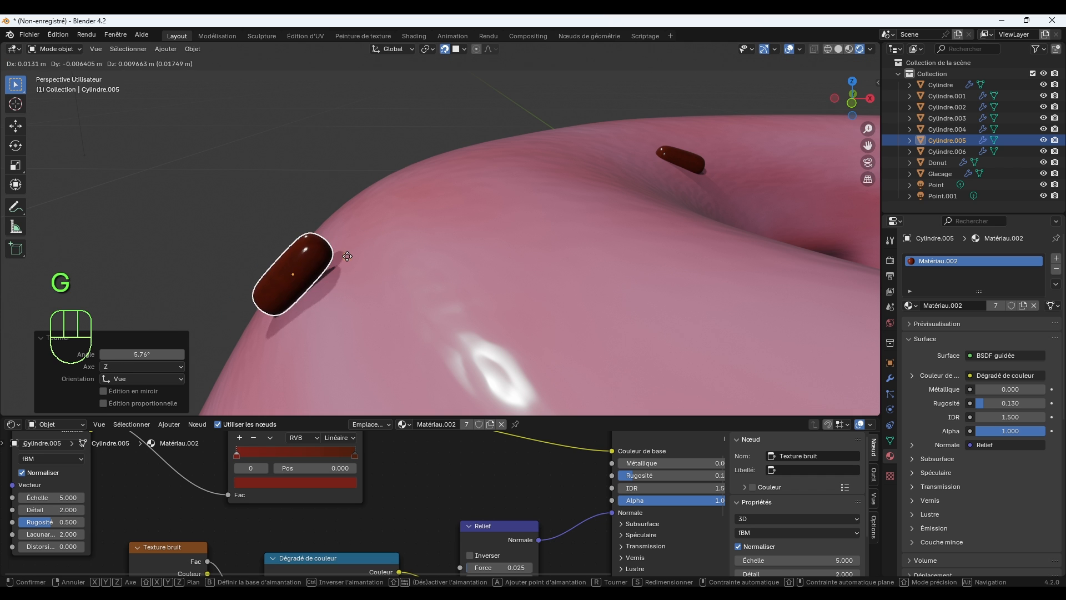
pyautogui.click(349, 257)
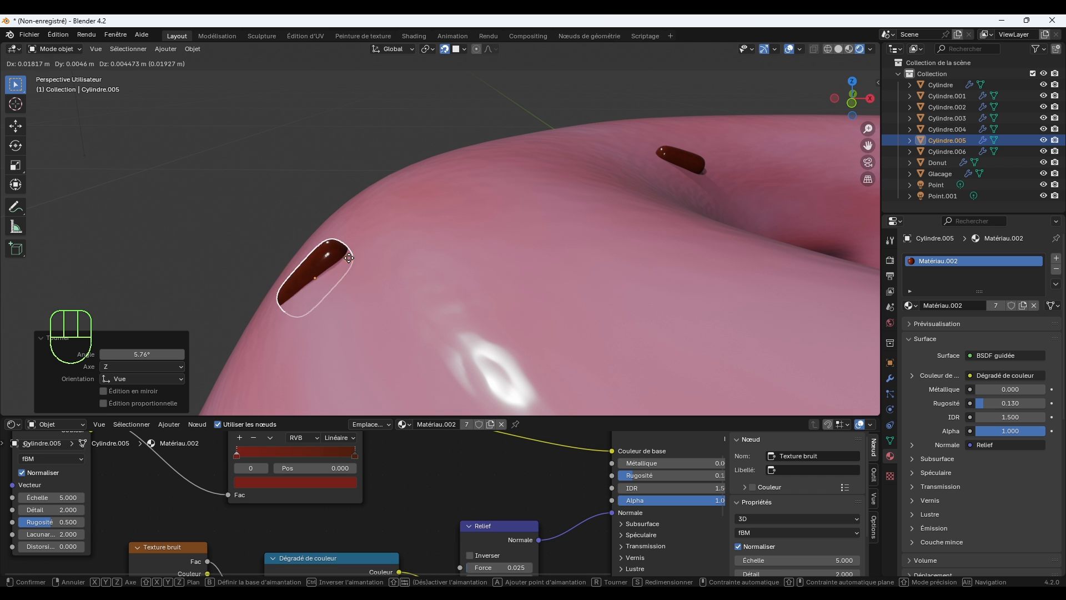
pyautogui.click(372, 171)
# Duplicate the outer sprinkle on the icing's +X side and place the copy about 0.27 m away at the +X/-Y outer edge.
pyautogui.press('Home')
pyautogui.moveTo(542, 258); pyautogui.dragTo(420, 249, button='middle')
pyautogui.moveTo(499, 254); pyautogui.dragTo(539, 224, button='middle')
pyautogui.scroll(1, 608, 203)
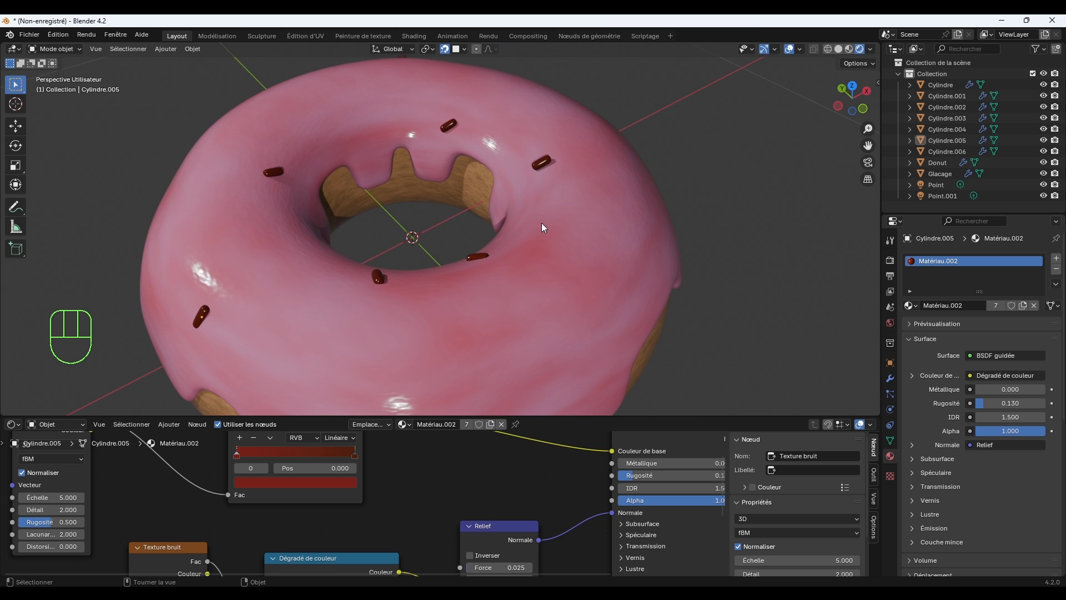
pyautogui.scroll(2, 542, 222)
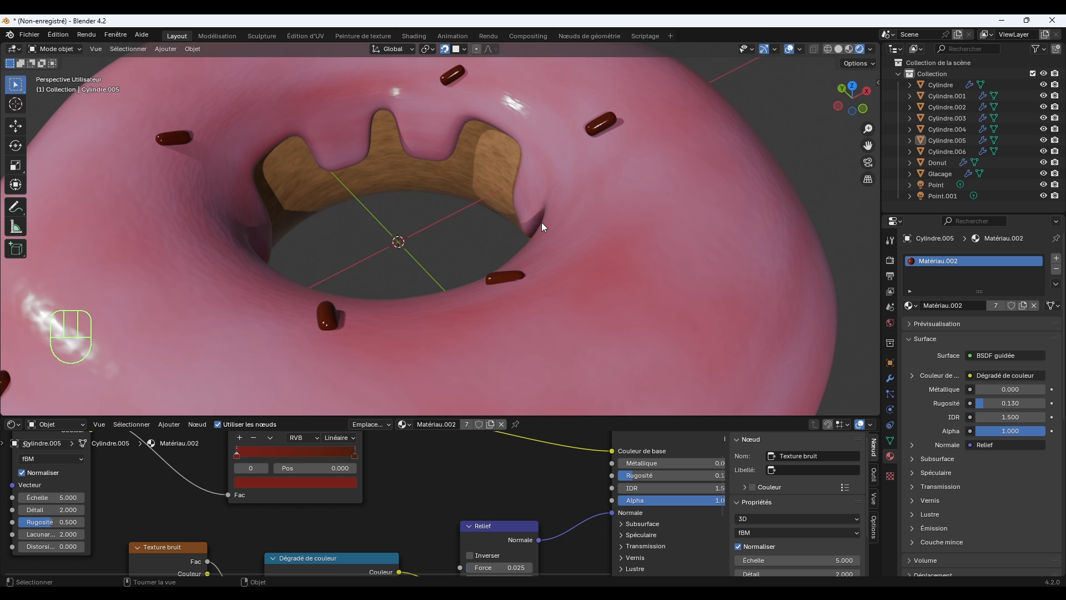
pyautogui.moveTo(542, 222); pyautogui.dragTo(579, 213, button='middle')
pyautogui.click(517, 99)
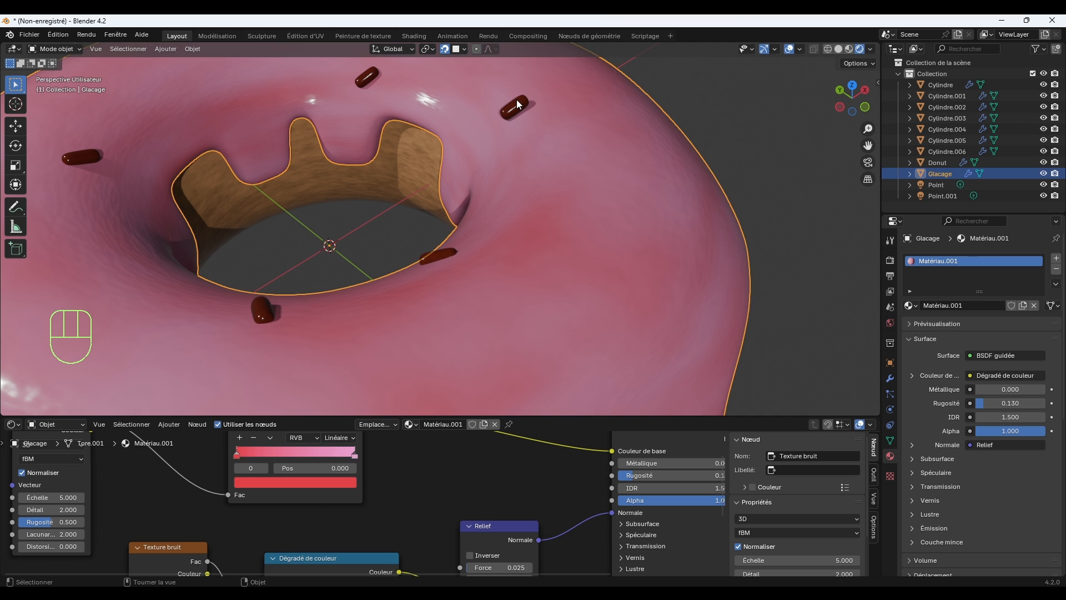
pyautogui.click(519, 101)
pyautogui.hotkey('shift', 'd')
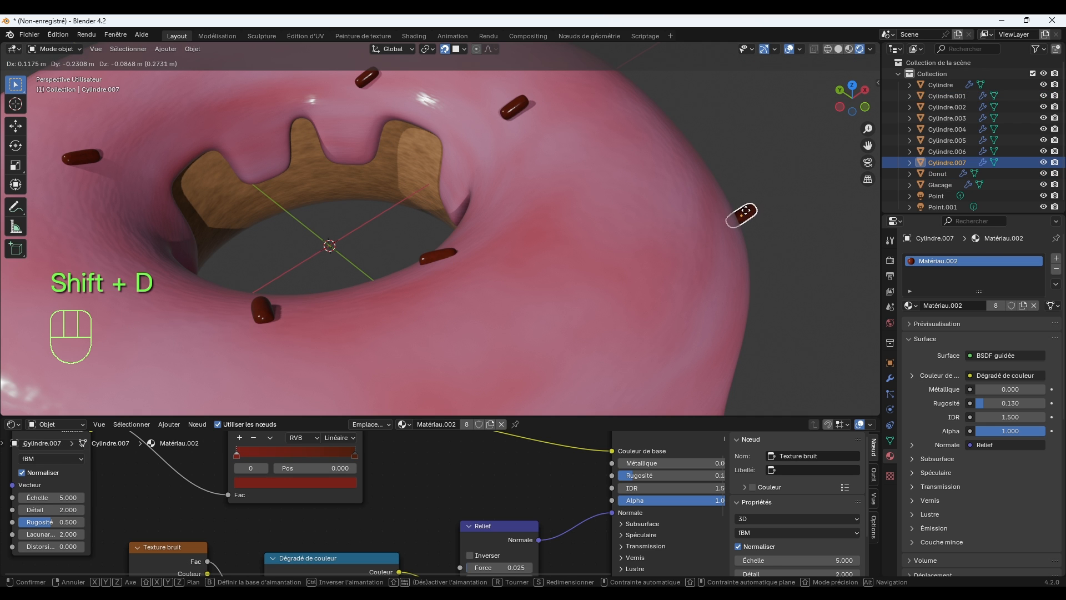
pyautogui.click(761, 214)
# Rotate the new +X/-Y-side sprinkle in the view so it stands along the icing's outer edge, and deselect it.
pyautogui.press('r')
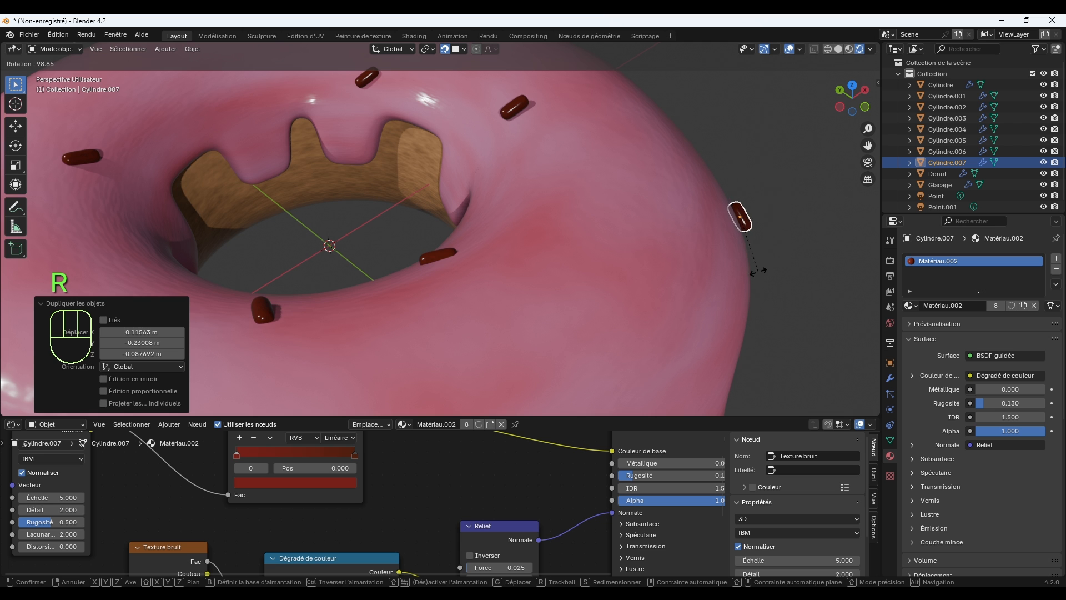
pyautogui.click(772, 232)
pyautogui.click(799, 247)
# Move the +X/-Y-side sprinkle about 0.07 m up onto the icing, rotate it about -12° in the view, and deselect it.
pyautogui.scroll(-5, 766, 261)
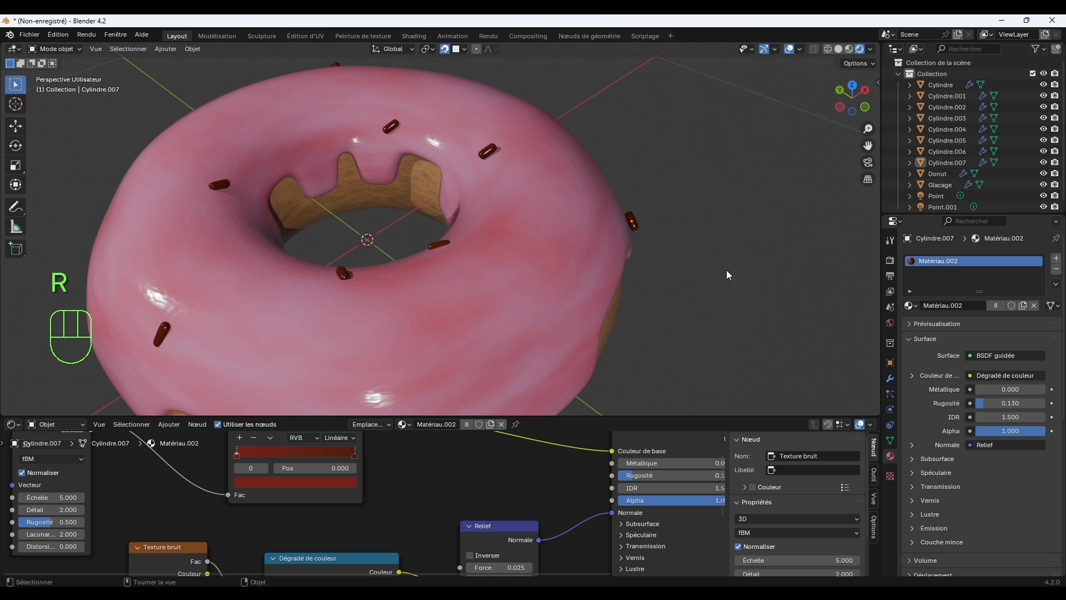
pyautogui.moveTo(726, 270); pyautogui.dragTo(697, 263, button='middle')
pyautogui.click(608, 241)
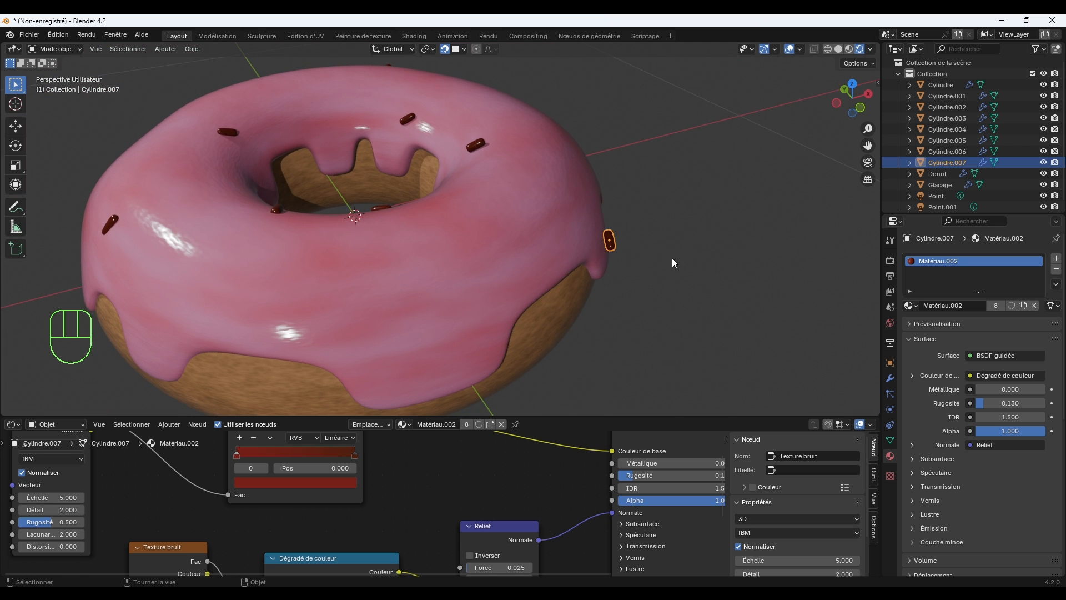
pyautogui.press('g')
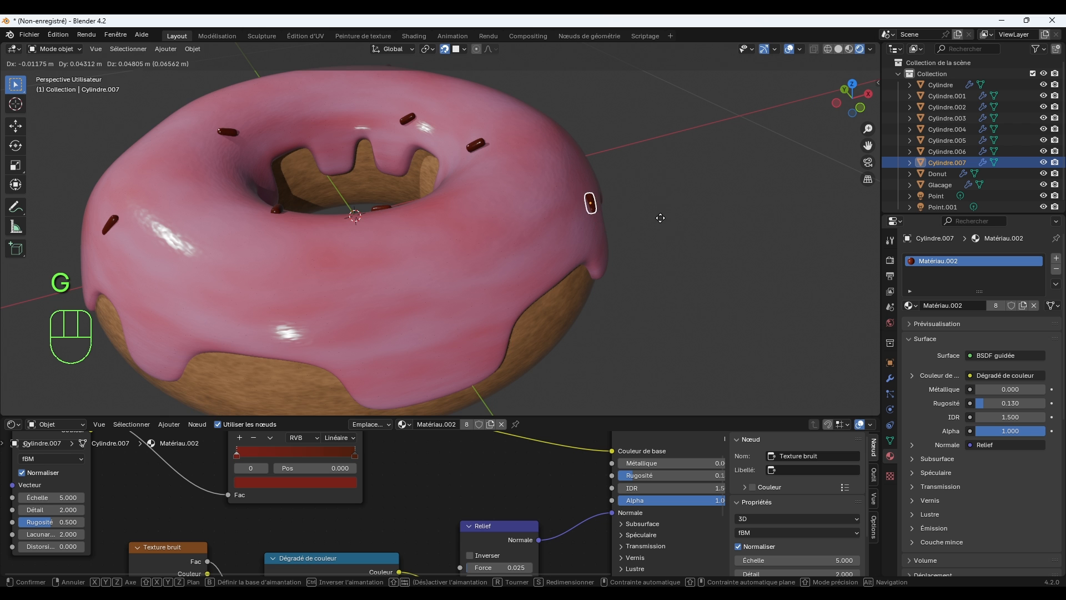
pyautogui.click(660, 232)
pyautogui.press('r')
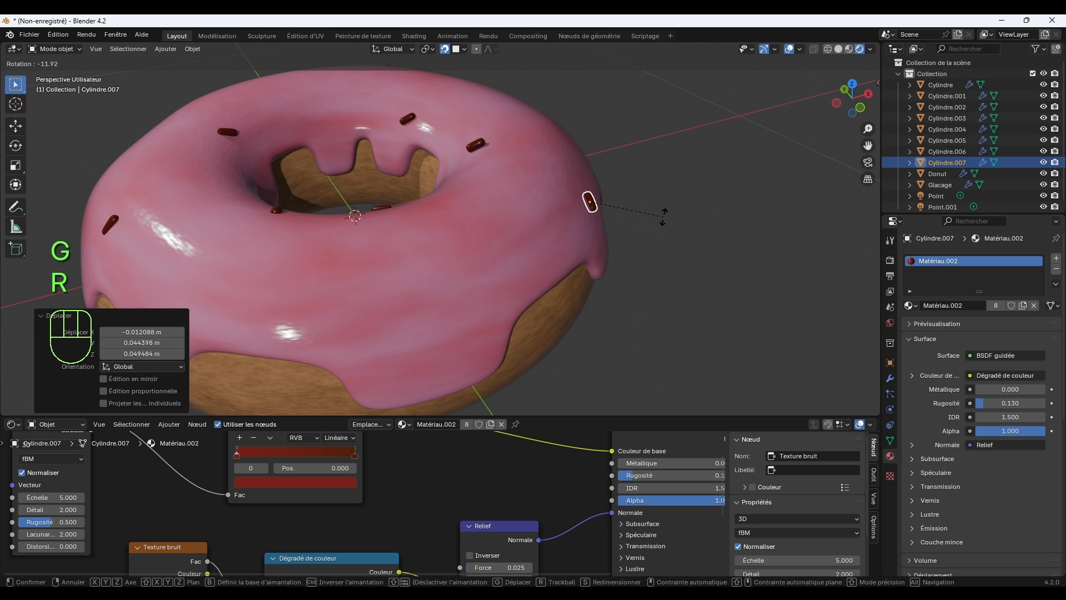
pyautogui.click(662, 214)
pyautogui.click(661, 259)
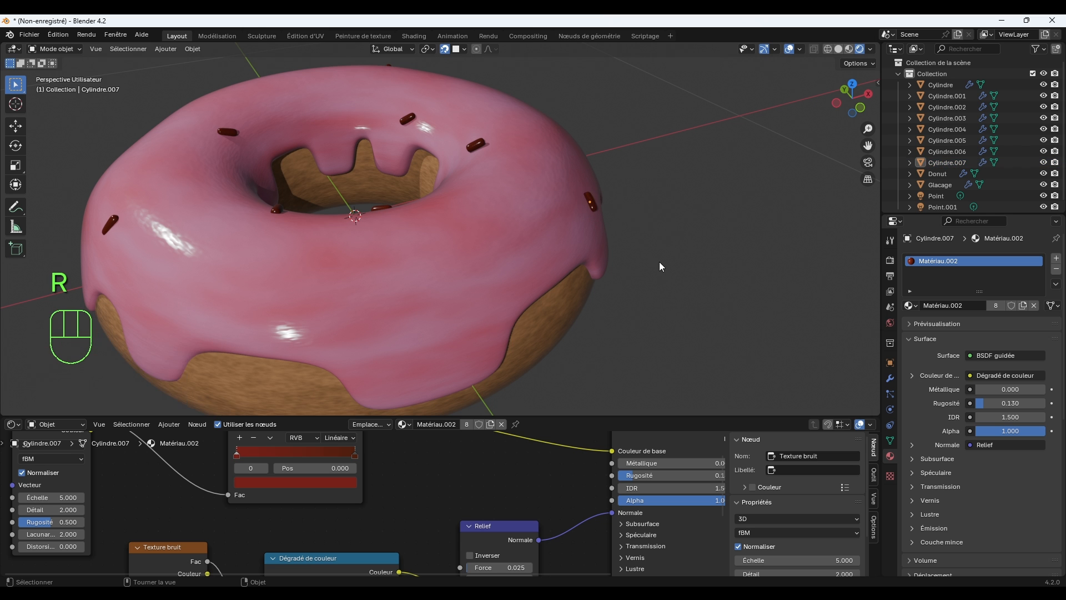
# Duplicate the sprinkle at the hole's -X/-Y rim and place the copy about 0.24 m away at the icing's outer edge.
pyautogui.moveTo(659, 262); pyautogui.dragTo(542, 268, button='middle')
pyautogui.keyDown('shift'); pyautogui.moveTo(383, 190); pyautogui.dragTo(574, 255, button='middle'); pyautogui.keyUp('shift')
pyautogui.scroll(3, 558, 229)
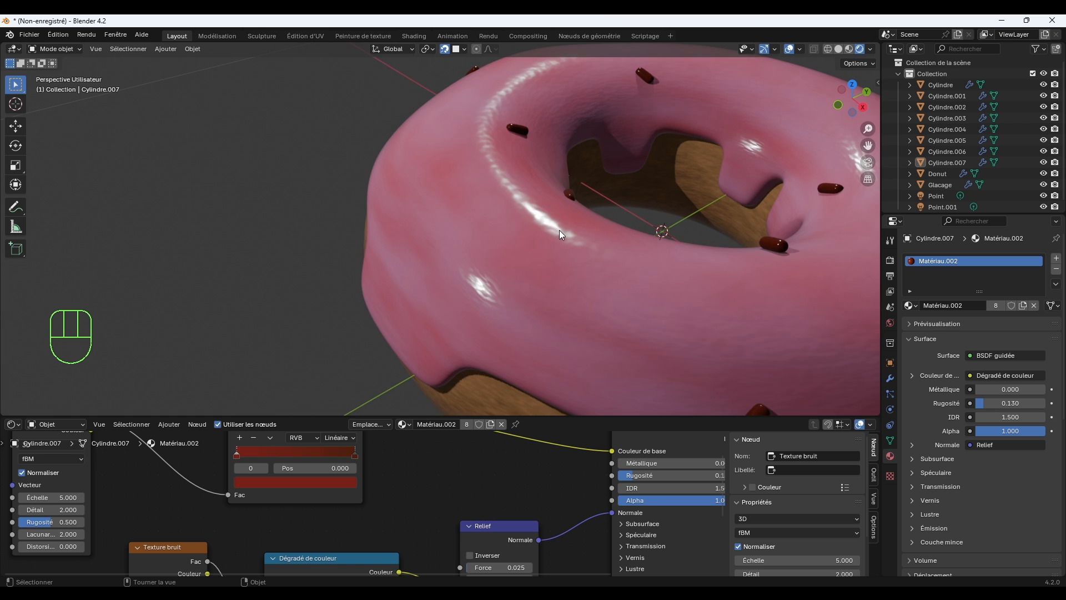
pyautogui.moveTo(573, 205); pyautogui.dragTo(556, 204, button='middle')
pyautogui.click(561, 211)
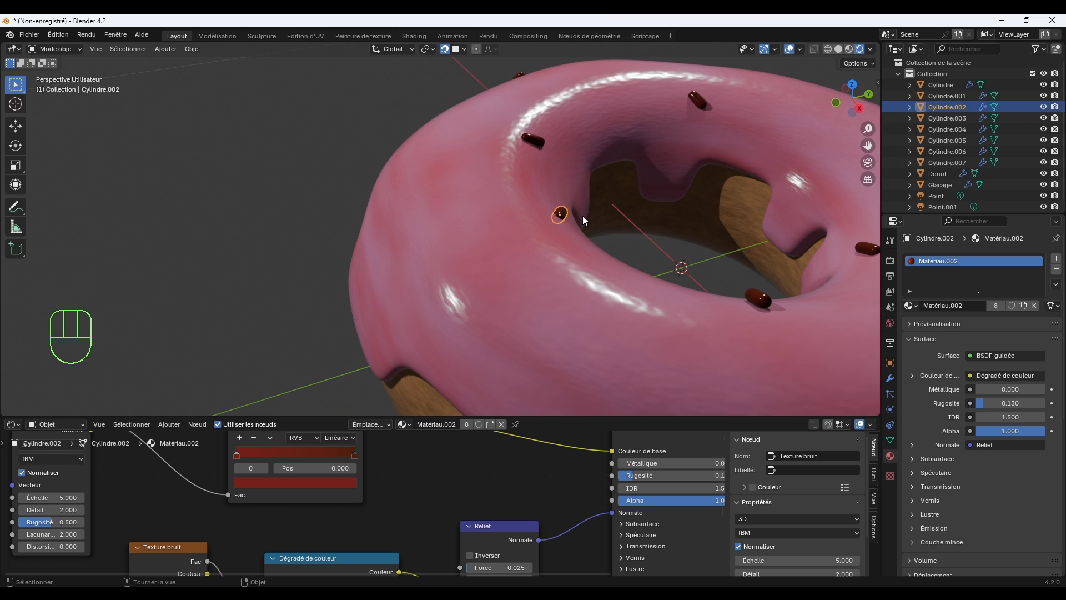
pyautogui.hotkey('shift', 'd')
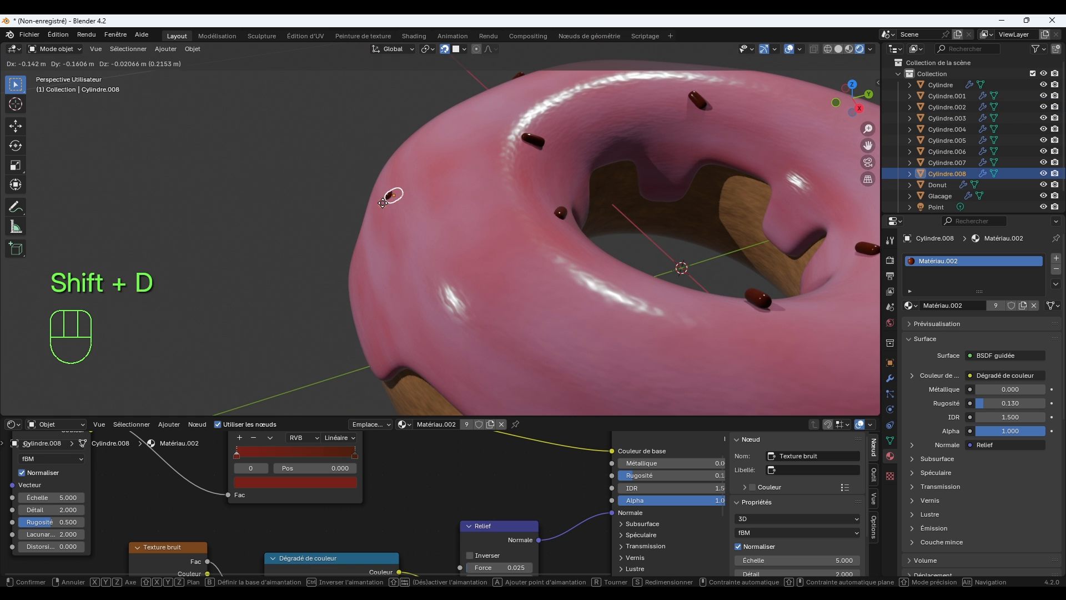
pyautogui.click(372, 195)
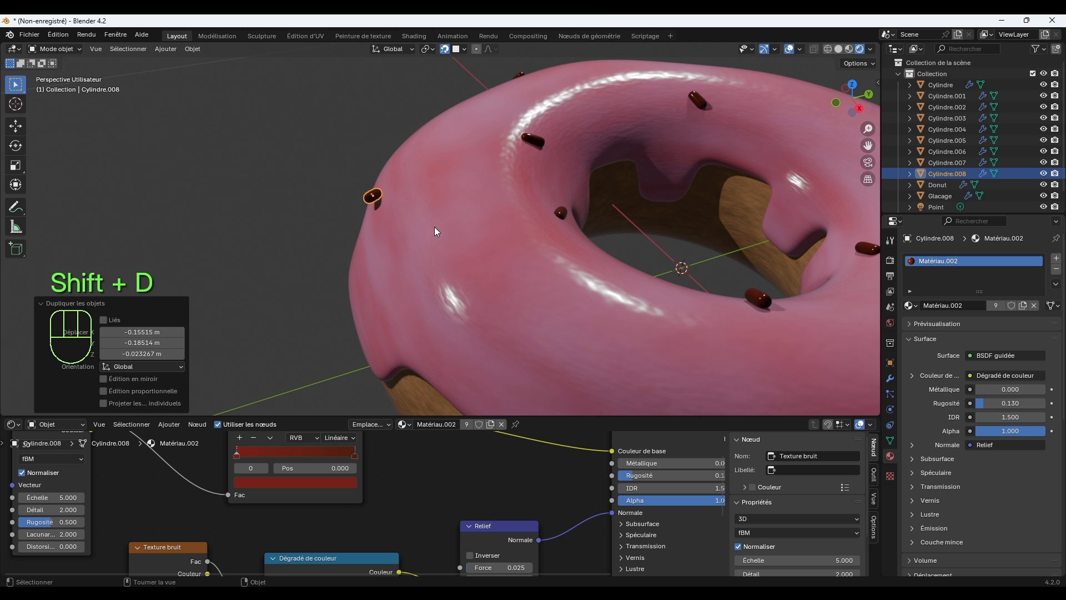
# Rotate the new -X/-Y-side sprinkle by -77° in the view, move it inward along the icing's surface, and deselect it.
pyautogui.press('r')
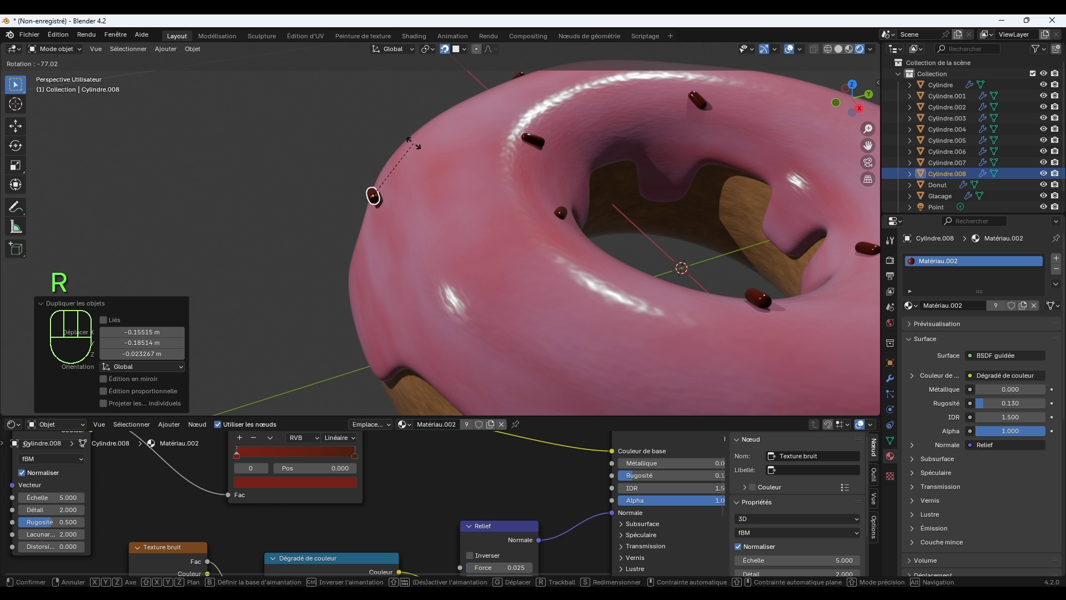
pyautogui.click(417, 148)
pyautogui.press('g')
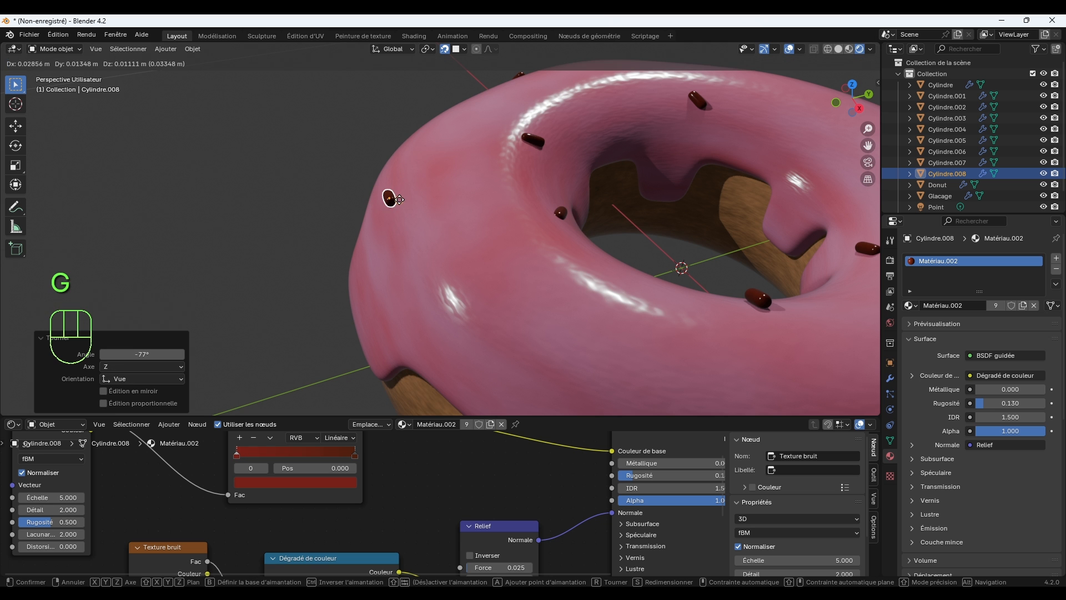
pyautogui.click(426, 207)
pyautogui.click(288, 265)
# Duplicate the sprinkle at the hole's -X/+Y rim and place the copy about 0.32 m away at the icing's +Y edge.
pyautogui.moveTo(288, 269); pyautogui.dragTo(389, 251, button='middle')
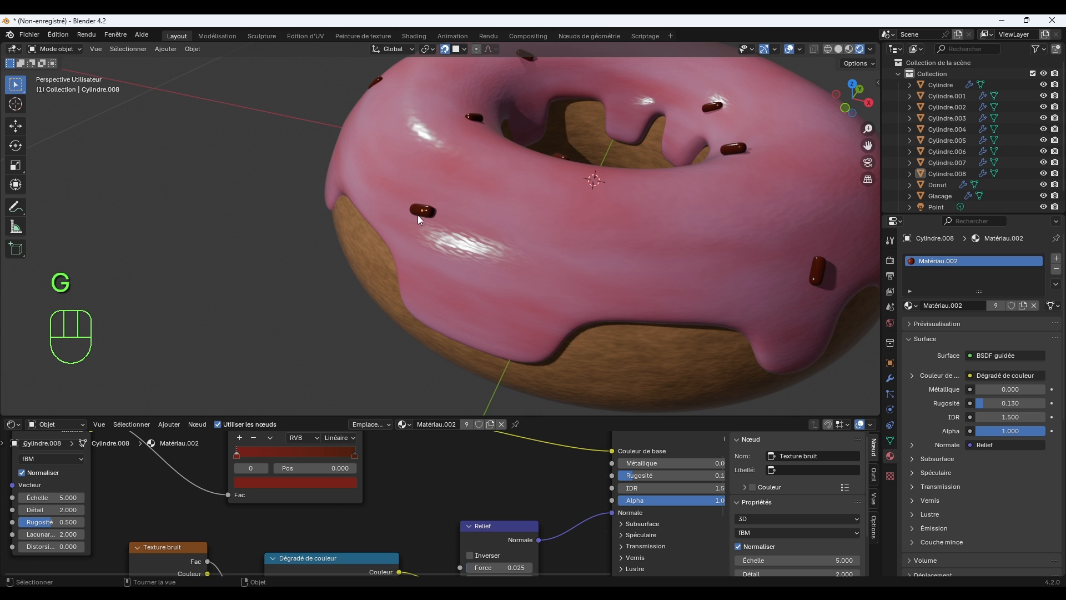
pyautogui.moveTo(662, 290); pyautogui.dragTo(589, 272, button='middle')
pyautogui.moveTo(589, 272); pyautogui.dragTo(544, 303, button='middle')
pyautogui.moveTo(620, 280); pyautogui.dragTo(552, 185, button='middle')
pyautogui.click(471, 145)
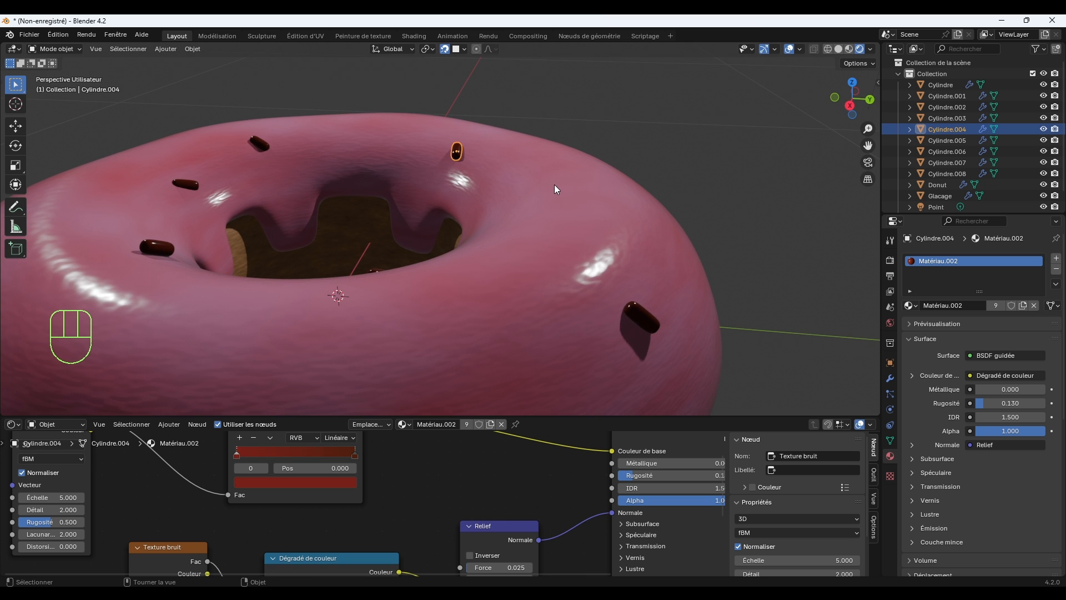
pyautogui.hotkey('shift', 'd')
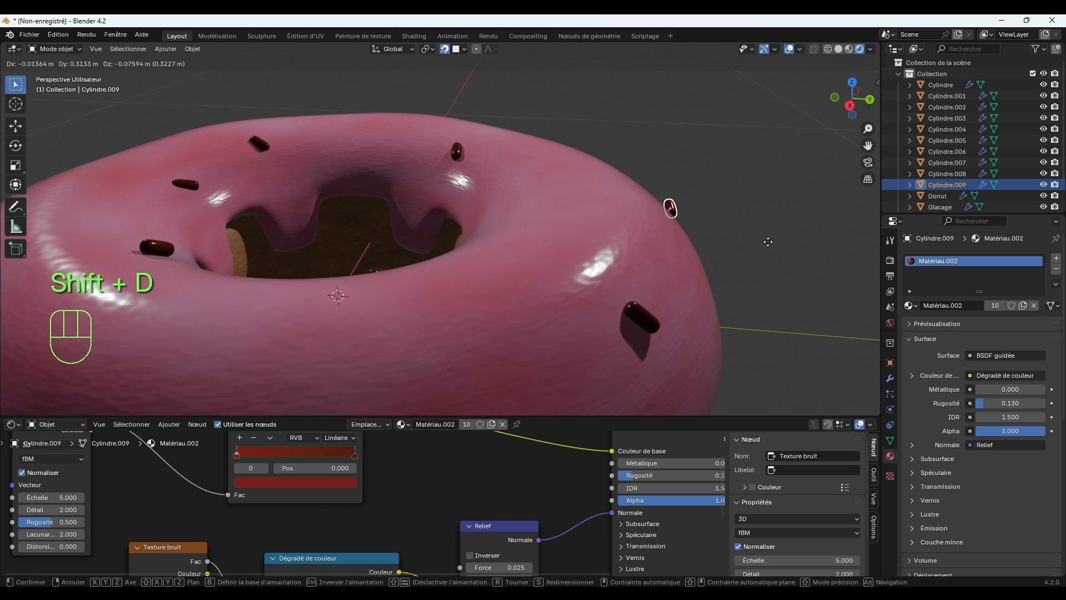
pyautogui.click(768, 242)
# Rotate the new +Y-side sprinkle by -27.6° in the view.
pyautogui.moveTo(741, 274); pyautogui.dragTo(718, 328, button='middle')
pyautogui.press('r')
pyautogui.click(741, 325)
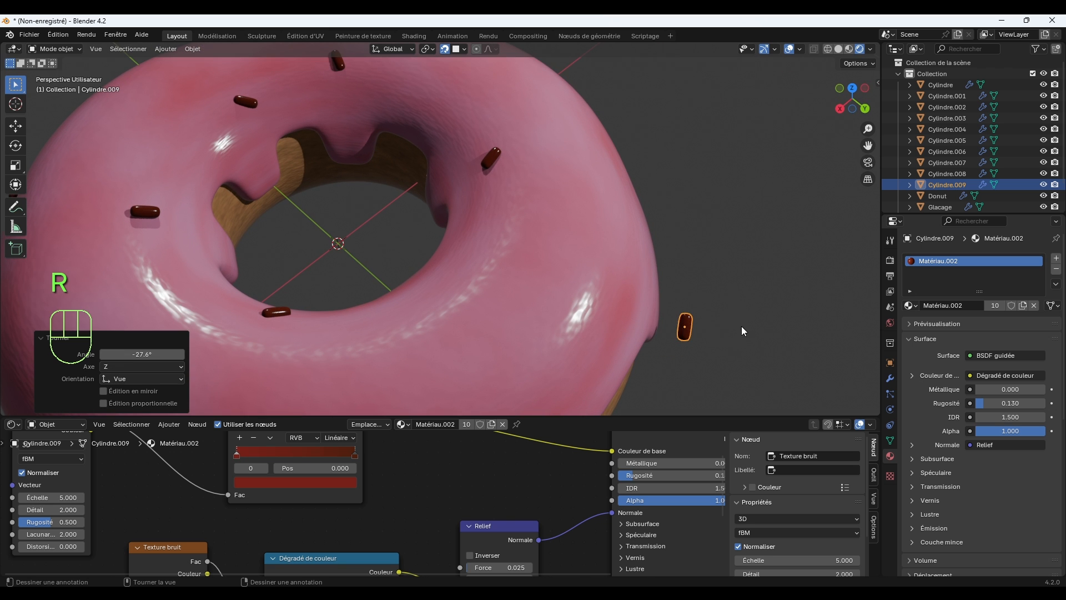
# Move the +Y-side sprinkle about 0.125 m onto the icing's outer edge, rotate it about -28° in the view, and deselect it.
pyautogui.press('g')
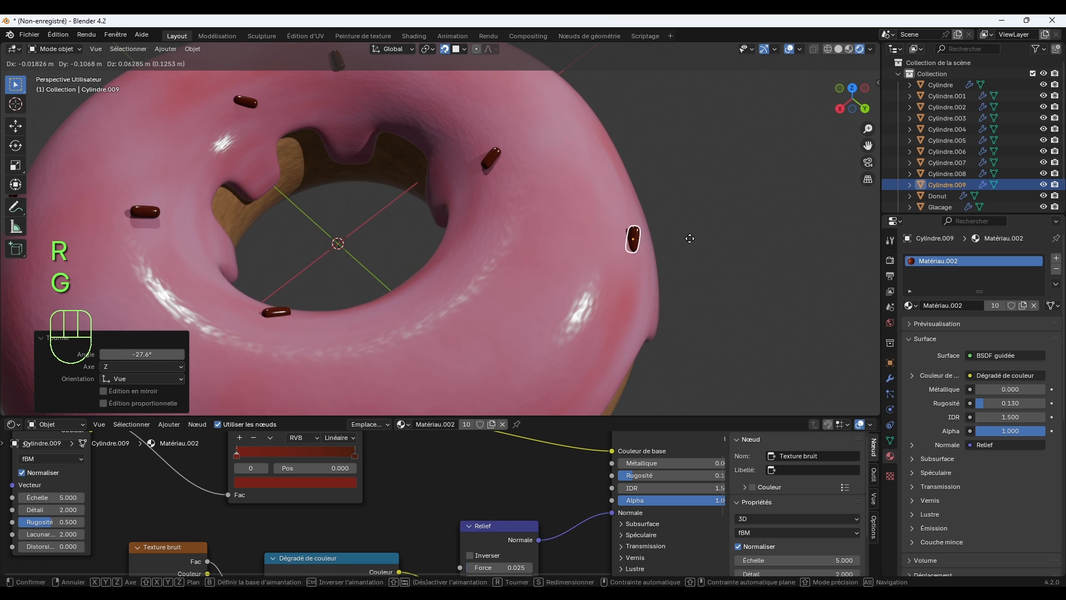
pyautogui.click(705, 276)
pyautogui.press('r')
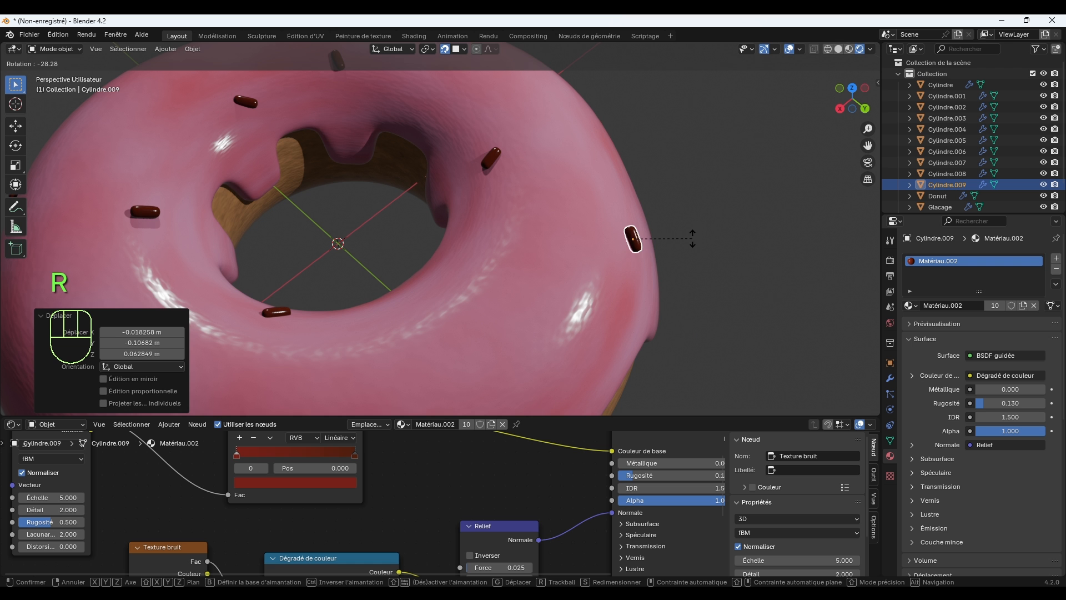
pyautogui.click(688, 262)
pyautogui.click(682, 283)
# Duplicate the large +X/+Y-side sprinkle and place the copy on the icing, offset about 0.115 m in X, -0.176 m in Y and 0.015 m in Z.
pyautogui.scroll(-4, 682, 283)
pyautogui.moveTo(595, 300); pyautogui.dragTo(679, 258, button='middle')
pyautogui.moveTo(567, 249); pyautogui.dragTo(547, 276, button='middle')
pyautogui.click(513, 276)
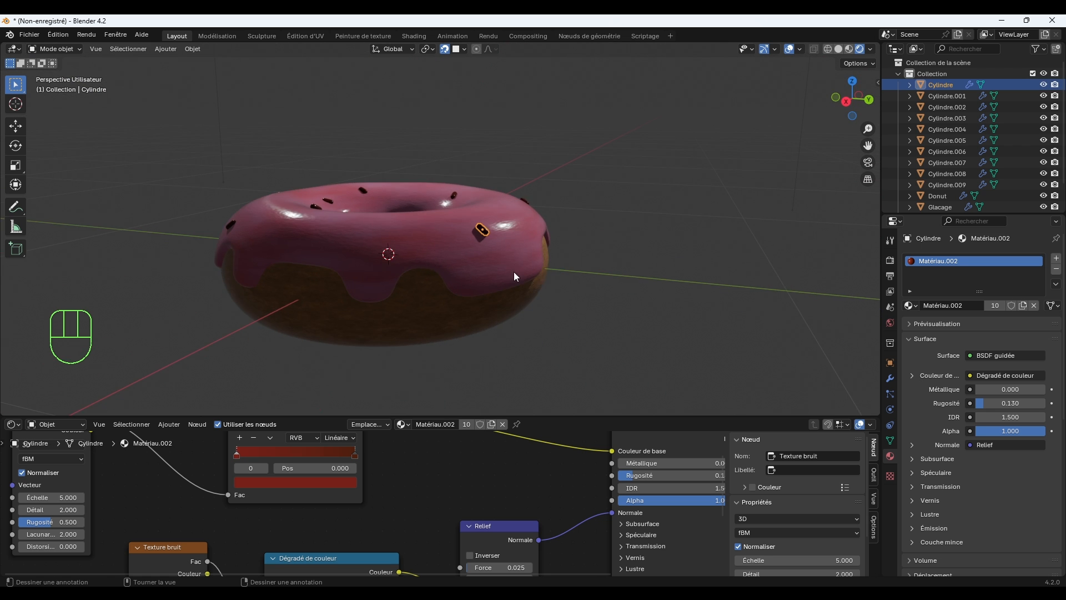
pyautogui.scroll(3, 514, 276)
pyautogui.hotkey('shift', 'd')
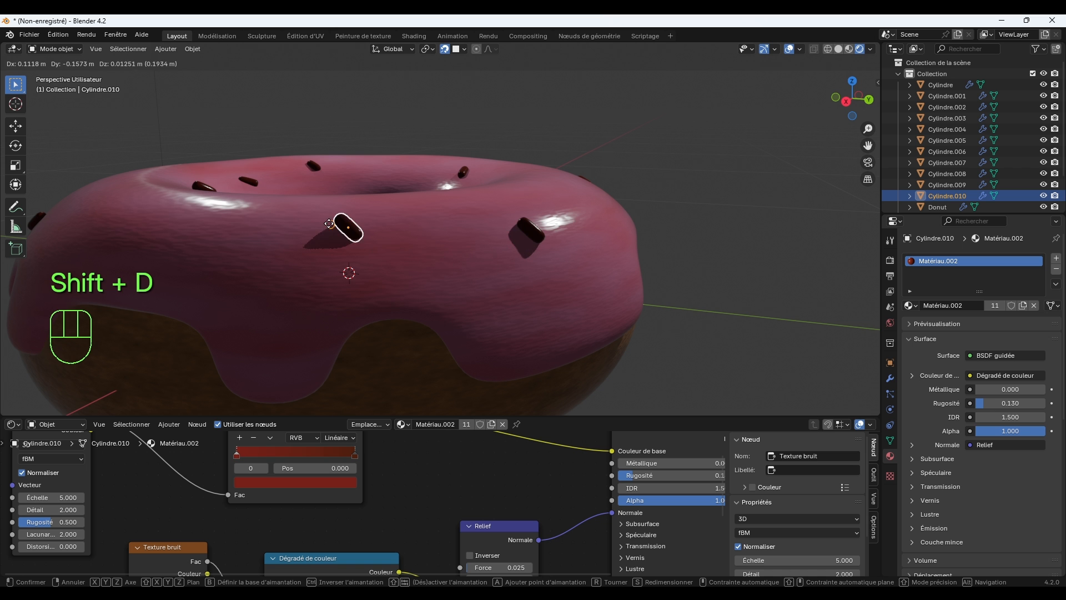
pyautogui.click(328, 243)
# Rotate the new +X-side sprinkle in the view so it lies flatter against the icing, and deselect it.
pyautogui.moveTo(327, 243); pyautogui.dragTo(430, 242, button='middle')
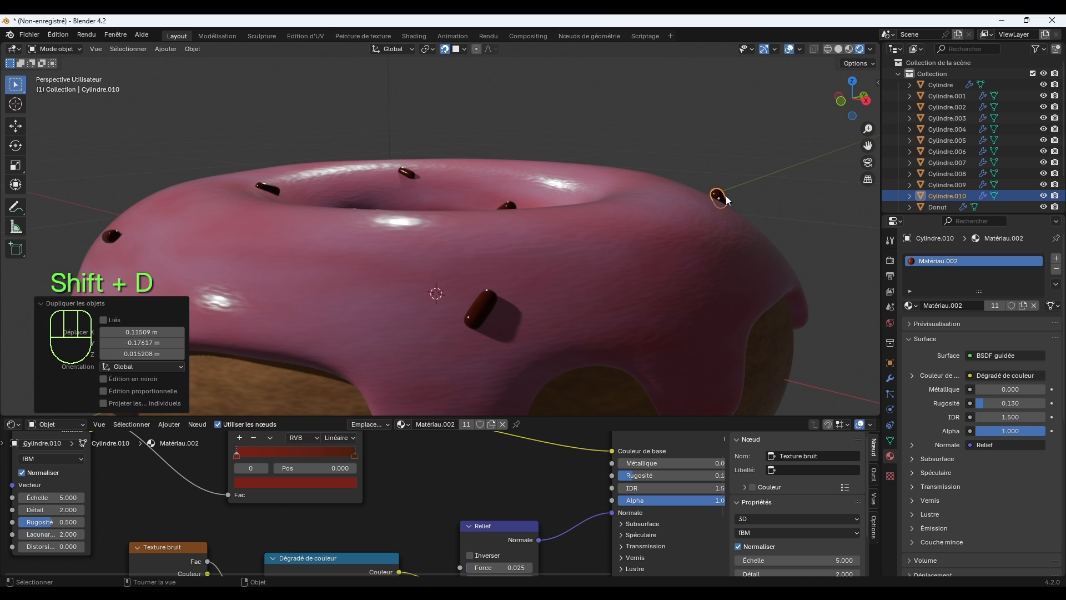
pyautogui.moveTo(725, 195); pyautogui.dragTo(660, 191, button='middle')
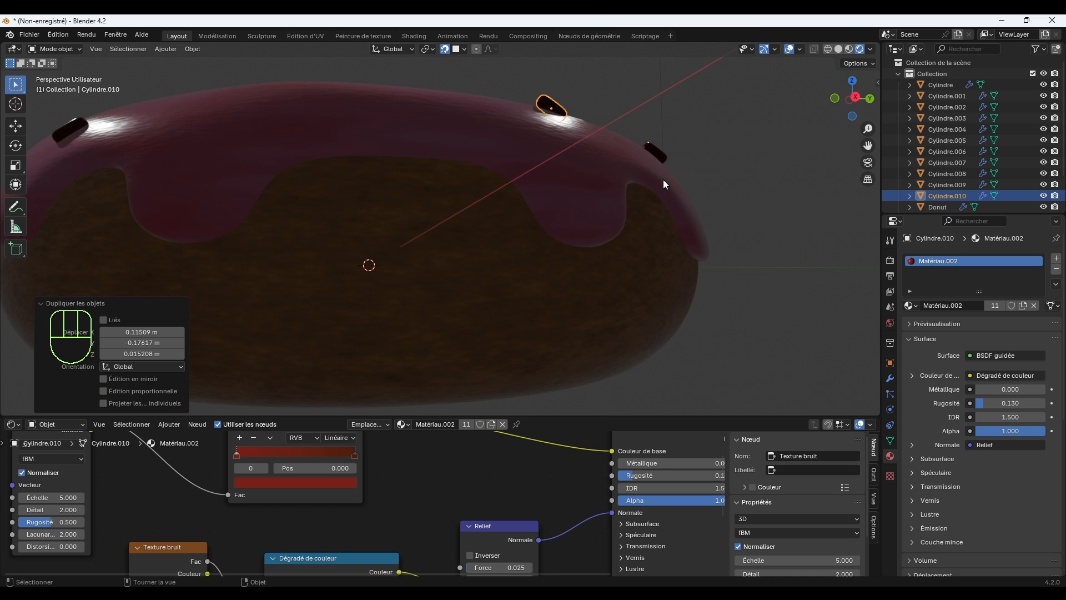
pyautogui.press('r')
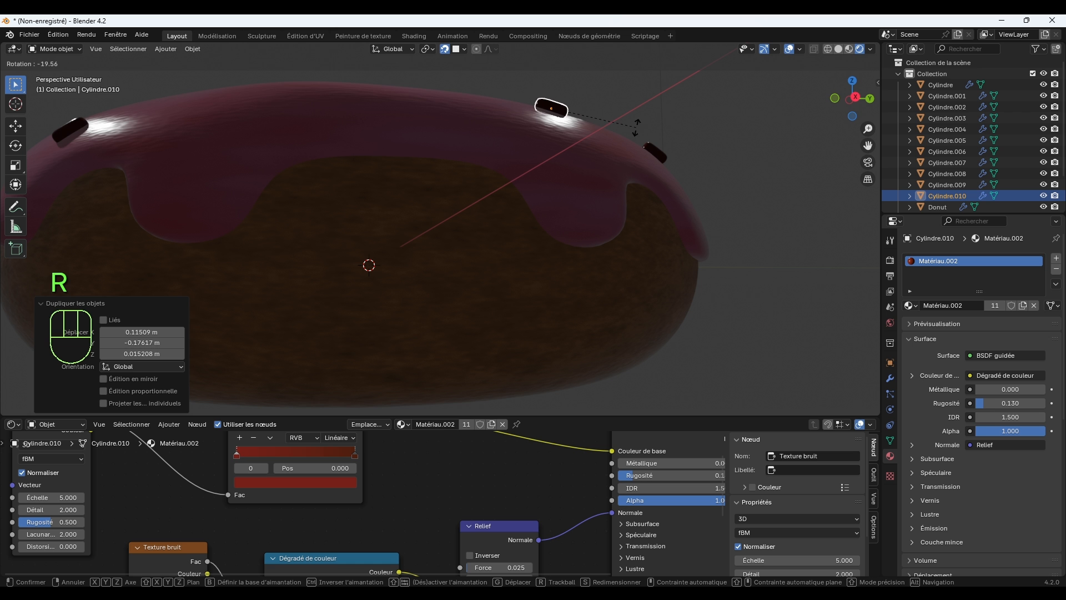
pyautogui.click(650, 148)
pyautogui.click(726, 208)
# Select the donut's dough base and open its modifier settings.
pyautogui.moveTo(726, 208); pyautogui.dragTo(529, 241, button='middle')
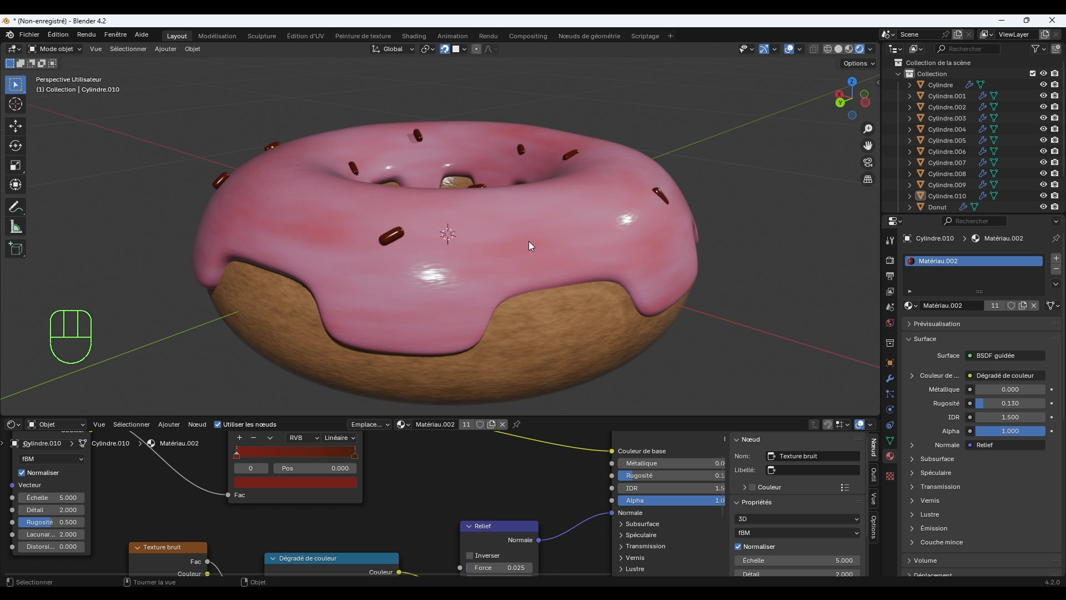
pyautogui.click(572, 342)
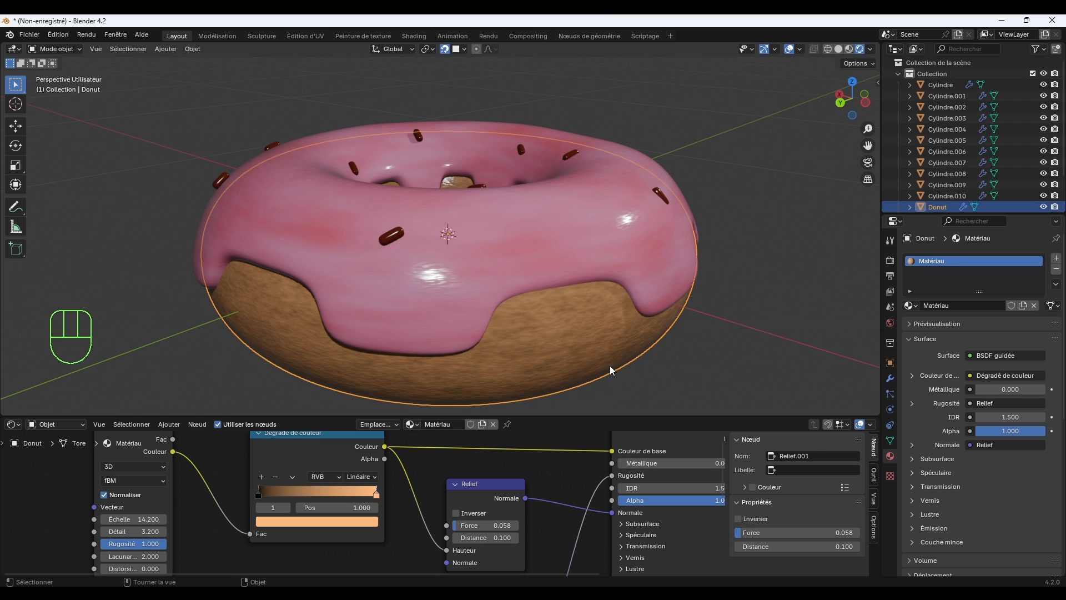
pyautogui.scroll(-3, 491, 303)
pyautogui.moveTo(490, 302); pyautogui.dragTo(535, 310, button='middle')
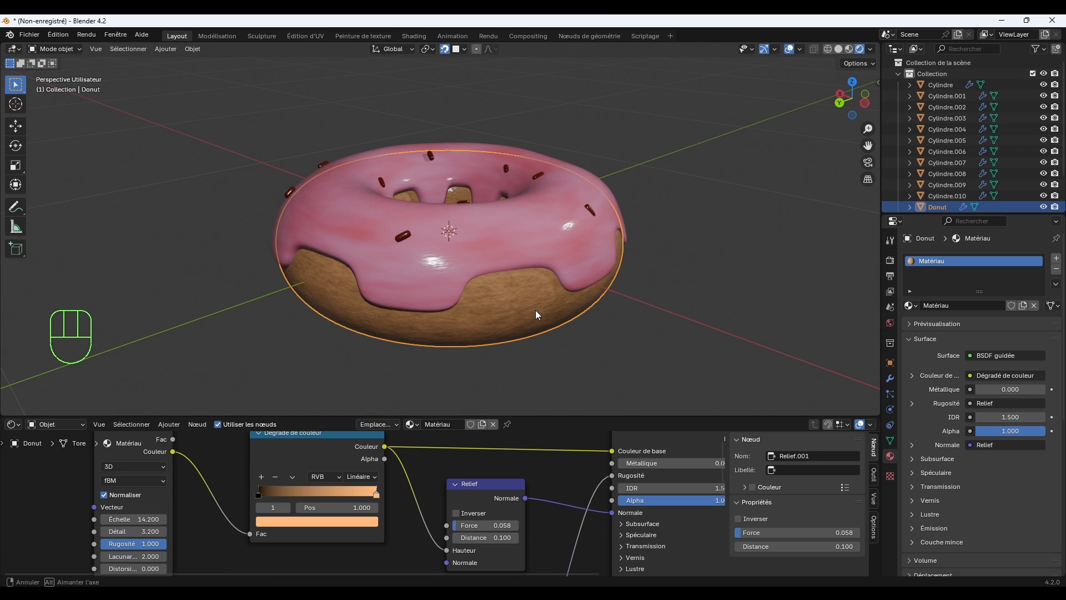
pyautogui.scroll(2, 522, 328)
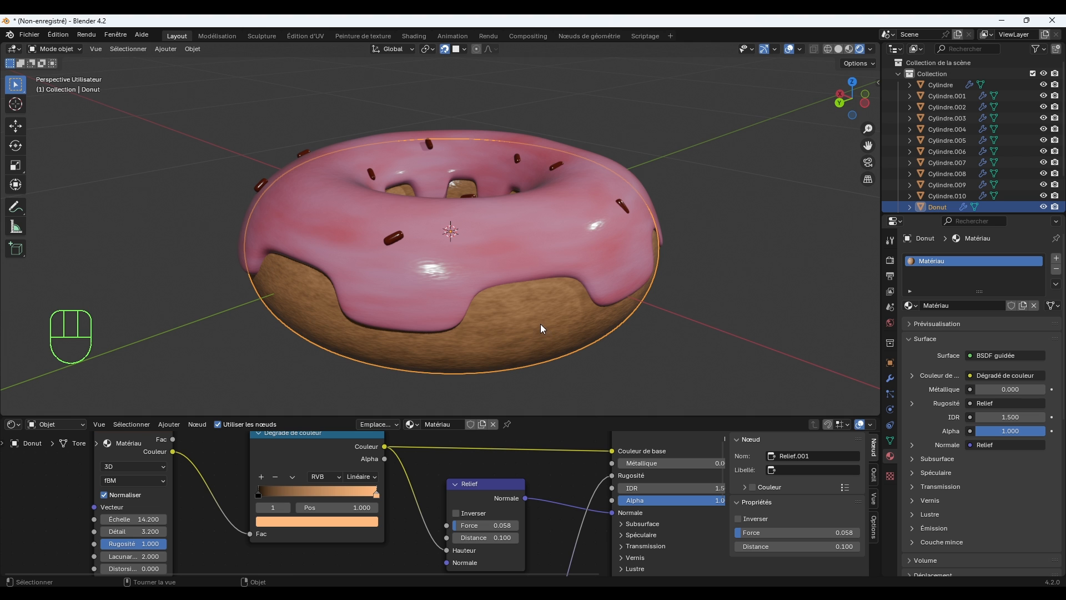
pyautogui.moveTo(600, 332); pyautogui.dragTo(604, 323, button='middle')
pyautogui.scroll(1, 621, 319)
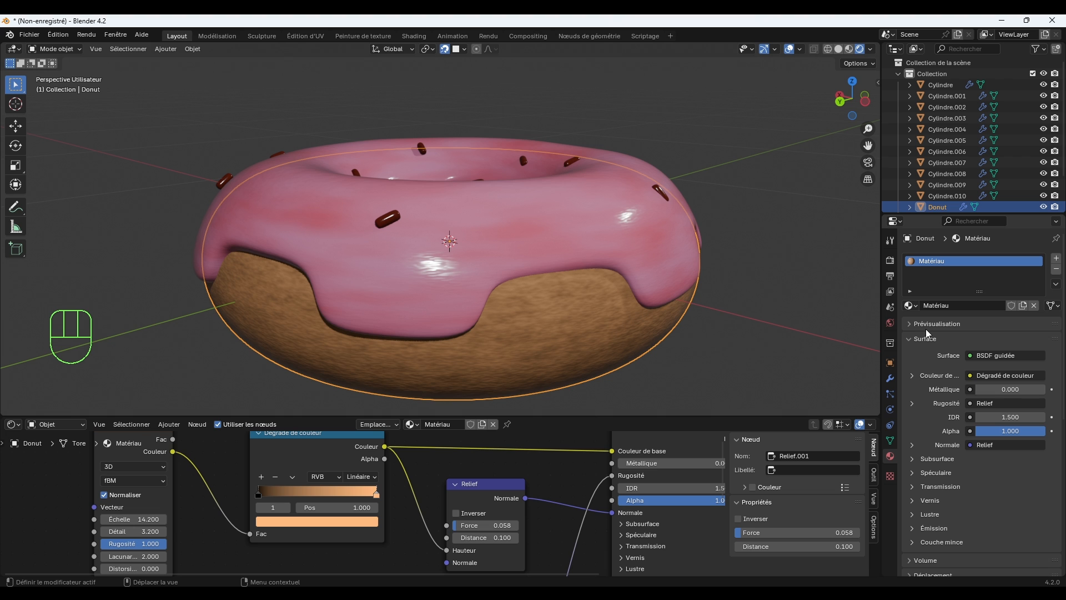
pyautogui.click(889, 378)
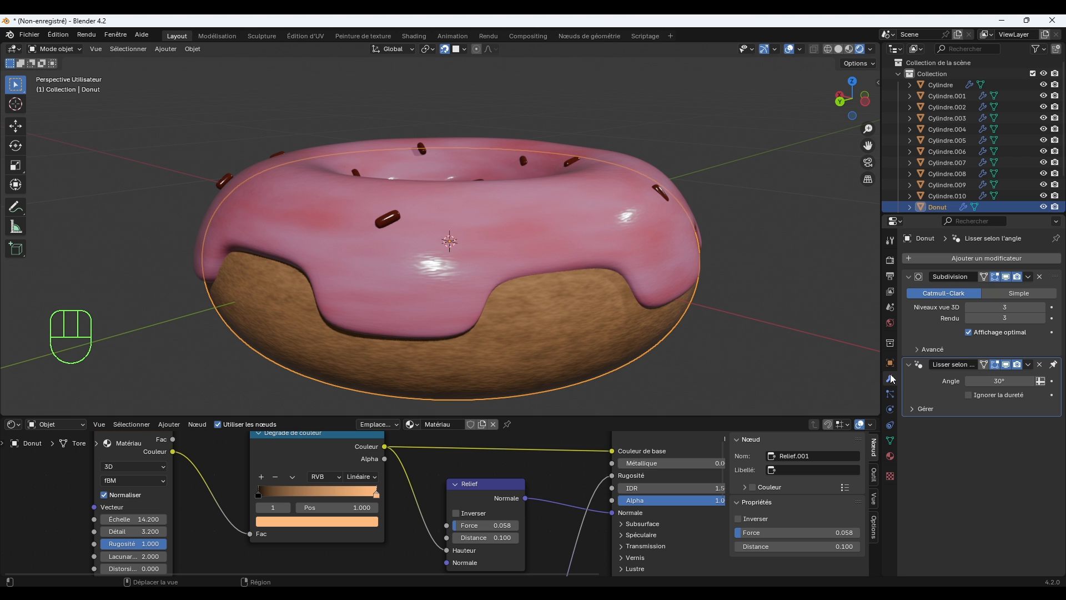
pyautogui.click(972, 255)
pyautogui.moveTo(973, 255)
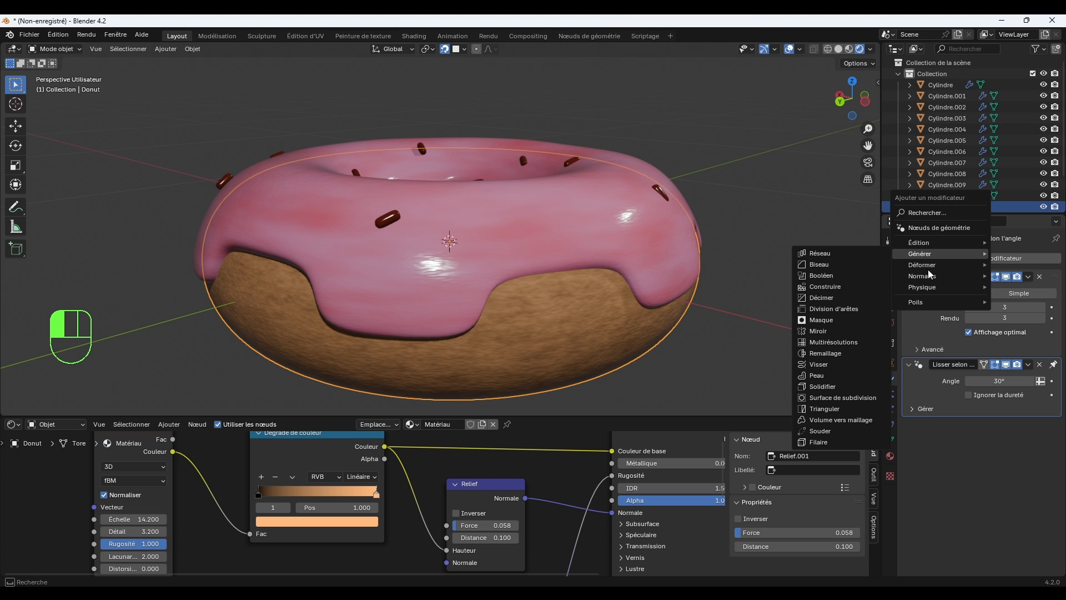
pyautogui.moveTo(923, 268)
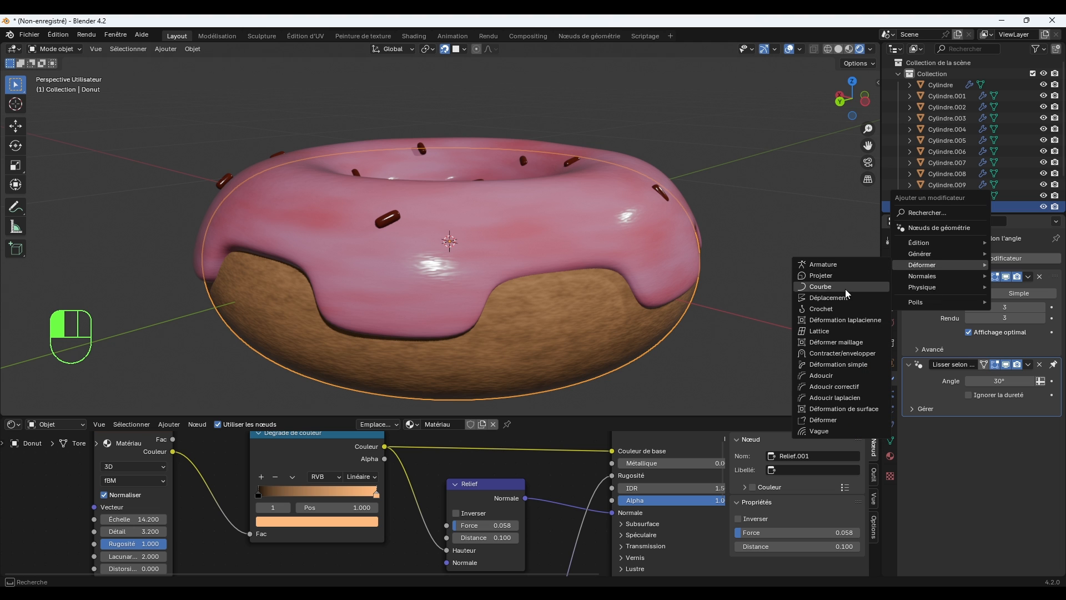
pyautogui.click(862, 409)
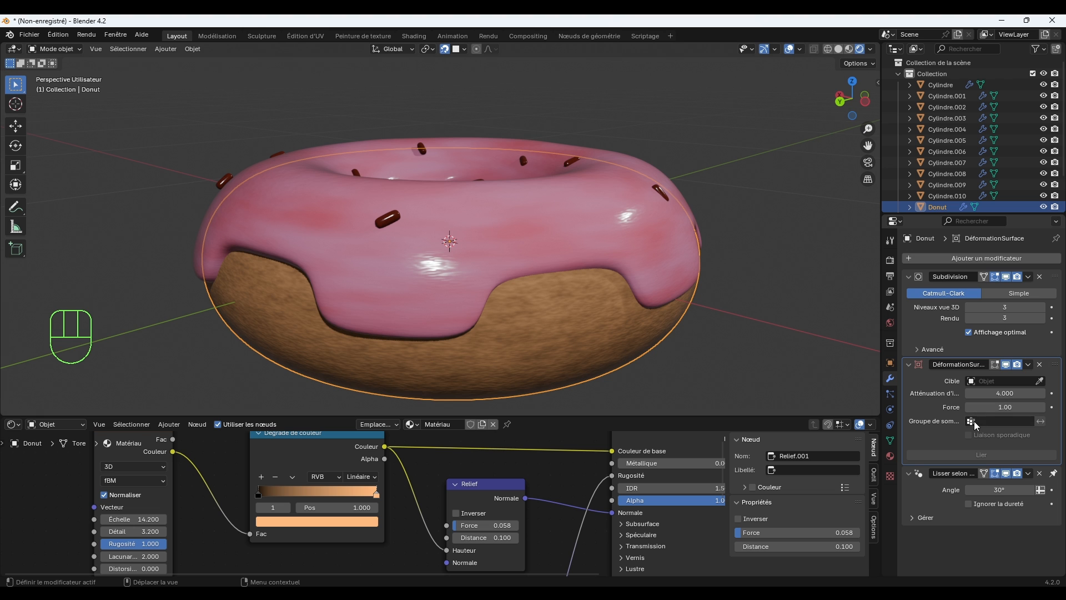
pyautogui.click(1041, 364)
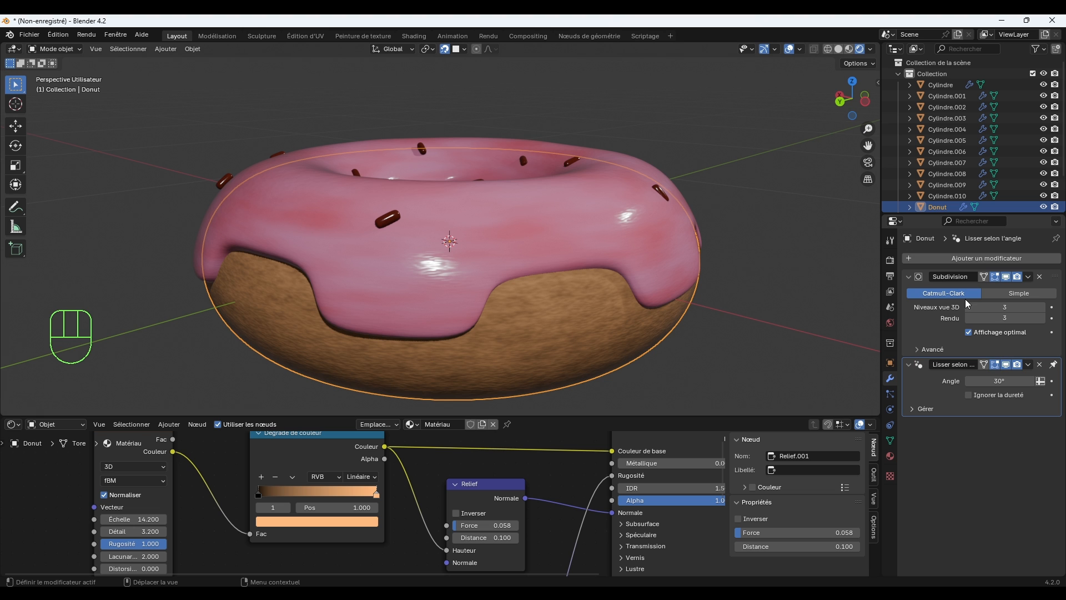
# Add a Displace (Déplacement) modifier to the donut's dough.
pyautogui.click(973, 259)
pyautogui.moveTo(931, 270)
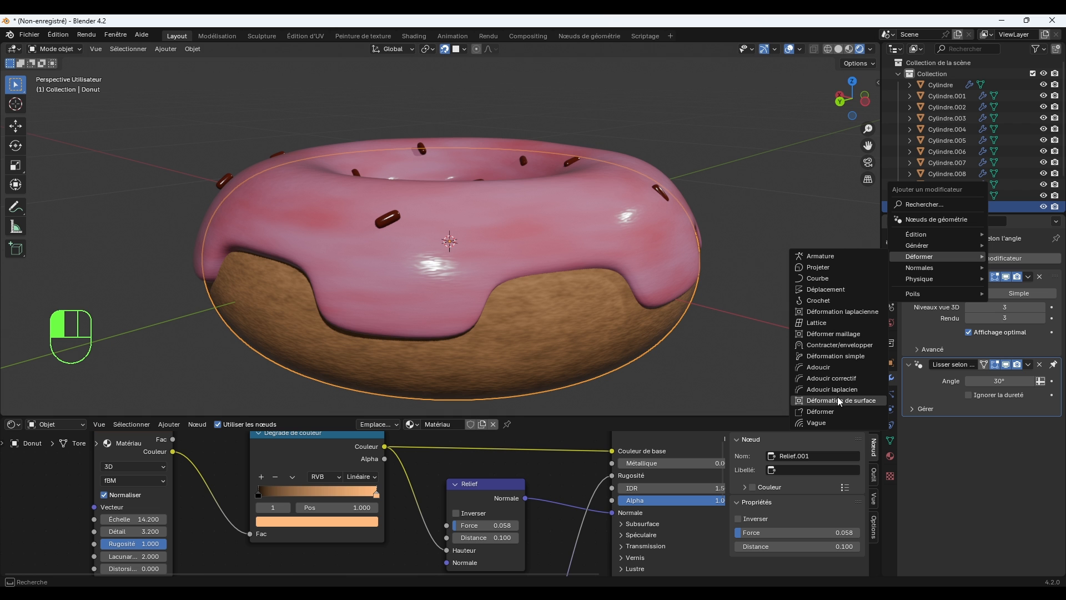
pyautogui.click(826, 290)
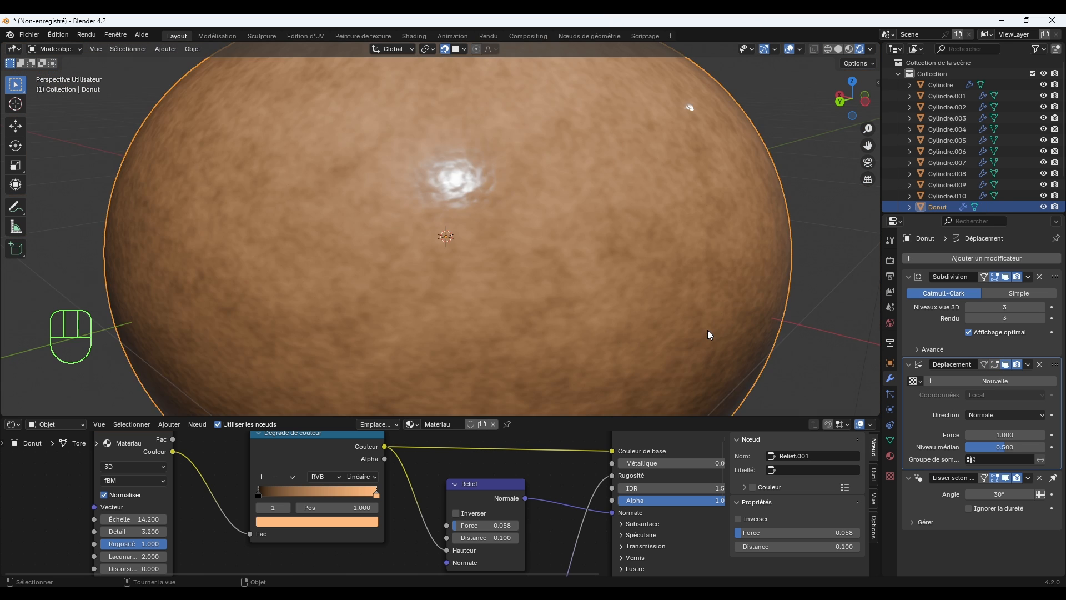
# Create a new texture for the dough's Displace modifier and set its type to Clouds (Nuages).
pyautogui.scroll(-4, 709, 329)
pyautogui.moveTo(646, 338); pyautogui.dragTo(672, 328, button='middle')
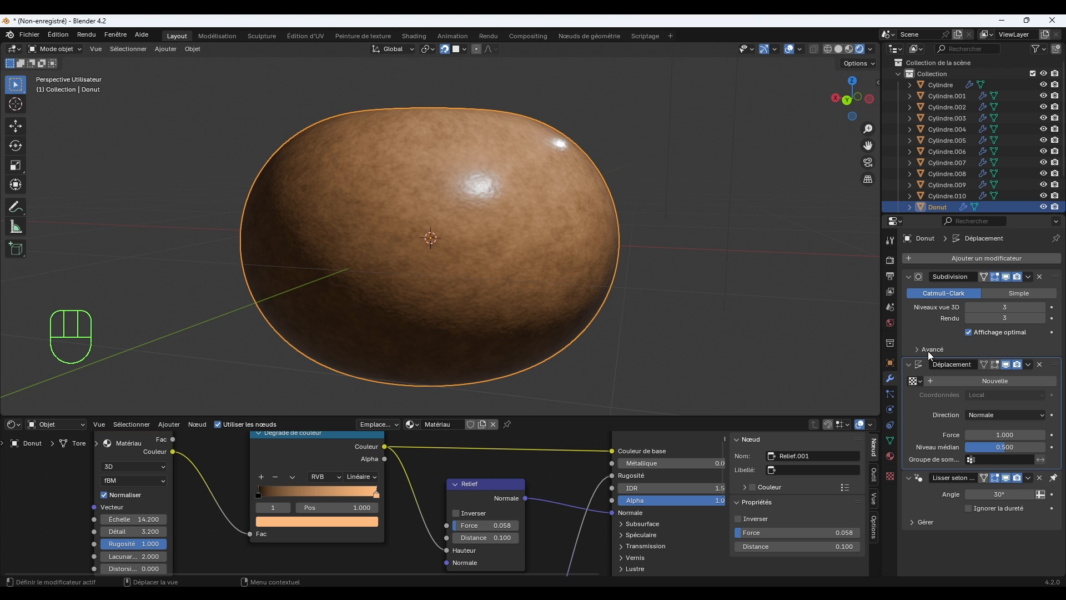
pyautogui.click(891, 476)
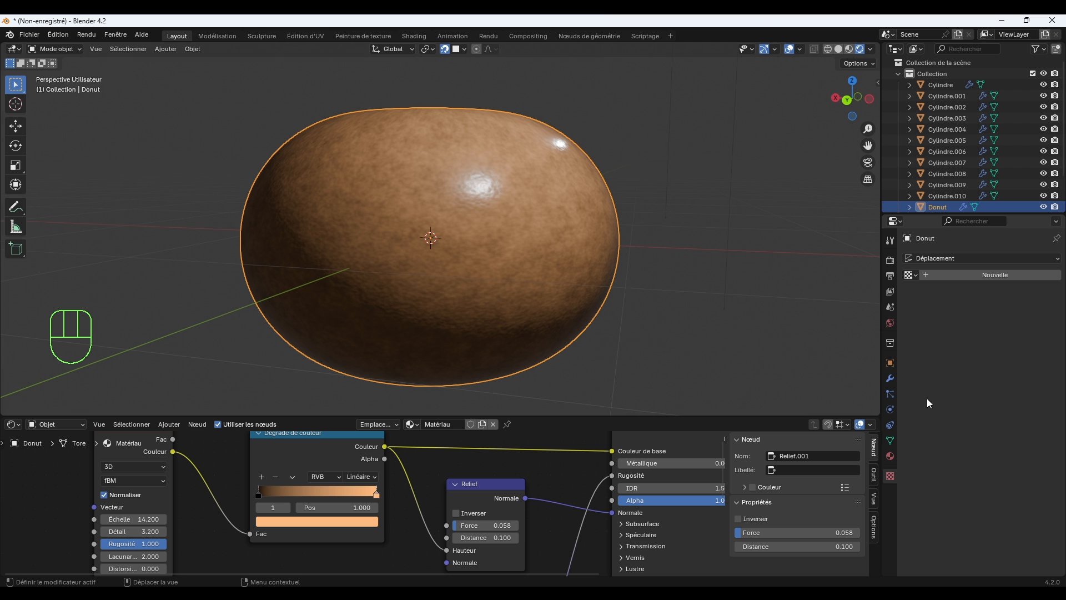
pyautogui.click(932, 274)
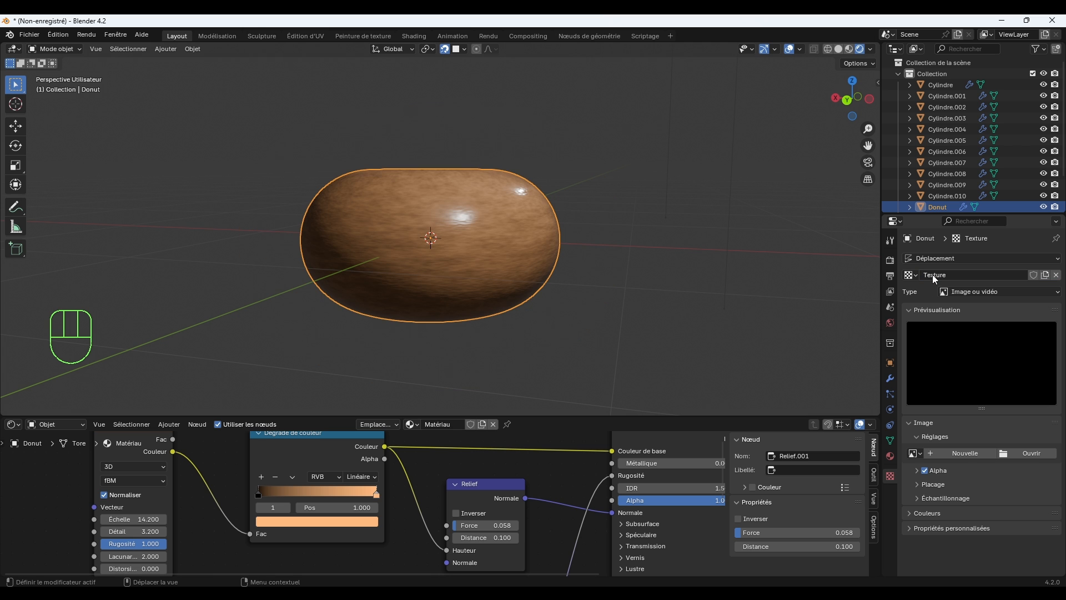
pyautogui.moveTo(592, 273); pyautogui.dragTo(608, 305, button='middle')
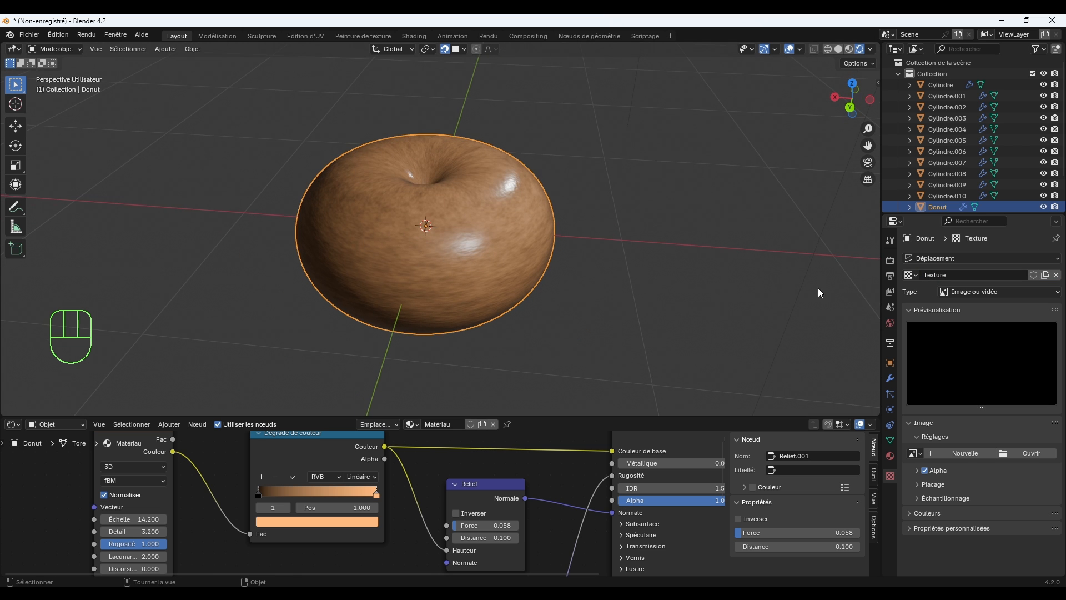
pyautogui.click(974, 292)
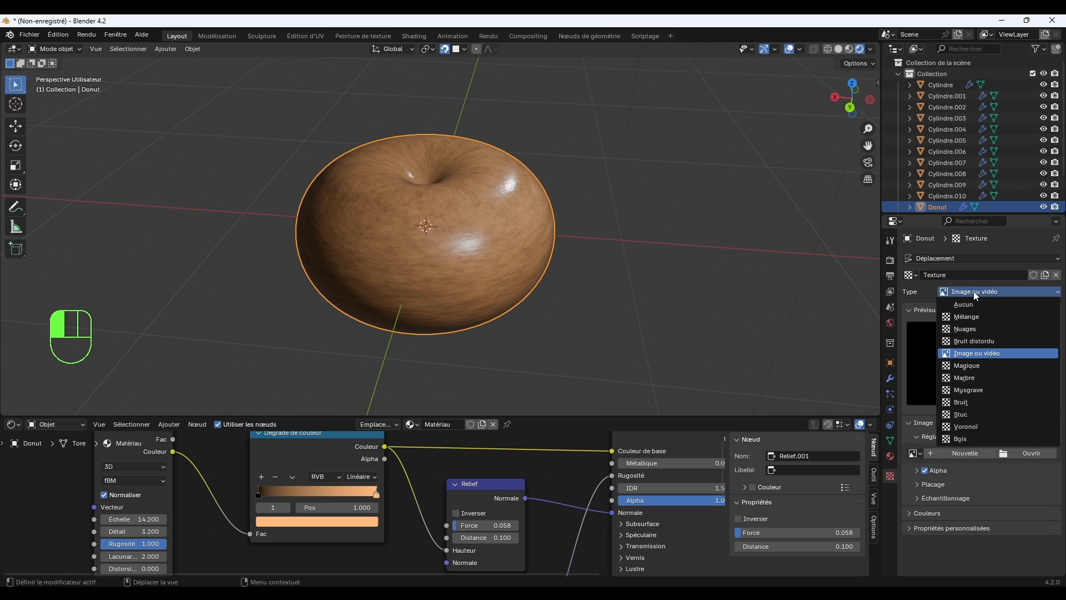
pyautogui.click(968, 328)
# Set the strength (Force) of the dough's Displace modifier to 0.1 and check the bumps around the donut.
pyautogui.moveTo(513, 307); pyautogui.dragTo(538, 286, button='middle')
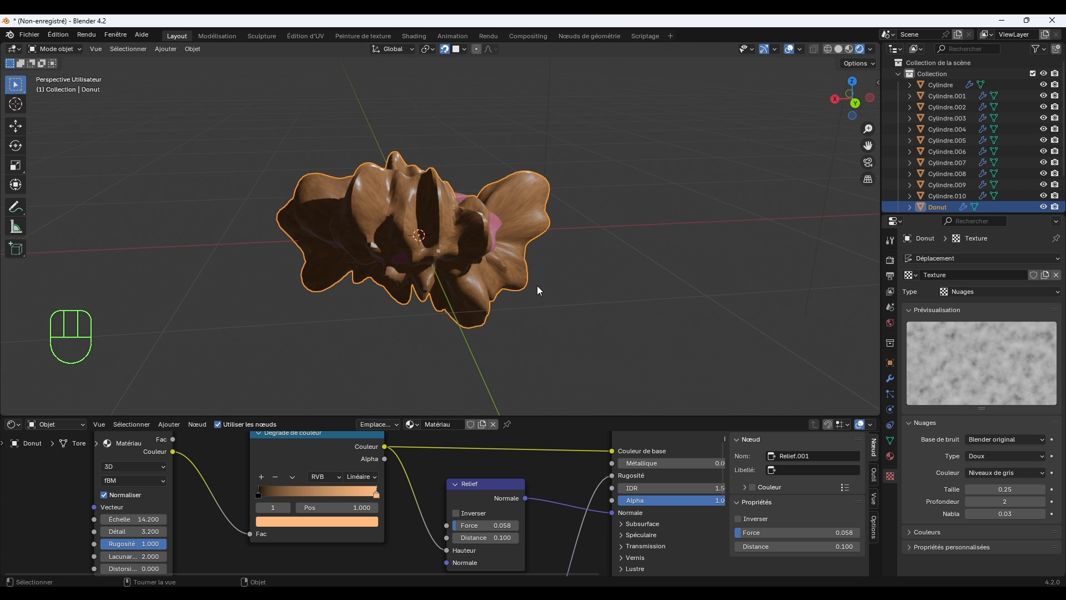
pyautogui.scroll(2, 537, 285)
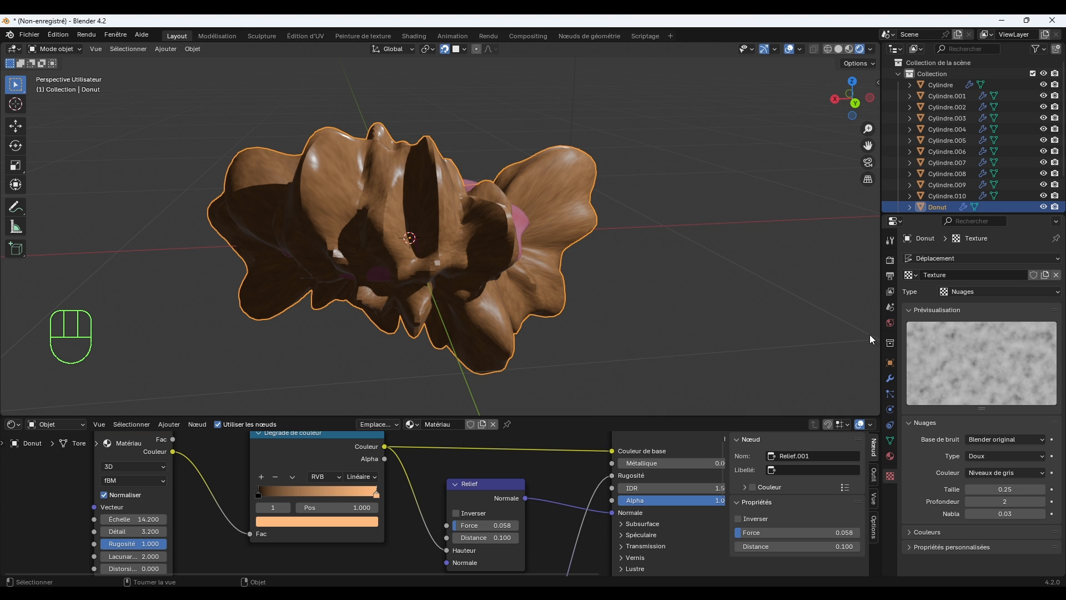
pyautogui.click(890, 380)
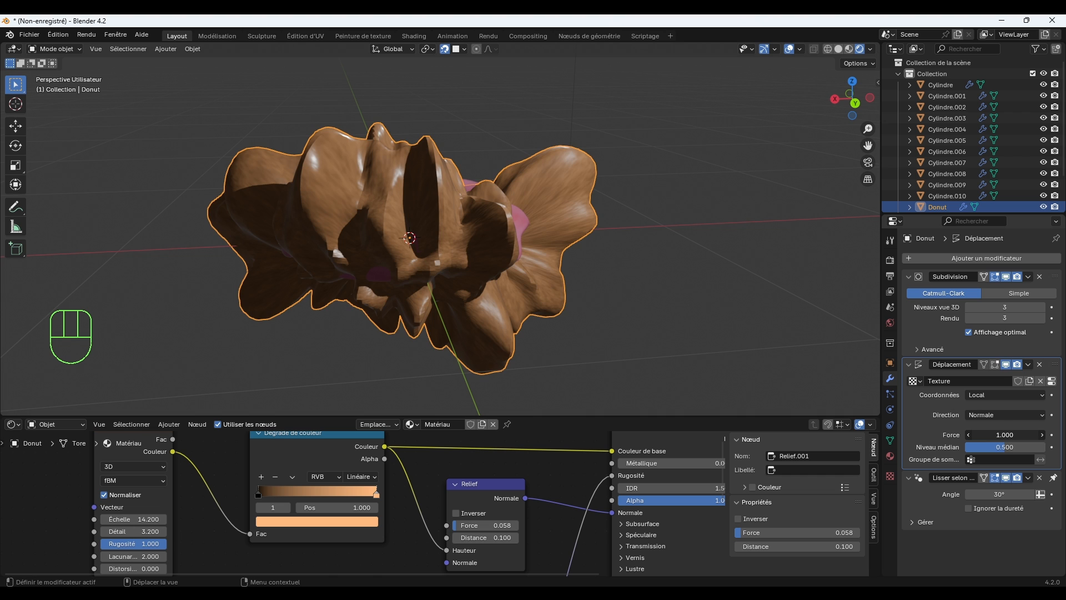
pyautogui.moveTo(999, 433); pyautogui.dragTo(972, 434)
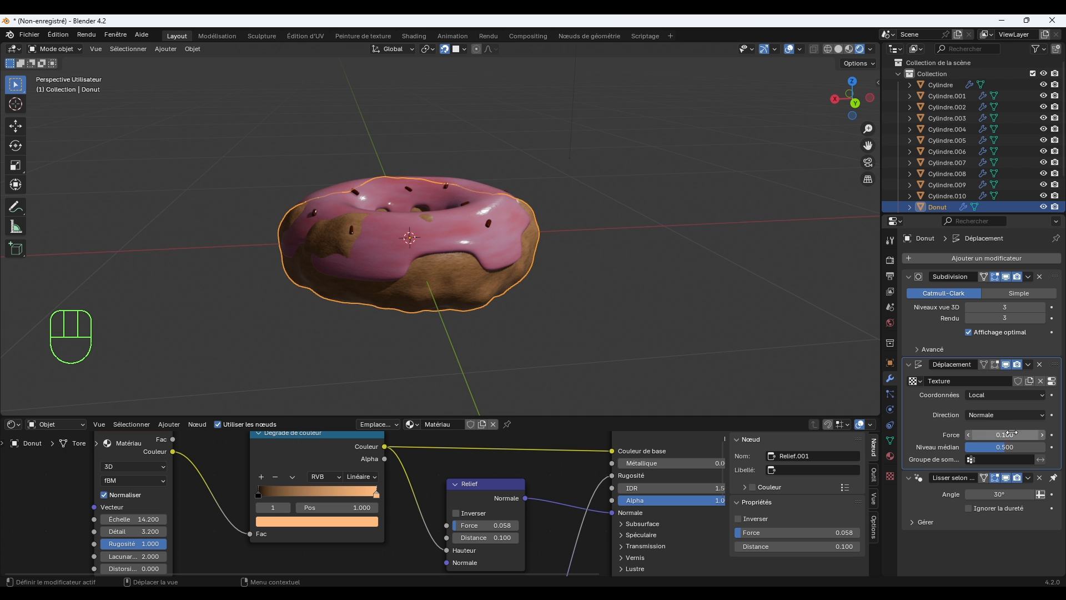
pyautogui.scroll(8, 652, 325)
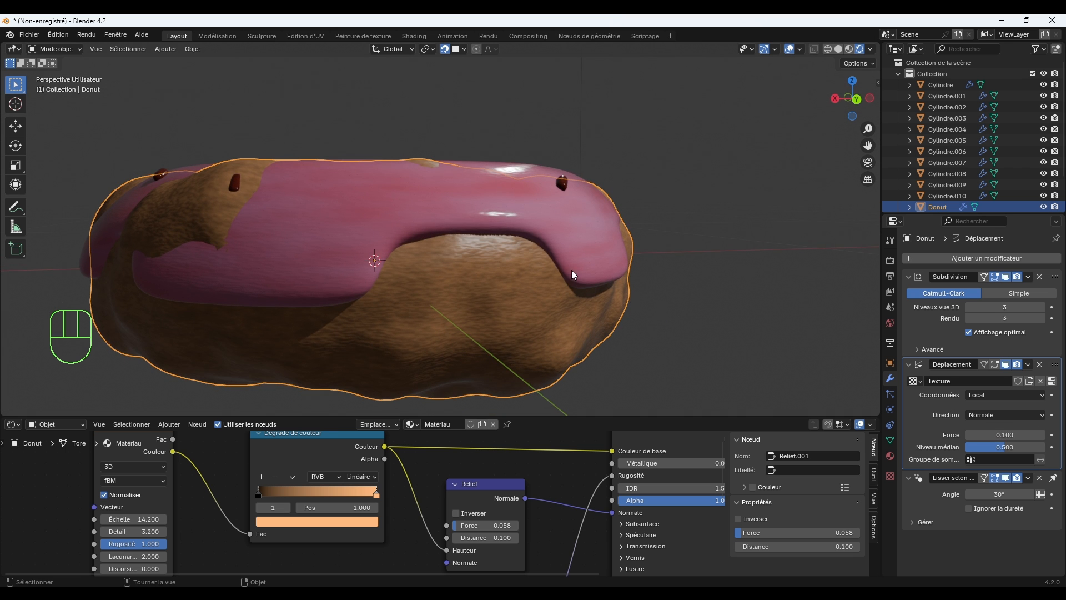
pyautogui.moveTo(595, 349); pyautogui.dragTo(624, 337, button='middle')
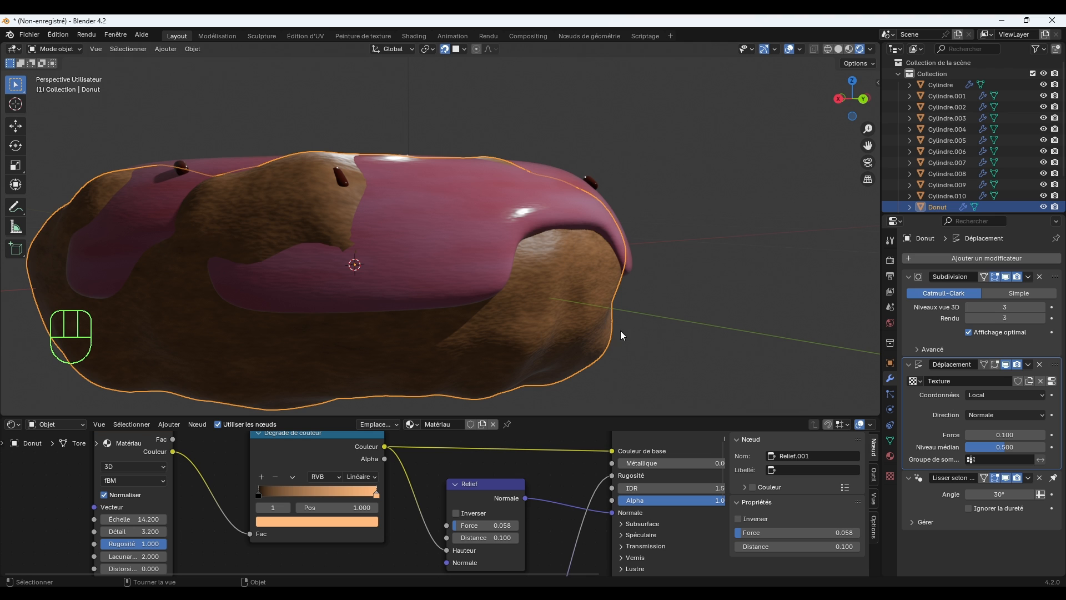
# Reduce the strength (Force) of the dough's Displace modifier to 0.02 and check the donut's shape from all around.
pyautogui.click(986, 433)
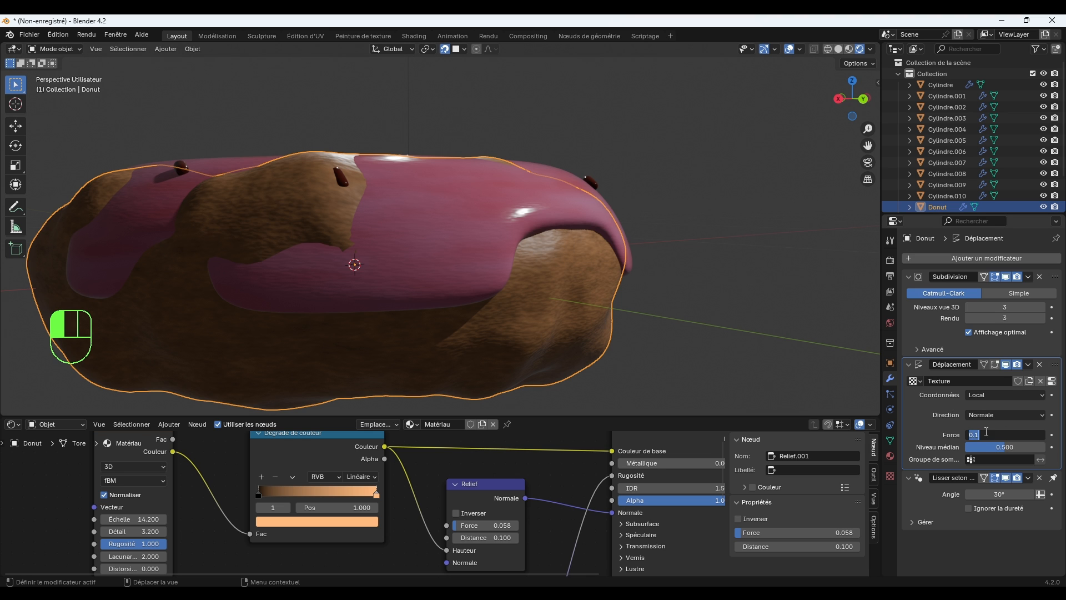
pyautogui.click(919, 431)
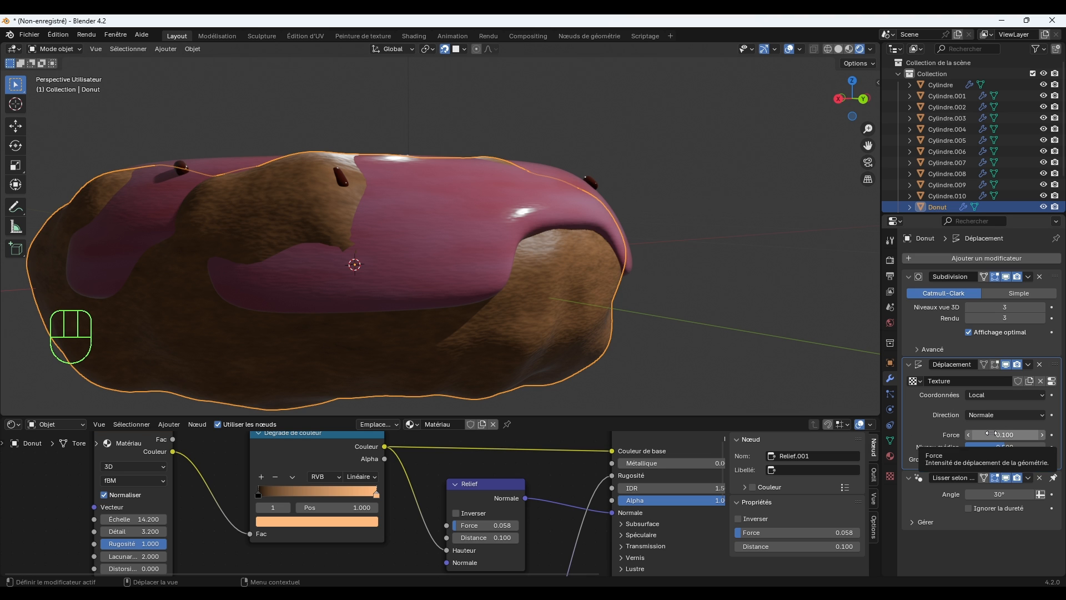
pyautogui.keyDown('shift'); pyautogui.moveTo(993, 433); pyautogui.dragTo(960, 433); pyautogui.keyUp('shift')
pyautogui.moveTo(651, 334); pyautogui.dragTo(572, 297, button='middle')
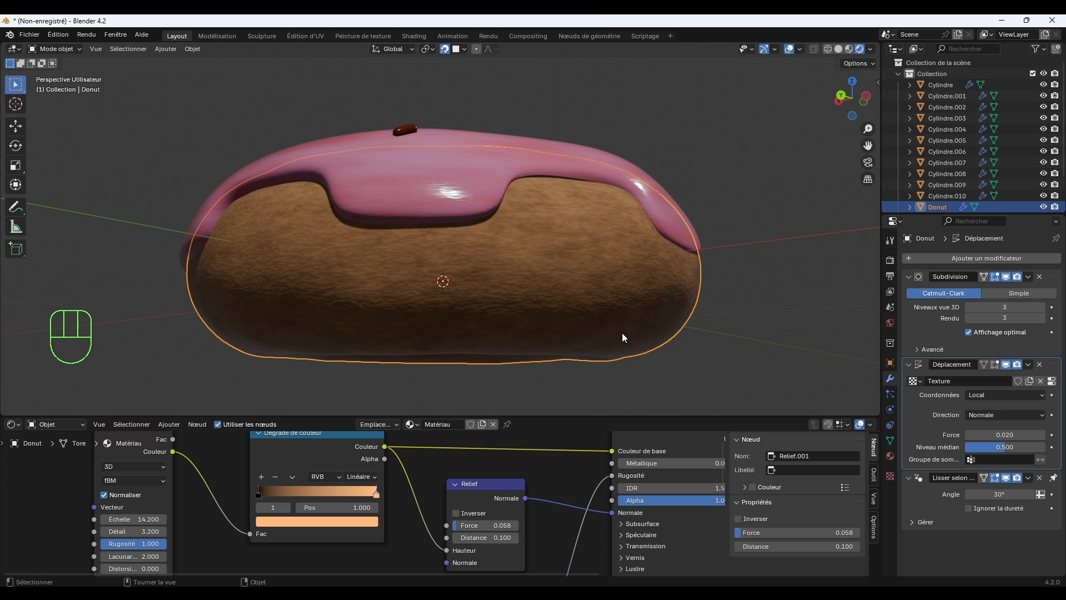
pyautogui.moveTo(622, 336); pyautogui.dragTo(620, 250, button='middle')
pyautogui.moveTo(626, 284); pyautogui.dragTo(704, 296, button='middle')
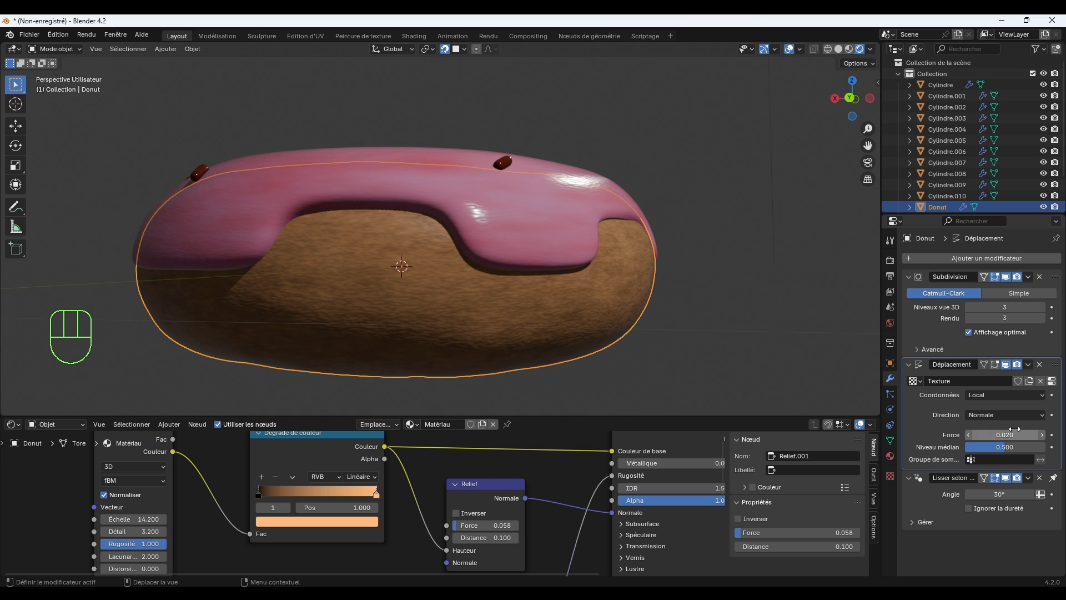
pyautogui.moveTo(692, 352); pyautogui.dragTo(743, 357, button='middle')
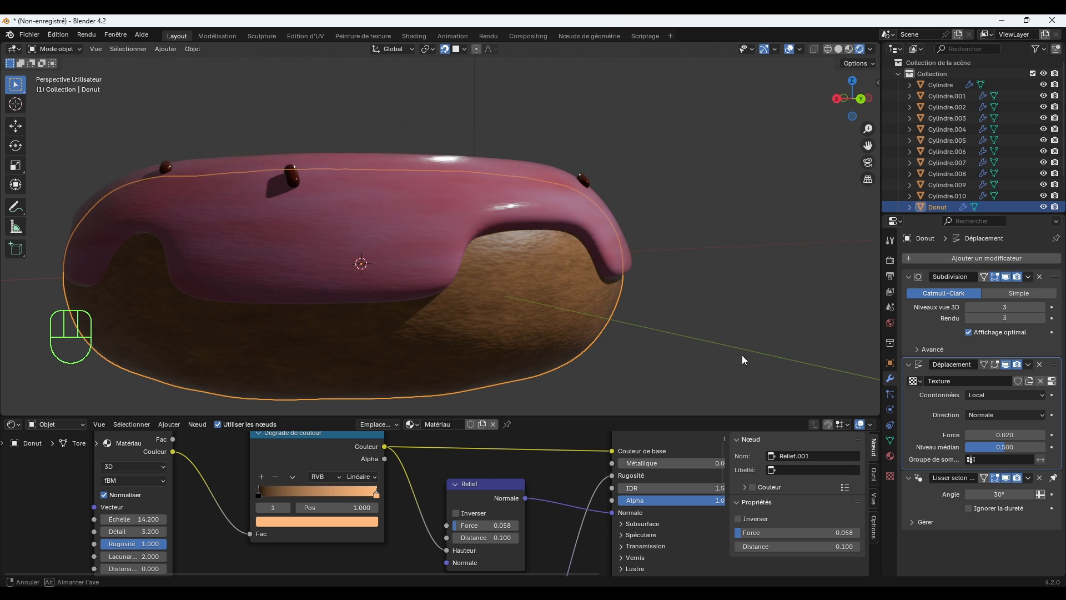
pyautogui.moveTo(647, 323); pyautogui.dragTo(728, 343, button='middle')
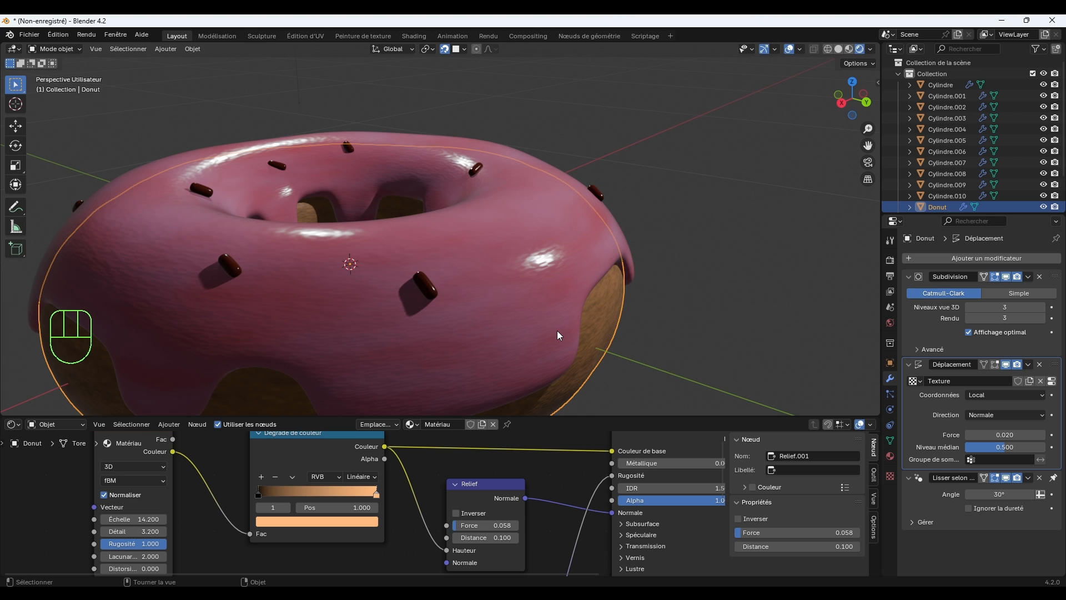
pyautogui.scroll(-2, 557, 331)
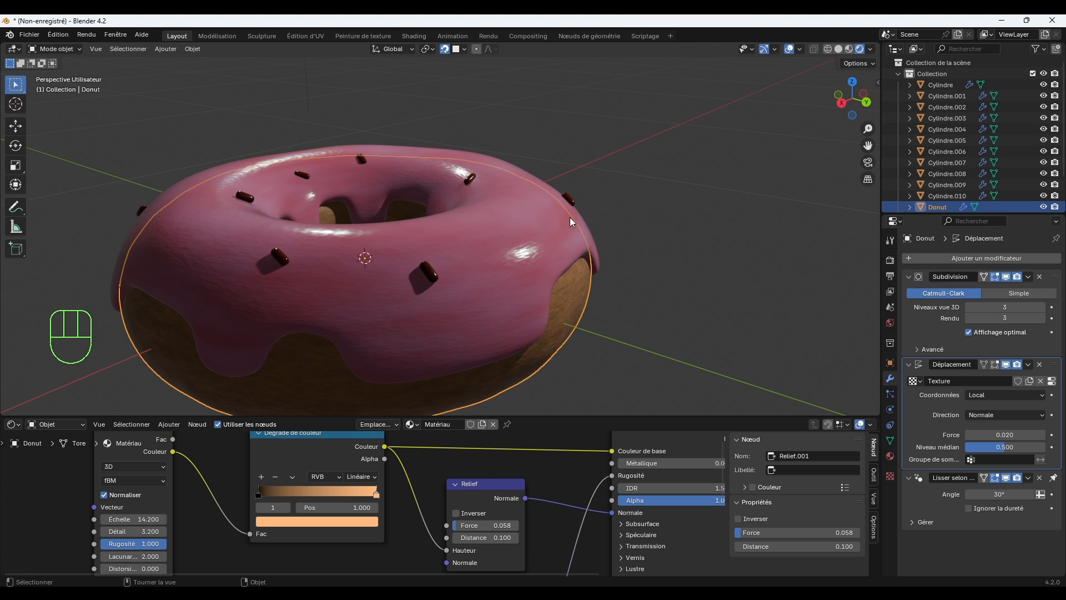
# Copy the Displace modifier from the dough to the pink icing using Copy to Selected (Copier vers sélectionnés).
pyautogui.click(528, 241)
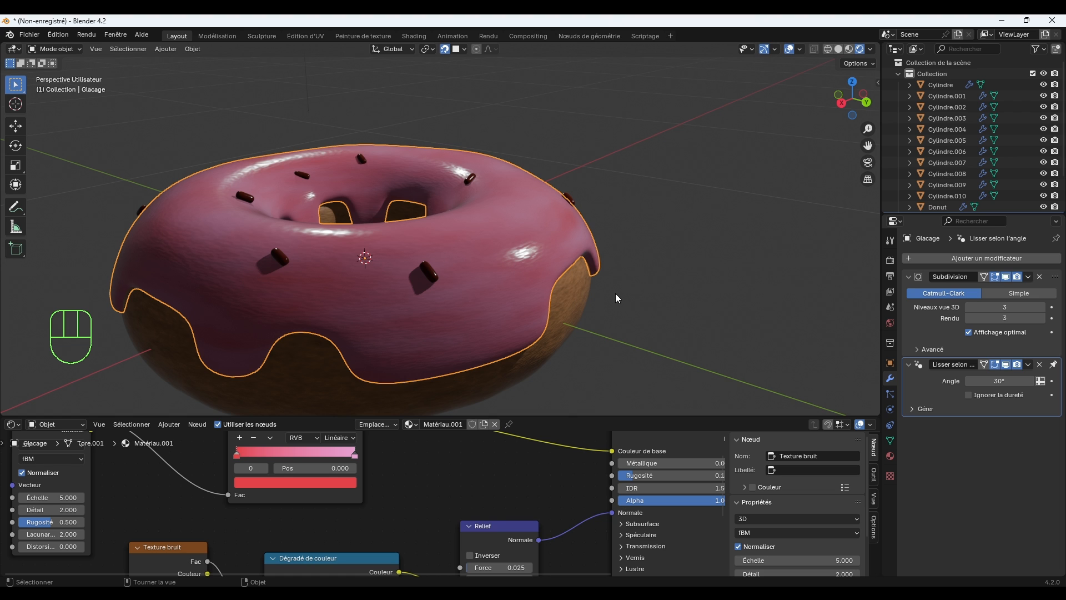
pyautogui.keyDown('shift'); pyautogui.click(578, 295); pyautogui.keyUp('shift')
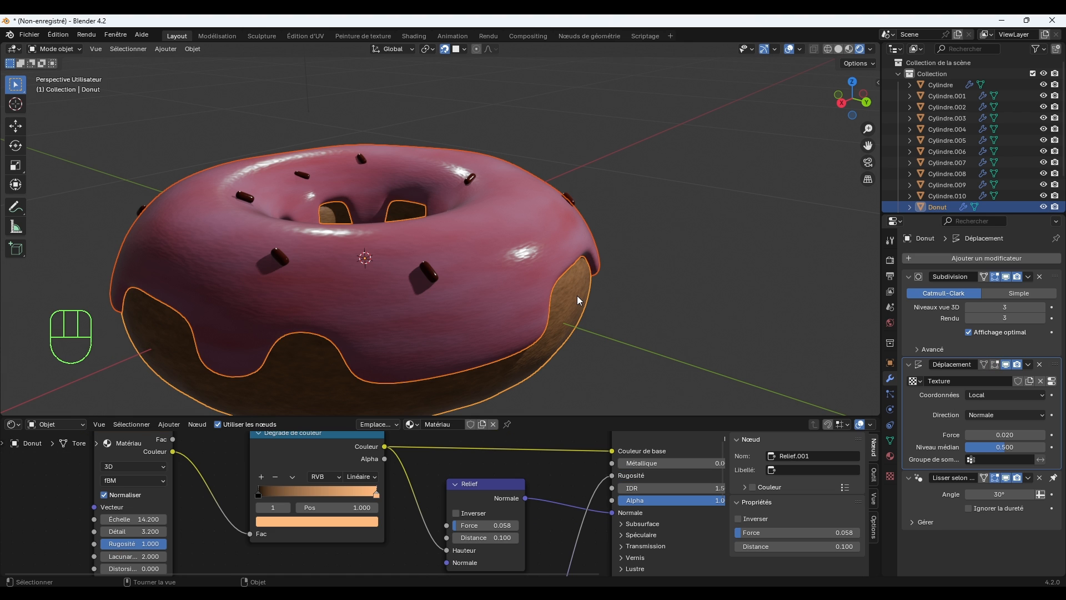
pyautogui.click(1029, 365)
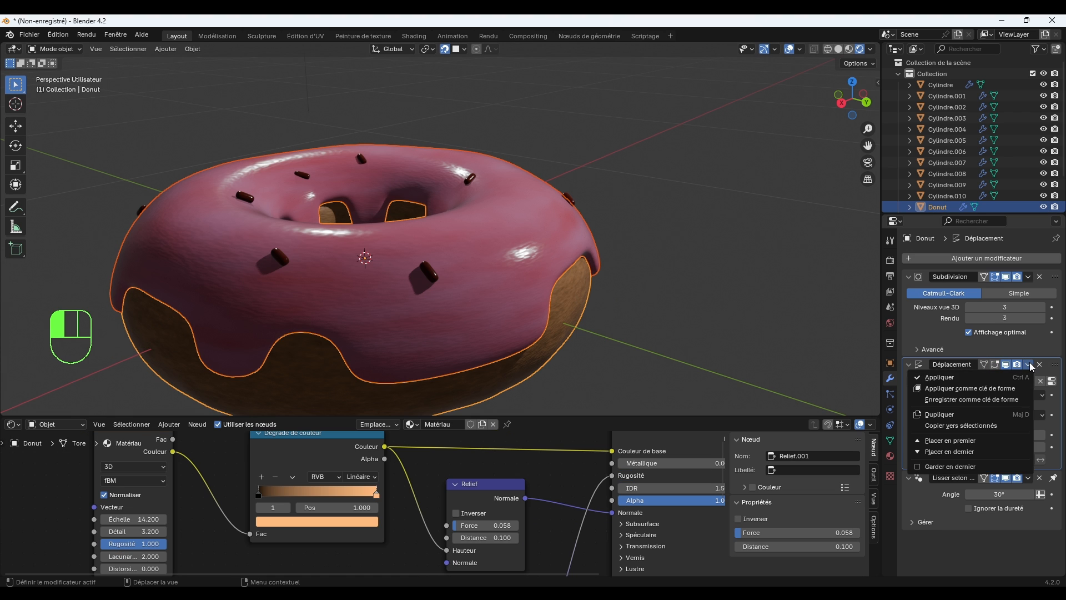
pyautogui.click(961, 425)
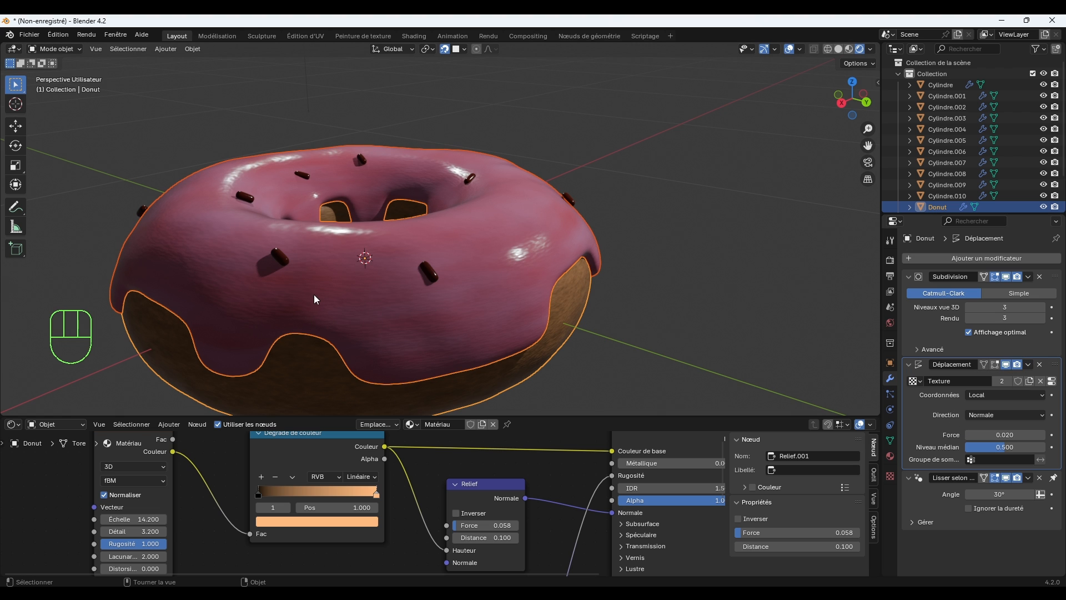
pyautogui.click(685, 219)
# Rotate the sprinkle near the icing's outer edge by about 9.4° to follow the curve of the surface.
pyautogui.moveTo(603, 285); pyautogui.dragTo(652, 278, button='middle')
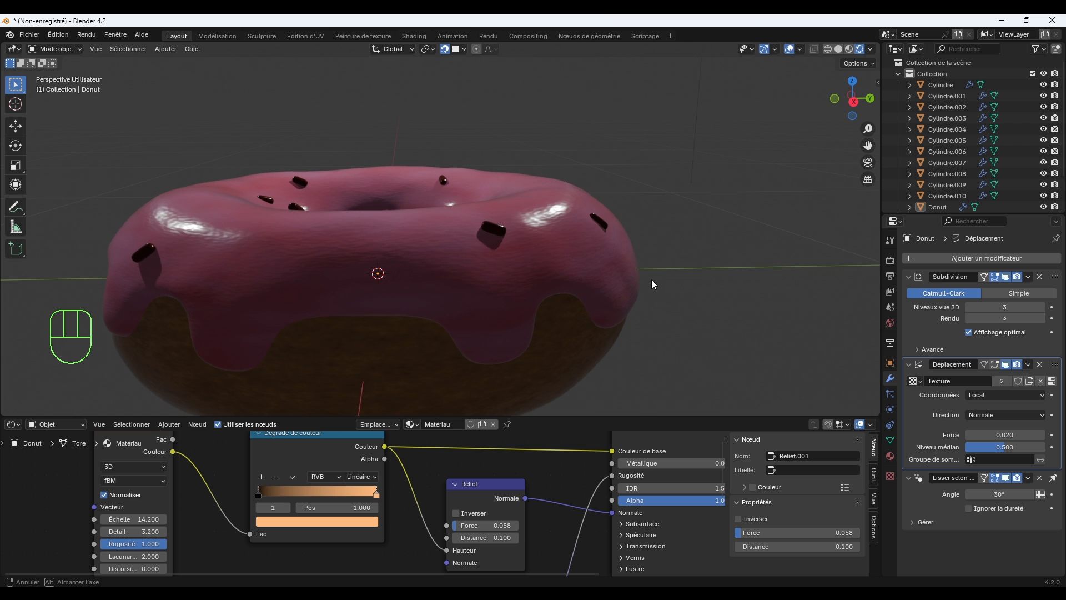
pyautogui.click(599, 221)
pyautogui.press('r')
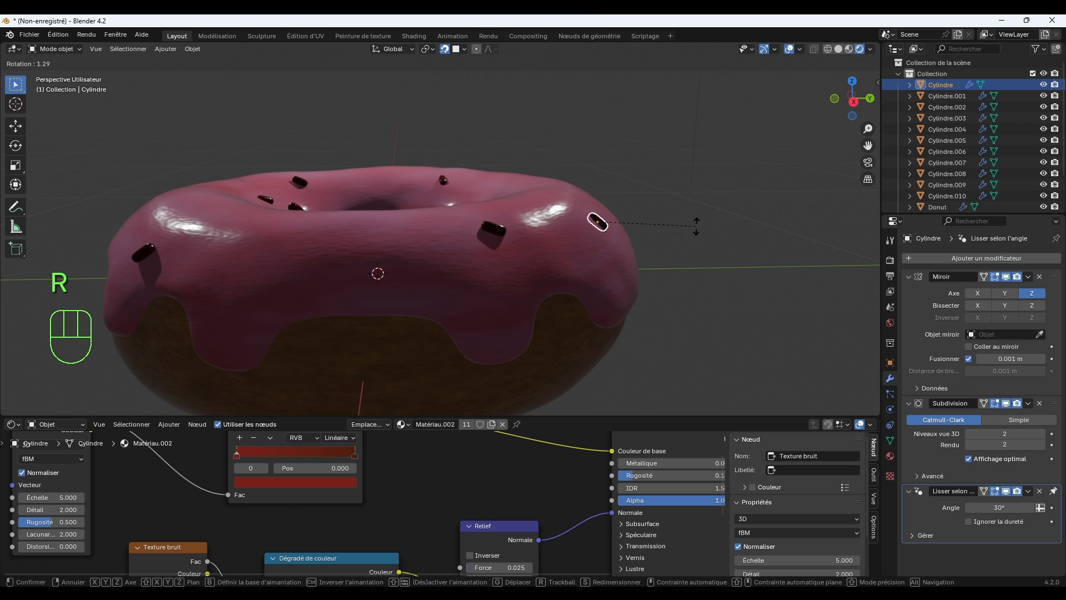
pyautogui.click(694, 240)
# Duplicate the rotated sprinkle and place the copy beside it, about 0.2 m away on the icing's outer side.
pyautogui.moveTo(668, 258); pyautogui.dragTo(574, 271, button='middle')
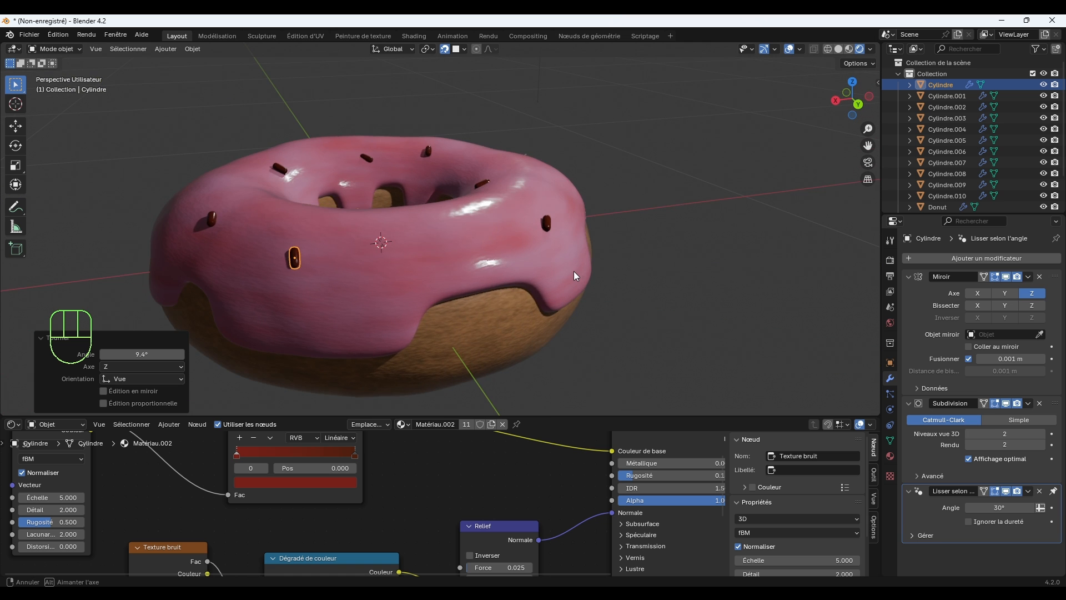
pyautogui.hotkey('shift', 'd')
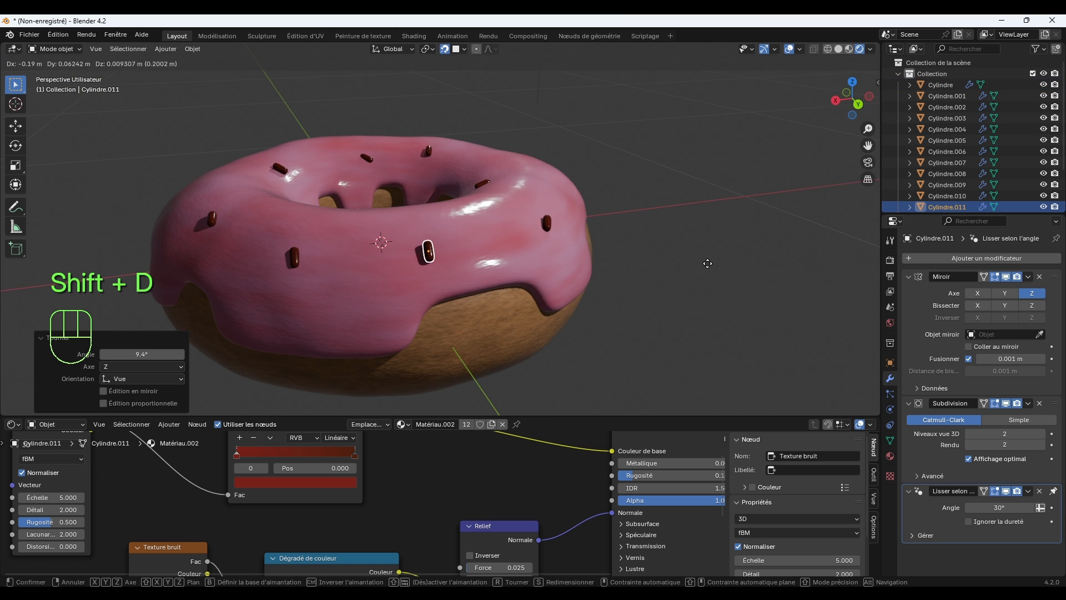
pyautogui.click(711, 270)
pyautogui.moveTo(710, 270); pyautogui.dragTo(641, 288, button='middle')
pyautogui.scroll(5, 641, 288)
pyautogui.scroll(2, 683, 252)
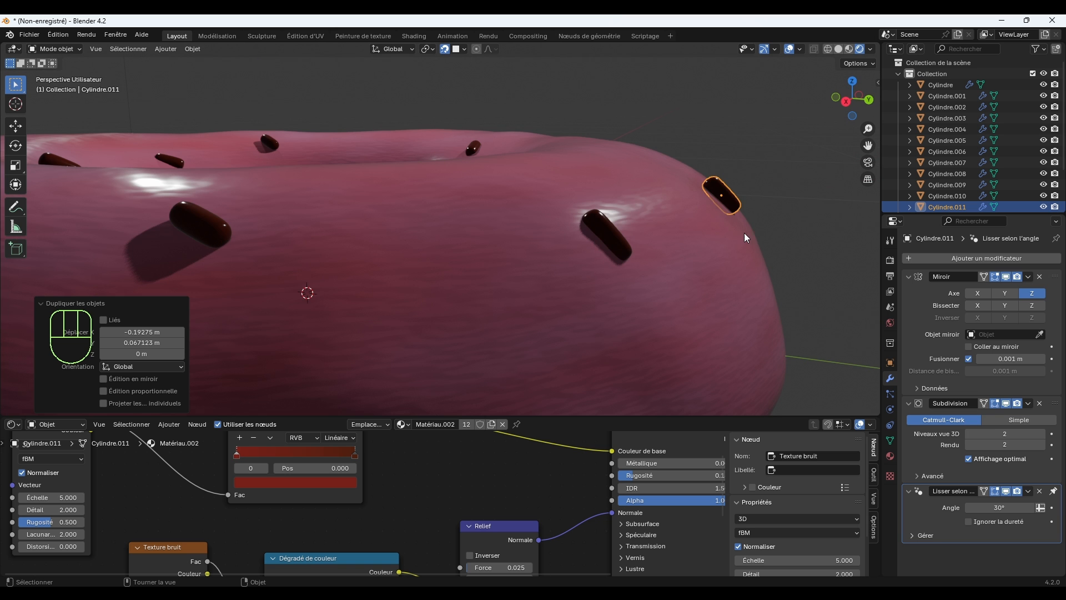
pyautogui.click(774, 215)
pyautogui.scroll(-6, 737, 237)
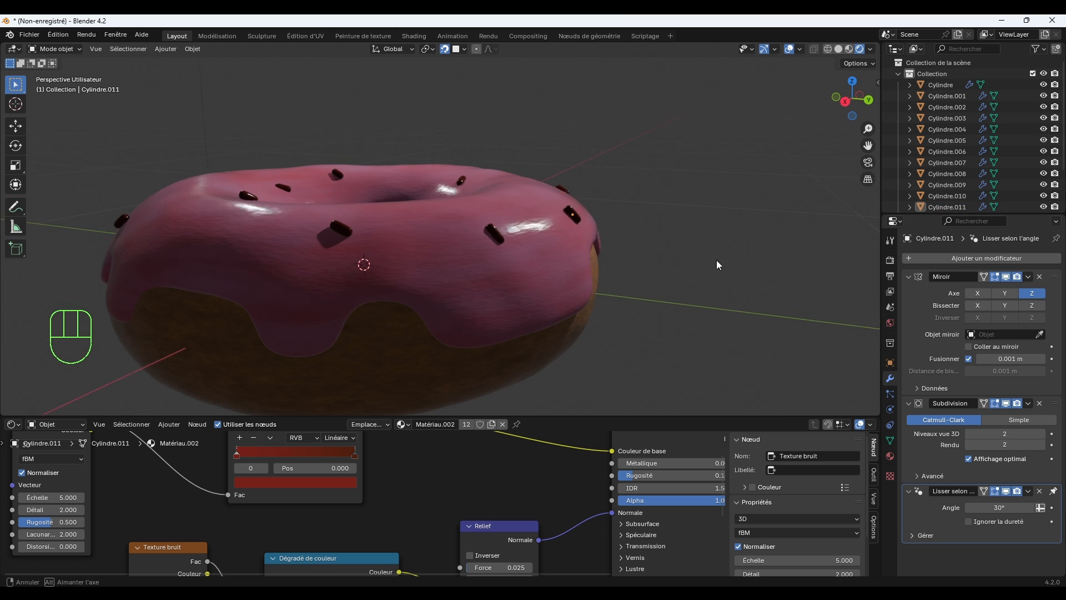
# Reposition one sprinkle on the outer side of the icing and review the whole donut.
pyautogui.moveTo(716, 260); pyautogui.dragTo(759, 258, button='middle')
pyautogui.click(663, 232)
pyautogui.click(658, 222)
pyautogui.press('g')
pyautogui.click(730, 242)
pyautogui.click(767, 224)
pyautogui.scroll(-3, 781, 244)
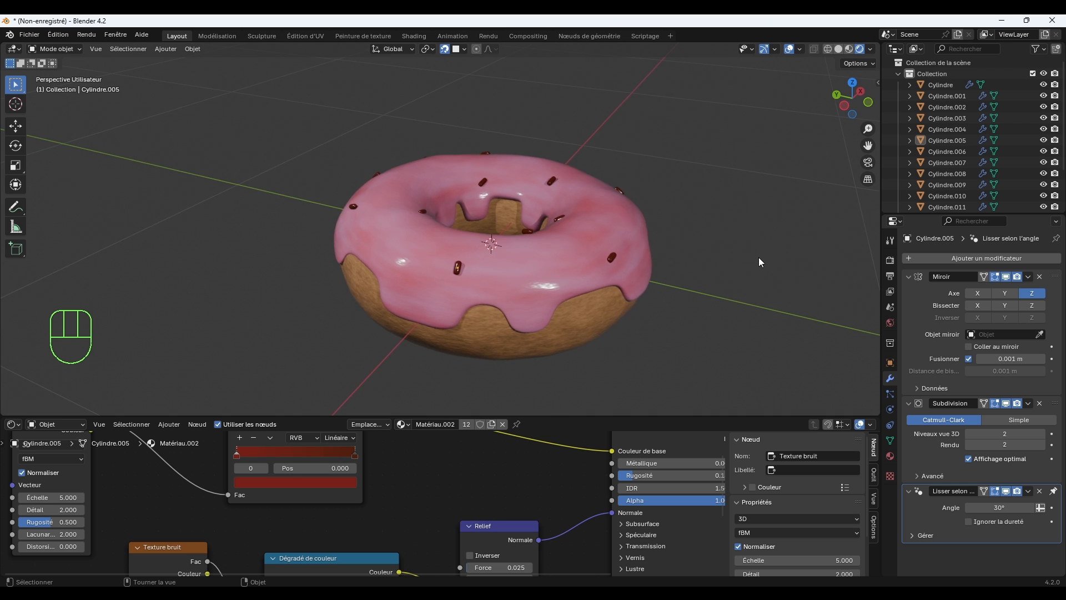
pyautogui.scroll(-3, 744, 258)
pyautogui.scroll(4, 566, 271)
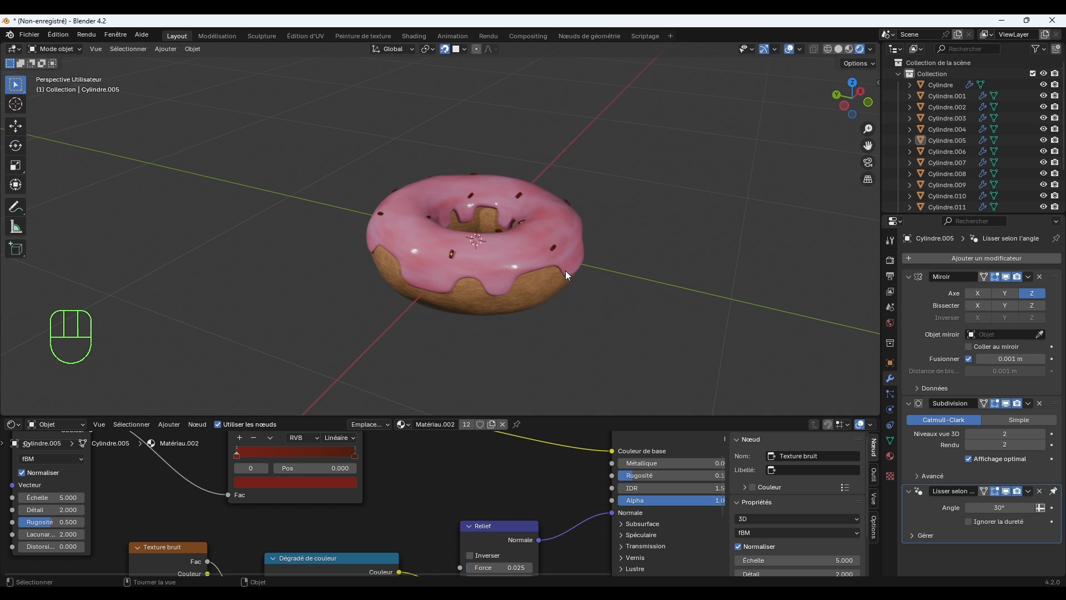
pyautogui.moveTo(603, 277)
pyautogui.keyDown('shift'); pyautogui.mouseDown(button='middle')
pyautogui.moveTo(578, 272)
pyautogui.moveTo(587, 275)
pyautogui.mouseUp(button='middle'); pyautogui.keyUp('shift')
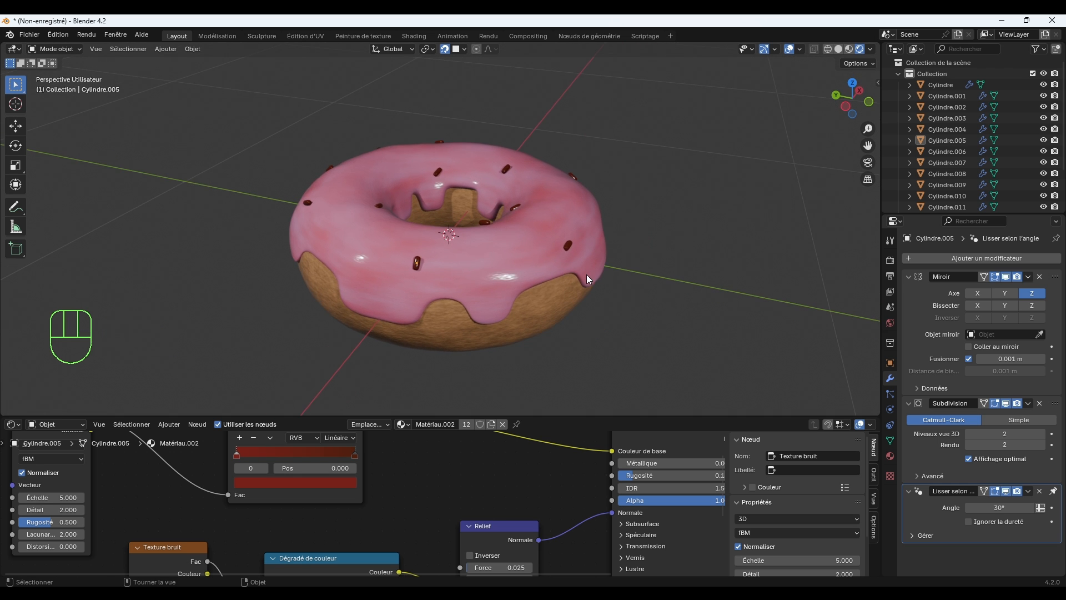
# Add a mesh circle centred on the donut and scale it up by about 3.05.
pyautogui.click(165, 49)
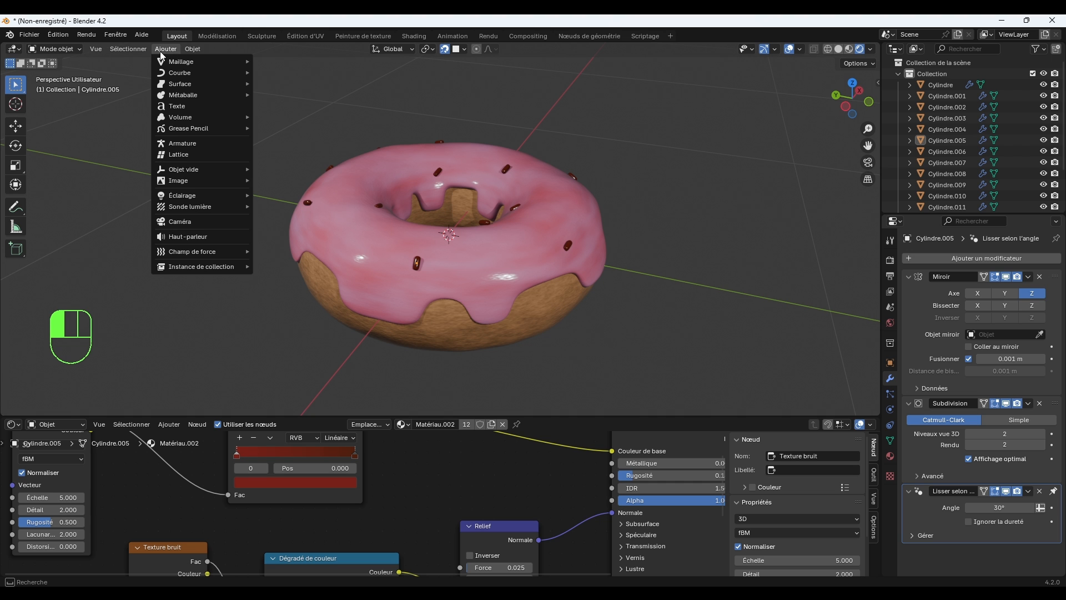
pyautogui.moveTo(173, 61)
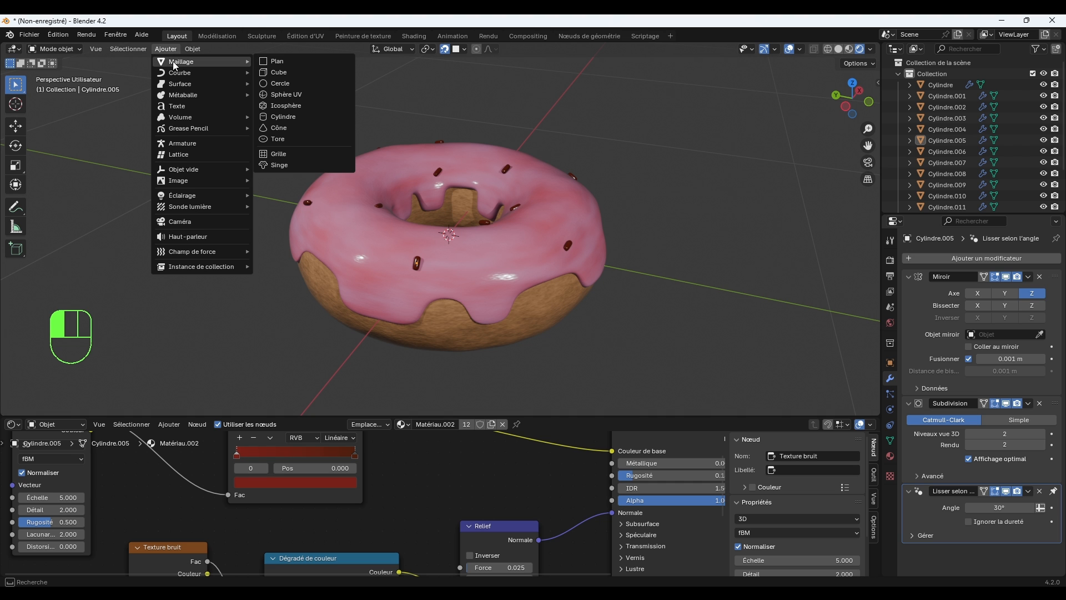
pyautogui.click(298, 83)
pyautogui.scroll(-3, 379, 214)
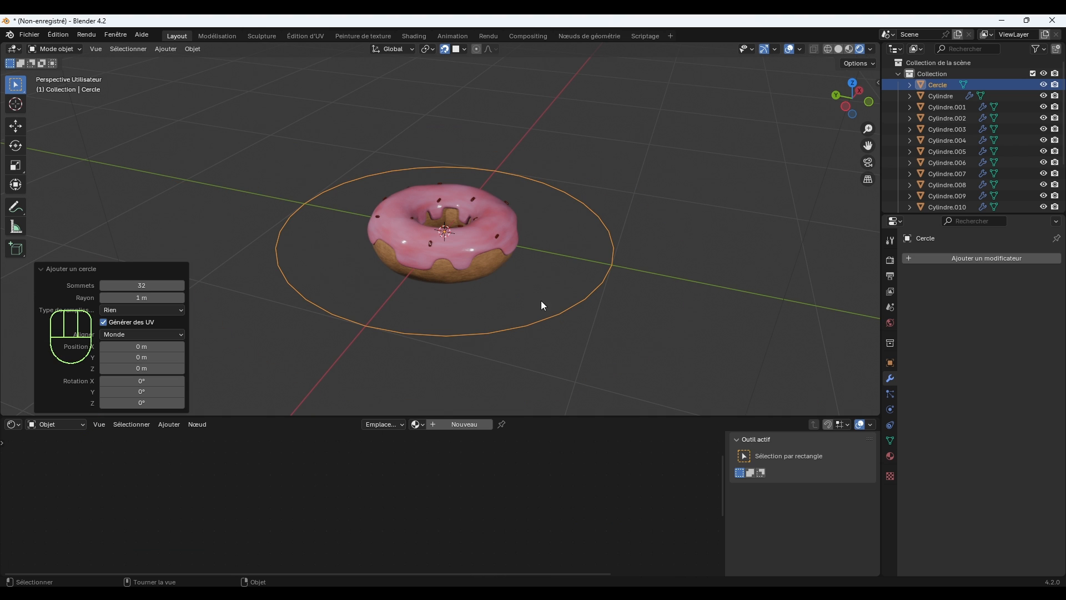
pyautogui.press('s')
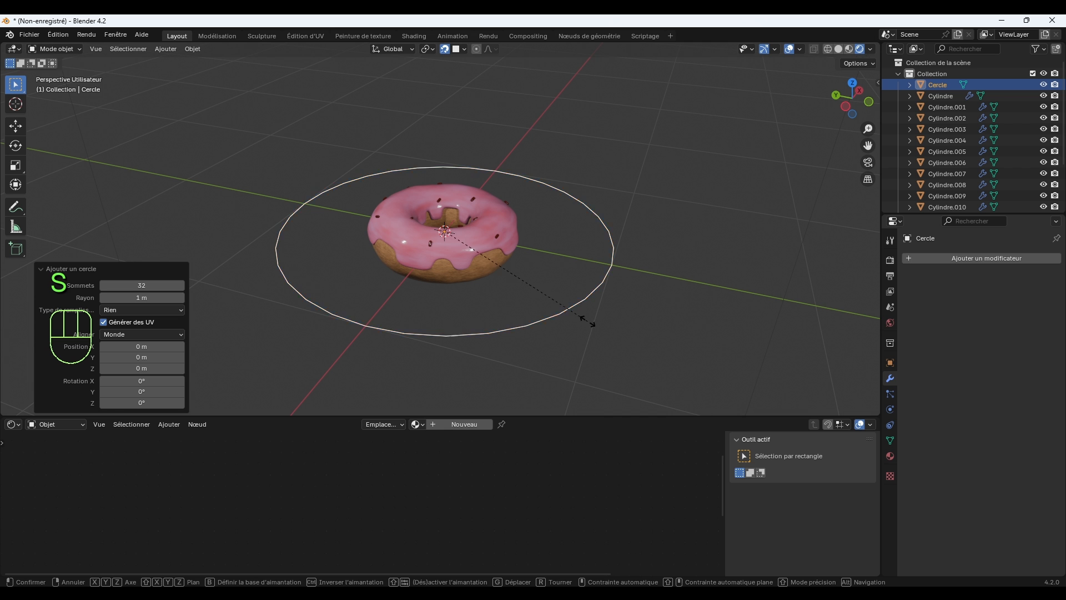
pyautogui.click(1, 350)
# Enlarge the circle further so that it extends well beyond the donut and the lights.
pyautogui.scroll(-1, 2, 350)
pyautogui.scroll(-5, 388, 396)
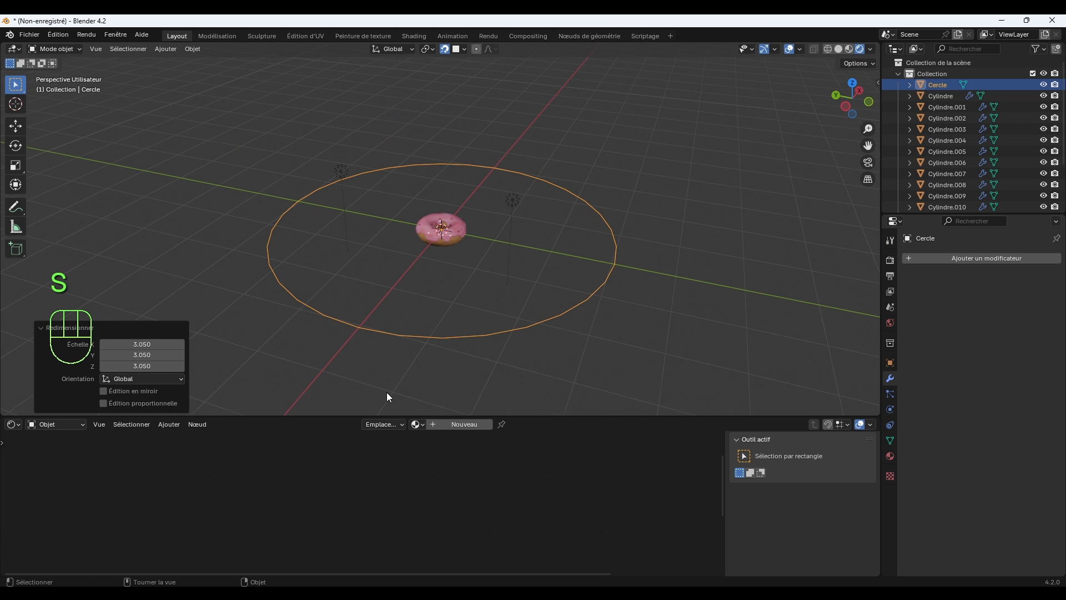
pyautogui.press('s')
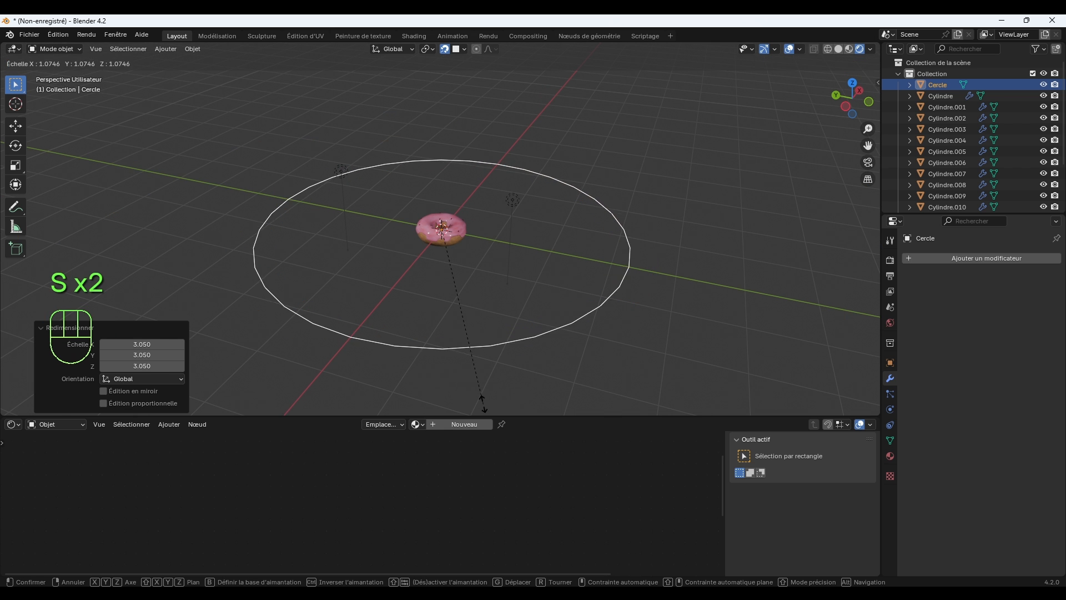
pyautogui.click(652, 414)
pyautogui.moveTo(681, 363); pyautogui.dragTo(697, 350, button='middle')
# Extrude the circle's edge inward at a scale of about 0.295 and fill the central opening with a face.
pyautogui.press('Tab')
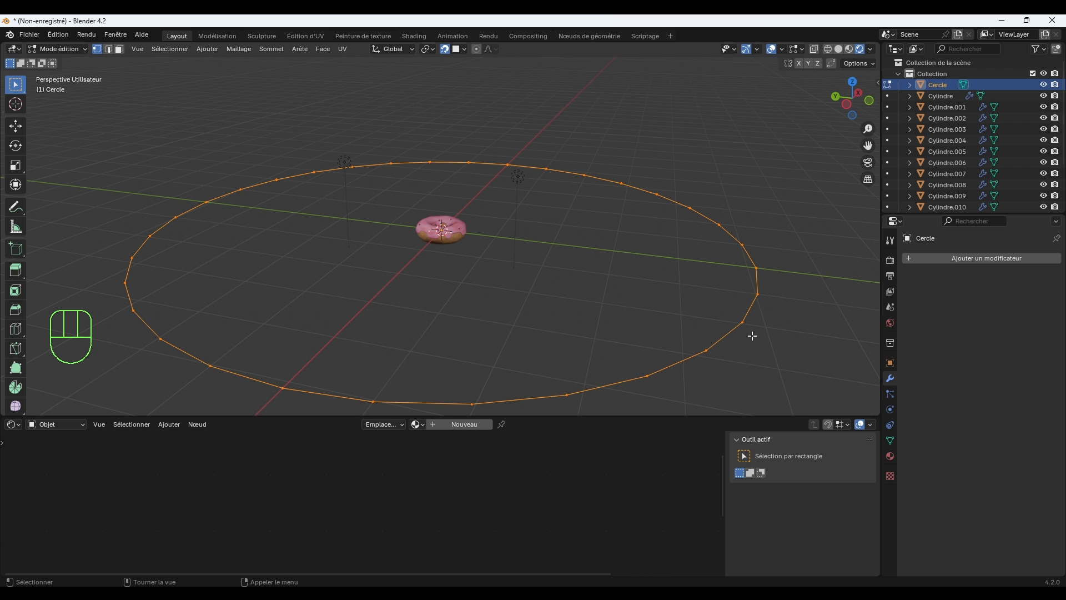
pyautogui.press('e')
pyautogui.press('s')
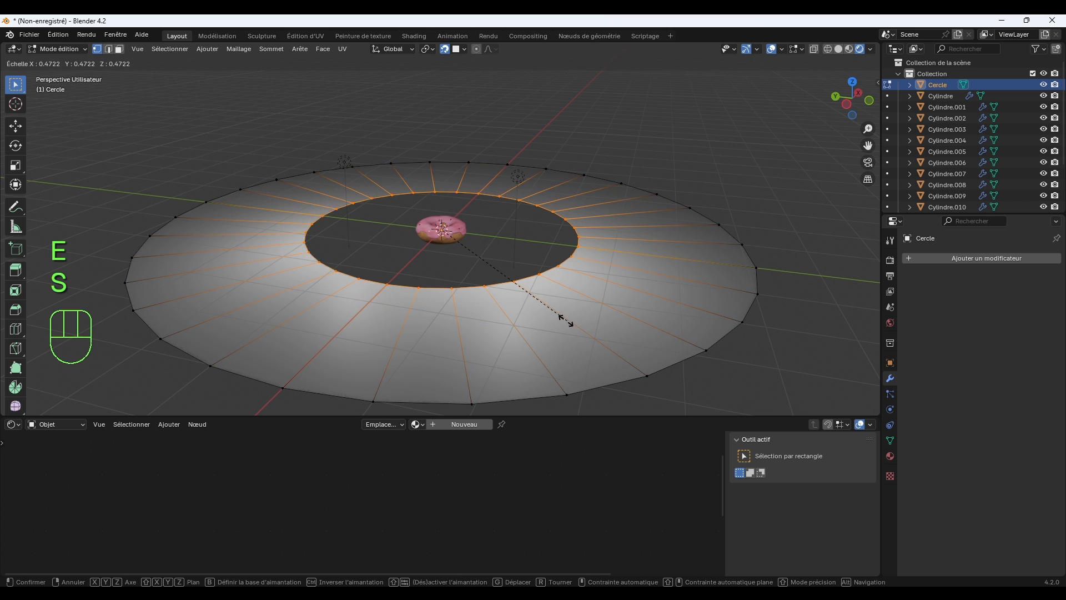
pyautogui.click(502, 307)
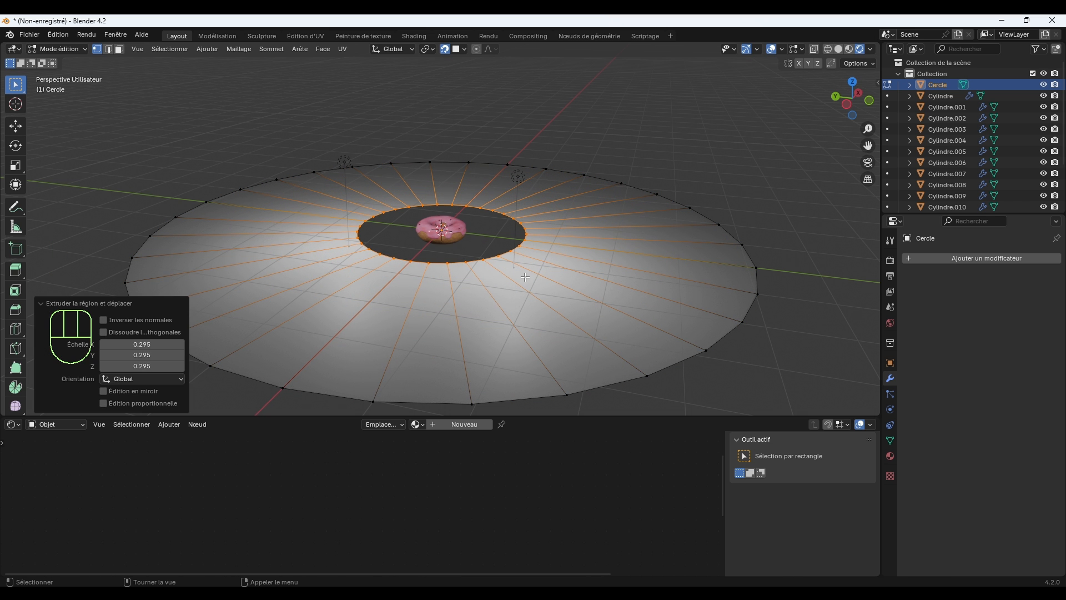
pyautogui.press('f')
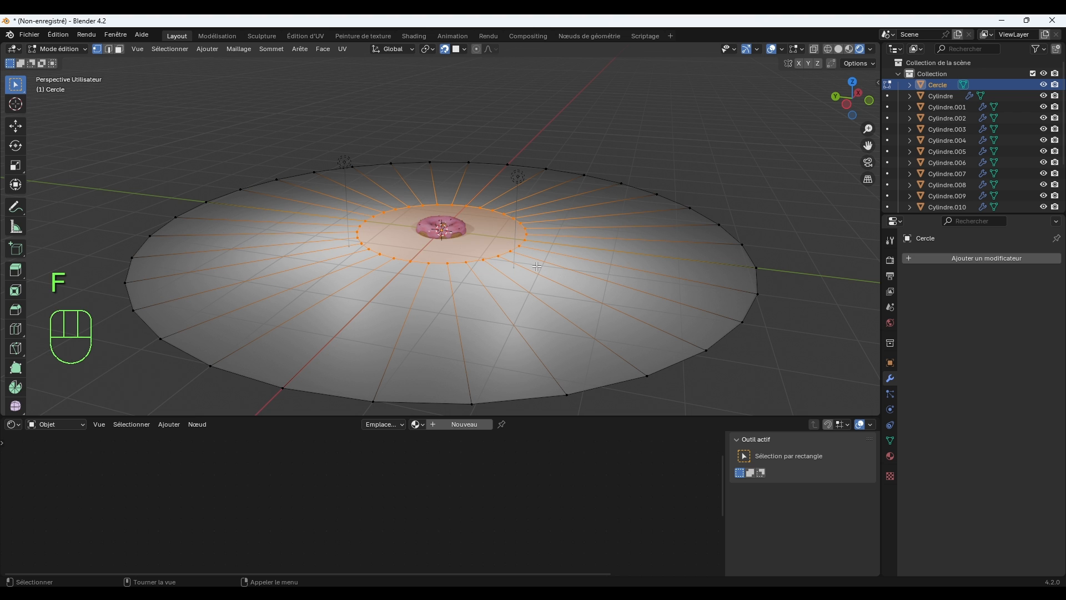
# Extrude the disc's outer edge loop about 1.77 m straight down along Z to form a side wall.
pyautogui.keyDown('alt'); pyautogui.click(698, 354); pyautogui.keyUp('alt')
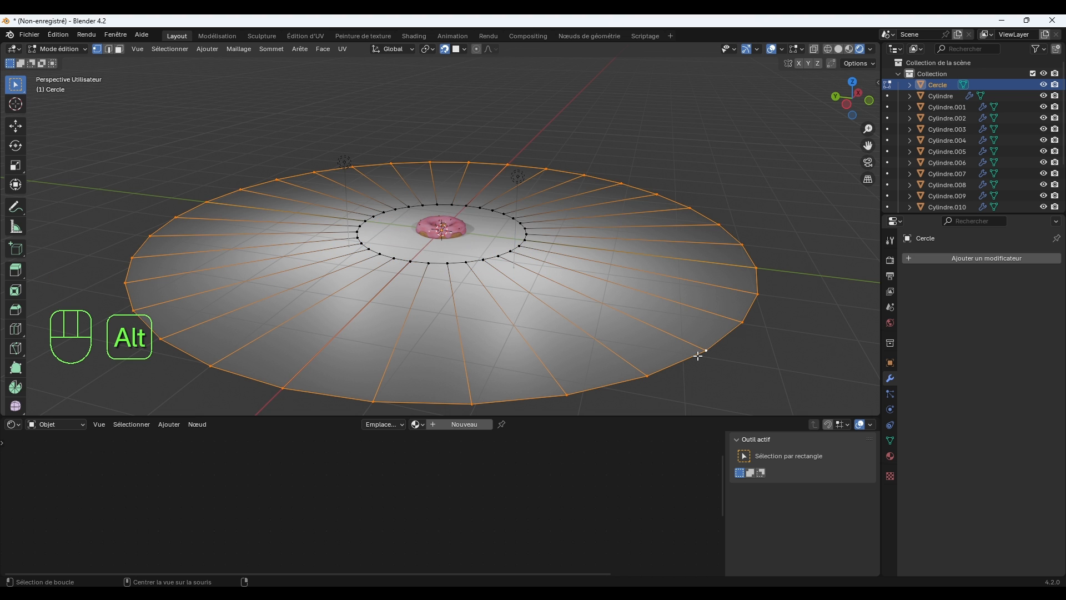
pyautogui.scroll(-1, 597, 240)
pyautogui.keyDown('shift'); pyautogui.moveTo(654, 283); pyautogui.dragTo(654, 268, button='middle'); pyautogui.keyUp('shift')
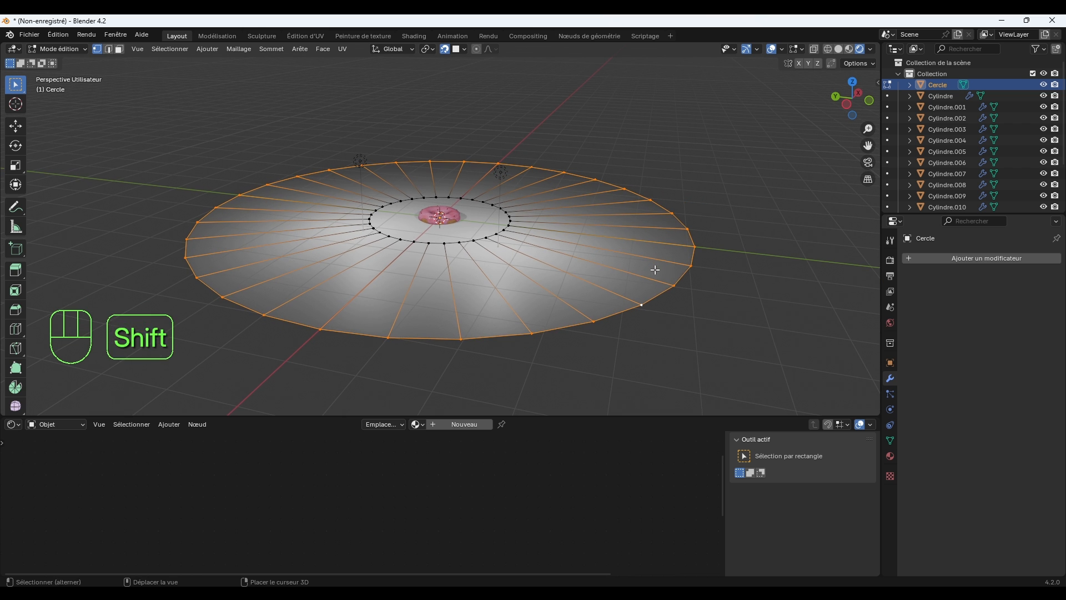
pyautogui.press('e')
pyautogui.press('z')
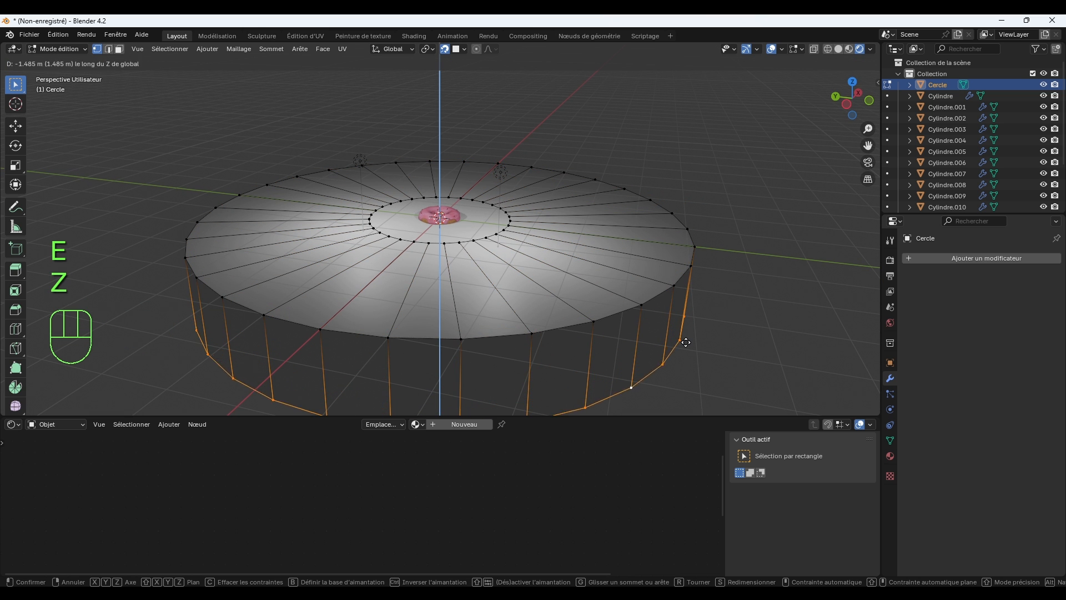
pyautogui.click(685, 355)
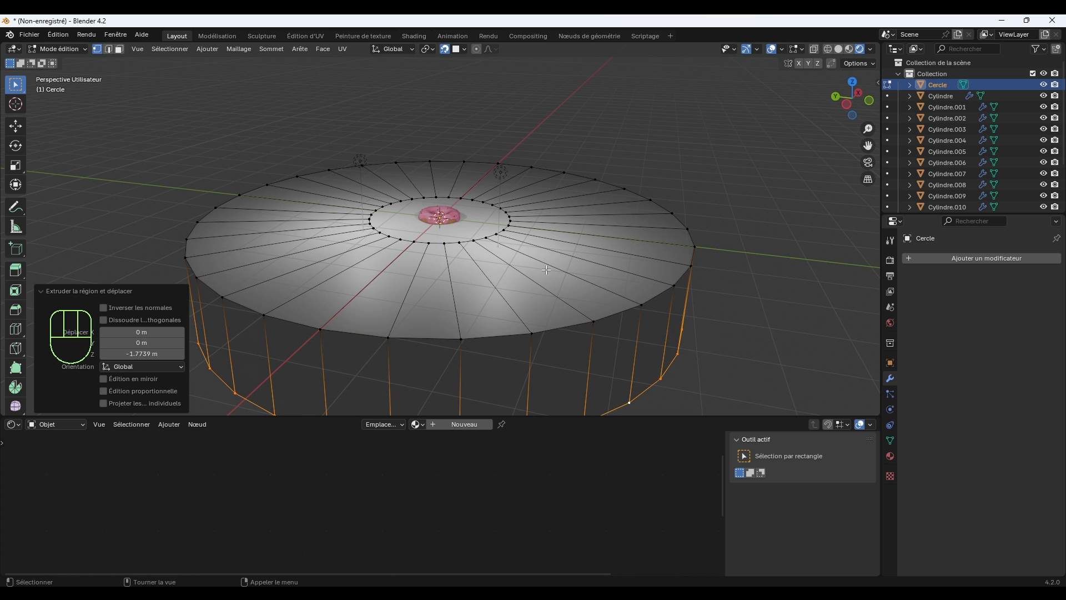
# Bevel the base's upper outer edge loop by about 0.05 m with a single segment.
pyautogui.keyDown('alt'); pyautogui.click(649, 305); pyautogui.keyUp('alt')
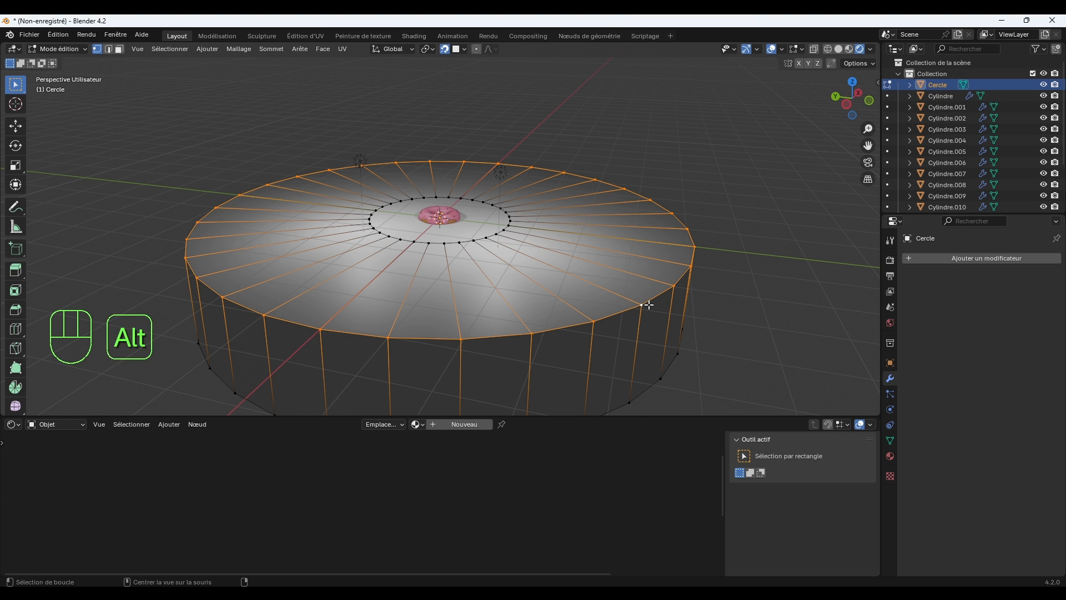
pyautogui.press('ctrl')
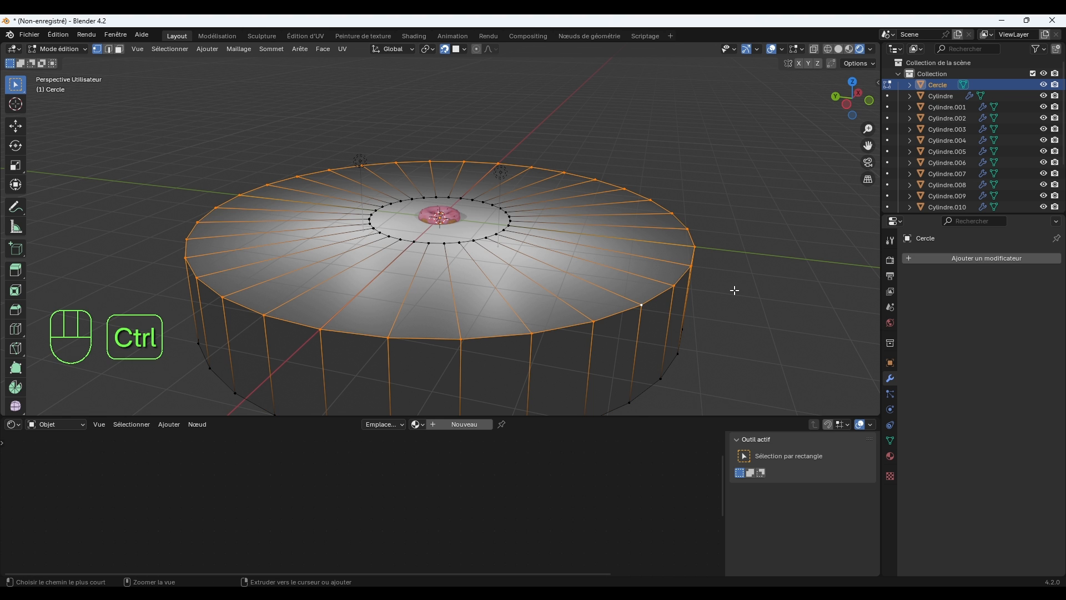
pyautogui.hotkey('ctrl', 'b')
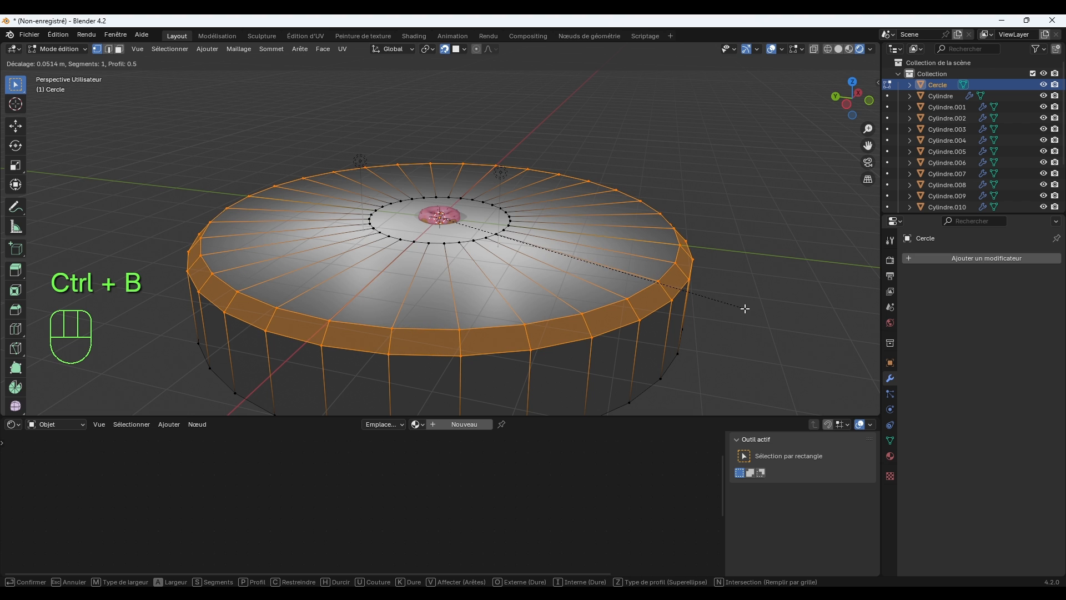
pyautogui.click(744, 308)
pyautogui.click(745, 260)
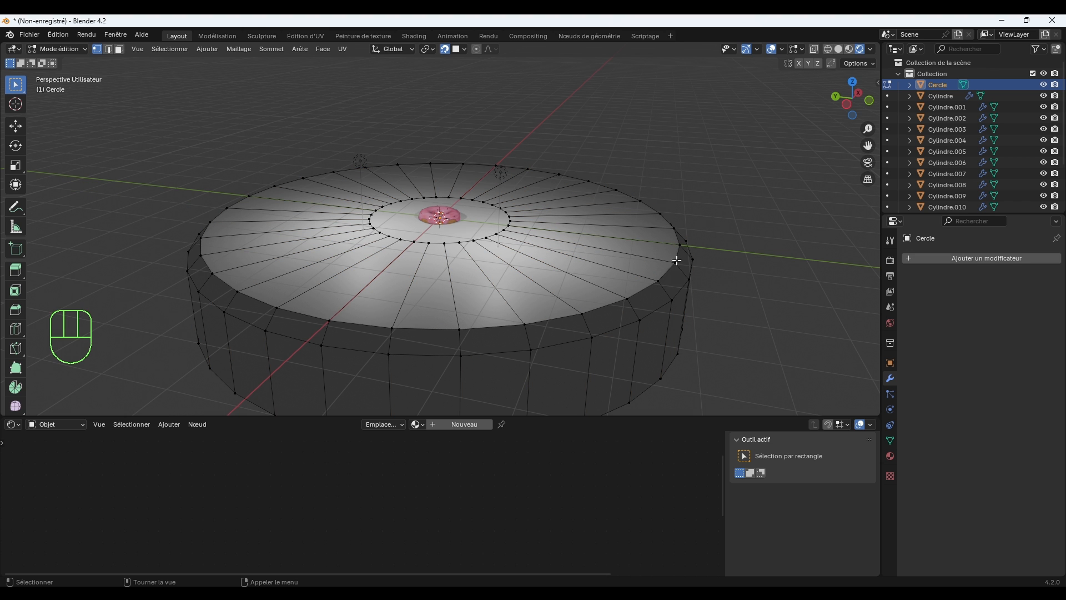
# Add a Subdivision Surface modifier to the base and set its viewport level to 2.
pyautogui.click(921, 258)
pyautogui.moveTo(915, 261)
pyautogui.moveTo(895, 244)
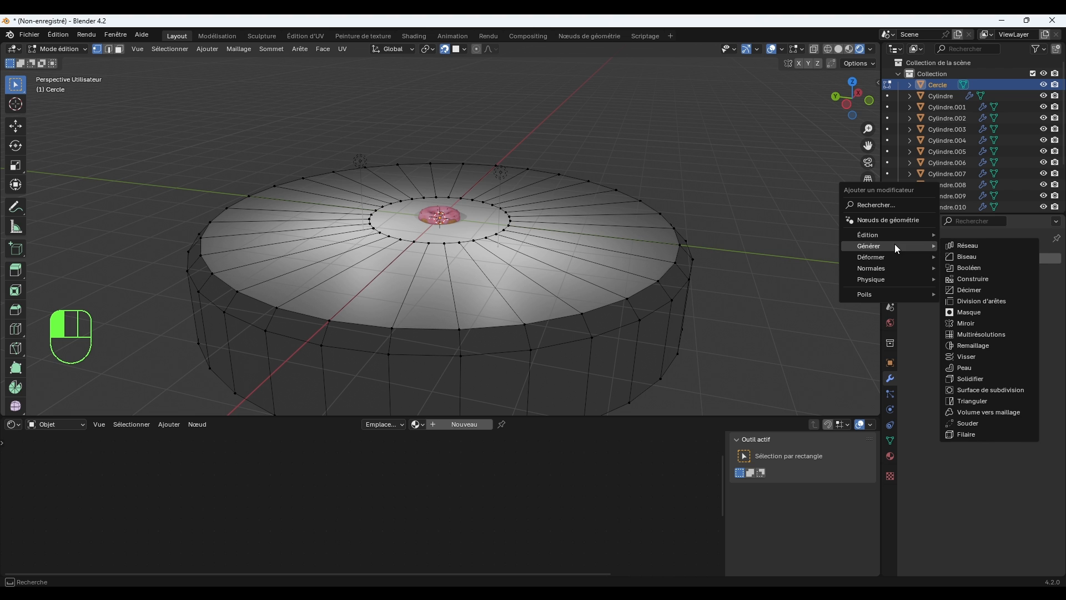
pyautogui.click(998, 390)
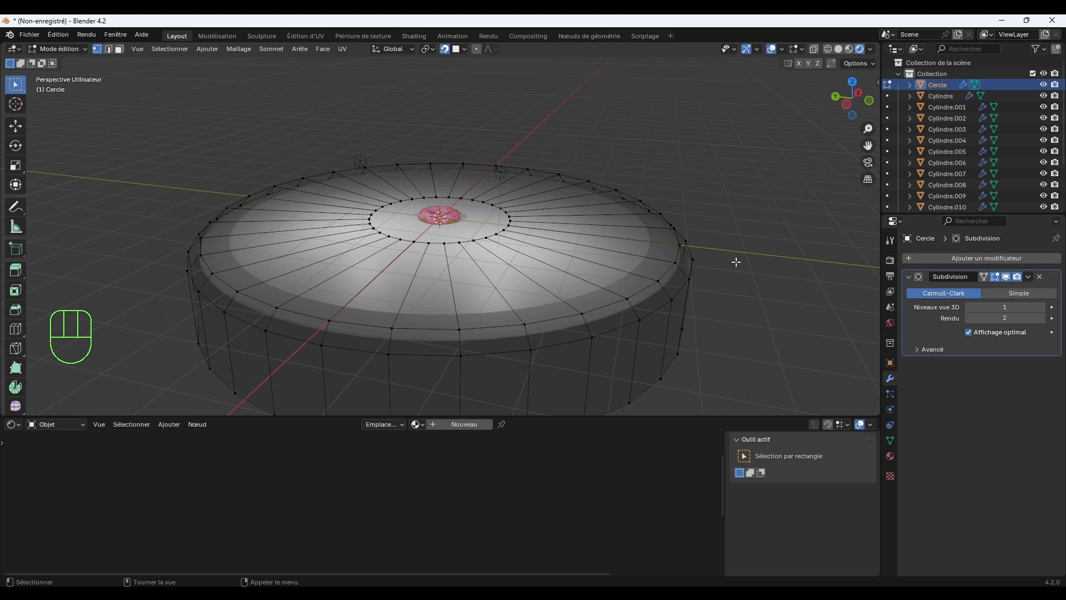
pyautogui.click(1042, 307)
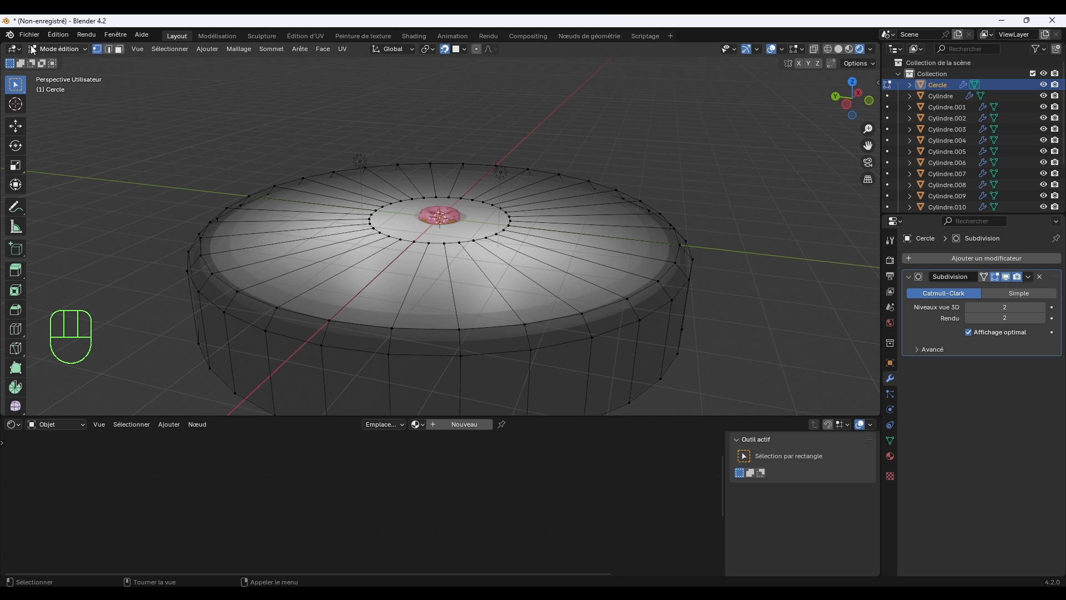
# Return to Object Mode and apply auto smooth shading to the base.
pyautogui.click(56, 49)
pyautogui.click(61, 59)
pyautogui.rightClick(613, 264)
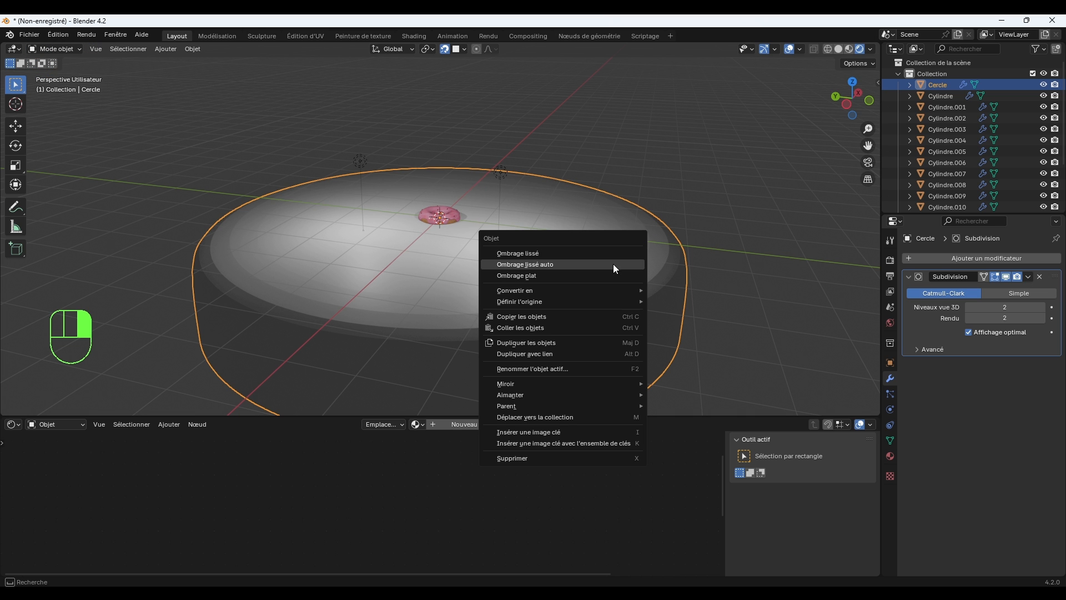
pyautogui.click(602, 265)
pyautogui.click(763, 209)
# Select the donut, icing and all sprinkles without the base and raise them together about 0.149 m along Z.
pyautogui.scroll(3, 669, 262)
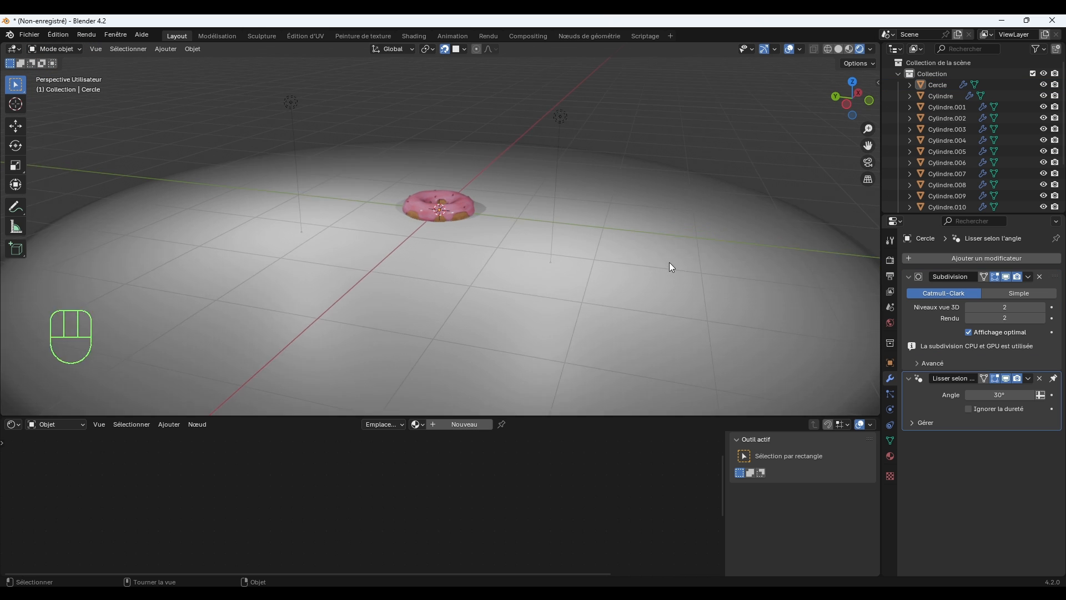
pyautogui.scroll(2, 669, 262)
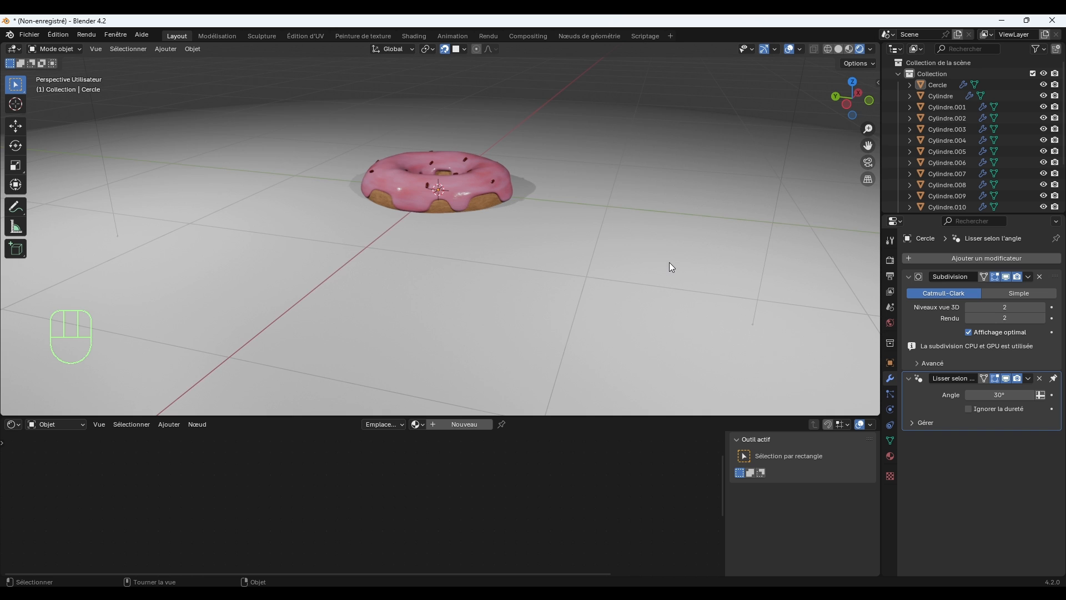
pyautogui.keyDown('shift'); pyautogui.moveTo(622, 241); pyautogui.dragTo(628, 318, button='middle'); pyautogui.keyUp('shift')
pyautogui.scroll(3, 627, 325)
pyautogui.scroll(-2, 611, 314)
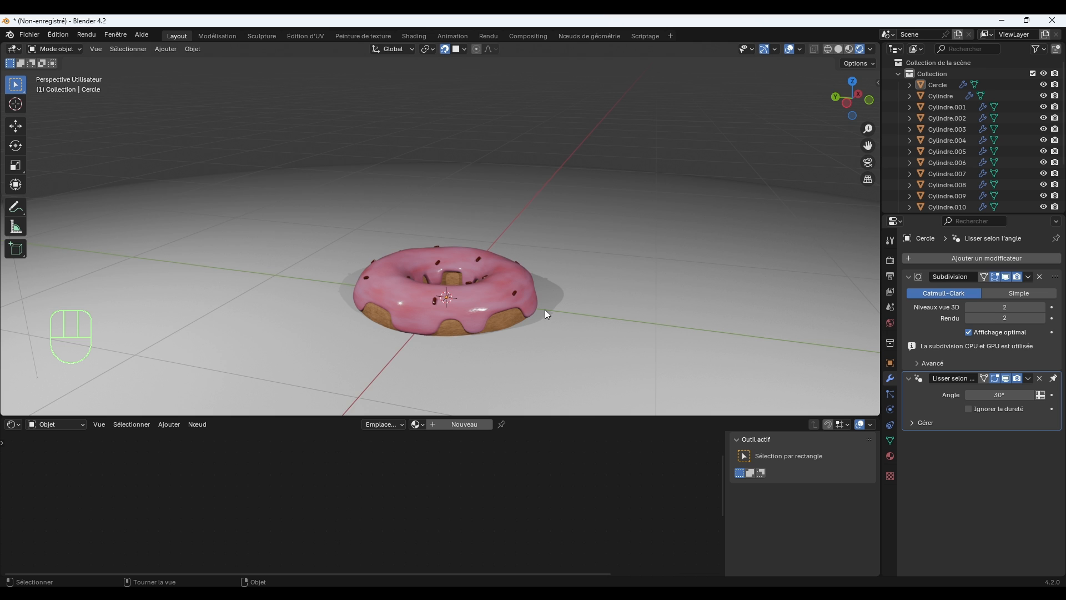
pyautogui.scroll(1, 546, 310)
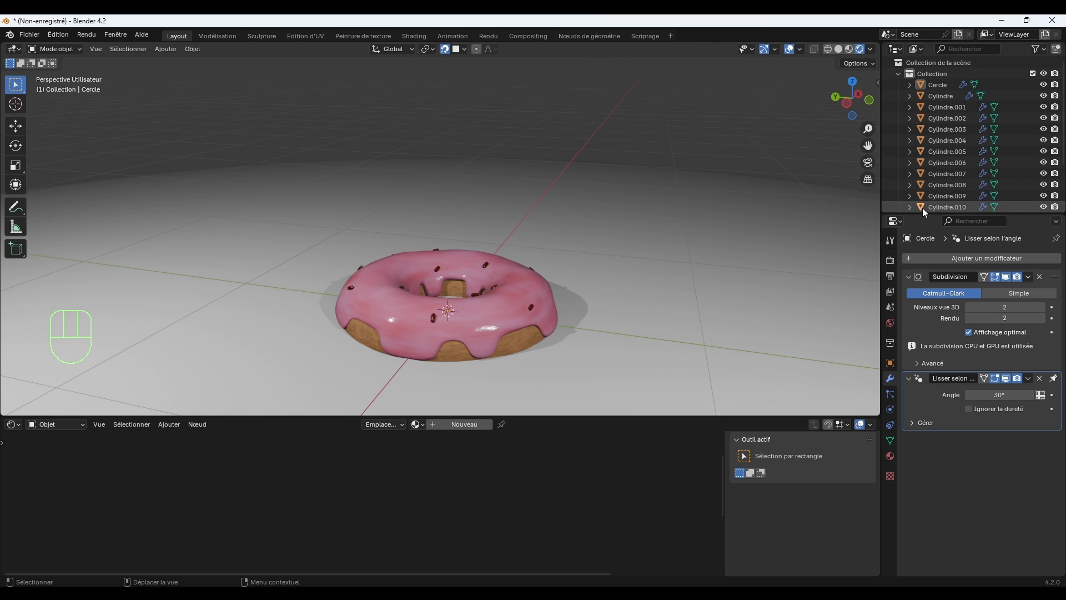
pyautogui.moveTo(920, 215); pyautogui.dragTo(919, 328)
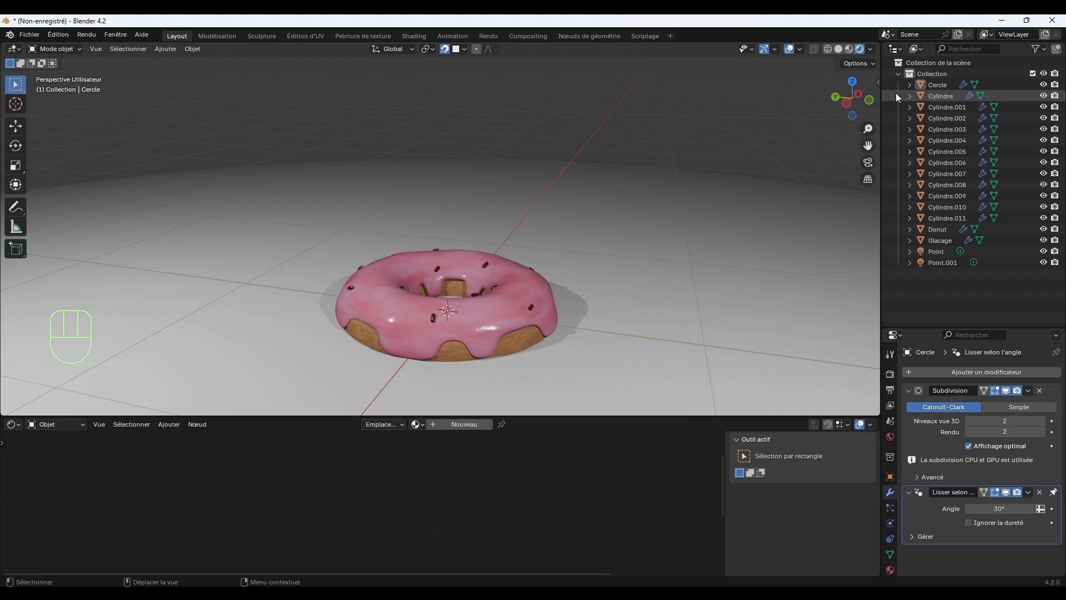
pyautogui.moveTo(890, 86); pyautogui.dragTo(974, 241)
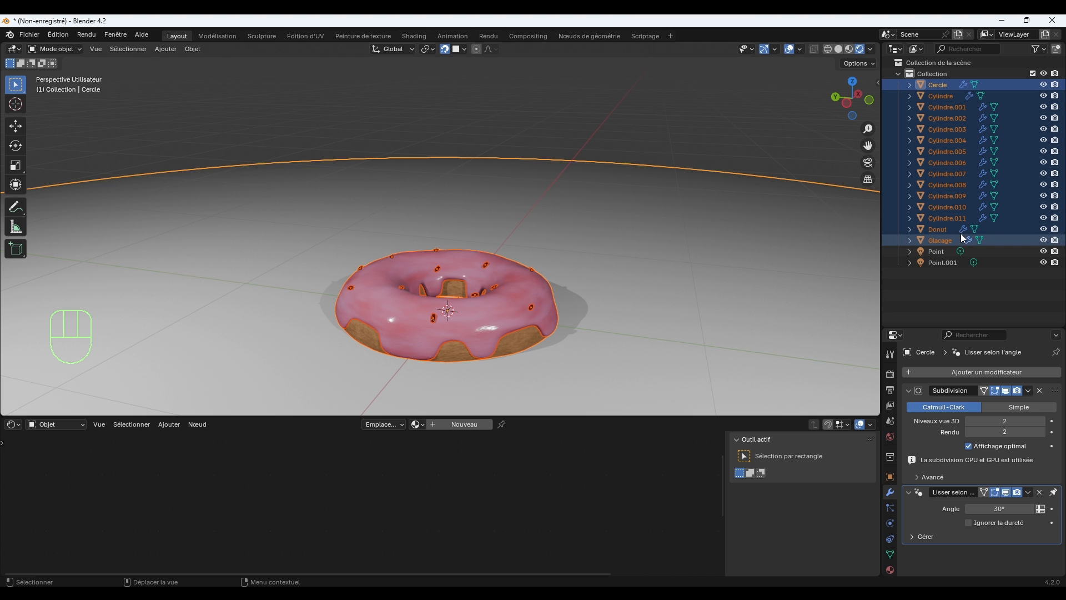
pyautogui.keyDown('shift'); pyautogui.click(674, 188); pyautogui.keyUp('shift')
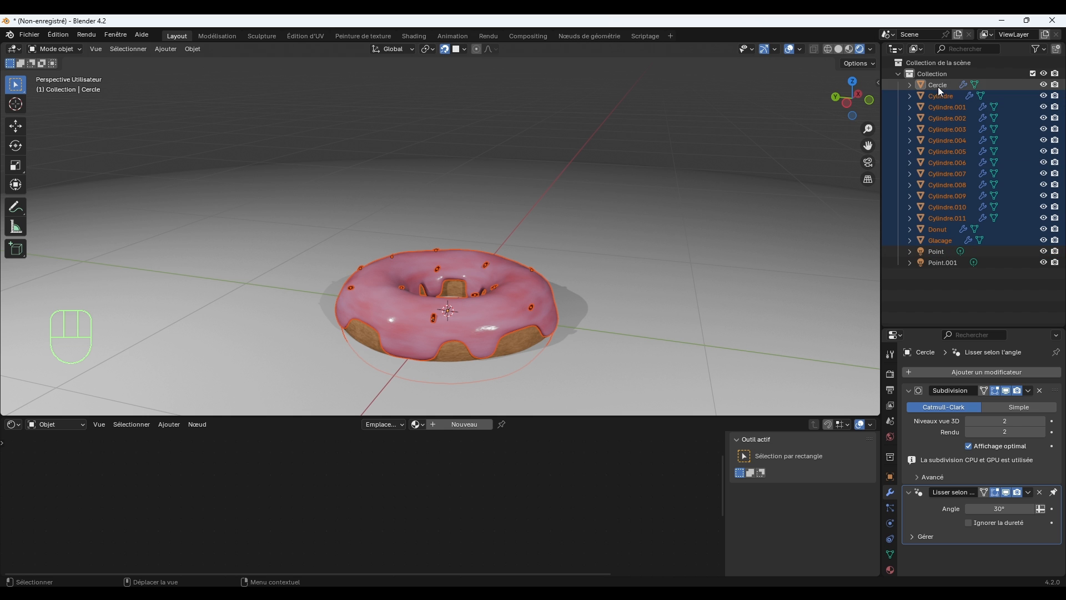
pyautogui.press('g')
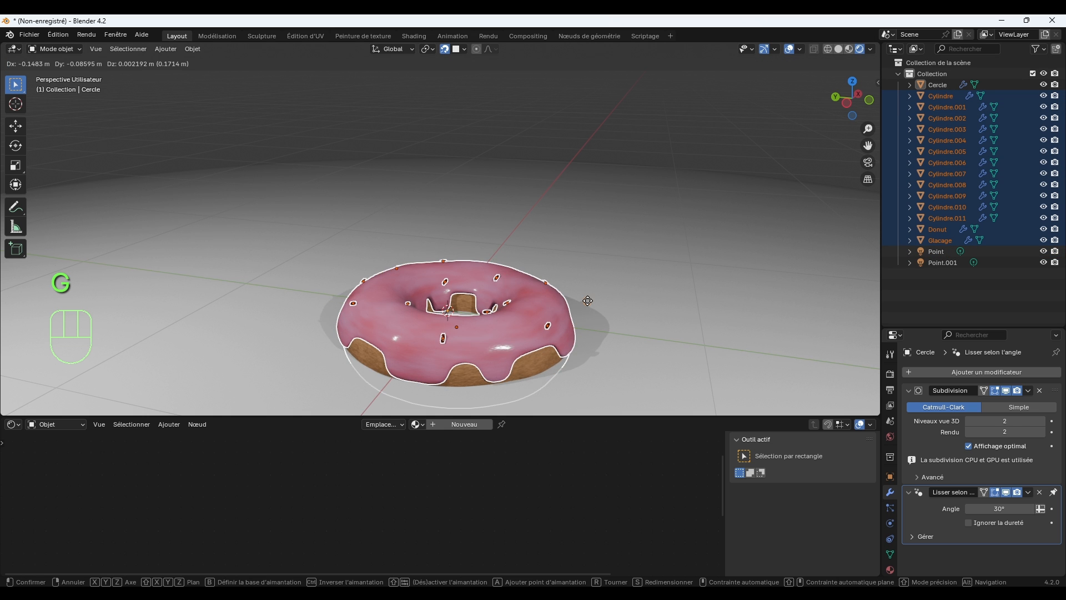
pyautogui.press('z')
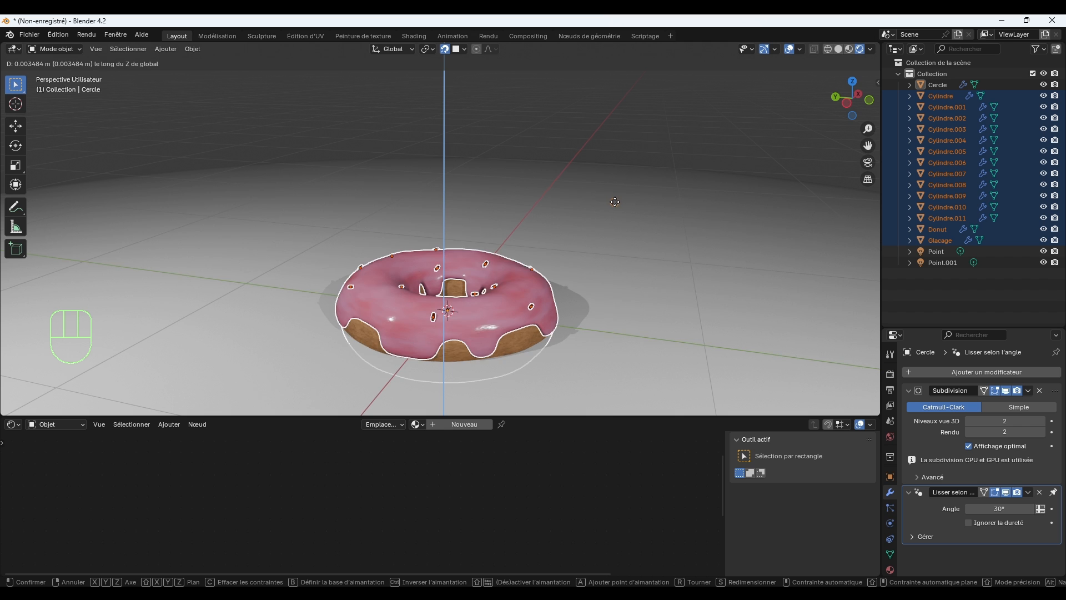
pyautogui.click(611, 198)
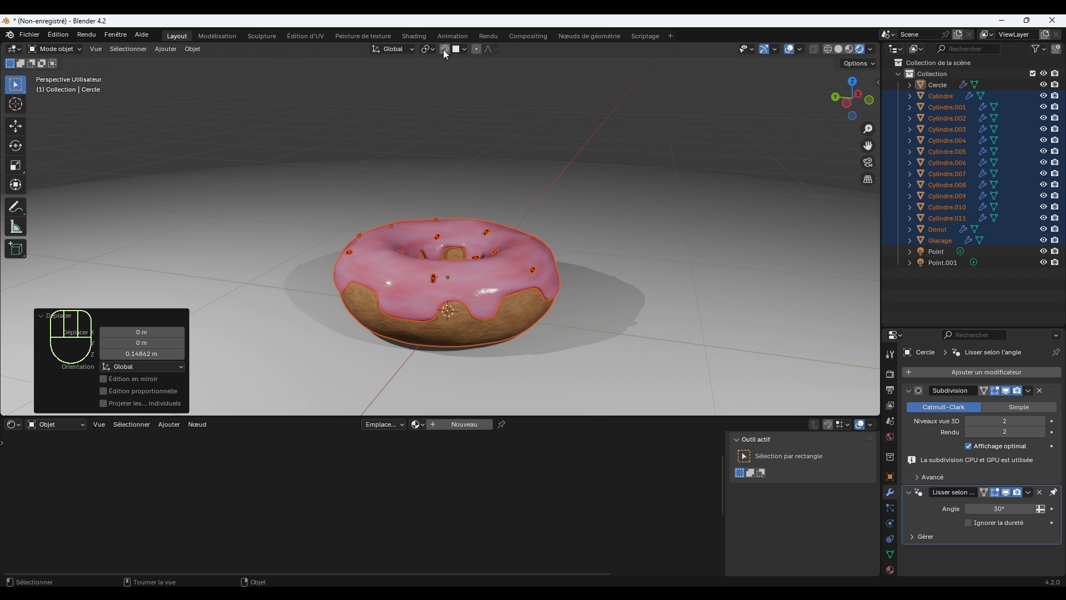
# Select the round base and create a new material for it.
pyautogui.moveTo(551, 239)
pyautogui.mouseDown(button='middle')
pyautogui.moveTo(551, 201)
pyautogui.moveTo(554, 254)
pyautogui.mouseUp(button='middle')
pyautogui.scroll(2, 556, 253)
pyautogui.click(644, 78)
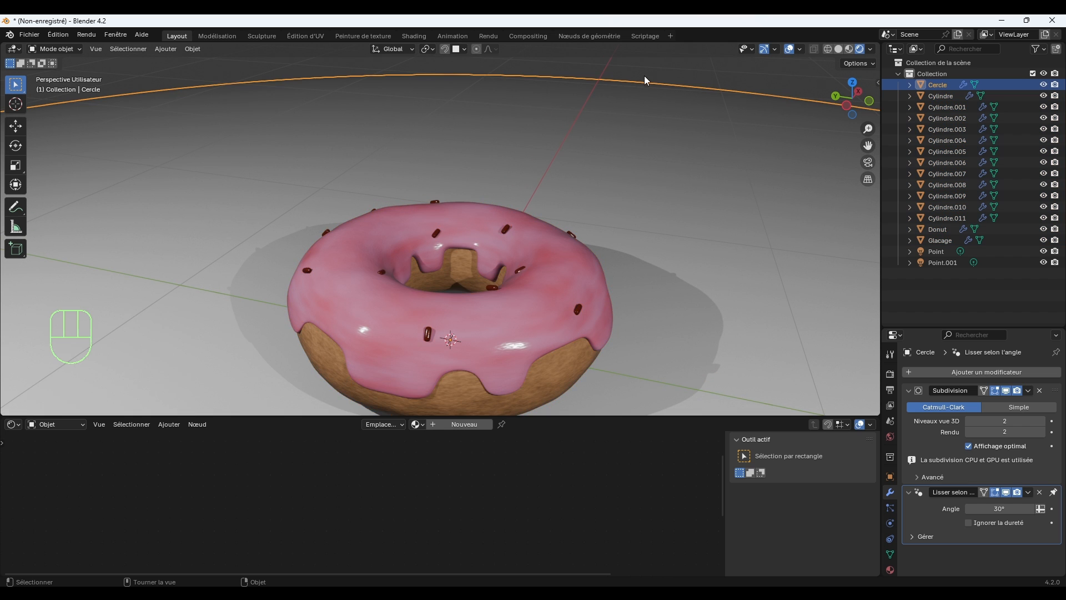
pyautogui.scroll(-3, 611, 255)
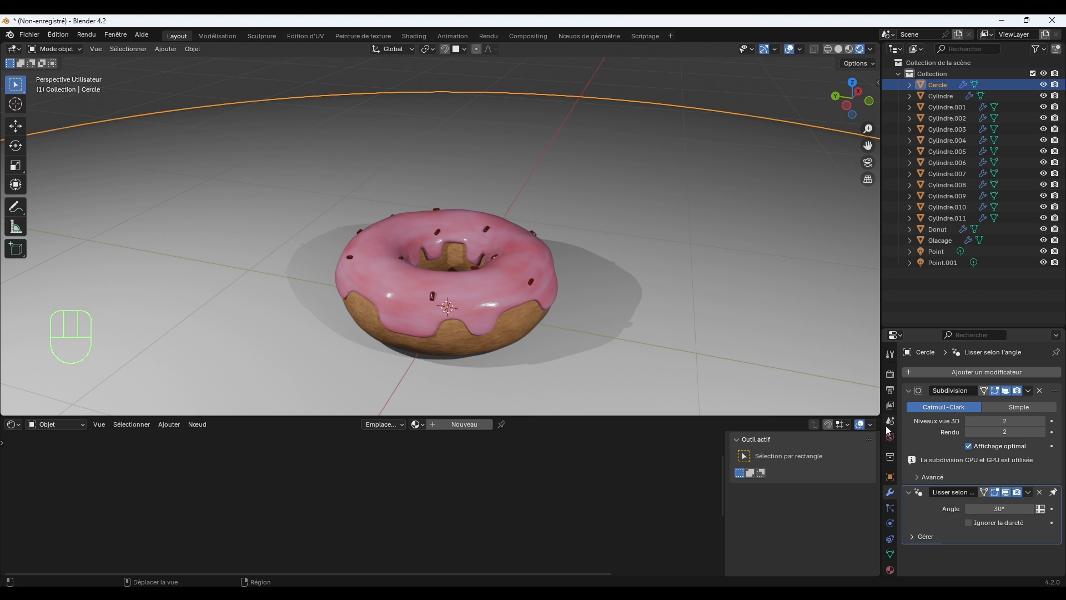
pyautogui.scroll(-2, 889, 430)
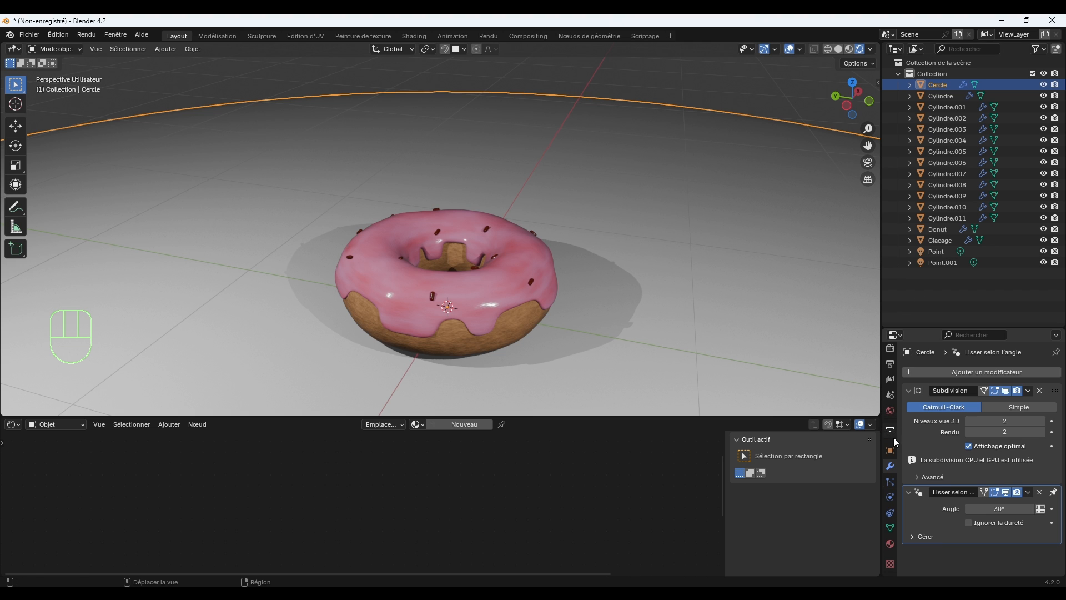
pyautogui.click(890, 543)
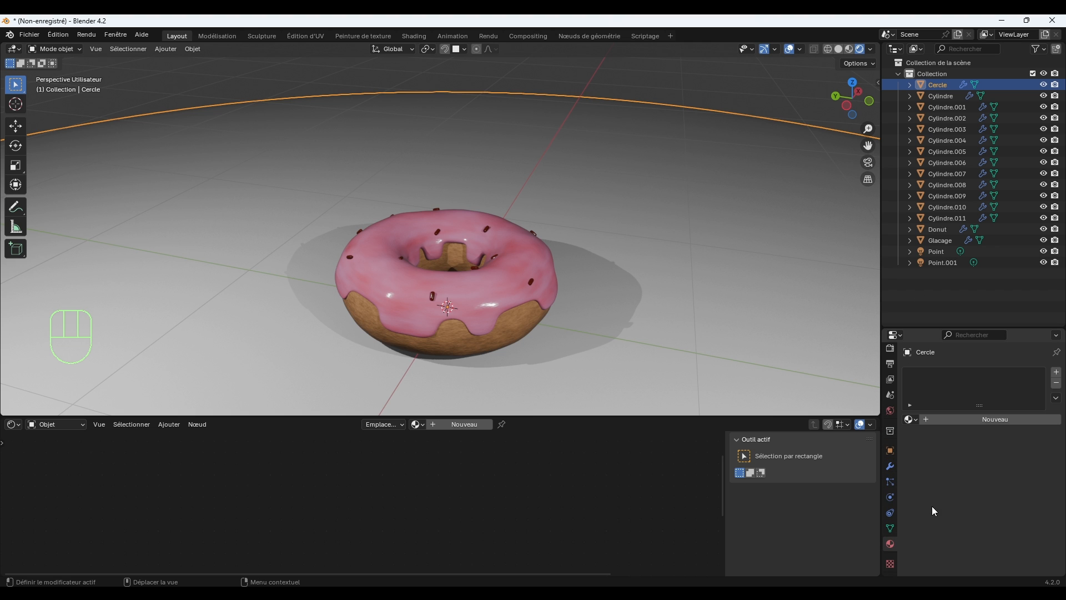
pyautogui.click(931, 420)
# Set the base material's base colour to a pale lavender and its roughness to about 0.146.
pyautogui.click(998, 490)
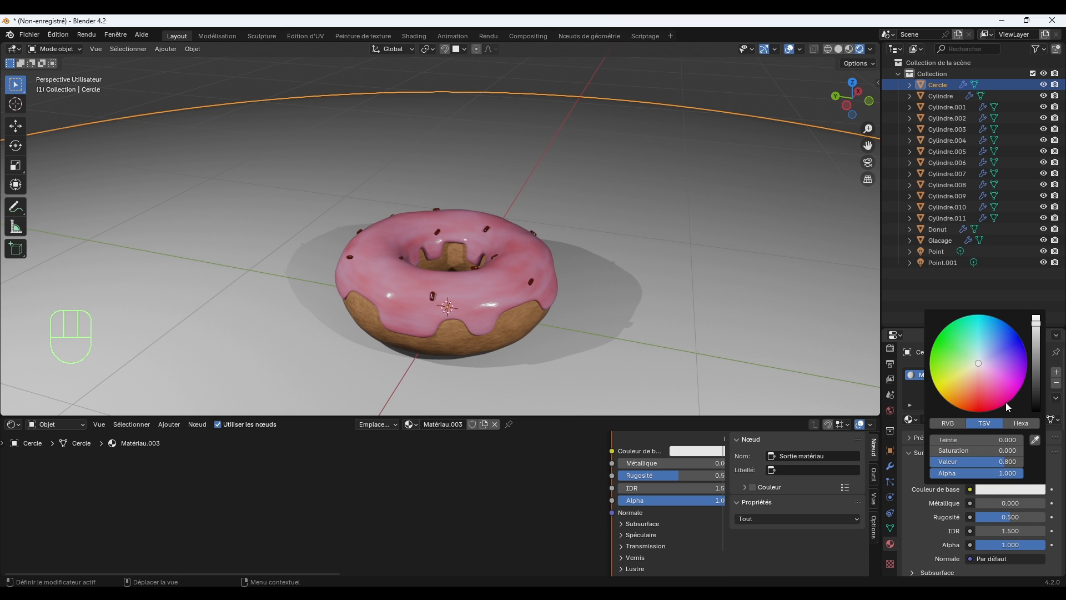
pyautogui.click(992, 363)
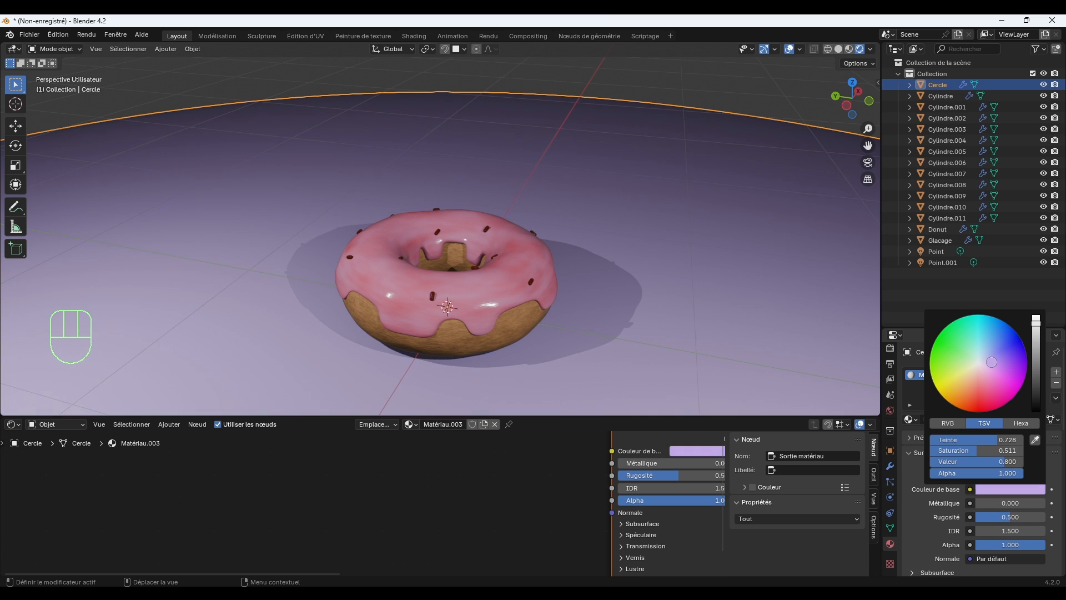
pyautogui.moveTo(992, 362); pyautogui.dragTo(990, 362)
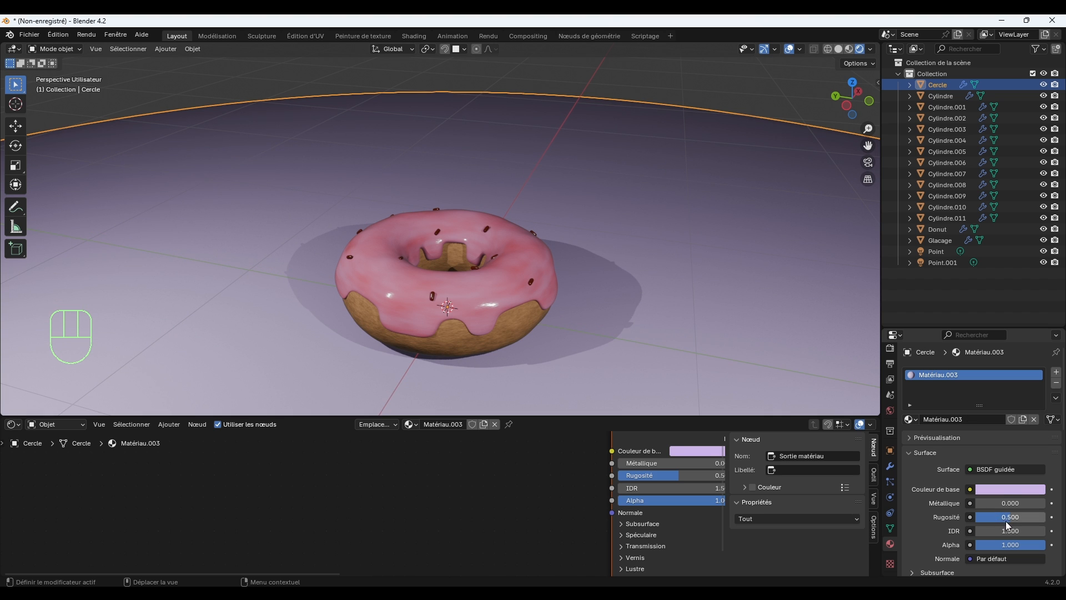
pyautogui.moveTo(1008, 521)
pyautogui.mouseDown()
pyautogui.moveTo(977, 521)
pyautogui.moveTo(991, 521)
pyautogui.mouseUp()
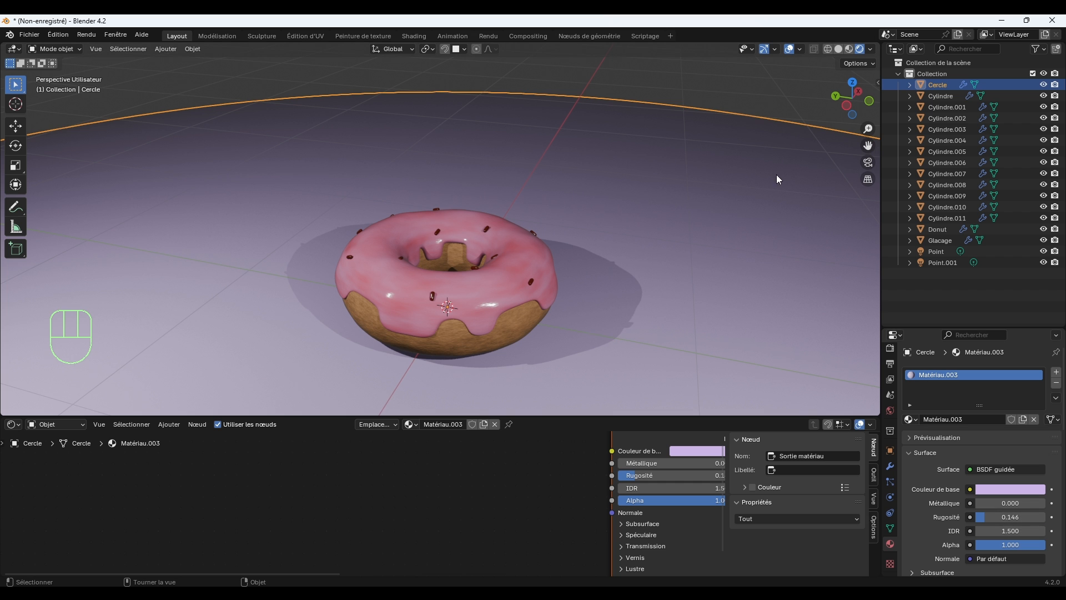
pyautogui.click(741, 95)
# Move the donut, icing and all sprinkles, without the base and lights, into a new collection named Donut.
pyautogui.moveTo(683, 240)
pyautogui.mouseDown(button='middle')
pyautogui.moveTo(690, 219)
pyautogui.moveTo(669, 228)
pyautogui.mouseUp(button='middle')
pyautogui.scroll(1, 673, 230)
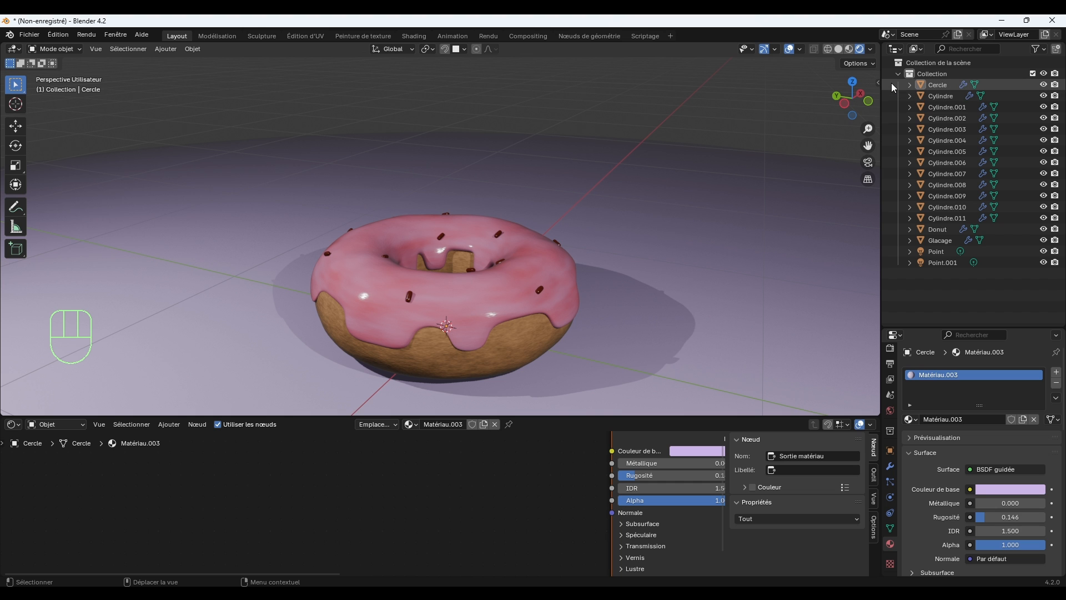
pyautogui.moveTo(890, 82); pyautogui.dragTo(964, 245)
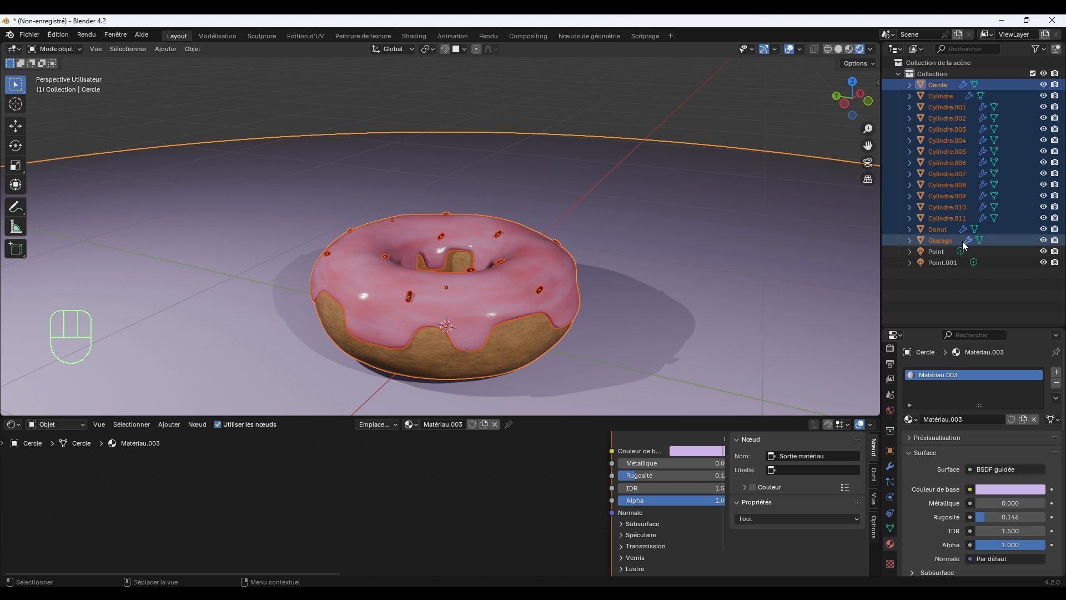
pyautogui.keyDown('shift'); pyautogui.click(778, 205); pyautogui.keyUp('shift')
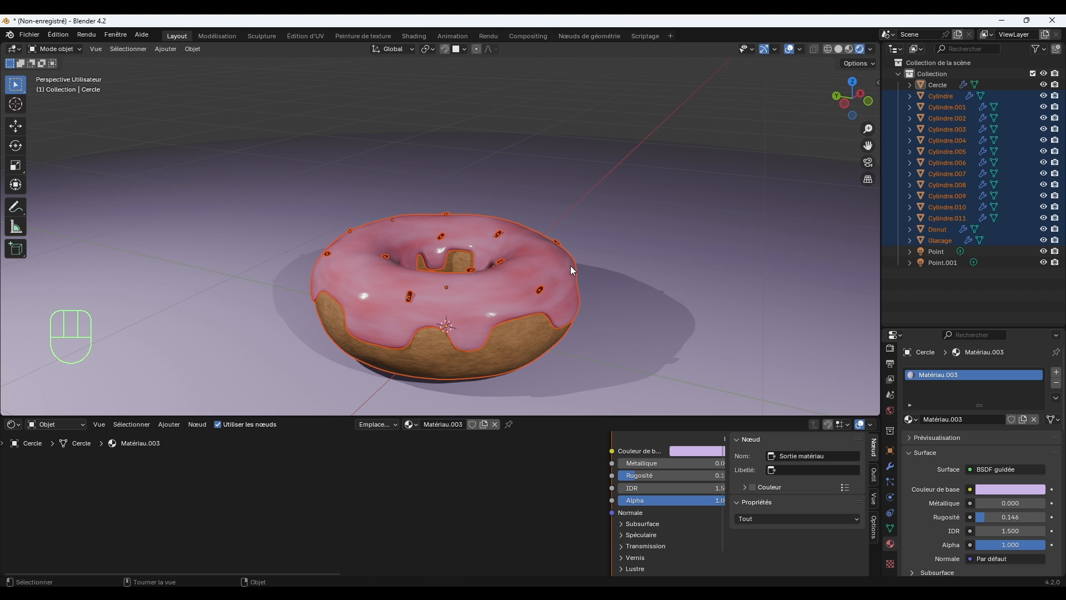
pyautogui.rightClick(552, 275)
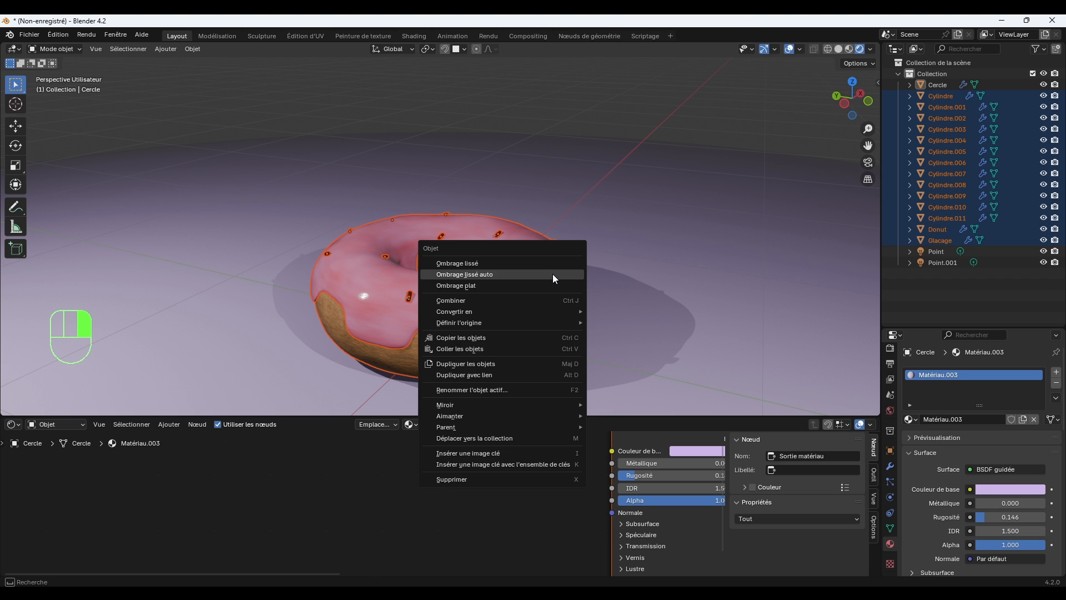
pyautogui.press('Escape')
pyautogui.rightClick(525, 256)
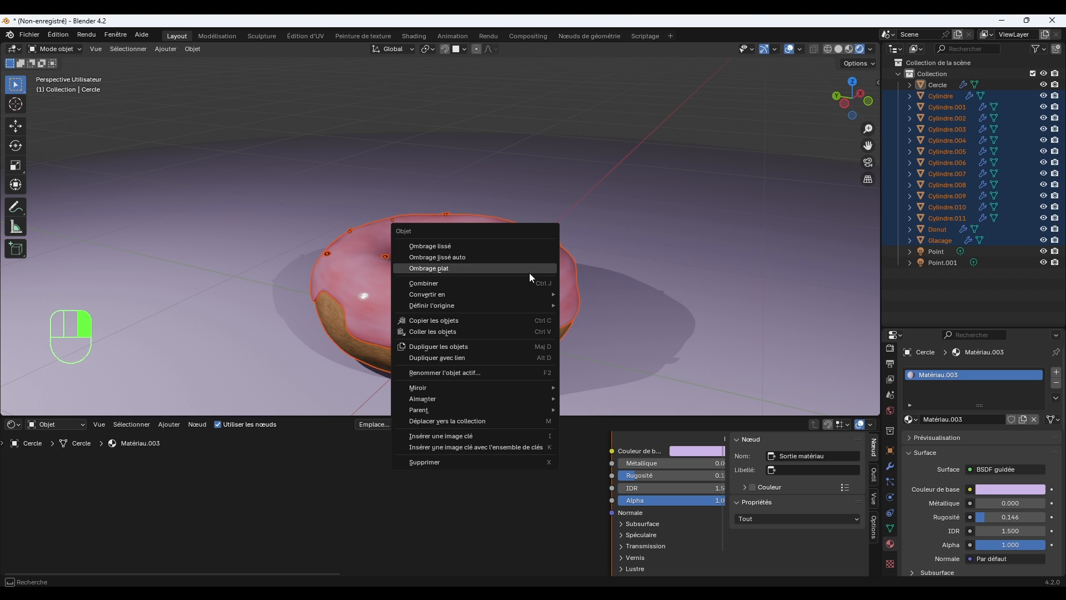
pyautogui.rightClick(499, 417)
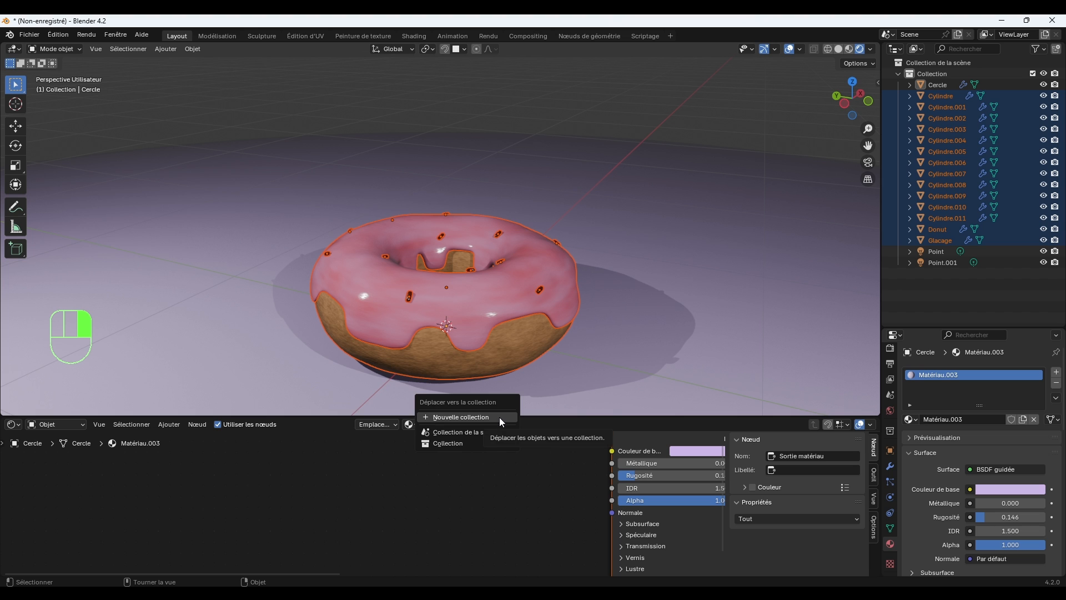
pyautogui.click(478, 419)
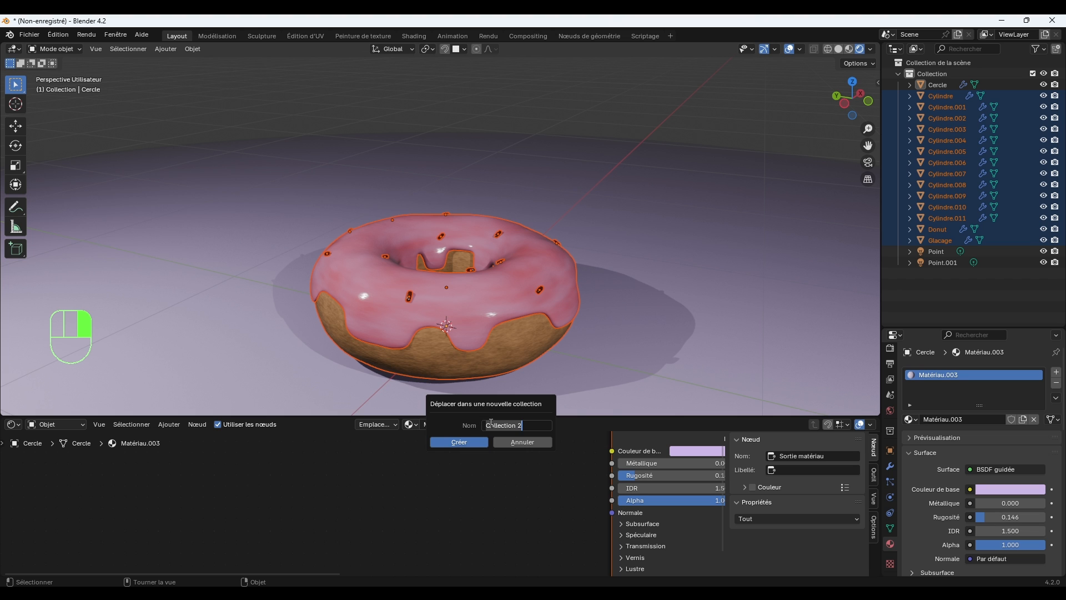
pyautogui.write('DONUT')
pyautogui.press('BackSpace')
pyautogui.press('BackSpace')
pyautogui.press('BackSpace')
pyautogui.press('BackSpace')
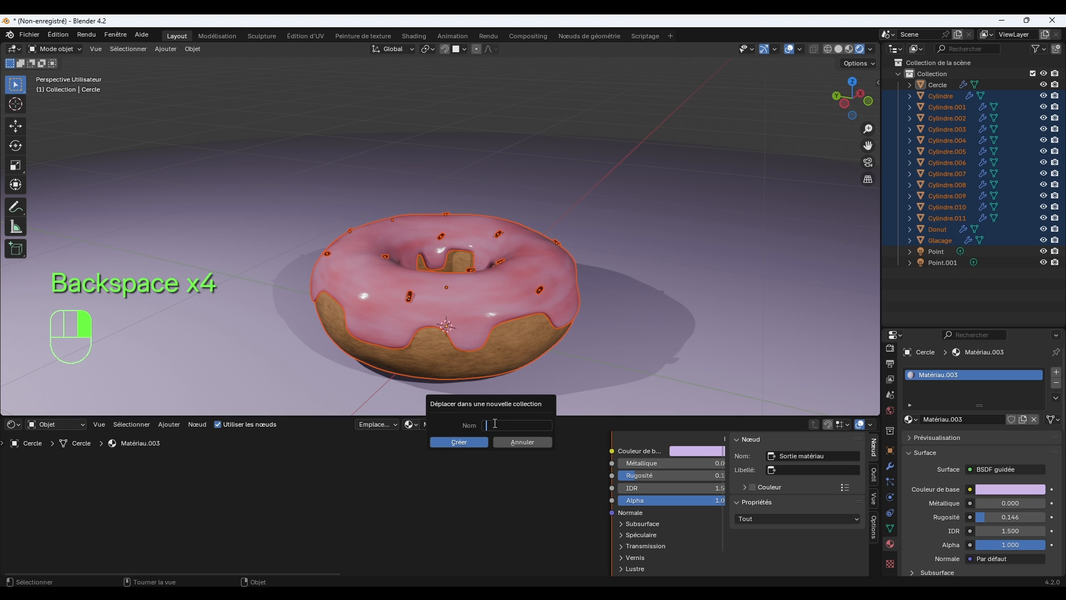
pyautogui.write('Donut')
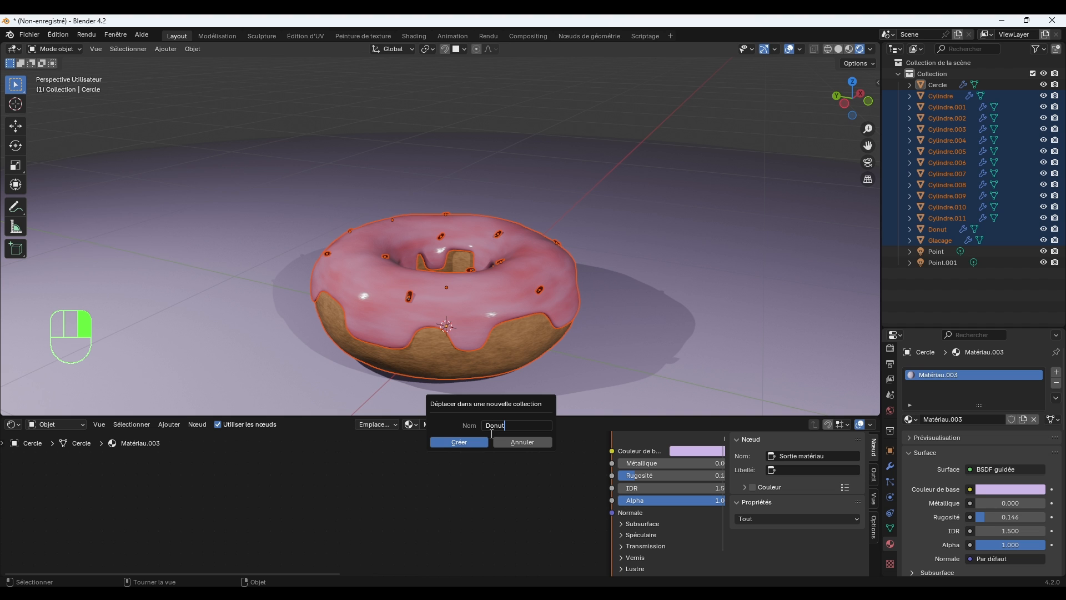
pyautogui.click(479, 441)
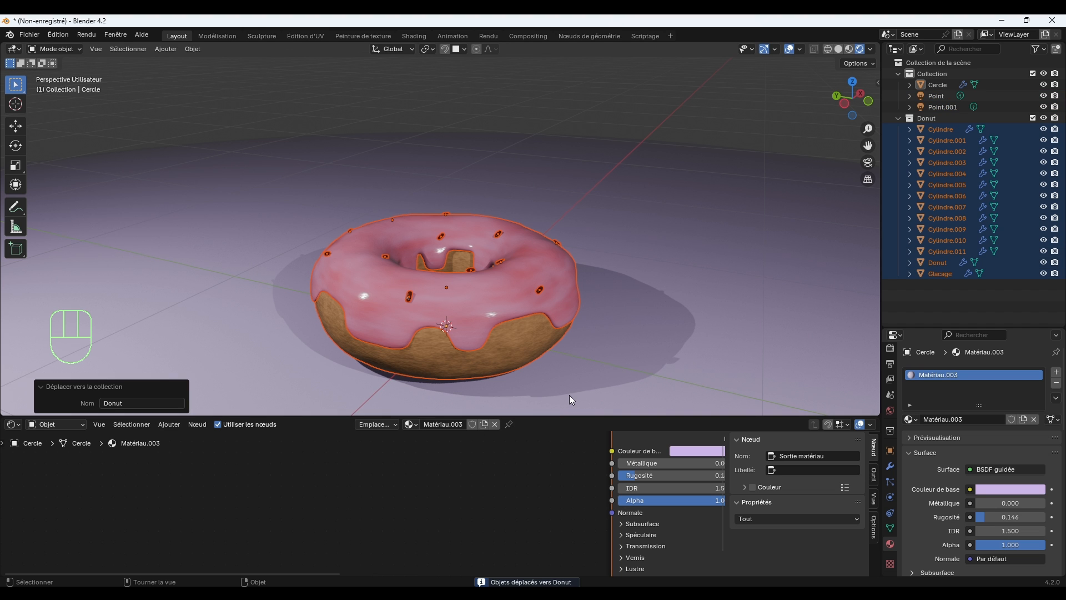
pyautogui.click(943, 293)
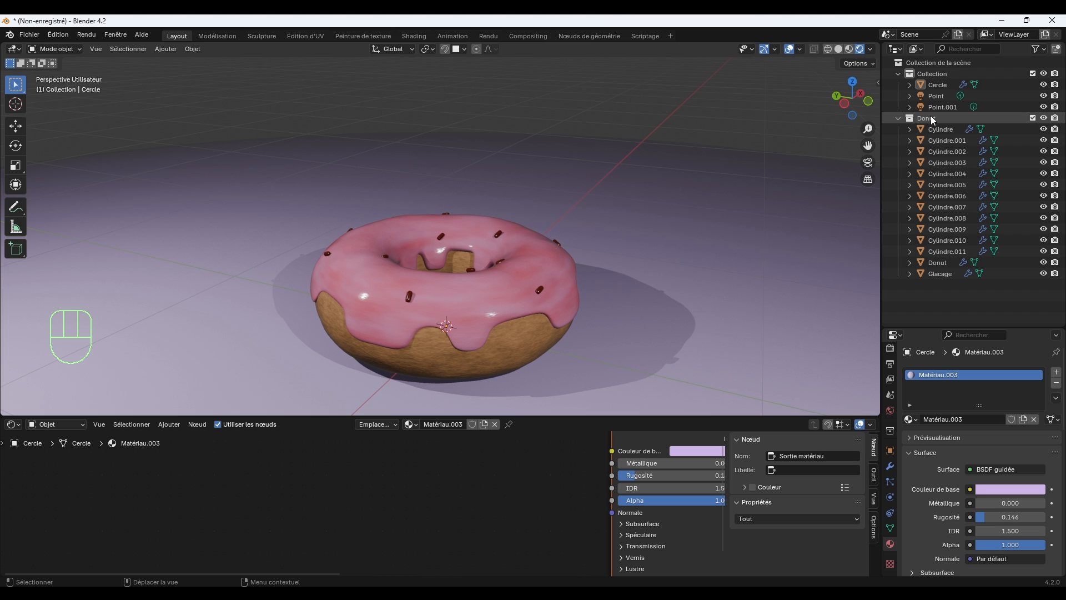
# Collapse the Donut collection and duplicate it with all its objects.
pyautogui.click(928, 118)
pyautogui.click(900, 118)
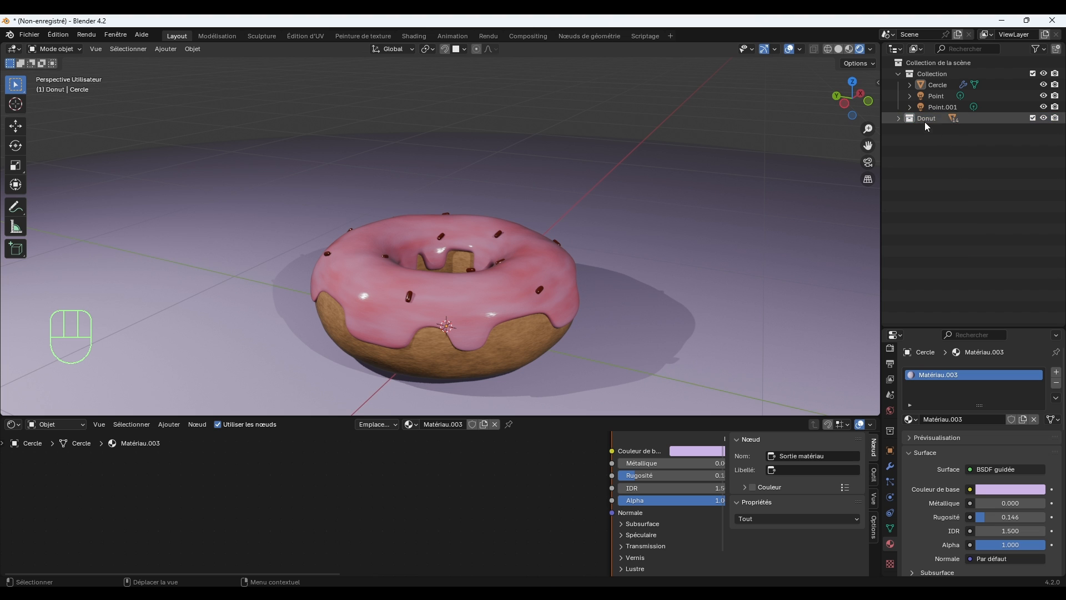
pyautogui.rightClick(929, 121)
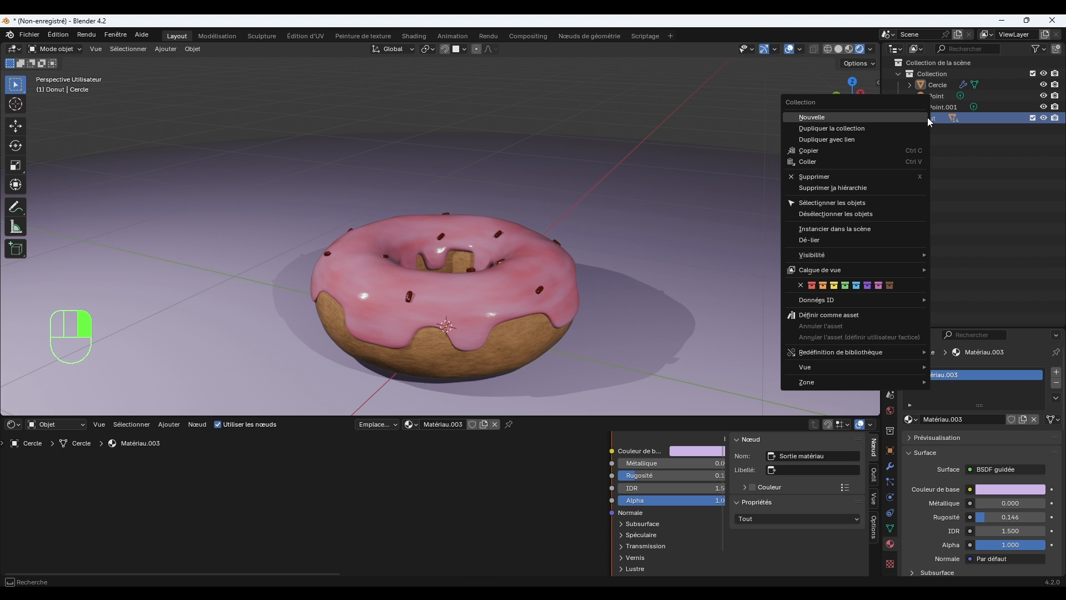
pyautogui.click(875, 130)
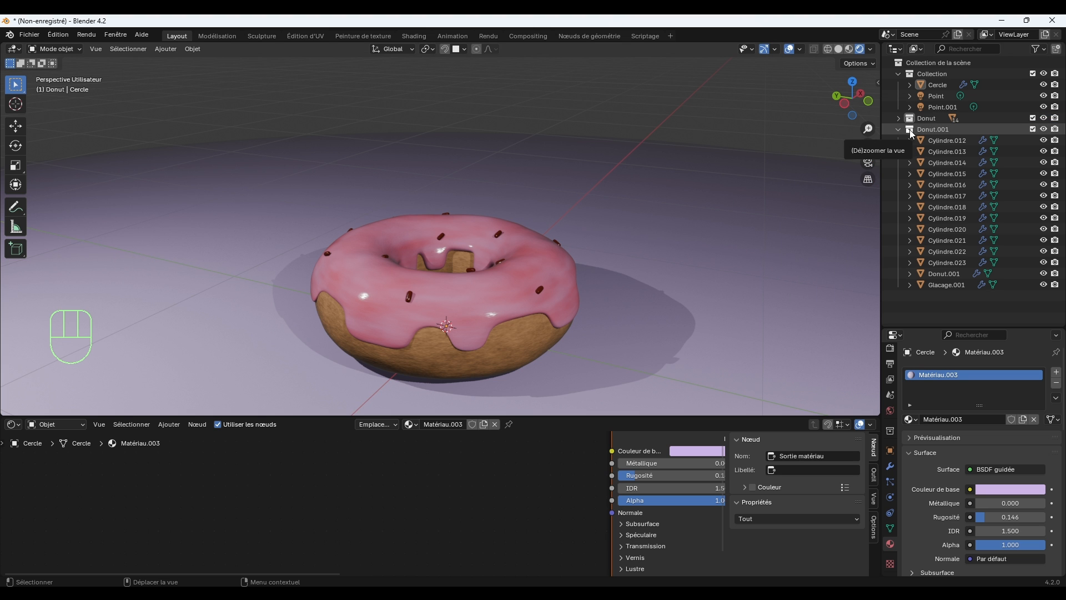
# Rename the duplicated collection as Donut 2 and collapse it.
pyautogui.click(944, 129)
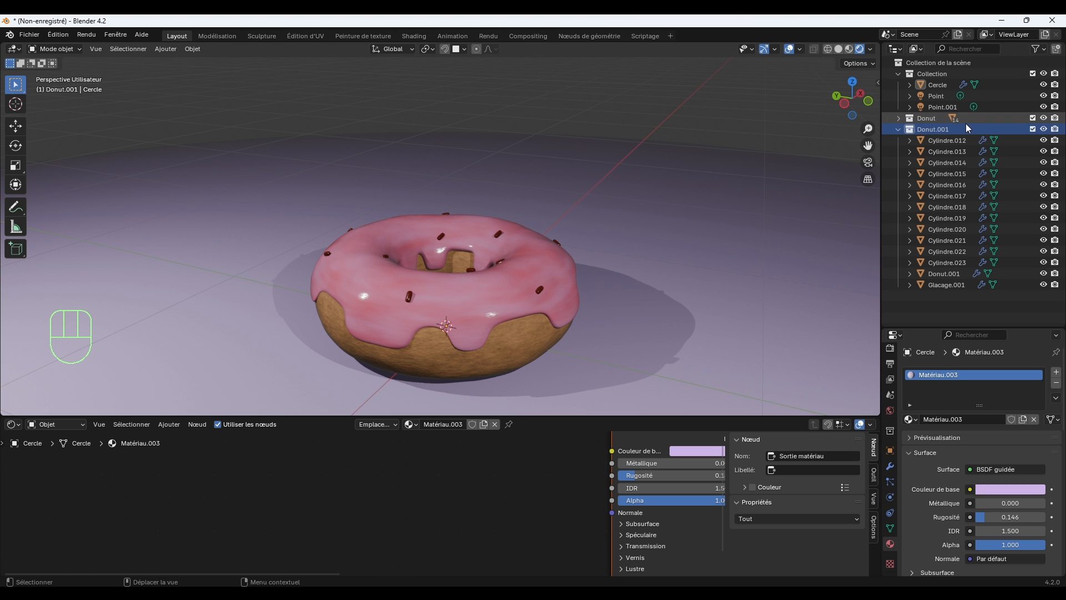
pyautogui.click(942, 127)
pyautogui.doubleClick(948, 131)
pyautogui.moveTo(950, 130); pyautogui.dragTo(937, 130)
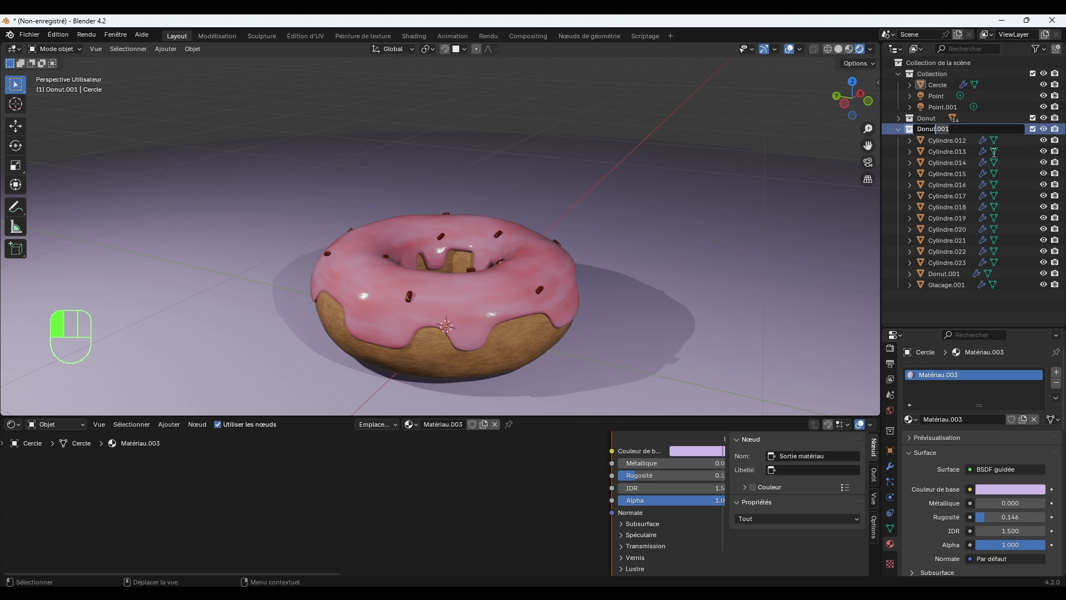
pyautogui.write('2')
pyautogui.click(1013, 297)
pyautogui.click(897, 128)
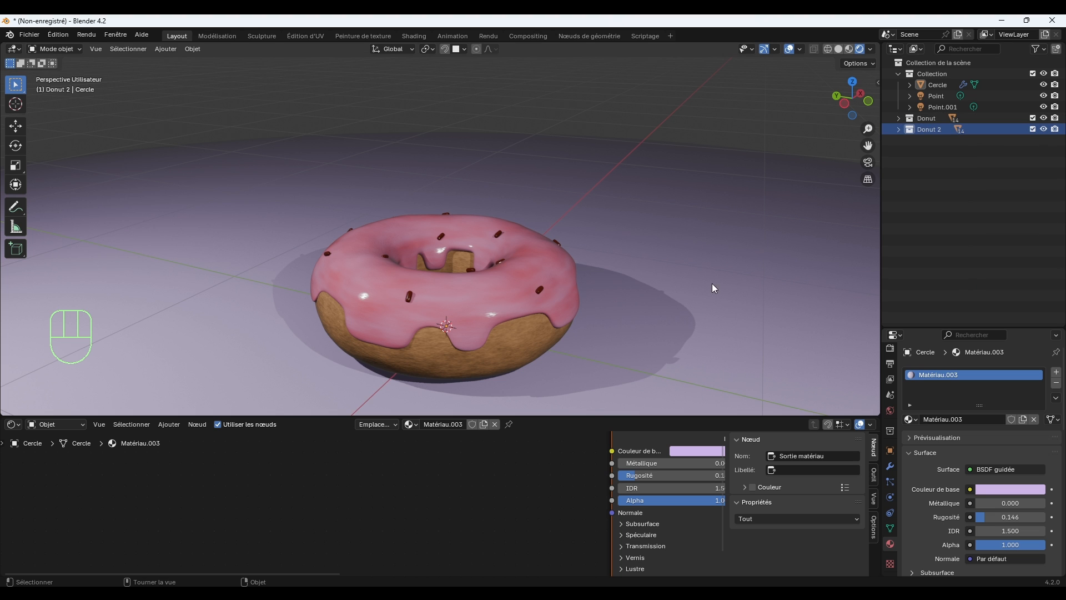
# Select all objects of the Donut 2 collection and move them about -1.016 m along X, beside the original donut.
pyautogui.rightClick(926, 130)
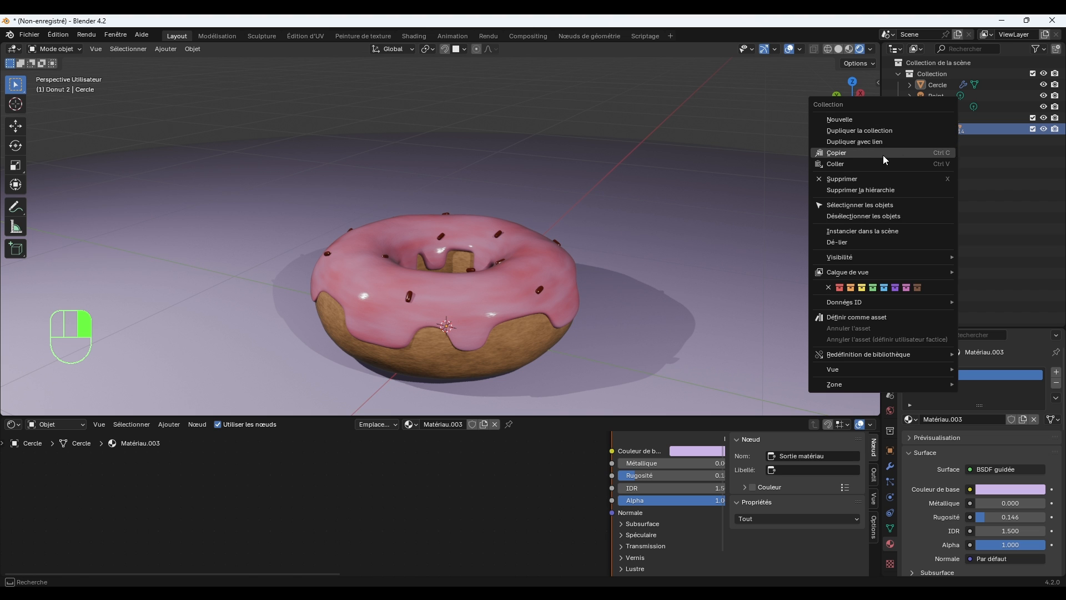
pyautogui.click(885, 204)
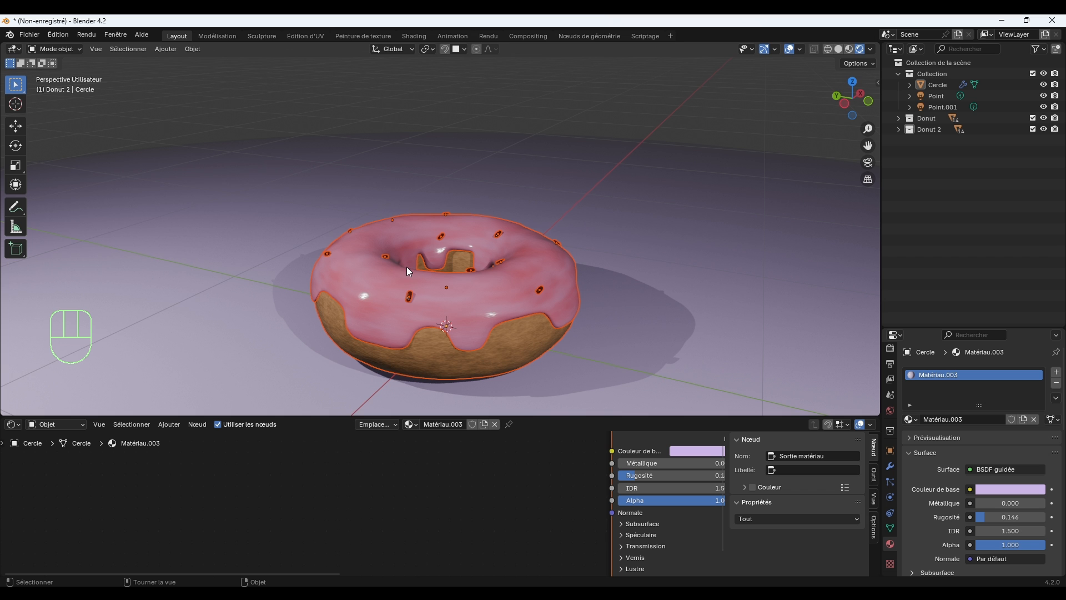
pyautogui.press('g')
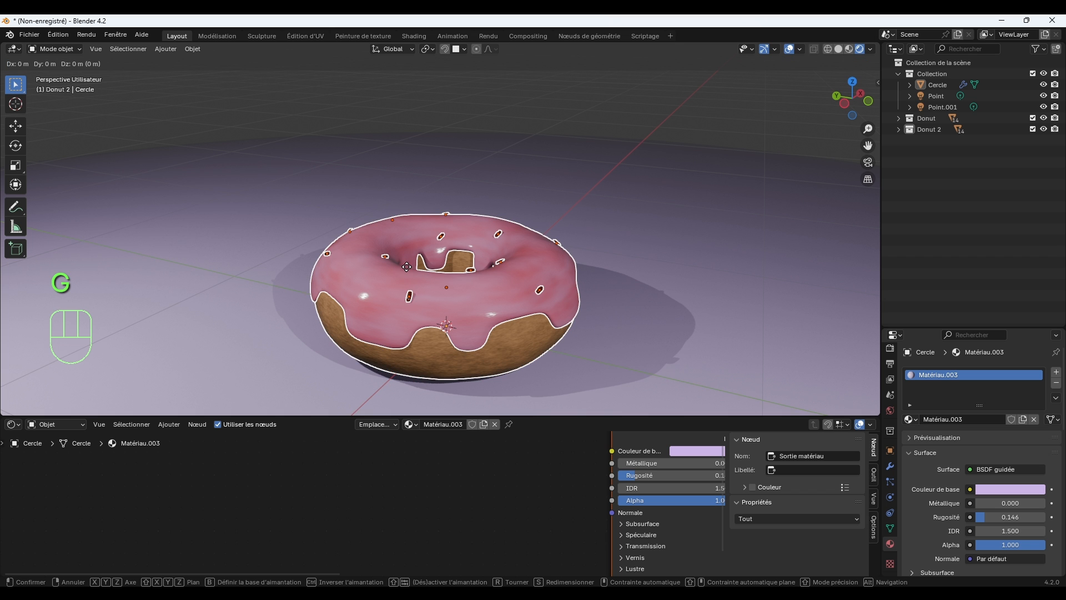
pyautogui.press('x')
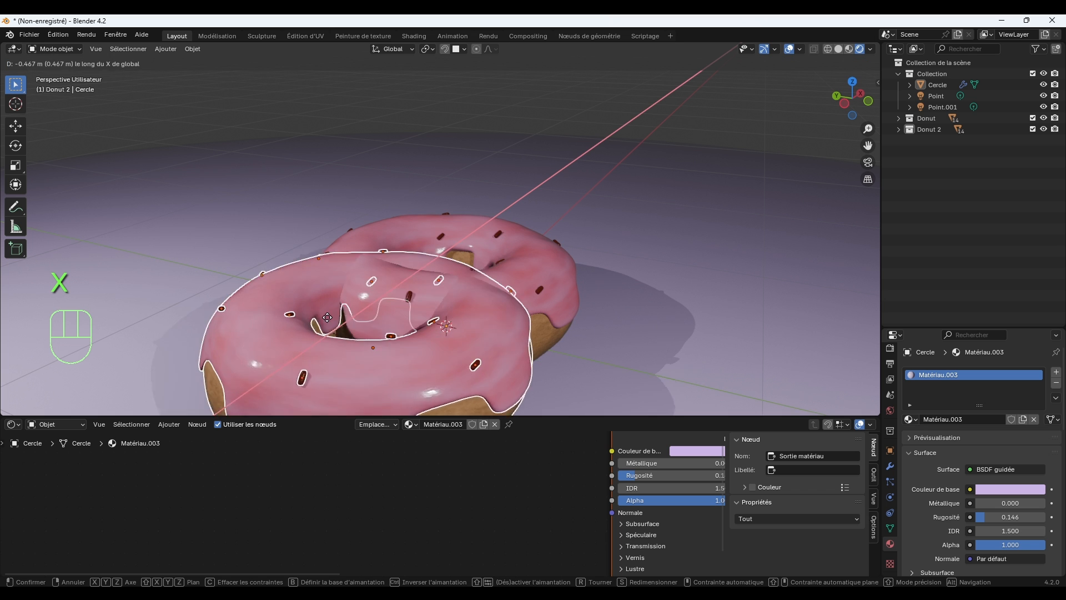
pyautogui.click(180, 384)
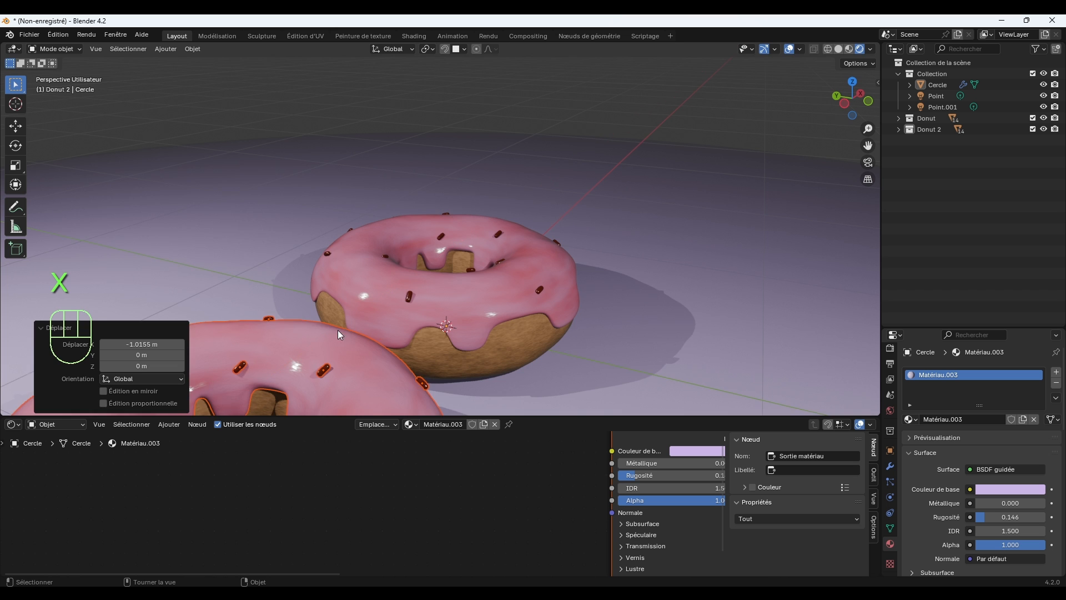
# Move the point light named Point by about 3.34 m in X, 1.11 m in Y and 0.56 m in Z.
pyautogui.moveTo(338, 330); pyautogui.dragTo(499, 313, button='middle')
pyautogui.moveTo(554, 276); pyautogui.dragTo(557, 179, button='middle')
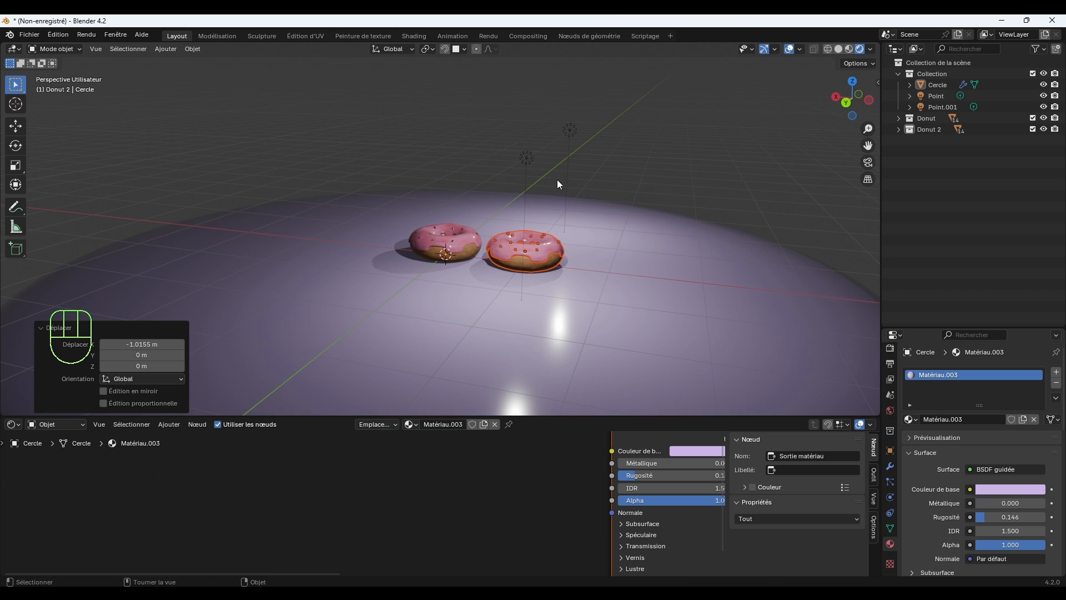
pyautogui.click(569, 131)
pyautogui.press('g')
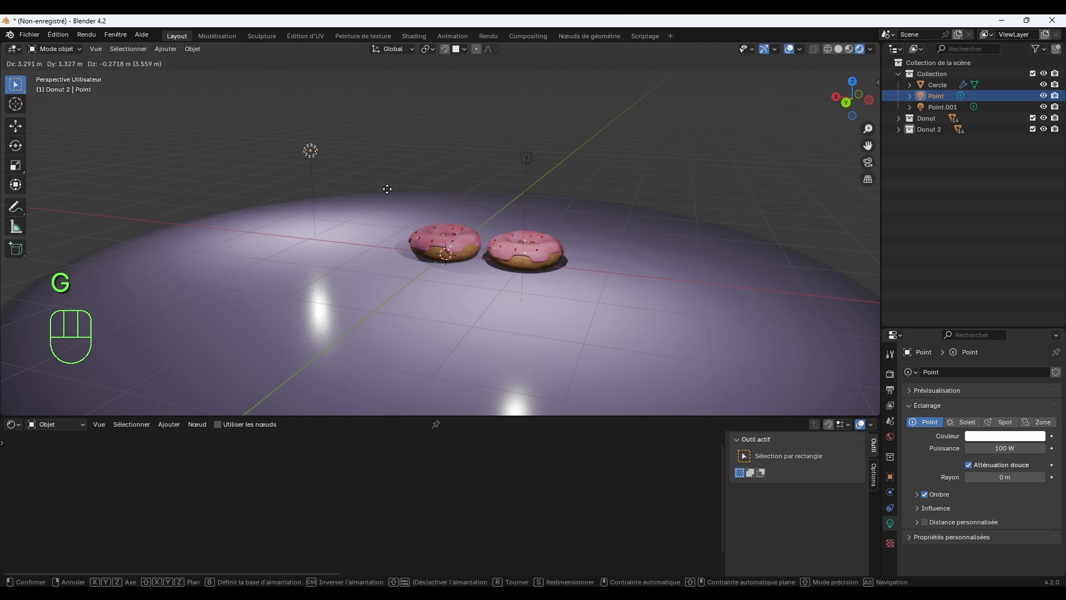
pyautogui.click(309, 88)
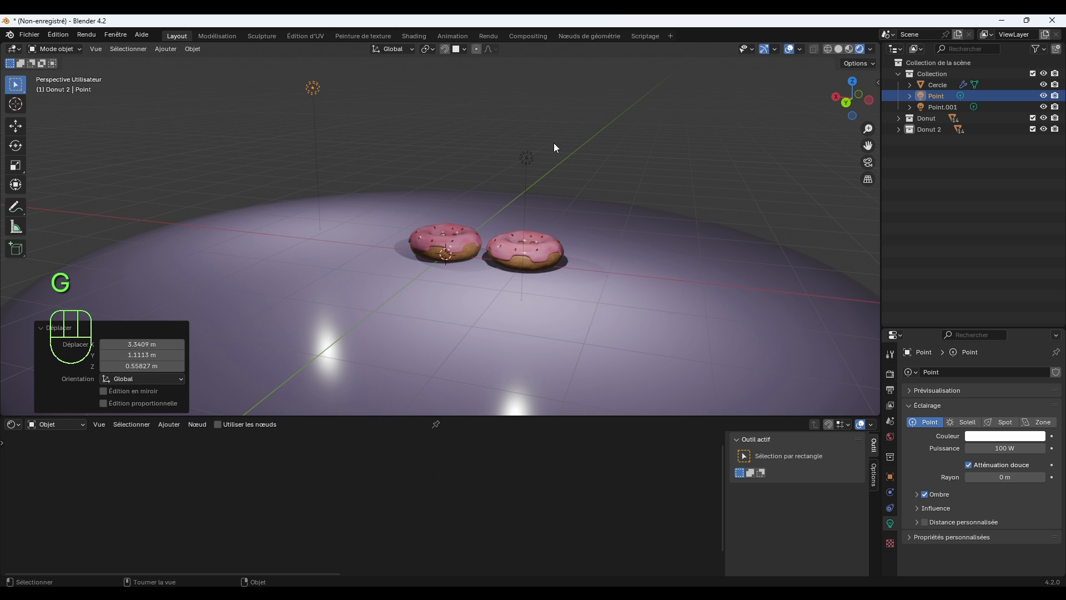
# Move the Point.001 light by about -0.49 m in X, 0.13 m in Y and 0.23 m in Z.
pyautogui.click(525, 158)
pyautogui.moveTo(525, 158); pyautogui.dragTo(590, 209, button='middle')
pyautogui.press('g')
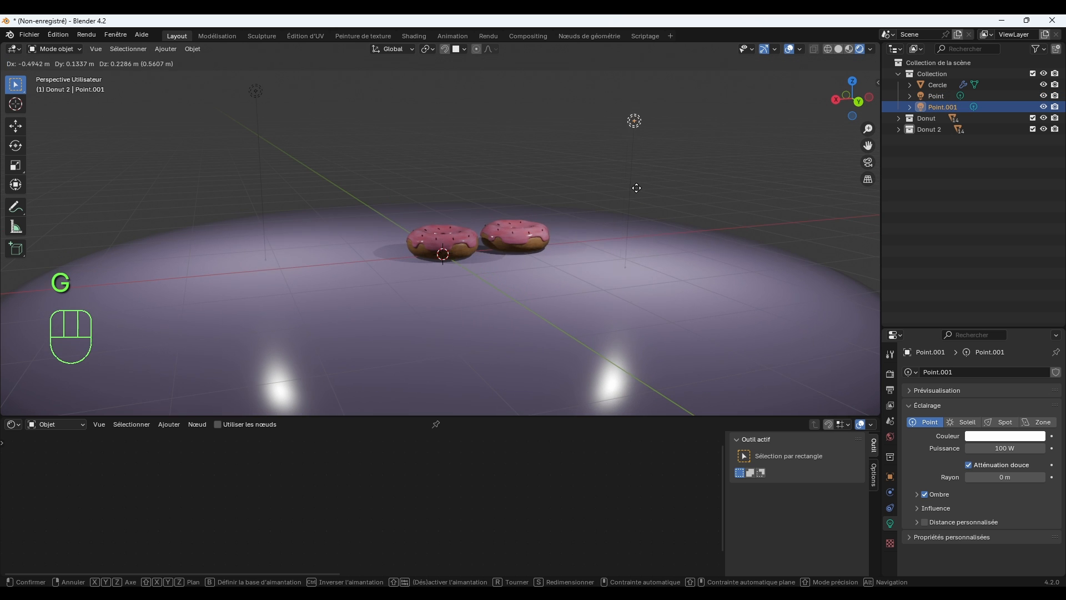
pyautogui.click(636, 186)
pyautogui.moveTo(659, 227)
pyautogui.mouseDown(button='middle')
pyautogui.moveTo(662, 212)
pyautogui.moveTo(655, 219)
pyautogui.mouseUp(button='middle')
pyautogui.scroll(5, 656, 219)
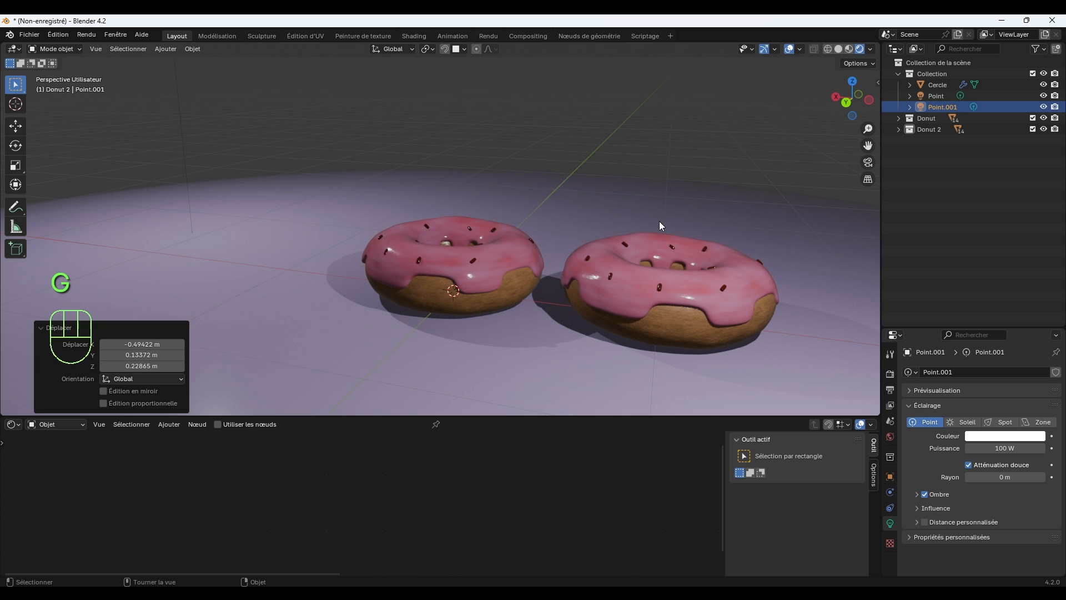
pyautogui.click(715, 134)
# Select all objects of the Donut 2 collection, rotate them together about -153° around Z, and deselect them.
pyautogui.keyDown('shift'); pyautogui.moveTo(703, 278); pyautogui.dragTo(667, 279, button='middle'); pyautogui.keyUp('shift')
pyautogui.scroll(2, 667, 279)
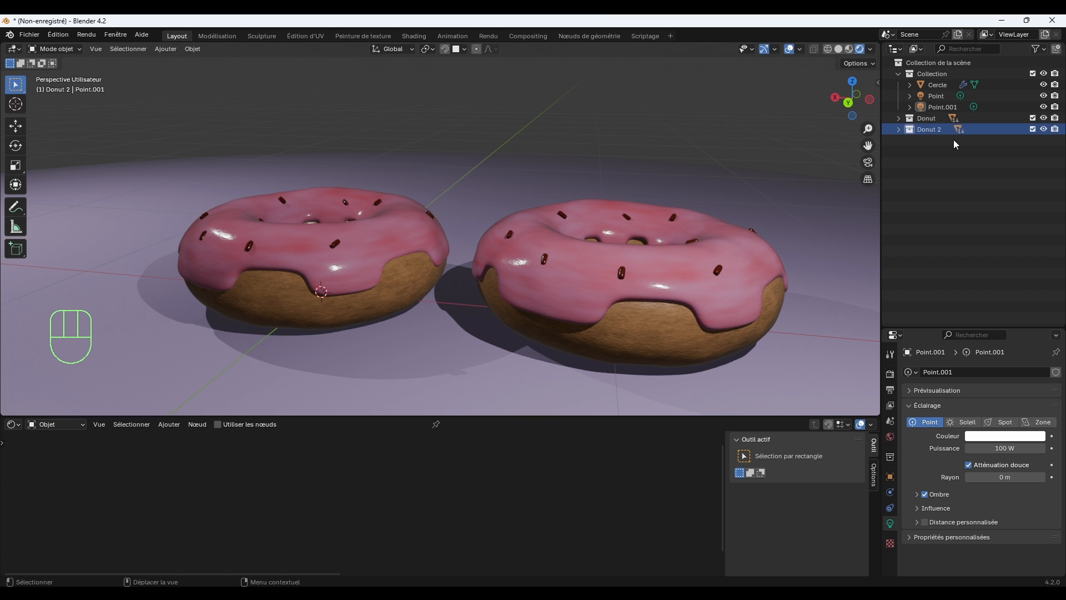
pyautogui.click(925, 129)
pyautogui.rightClick(924, 129)
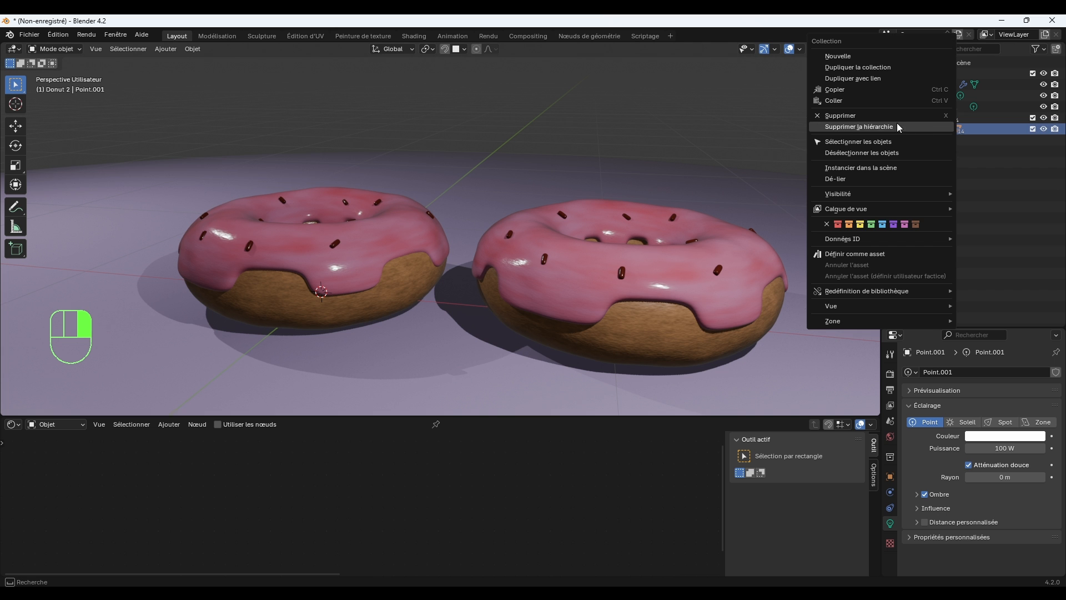
pyautogui.click(940, 140)
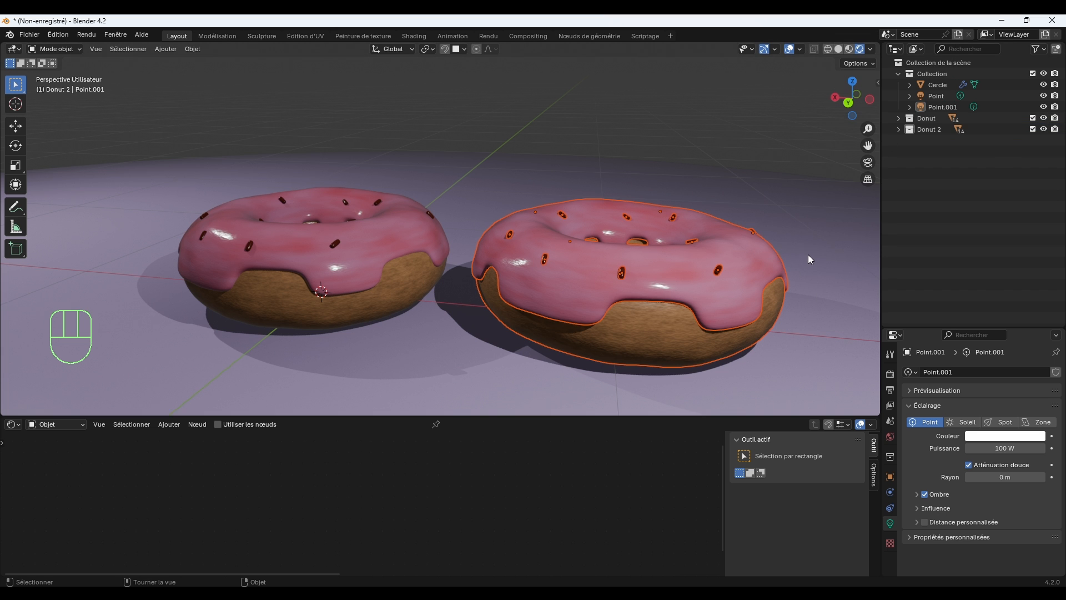
pyautogui.press('r')
pyautogui.press('z')
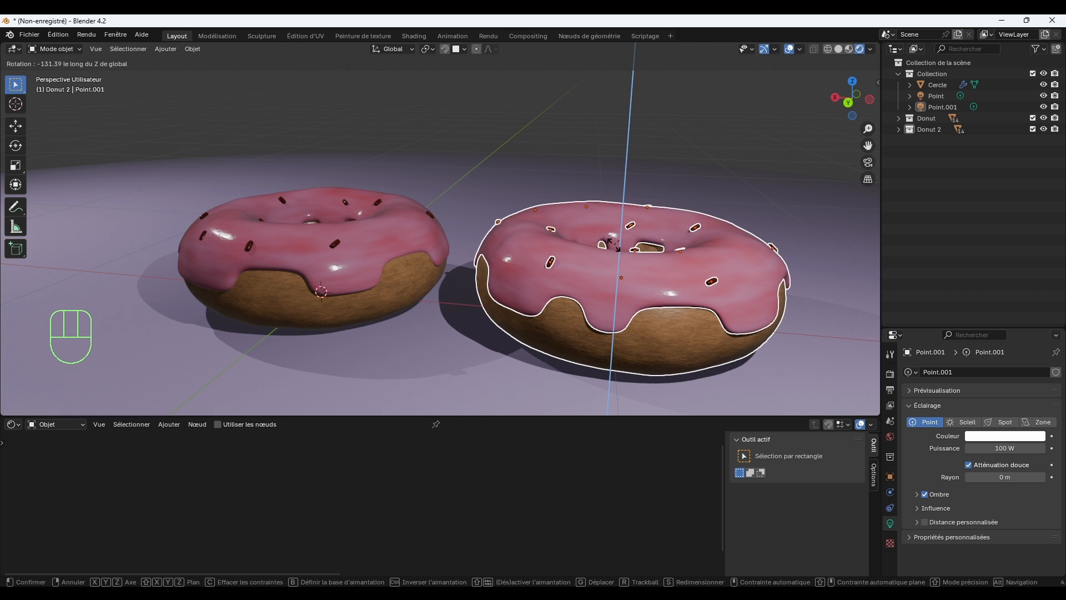
pyautogui.click(606, 244)
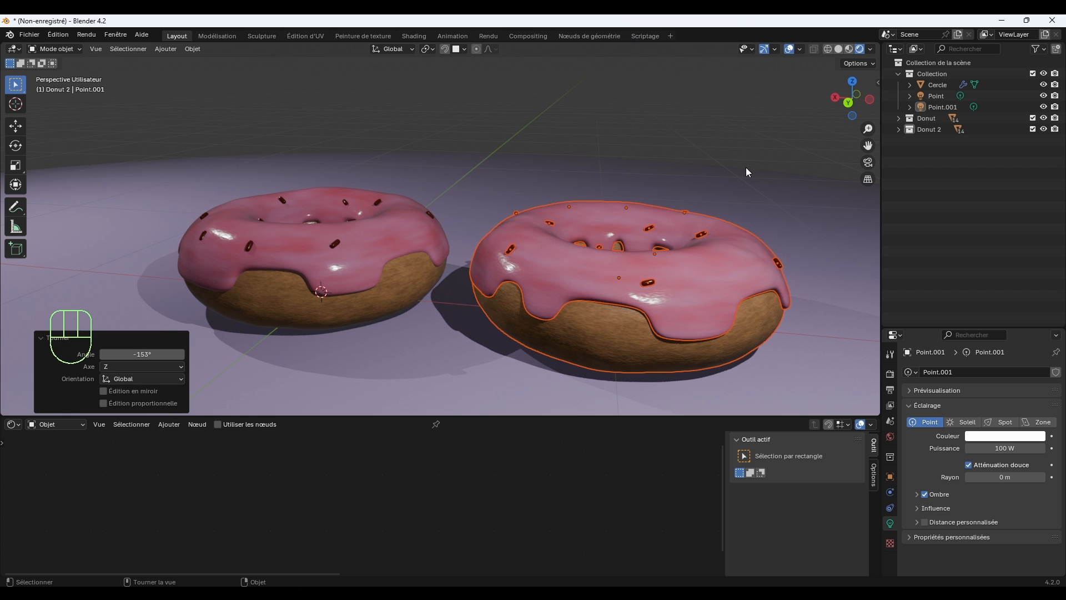
pyautogui.click(754, 105)
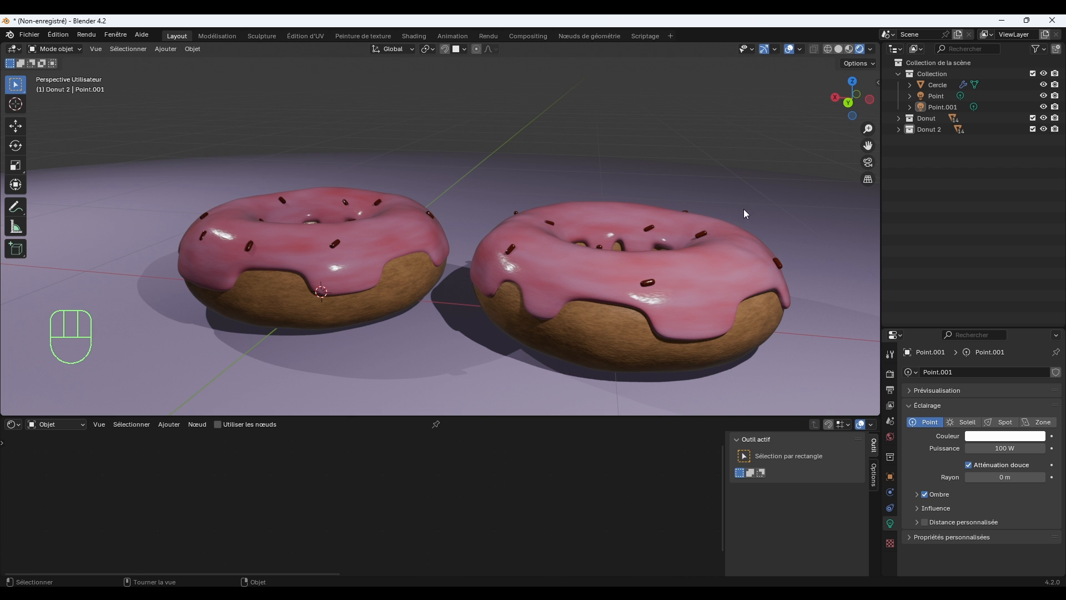
pyautogui.moveTo(744, 209); pyautogui.dragTo(648, 261, button='middle')
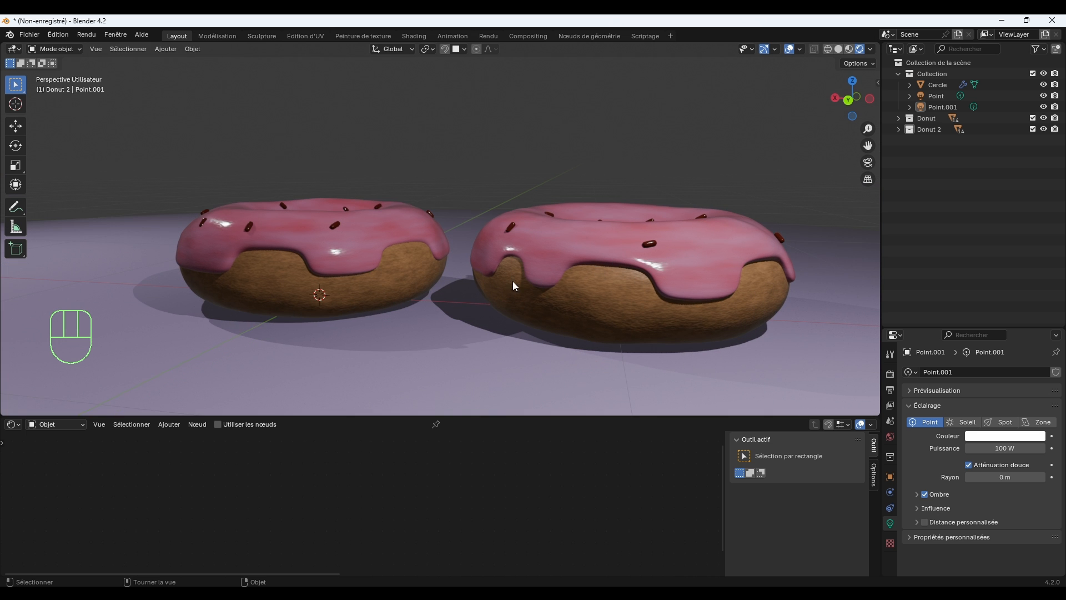
pyautogui.moveTo(549, 262); pyautogui.dragTo(594, 284, button='middle')
pyautogui.scroll(2, 594, 287)
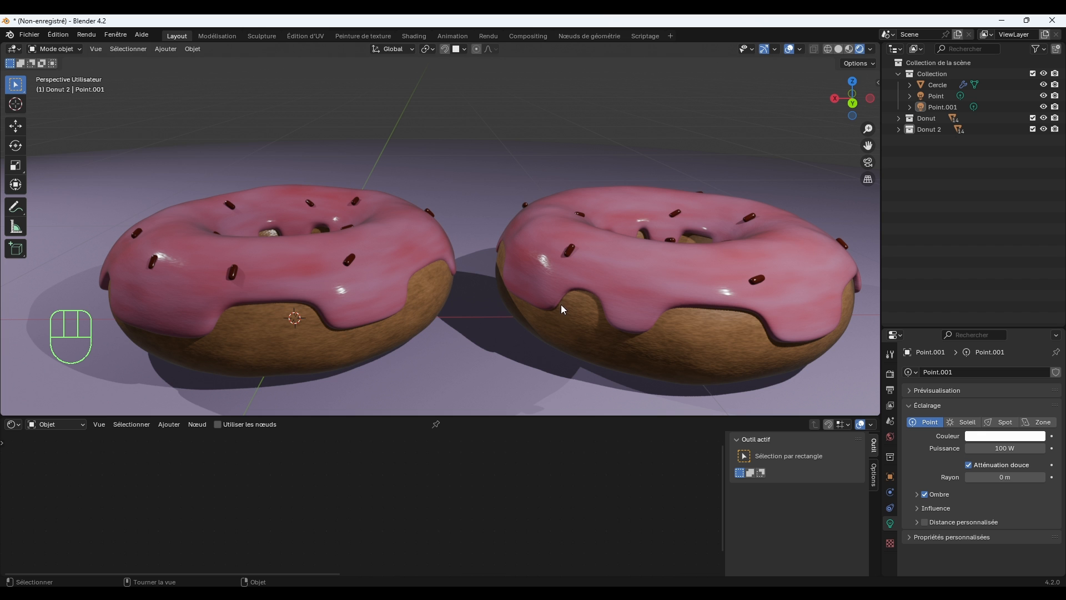
# Give the second donut's icing its own material copy and set its first ramp stop to orange, hue 0.077, saturation 0.911, value 0.769.
pyautogui.click(642, 261)
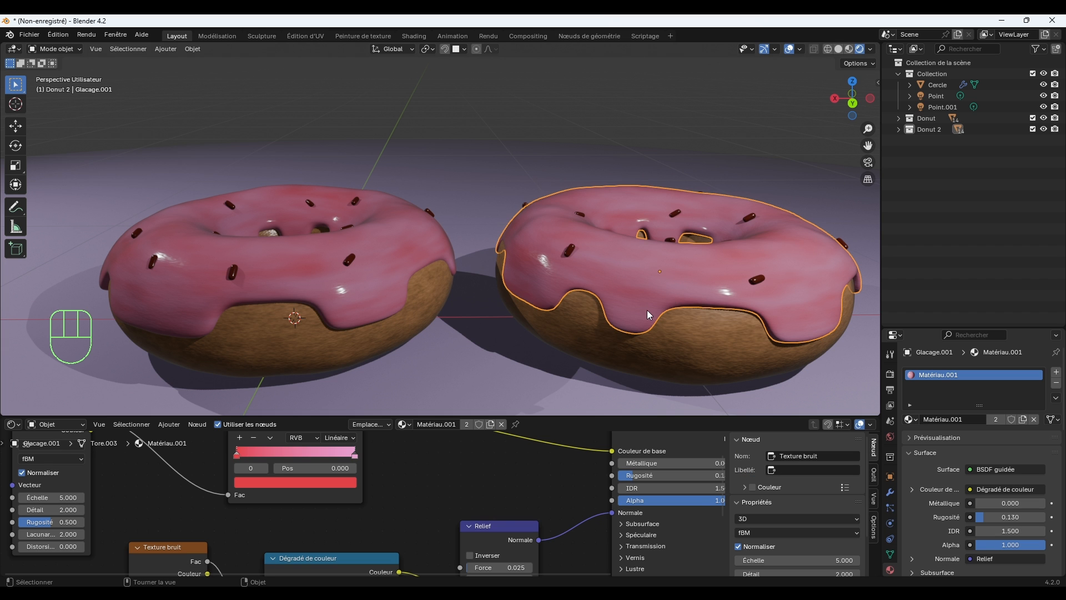
pyautogui.moveTo(411, 469); pyautogui.dragTo(448, 486, button='middle')
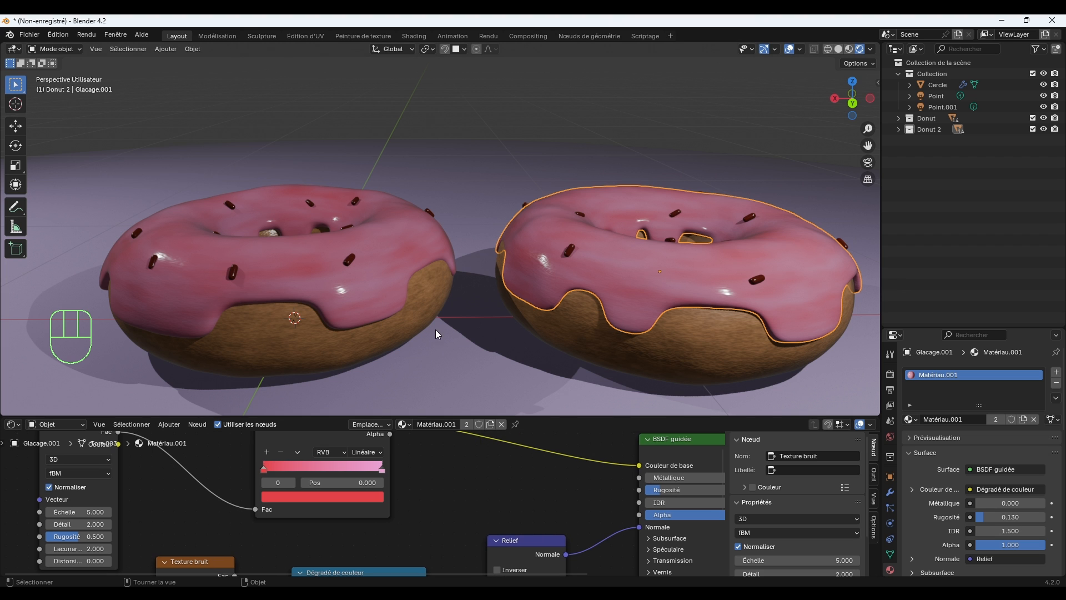
pyautogui.click(492, 425)
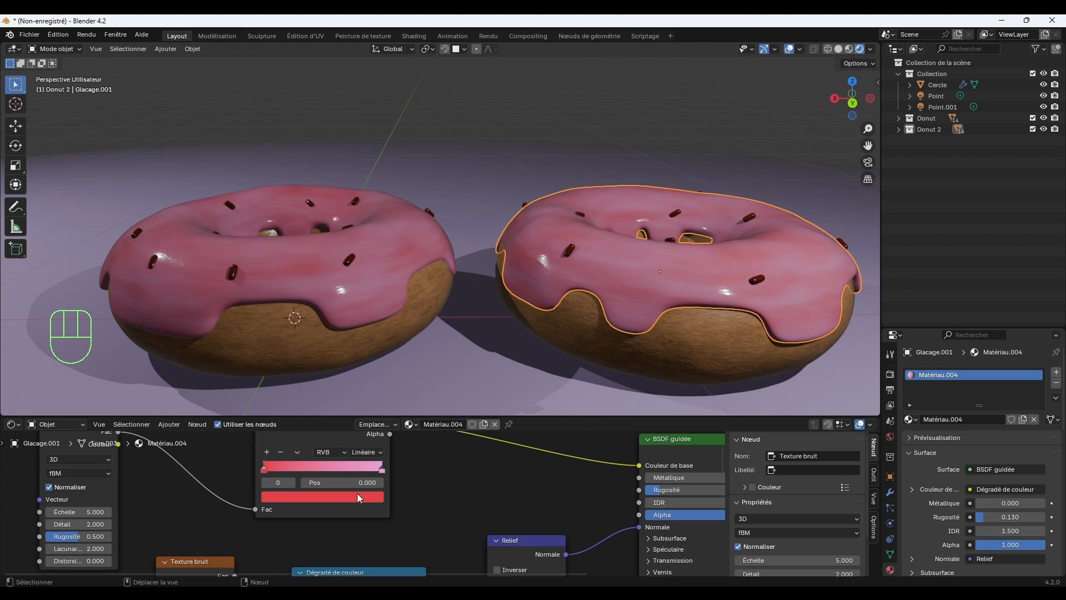
pyautogui.click(271, 466)
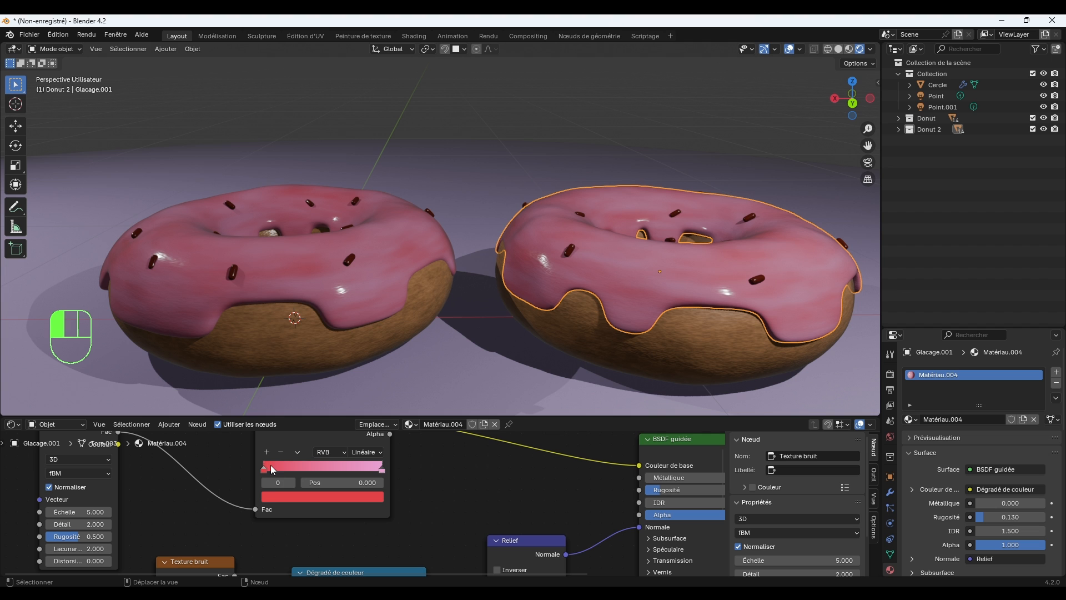
pyautogui.click(274, 494)
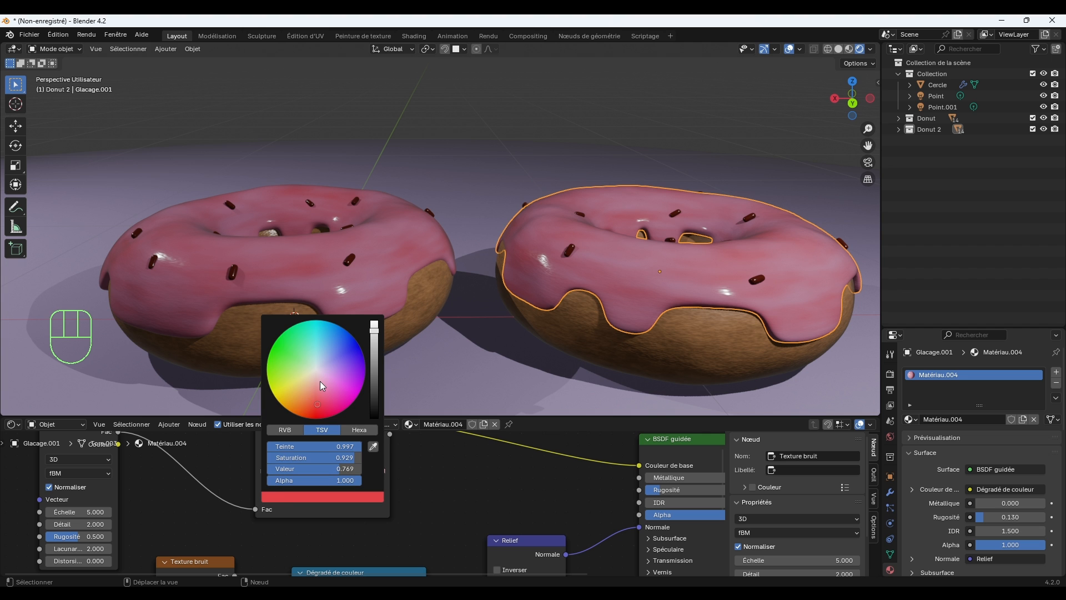
pyautogui.moveTo(320, 381); pyautogui.dragTo(296, 396)
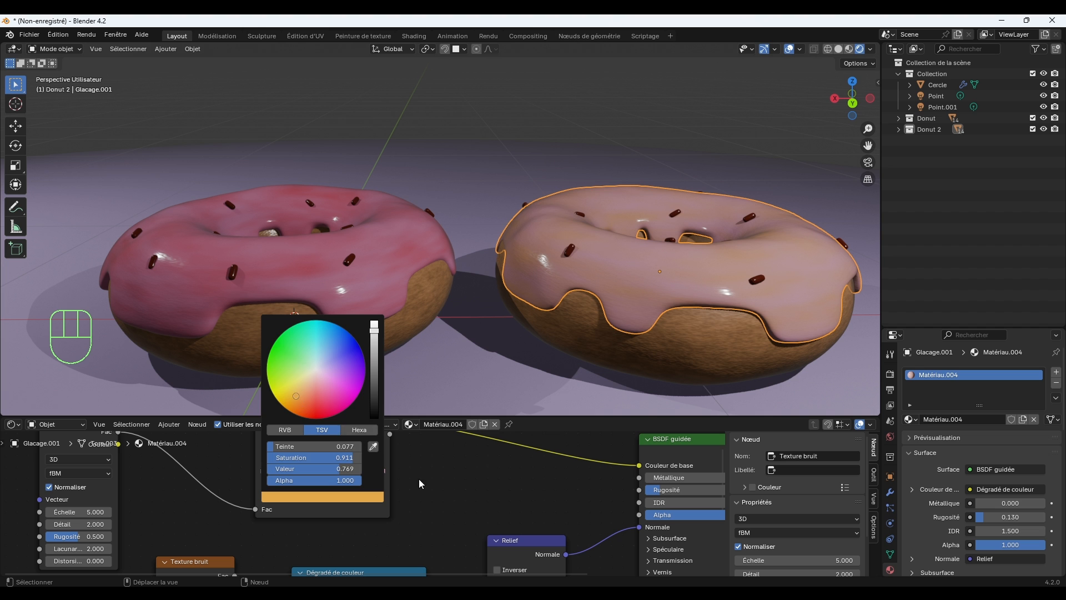
# Set the end stop of the second donut's icing colour ramp to bright yellow.
pyautogui.click(374, 468)
pyautogui.click(372, 496)
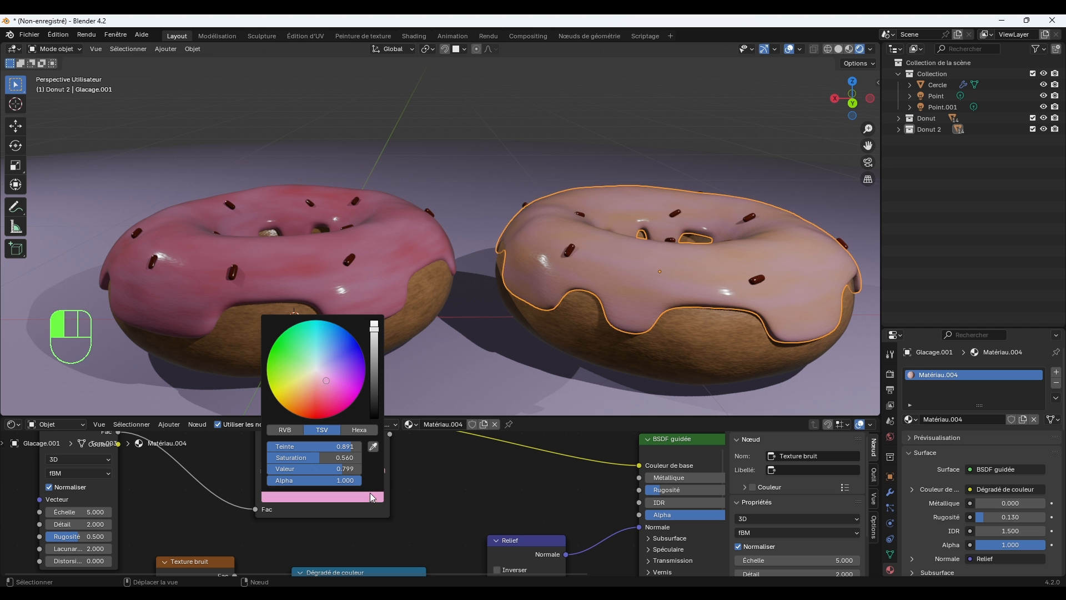
pyautogui.moveTo(326, 416)
pyautogui.mouseDown()
pyautogui.moveTo(311, 393)
pyautogui.moveTo(295, 398)
pyautogui.moveTo(315, 402)
pyautogui.mouseUp()
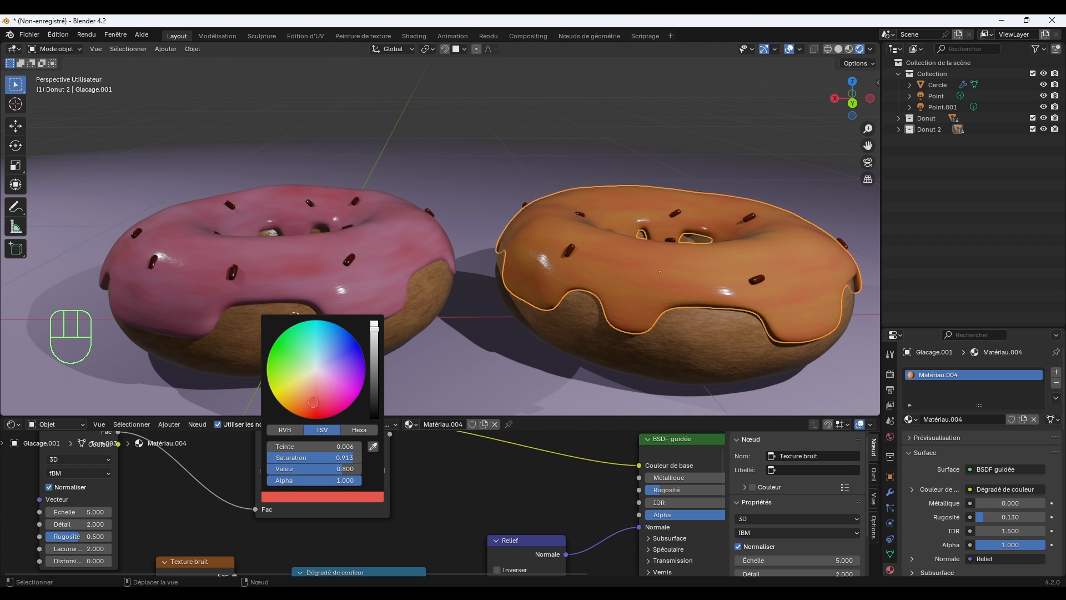
pyautogui.moveTo(314, 402)
pyautogui.mouseDown()
pyautogui.moveTo(337, 391)
pyautogui.moveTo(317, 398)
pyautogui.moveTo(289, 375)
pyautogui.moveTo(278, 364)
pyautogui.moveTo(291, 344)
pyautogui.moveTo(279, 389)
pyautogui.mouseUp()
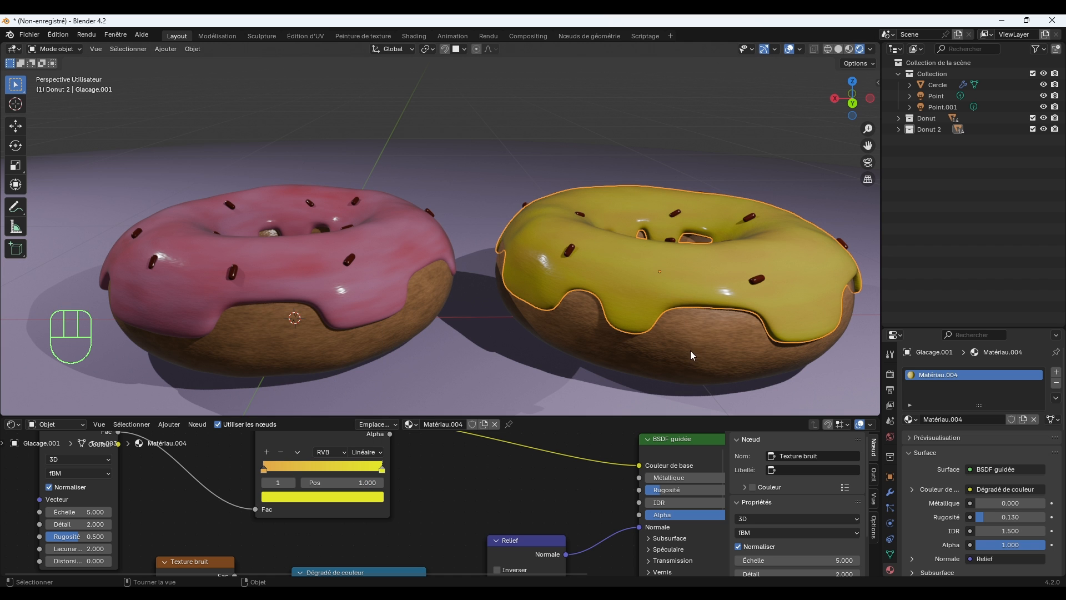
# Give one front sprinkle on the yellow donut its own material copy and set its first ramp stop to purple.
pyautogui.click(505, 194)
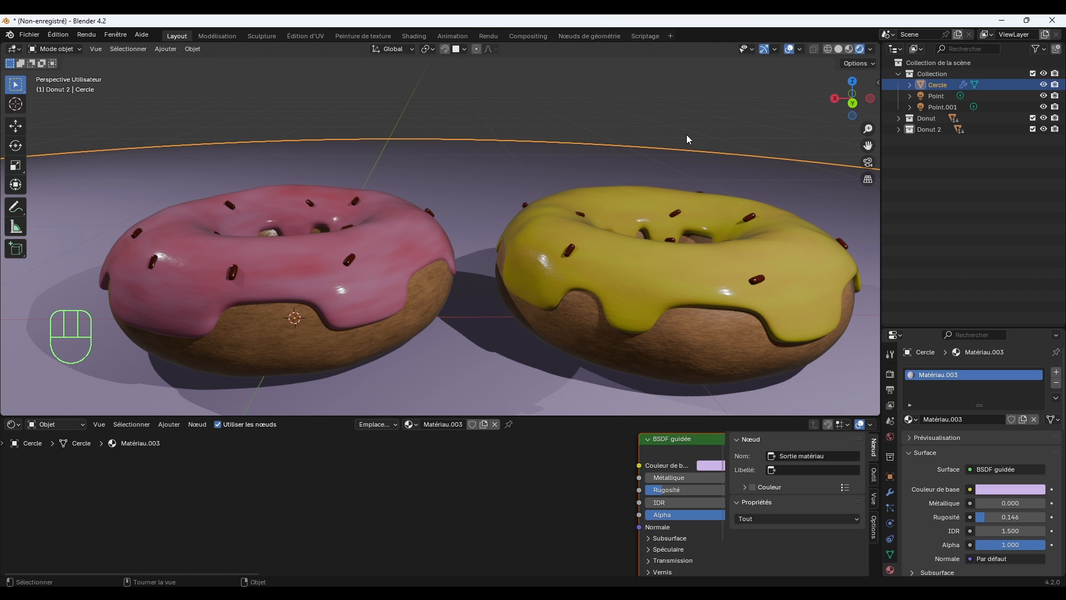
pyautogui.click(686, 135)
pyautogui.moveTo(681, 215); pyautogui.dragTo(676, 241, button='middle')
pyautogui.click(577, 278)
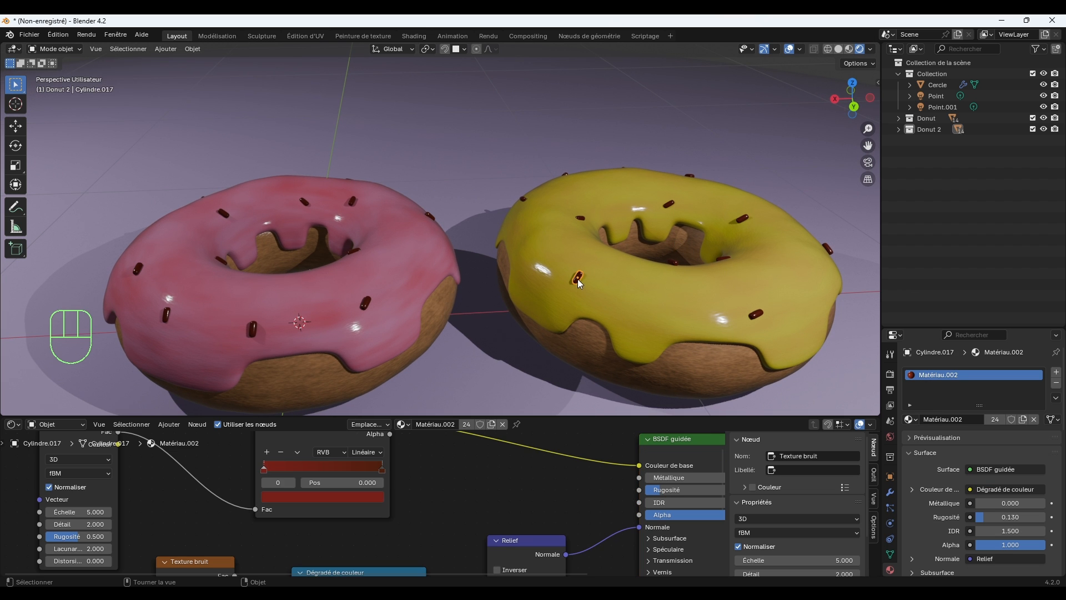
pyautogui.scroll(-2, 464, 477)
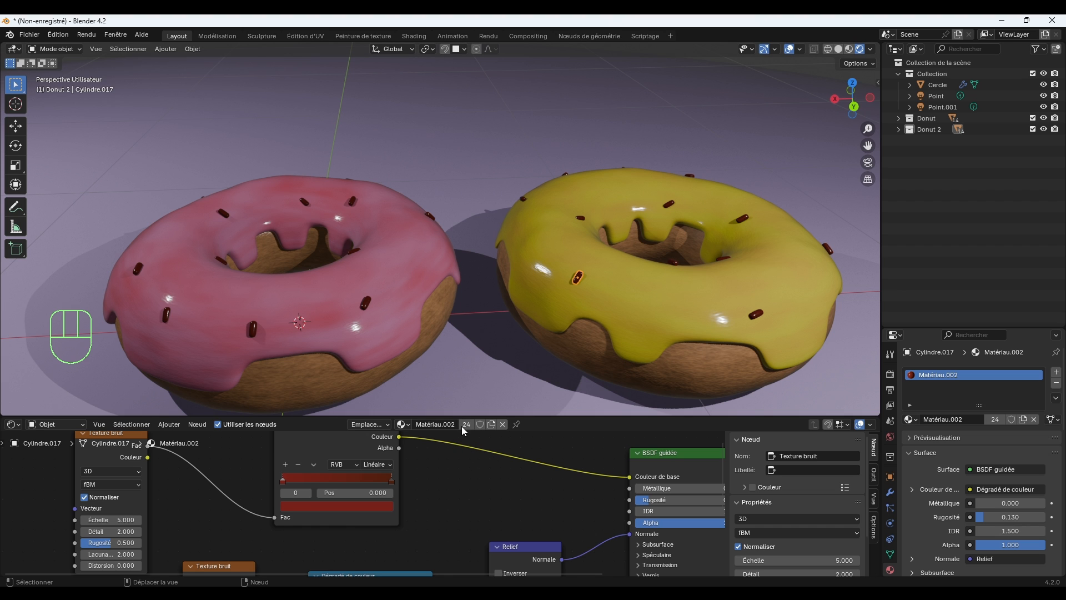
pyautogui.click(489, 425)
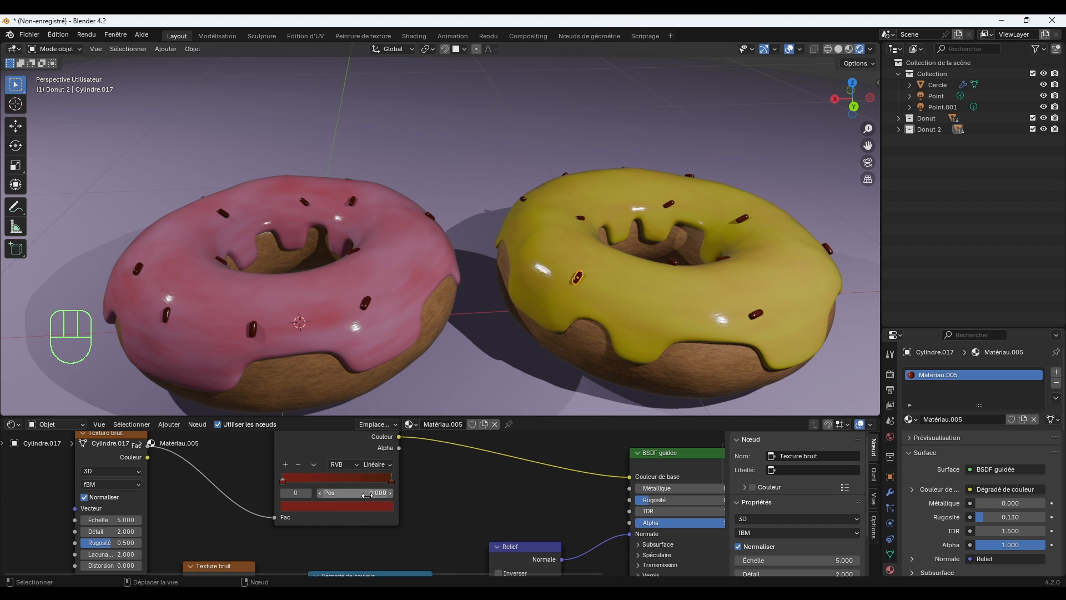
pyautogui.click(325, 506)
pyautogui.moveTo(359, 402); pyautogui.dragTo(351, 403)
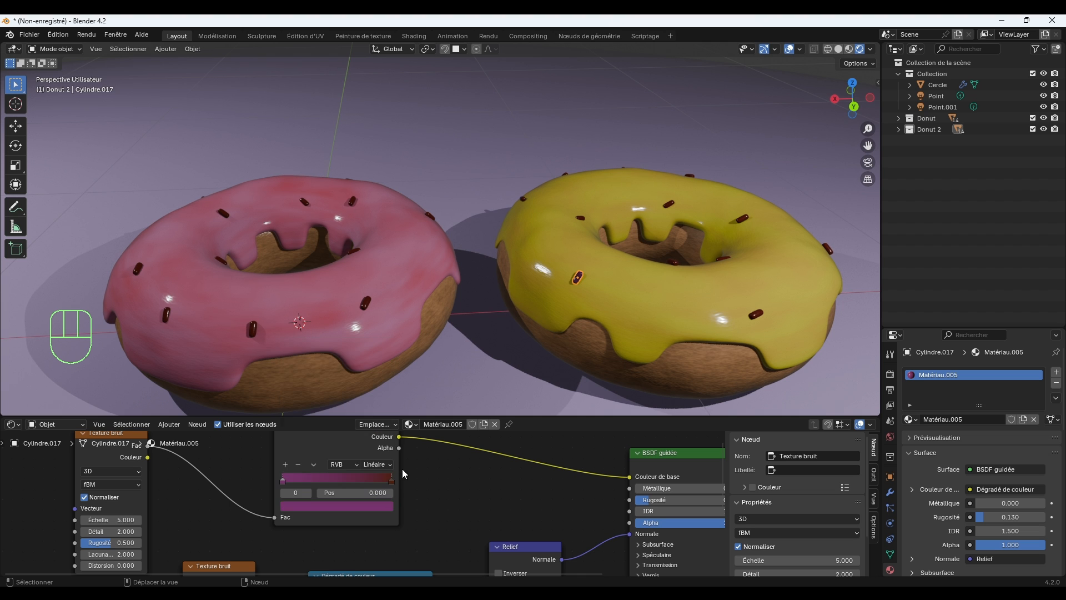
# Set the end stop of that sprinkle's colour ramp to magenta with hue 0.911, saturation 0.952 and value 0.587.
pyautogui.click(383, 481)
pyautogui.click(372, 506)
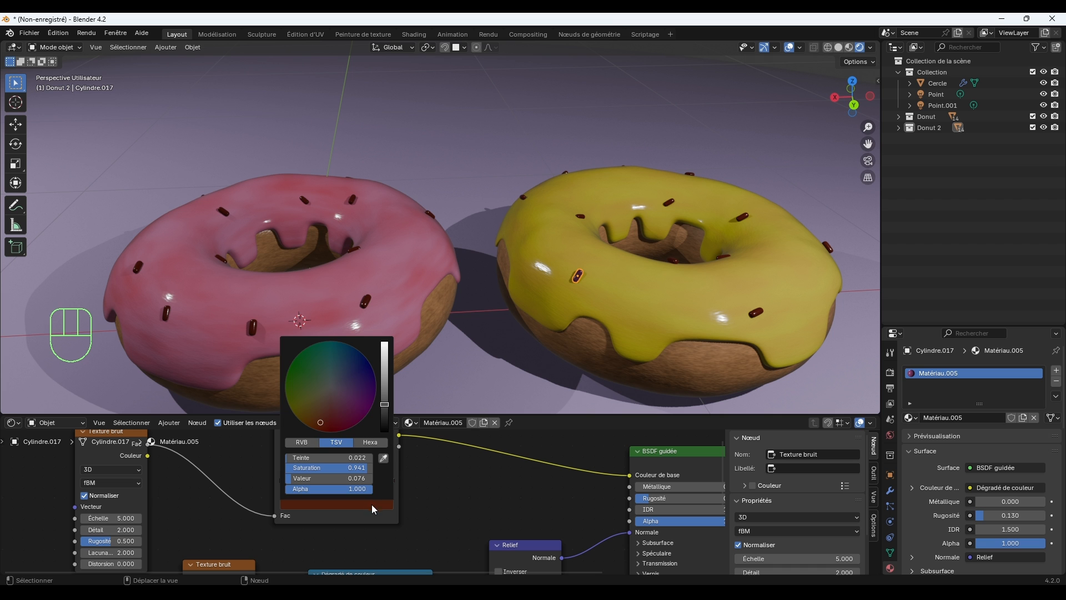
pyautogui.moveTo(348, 398); pyautogui.dragTo(354, 415)
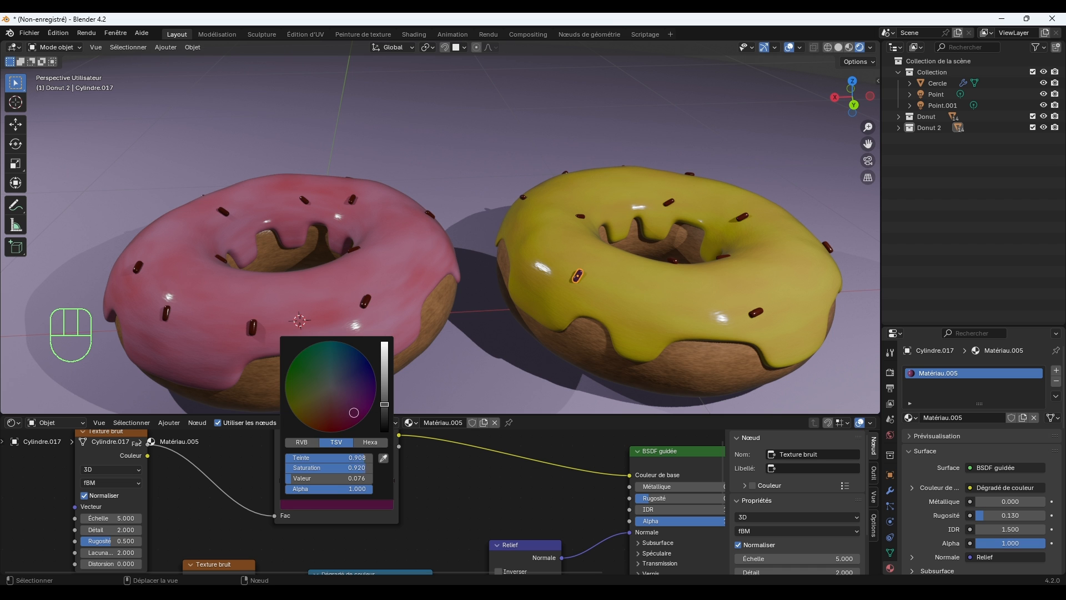
pyautogui.click(553, 349)
pyautogui.scroll(2, 600, 298)
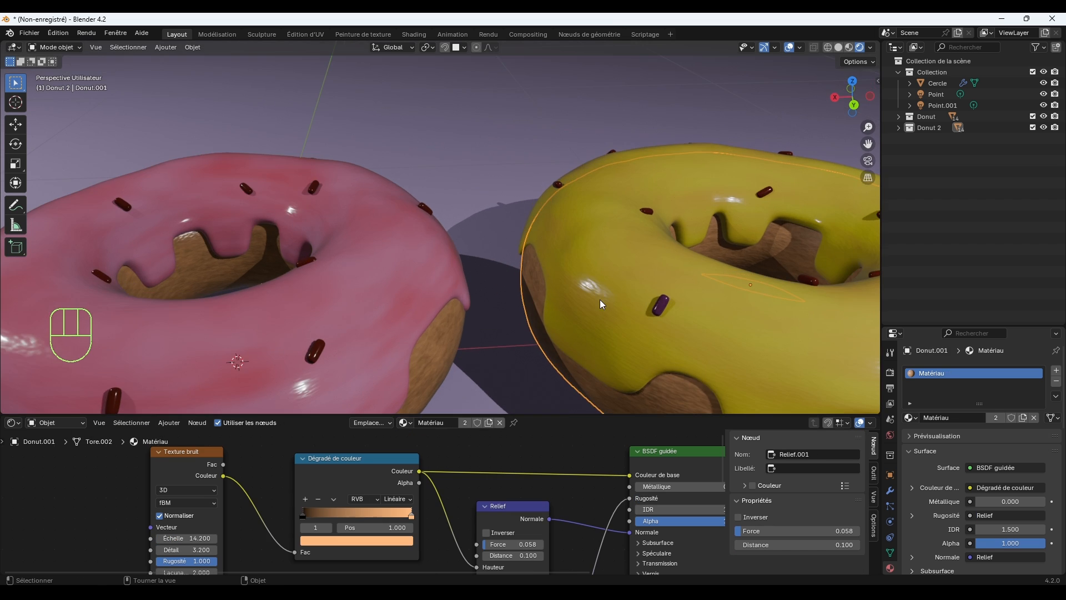
pyautogui.click(658, 305)
pyautogui.click(383, 504)
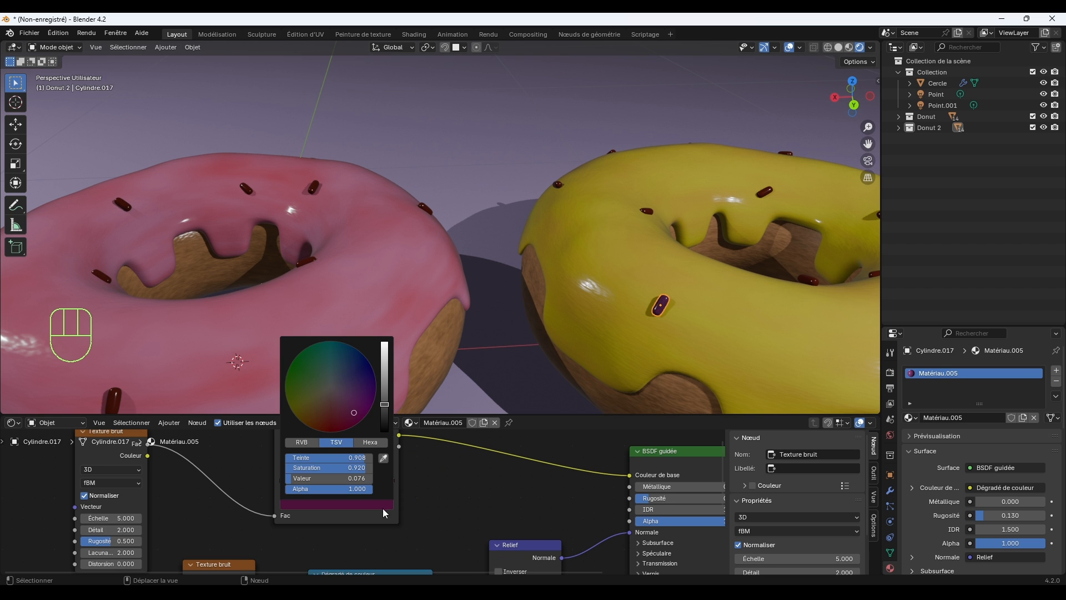
pyautogui.moveTo(384, 401); pyautogui.dragTo(384, 360)
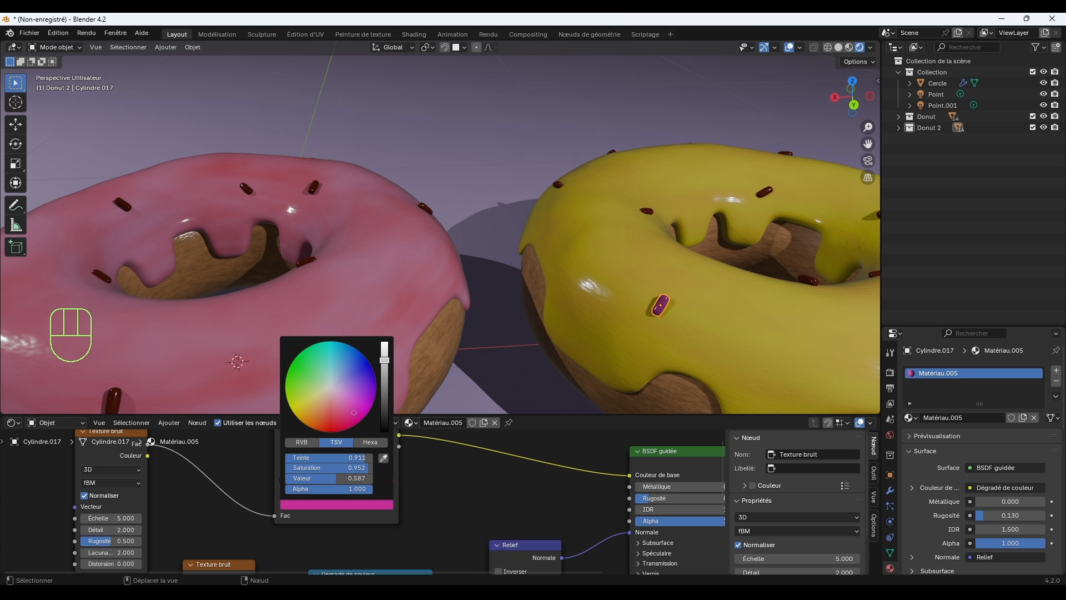
# Brighten the first purple stop of the sprinkle's colour ramp to a light pinkish purple.
pyautogui.click(359, 502)
pyautogui.click(293, 478)
pyautogui.click(316, 504)
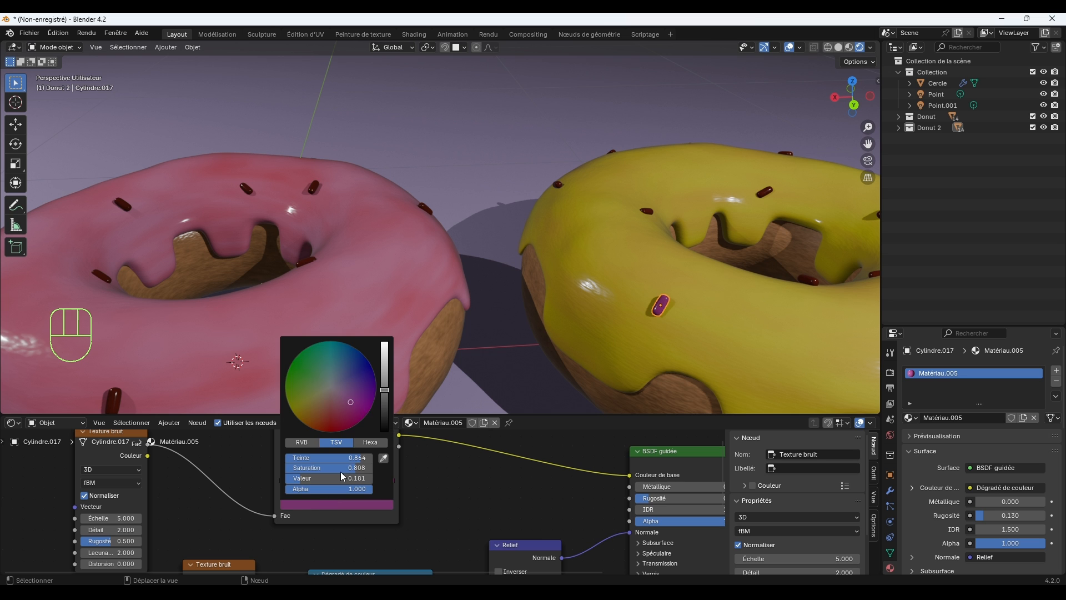
pyautogui.moveTo(384, 390); pyautogui.dragTo(385, 345)
pyautogui.click(511, 318)
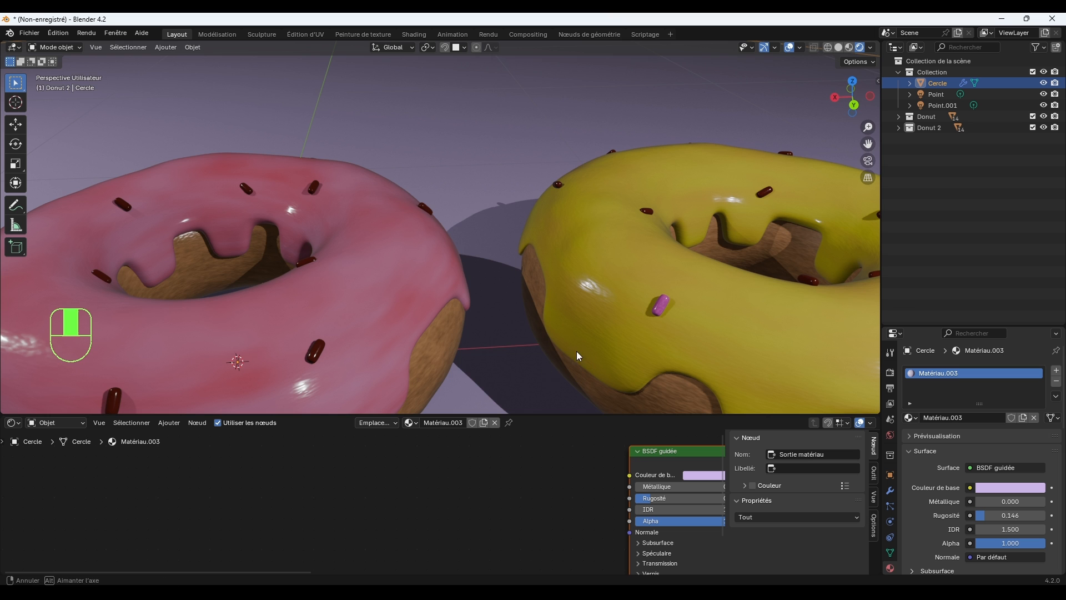
# Select the dark sprinkle on the front of the yellow donut, above the edge of its icing.
pyautogui.moveTo(576, 351); pyautogui.dragTo(551, 341, button='middle')
pyautogui.scroll(-6, 572, 333)
pyautogui.click(648, 305)
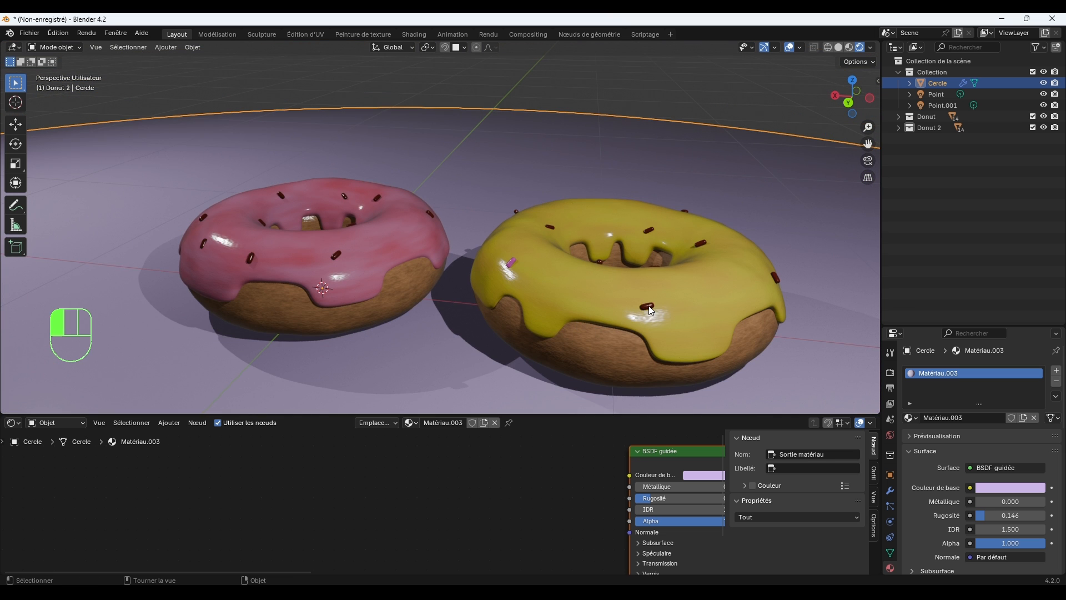
pyautogui.moveTo(664, 329); pyautogui.dragTo(658, 328, button='middle')
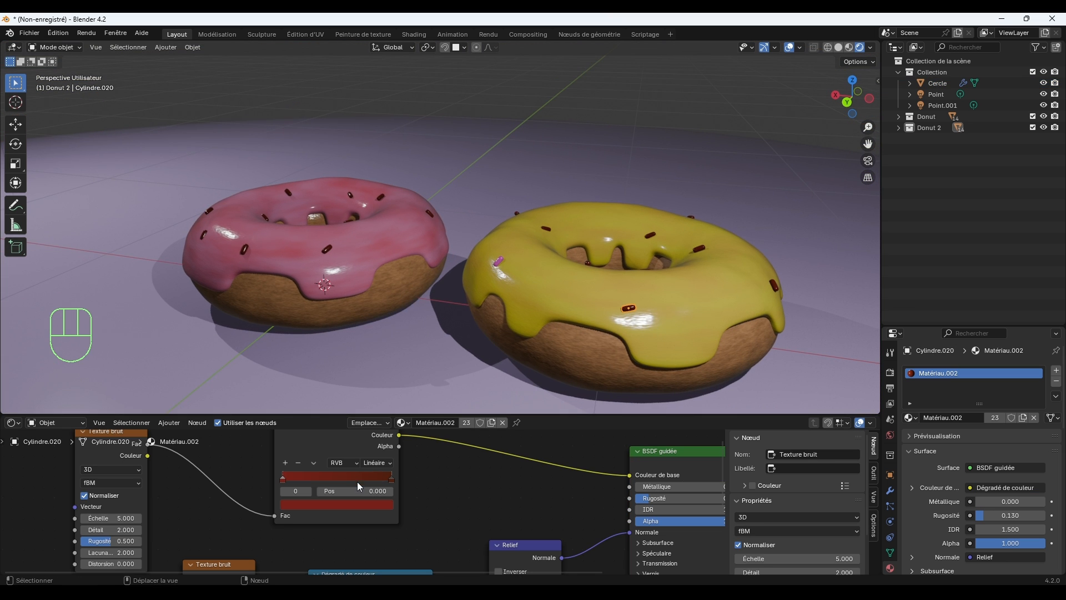
pyautogui.scroll(4, 684, 332)
pyautogui.keyDown('shift'); pyautogui.moveTo(740, 365); pyautogui.dragTo(604, 305, button='middle'); pyautogui.keyUp('shift')
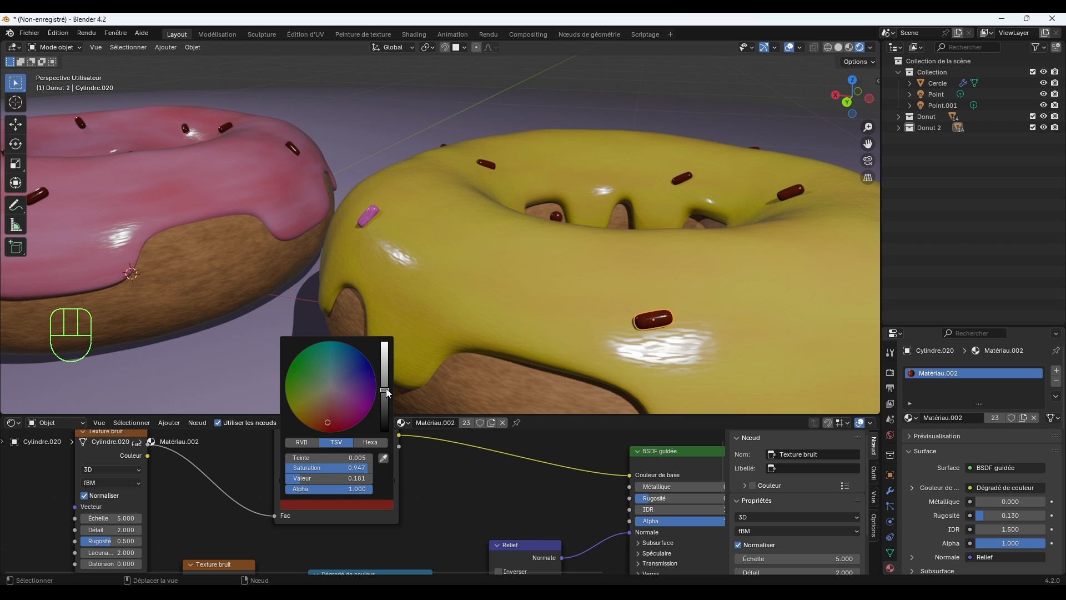
# Try brightening the shared sprinkle material's ramp to red (value 0.750) and orange, and giving the sprinkle behind it its own material copy.
pyautogui.moveTo(386, 391); pyautogui.dragTo(384, 349)
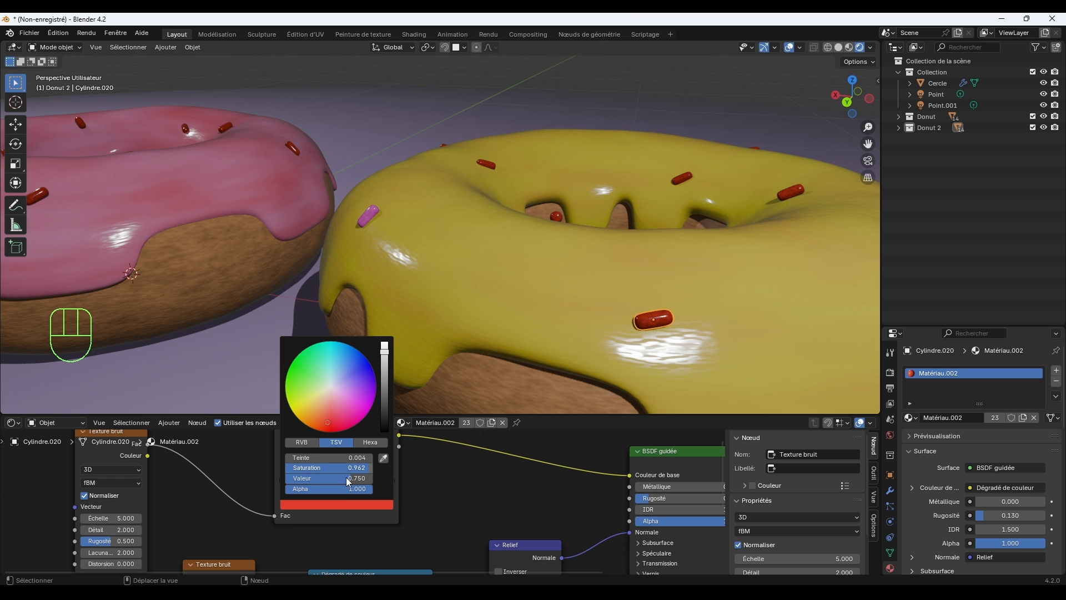
pyautogui.click(335, 503)
pyautogui.click(389, 477)
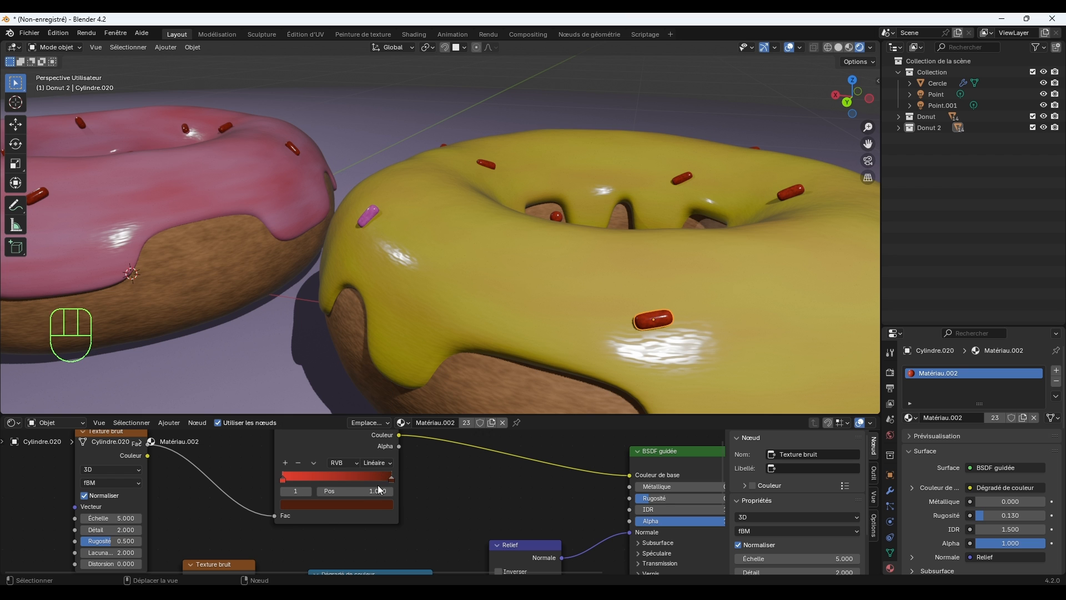
pyautogui.click(378, 504)
pyautogui.moveTo(385, 433); pyautogui.dragTo(385, 343)
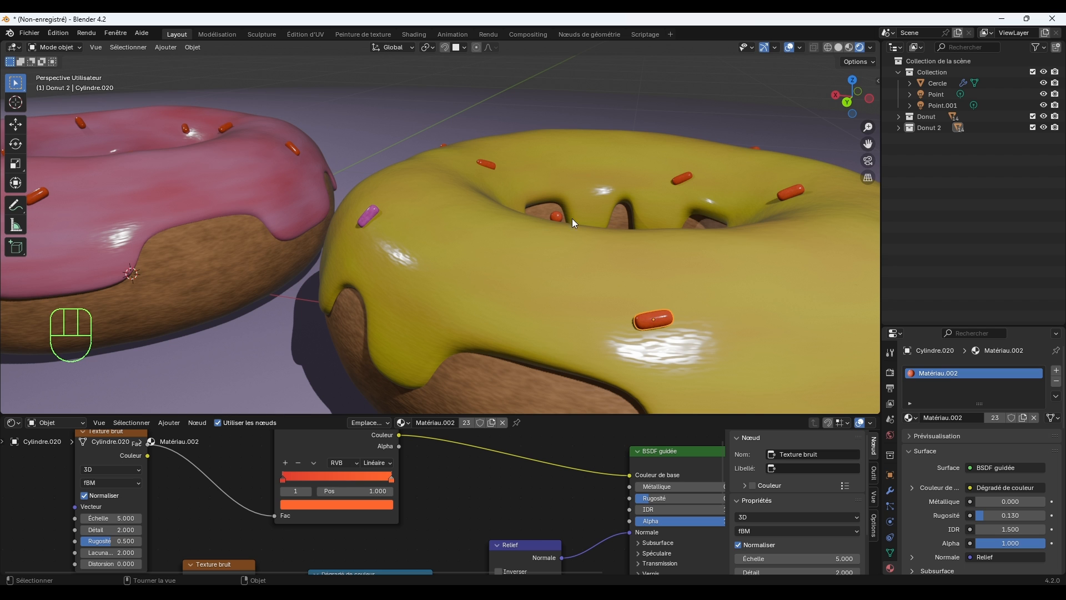
pyautogui.click(492, 164)
pyautogui.click(491, 422)
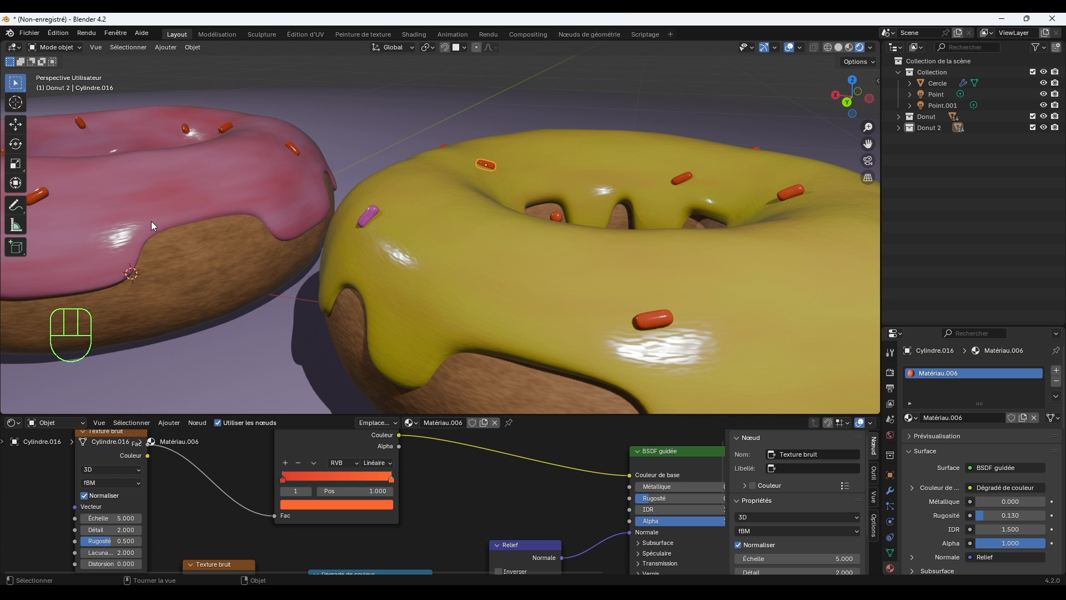
# Undo the material copy and the red and orange colour changes of the shared sprinkle material.
pyautogui.press('ctrl')
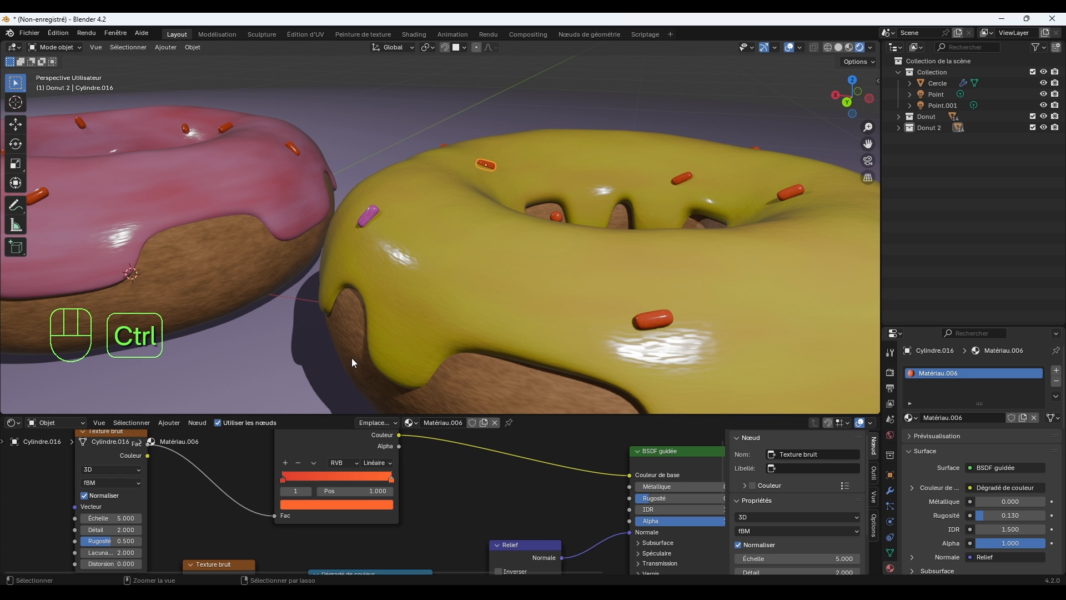
pyautogui.hotkey('ctrl', 'z')
pyautogui.hotkey('ctrl', 'z')
pyautogui.hotkey('ctrl', 'z')
pyautogui.hotkey('ctrl', 'z')
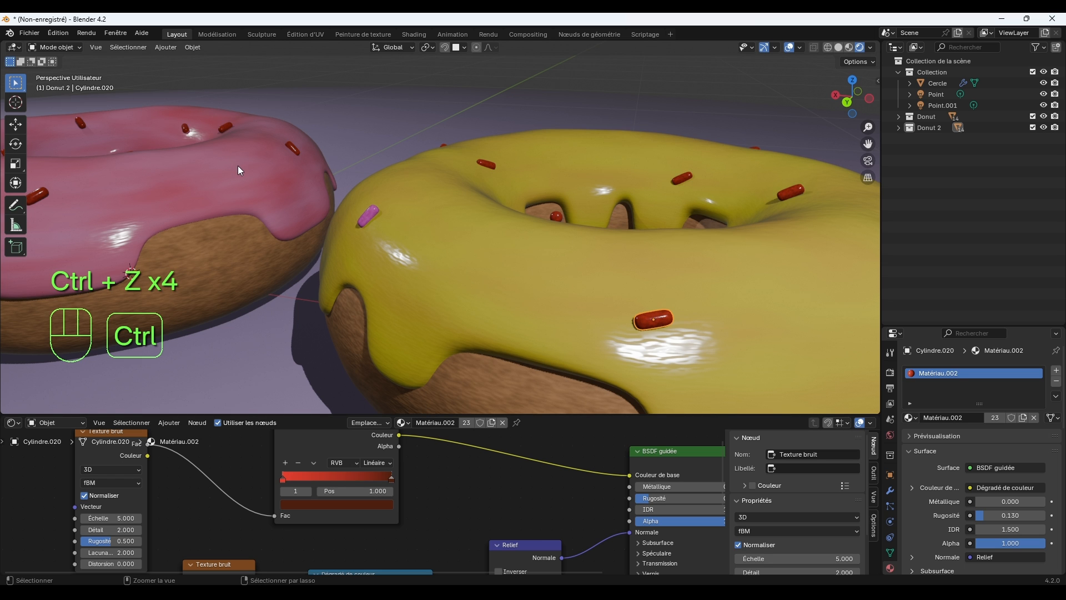
pyautogui.hotkey('ctrl', 'z')
pyautogui.hotkey('ctrl', 'z')
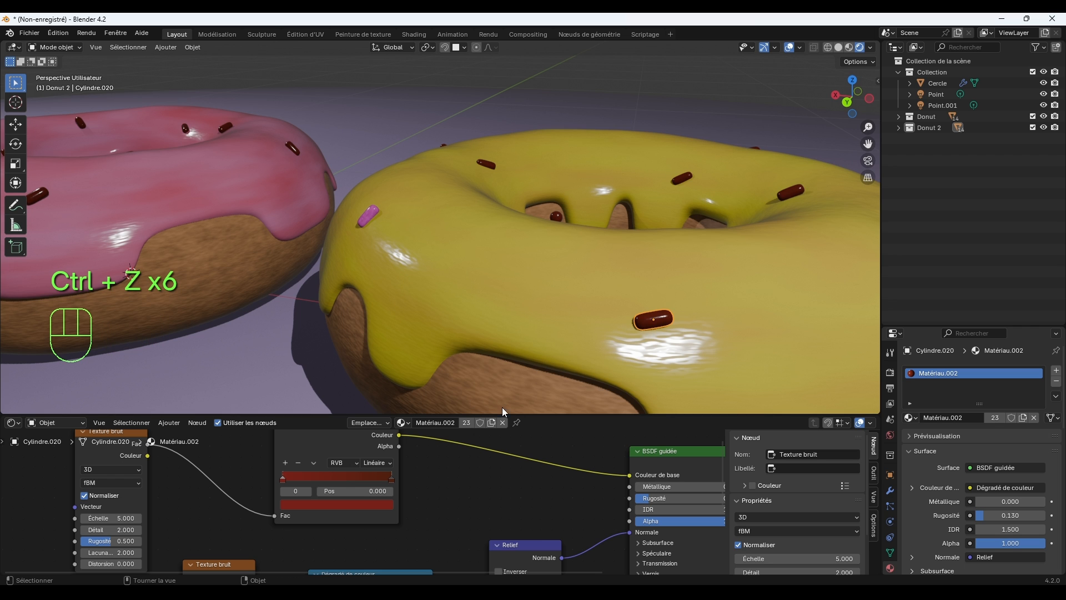
# Give the selected front sprinkle its own material copy and set its first ramp stop to bright green.
pyautogui.click(492, 423)
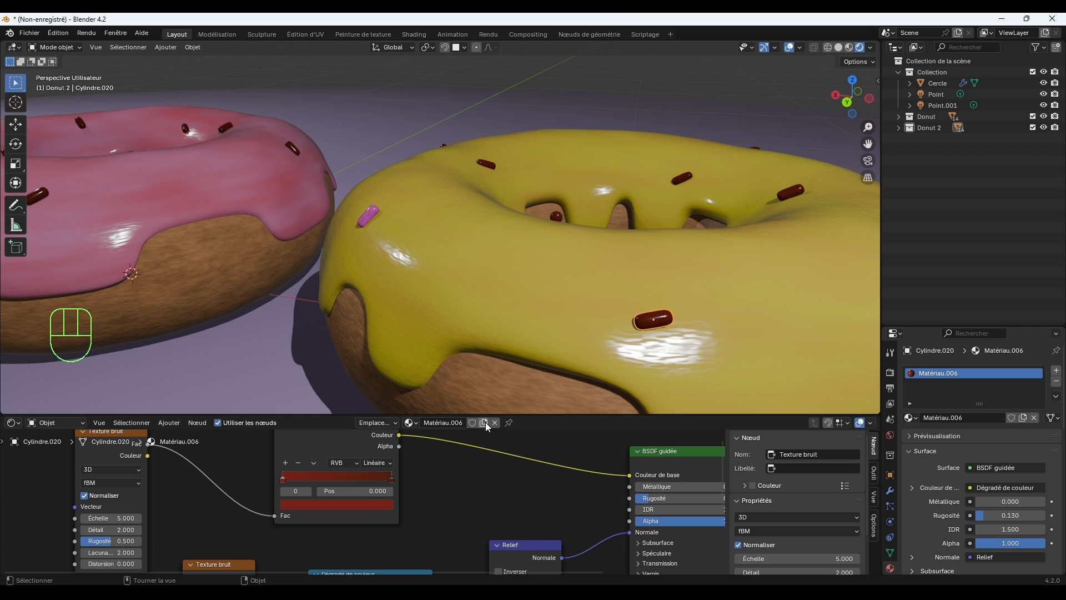
pyautogui.click(383, 505)
pyautogui.scroll(6, 384, 391)
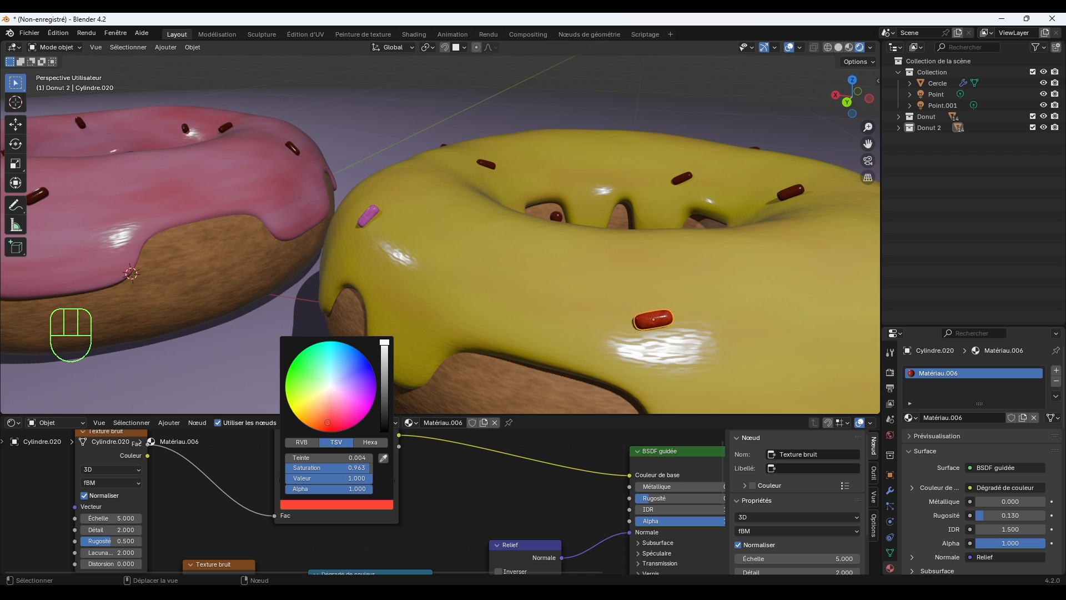
pyautogui.moveTo(328, 422); pyautogui.dragTo(296, 376)
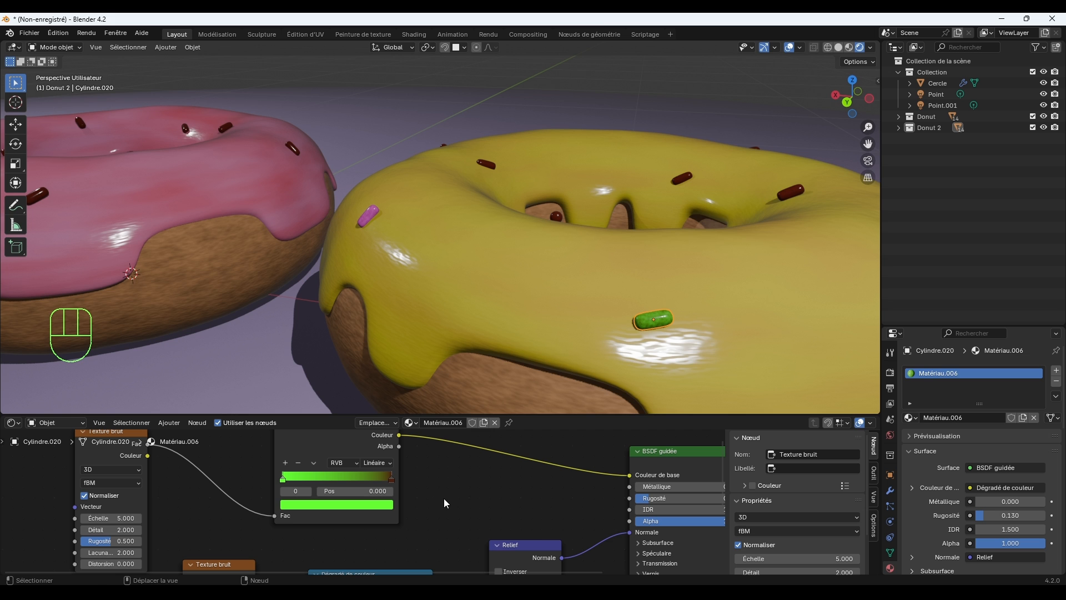
# Give the dark sprinkle beside the yellow donut's hole its own material copy and set its last ramp stop to bright light blue.
pyautogui.moveTo(611, 360); pyautogui.dragTo(642, 309, button='middle')
pyautogui.click(501, 257)
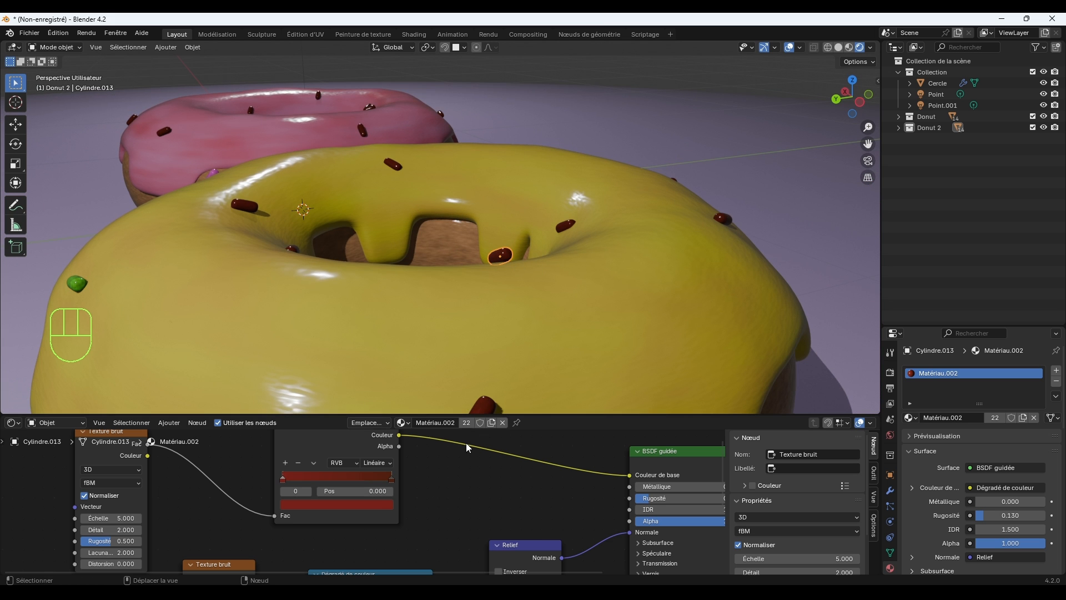
pyautogui.click(490, 422)
pyautogui.click(382, 503)
pyautogui.moveTo(350, 403); pyautogui.dragTo(335, 358)
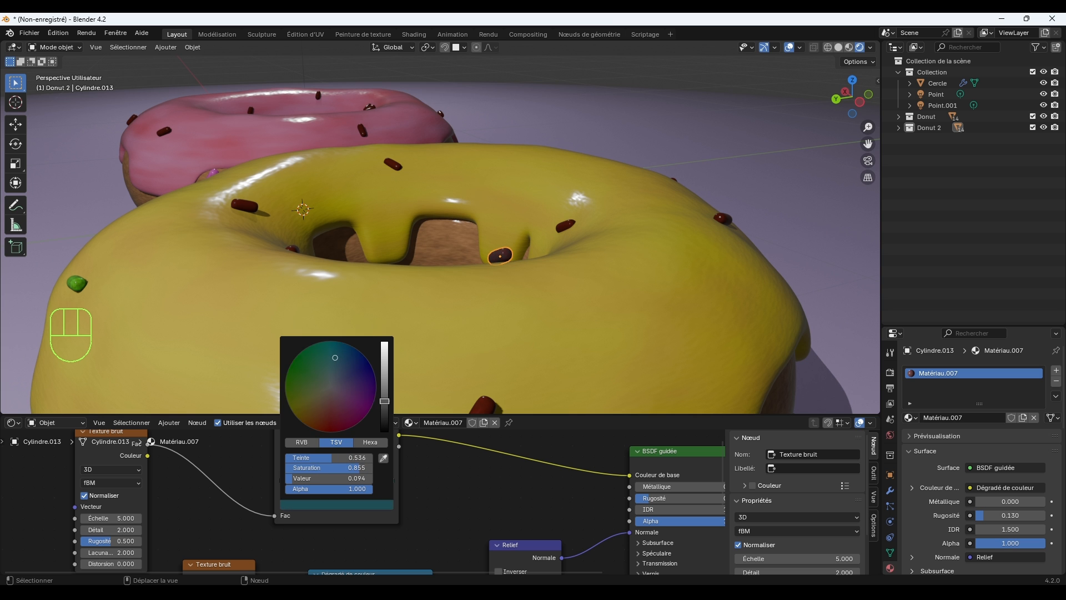
pyautogui.moveTo(384, 404); pyautogui.dragTo(384, 343)
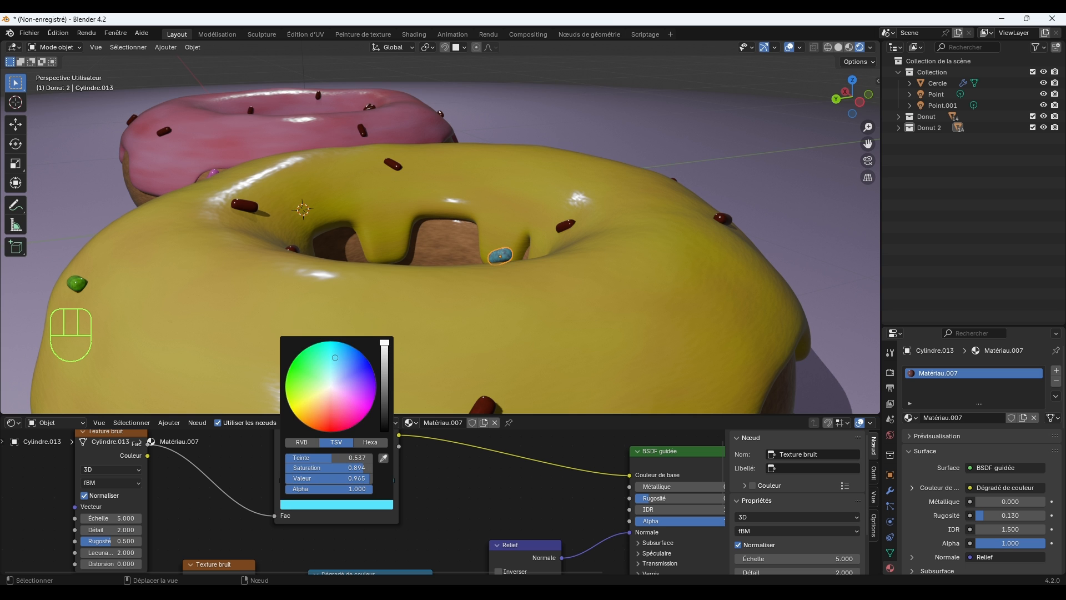
# Give the dark sprinkle on the yellow donut's outer side its own material copy and set its last ramp stop to salmon, value 0.775.
pyautogui.click(723, 220)
pyautogui.moveTo(757, 287); pyautogui.dragTo(698, 305, button='middle')
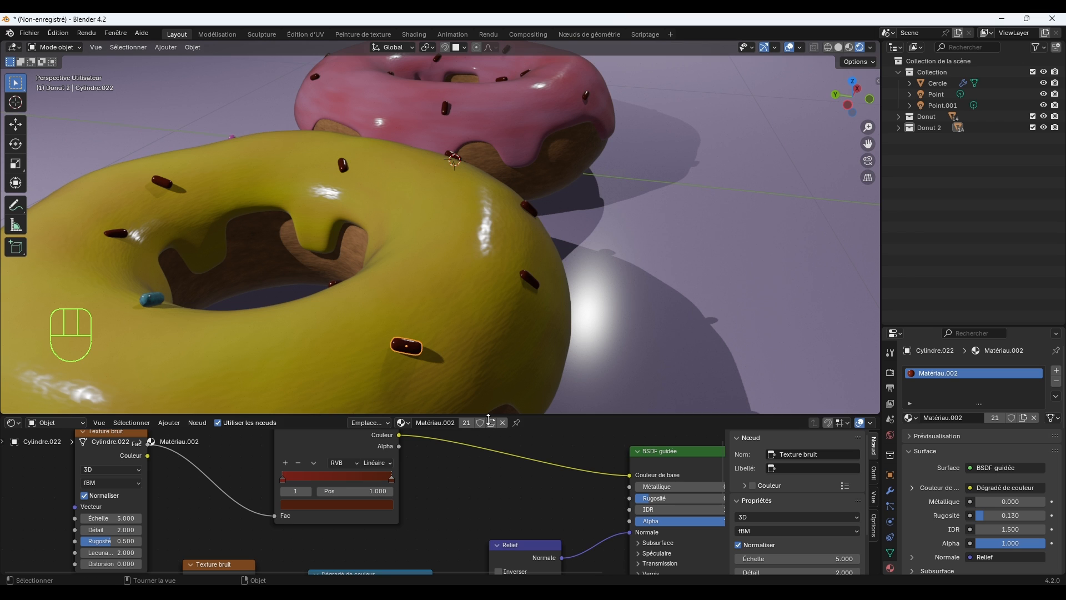
pyautogui.click(381, 484)
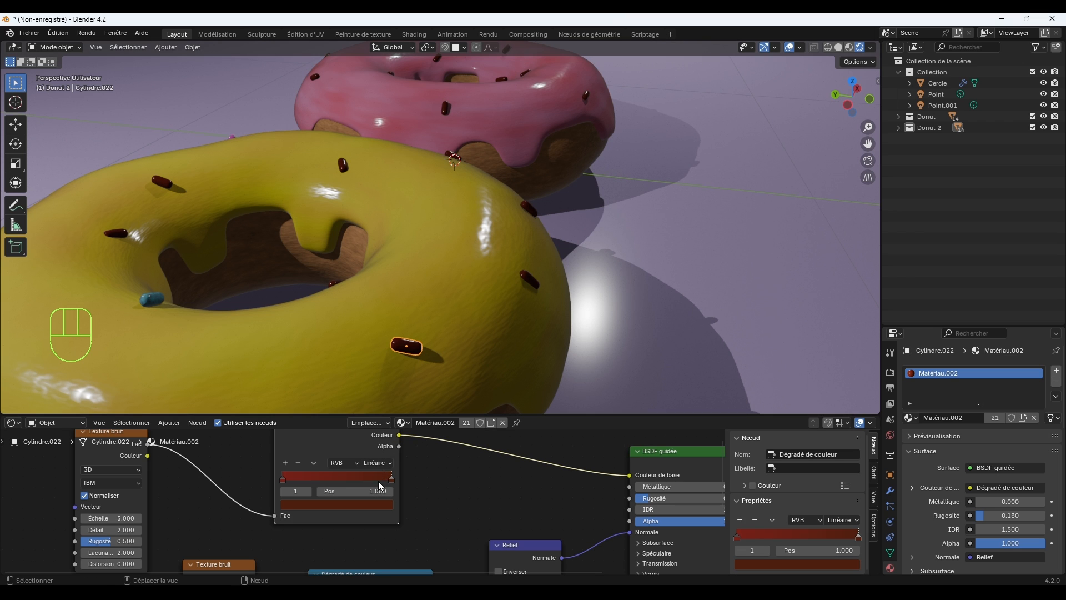
pyautogui.click(491, 424)
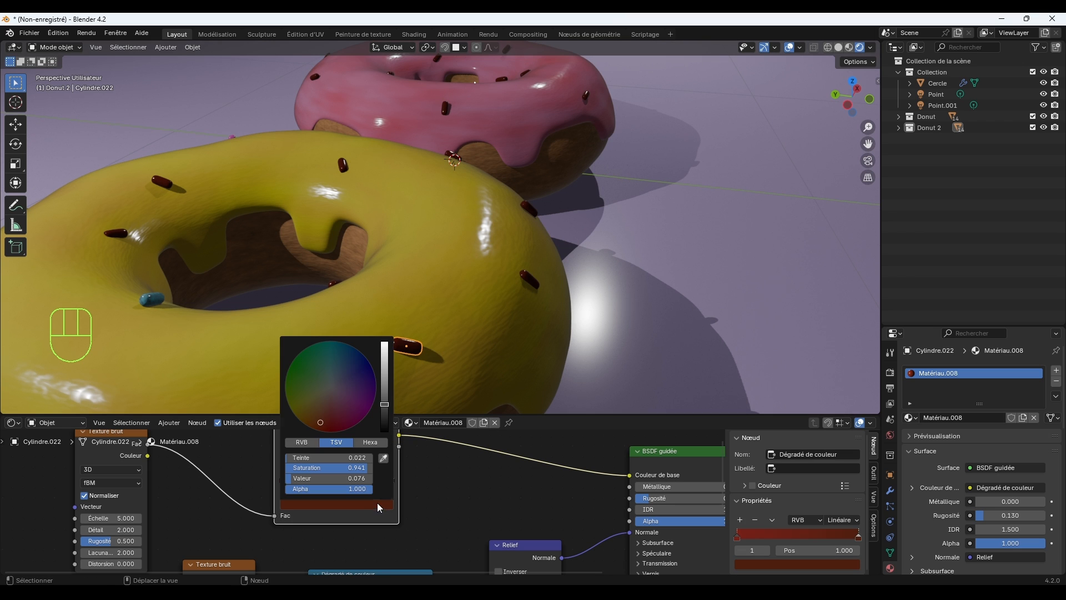
pyautogui.click(380, 506)
pyautogui.moveTo(336, 418); pyautogui.dragTo(323, 418)
pyautogui.moveTo(388, 405); pyautogui.dragTo(385, 346)
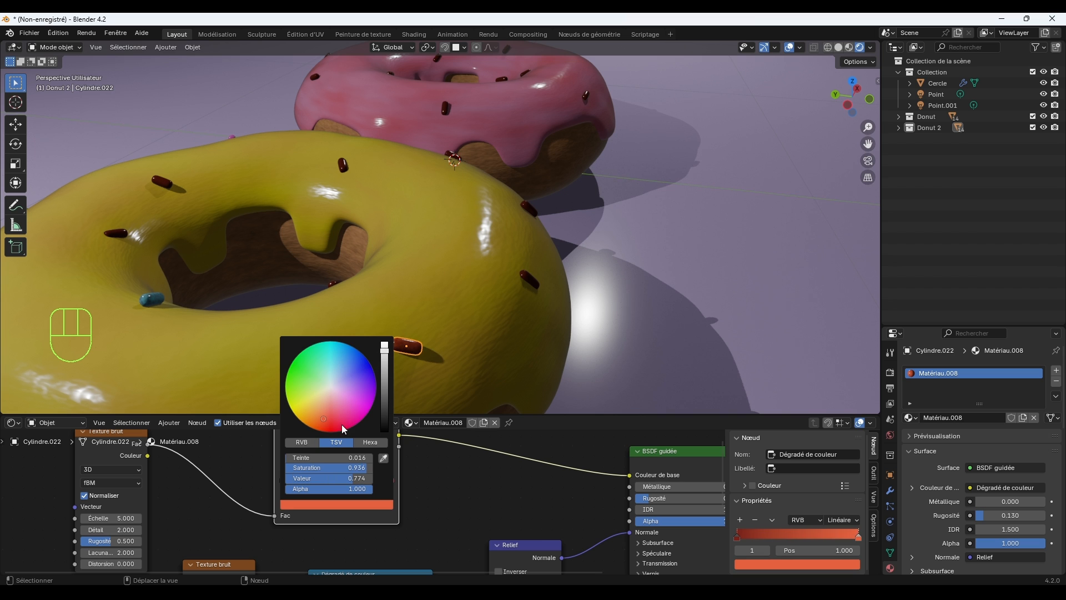
pyautogui.moveTo(345, 429)
pyautogui.mouseDown()
pyautogui.moveTo(327, 426)
pyautogui.moveTo(341, 404)
pyautogui.moveTo(326, 409)
pyautogui.mouseUp()
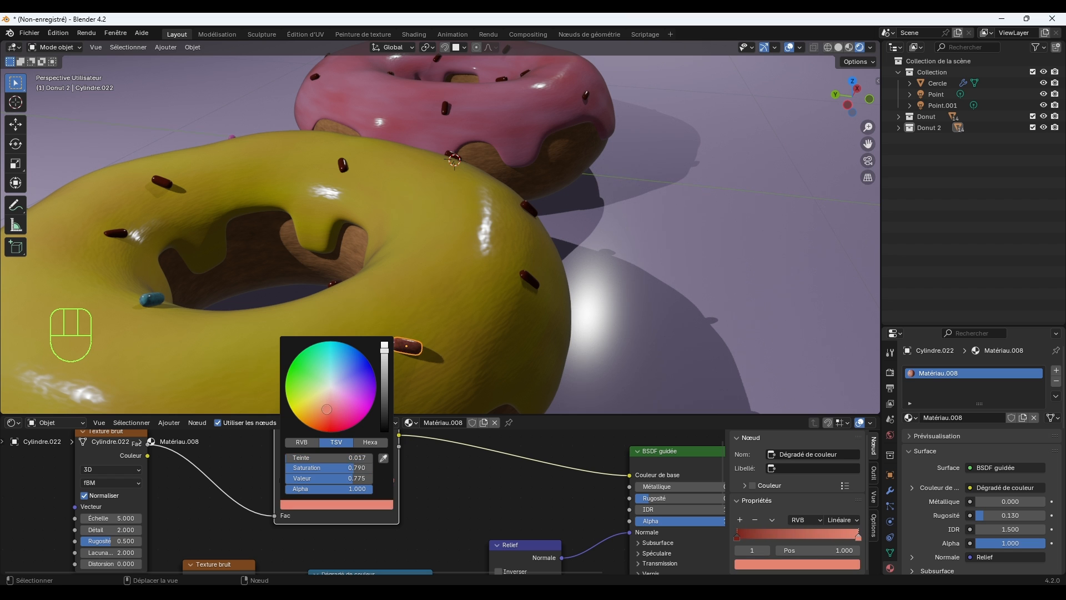
# Recolour the last ramp stop of the shared sprinkle material to olive yellow-green, using the dark sprinkle behind the pink one on the yellow donut.
pyautogui.click(451, 372)
pyautogui.scroll(-3, 451, 372)
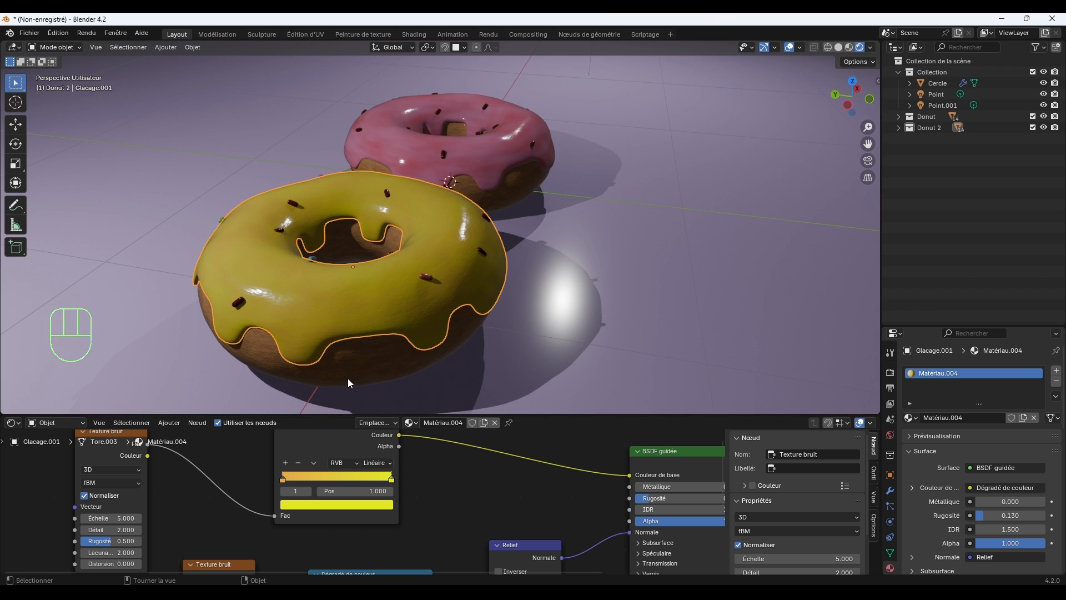
pyautogui.moveTo(349, 383); pyautogui.dragTo(498, 345, button='middle')
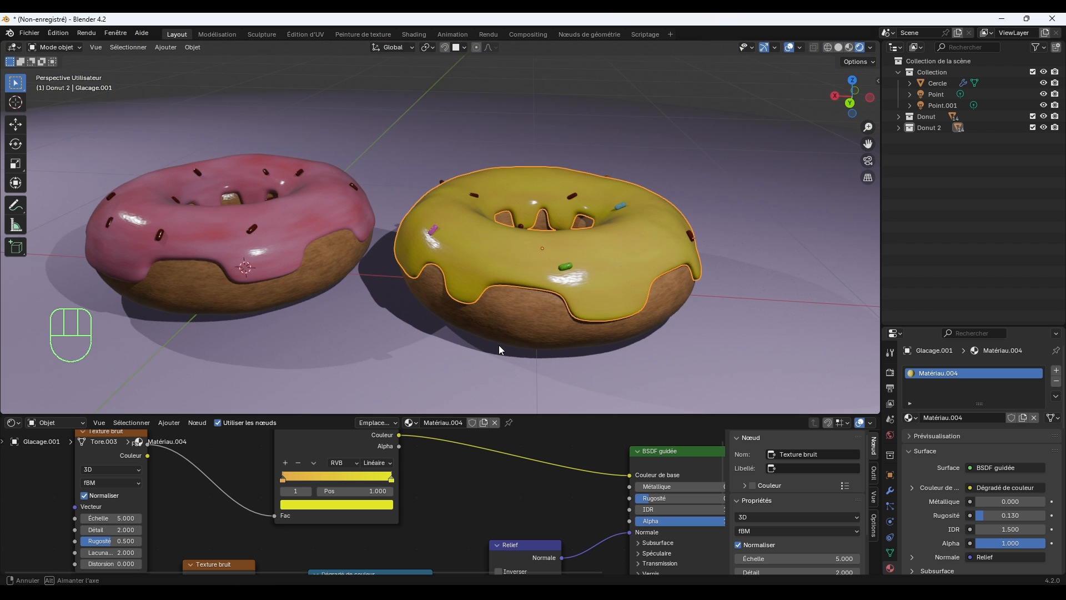
pyautogui.scroll(2, 499, 344)
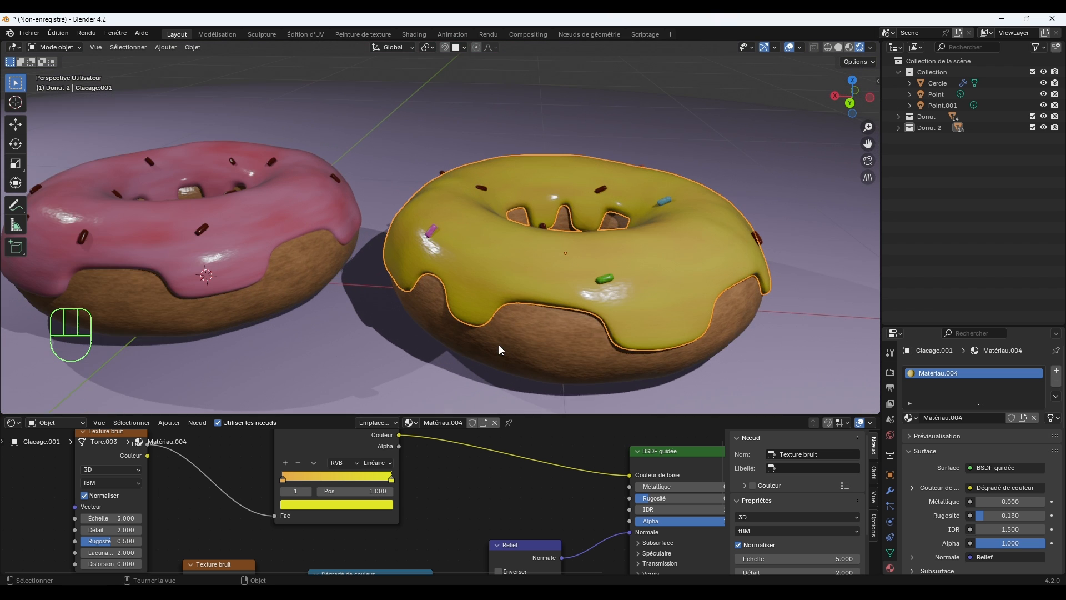
pyautogui.click(484, 185)
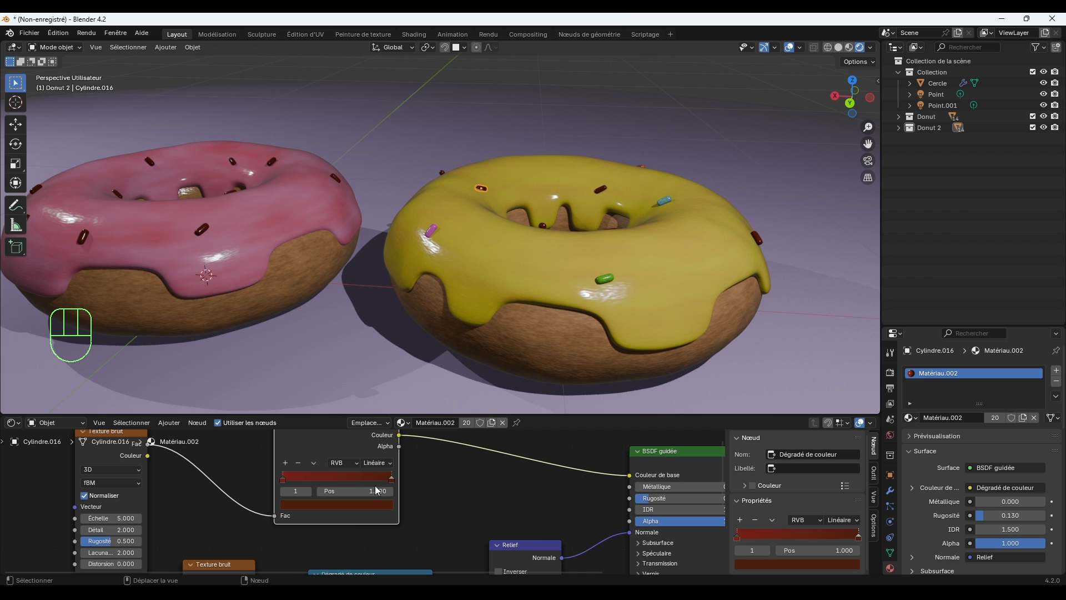
pyautogui.click(373, 505)
pyautogui.moveTo(372, 387)
pyautogui.mouseDown()
pyautogui.moveTo(309, 405)
pyautogui.moveTo(314, 395)
pyautogui.mouseUp()
pyautogui.moveTo(385, 400); pyautogui.dragTo(385, 358)
pyautogui.click(548, 290)
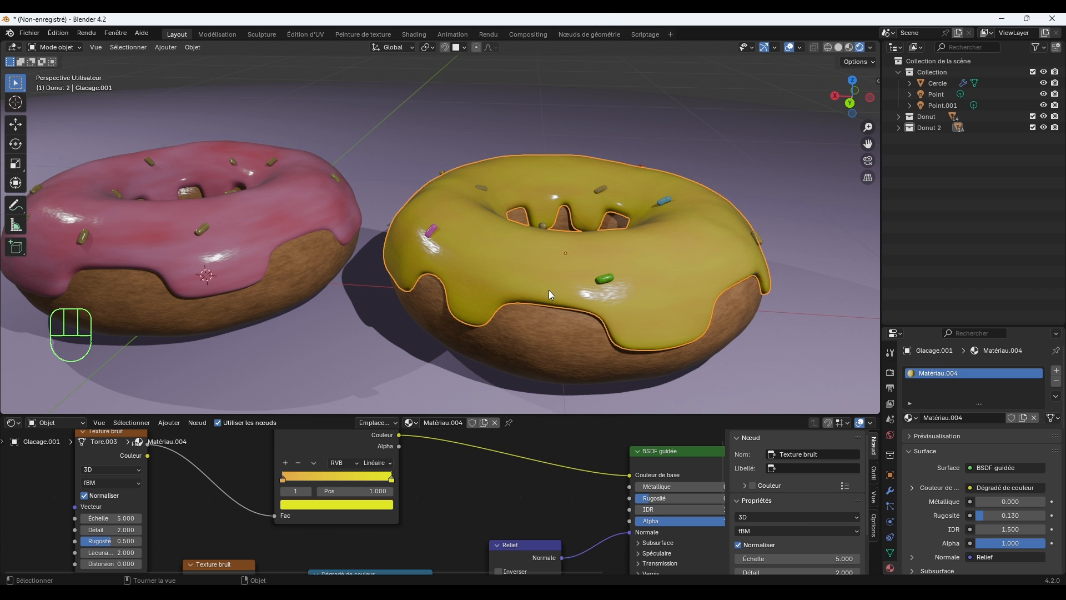
pyautogui.click(797, 224)
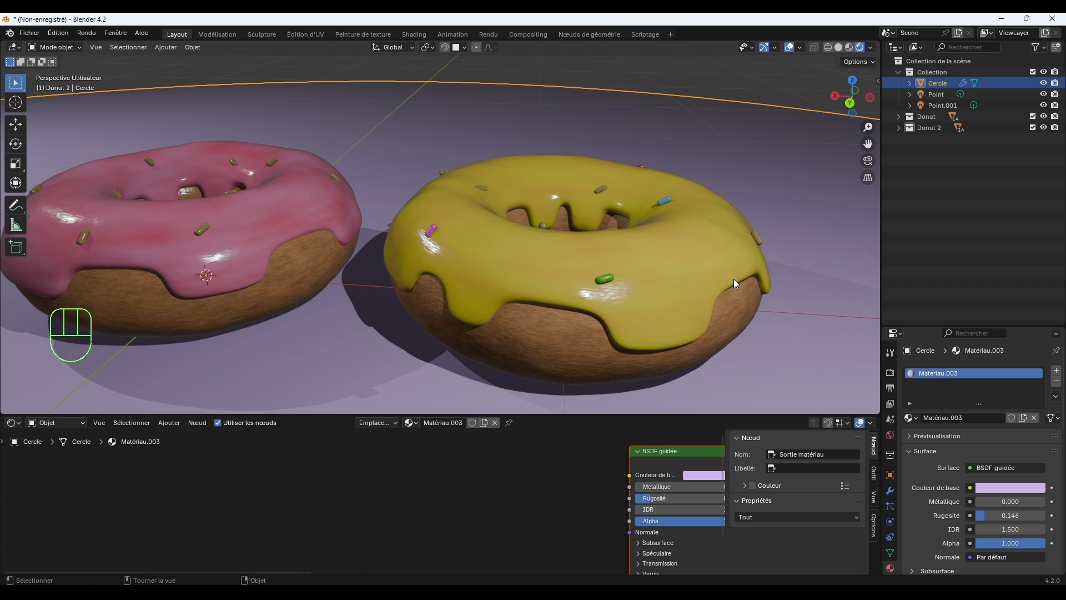
pyautogui.click(662, 83)
# Set the donut dough's noise texture to detail 2.300 and roughness 0.767, and fine-tune the peach end colour of its ramp.
pyautogui.moveTo(673, 128); pyautogui.dragTo(684, 198, button='middle')
pyautogui.click(586, 328)
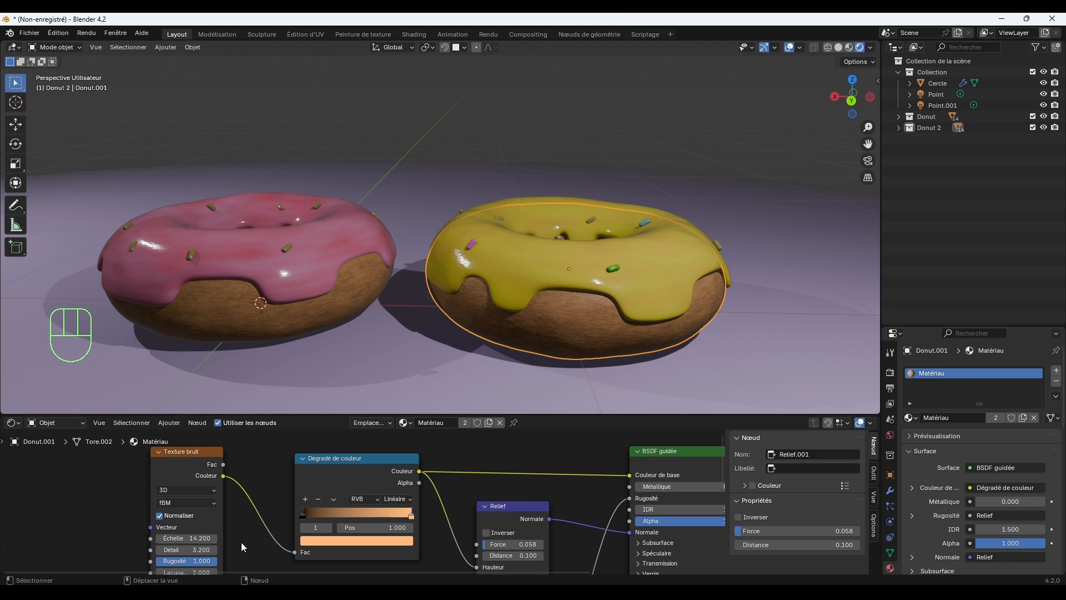
pyautogui.moveTo(201, 564)
pyautogui.mouseDown()
pyautogui.moveTo(168, 565)
pyautogui.moveTo(185, 564)
pyautogui.mouseUp()
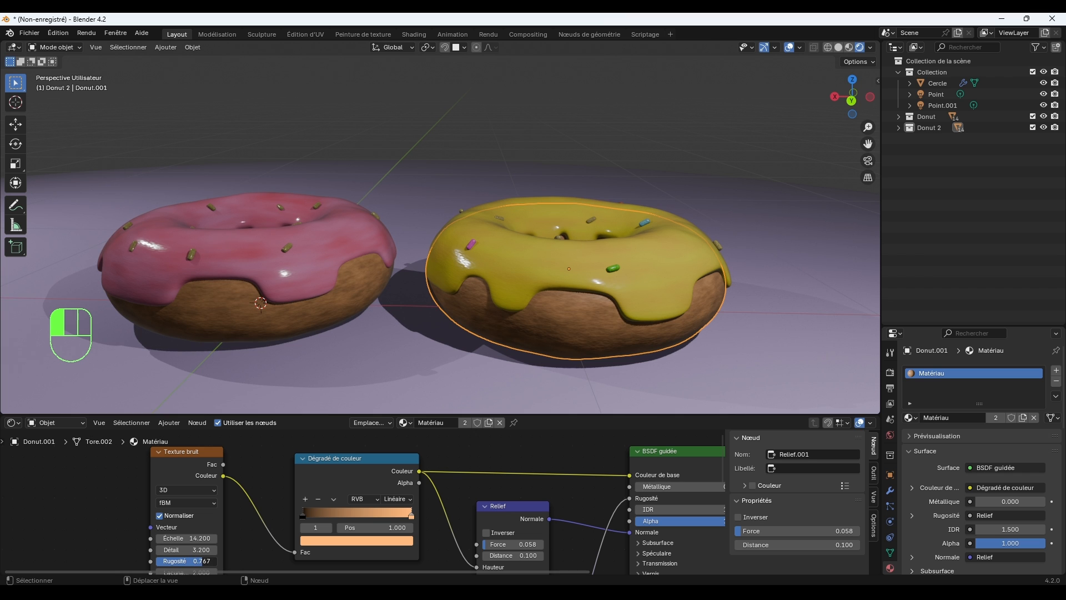
pyautogui.moveTo(202, 551); pyautogui.dragTo(205, 533, button='middle')
pyautogui.moveTo(202, 532)
pyautogui.mouseDown()
pyautogui.moveTo(146, 532)
pyautogui.moveTo(181, 532)
pyautogui.mouseUp()
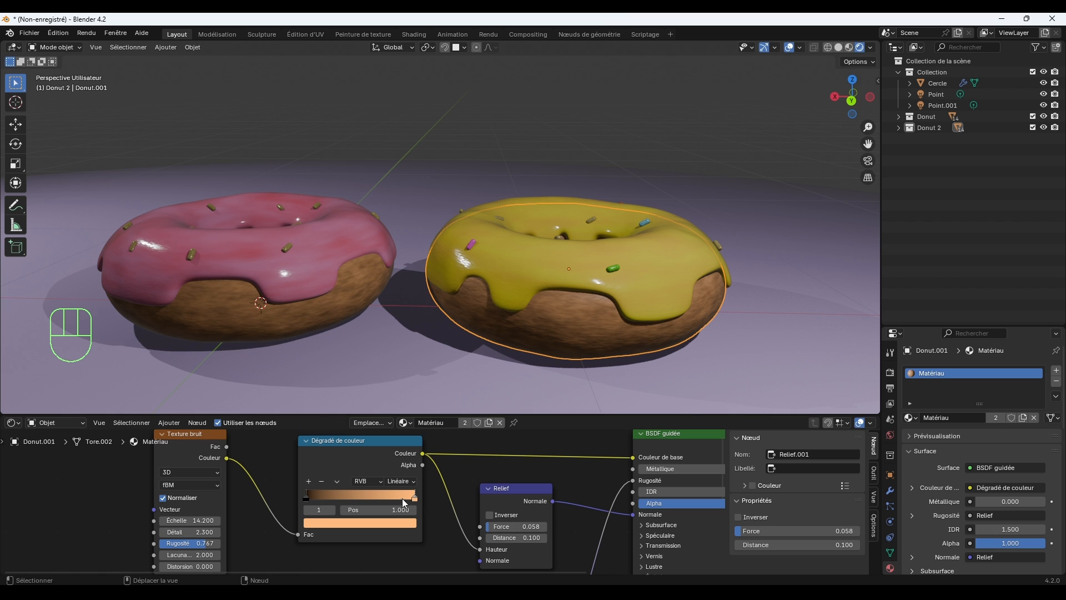
pyautogui.click(411, 526)
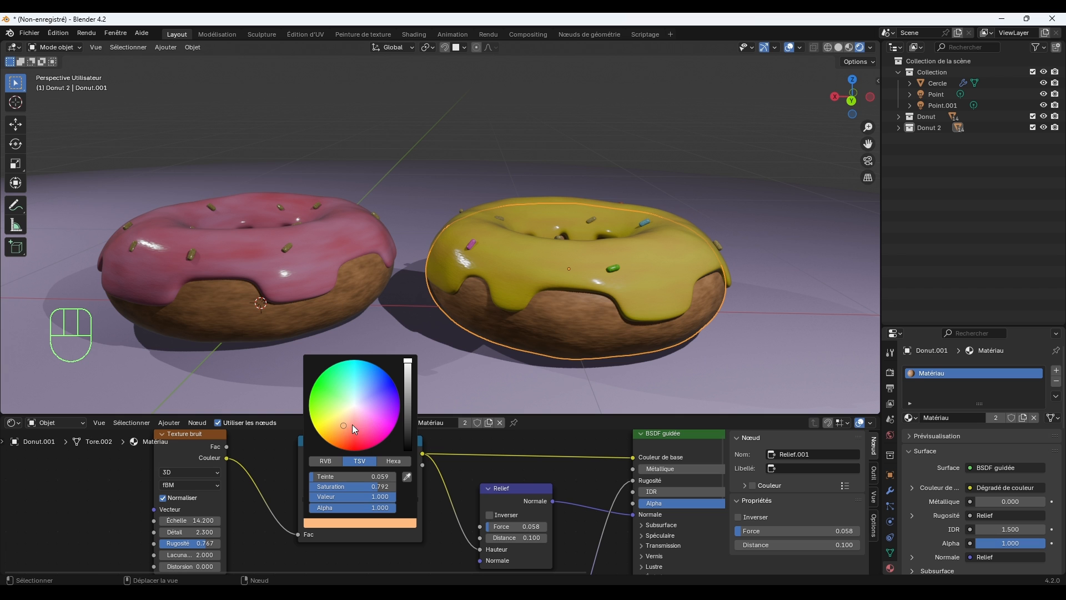
pyautogui.moveTo(352, 424); pyautogui.dragTo(345, 426)
pyautogui.click(598, 141)
# Select all objects of the Donut 2 collection and rotate them about -110° around the global Z axis.
pyautogui.scroll(-4, 594, 183)
pyautogui.moveTo(592, 197); pyautogui.dragTo(642, 211, button='middle')
pyautogui.scroll(2, 603, 230)
pyautogui.scroll(1, 605, 228)
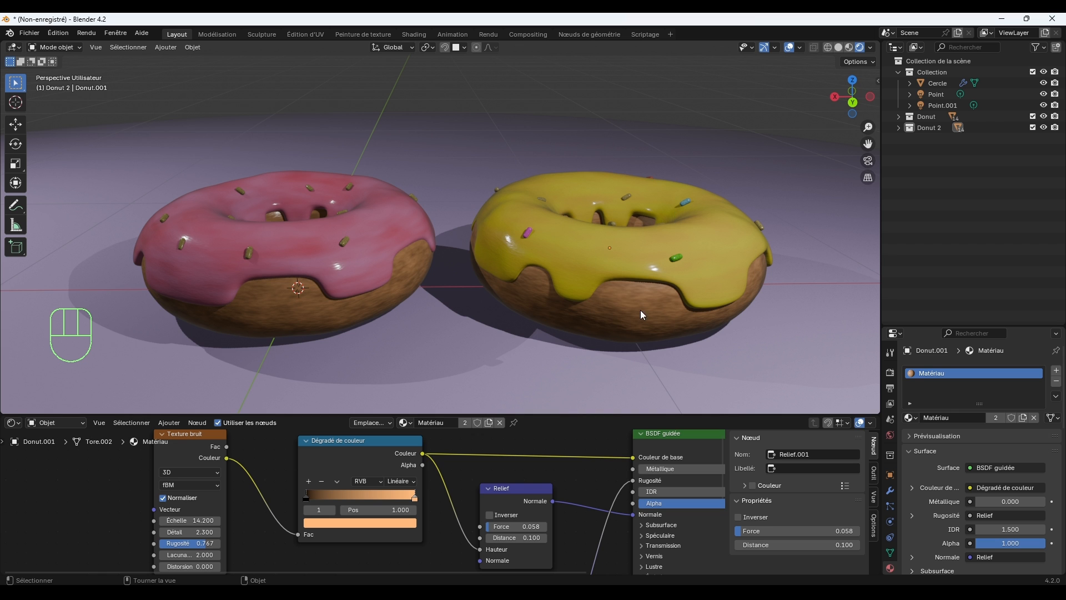
pyautogui.click(613, 265)
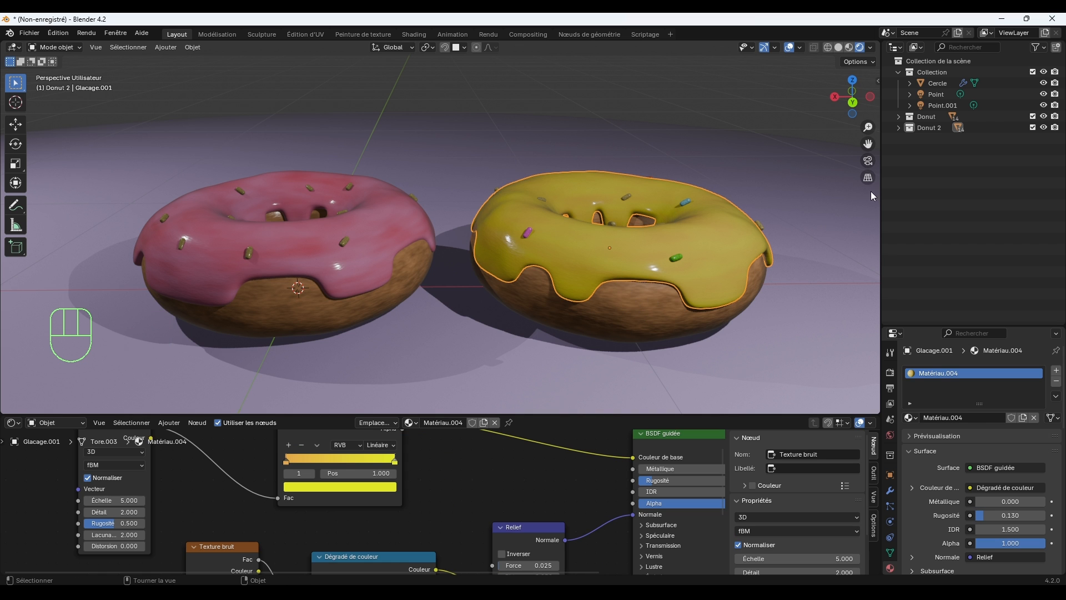
pyautogui.click(928, 127)
pyautogui.rightClick(926, 124)
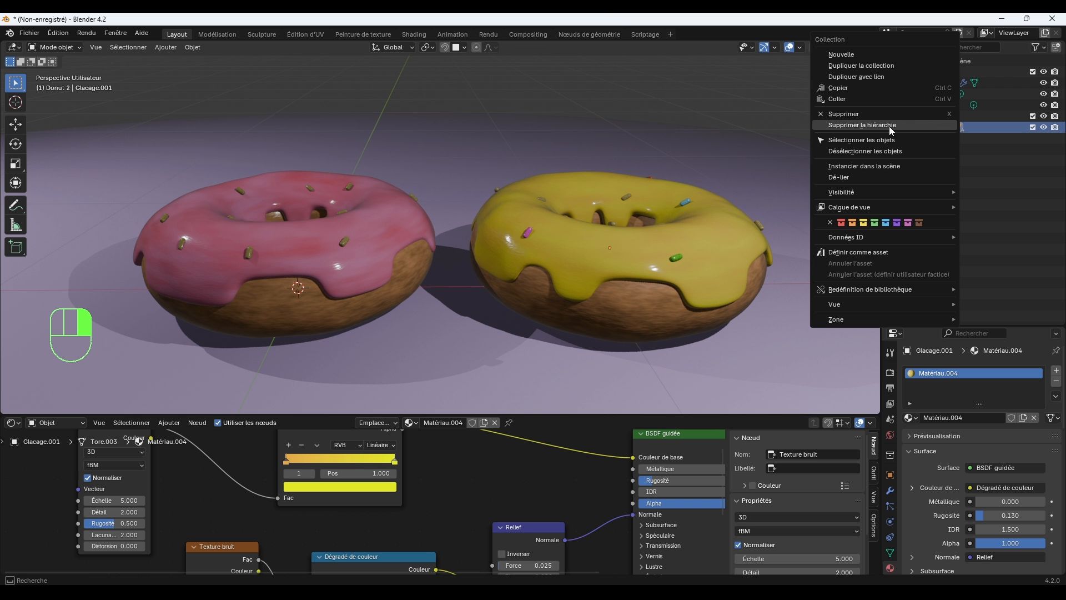
pyautogui.click(881, 141)
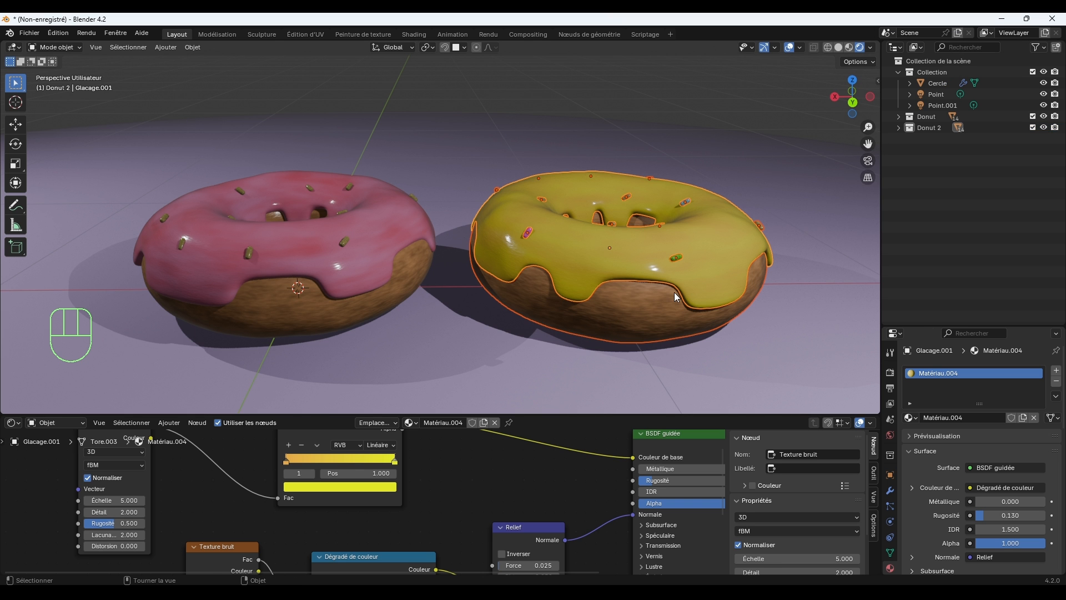
pyautogui.press('r')
pyautogui.press('z')
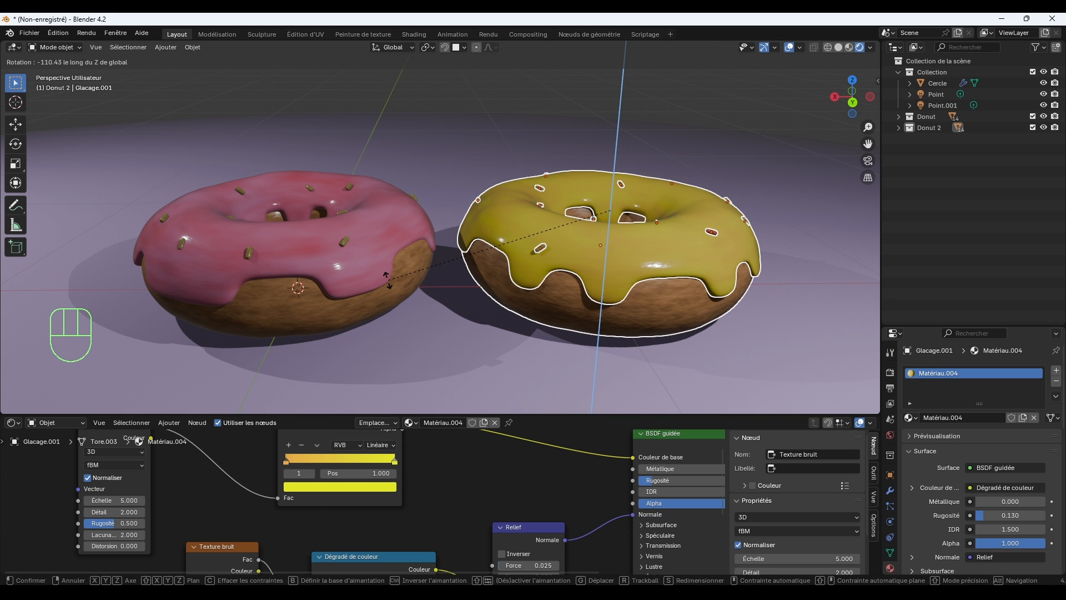
pyautogui.click(422, 265)
pyautogui.click(572, 108)
pyautogui.moveTo(648, 161); pyautogui.dragTo(722, 242, button='middle')
pyautogui.scroll(1, 710, 244)
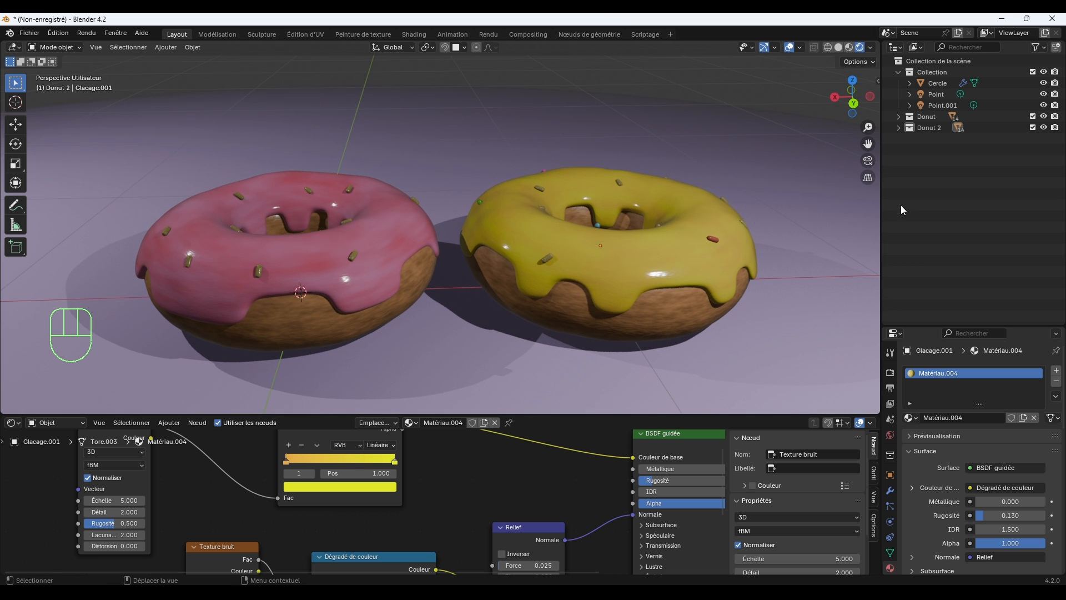